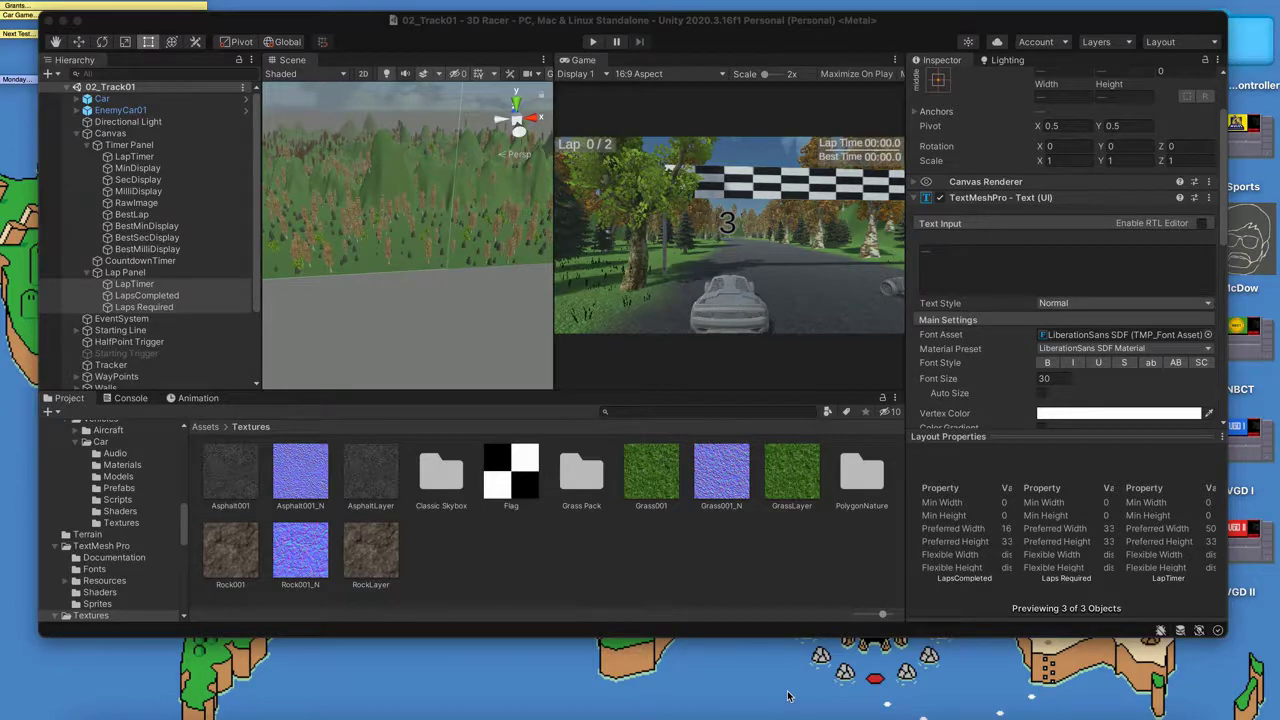
- Open the Assets/Scenes folder to list 00_MainMenu, 01_TrackSelect and 02_Track01
{"action": "left_click", "coordinate": [203, 427]}
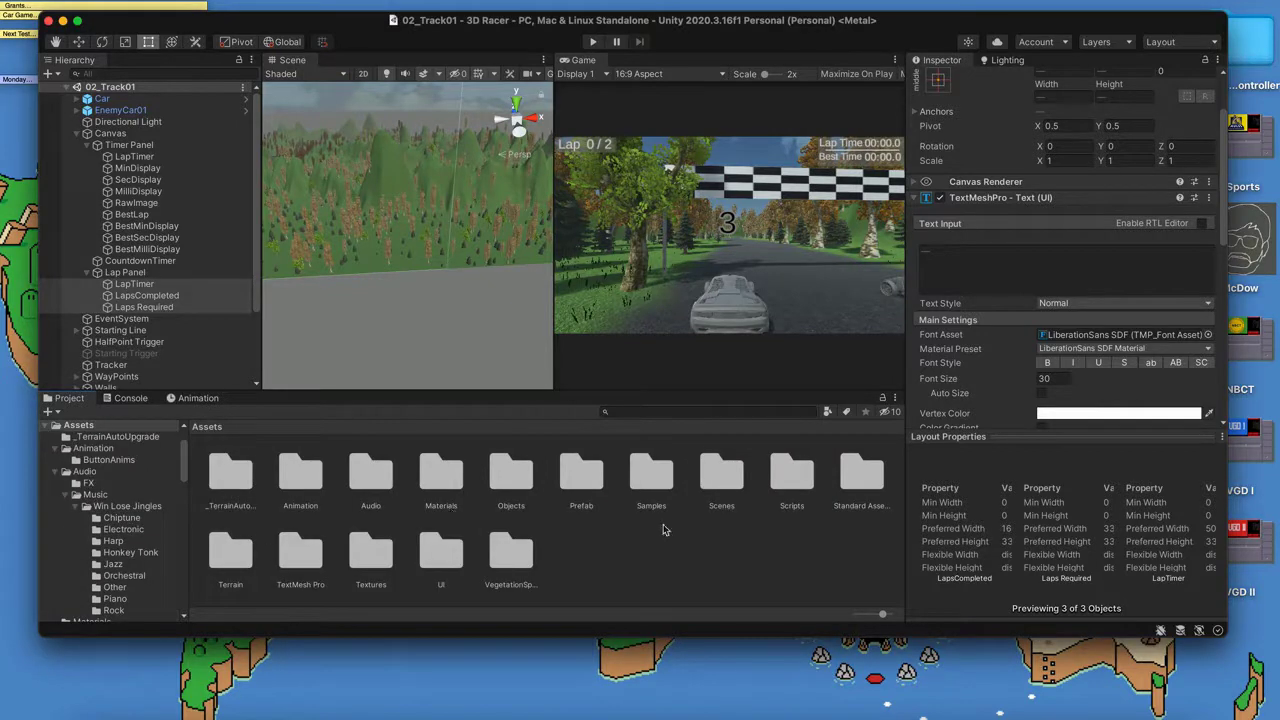
{"action": "double_click", "coordinate": [721, 472]}
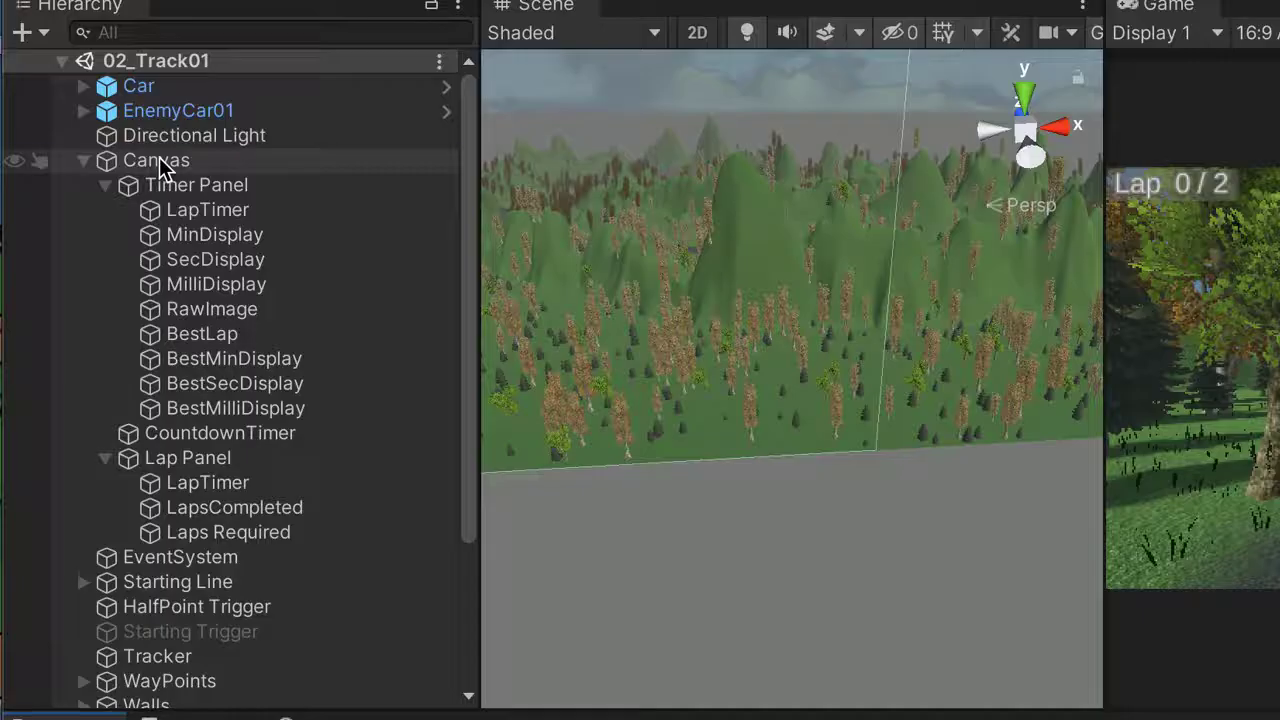
- Set the Timer Panel texts, LapTimer through MilliDisplay, to the Corporation Games SDF font
{"action": "left_click", "coordinate": [160, 165]}
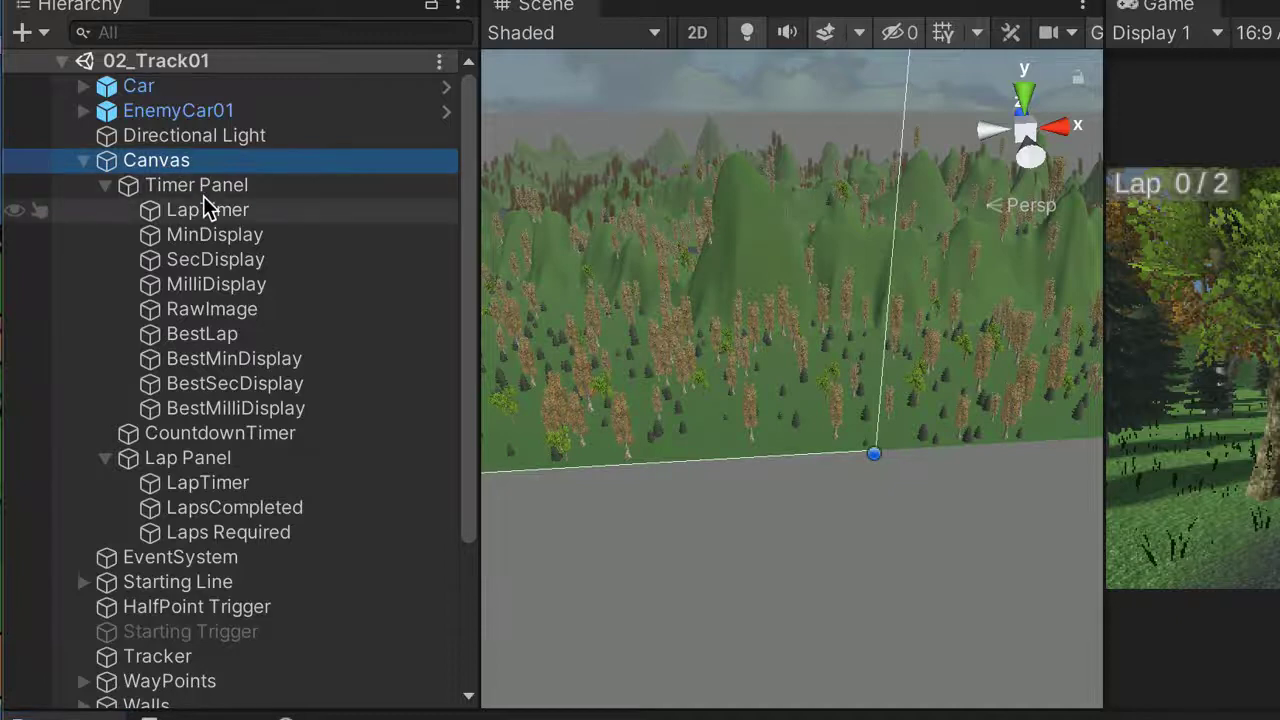
{"action": "left_click", "coordinate": [201, 208]}
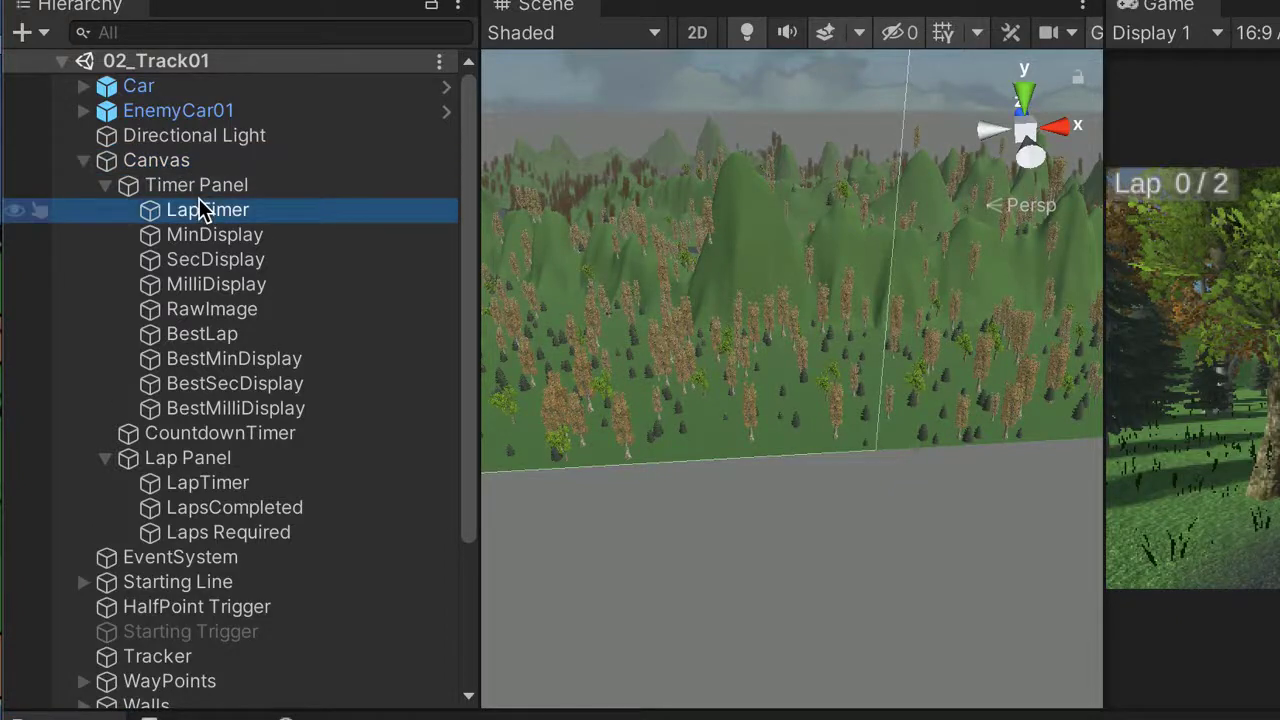
{"action": "left_click", "coordinate": [240, 285], "text": "shift"}
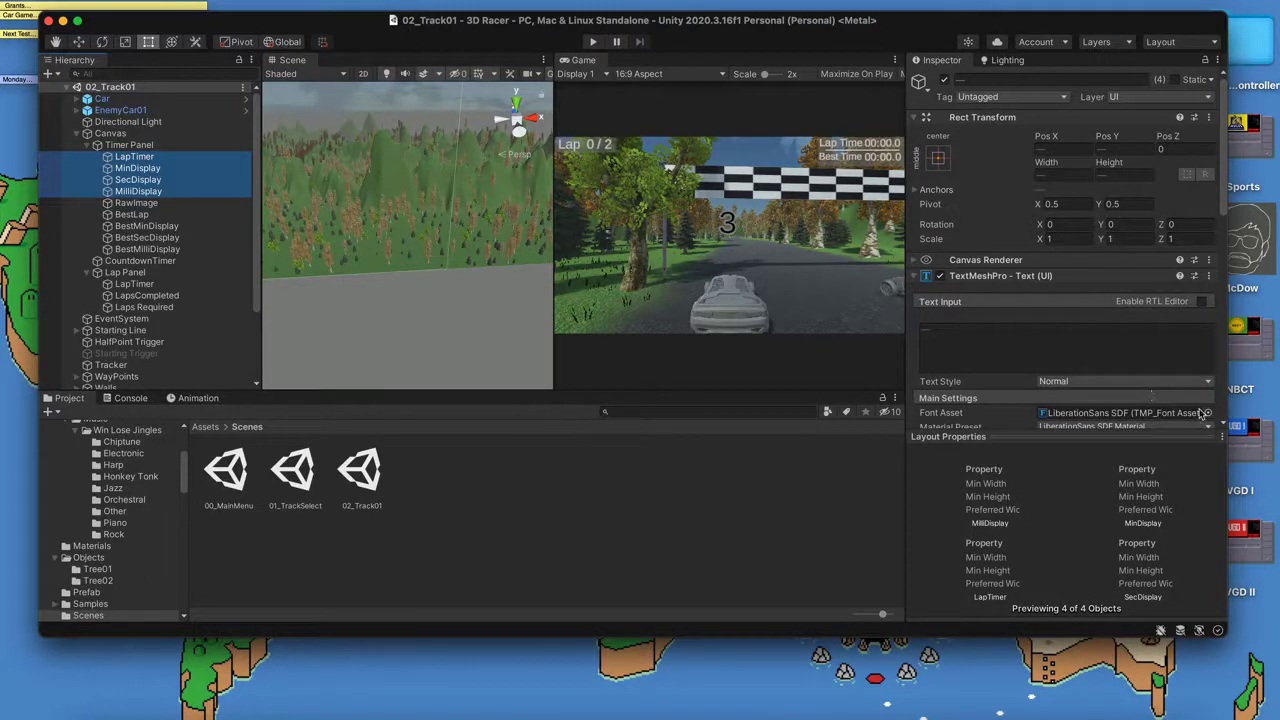
{"action": "scroll", "coordinate": [1182, 402], "scroll_direction": "down", "scroll_amount": 3}
{"action": "left_click", "coordinate": [1201, 308]}
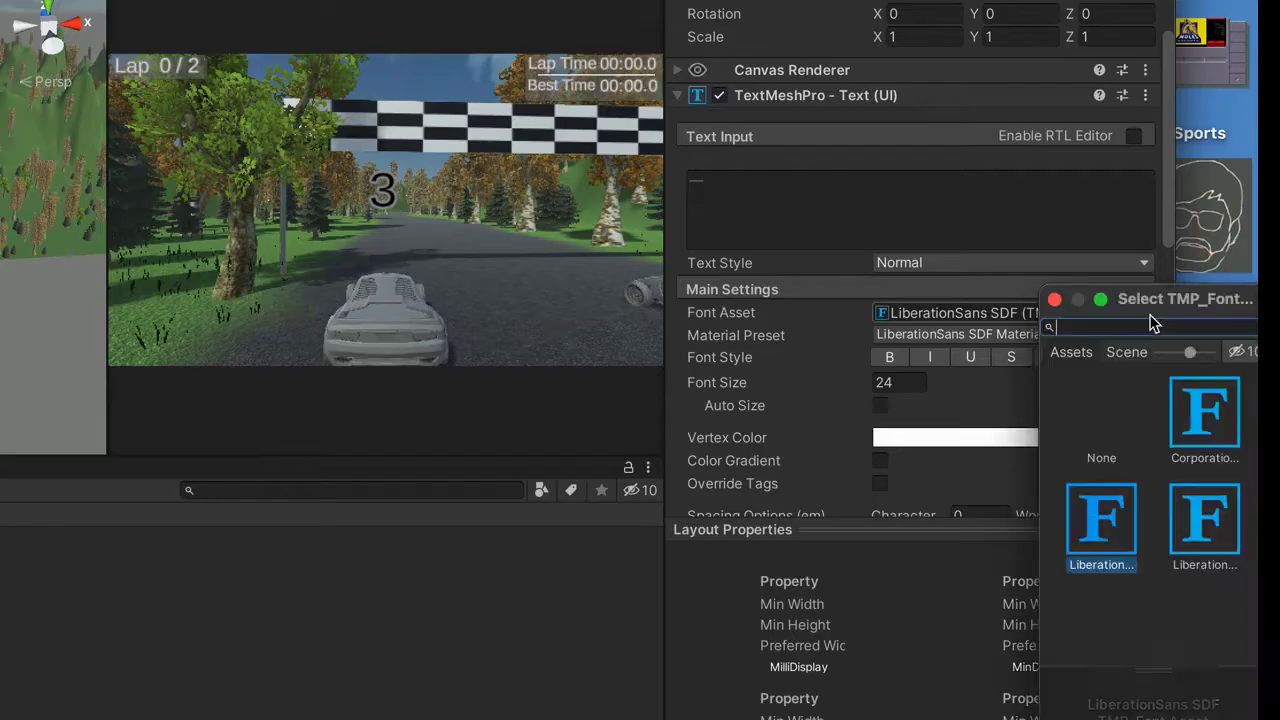
{"action": "left_click", "coordinate": [1201, 449]}
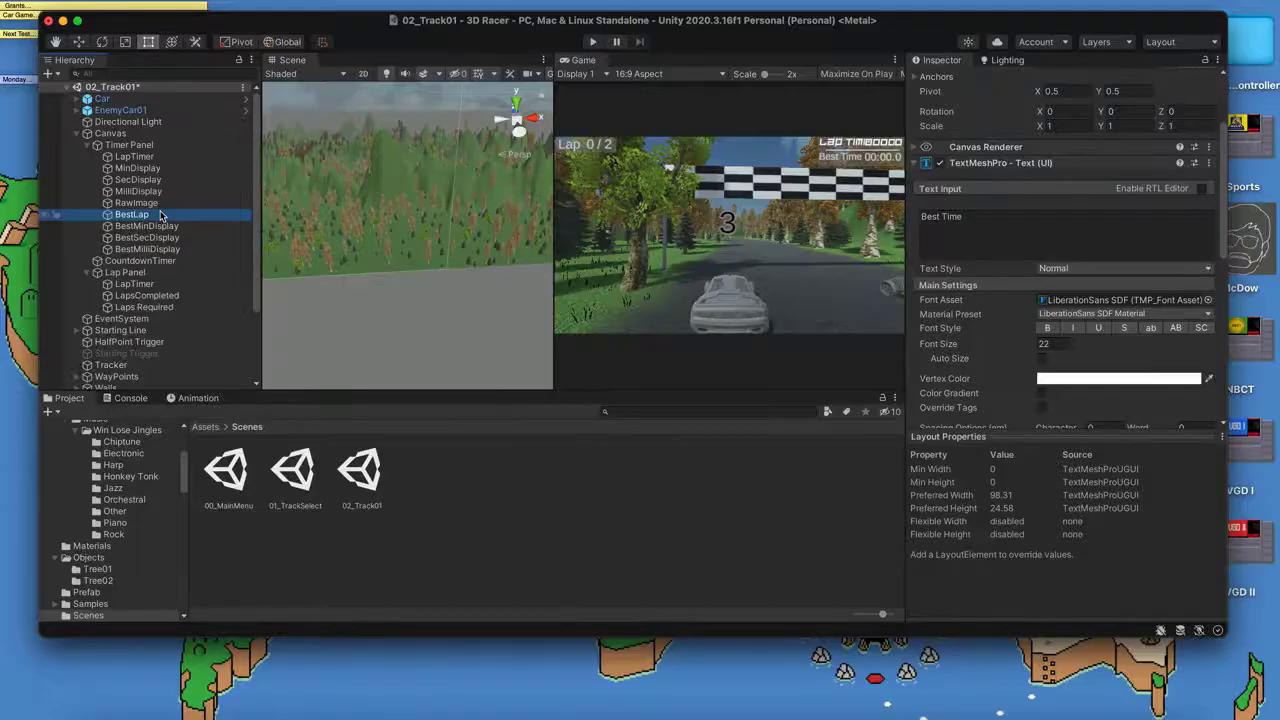
- Apply Corporation Games SDF to the BestLap through BestMilliDisplay texts
{"action": "left_click", "coordinate": [145, 212]}
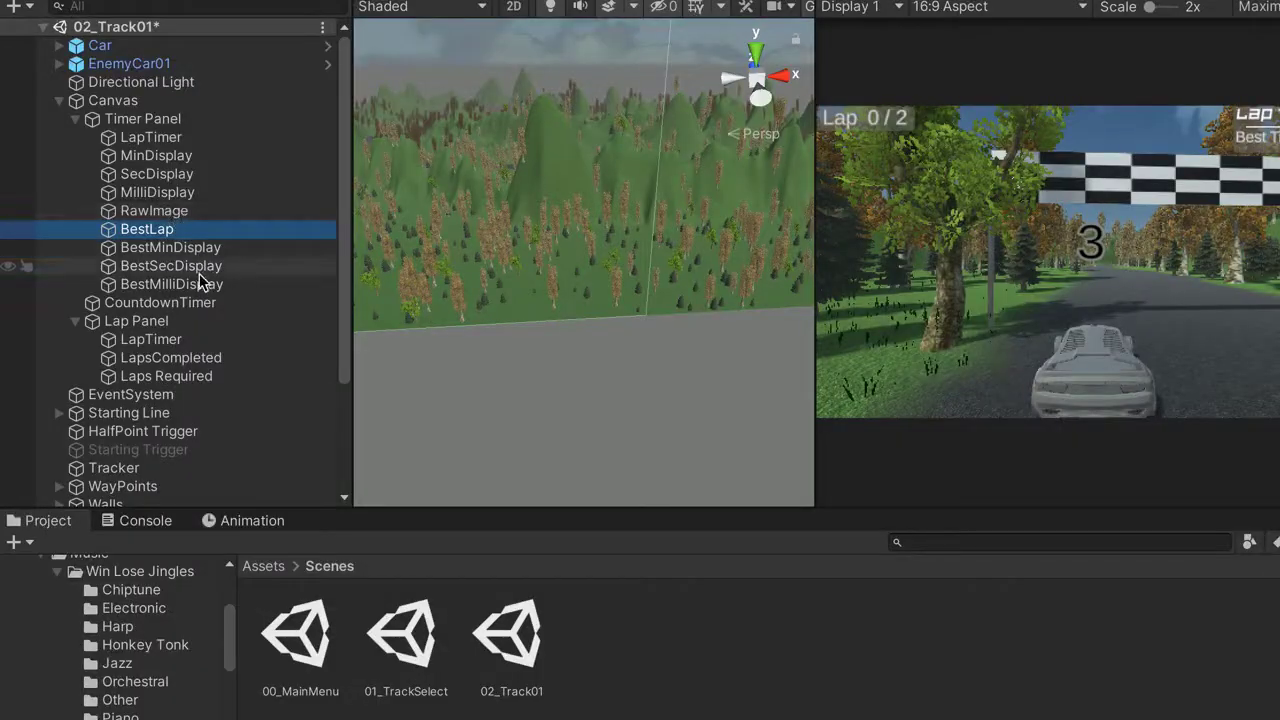
{"action": "left_click", "coordinate": [200, 286], "text": "shift"}
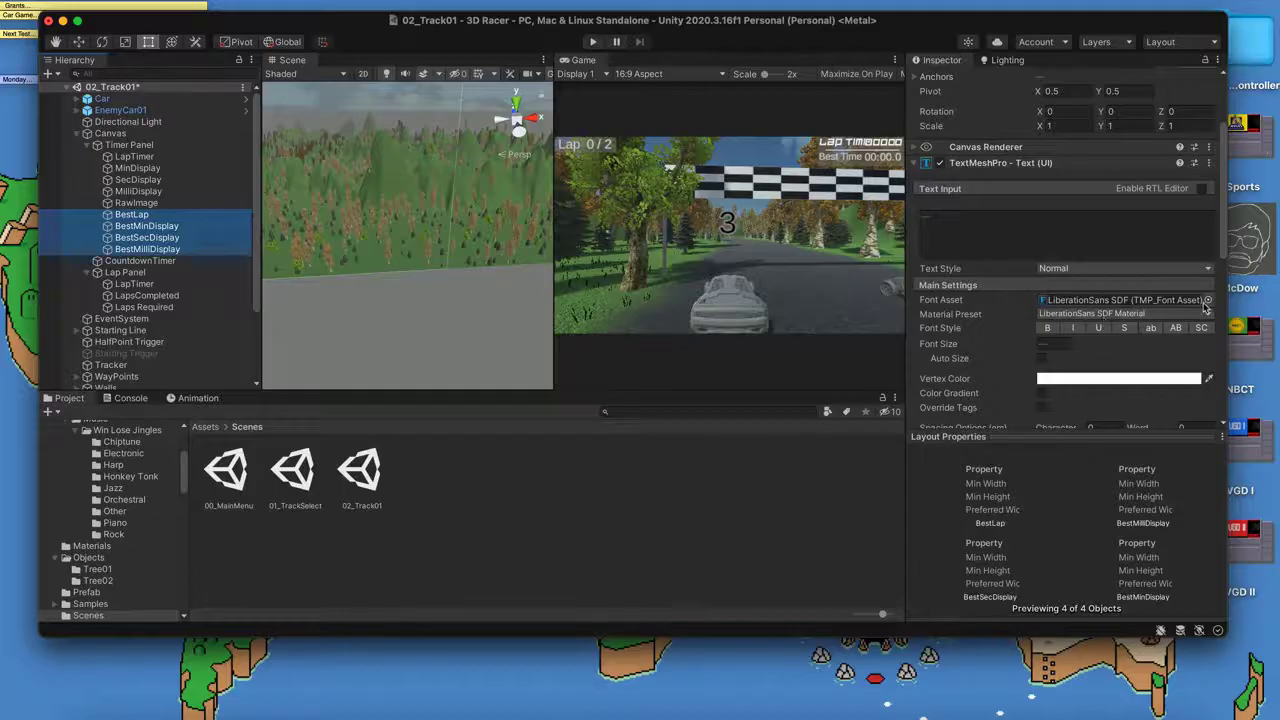
{"action": "left_click", "coordinate": [1208, 300]}
{"action": "left_click", "coordinate": [1247, 378]}
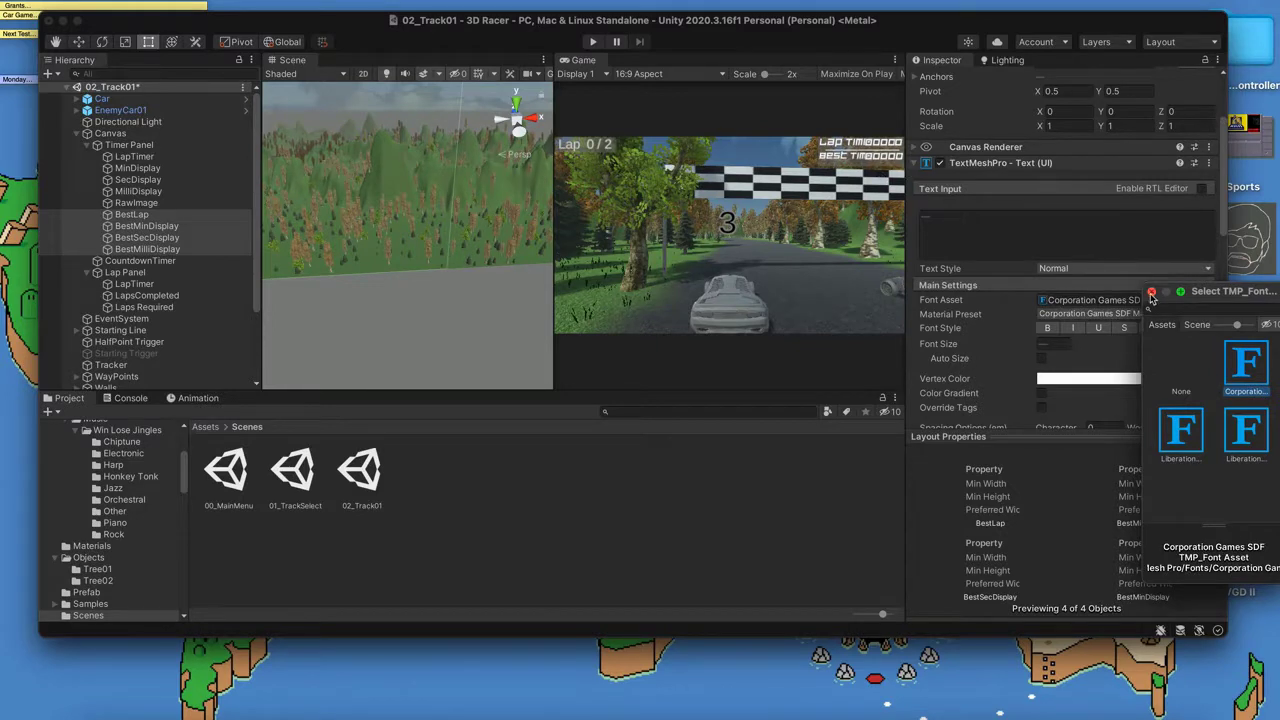
{"action": "left_click", "coordinate": [1152, 293]}
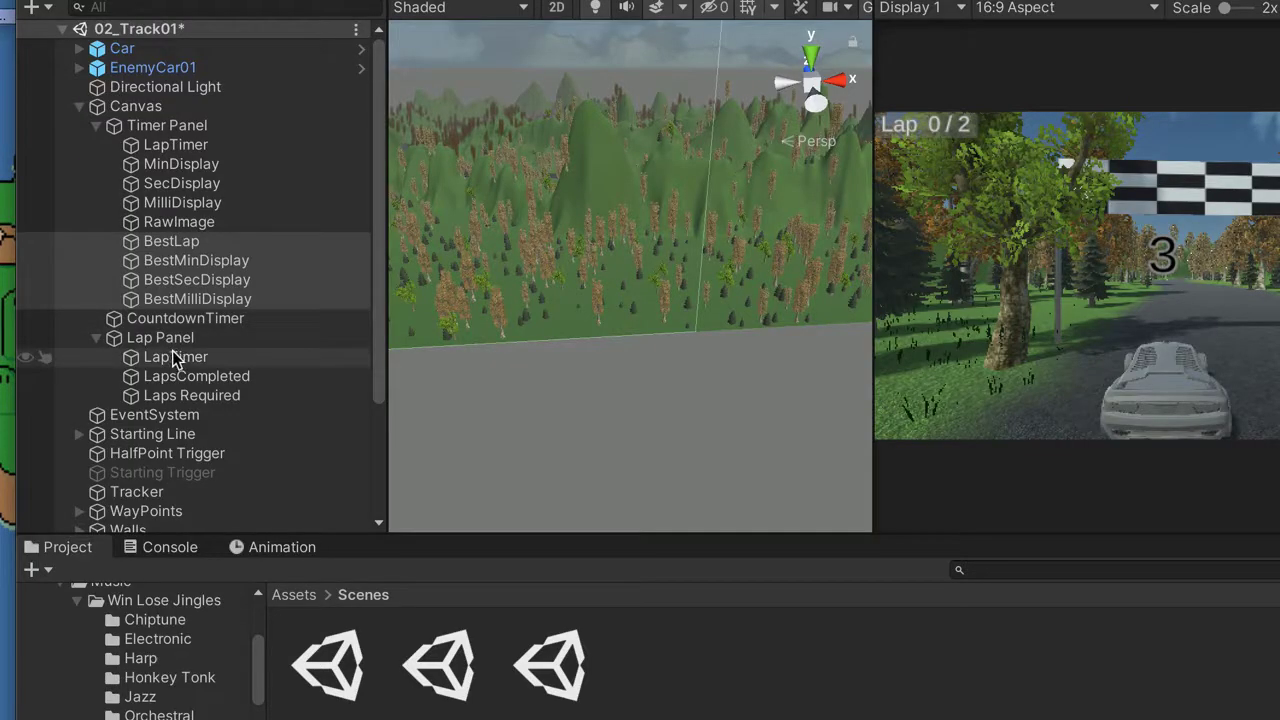
- Give the Lap Panel's LapTimer, LapsCompleted and Laps Required texts Corporation Games SDF, then save the scene
{"action": "left_click", "coordinate": [170, 358]}
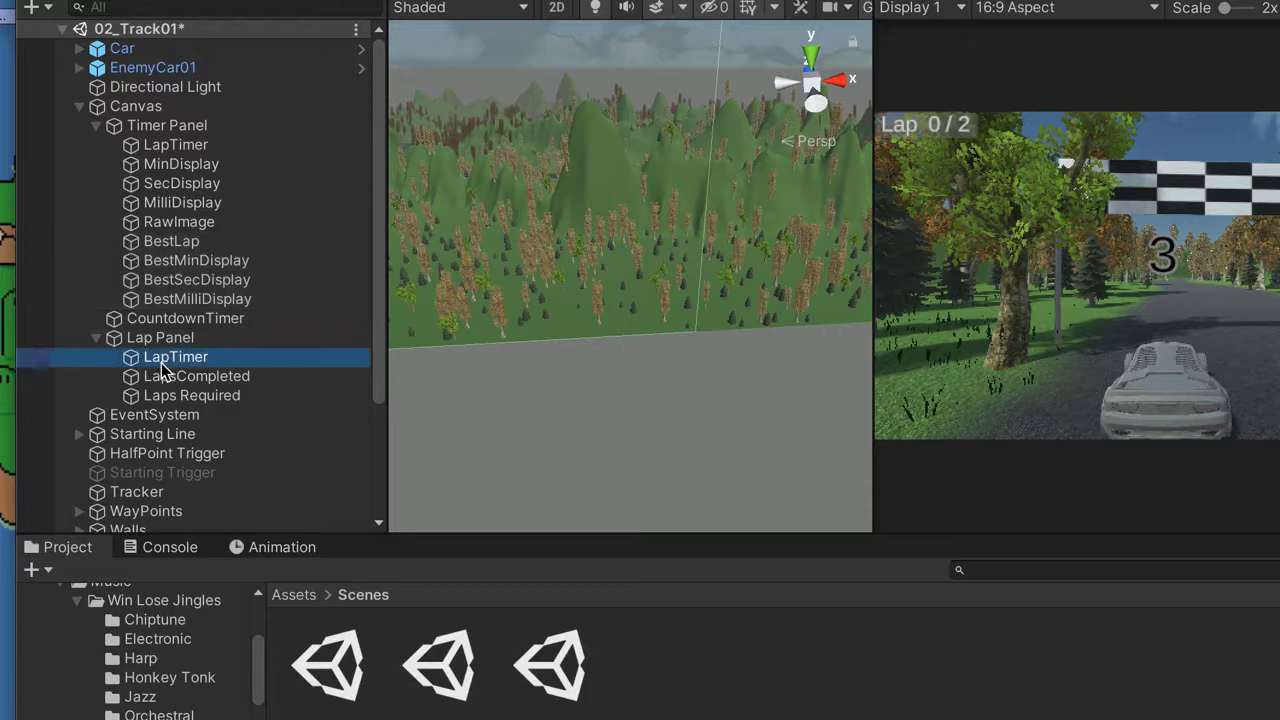
{"action": "left_click", "coordinate": [185, 397], "text": "shift"}
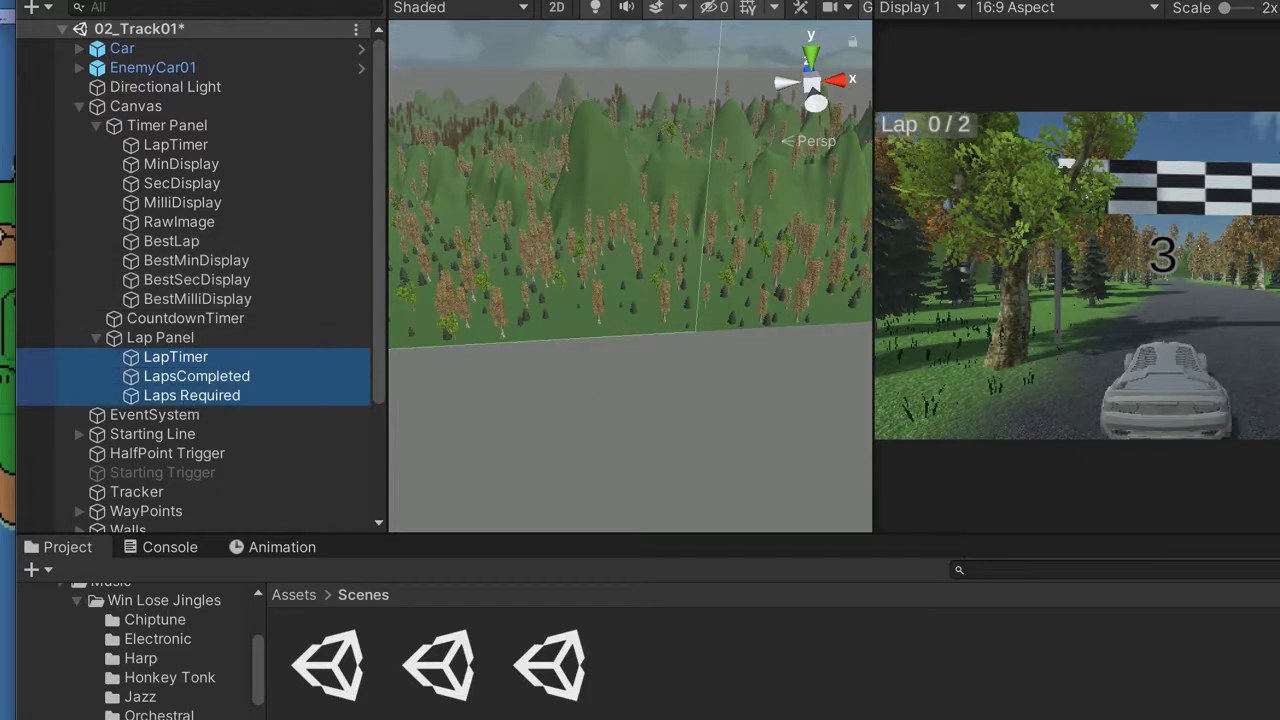
{"action": "left_click", "coordinate": [1208, 300]}
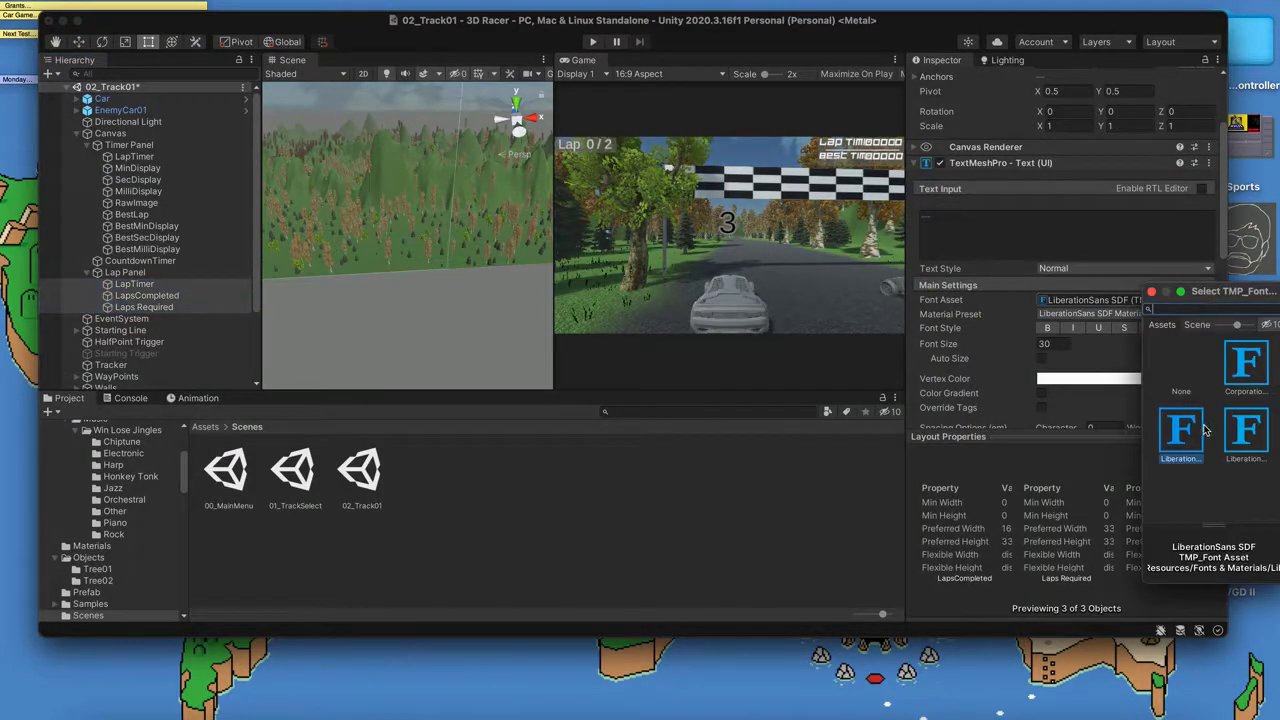
{"action": "left_click", "coordinate": [1252, 382]}
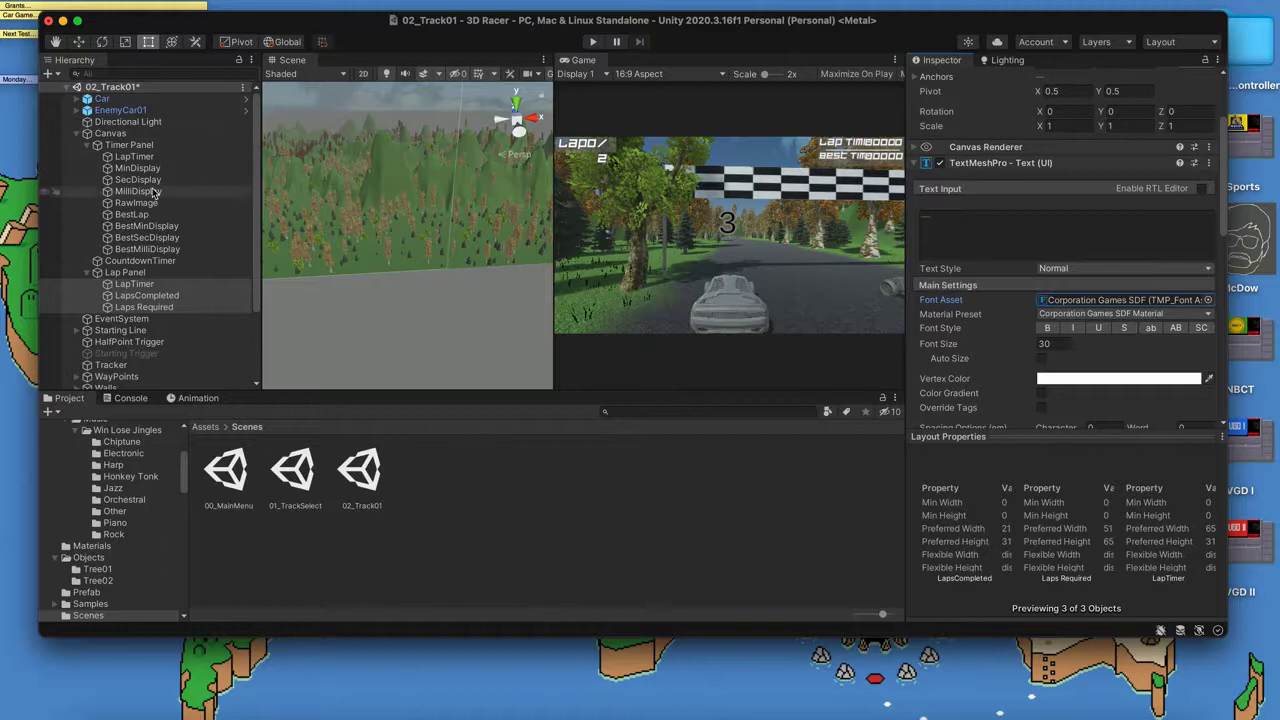
{"action": "key", "text": "super+s"}
{"action": "left_click", "coordinate": [77, 133]}
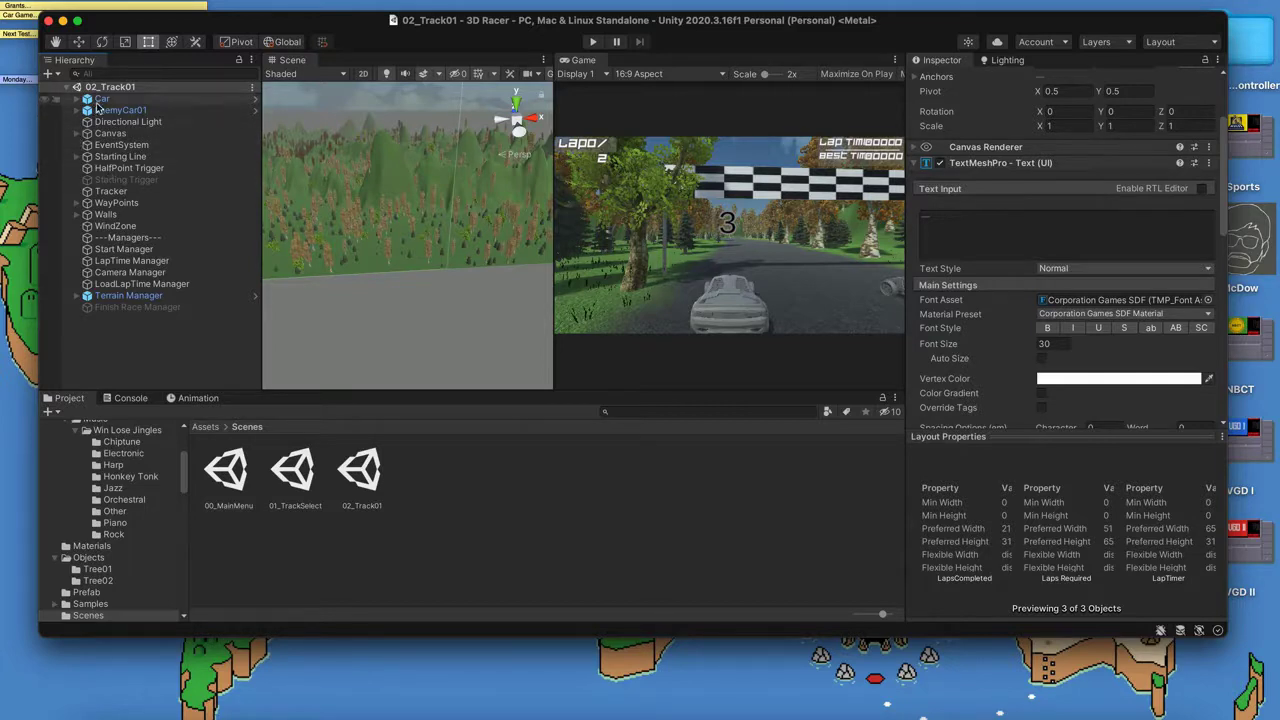
- Create a child camera under the Car object and name it MiniMapCam
{"action": "left_click", "coordinate": [100, 100]}
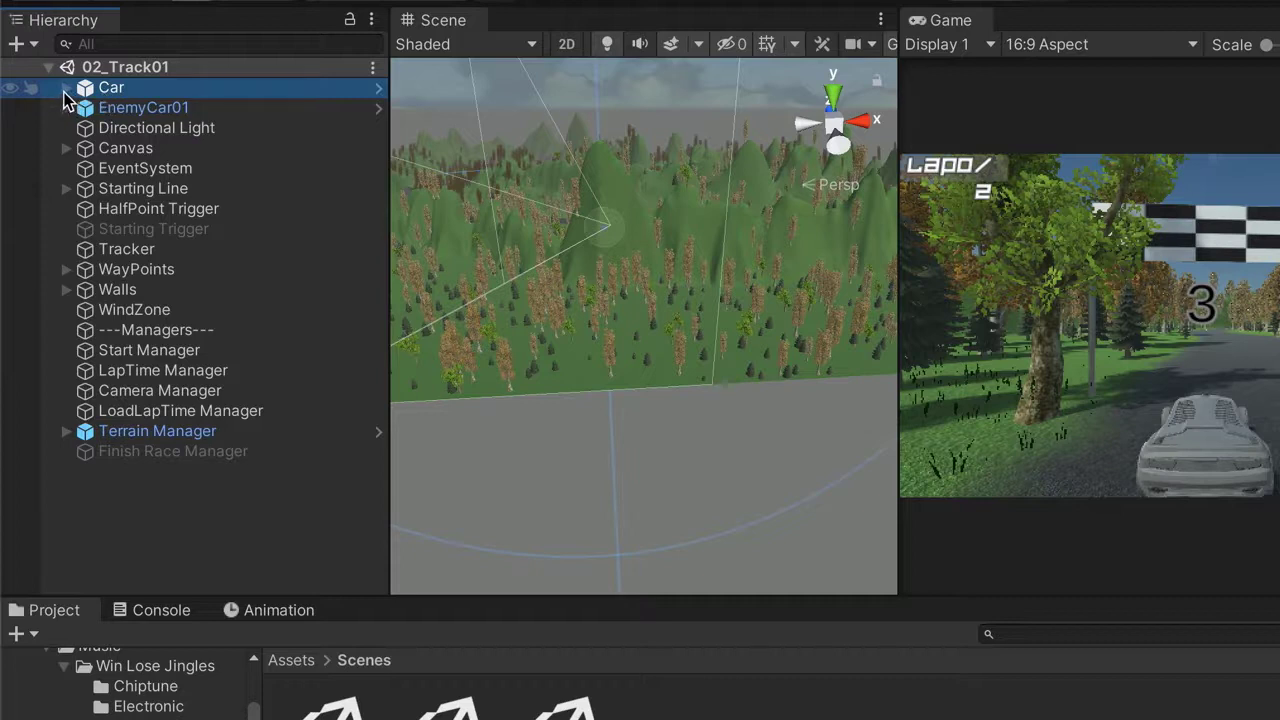
{"action": "left_click", "coordinate": [65, 89]}
{"action": "right_click", "coordinate": [111, 89]}
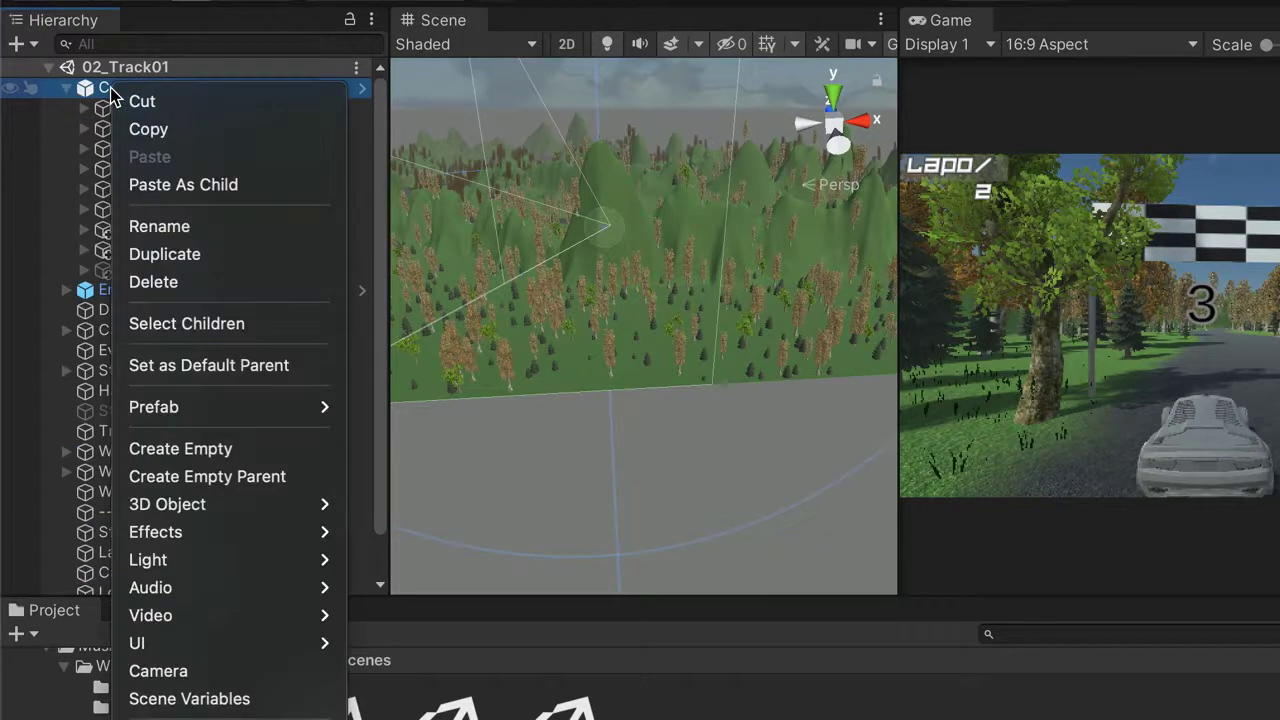
{"action": "left_click", "coordinate": [193, 670]}
{"action": "type", "text": "MiniMapCam"}
{"action": "key", "text": "Return"}
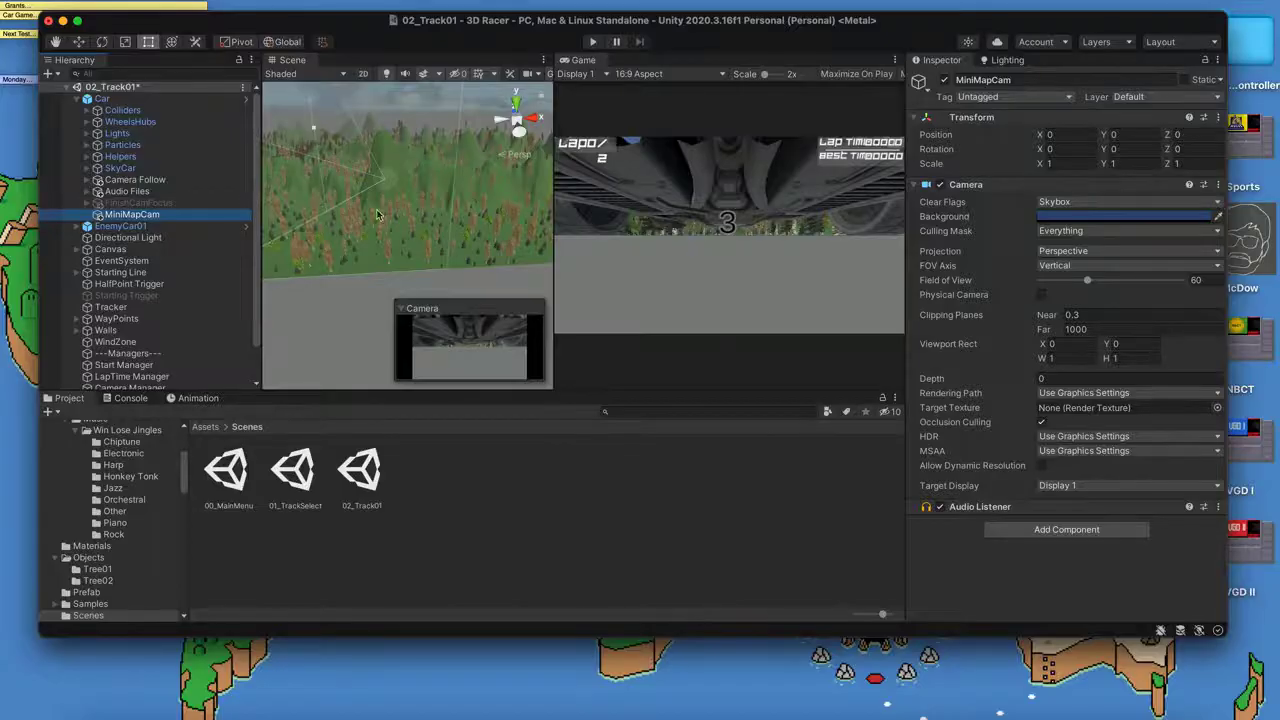
- Raise MiniMapCam high above the car to Position Y 30.3 with the Move gizmo
{"action": "double_click", "coordinate": [130, 214]}
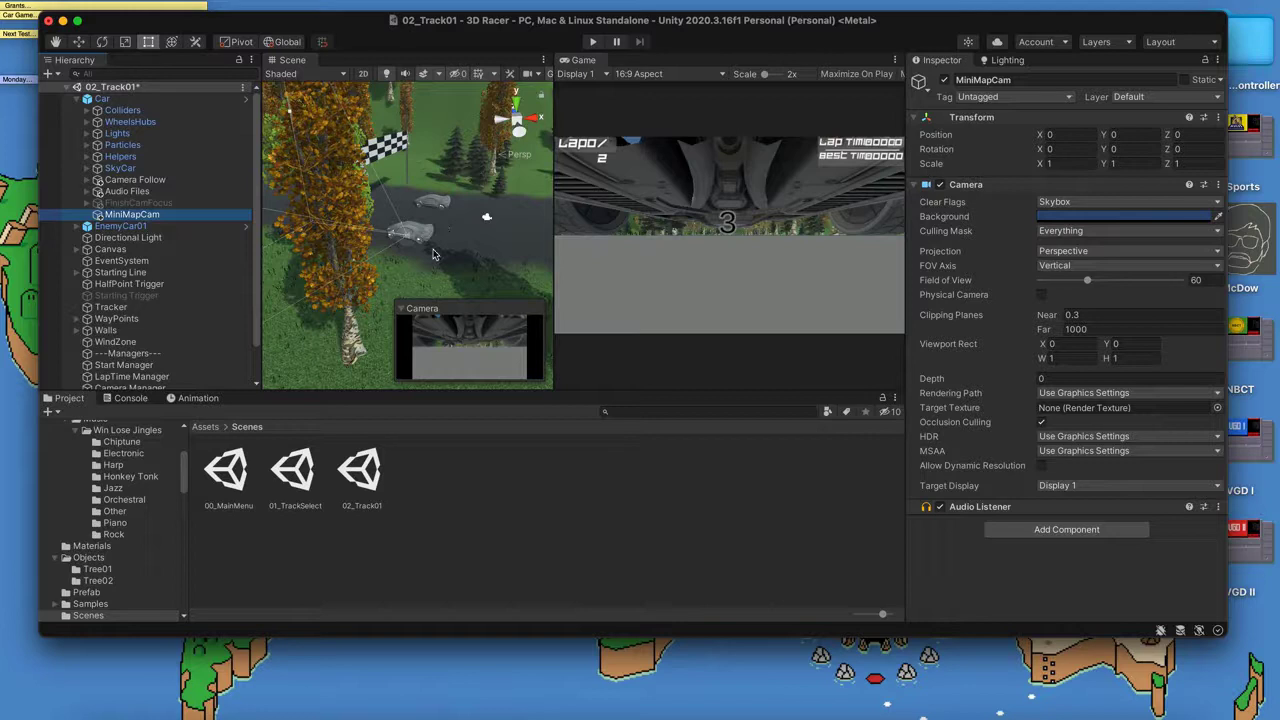
{"action": "left_click", "coordinate": [456, 229], "text": "alt"}
{"action": "left_click_drag", "start_coordinate": [428, 230], "coordinate": [364, 238], "text": "alt"}
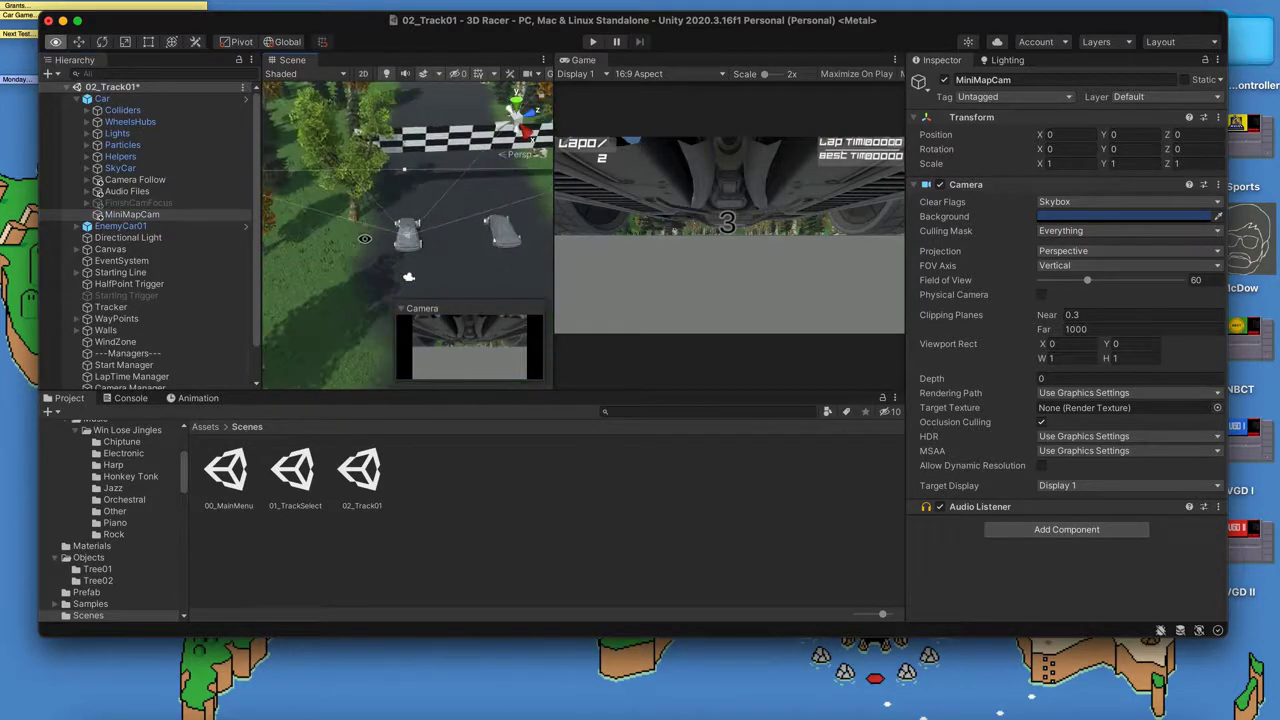
{"action": "left_click", "coordinate": [78, 41]}
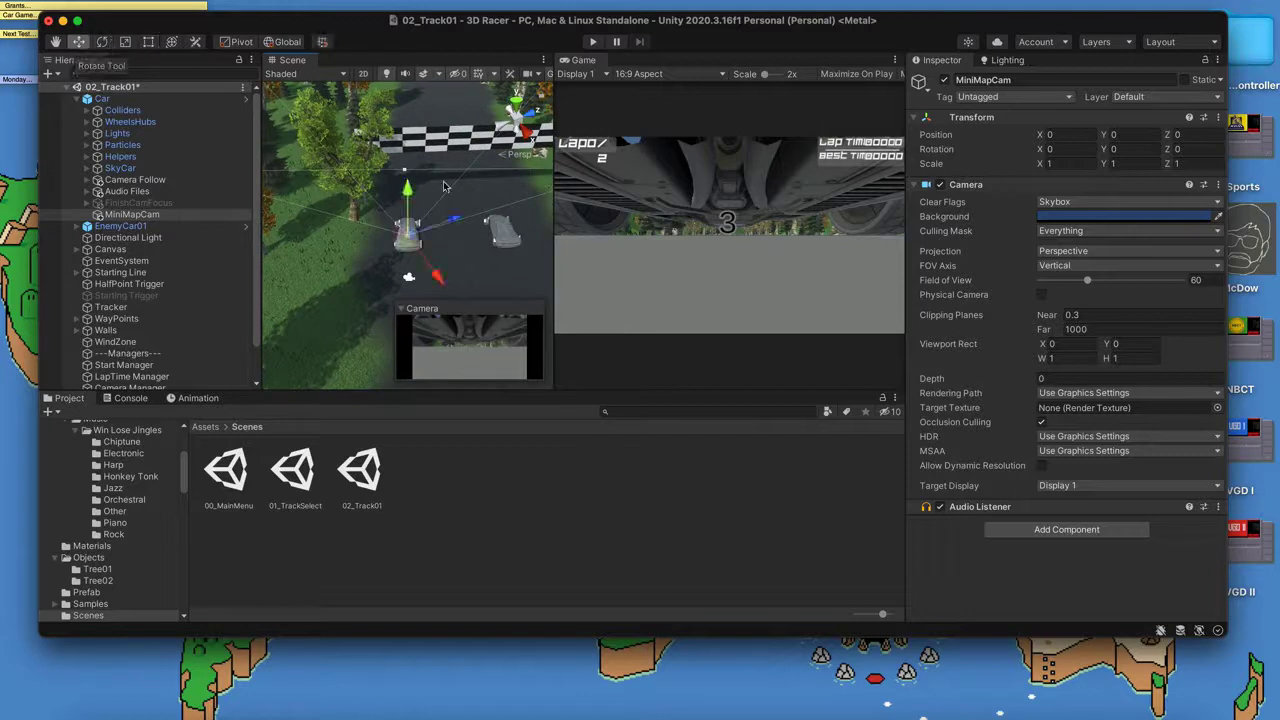
{"action": "left_click_drag", "start_coordinate": [407, 189], "coordinate": [407, 24]}
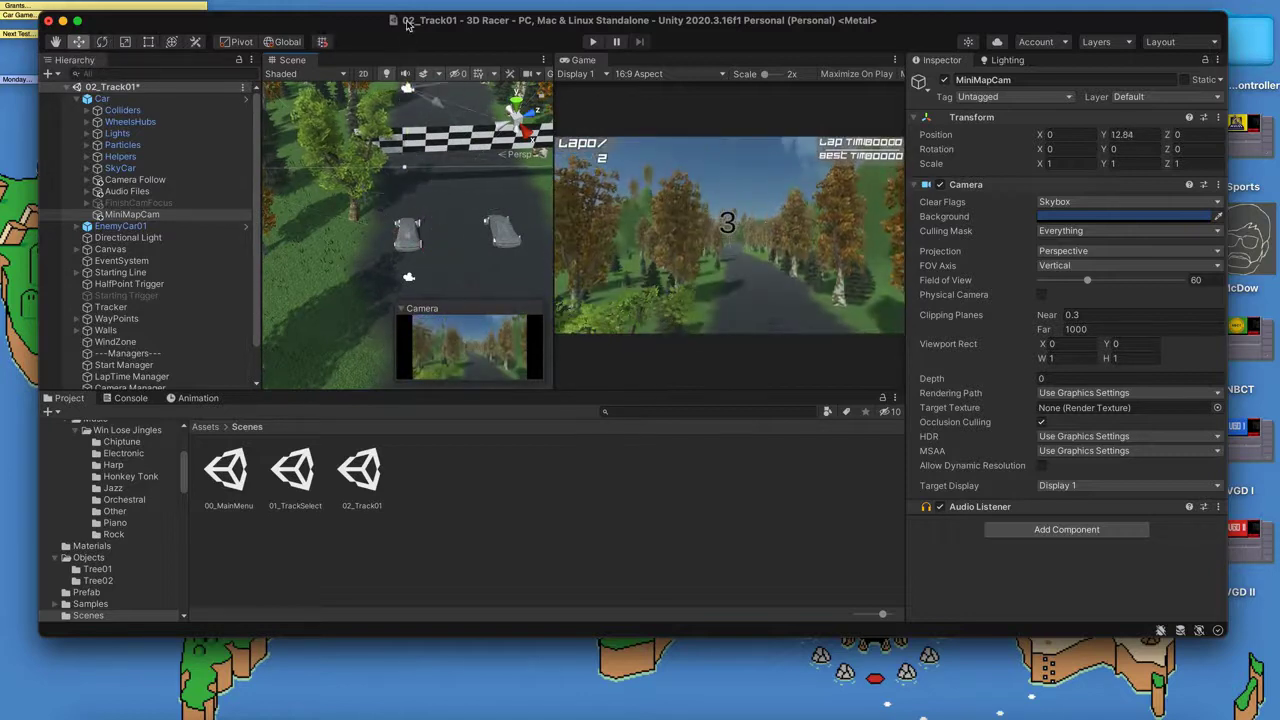
{"action": "key", "text": "f"}
{"action": "left_click_drag", "start_coordinate": [407, 140], "coordinate": [407, 88]}
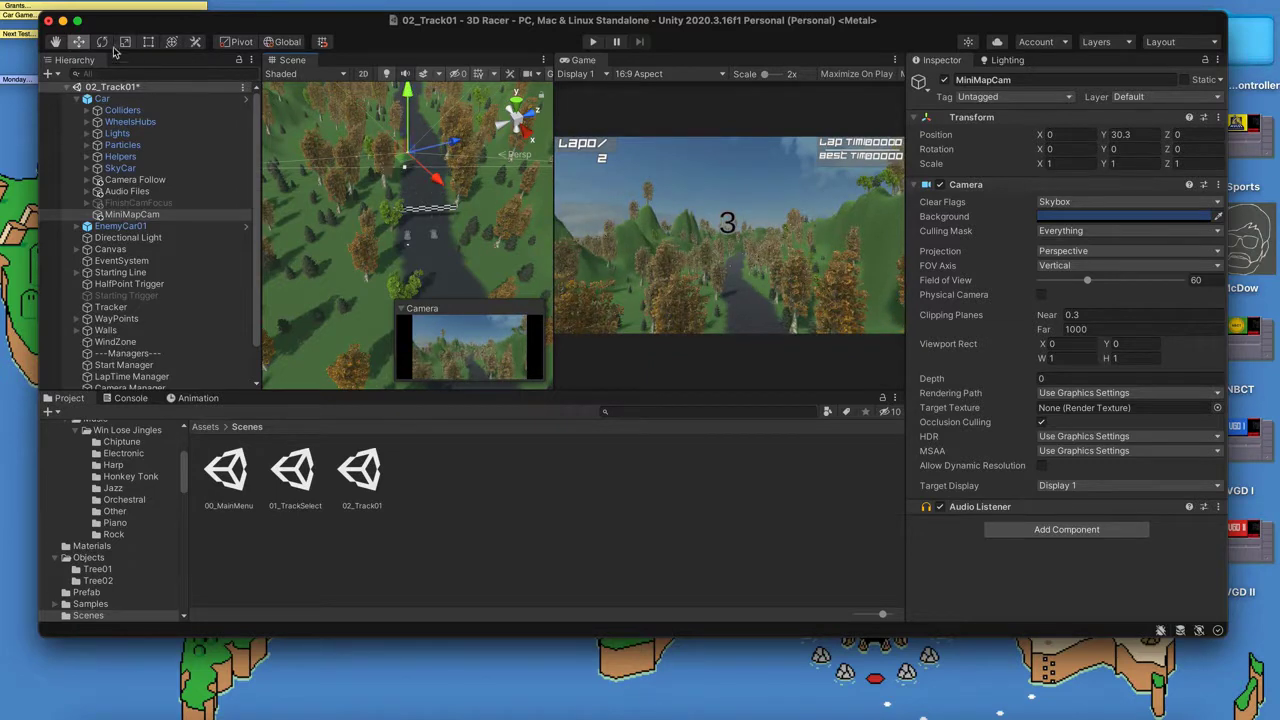
{"action": "key", "text": "e"}
{"action": "mouse_move", "coordinate": [442, 150]}
{"action": "left_mouse_down"}
{"action": "mouse_move", "coordinate": [405, 78]}
{"action": "mouse_move", "coordinate": [450, 152]}
{"action": "left_mouse_up"}
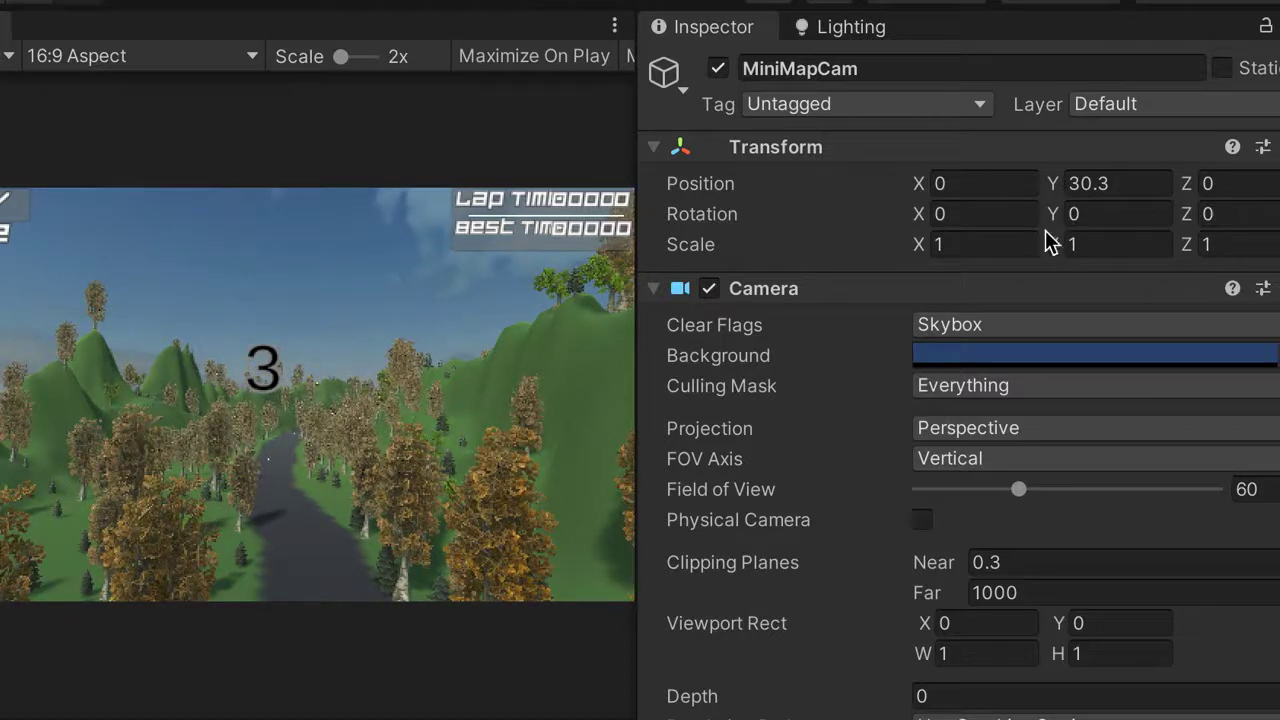
- Tilt MiniMapCam to look straight down, setting its X rotation to 90
{"action": "left_click_drag", "start_coordinate": [913, 220], "coordinate": [791, 220]}
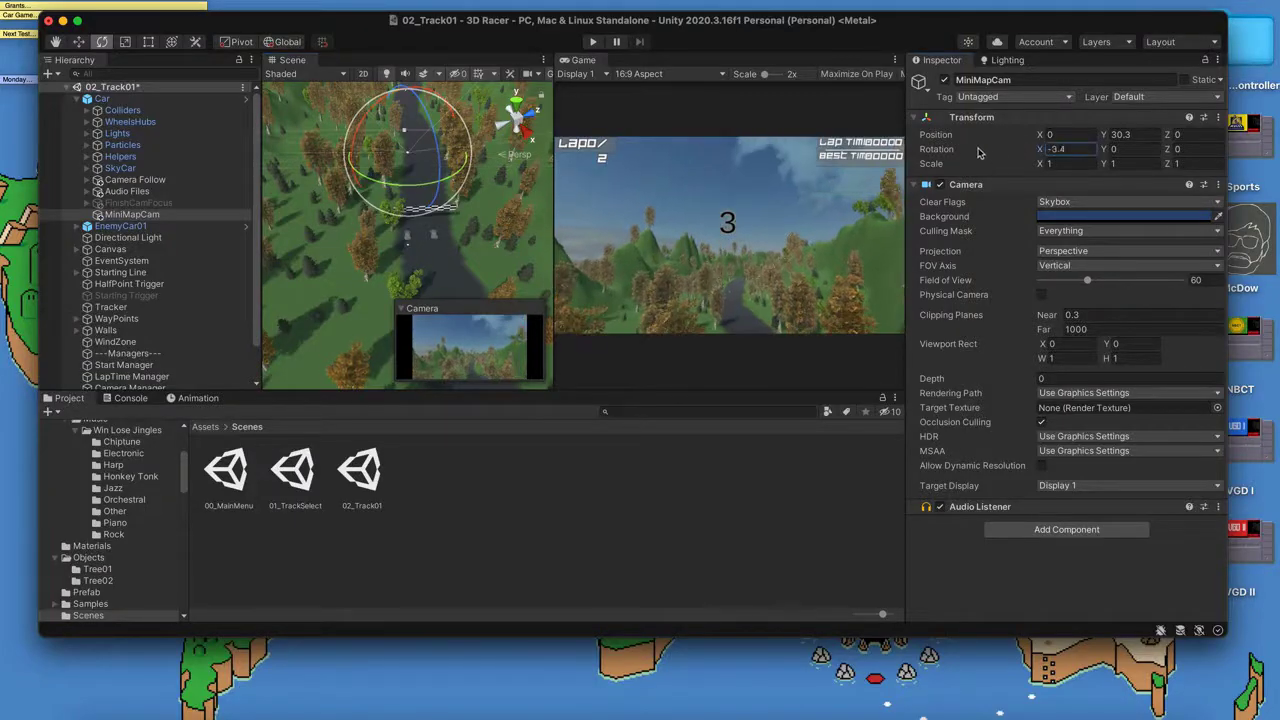
{"action": "left_click_drag", "start_coordinate": [980, 152], "coordinate": [1131, 152]}
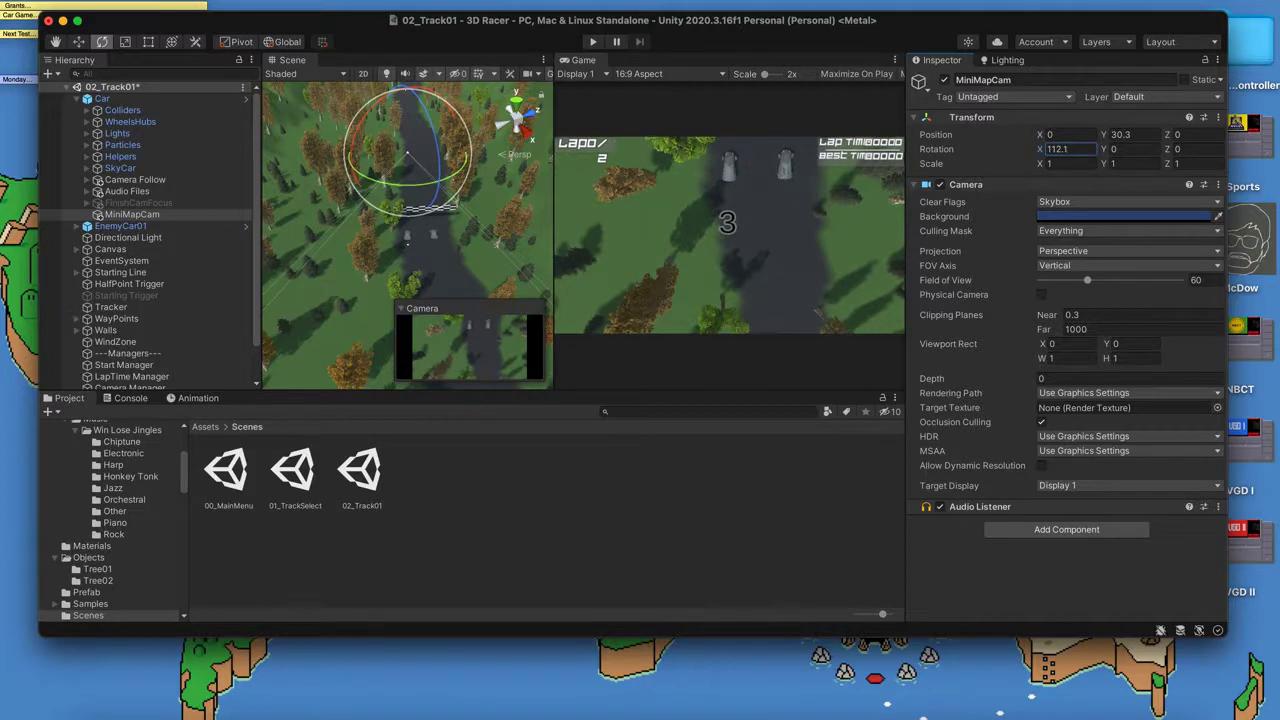
{"action": "left_click_drag", "start_coordinate": [1131, 152], "coordinate": [1132, 152]}
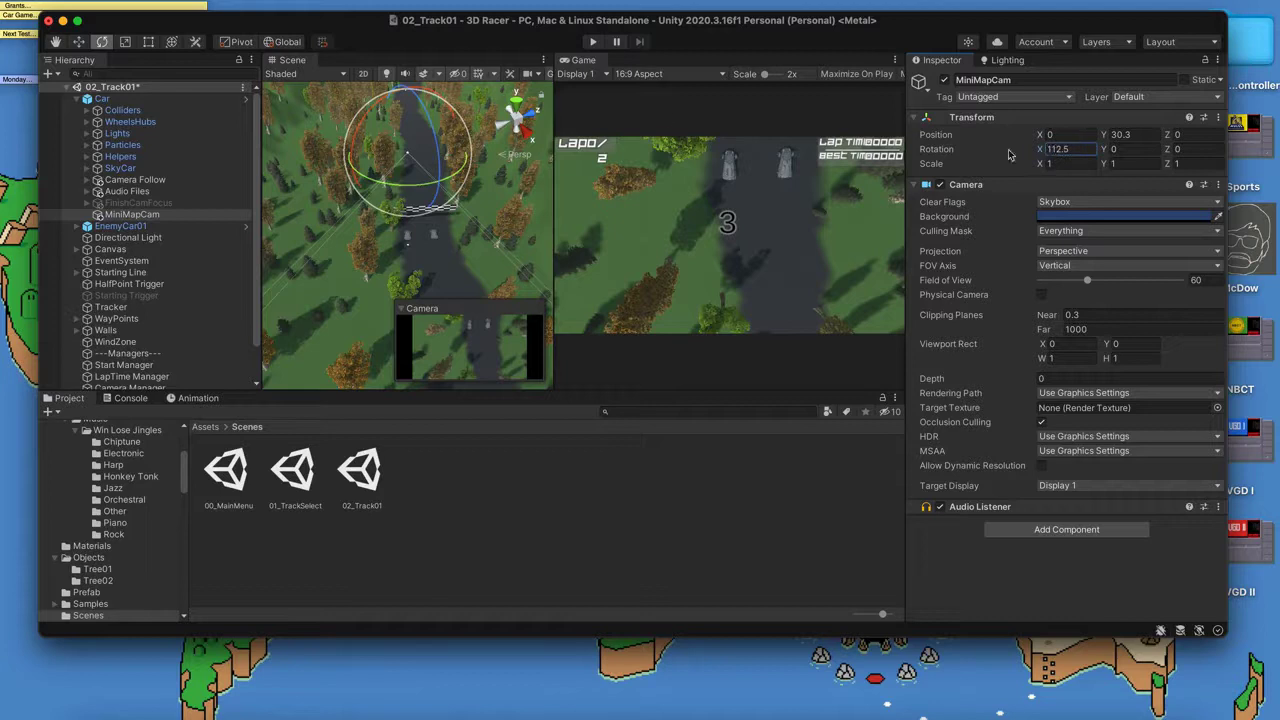
{"action": "left_click", "coordinate": [79, 44]}
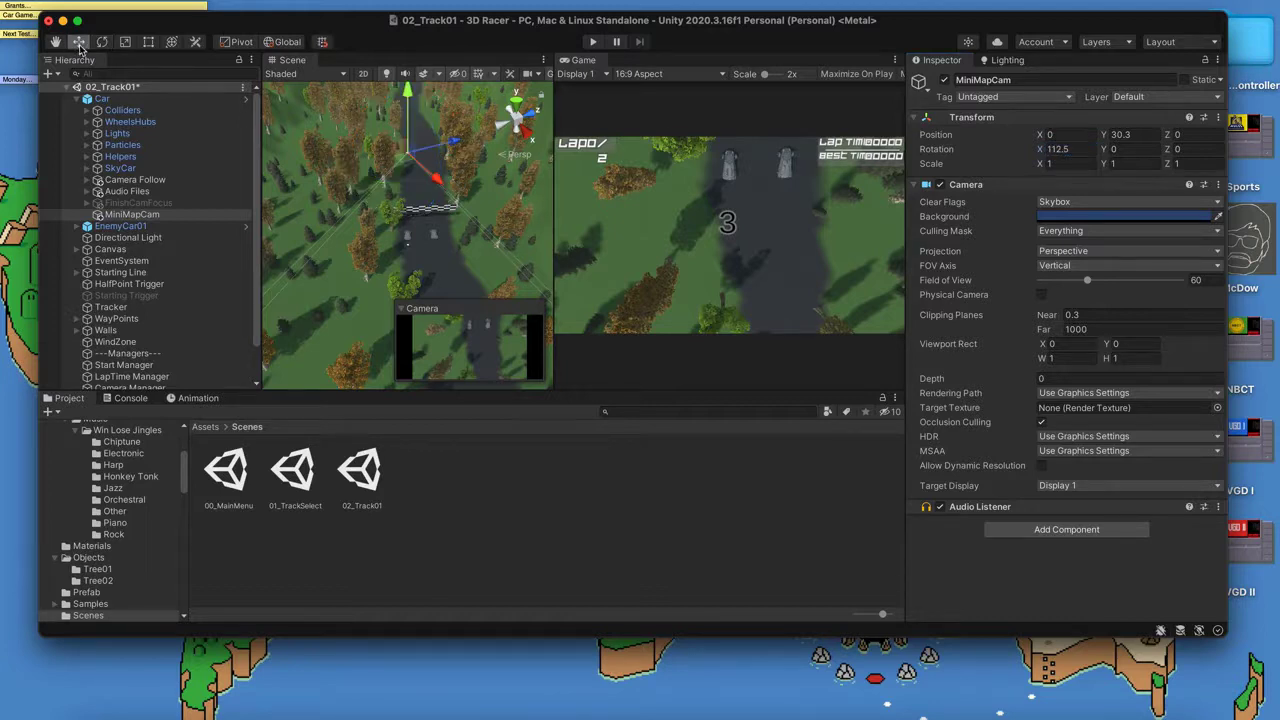
{"action": "left_click_drag", "start_coordinate": [438, 186], "coordinate": [463, 170]}
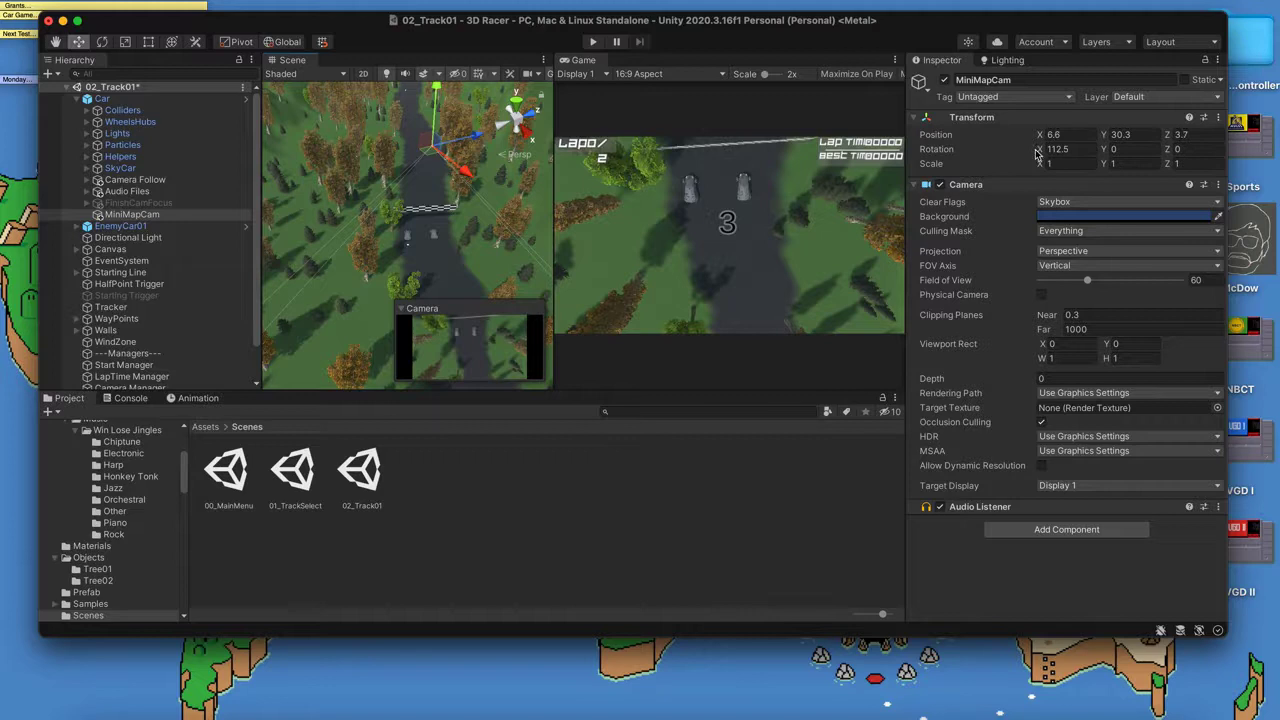
{"action": "left_click_drag", "start_coordinate": [1037, 152], "coordinate": [958, 158]}
{"action": "left_click", "coordinate": [1072, 149]}
{"action": "type", "text": "90"}
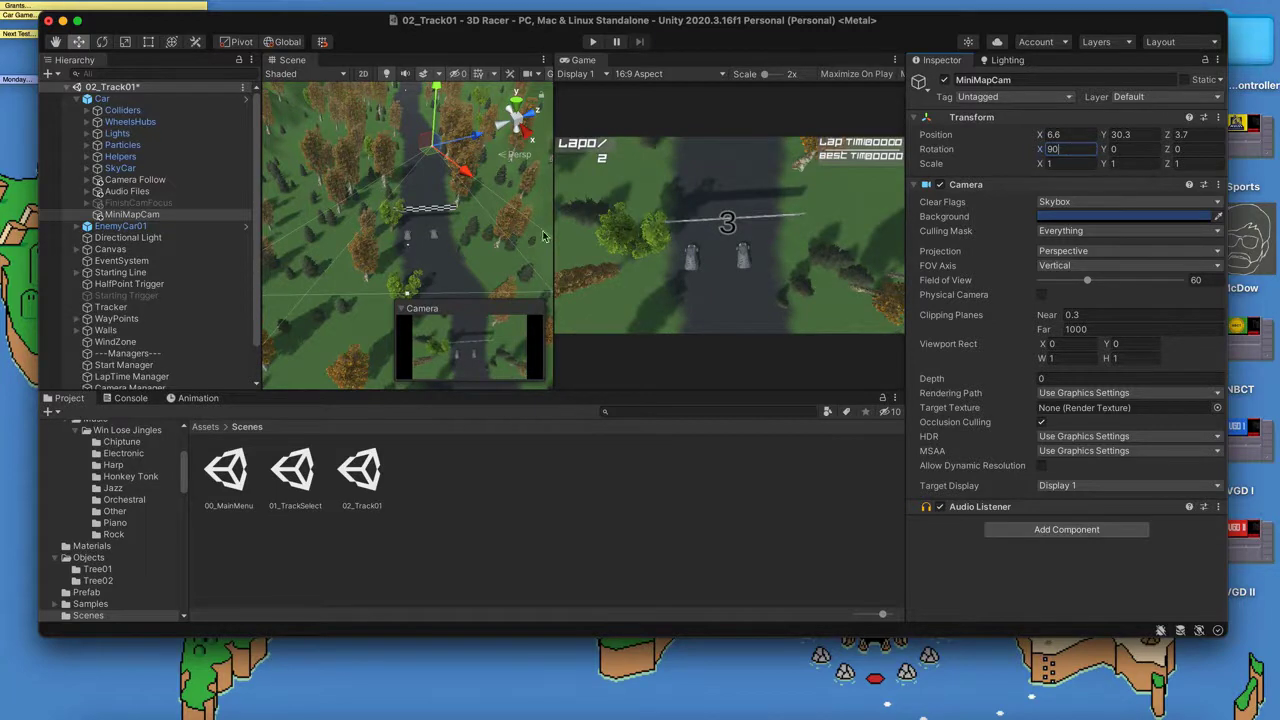
- Turn MiniMapCam to Y rotation -93.3 and slide it over the cars near the start line
{"action": "left_click", "coordinate": [102, 41]}
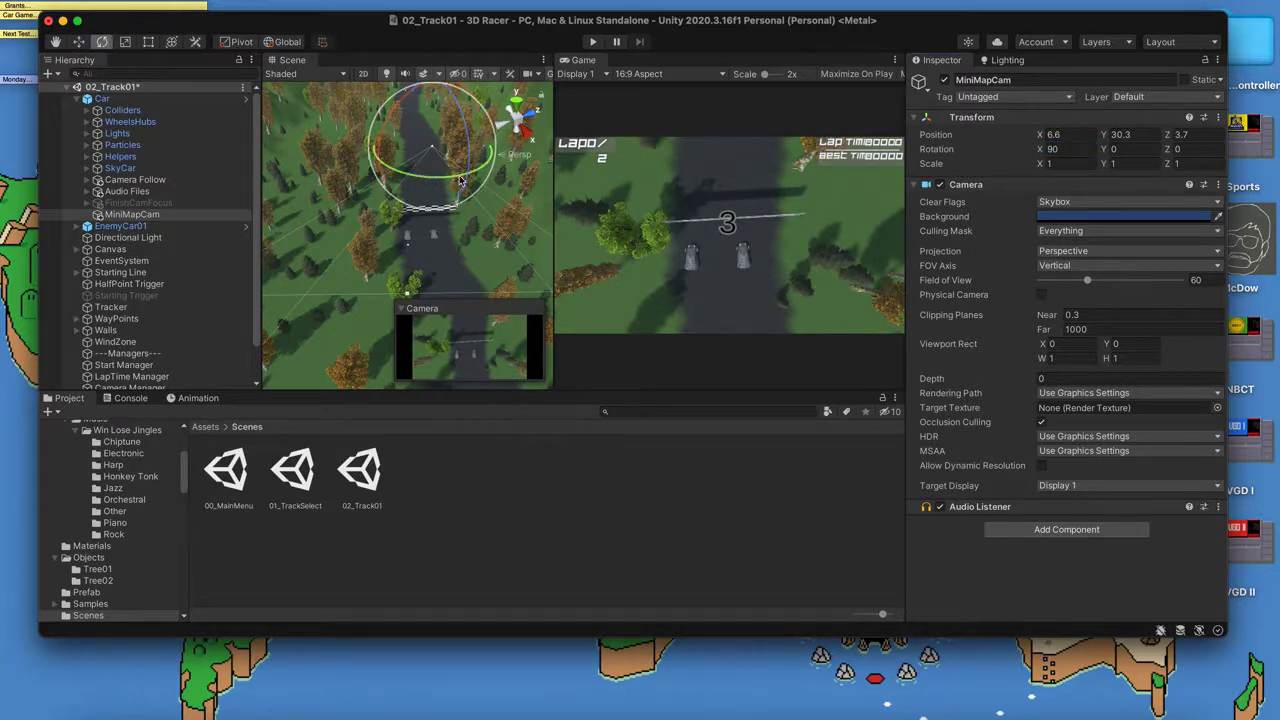
{"action": "left_click_drag", "start_coordinate": [1103, 149], "coordinate": [898, 157]}
{"action": "key", "text": "BackSpace"}
{"action": "key", "text": "BackSpace"}
{"action": "key", "text": "BackSpace"}
{"action": "type", "text": "3.3"}
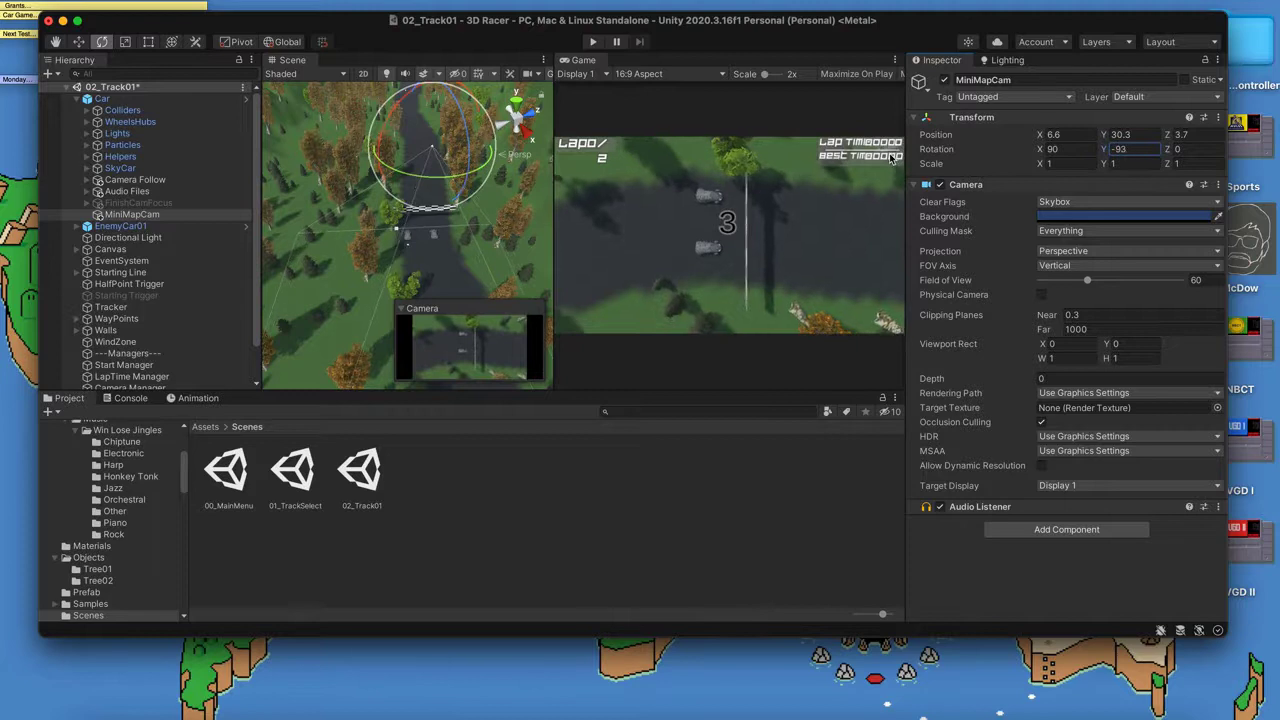
{"action": "left_click", "coordinate": [81, 43]}
{"action": "left_click_drag", "start_coordinate": [480, 137], "coordinate": [452, 155]}
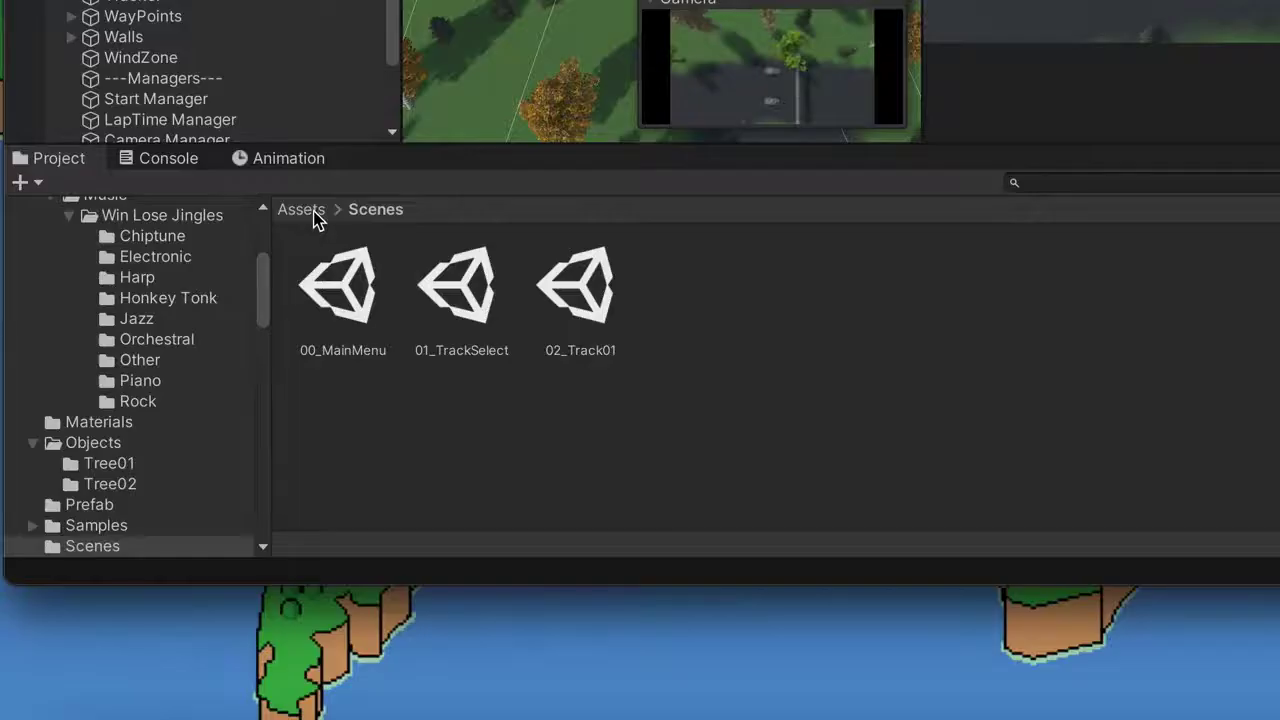
- Create a render texture named MiniMapTexture in Assets/Textures
{"action": "left_click", "coordinate": [207, 427]}
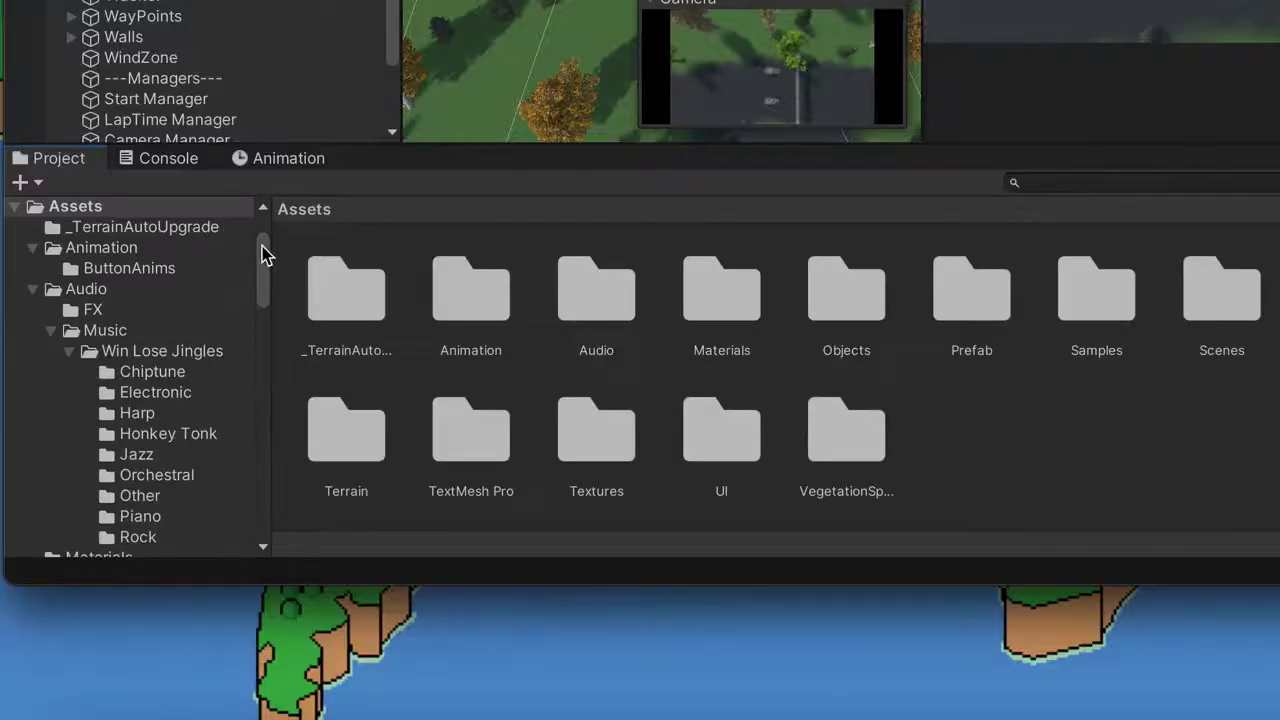
{"action": "double_click", "coordinate": [580, 452]}
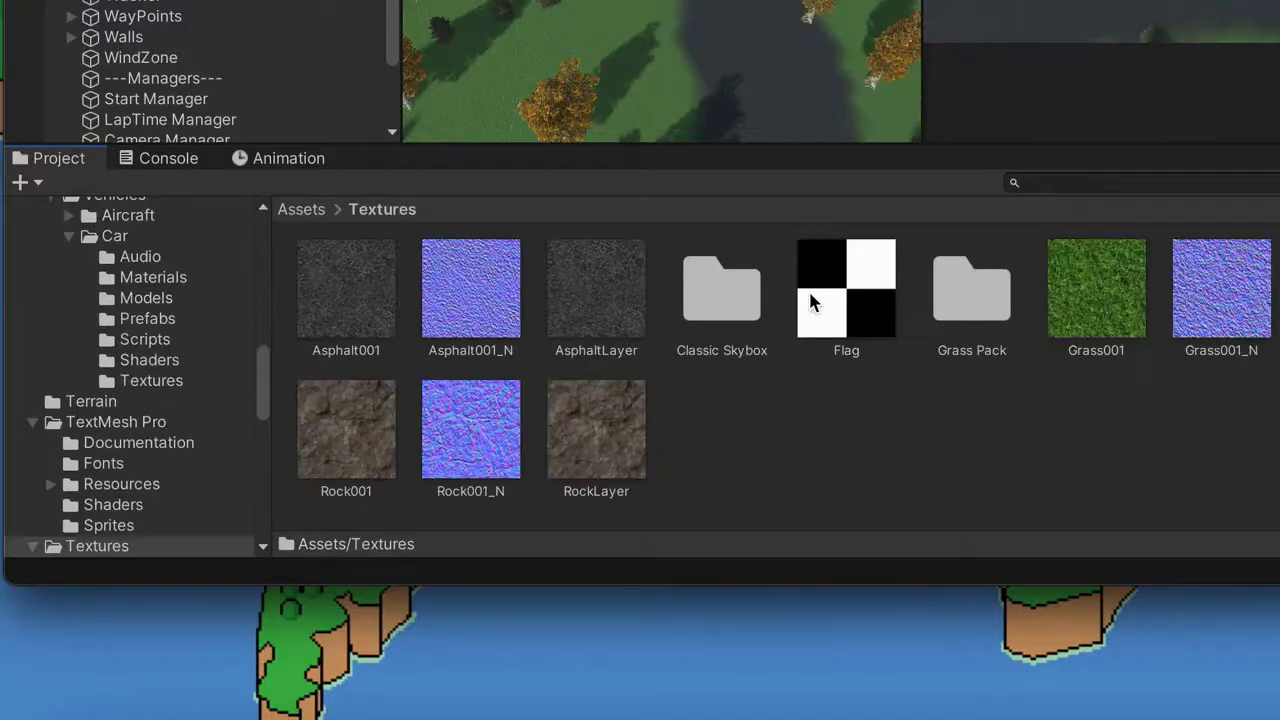
{"action": "left_click", "coordinate": [20, 183]}
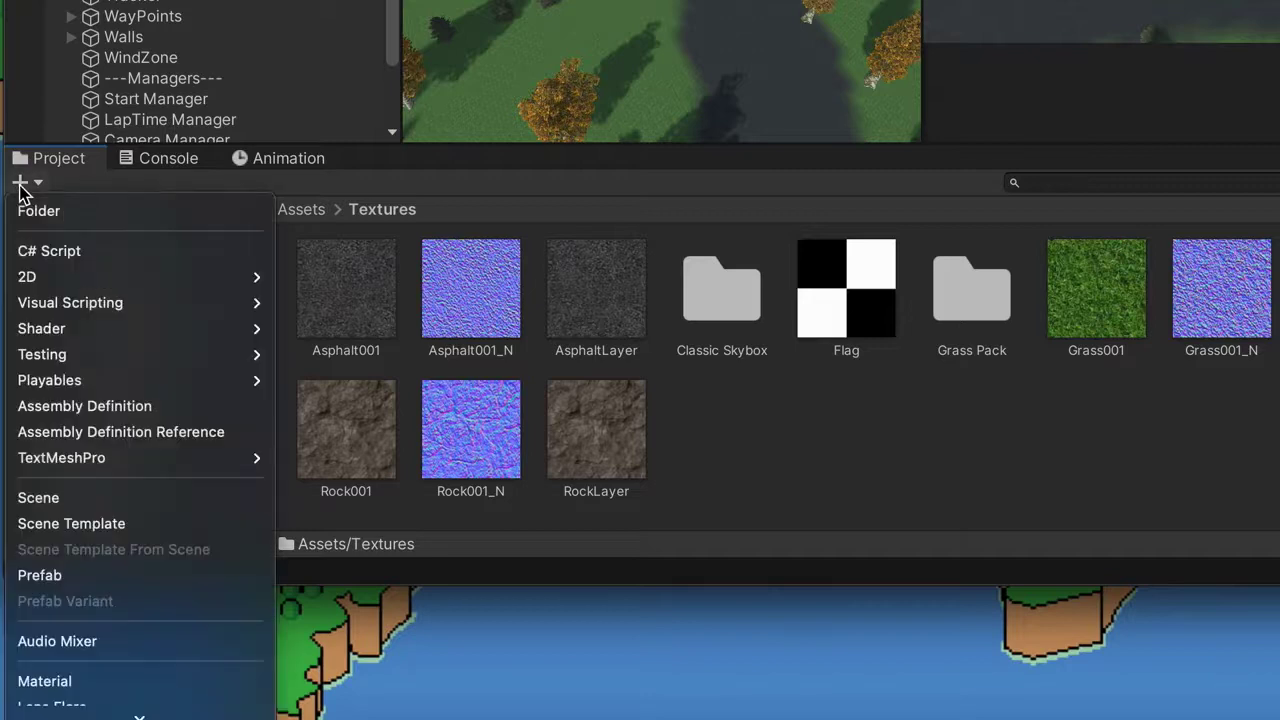
{"action": "scroll", "coordinate": [145, 680], "scroll_direction": "down", "scroll_amount": 5}
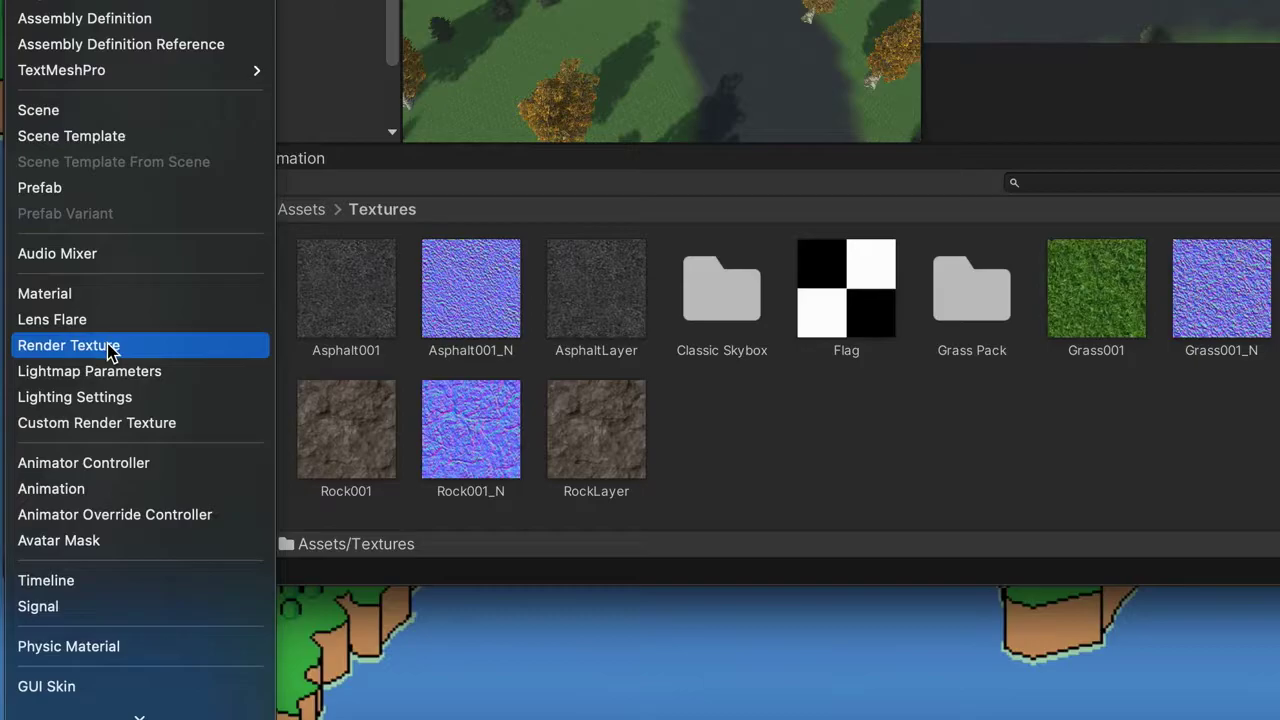
{"action": "left_click", "coordinate": [107, 345]}
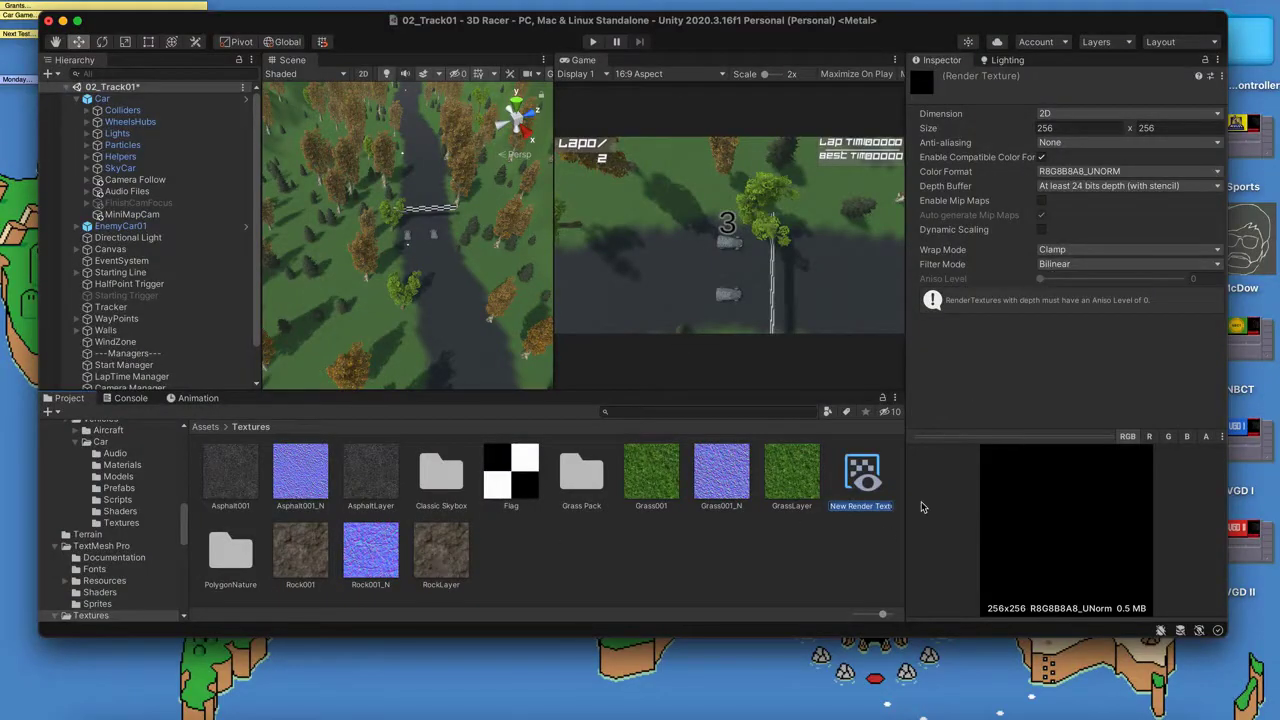
{"action": "type", "text": "MiniMapTexture"}
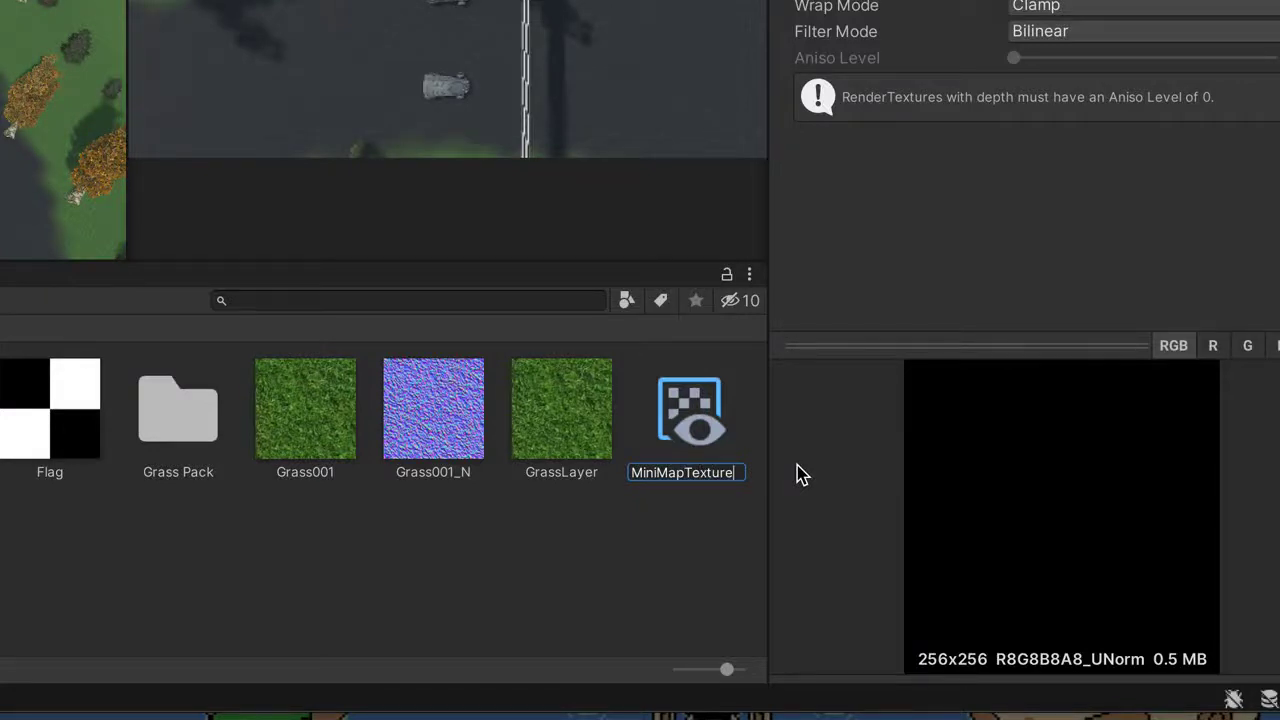
{"action": "key", "text": "Return"}
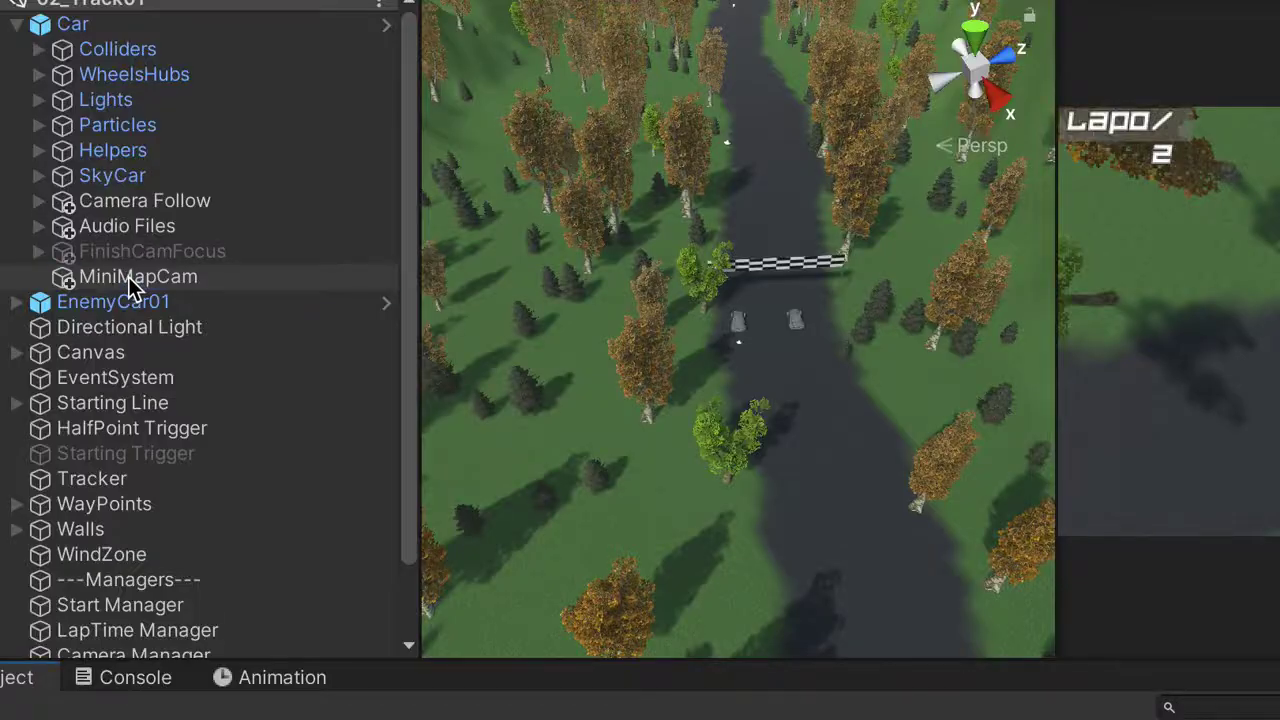
{"action": "left_click", "coordinate": [130, 215]}
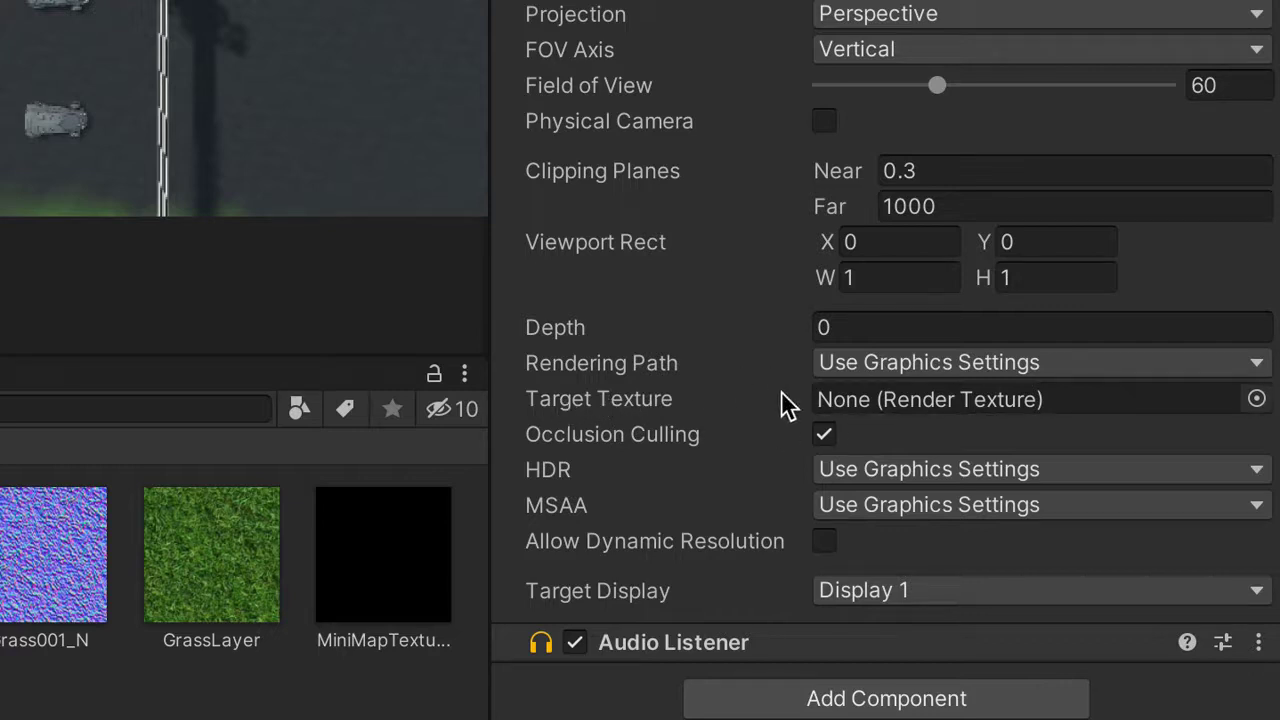
- Set MiniMapTexture as MiniMapCam's Target Texture, save, and expand the Canvas in the Hierarchy
{"action": "left_click_drag", "start_coordinate": [392, 530], "coordinate": [908, 406]}
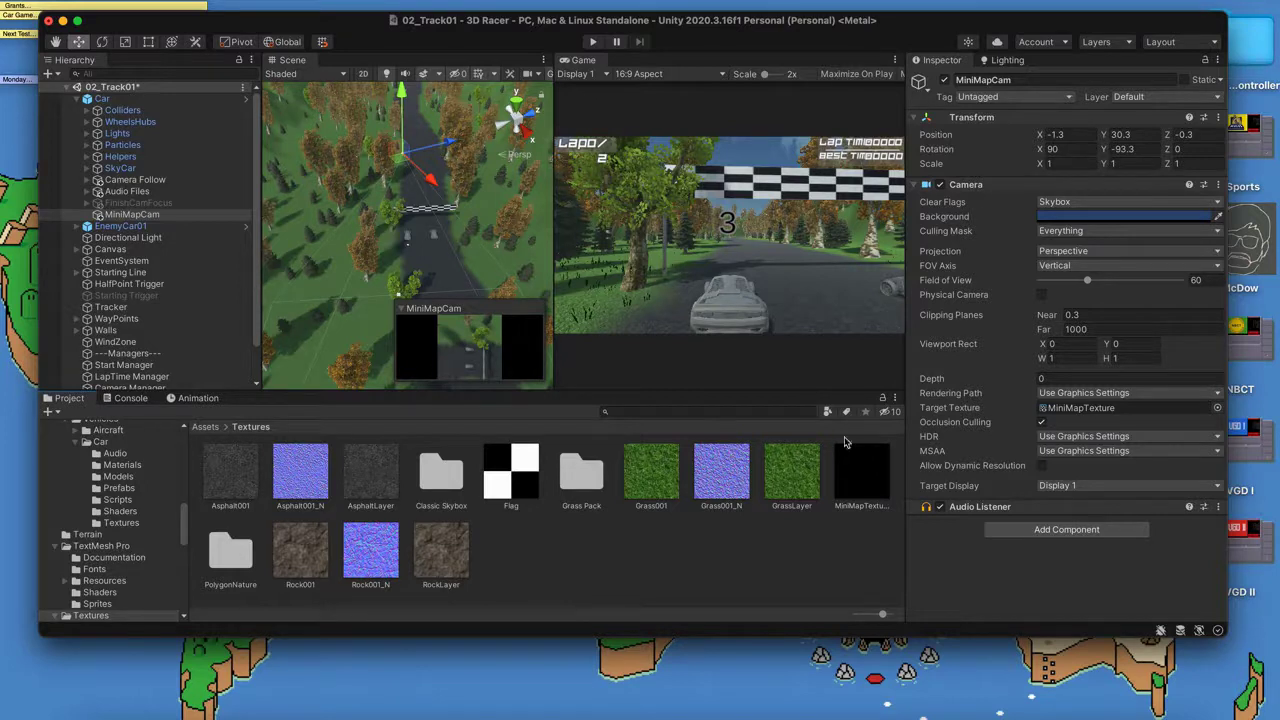
{"action": "key", "text": "super+s"}
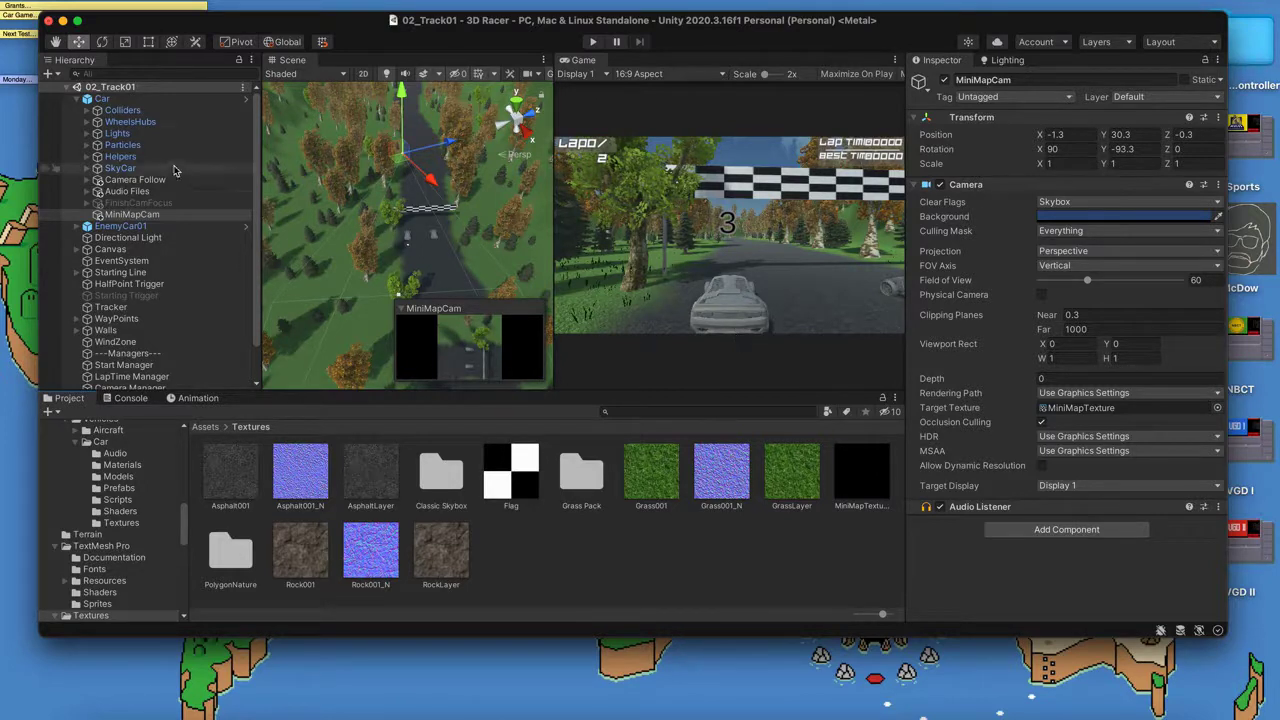
{"action": "left_click", "coordinate": [78, 100]}
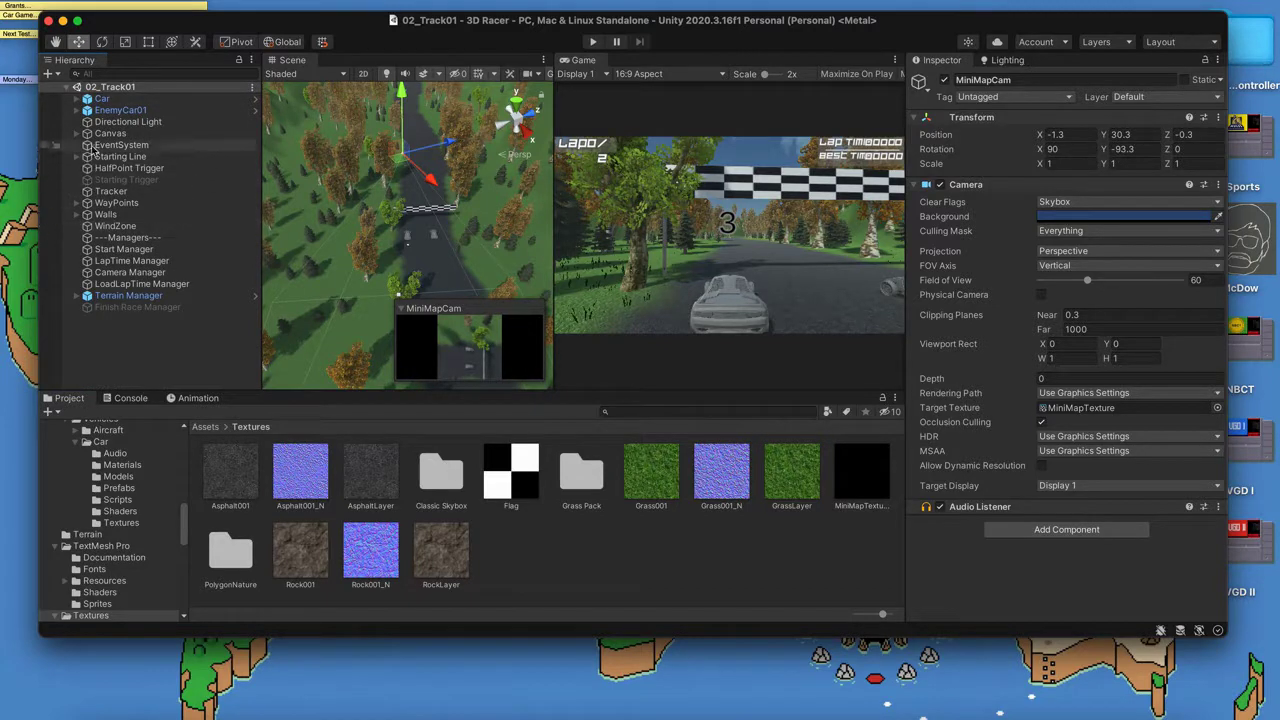
{"action": "left_click", "coordinate": [77, 134]}
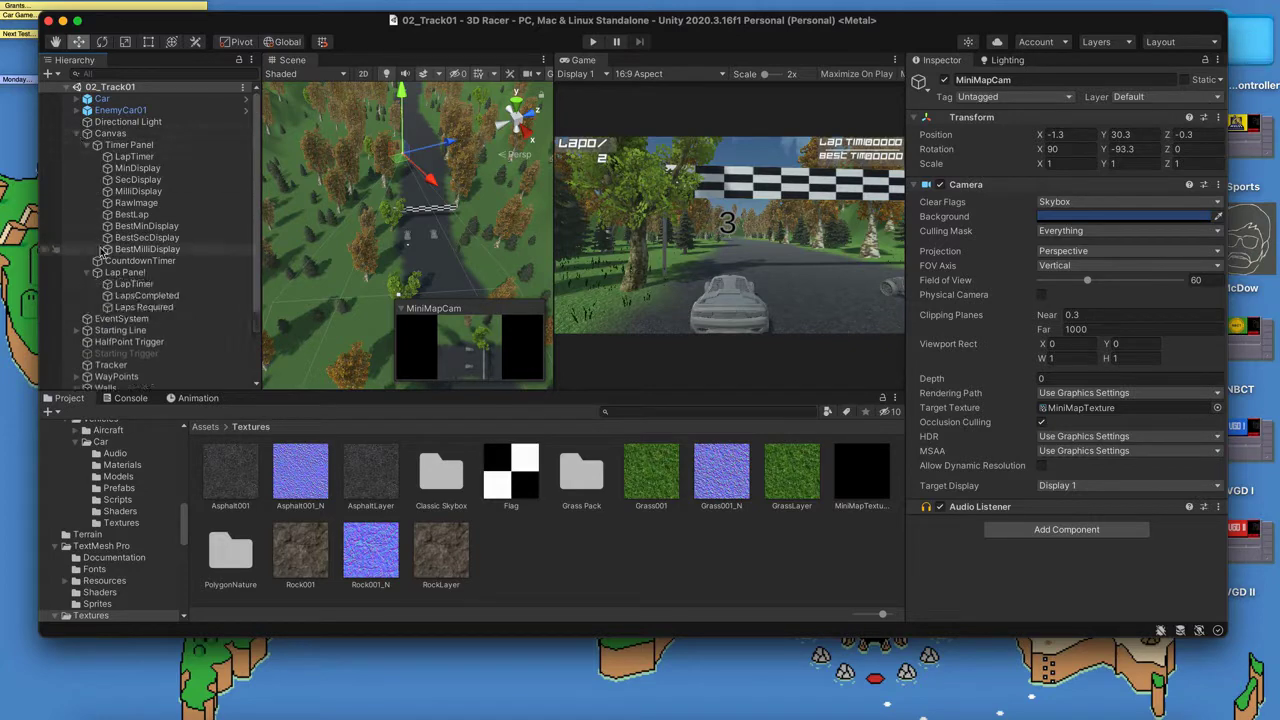
{"action": "left_click", "coordinate": [87, 272]}
{"action": "left_click", "coordinate": [86, 144]}
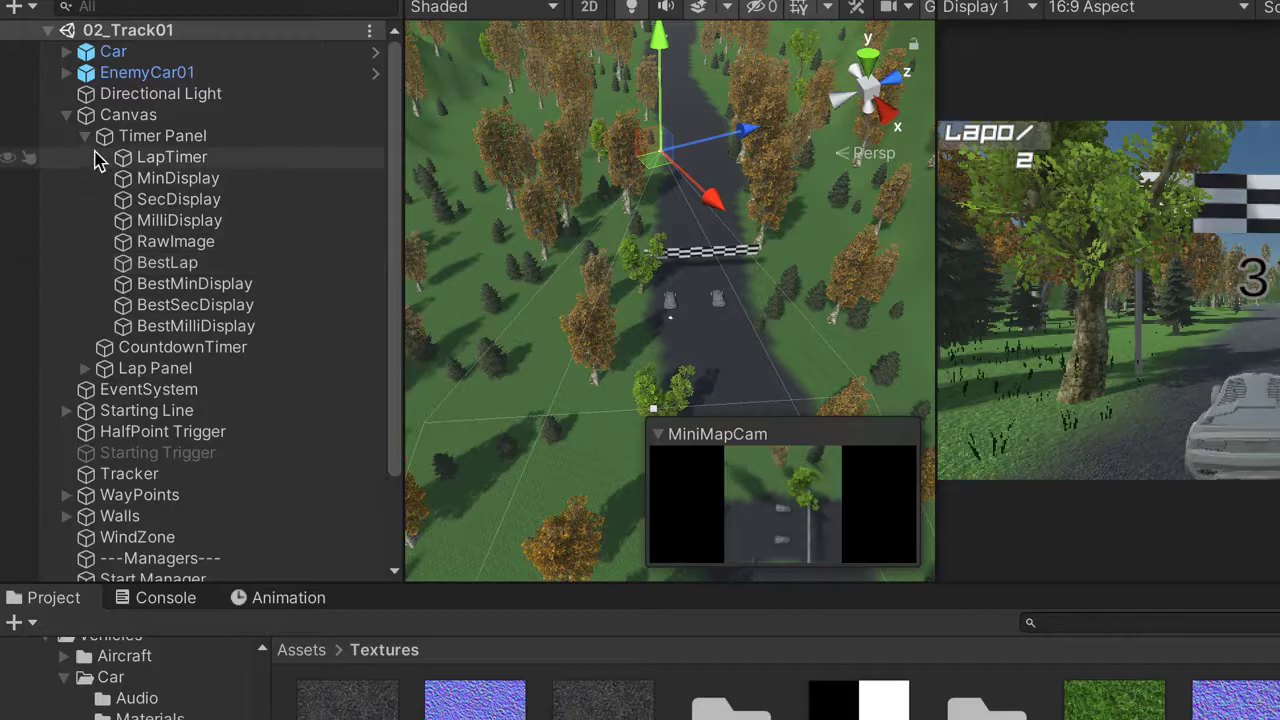
{"action": "left_click", "coordinate": [124, 119]}
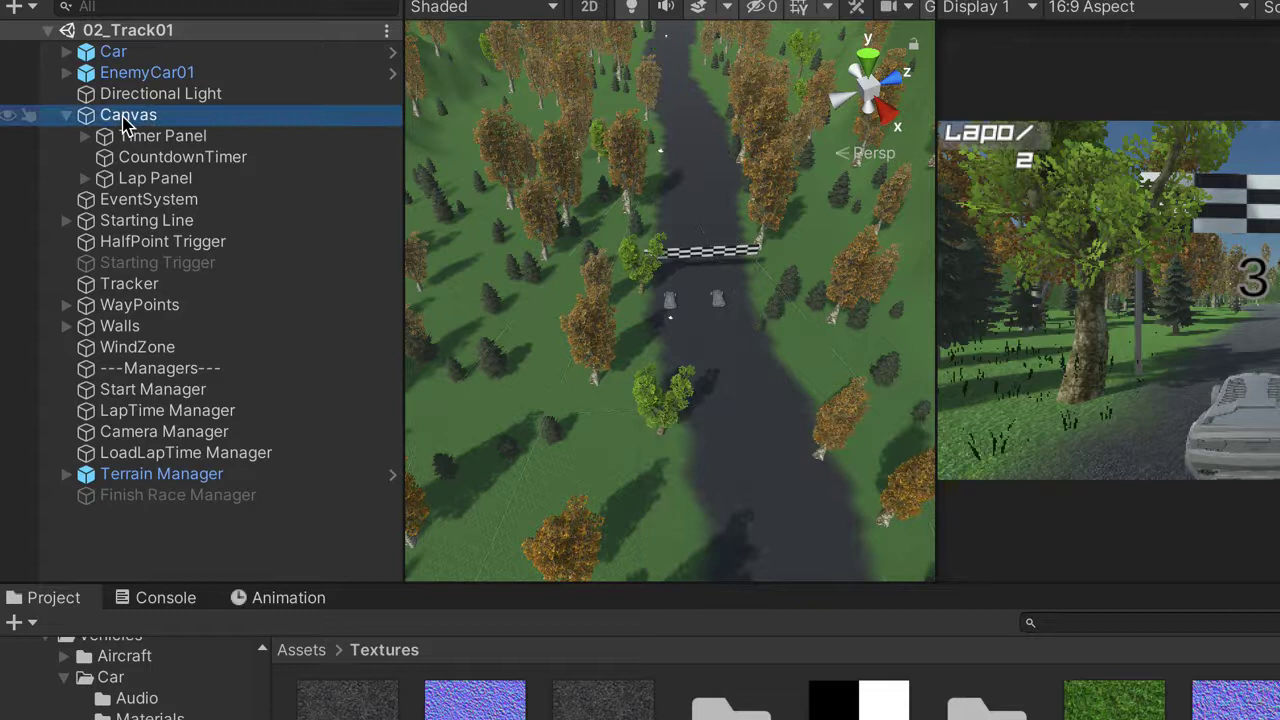
- Add a Raw Image named MiniMap under Canvas with MiniMapTexture as its texture
{"action": "right_click", "coordinate": [124, 122]}
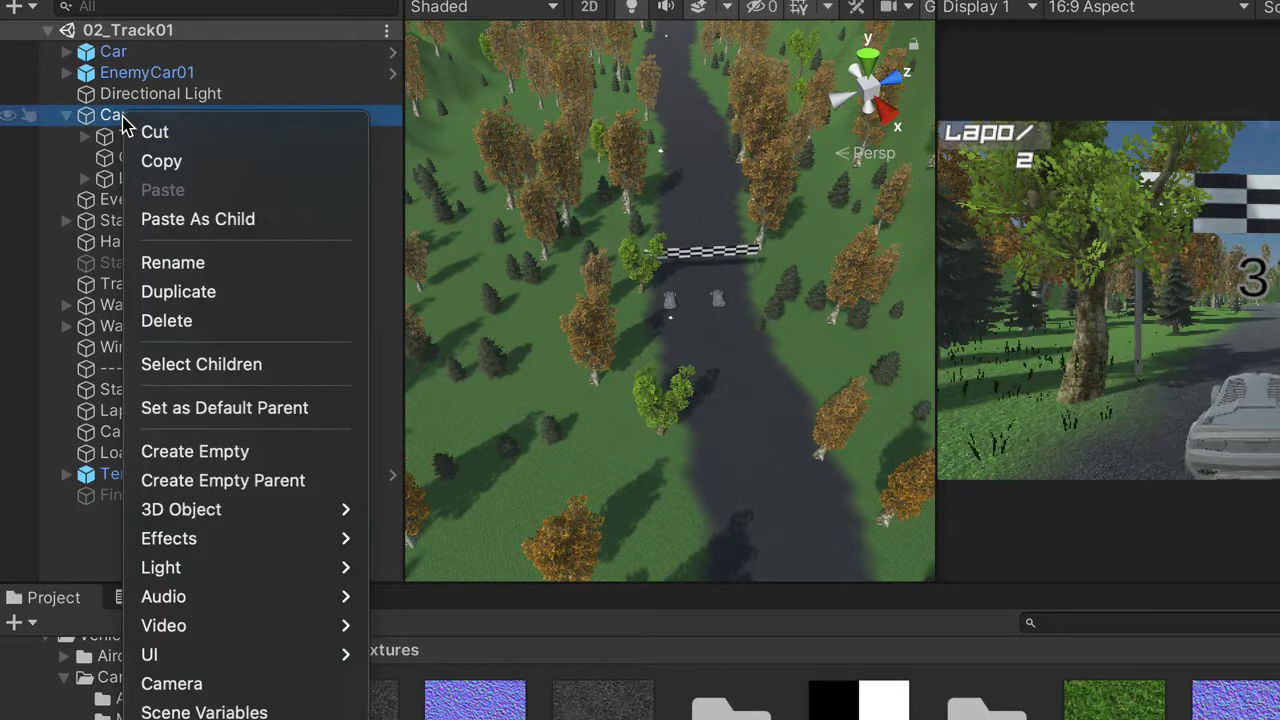
{"action": "mouse_move", "coordinate": [259, 667]}
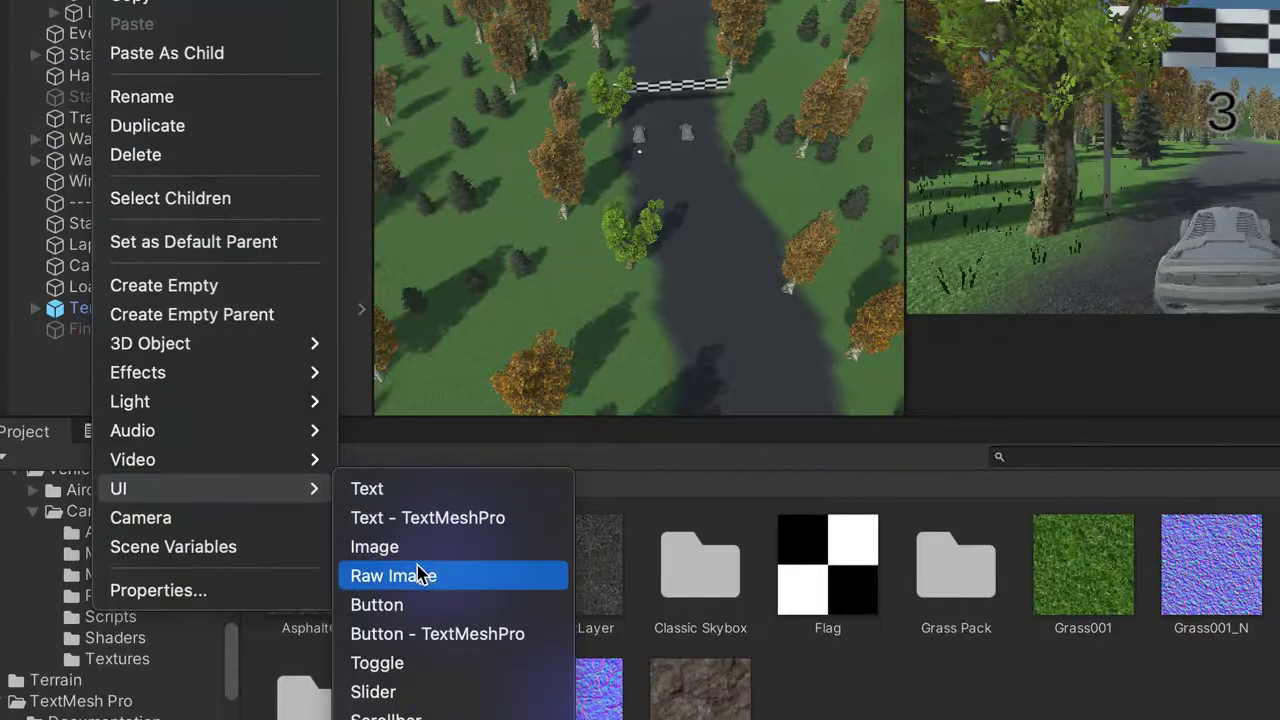
{"action": "left_click", "coordinate": [420, 571]}
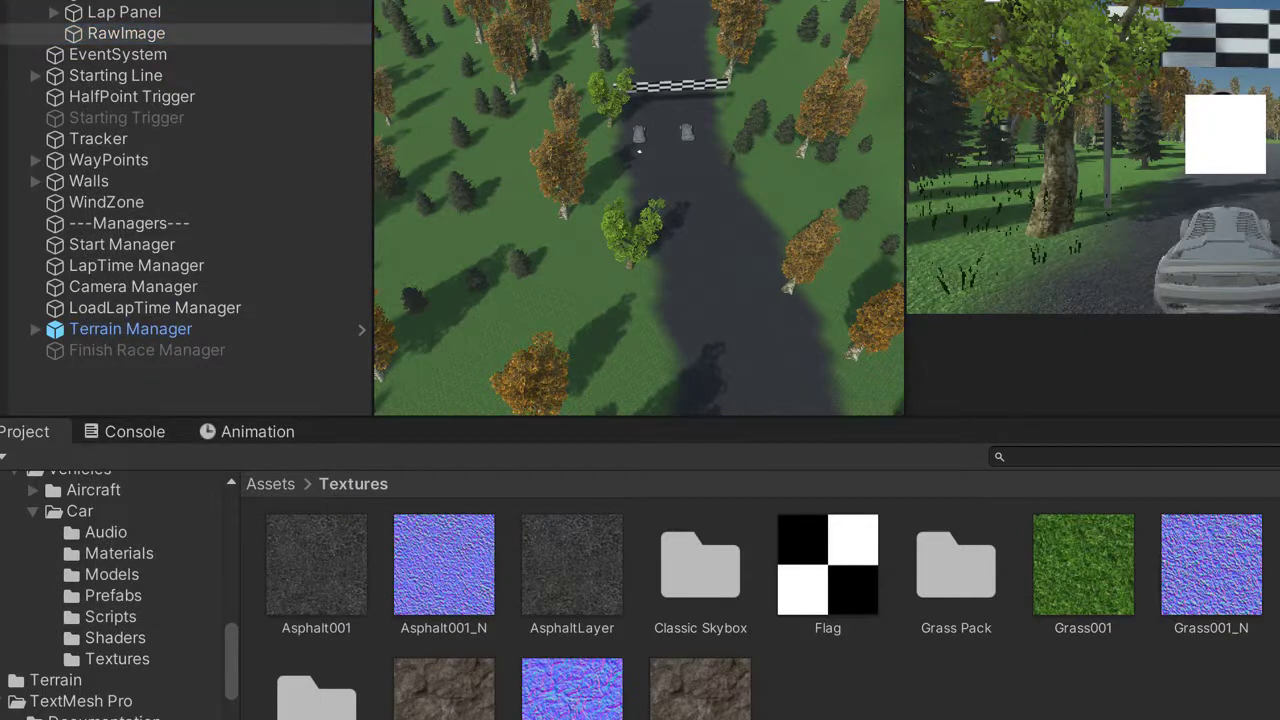
{"action": "type", "text": "MiniMap"}
{"action": "key", "text": "Return"}
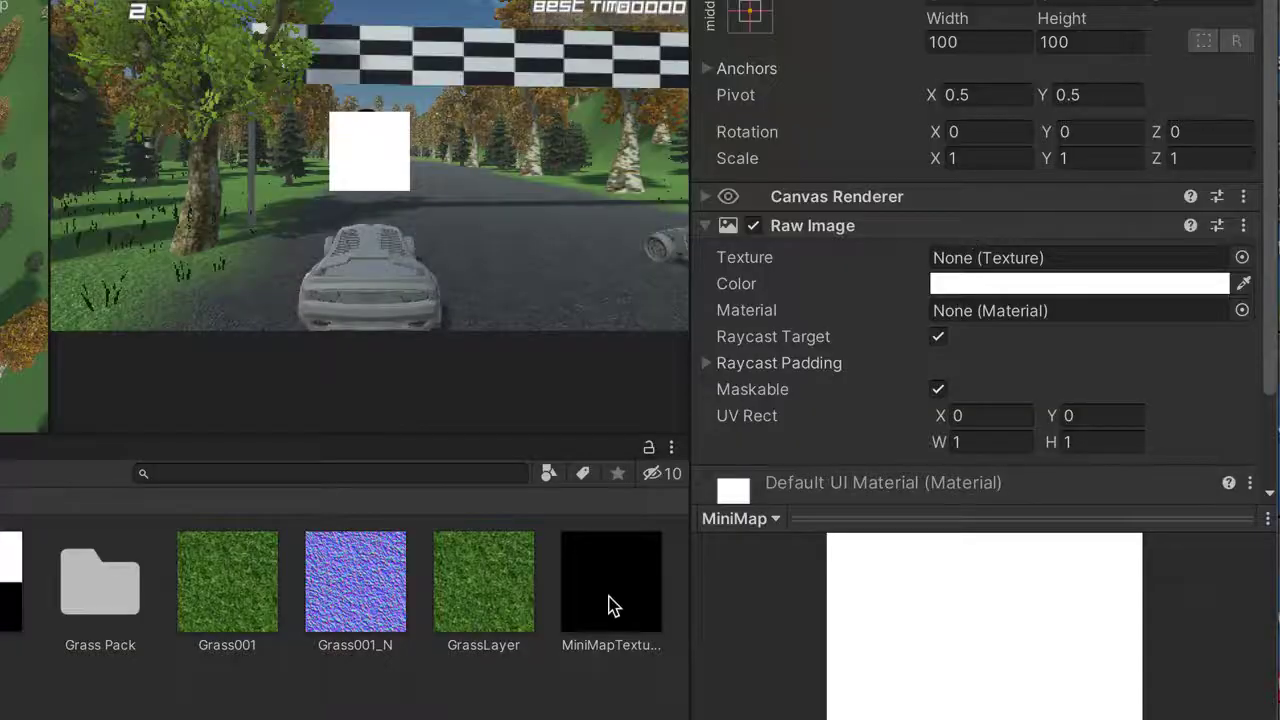
{"action": "left_click_drag", "start_coordinate": [608, 600], "coordinate": [986, 263]}
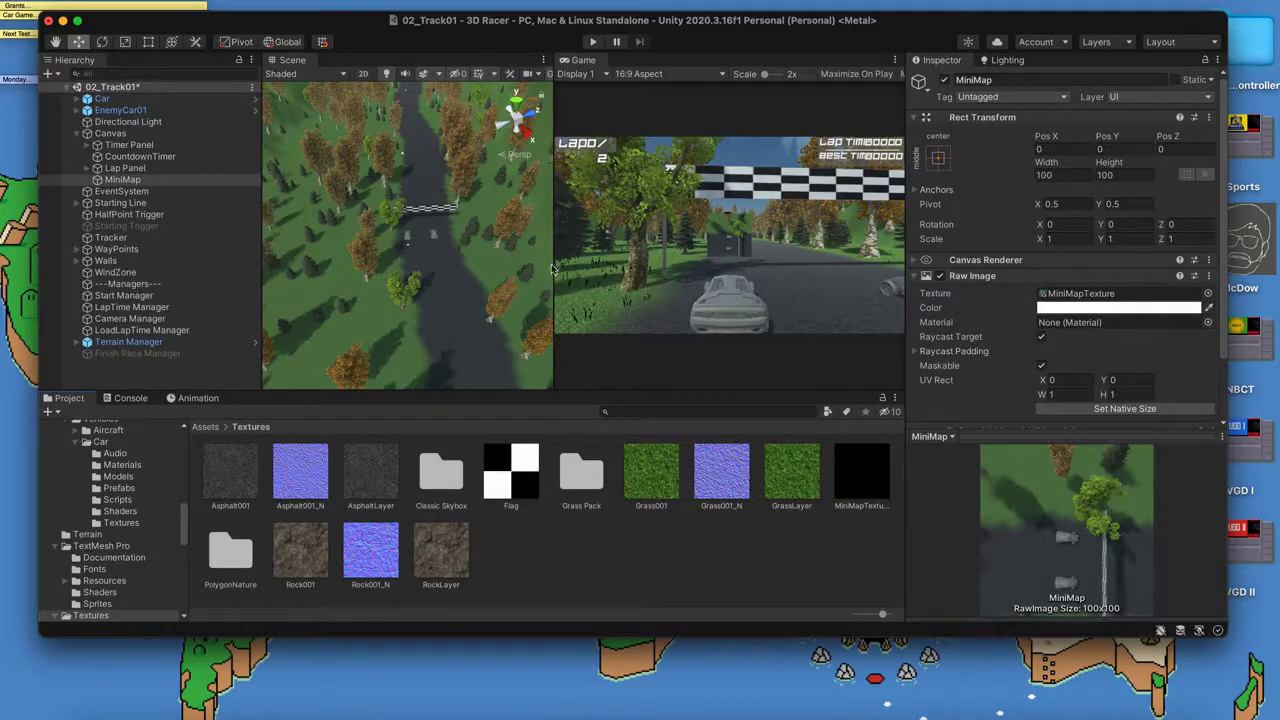
{"action": "double_click", "coordinate": [122, 179]}
{"action": "left_click_drag", "start_coordinate": [348, 190], "coordinate": [415, 280], "text": "alt"}
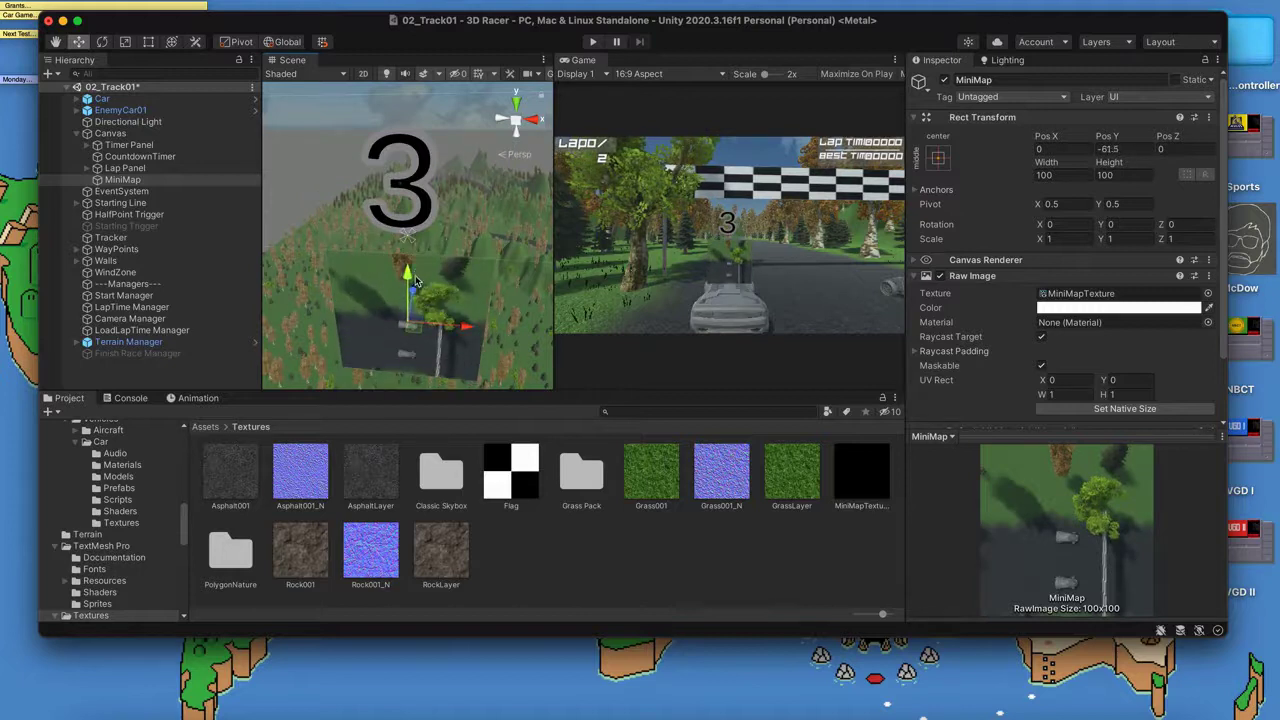
{"action": "scroll", "coordinate": [415, 275], "scroll_direction": "down", "scroll_amount": 5}
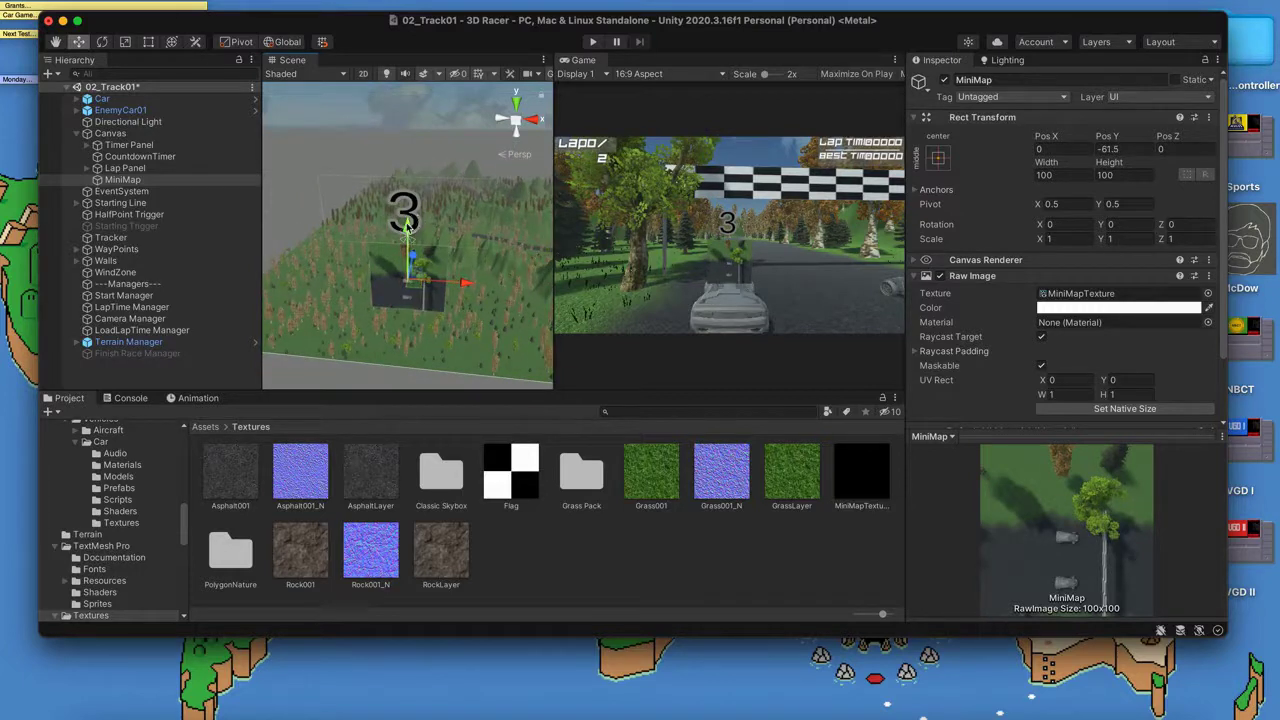
{"action": "left_click", "coordinate": [145, 179]}
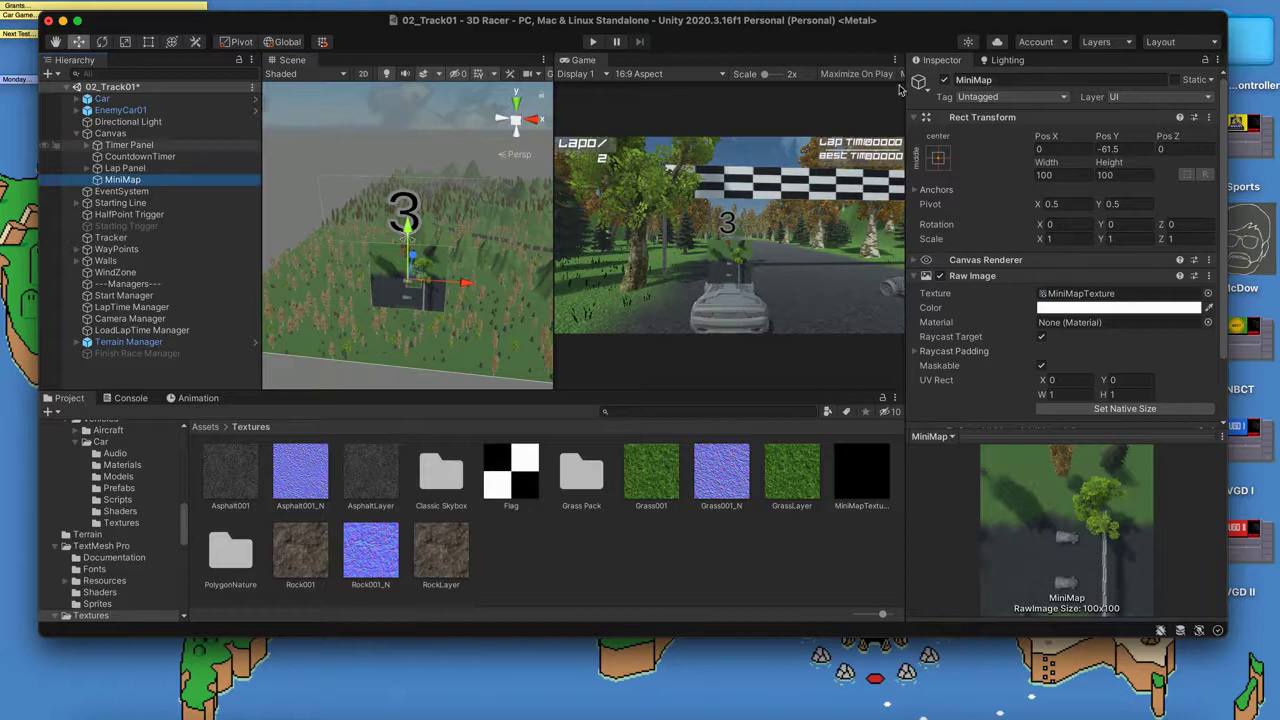
- Anchor the MiniMap to the bottom-right corner and nudge it left and up
{"action": "left_click", "coordinate": [948, 160]}
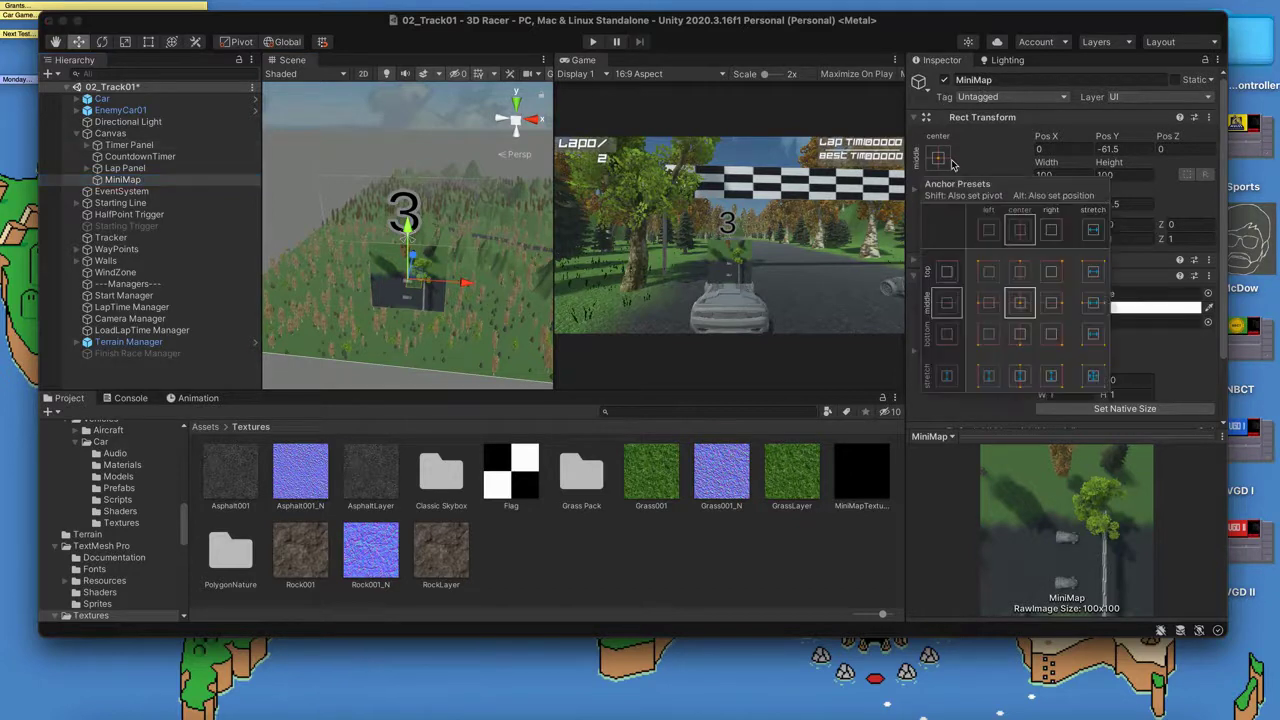
{"action": "key", "text": "alt"}
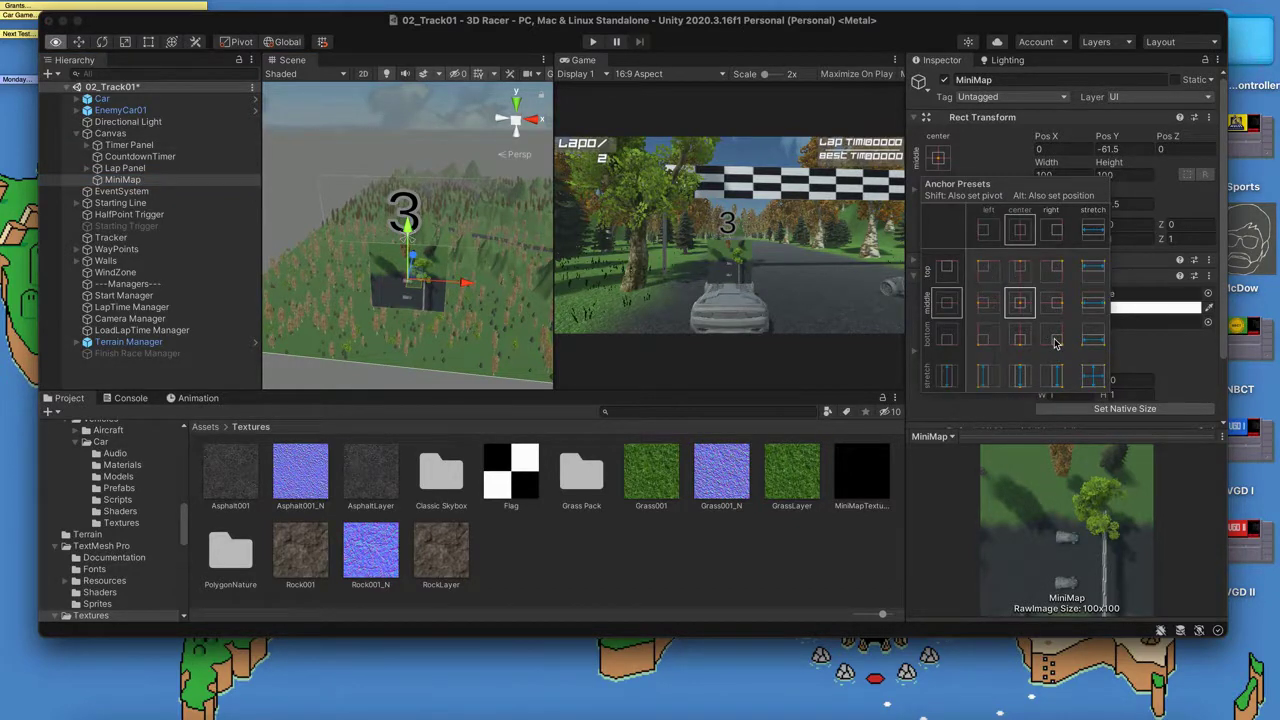
{"action": "left_click", "coordinate": [1055, 343], "text": "alt"}
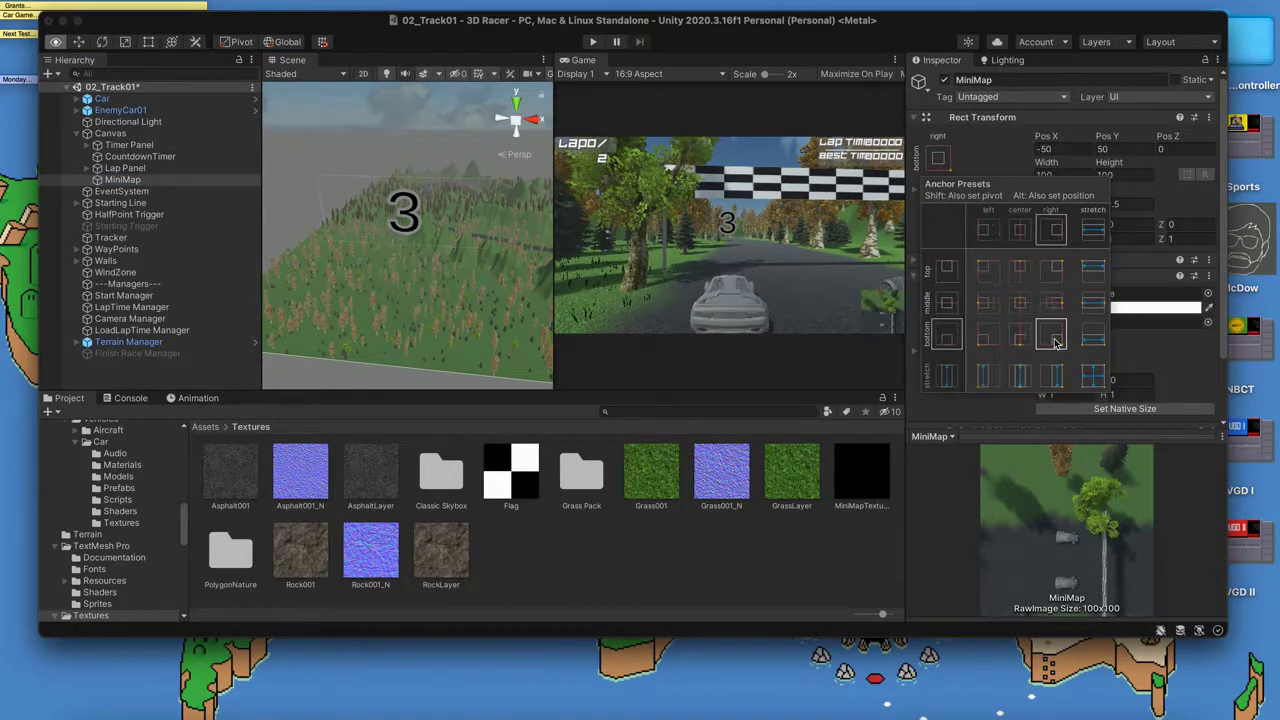
{"action": "double_click", "coordinate": [124, 179]}
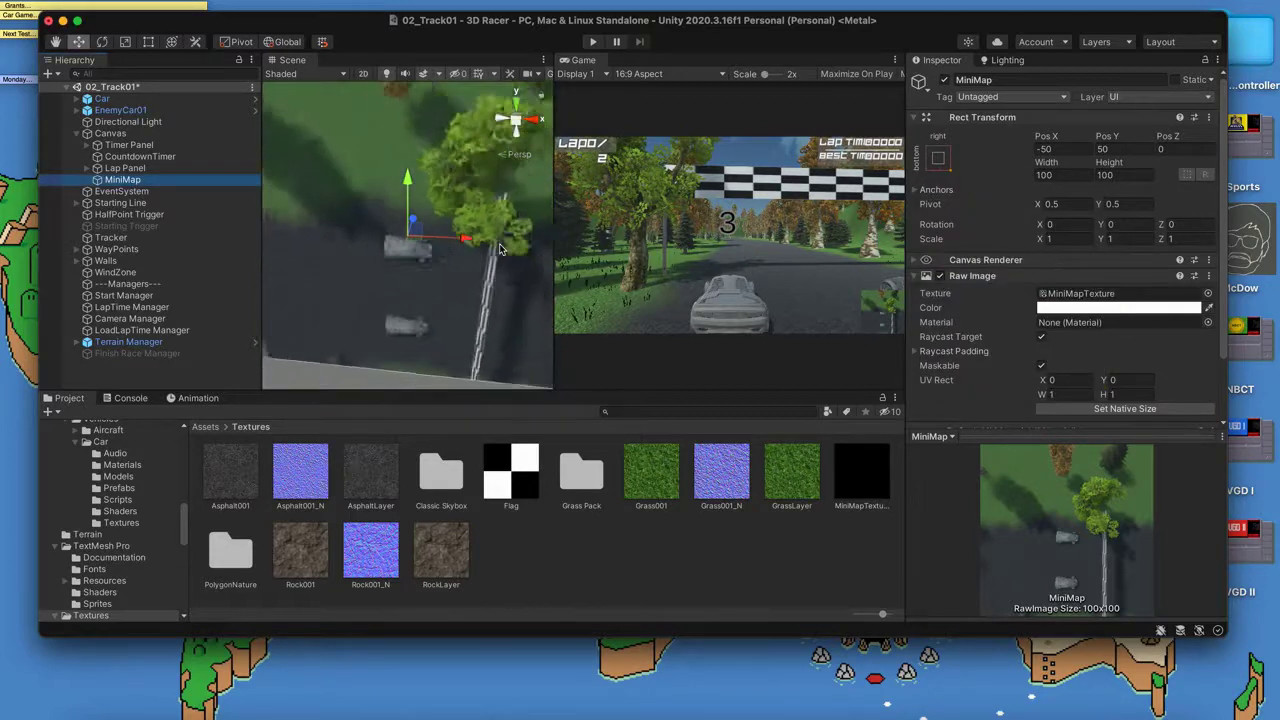
{"action": "left_click_drag", "start_coordinate": [463, 241], "coordinate": [425, 236]}
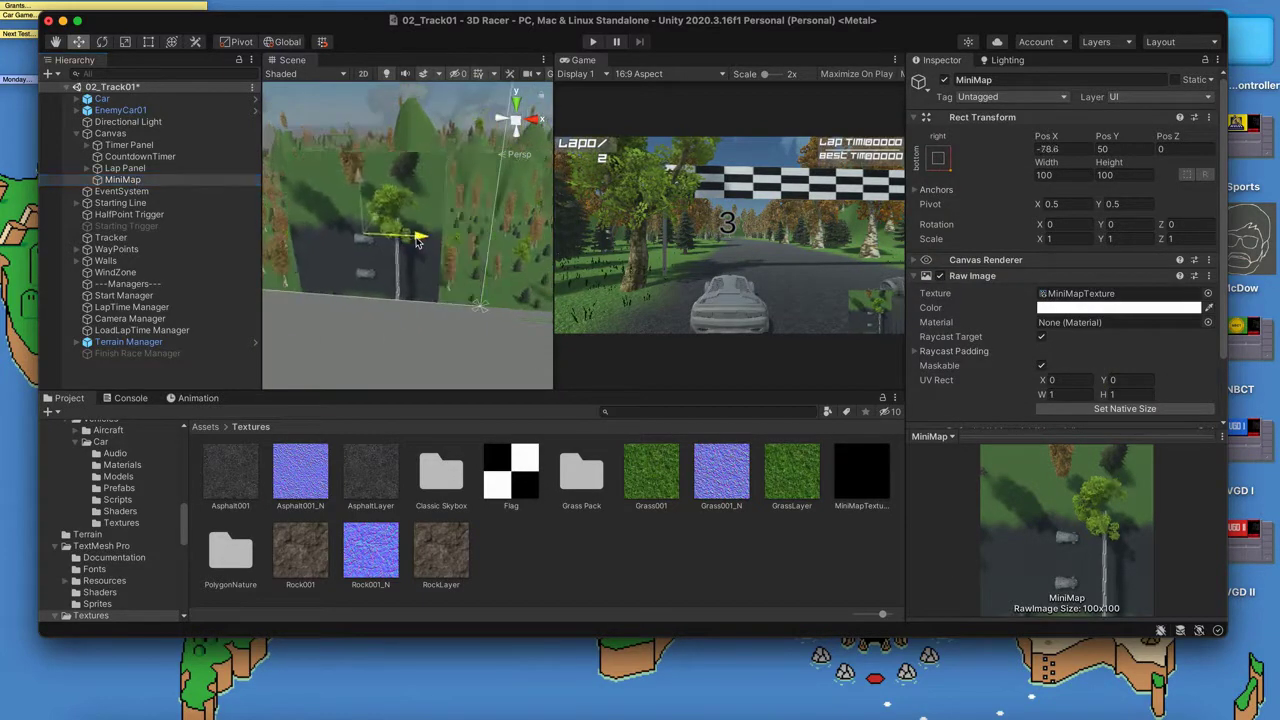
{"action": "left_click_drag", "start_coordinate": [358, 172], "coordinate": [361, 133]}
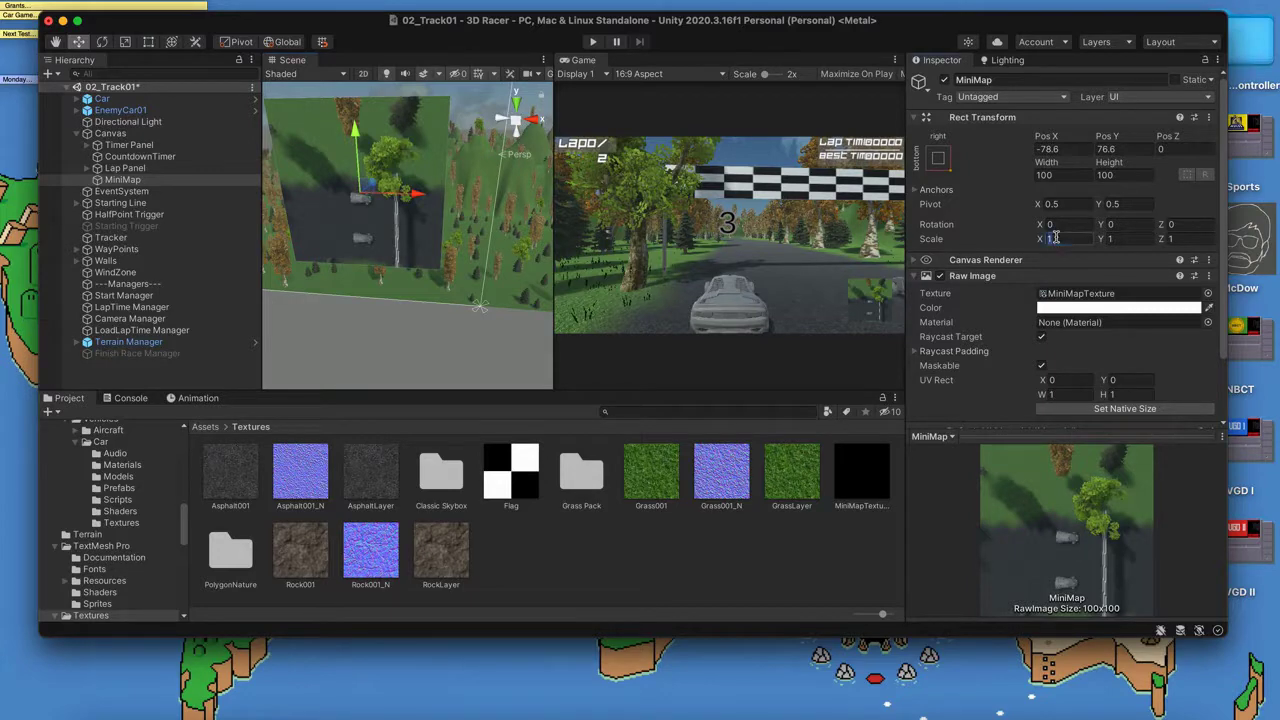
- Scale the MiniMap to 1.5 on X and Y and move it to Pos X -106.4, Pos Y 98.5
{"action": "left_click", "coordinate": [1055, 238]}
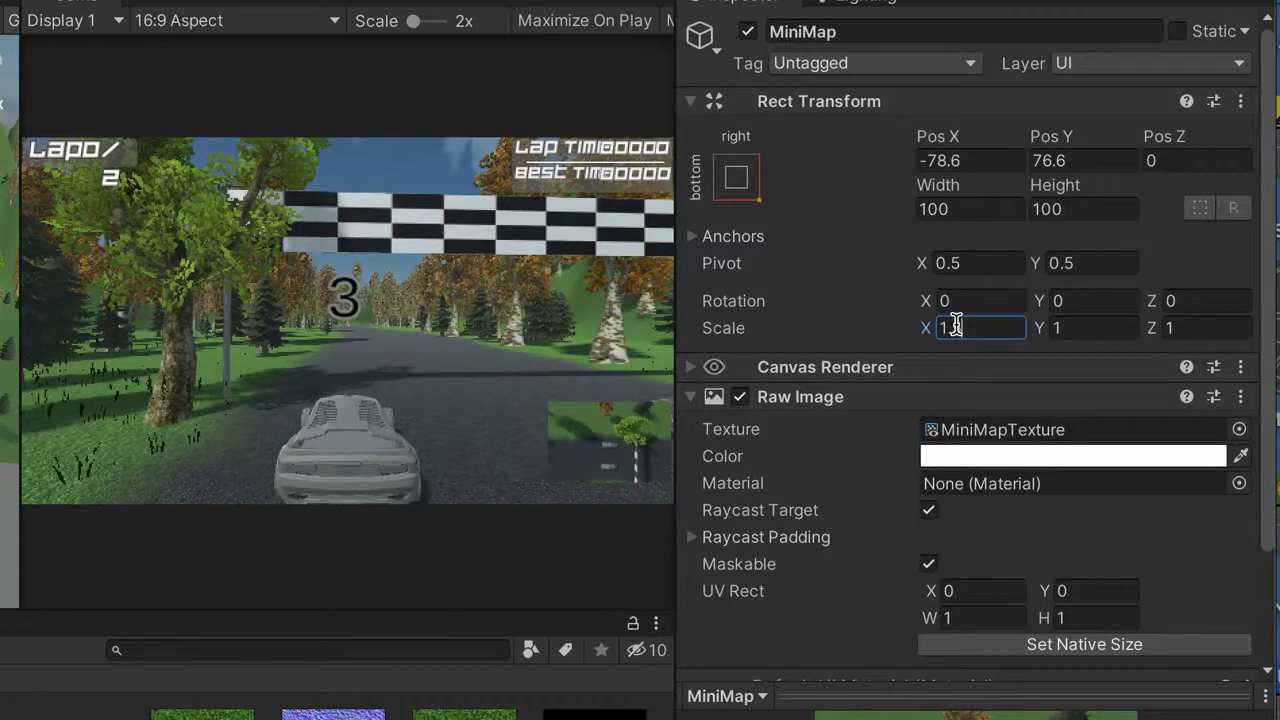
{"action": "key", "text": "Tab"}
{"action": "type", "text": "1.5"}
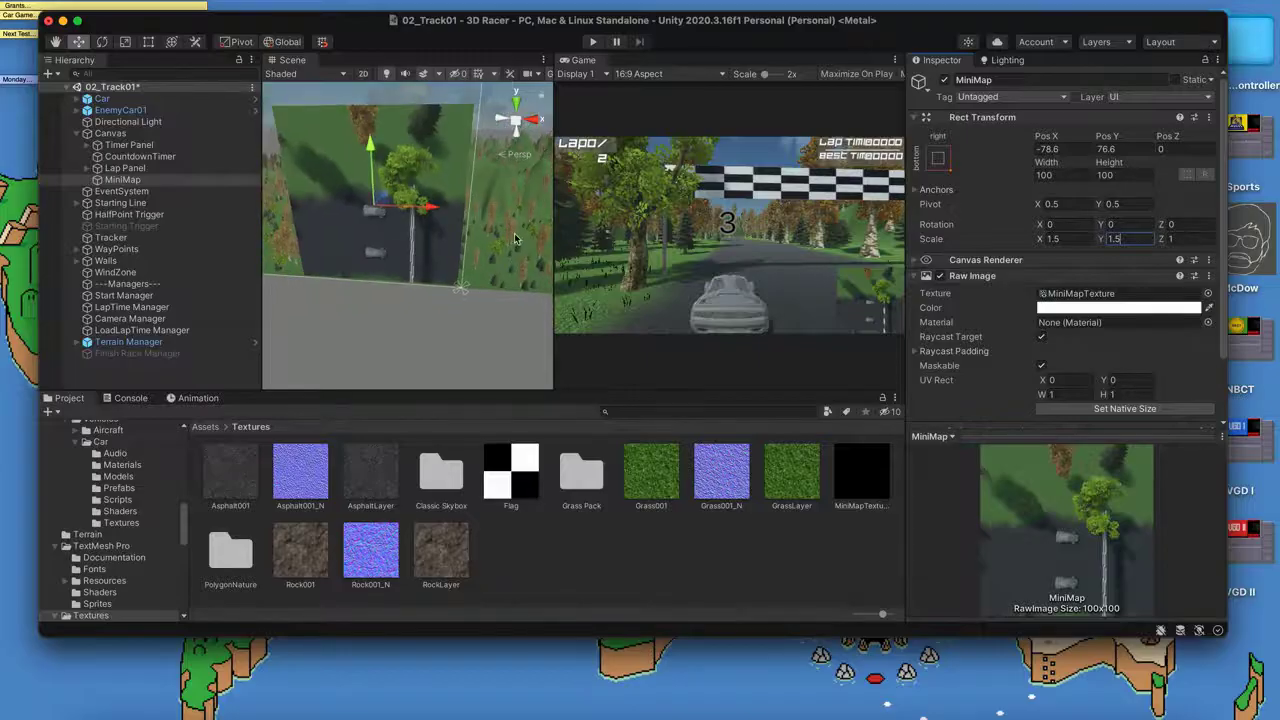
{"action": "left_click_drag", "start_coordinate": [427, 207], "coordinate": [399, 206]}
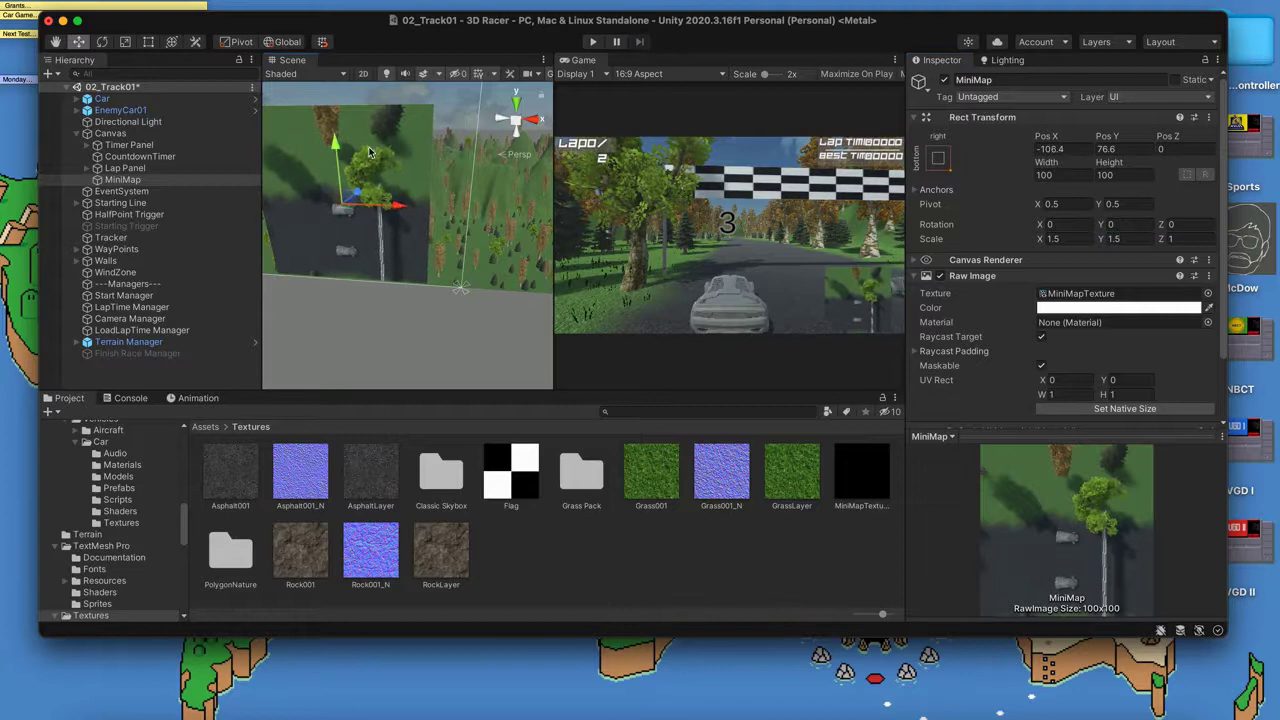
{"action": "left_click_drag", "start_coordinate": [349, 143], "coordinate": [339, 117]}
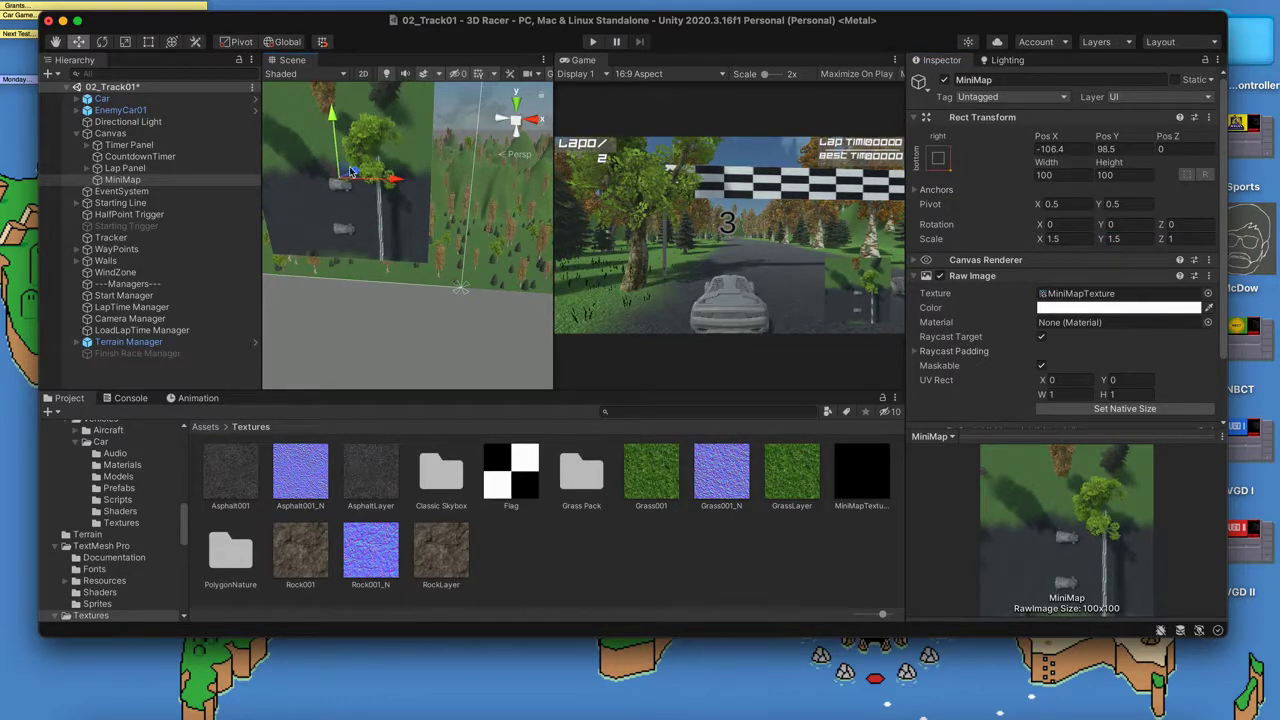
{"action": "left_click", "coordinate": [117, 183]}
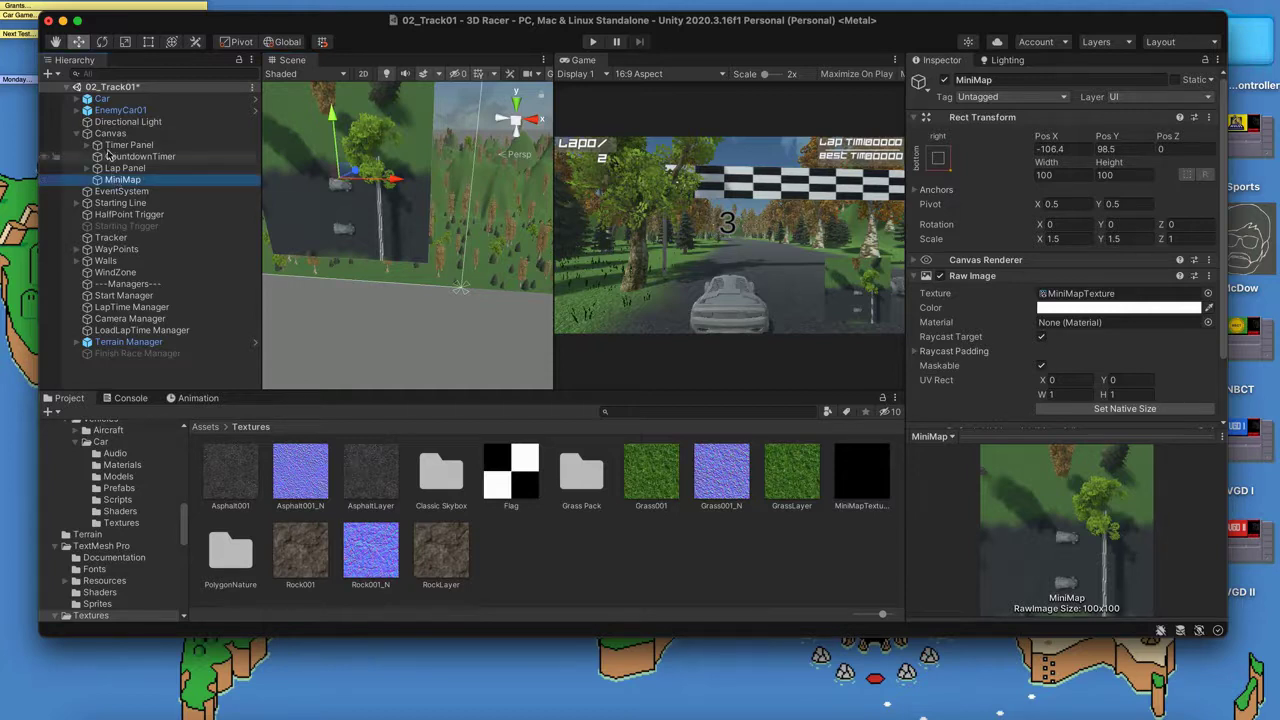
{"action": "left_click", "coordinate": [111, 133]}
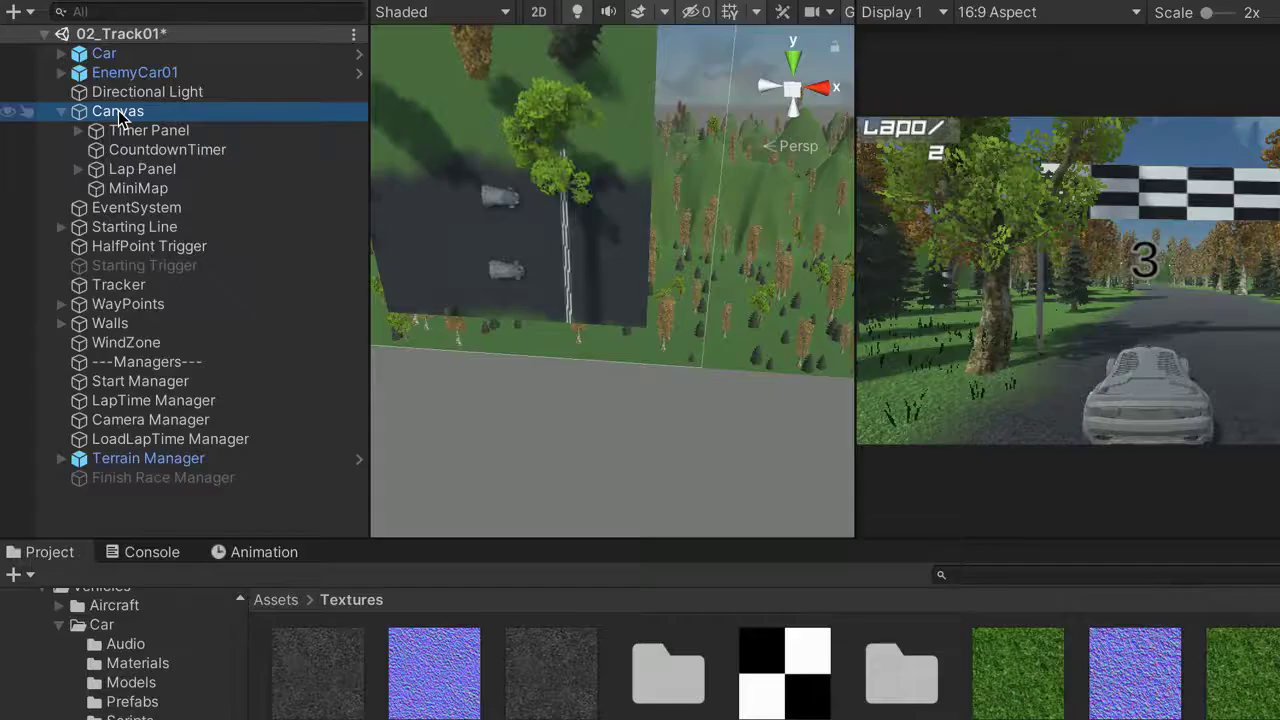
- Add a UI Image named MiniMapMask under the Canvas
{"action": "right_click", "coordinate": [111, 133]}
{"action": "mouse_move", "coordinate": [229, 601]}
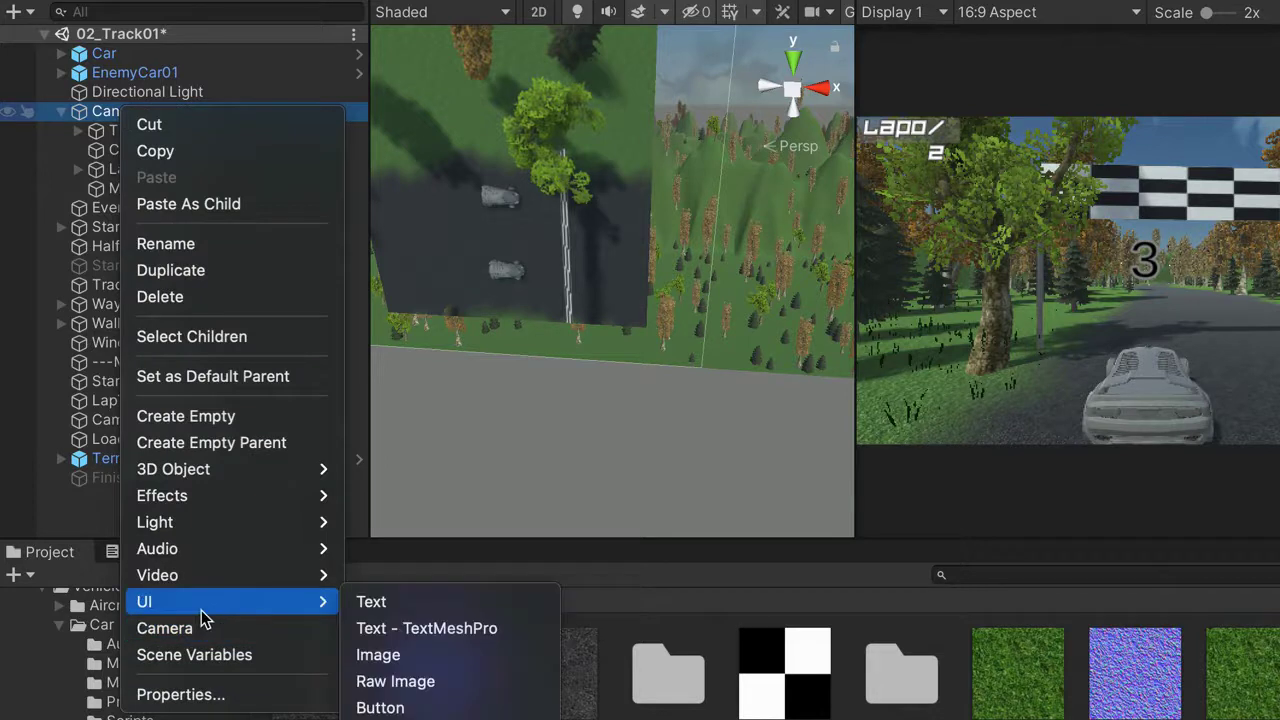
{"action": "left_click", "coordinate": [378, 655]}
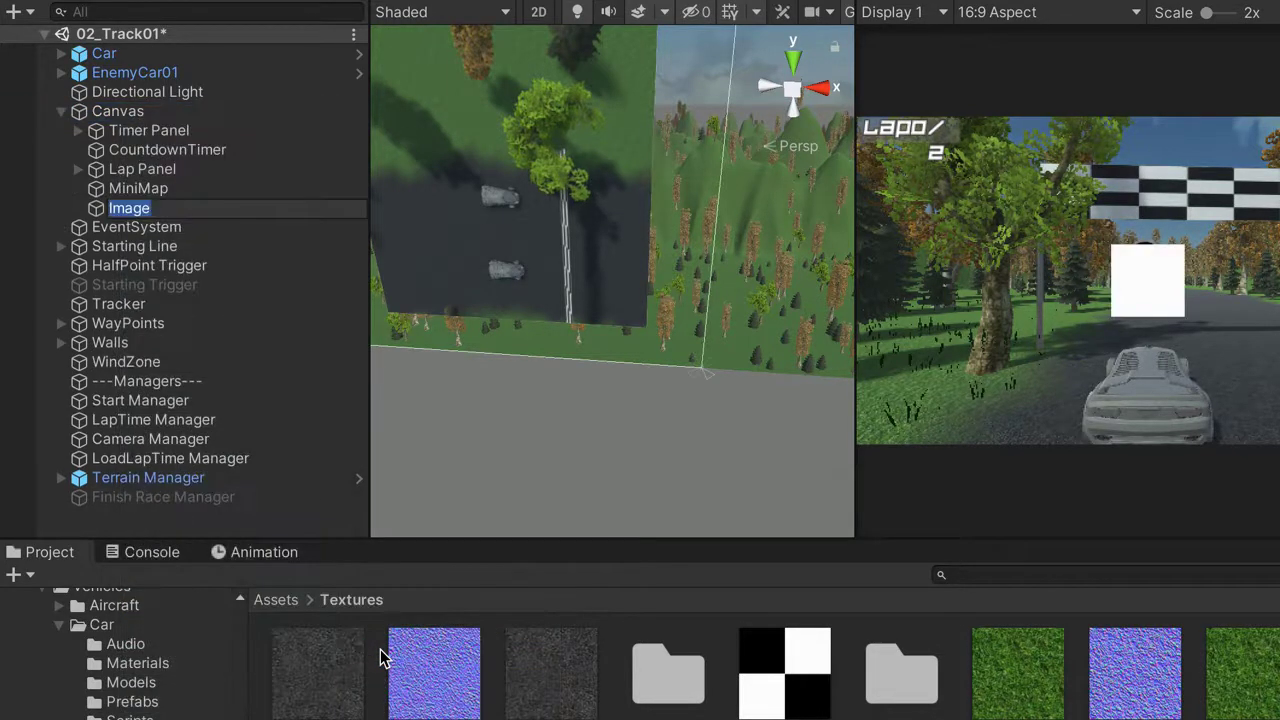
{"action": "type", "text": "MiniMap"}
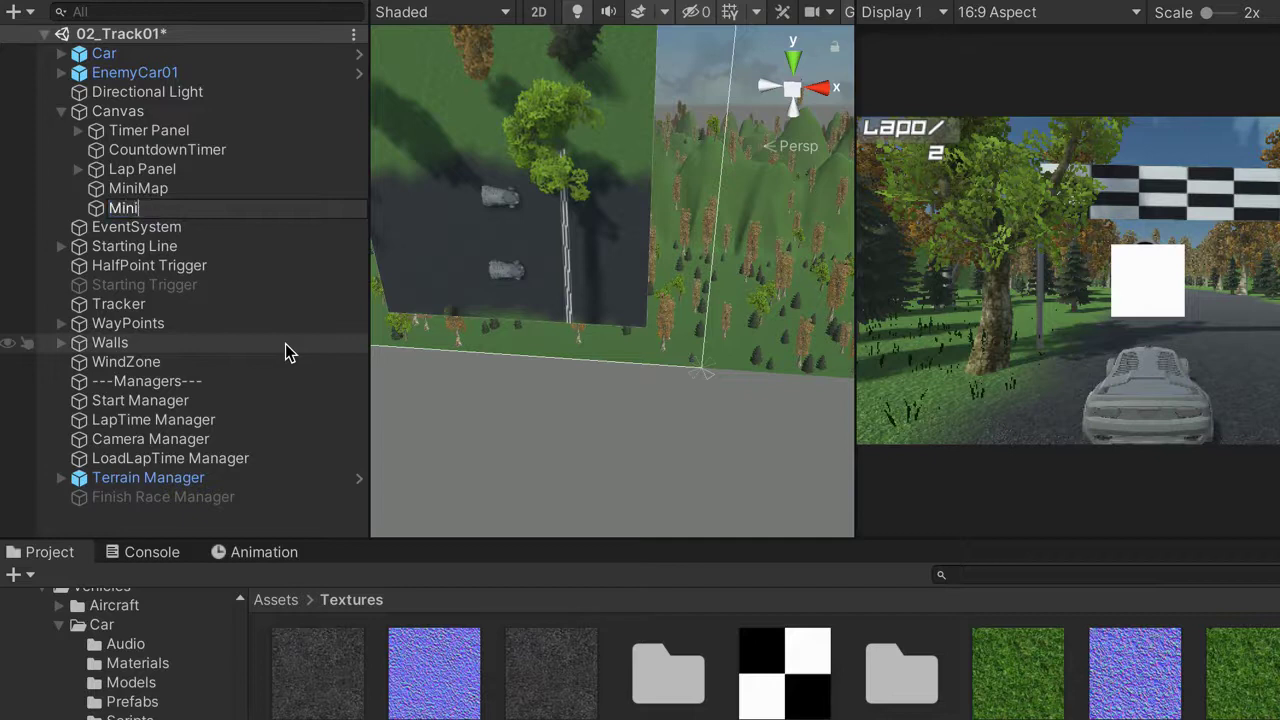
{"action": "type", "text": "Mask"}
{"action": "key", "text": "Return"}
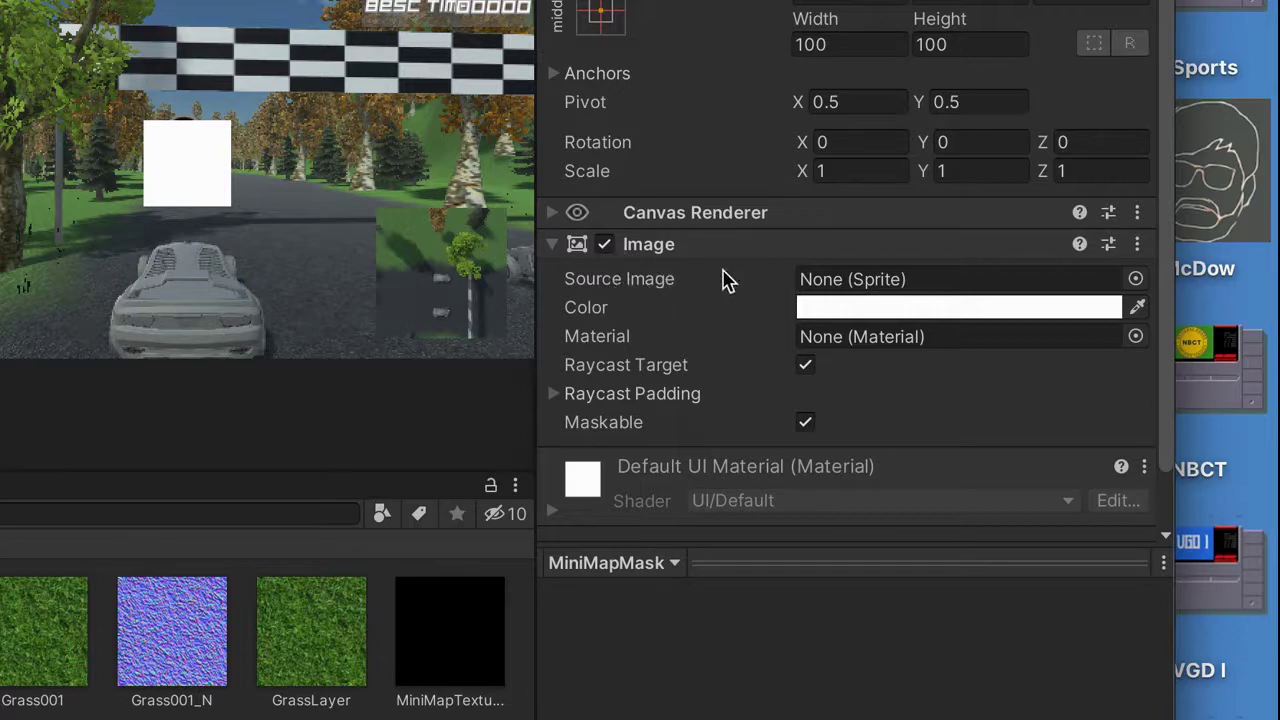
- Set MiniMapMask's Source Image to the round Knob sprite
{"action": "left_click", "coordinate": [1136, 279]}
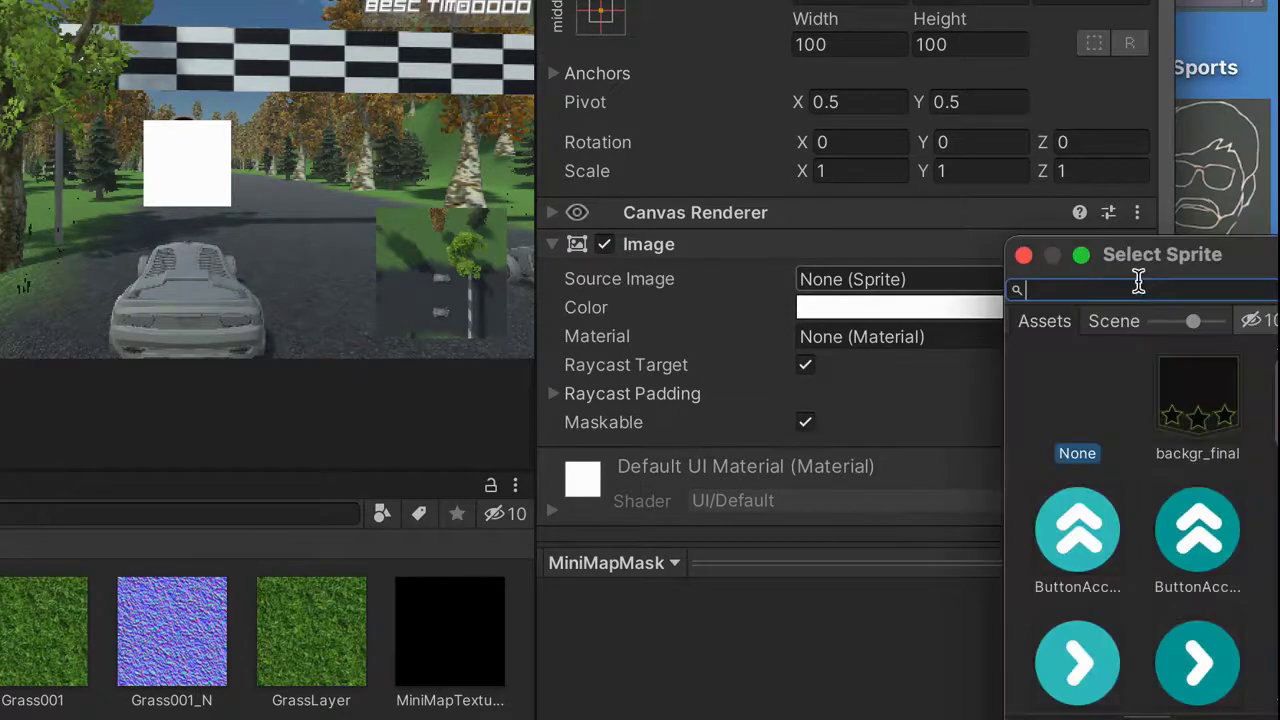
{"action": "type", "text": "knob"}
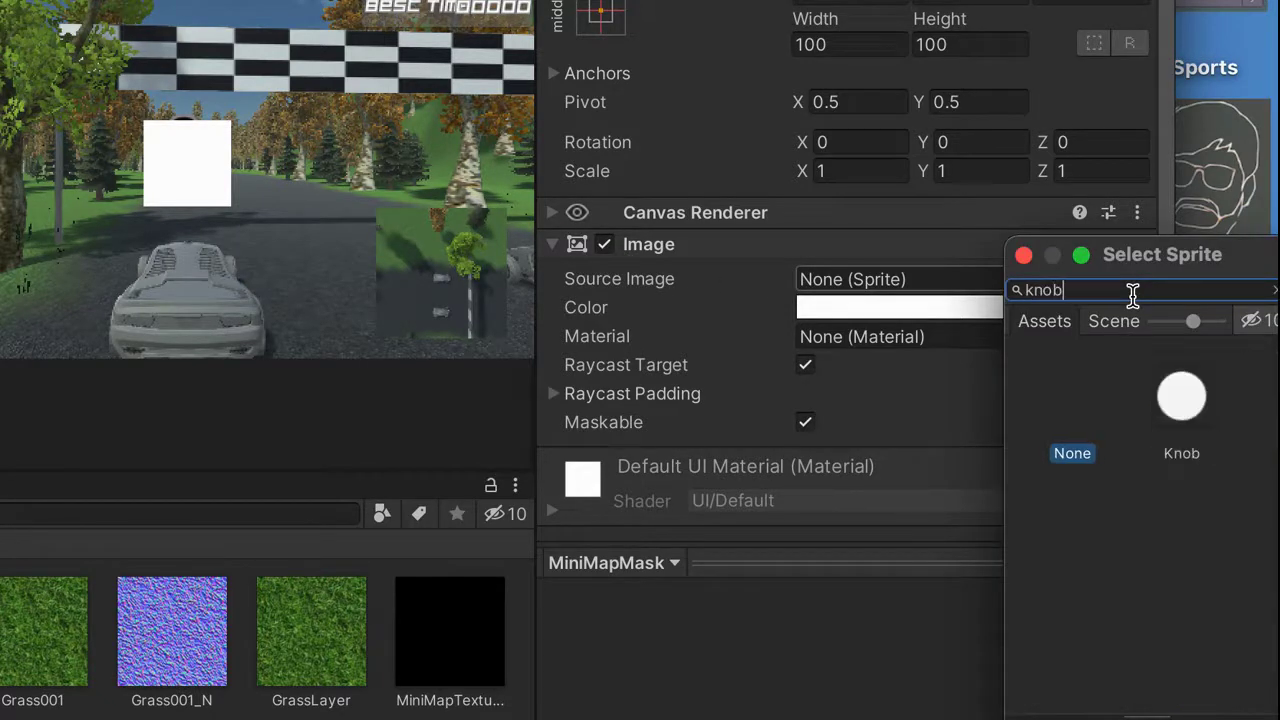
{"action": "left_click", "coordinate": [1184, 436]}
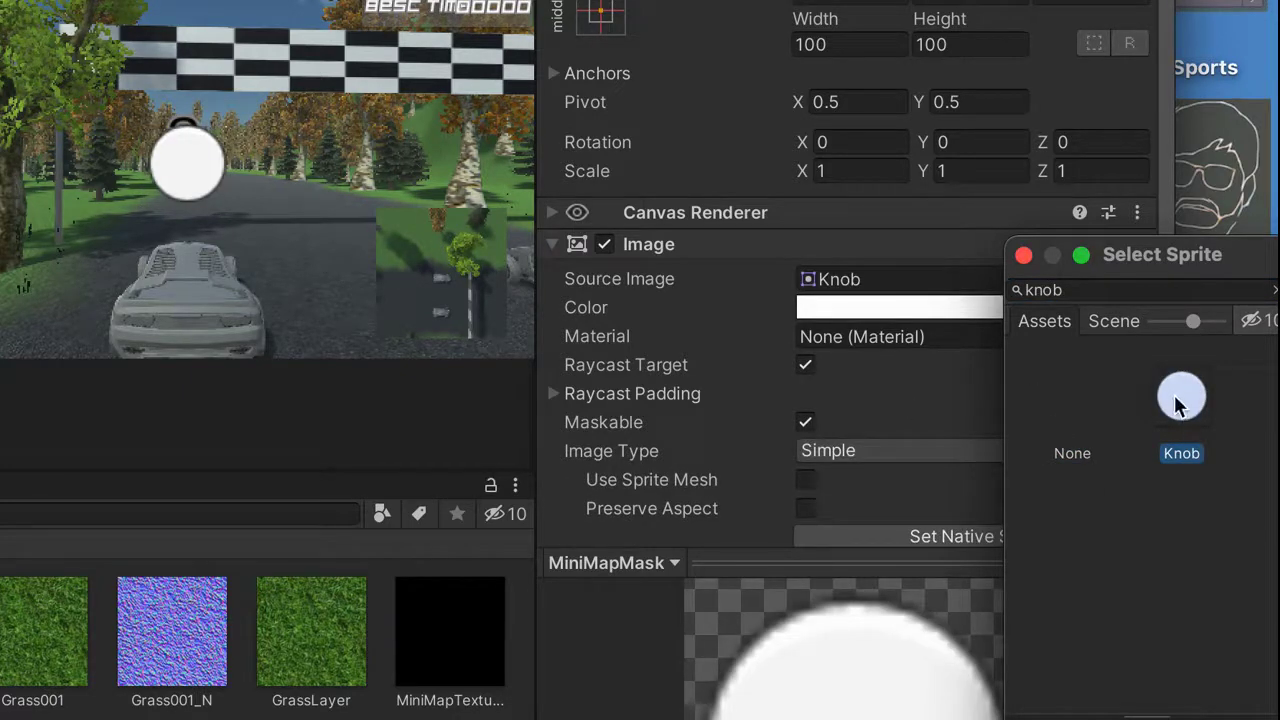
{"action": "double_click", "coordinate": [1180, 400]}
- Anchor MiniMapMask to the bottom-right and move the circle over the minimap
{"action": "left_click", "coordinate": [133, 191]}
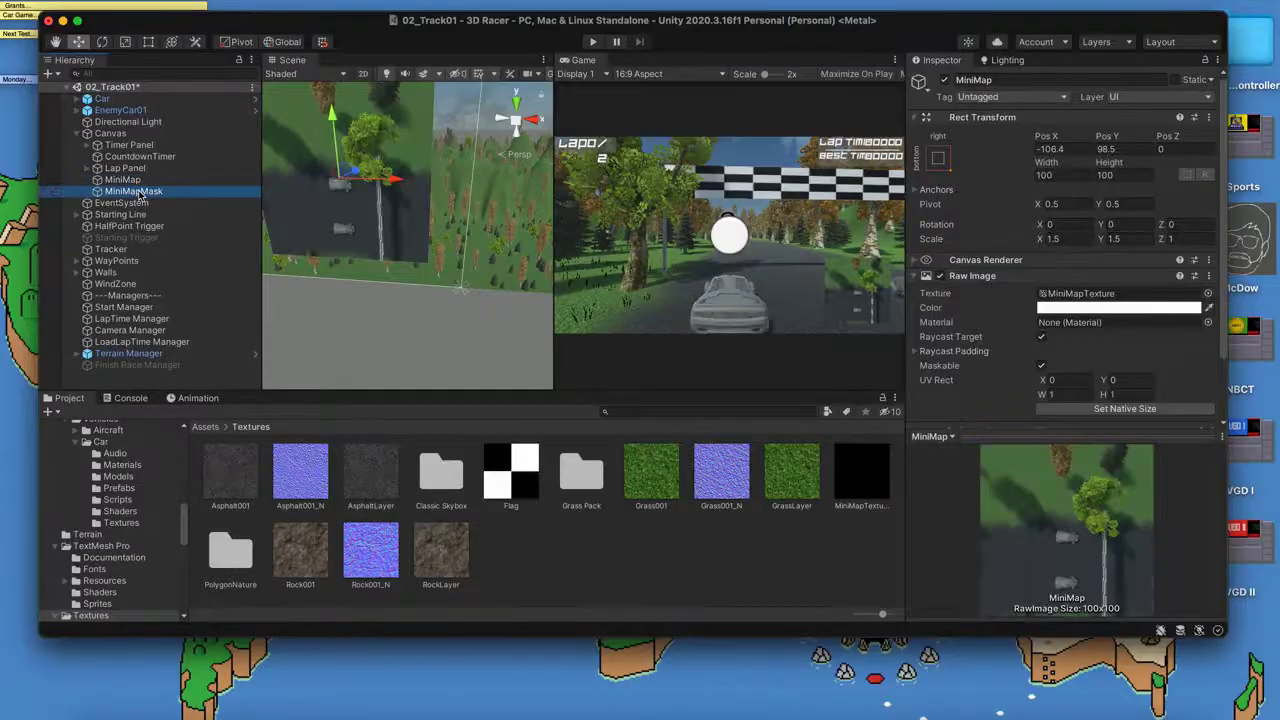
{"action": "left_click", "coordinate": [938, 158]}
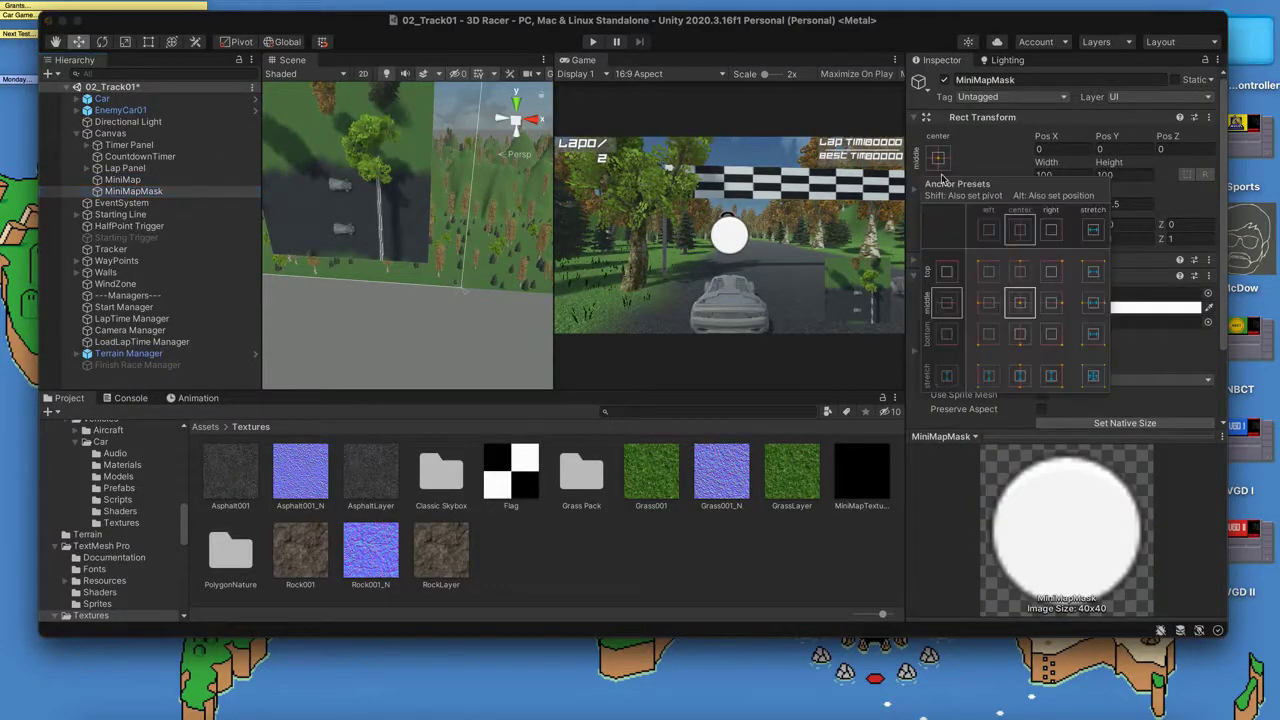
{"action": "left_click", "coordinate": [1052, 332], "text": "alt"}
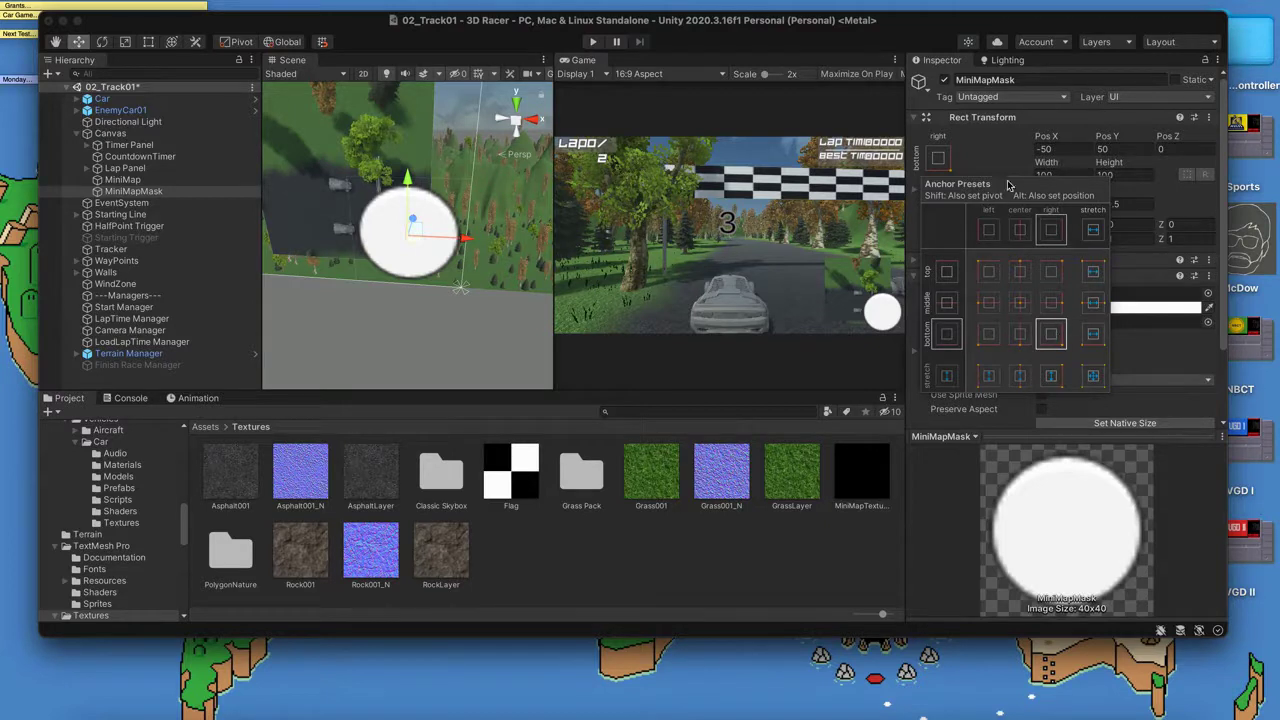
{"action": "left_click_drag", "start_coordinate": [463, 240], "coordinate": [388, 238]}
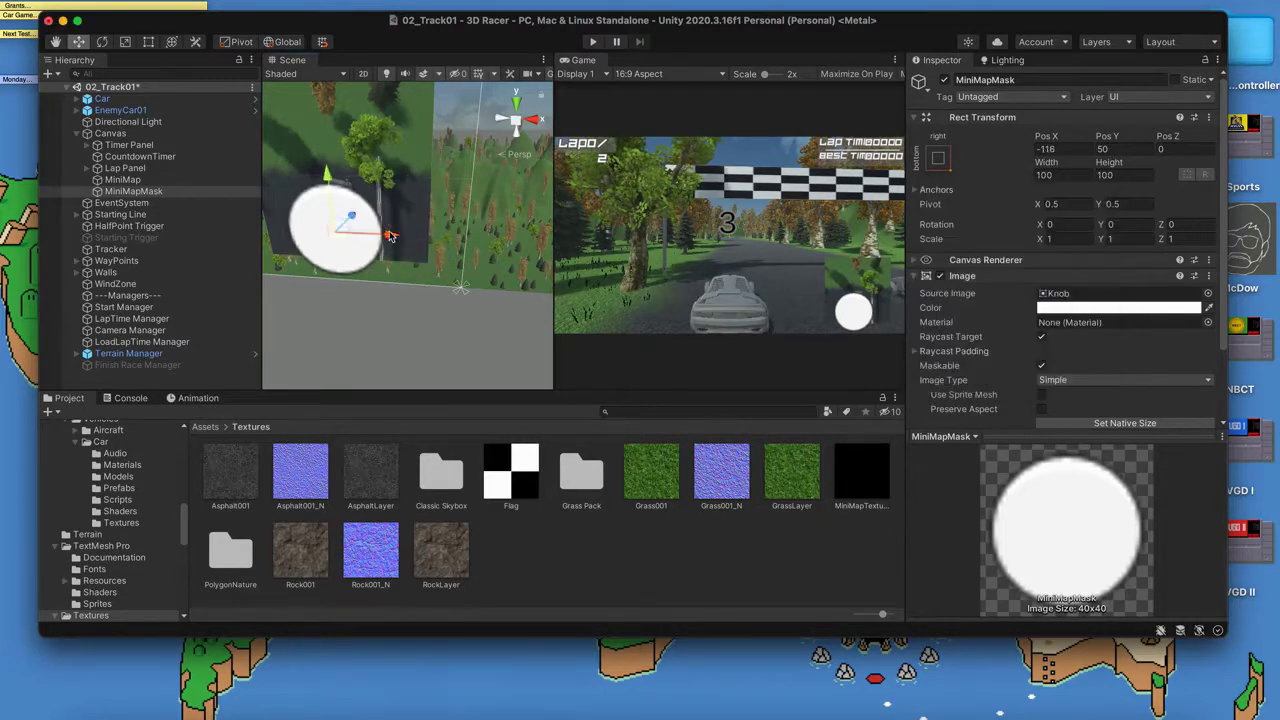
{"action": "left_click_drag", "start_coordinate": [327, 178], "coordinate": [353, 138]}
{"action": "scroll", "coordinate": [334, 136], "scroll_direction": "down", "scroll_amount": 2}
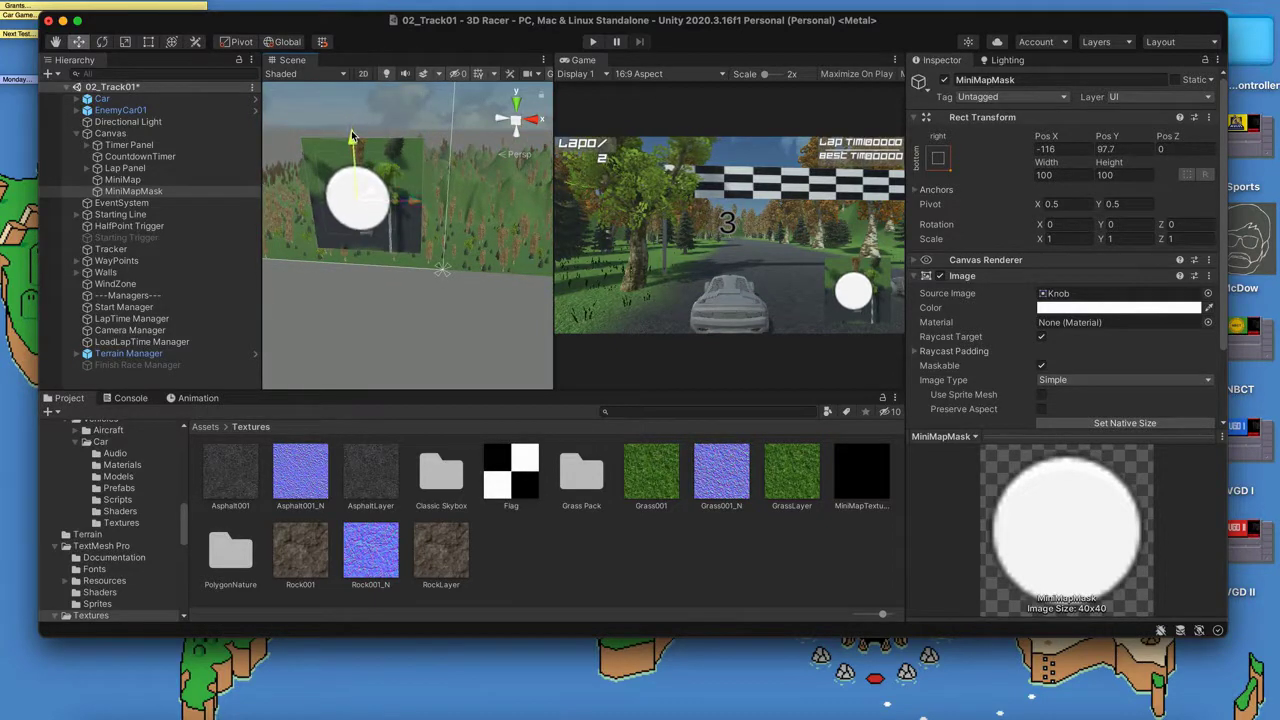
- Enlarge the MiniMapMask circle with the Rect tool to about 199 by 190
{"action": "left_click", "coordinate": [148, 41]}
{"action": "key", "text": "e"}
{"action": "key", "text": "r"}
{"action": "key", "text": "t"}
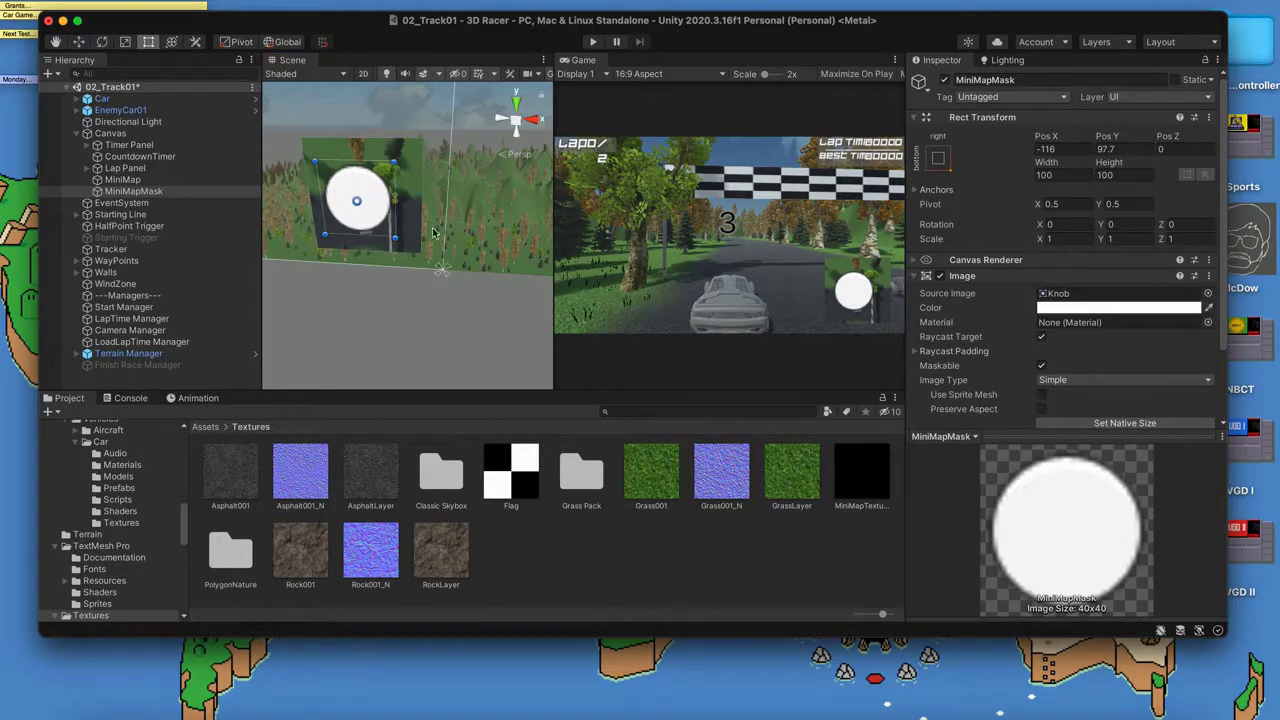
{"action": "left_click_drag", "start_coordinate": [394, 236], "coordinate": [430, 270]}
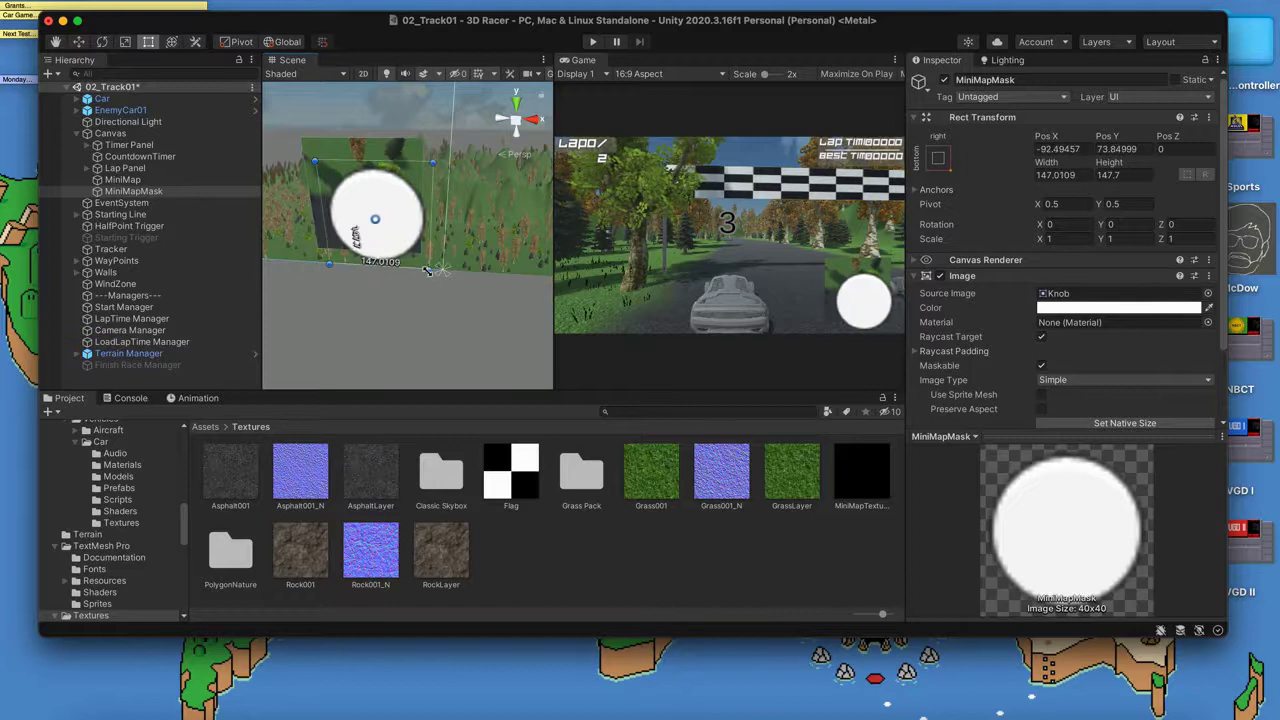
{"action": "left_click_drag", "start_coordinate": [314, 161], "coordinate": [277, 127]}
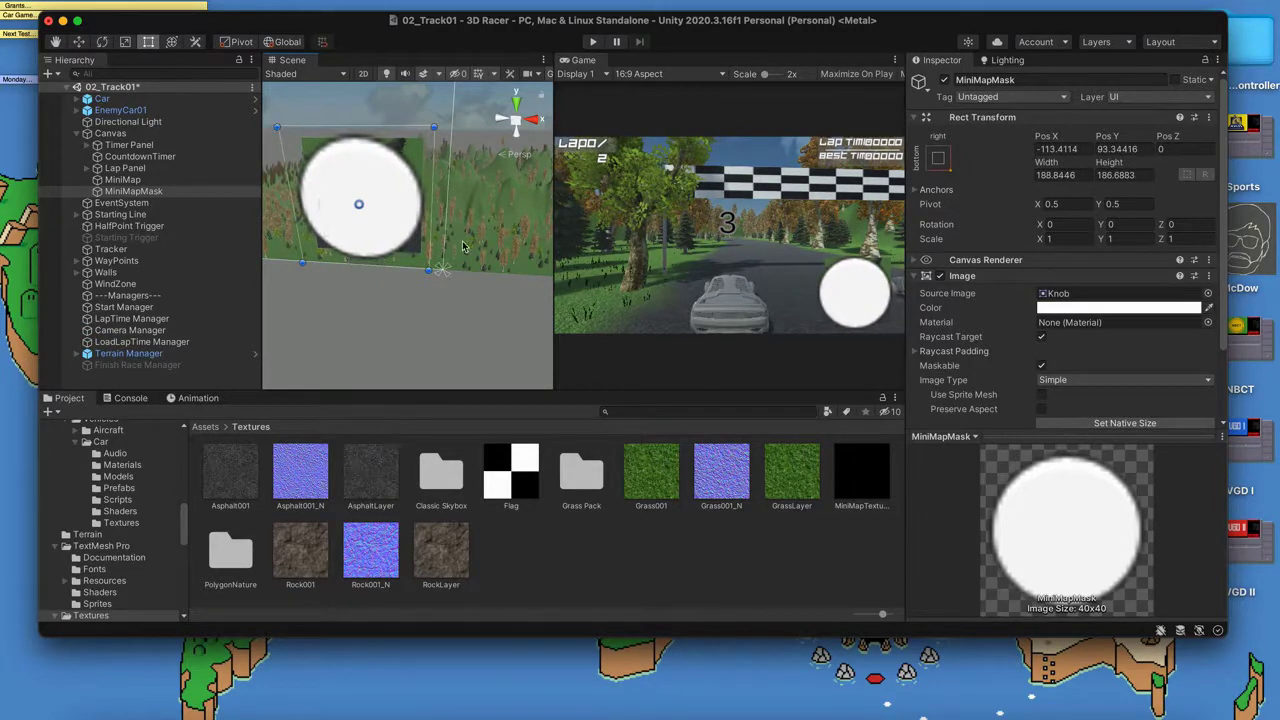
{"action": "left_click_drag", "start_coordinate": [435, 221], "coordinate": [445, 221]}
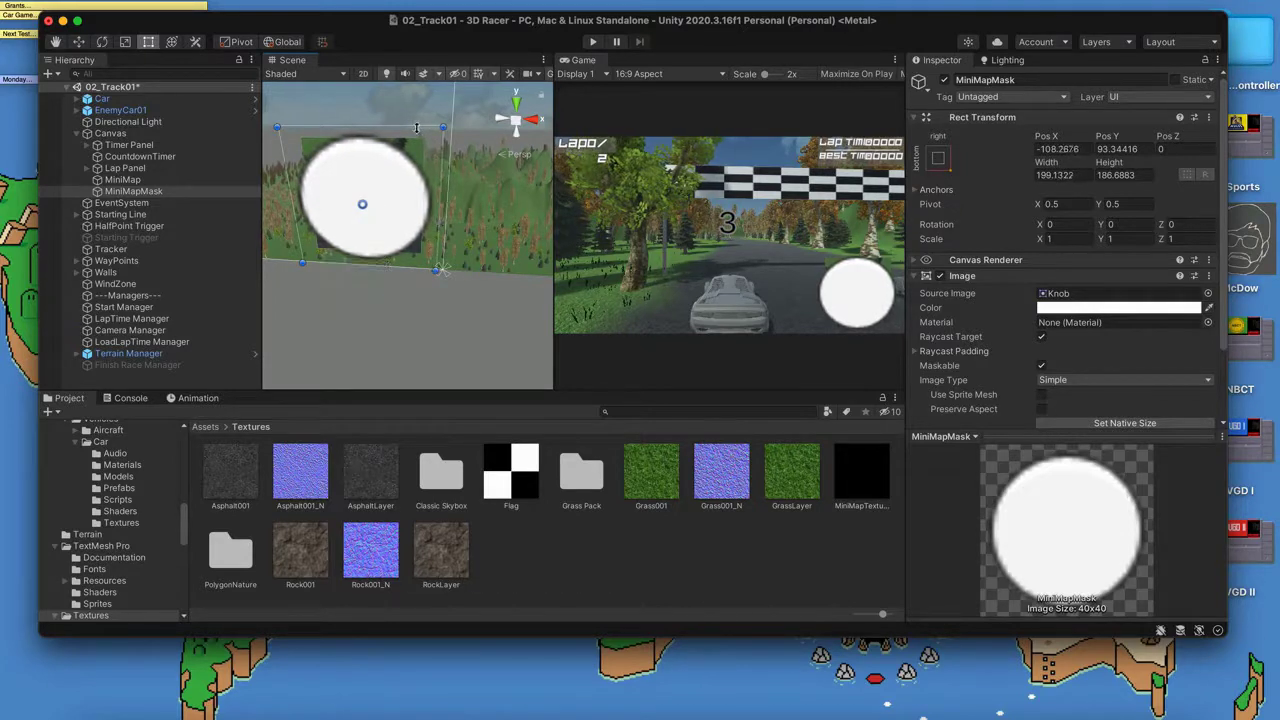
{"action": "left_click_drag", "start_coordinate": [416, 127], "coordinate": [416, 124]}
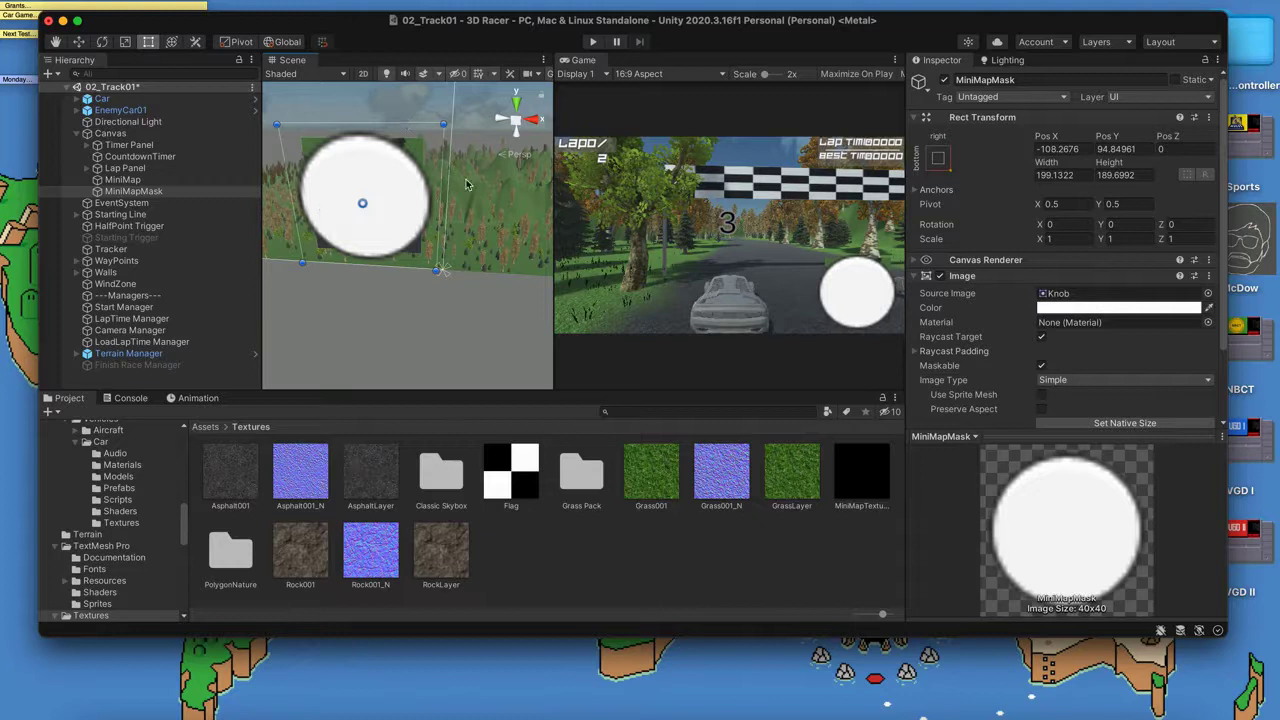
- Add a Mask component to MiniMapMask and nest the MiniMap image inside it
{"action": "left_click", "coordinate": [155, 190]}
{"action": "scroll", "coordinate": [960, 273], "scroll_direction": "down", "scroll_amount": 3}
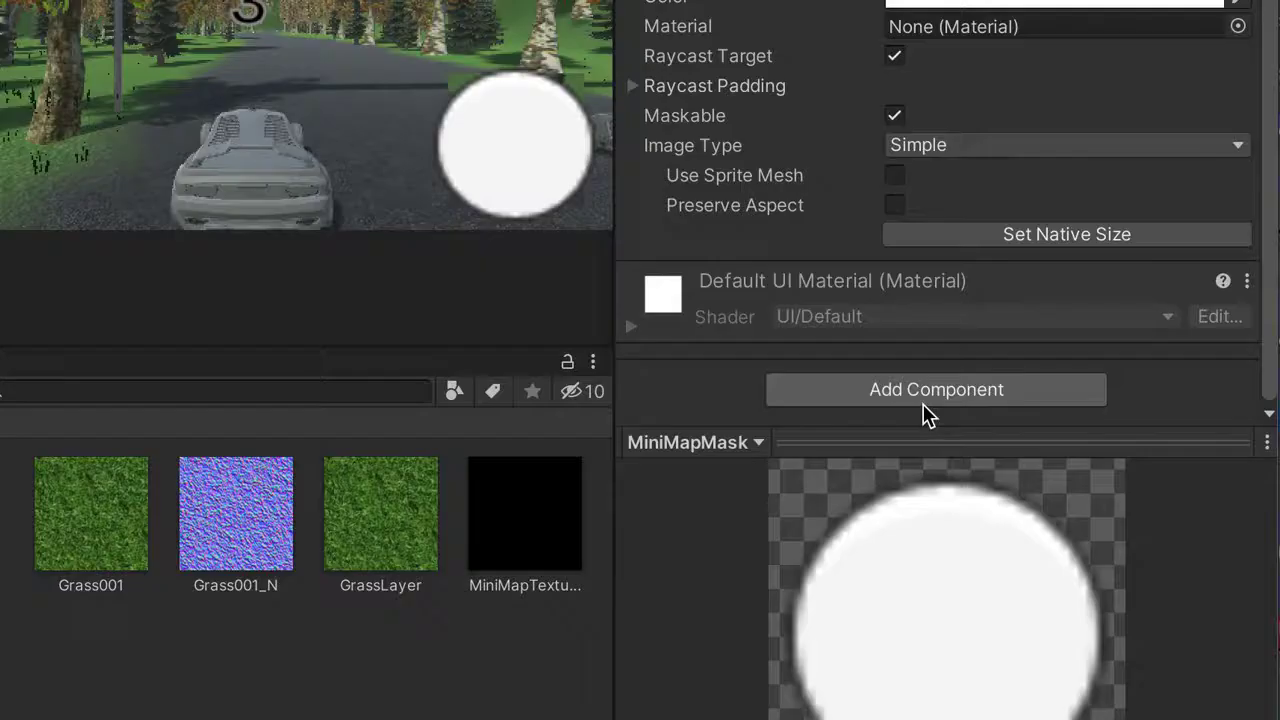
{"action": "left_click", "coordinate": [1057, 416]}
{"action": "type", "text": "mas"}
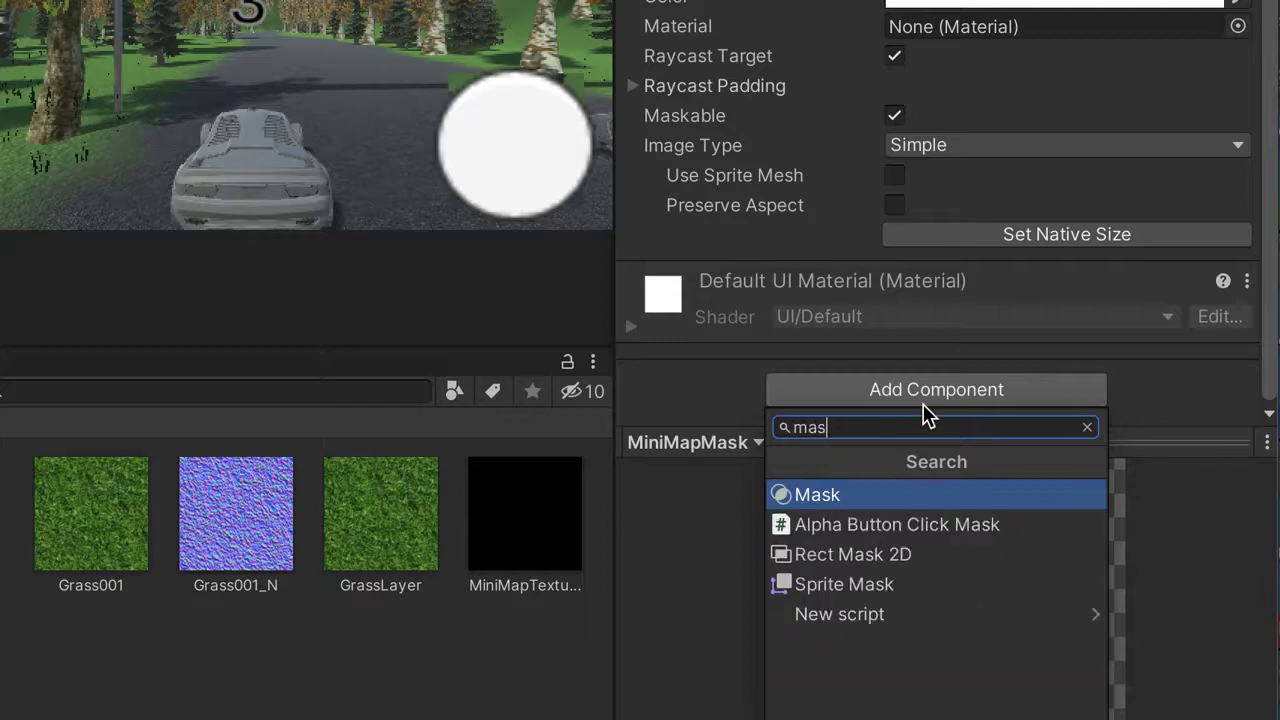
{"action": "left_click", "coordinate": [853, 496]}
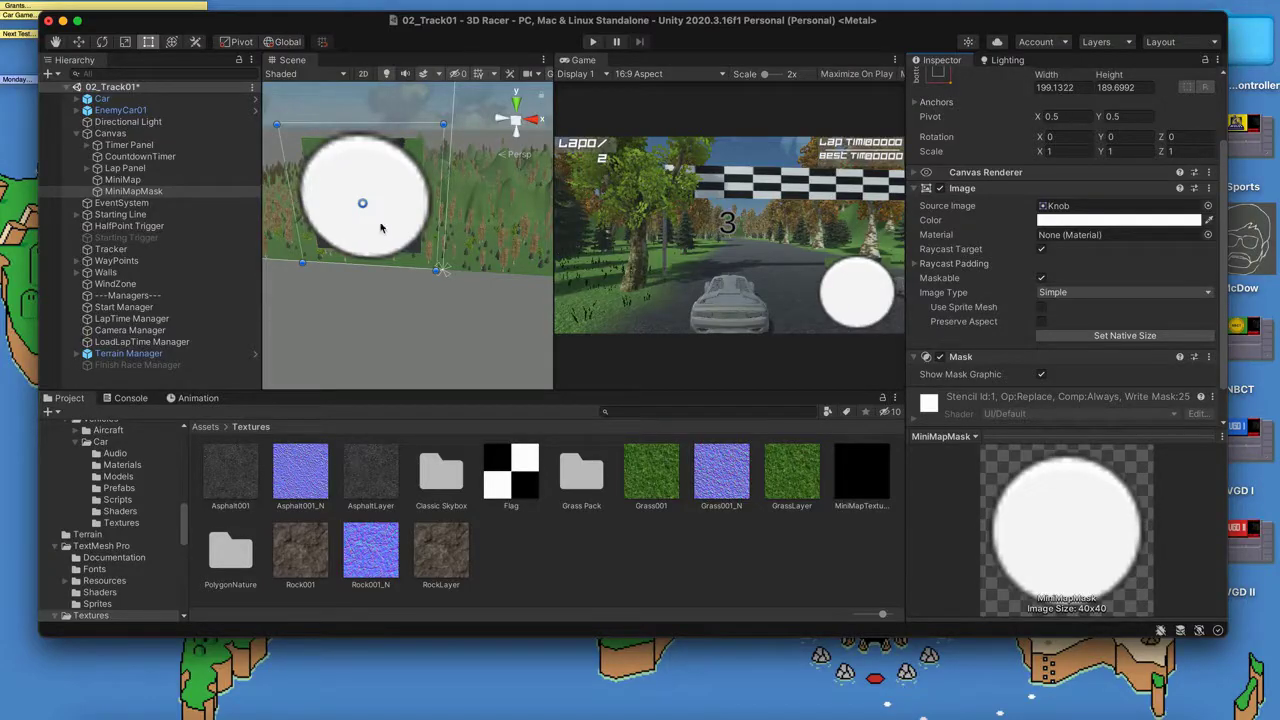
{"action": "left_click_drag", "start_coordinate": [123, 179], "coordinate": [132, 192]}
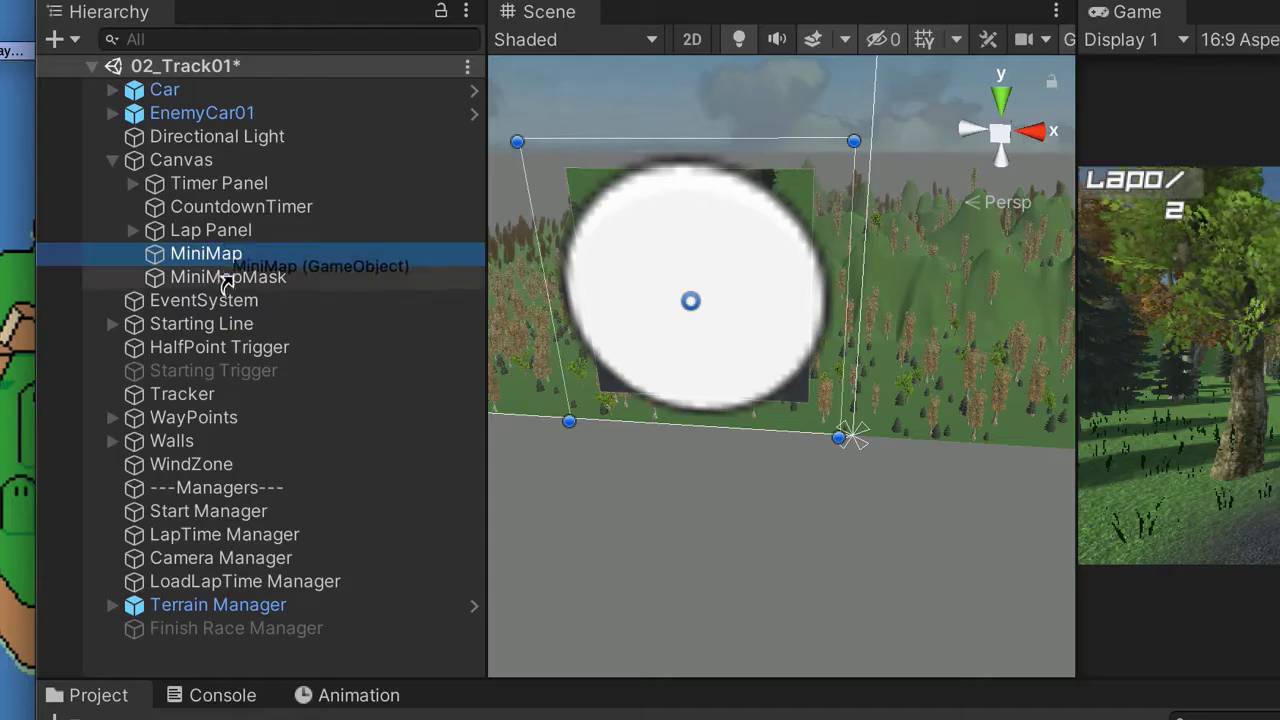
{"action": "left_click_drag", "start_coordinate": [228, 285], "coordinate": [232, 279]}
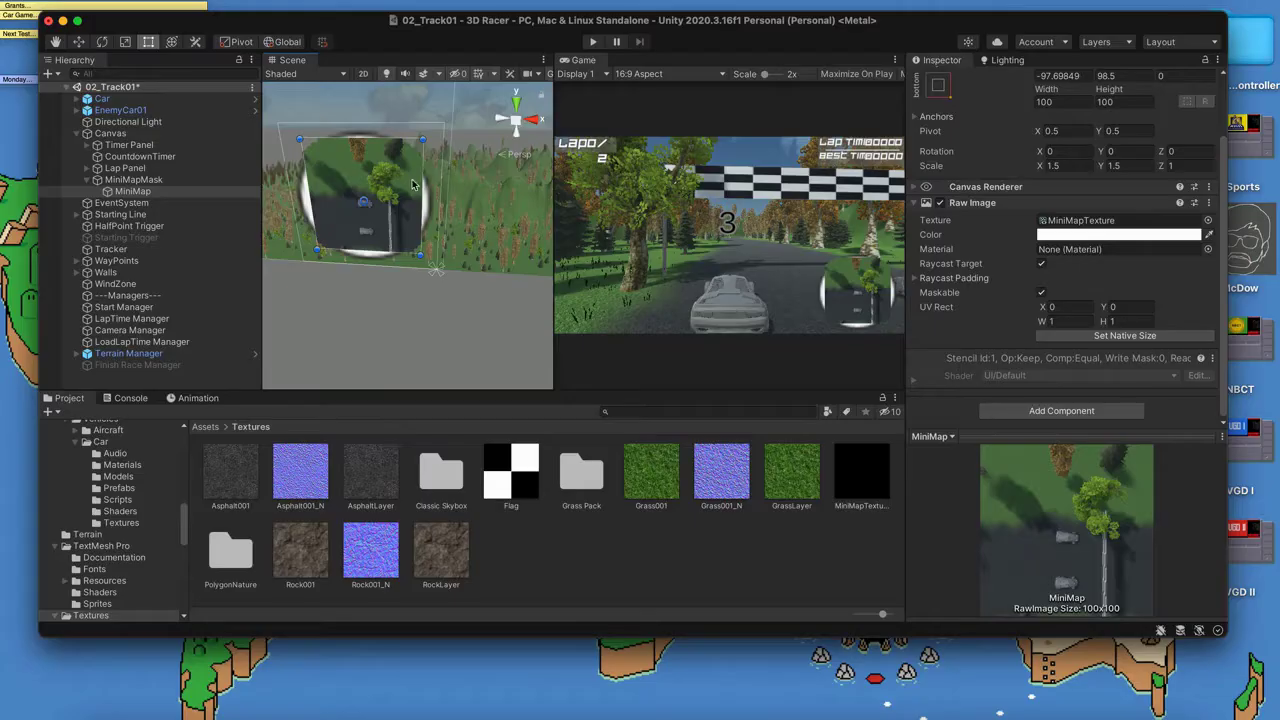
{"action": "scroll", "coordinate": [412, 183], "scroll_direction": "up", "scroll_amount": 5}
{"action": "scroll", "coordinate": [410, 181], "scroll_direction": "down", "scroll_amount": 4}
- Resize the MiniMap image to about 125 wide by 119 high
{"action": "left_click_drag", "start_coordinate": [425, 185], "coordinate": [447, 186]}
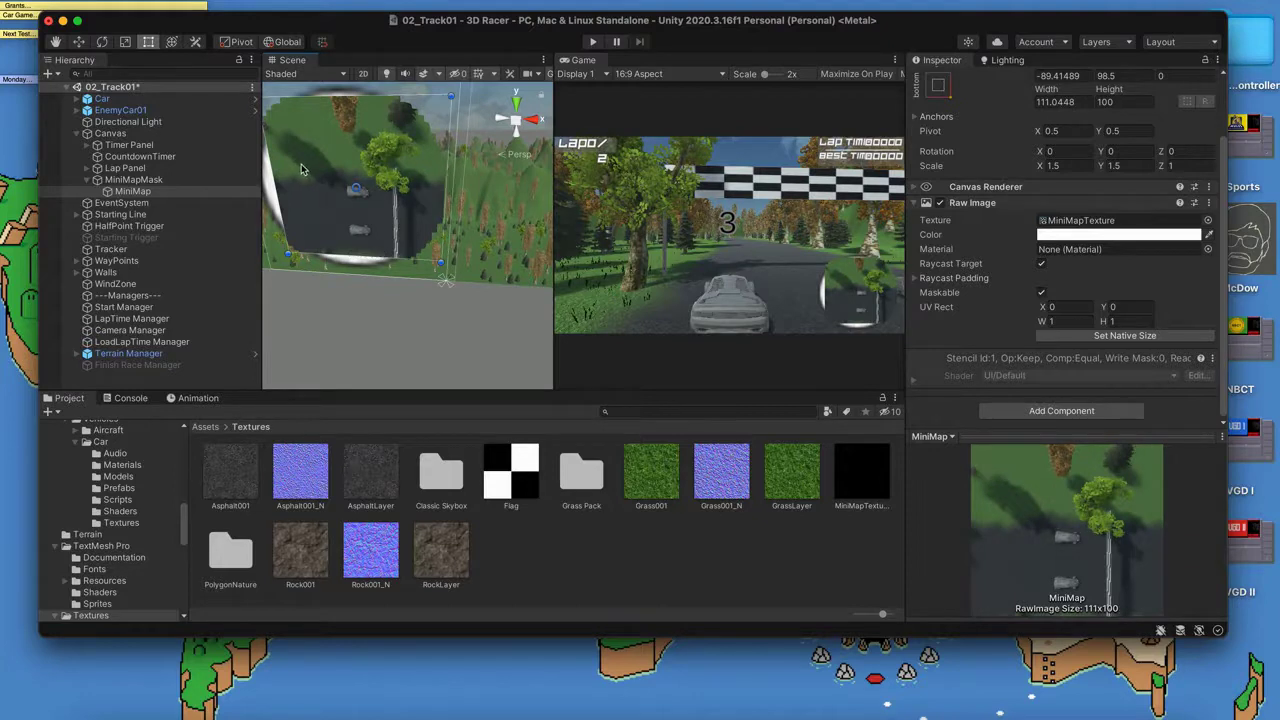
{"action": "left_click_drag", "start_coordinate": [301, 168], "coordinate": [280, 182]}
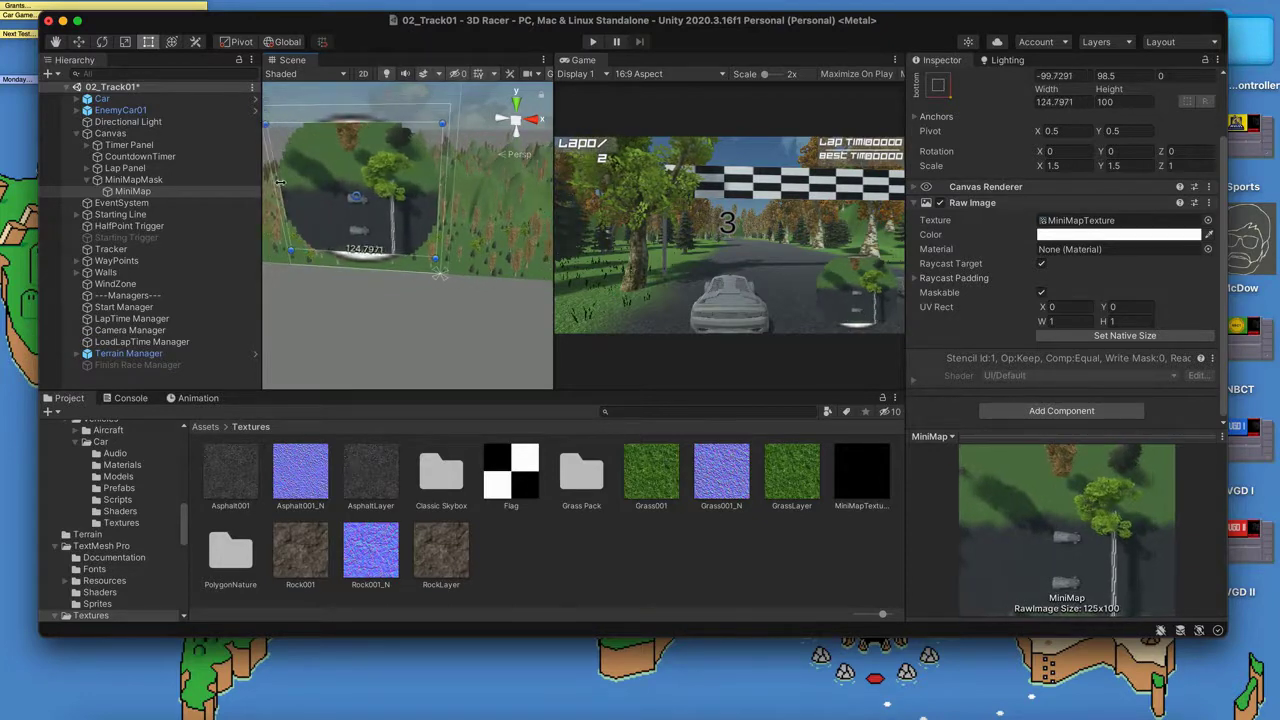
{"action": "left_click_drag", "start_coordinate": [363, 252], "coordinate": [364, 264]}
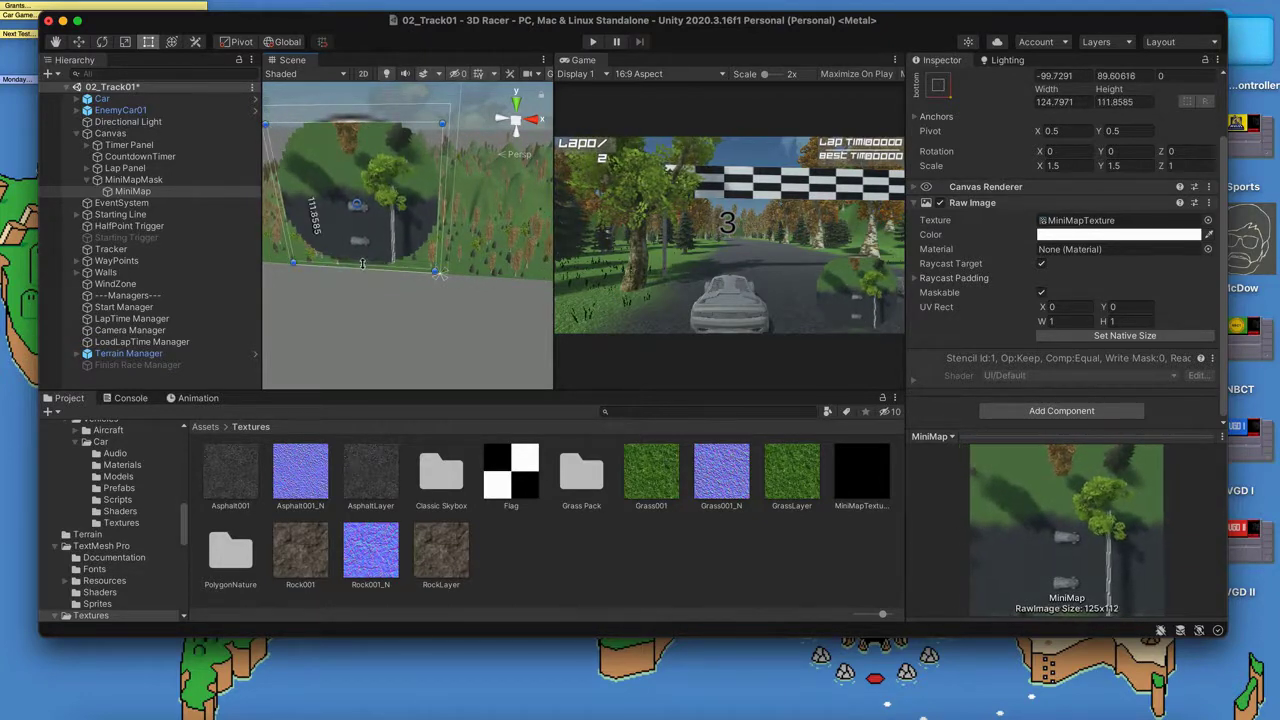
{"action": "left_click_drag", "start_coordinate": [346, 126], "coordinate": [344, 113]}
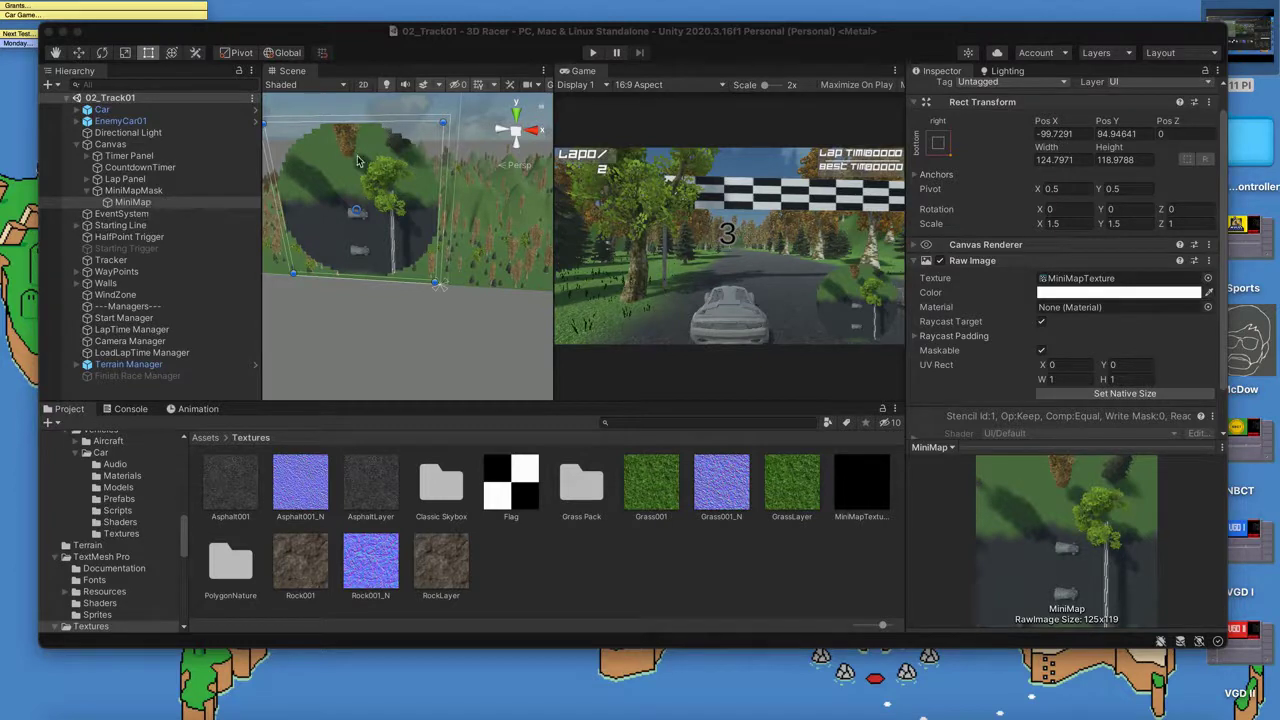
- Return the Project view to the top-level Assets folder and restore the Google Drive browser
{"action": "scroll", "coordinate": [358, 160], "scroll_direction": "up", "scroll_amount": 3}
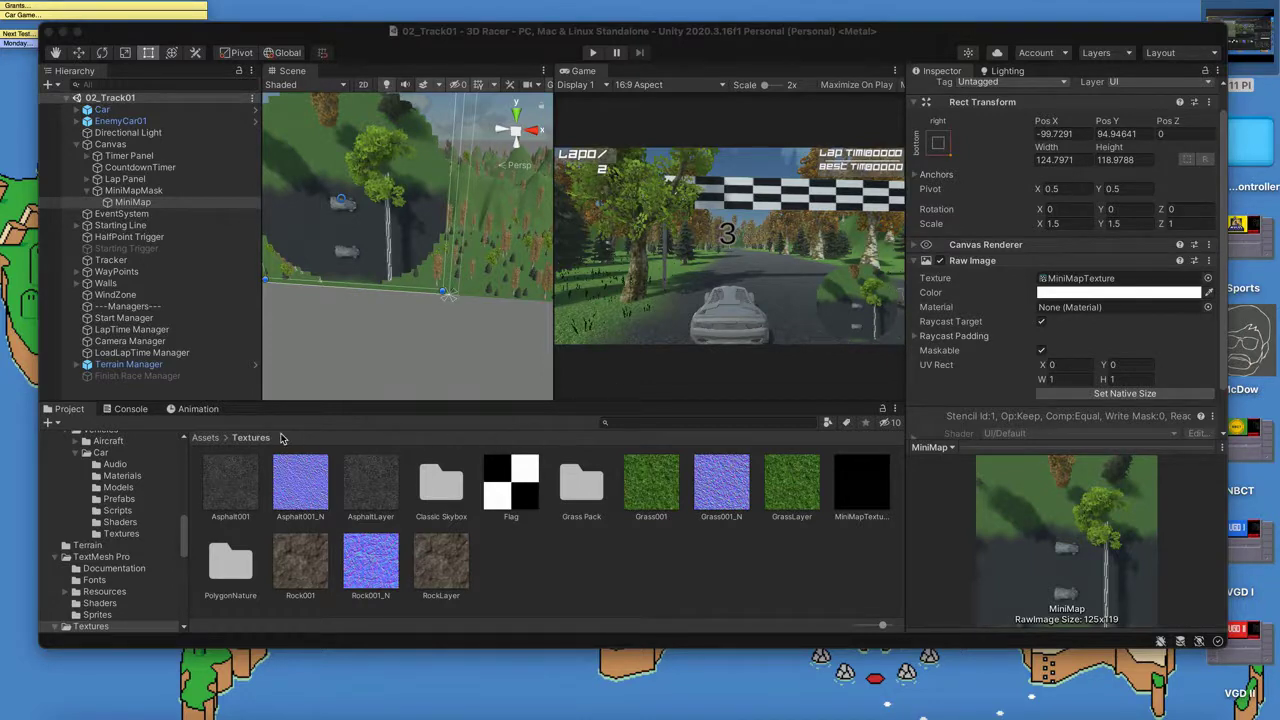
{"action": "left_click", "coordinate": [208, 439]}
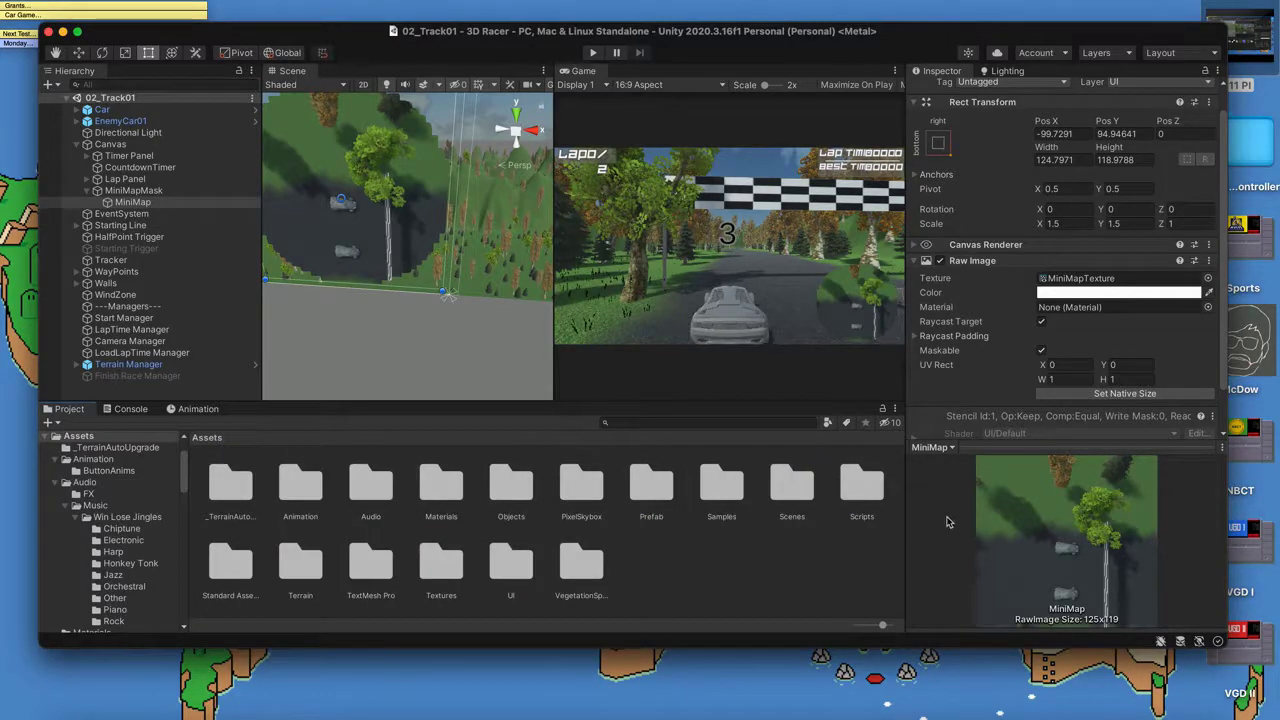
{"action": "left_click", "coordinate": [1151, 714]}
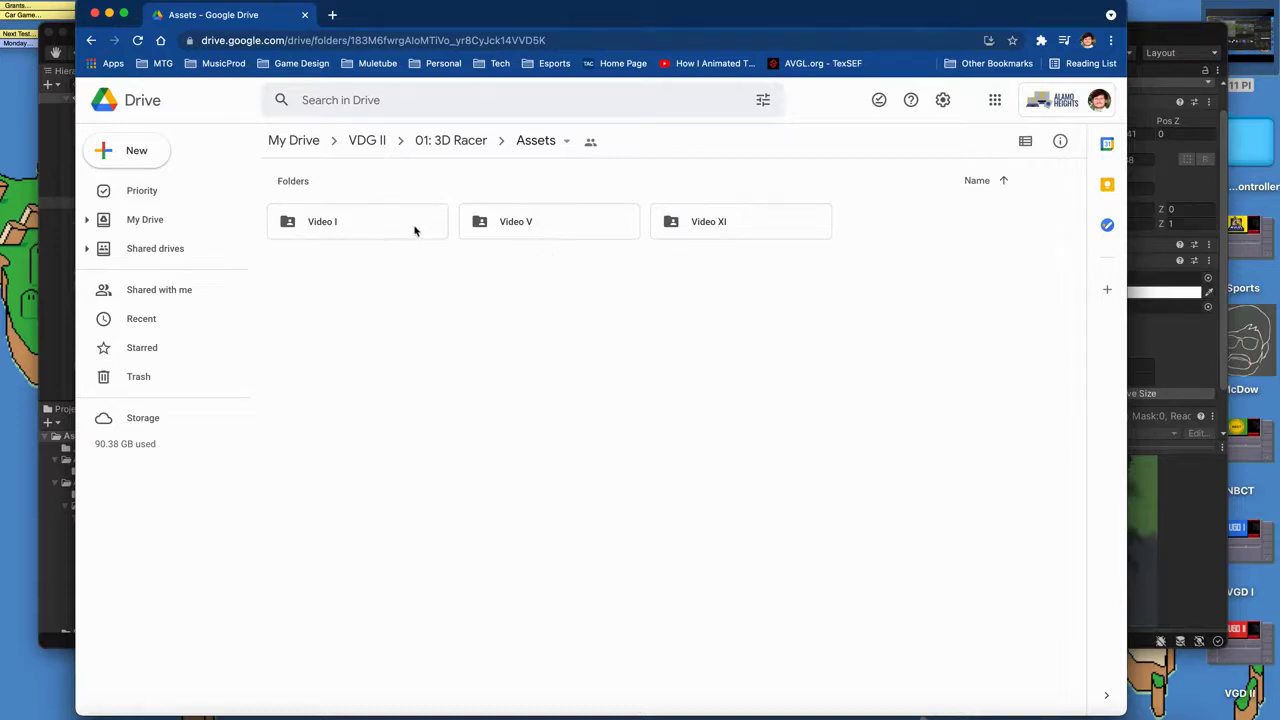
- Download Ring.png from Google Drive's Video XI folder and switch back to Unity
{"action": "double_click", "coordinate": [706, 230]}
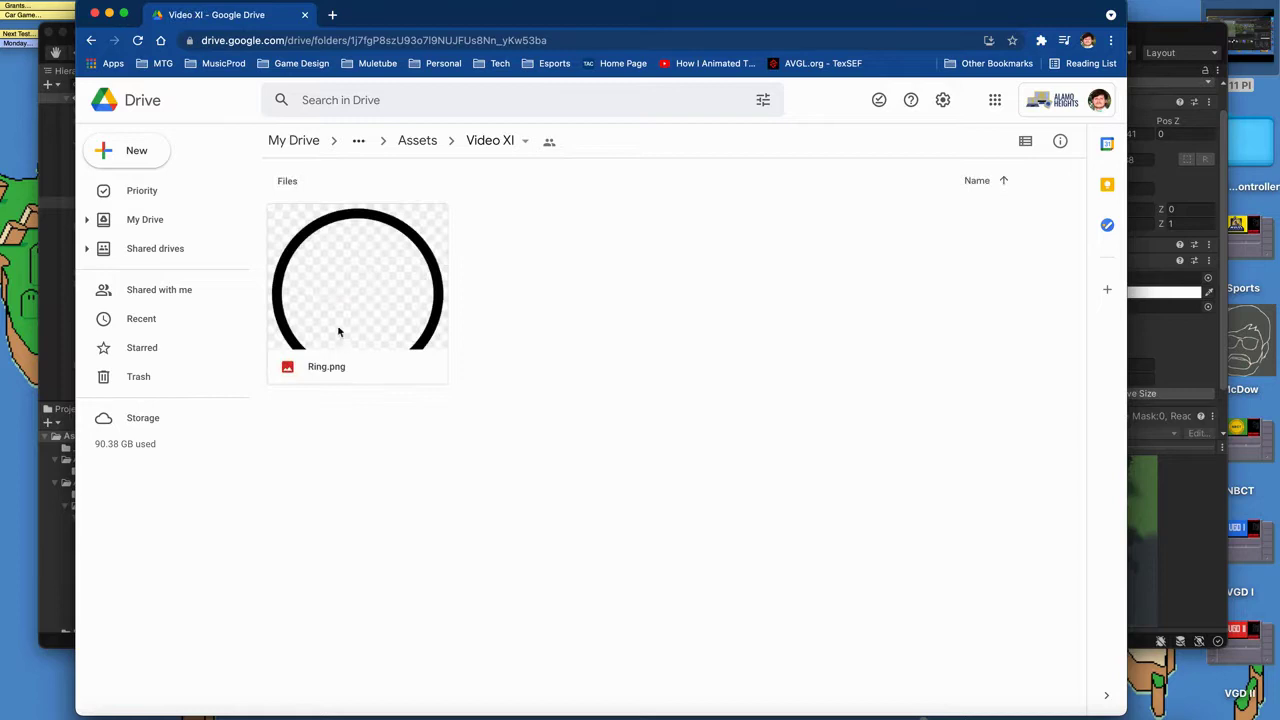
{"action": "left_click", "coordinate": [352, 326]}
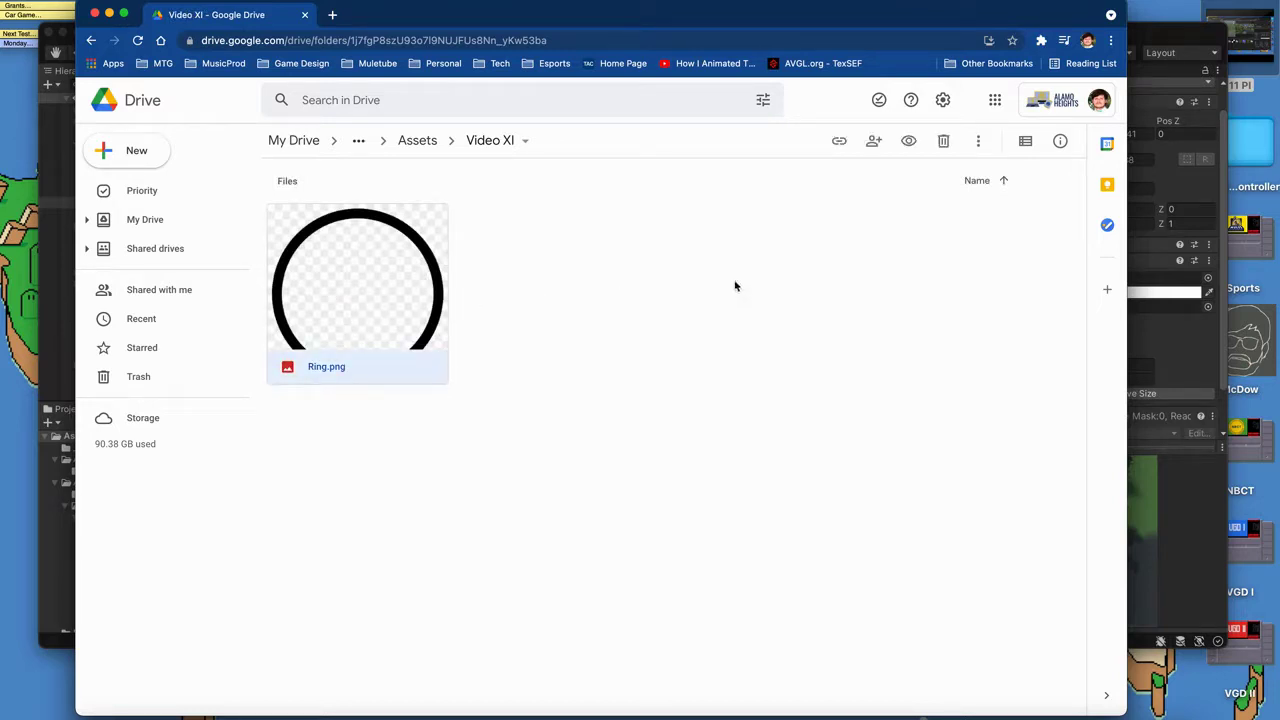
{"action": "left_click", "coordinate": [977, 141]}
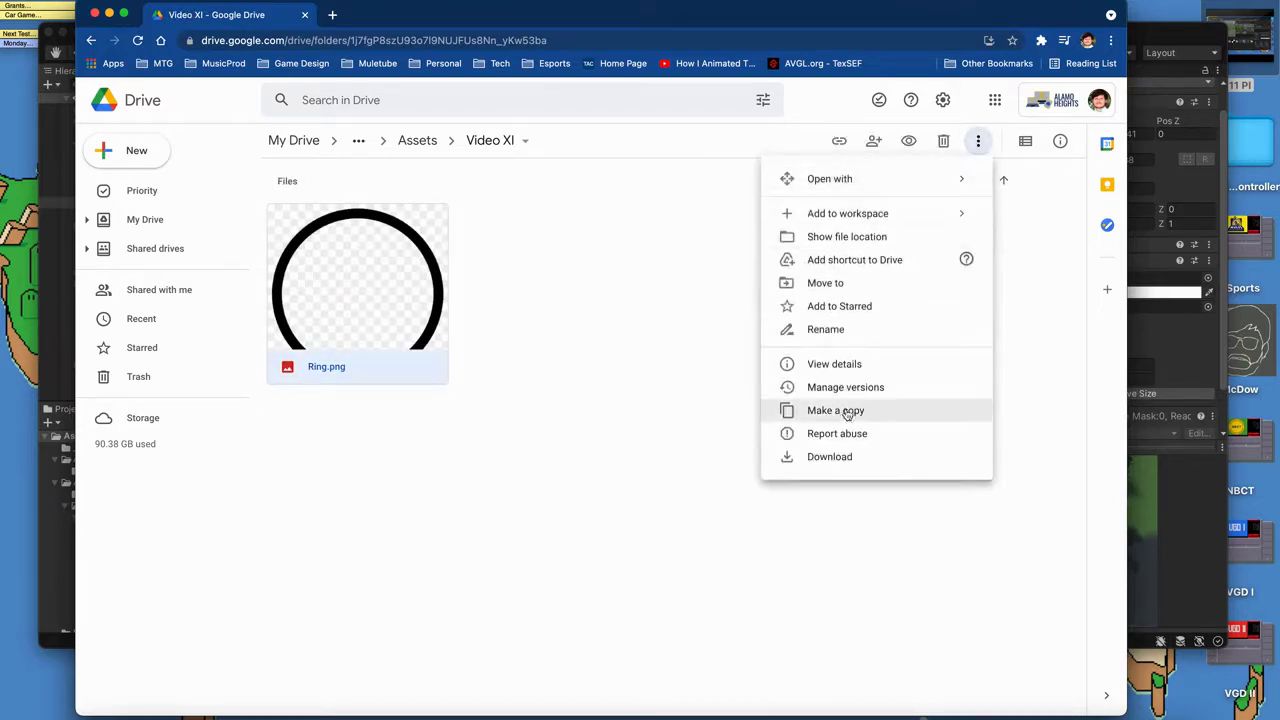
{"action": "left_click", "coordinate": [845, 452]}
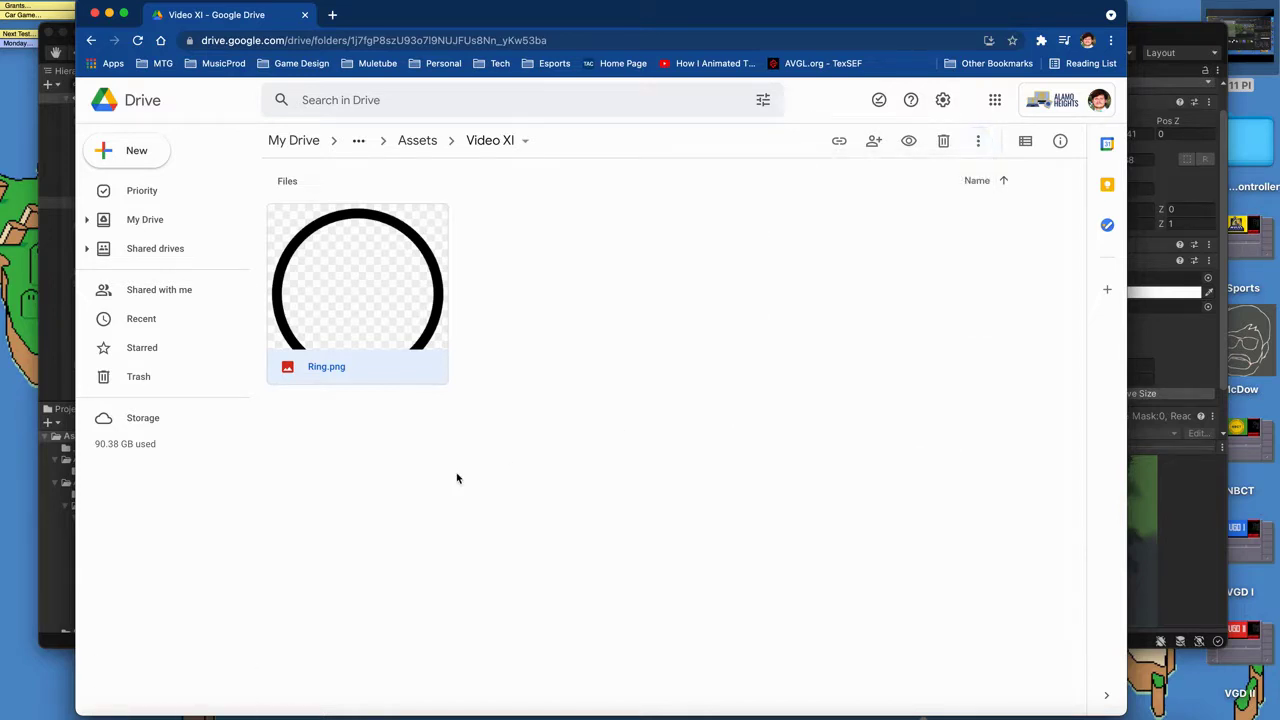
{"action": "left_click_drag", "start_coordinate": [419, 24], "coordinate": [840, 20]}
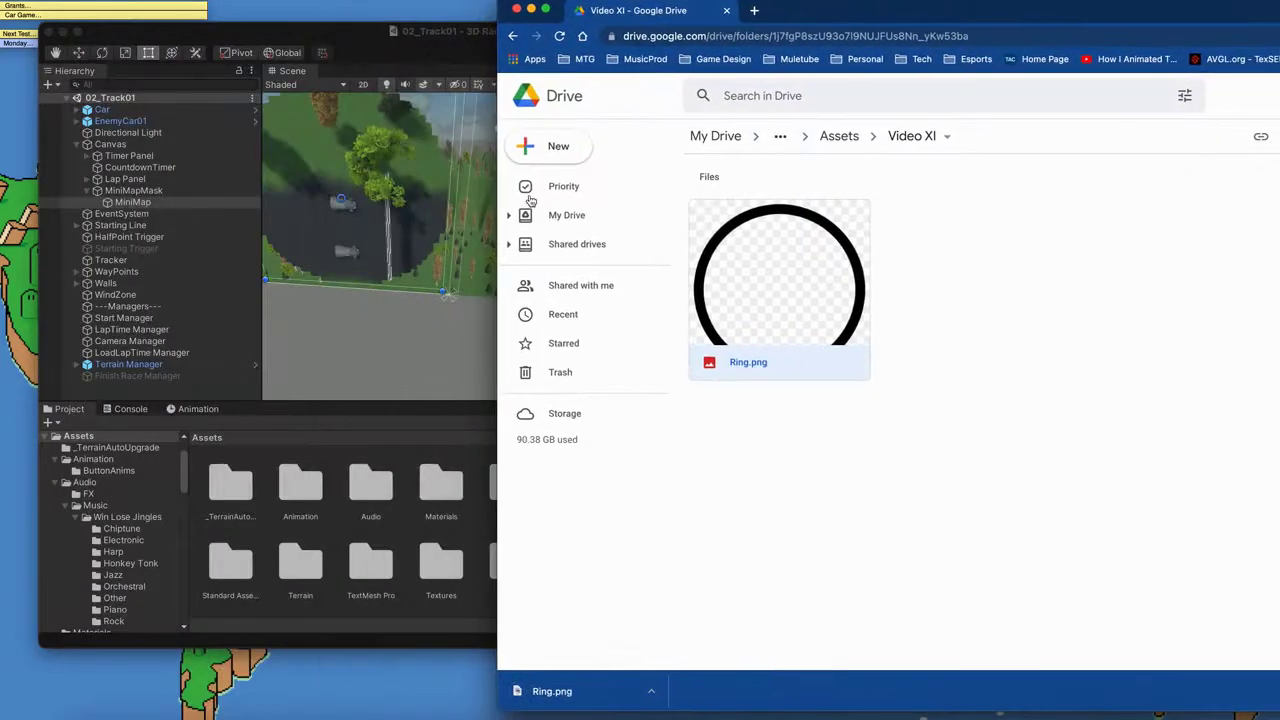
{"action": "left_click", "coordinate": [379, 410]}
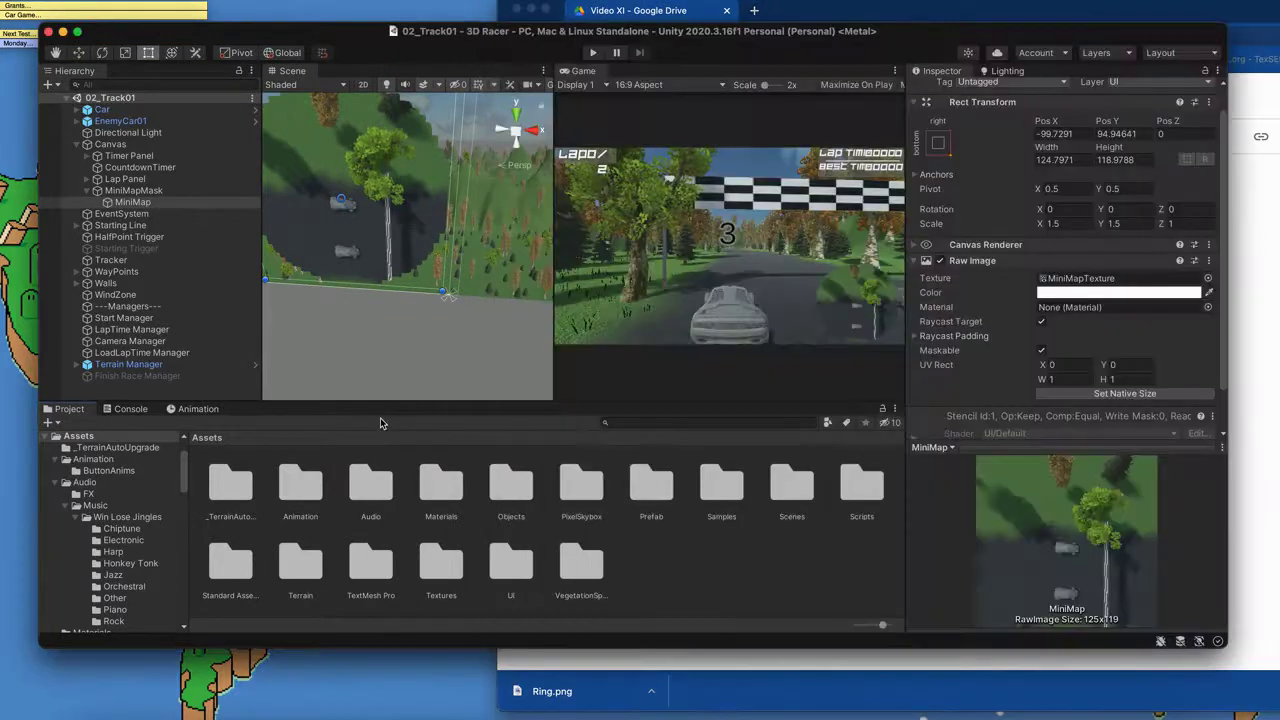
- Import the downloaded Ring.png into the Assets/Textures folder
{"action": "double_click", "coordinate": [441, 565]}
{"action": "left_click_drag", "start_coordinate": [784, 38], "coordinate": [995, 18]}
{"action": "left_click", "coordinate": [697, 12]}
{"action": "left_click_drag", "start_coordinate": [930, 295], "coordinate": [815, 492]}
{"action": "left_click_drag", "start_coordinate": [750, 697], "coordinate": [575, 577]}
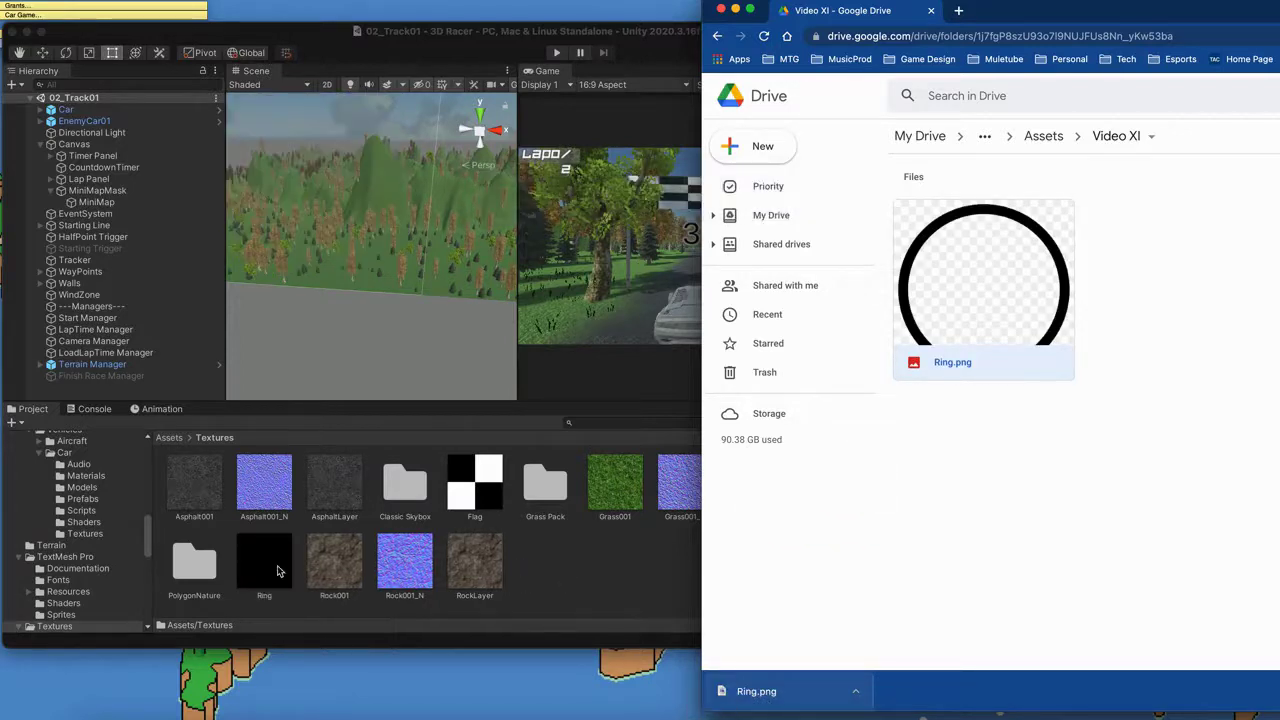
- Set Ring's Texture Type to Sprite (2D and UI) and apply it
{"action": "left_click", "coordinate": [263, 565]}
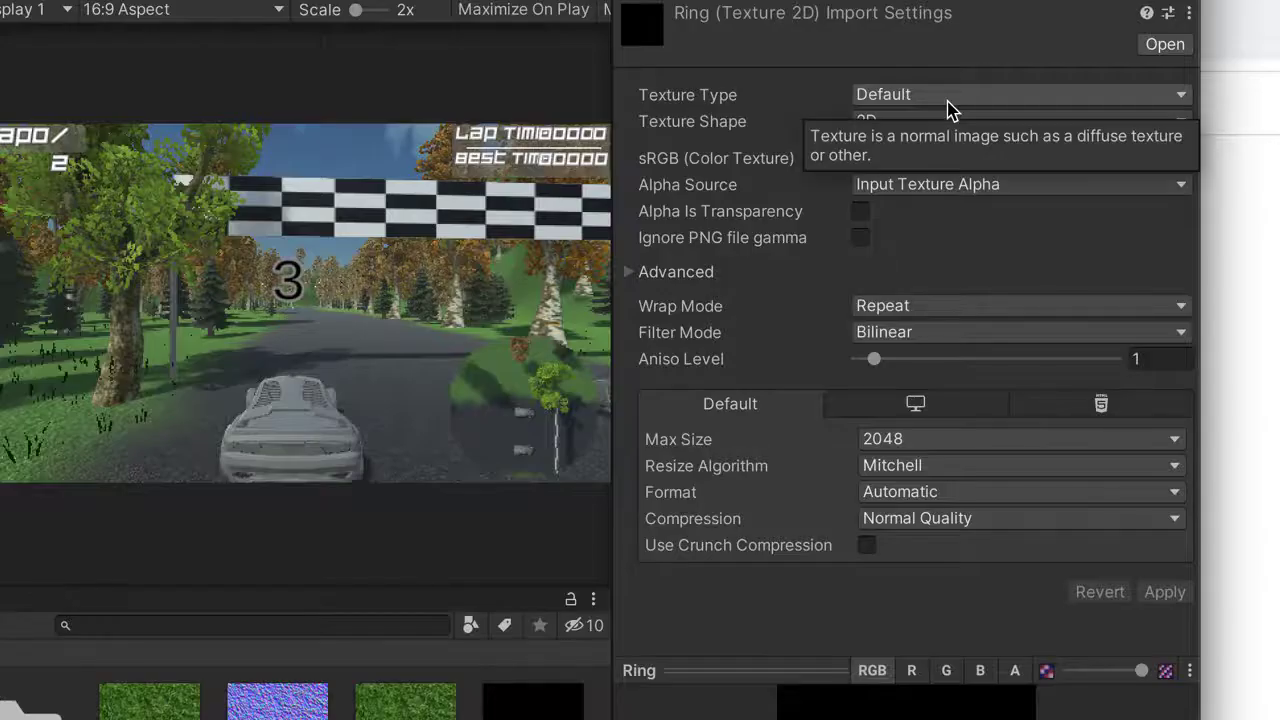
{"action": "left_click", "coordinate": [948, 100]}
{"action": "left_click", "coordinate": [963, 175]}
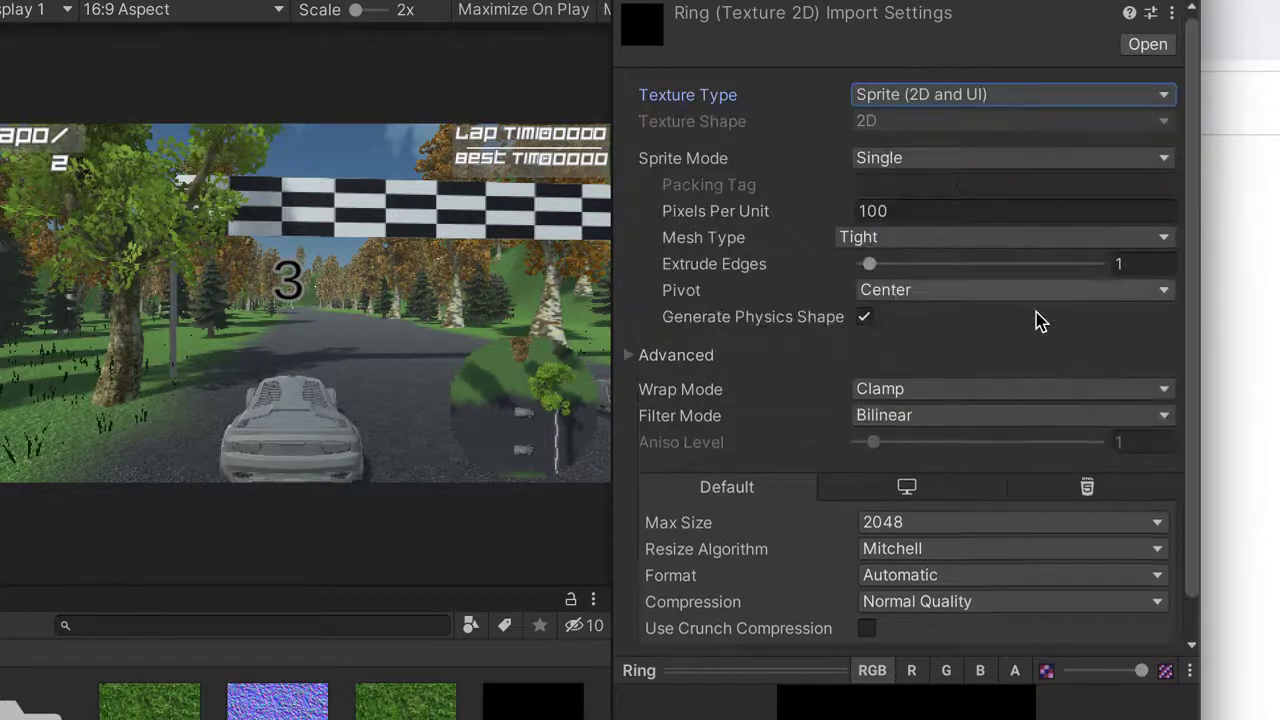
{"action": "left_click", "coordinate": [1145, 633]}
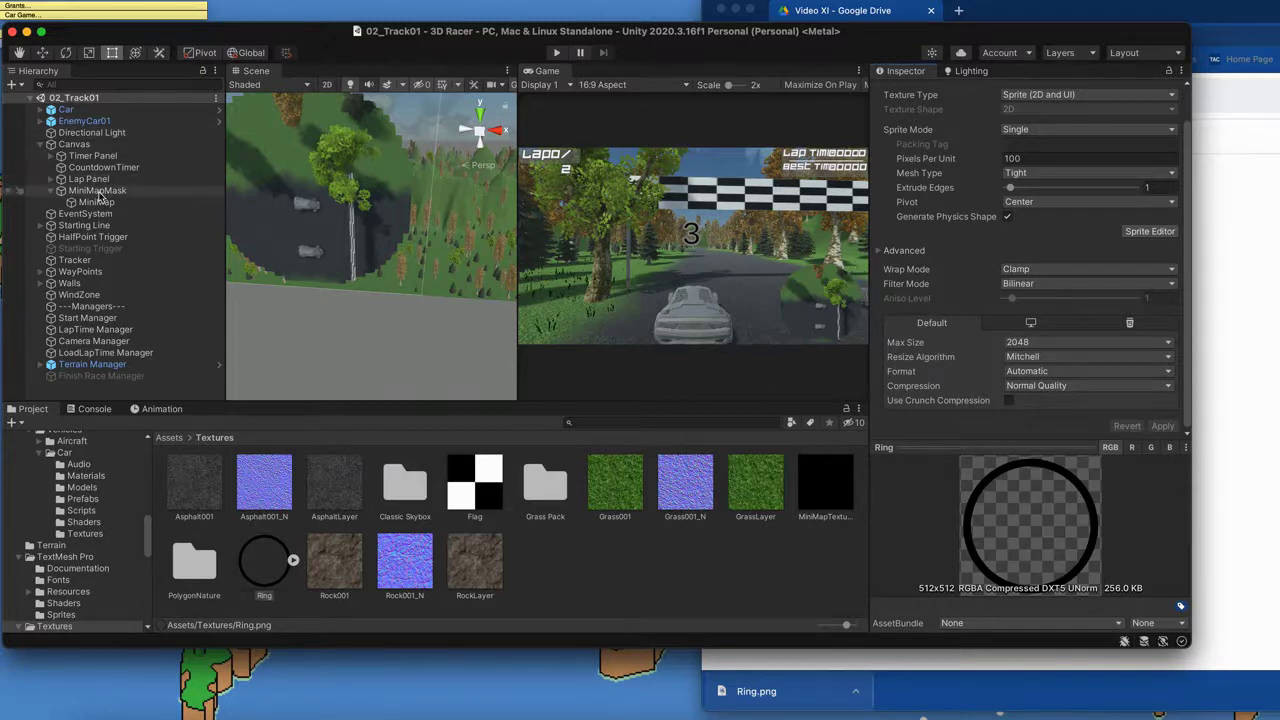
{"action": "left_click", "coordinate": [67, 145]}
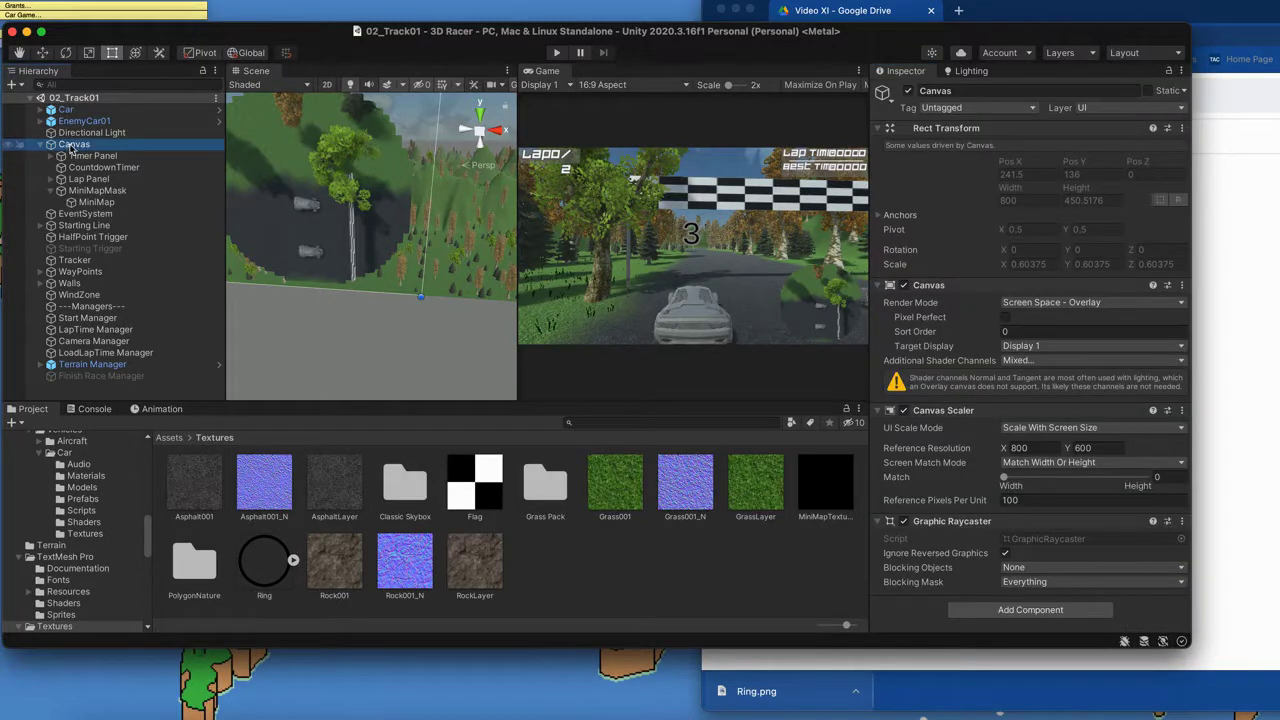
- Create an empty child object under Canvas named MiniMap
{"action": "right_click", "coordinate": [70, 147]}
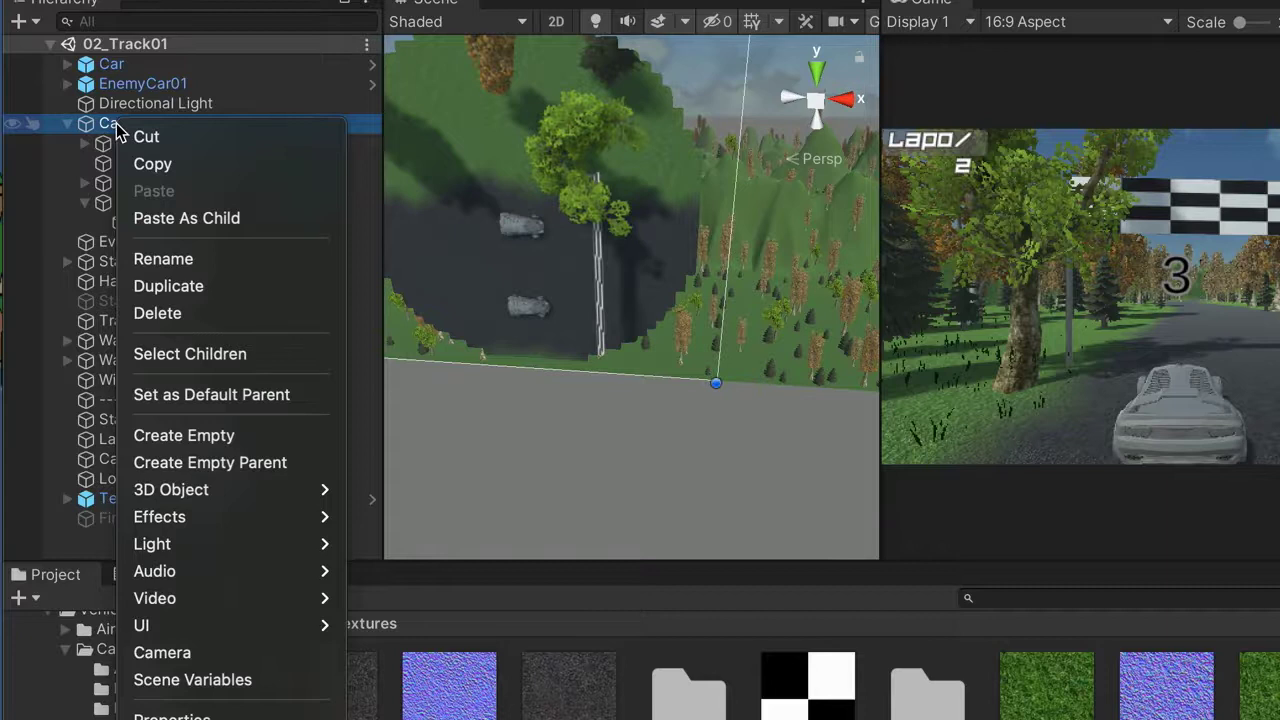
{"action": "left_click", "coordinate": [210, 436]}
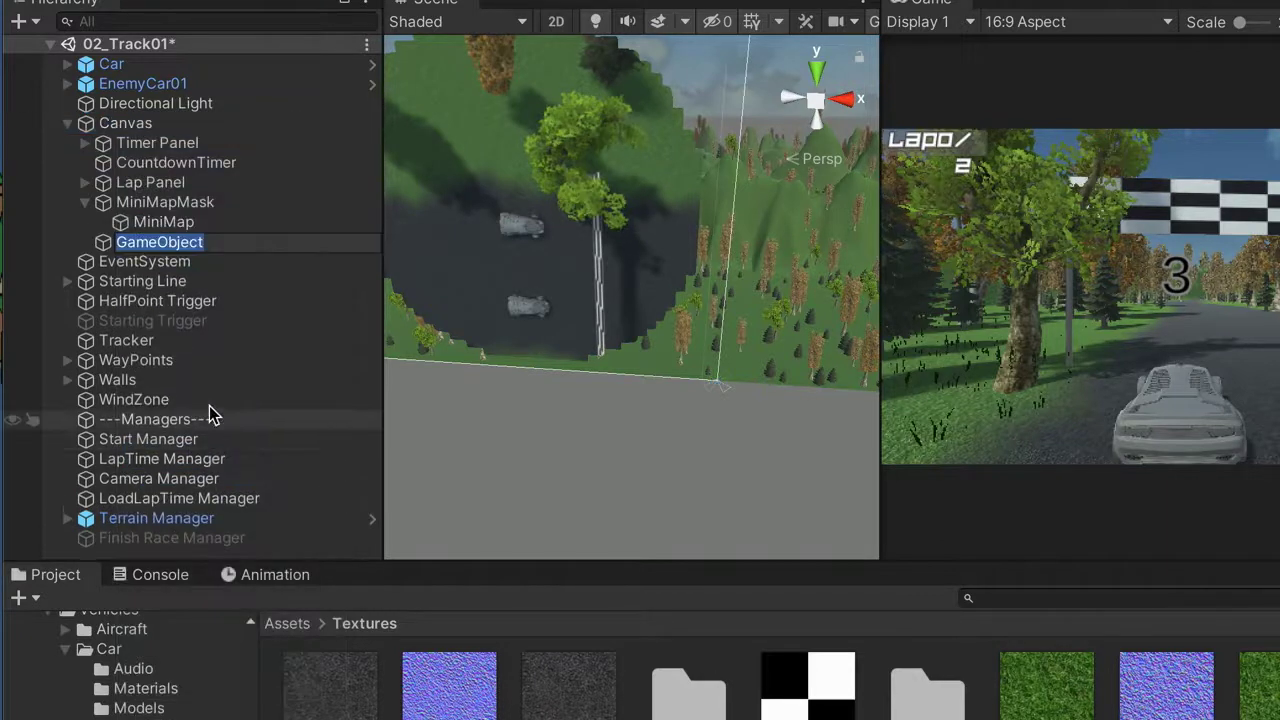
{"action": "type", "text": "Min"}
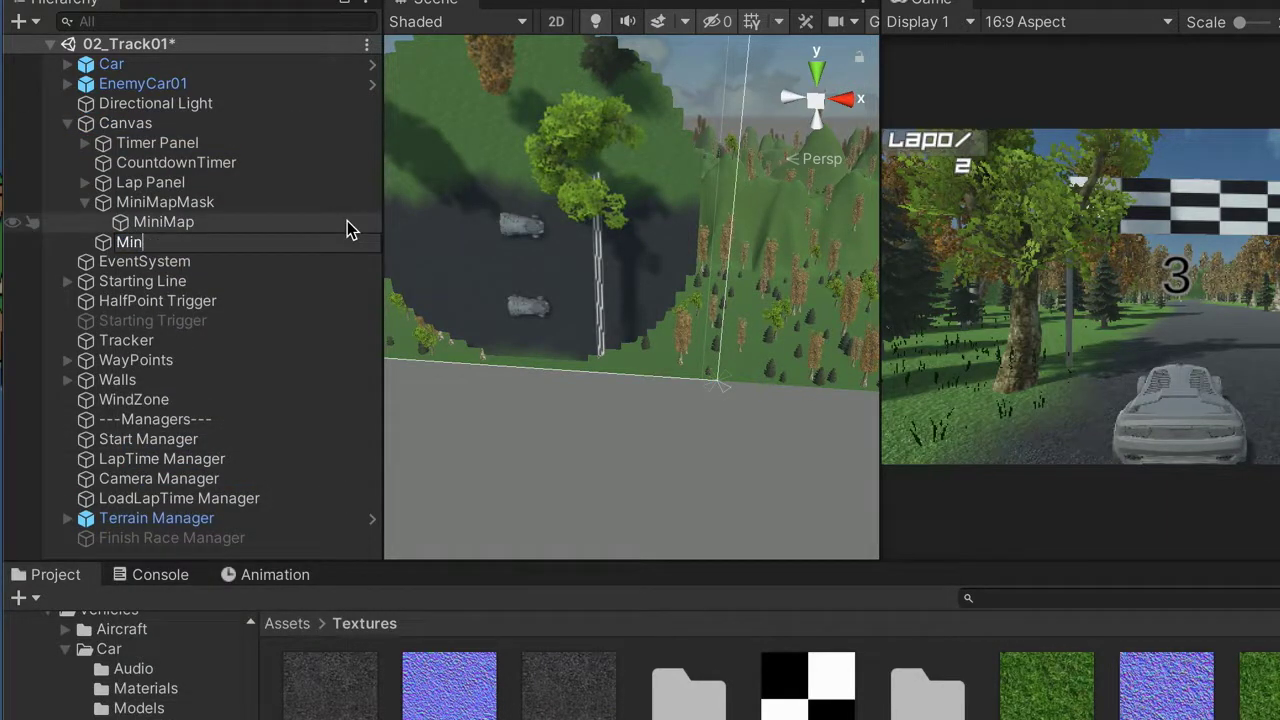
{"action": "type", "text": "iMap"}
{"action": "key", "text": "Return"}
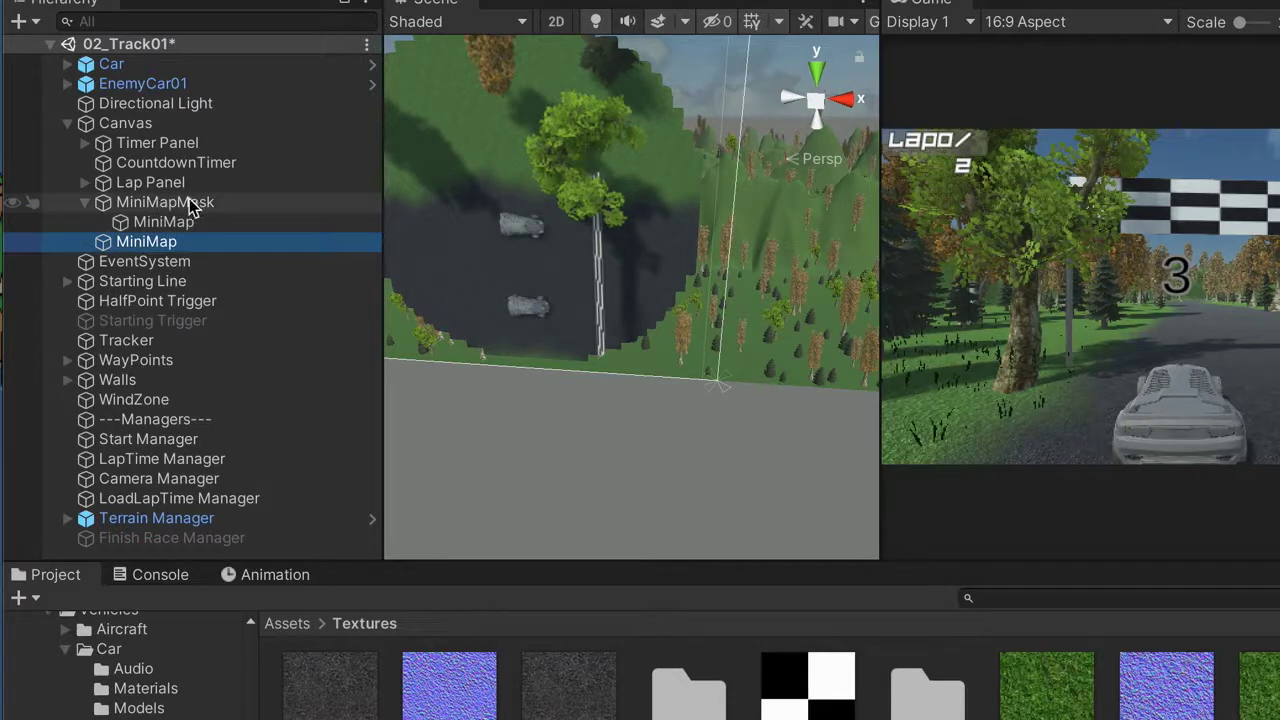
- Test-nest MiniMapMask in MiniMap, then move it back out above MiniMap
{"action": "left_click_drag", "start_coordinate": [140, 205], "coordinate": [155, 241]}
{"action": "key", "text": "f"}
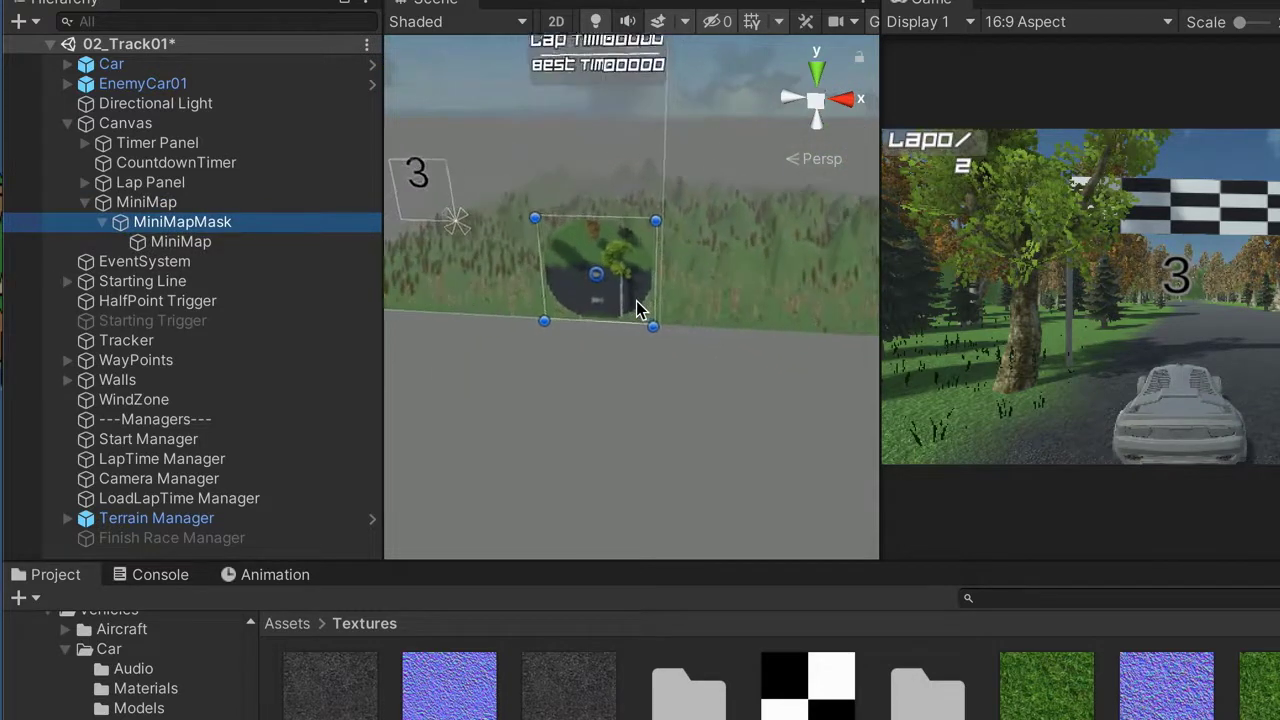
{"action": "left_click_drag", "start_coordinate": [240, 228], "coordinate": [182, 194]}
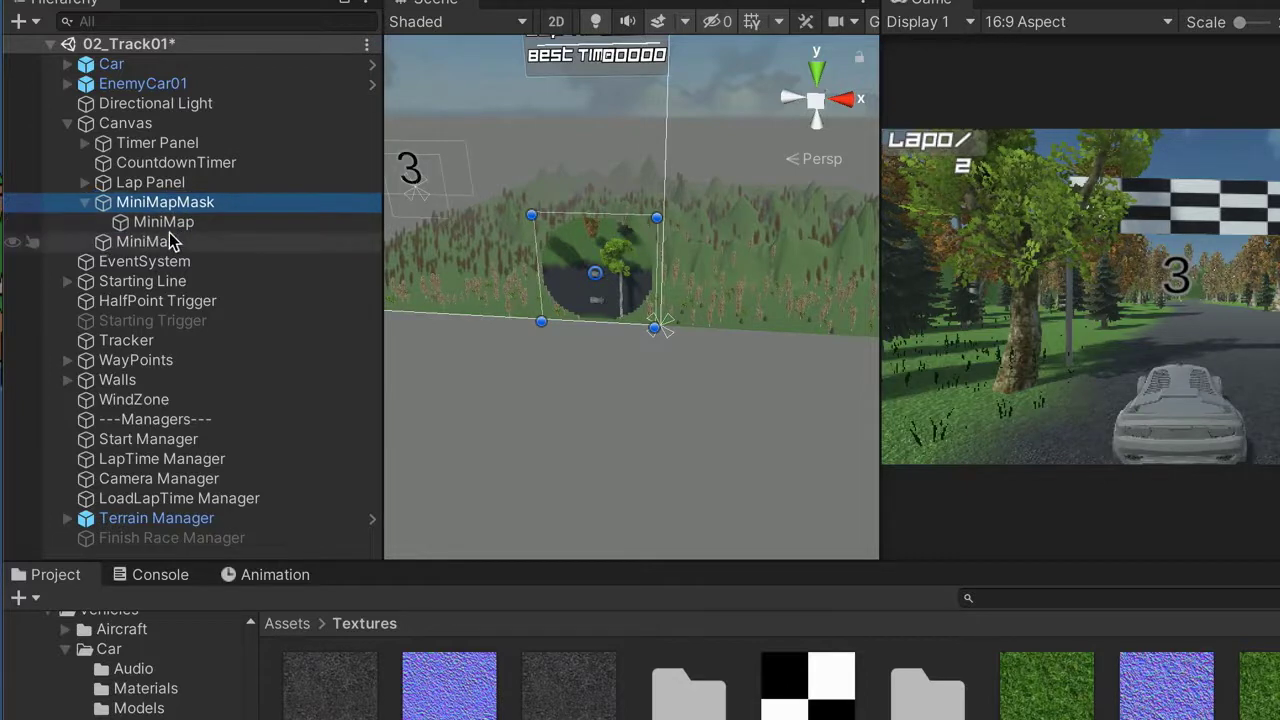
{"action": "double_click", "coordinate": [171, 241]}
{"action": "scroll", "coordinate": [737, 211], "scroll_direction": "down", "scroll_amount": 3}
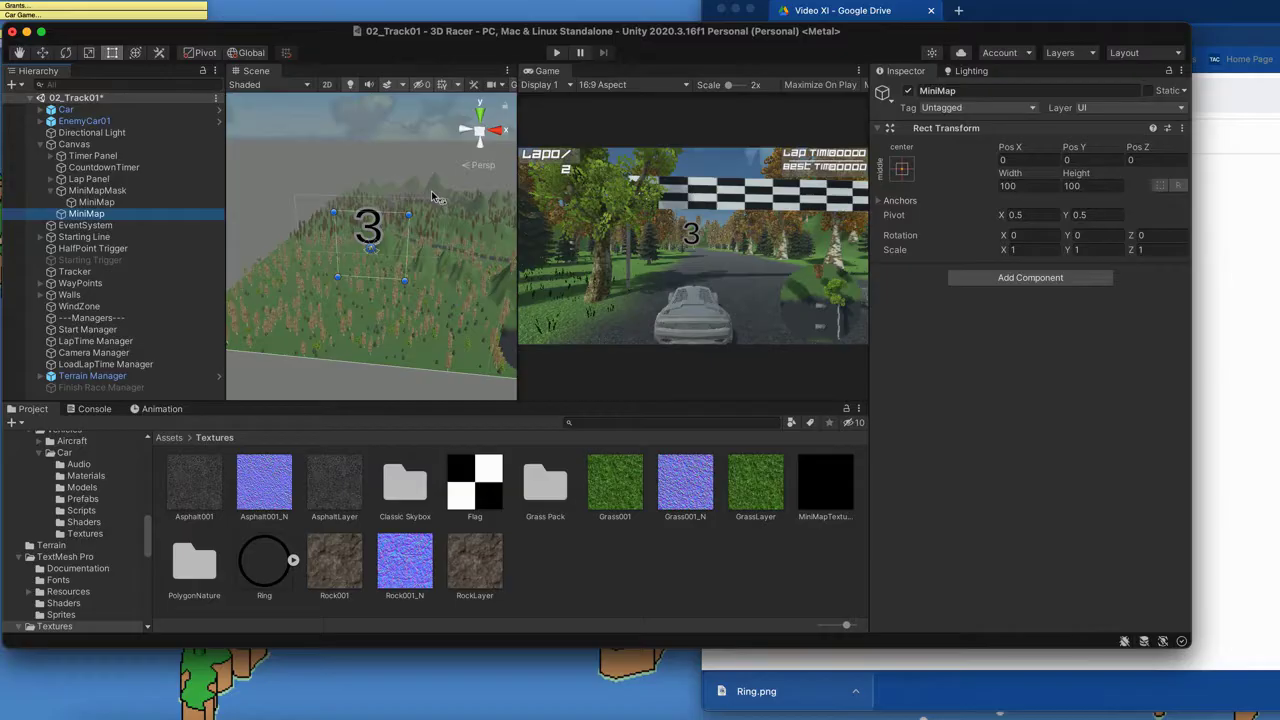
- Anchor MiniMap to the bottom-right and enlarge it to about 214 by 196
{"action": "left_click", "coordinate": [903, 169]}
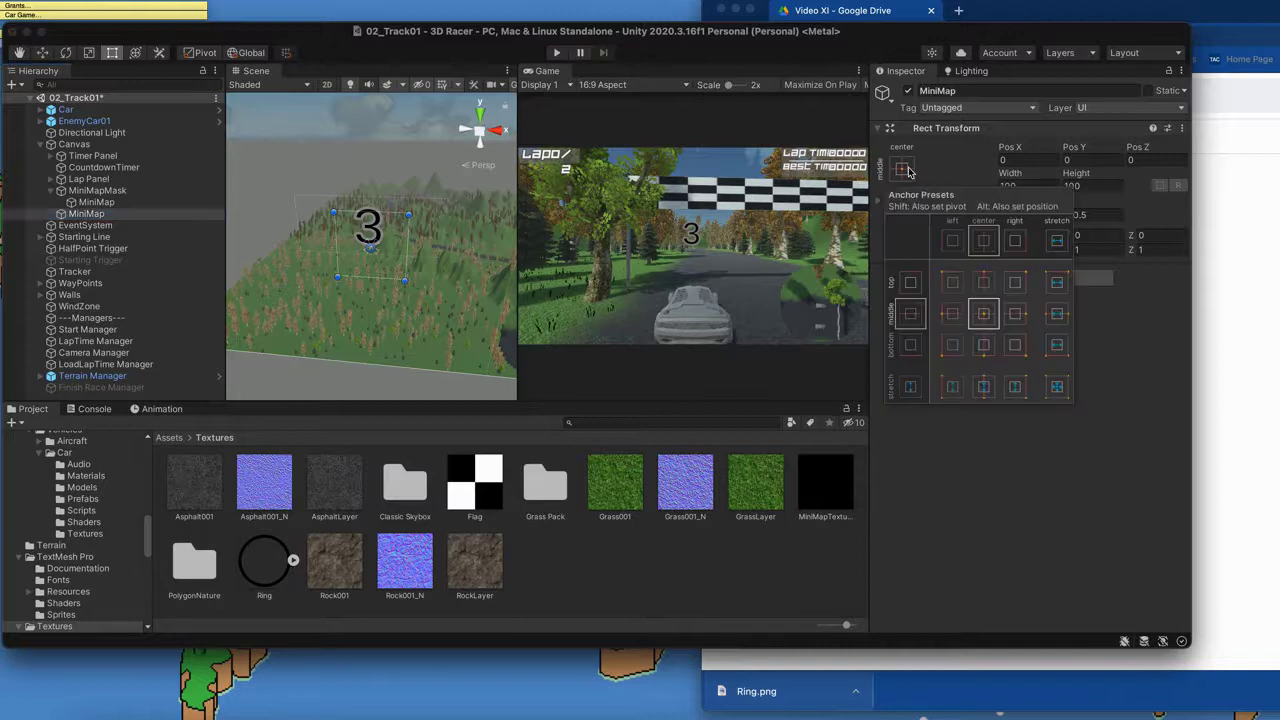
{"action": "left_click", "coordinate": [1013, 346]}
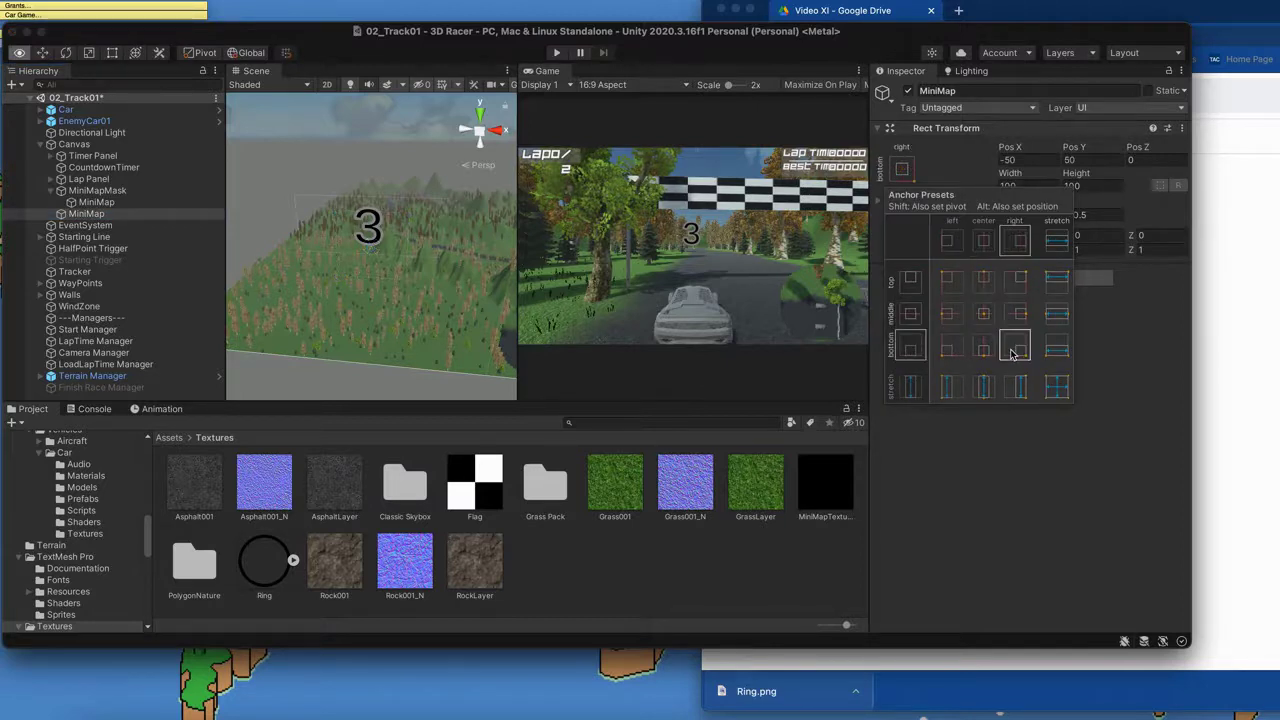
{"action": "scroll", "coordinate": [401, 268], "scroll_direction": "down", "scroll_amount": 2}
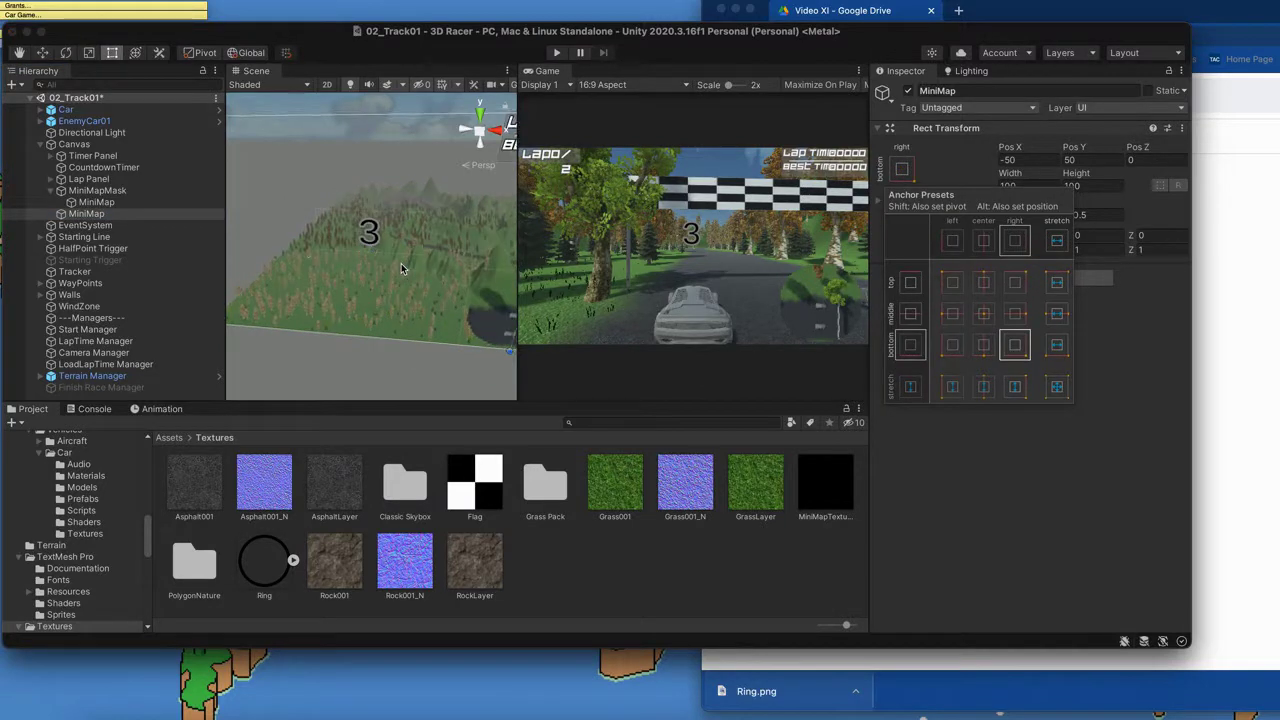
{"action": "double_click", "coordinate": [176, 214]}
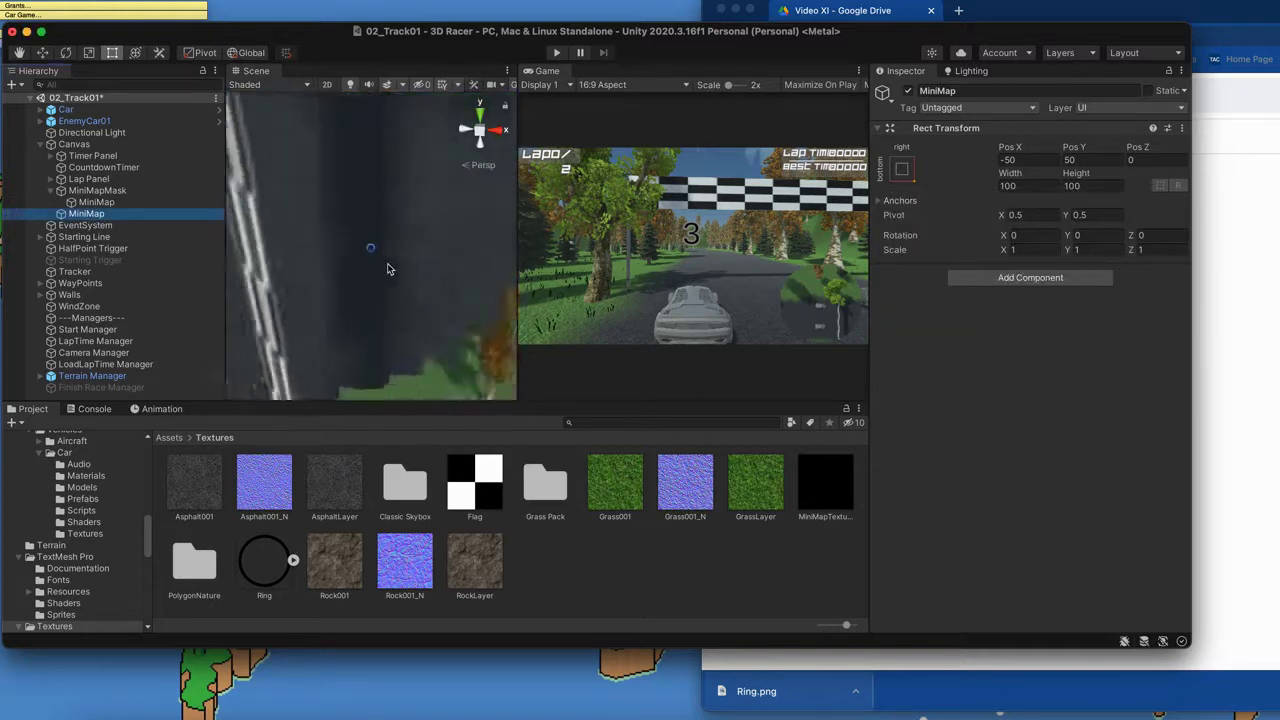
{"action": "scroll", "coordinate": [389, 268], "scroll_direction": "down", "scroll_amount": 5}
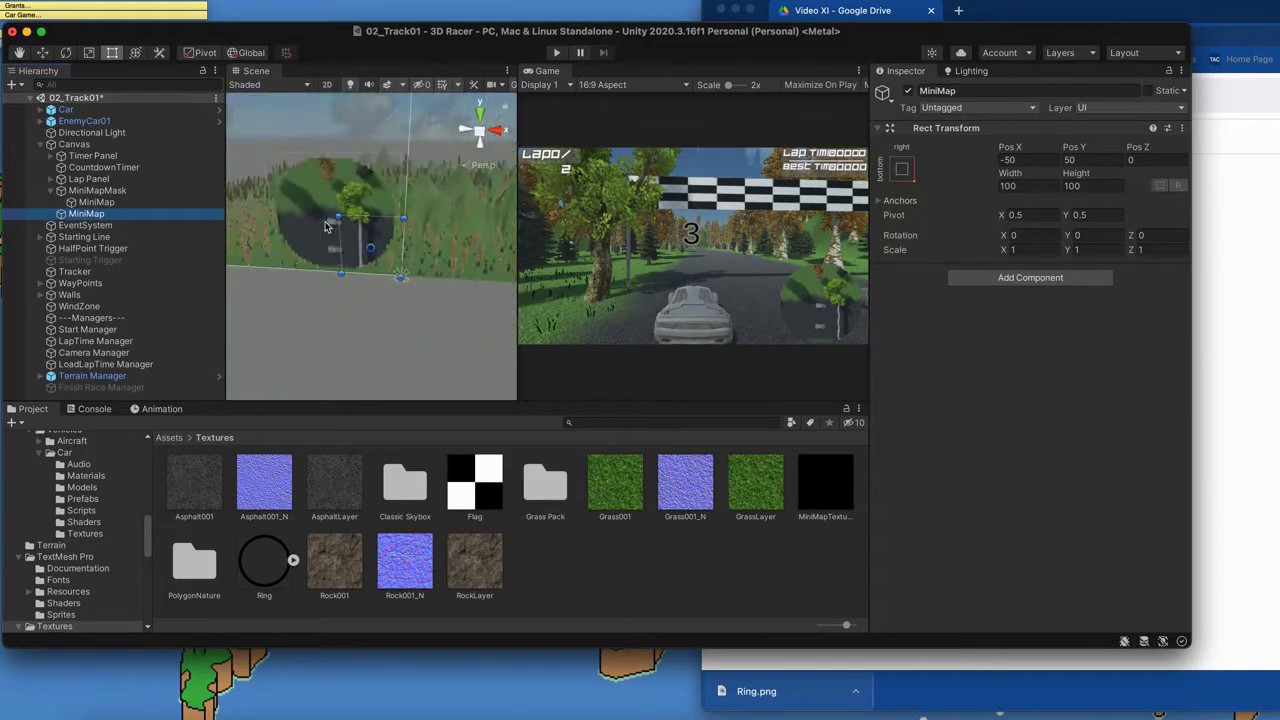
{"action": "left_click_drag", "start_coordinate": [336, 214], "coordinate": [256, 148]}
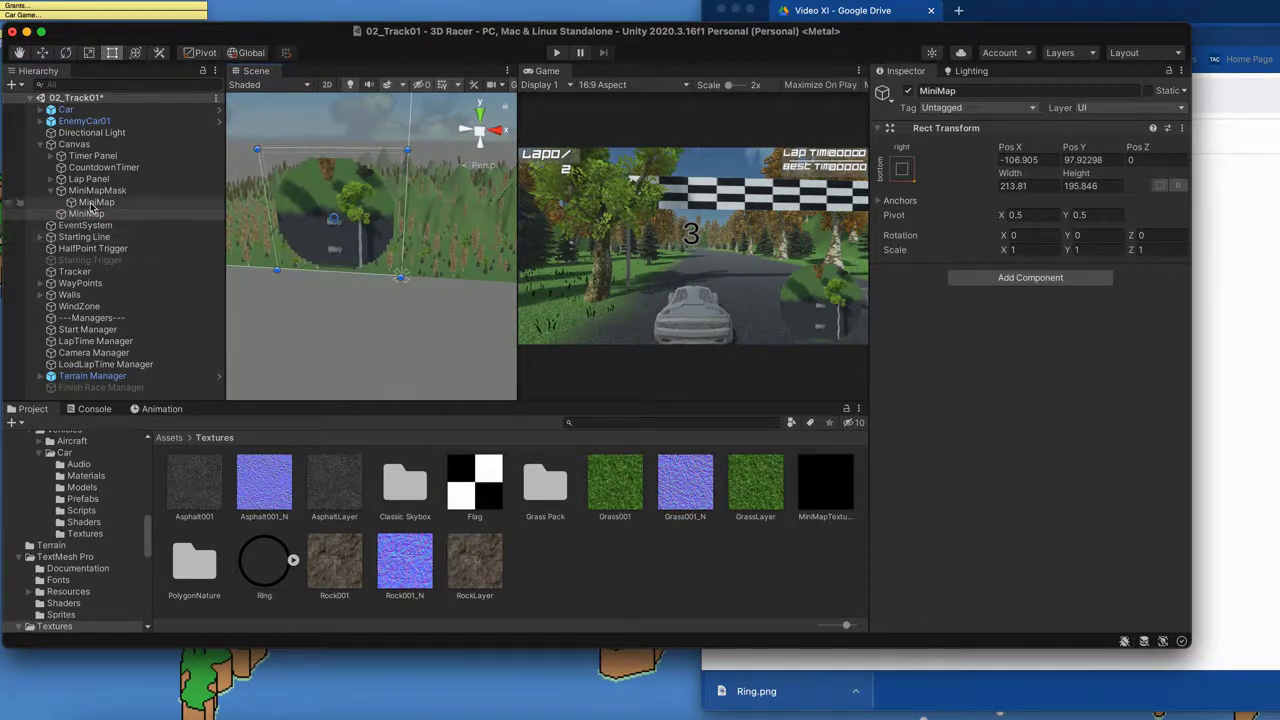
- Nest MiniMapMask under MiniMap and collapse its children in the Hierarchy
{"action": "left_click_drag", "start_coordinate": [90, 190], "coordinate": [89, 214]}
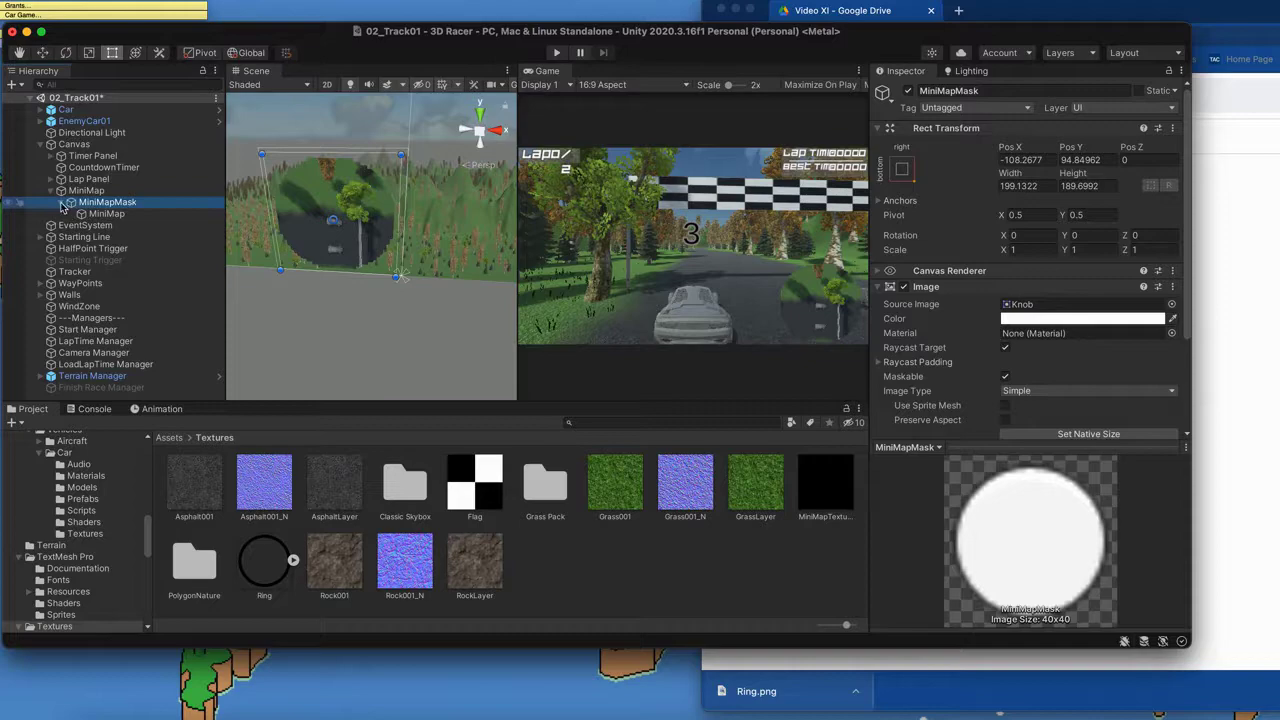
{"action": "left_click", "coordinate": [71, 202]}
{"action": "left_click", "coordinate": [90, 191]}
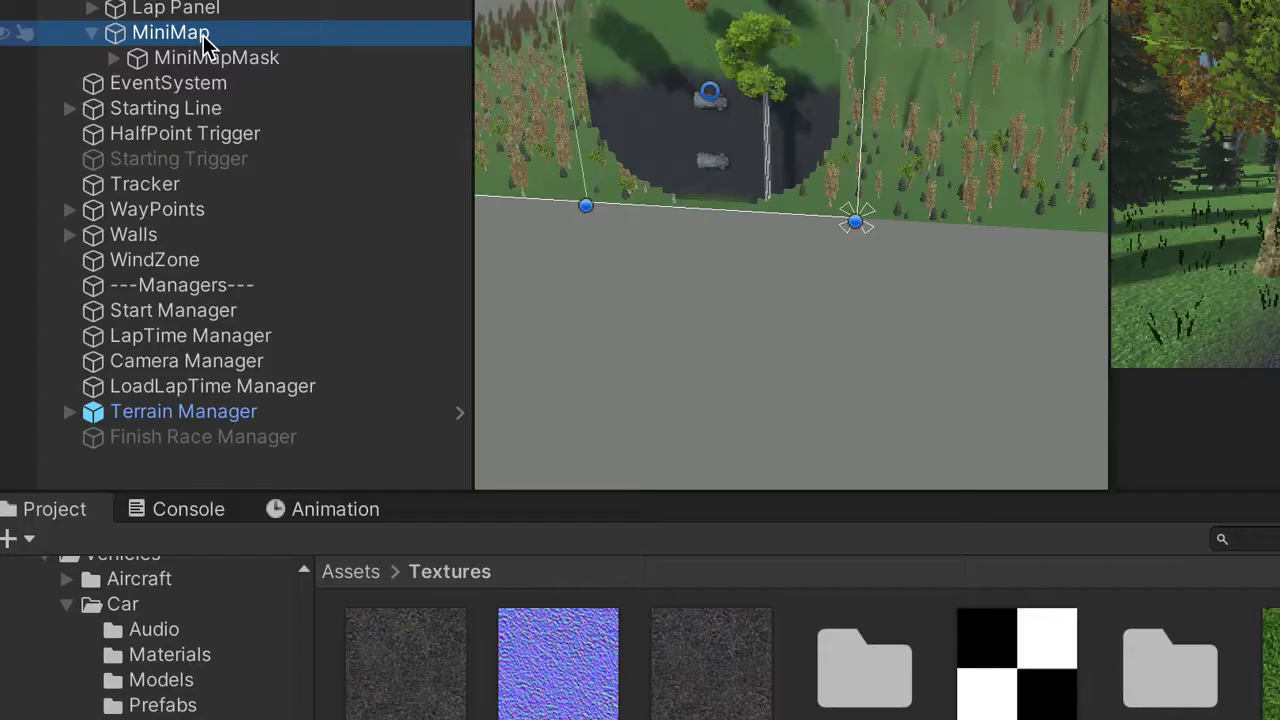
- Add a UI Image under MiniMap named MiniMapBorder
{"action": "right_click", "coordinate": [204, 44]}
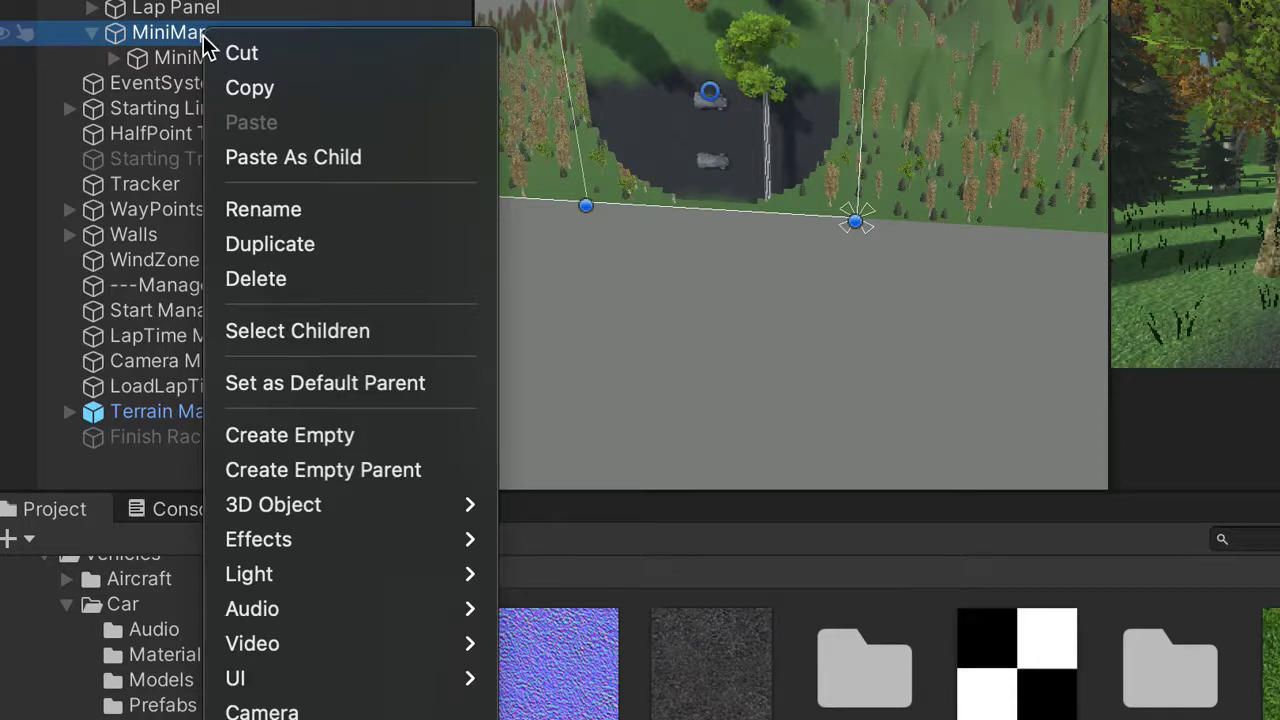
{"action": "mouse_move", "coordinate": [301, 555]}
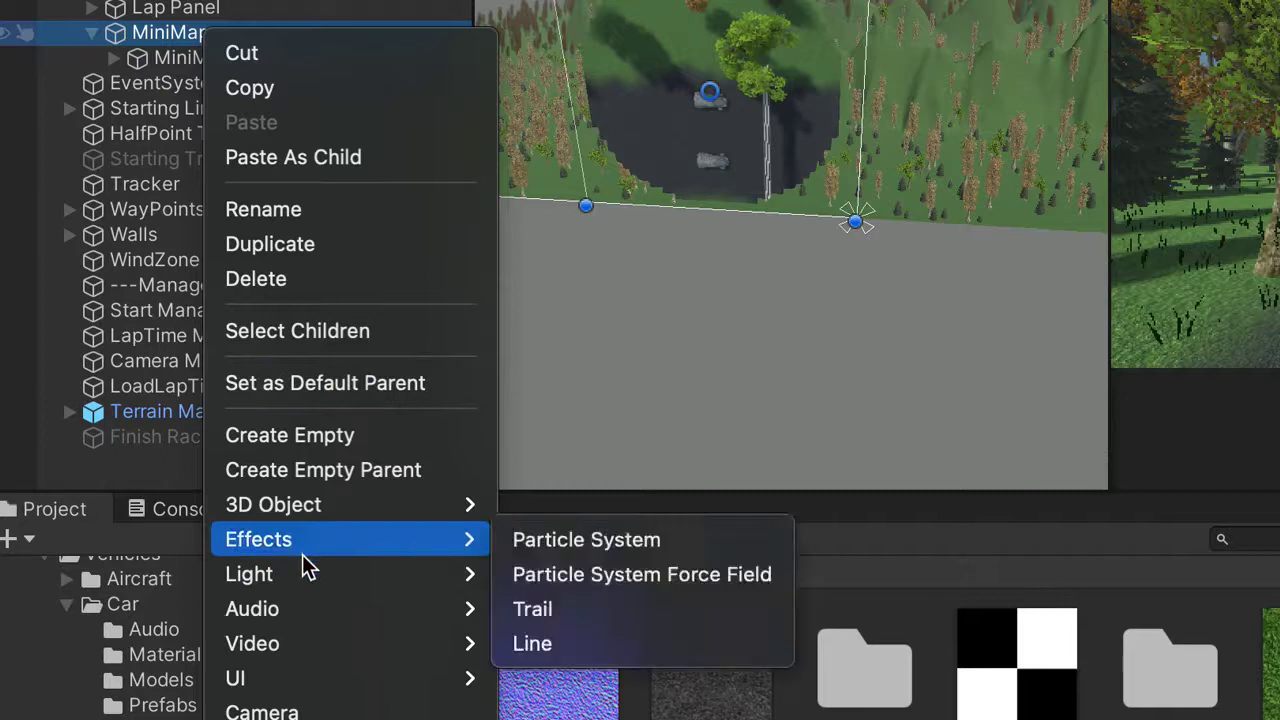
{"action": "mouse_move", "coordinate": [306, 677]}
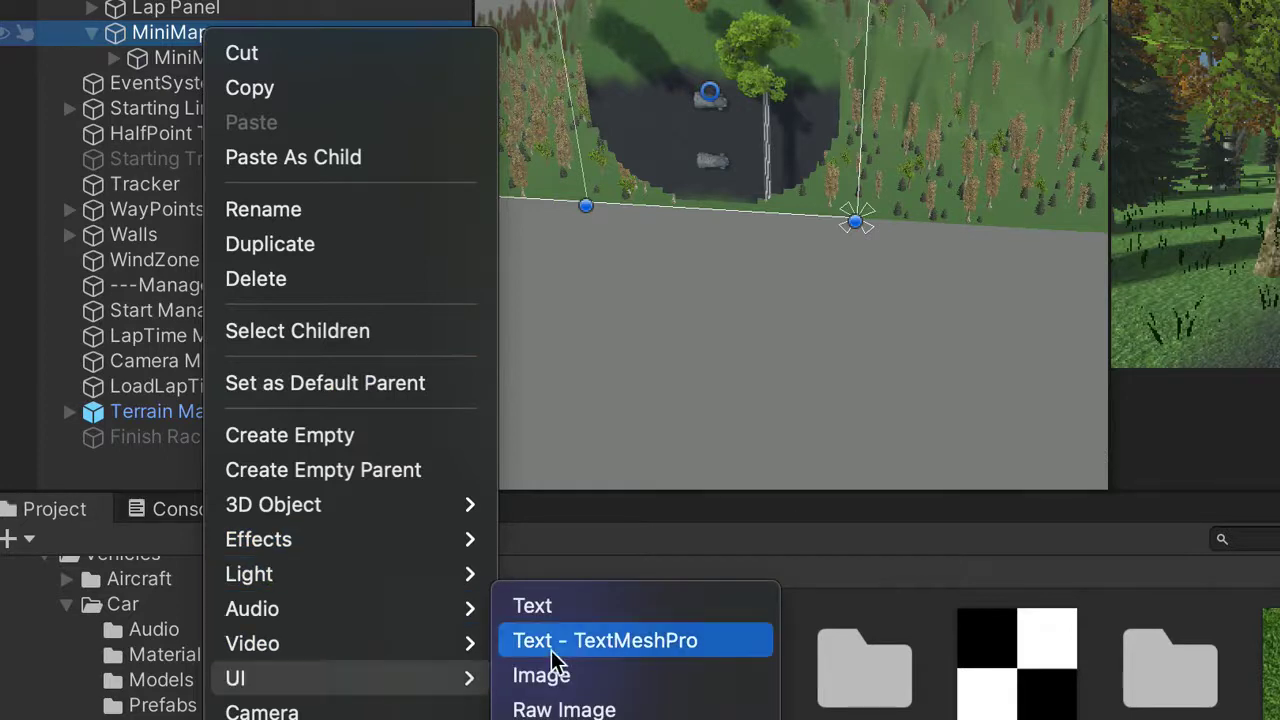
{"action": "left_click", "coordinate": [569, 683]}
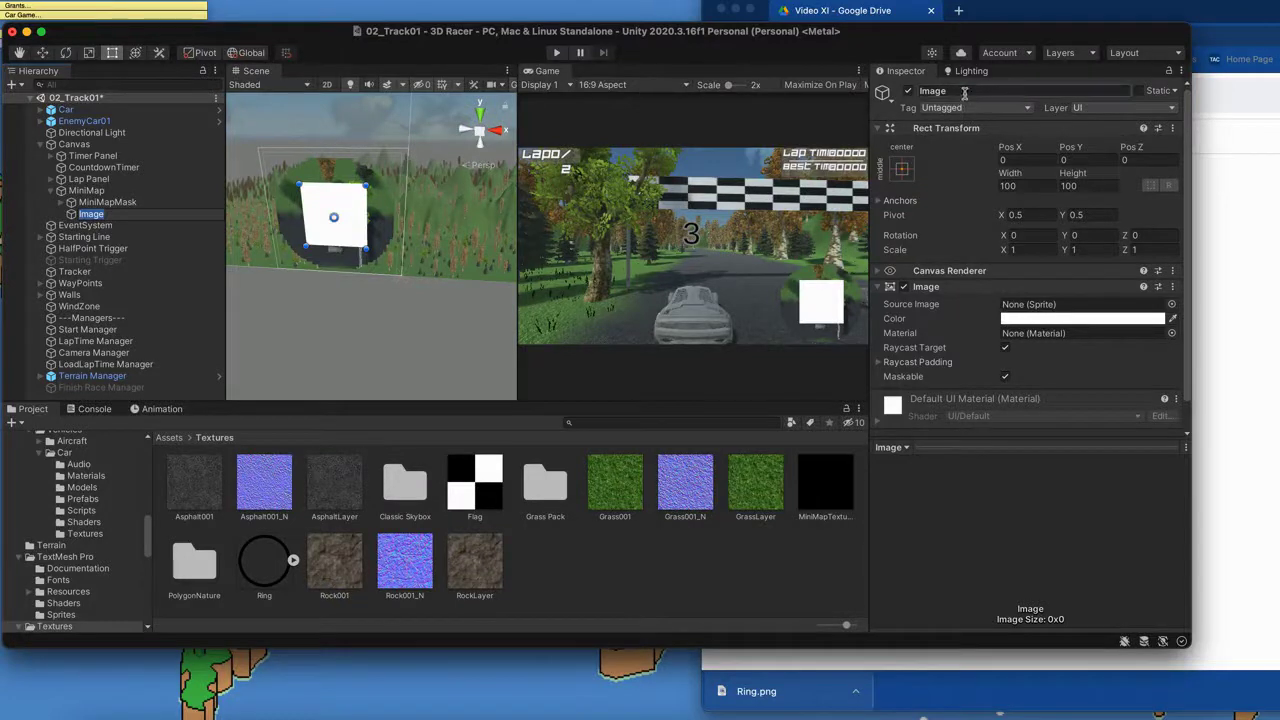
{"action": "left_click", "coordinate": [959, 91]}
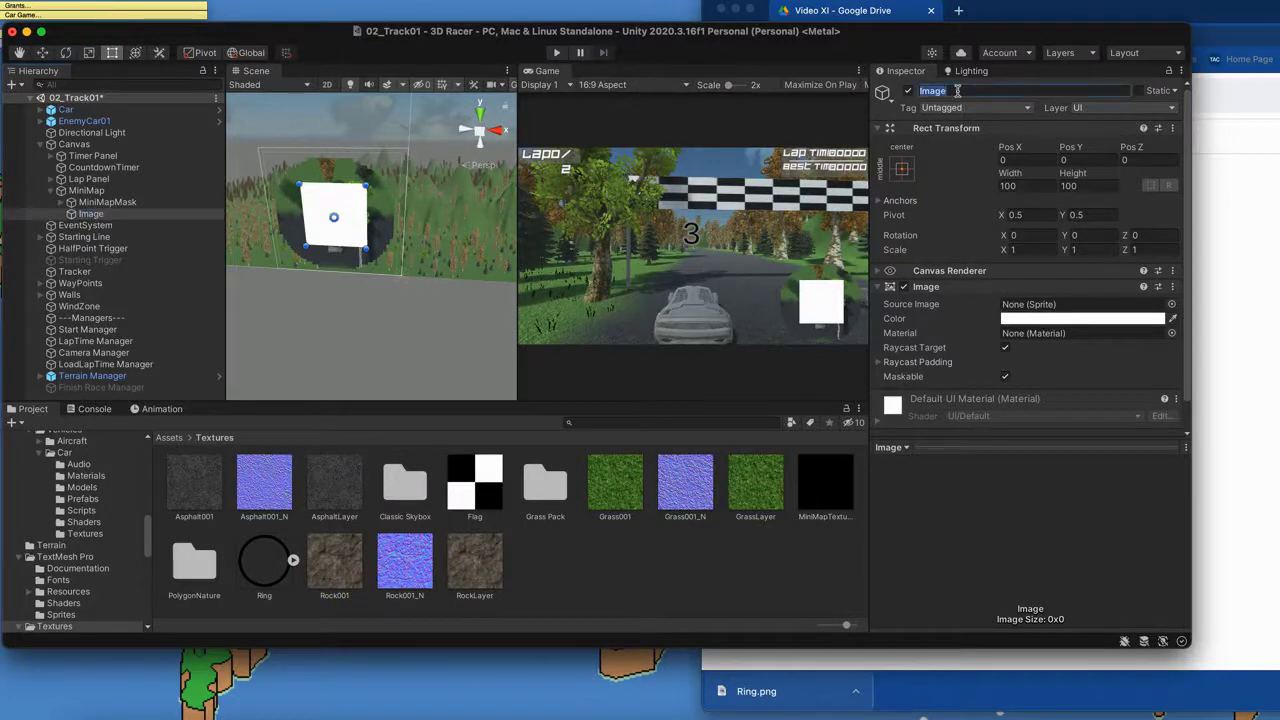
{"action": "type", "text": "MiniMapBorder"}
{"action": "key", "text": "Return"}
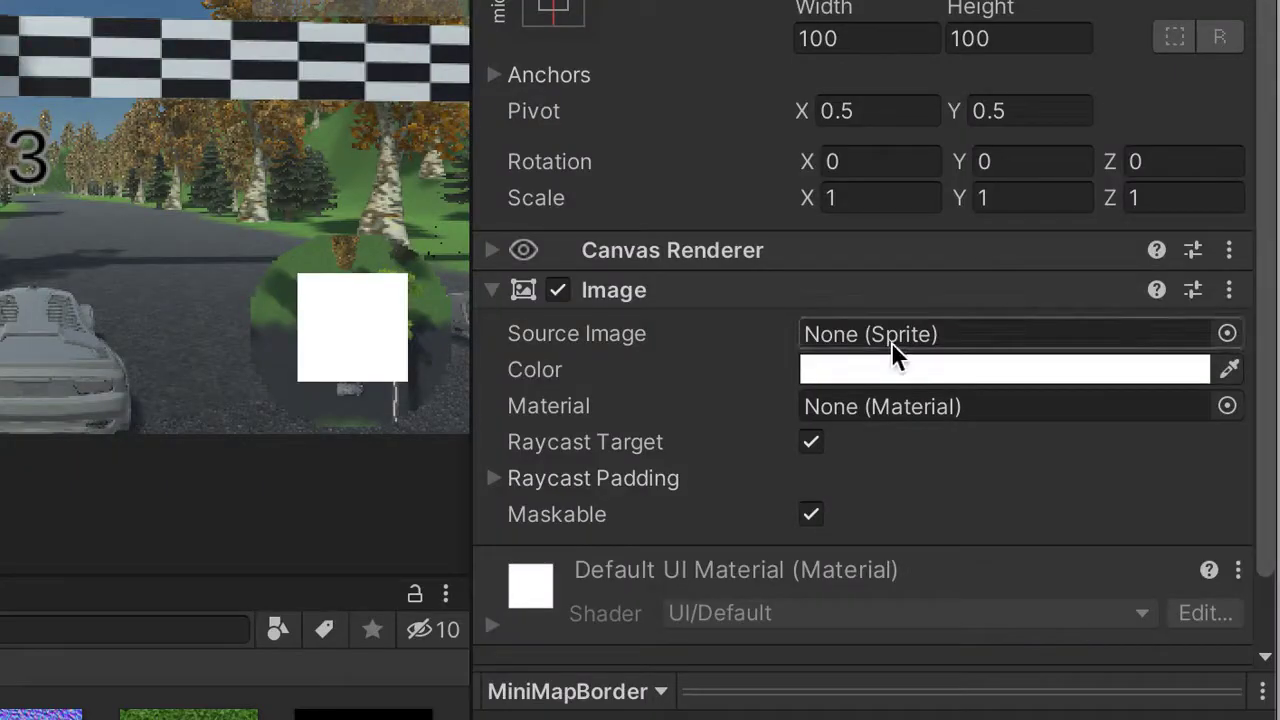
- Give MiniMapBorder the Ring sprite, enlarge it to about 214 by 204, and centre it
{"action": "left_click_drag", "start_coordinate": [794, 437], "coordinate": [858, 338]}
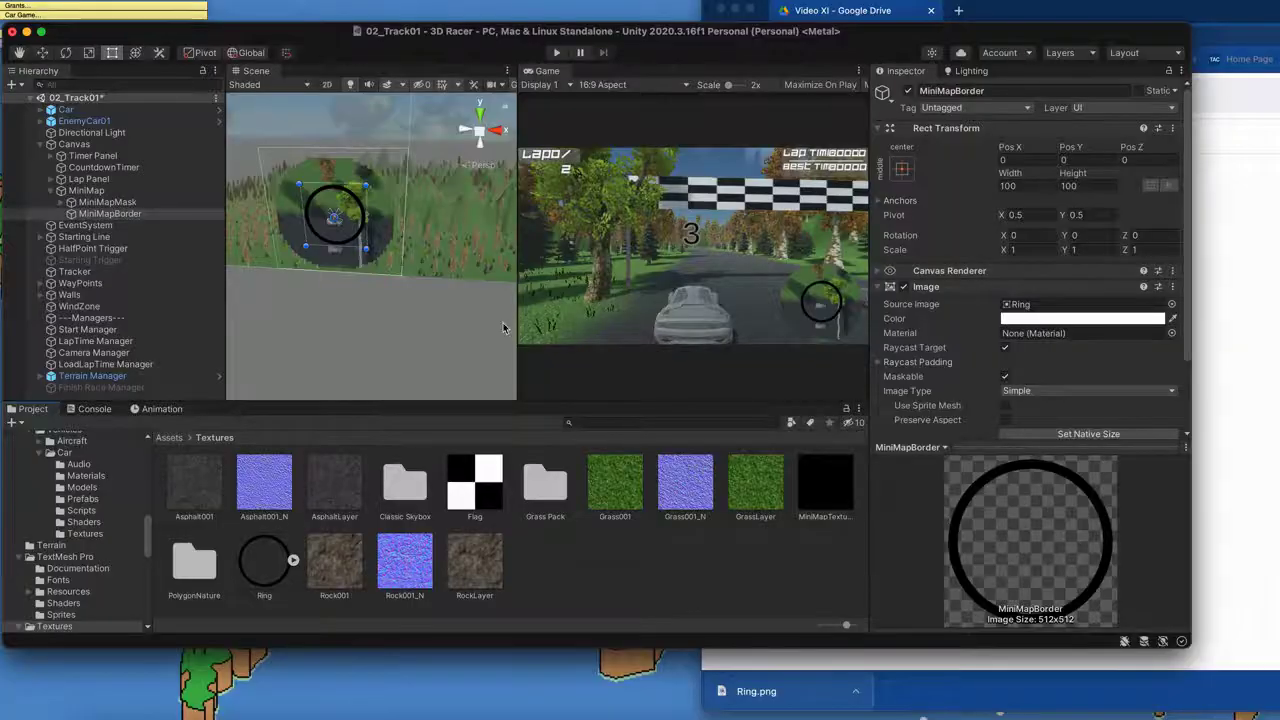
{"action": "left_click_drag", "start_coordinate": [297, 181], "coordinate": [261, 153]}
{"action": "left_click_drag", "start_coordinate": [366, 247], "coordinate": [399, 283]}
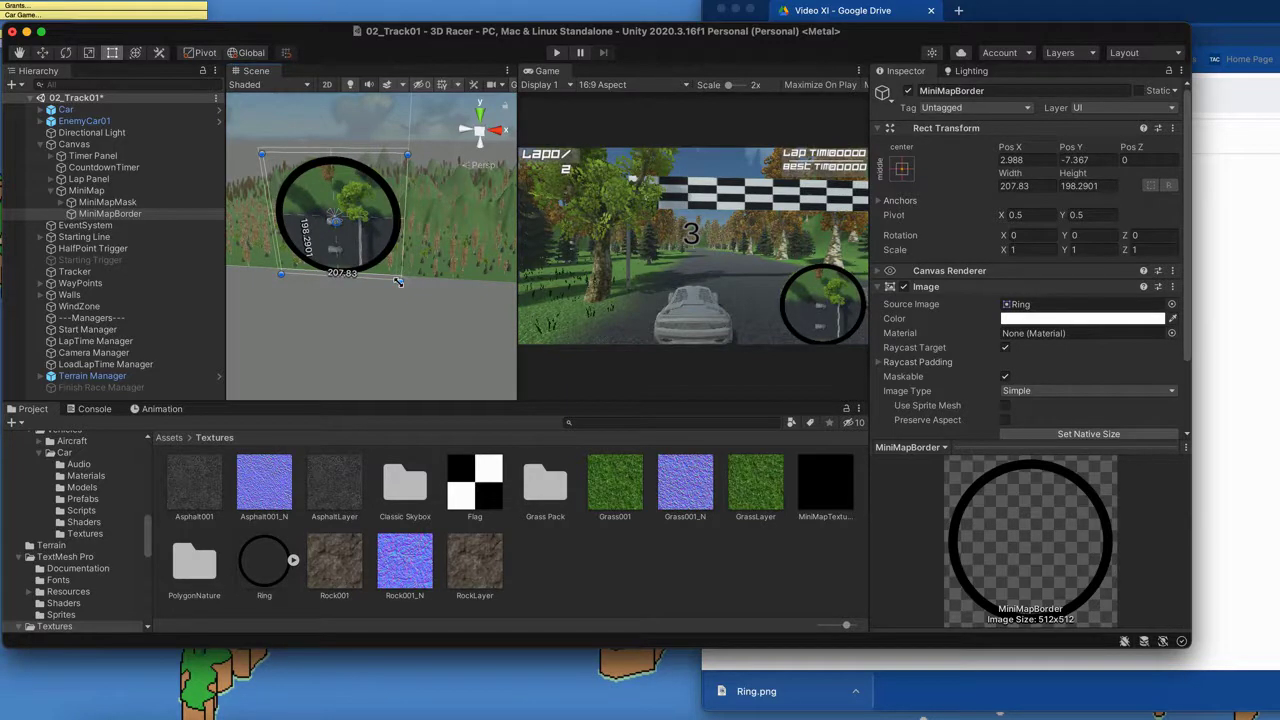
{"action": "left_click_drag", "start_coordinate": [261, 153], "coordinate": [256, 148]}
{"action": "key", "text": "w"}
{"action": "left_click_drag", "start_coordinate": [331, 161], "coordinate": [331, 158]}
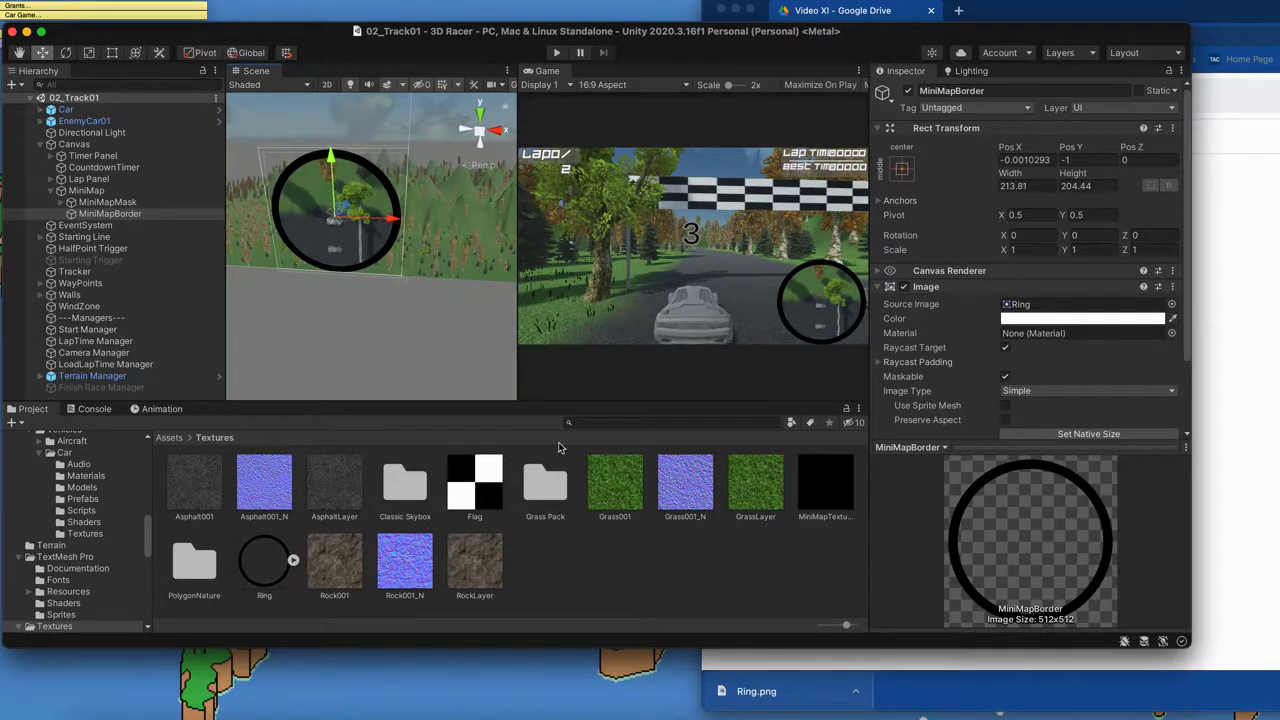
- Play-test from 01_TrackSelect into the Autumn Valley race, then reopen 02_Track01
{"action": "left_click", "coordinate": [168, 439]}
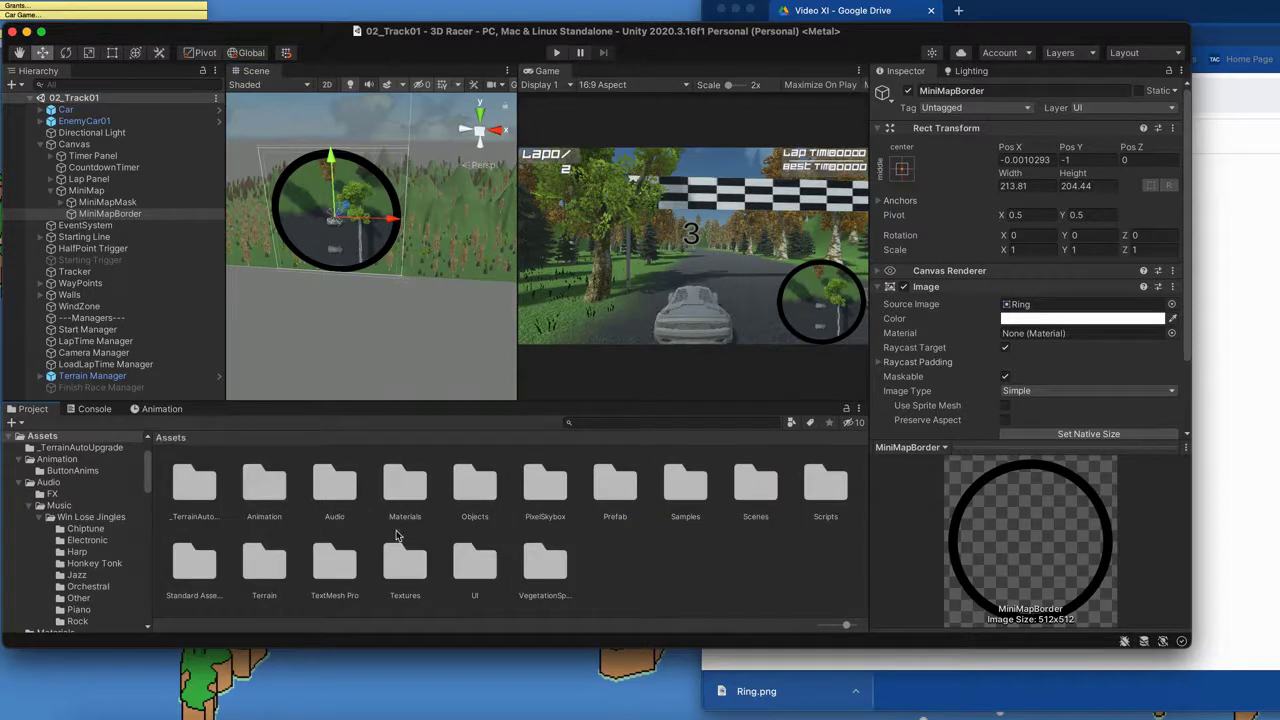
{"action": "double_click", "coordinate": [745, 496]}
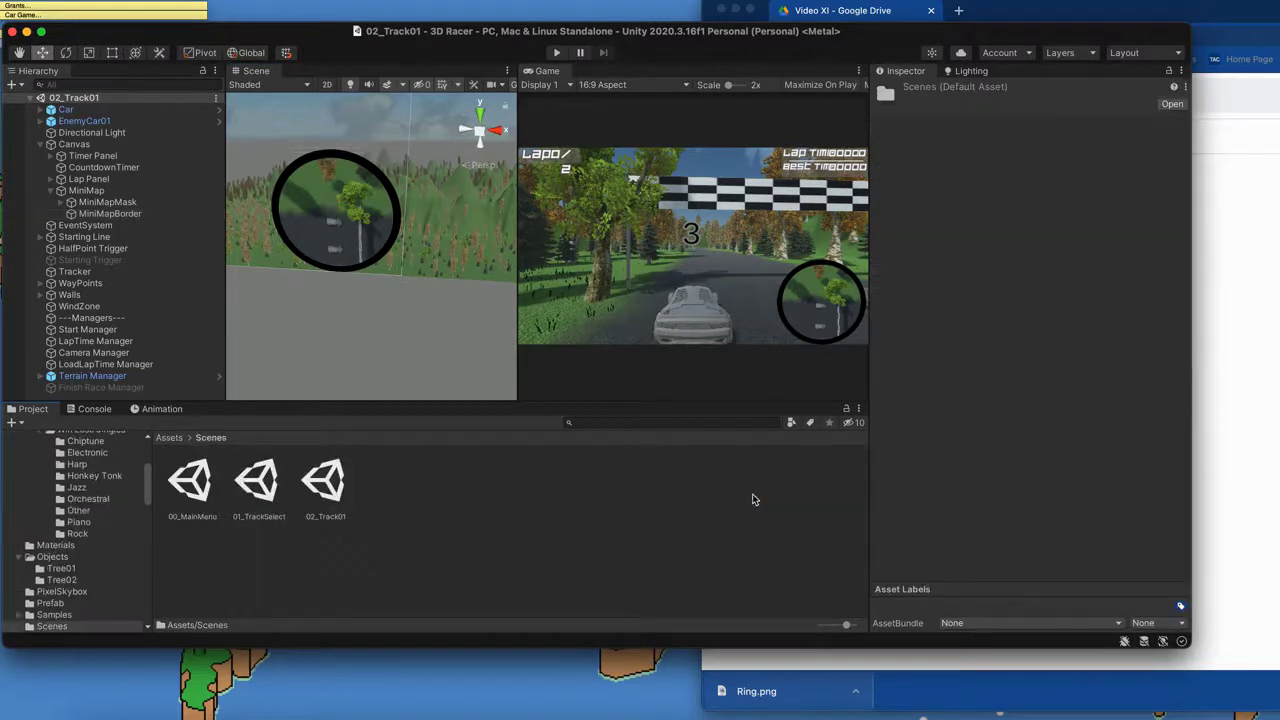
{"action": "double_click", "coordinate": [257, 484]}
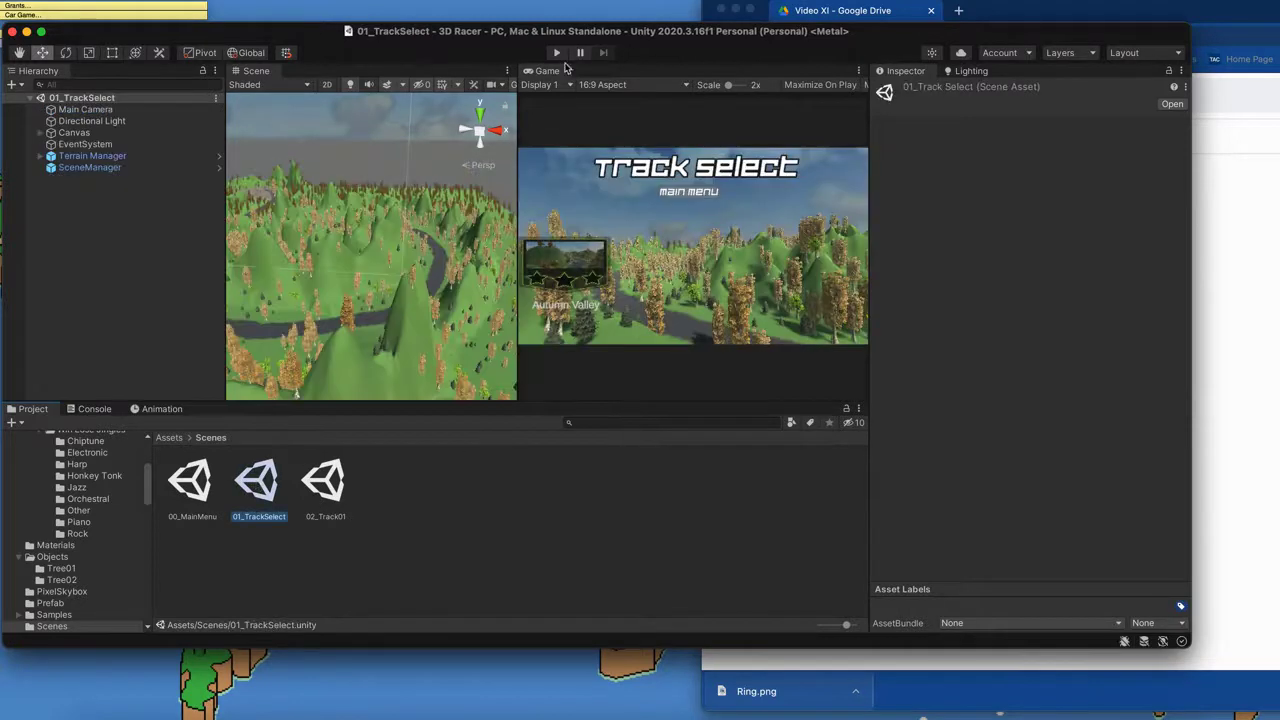
{"action": "left_click", "coordinate": [556, 52]}
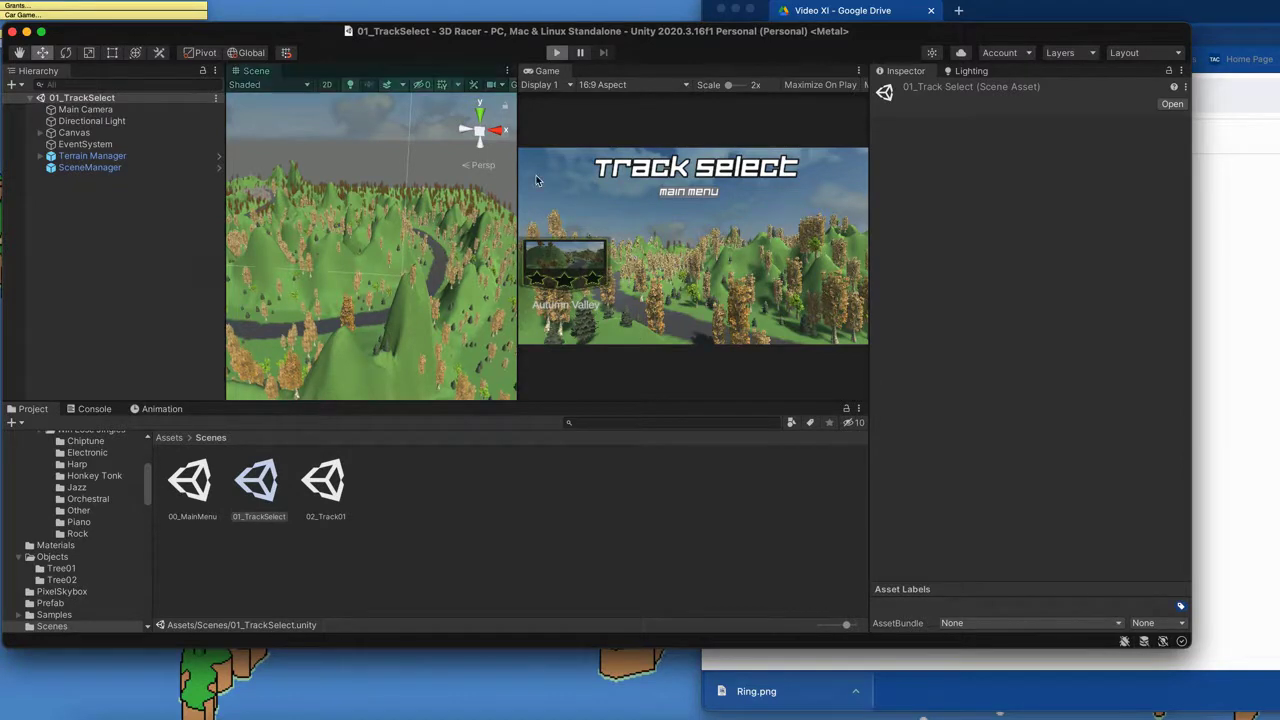
{"action": "left_click", "coordinate": [550, 245]}
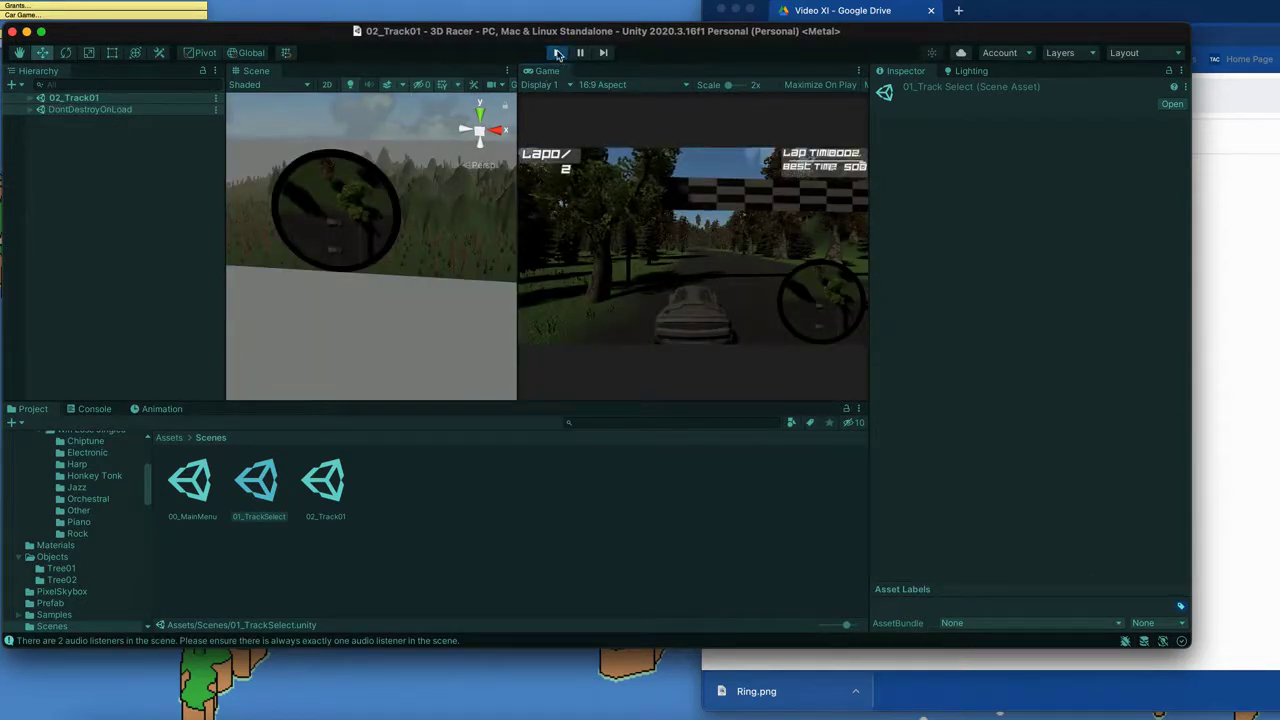
{"action": "left_click", "coordinate": [557, 52]}
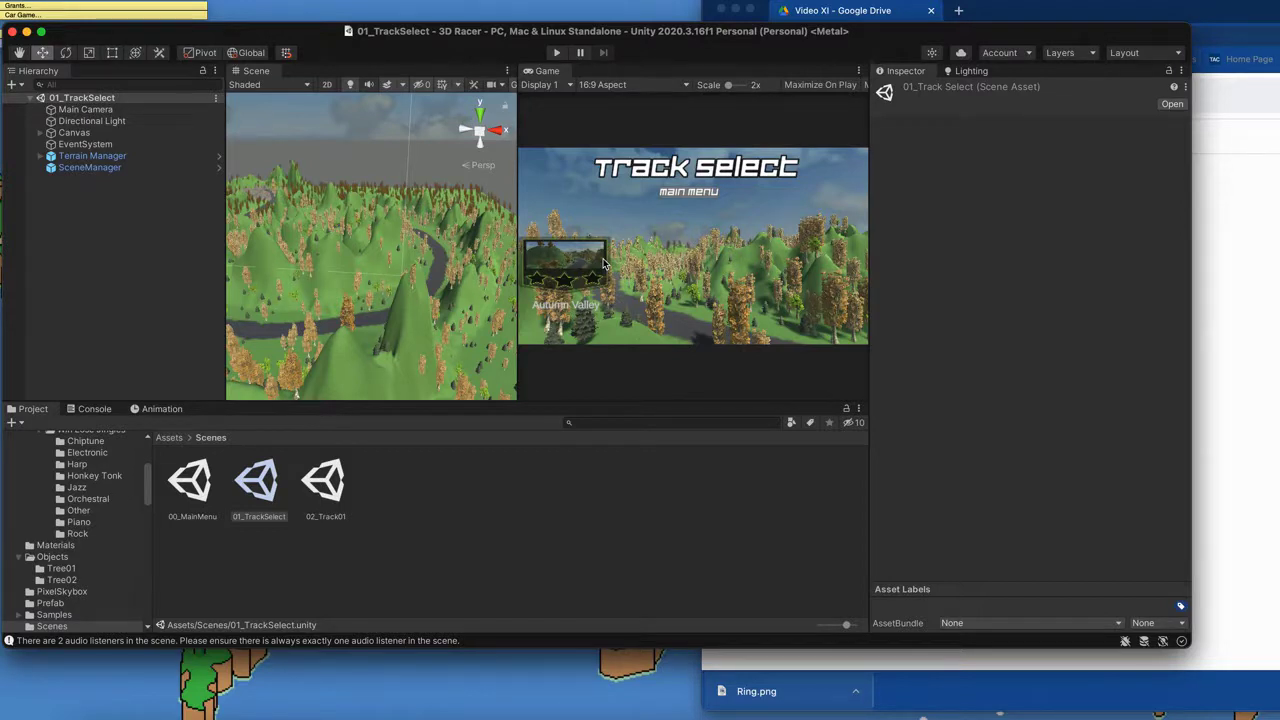
{"action": "double_click", "coordinate": [333, 487]}
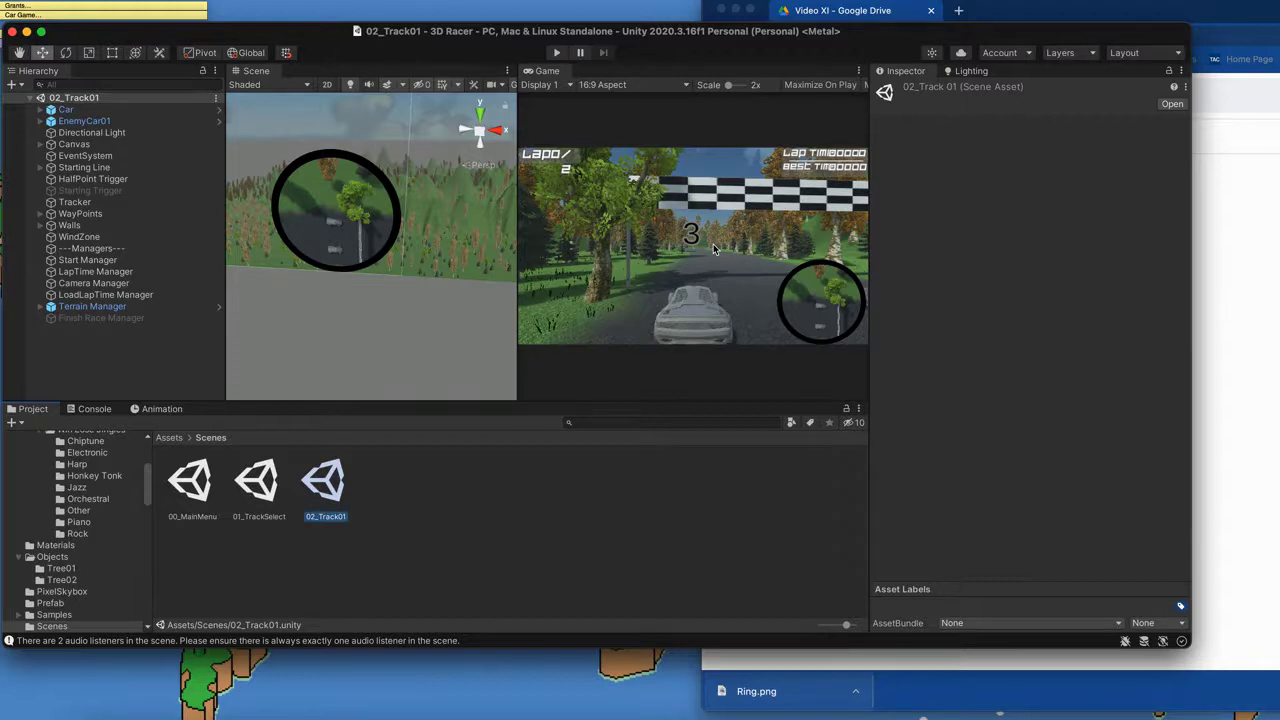
{"action": "left_click", "coordinate": [176, 439]}
- Generate lighting for 02_Track01 from the Lighting window, baking a 1024x1024 shadowmask lightmap
{"action": "left_click", "coordinate": [385, 1]}
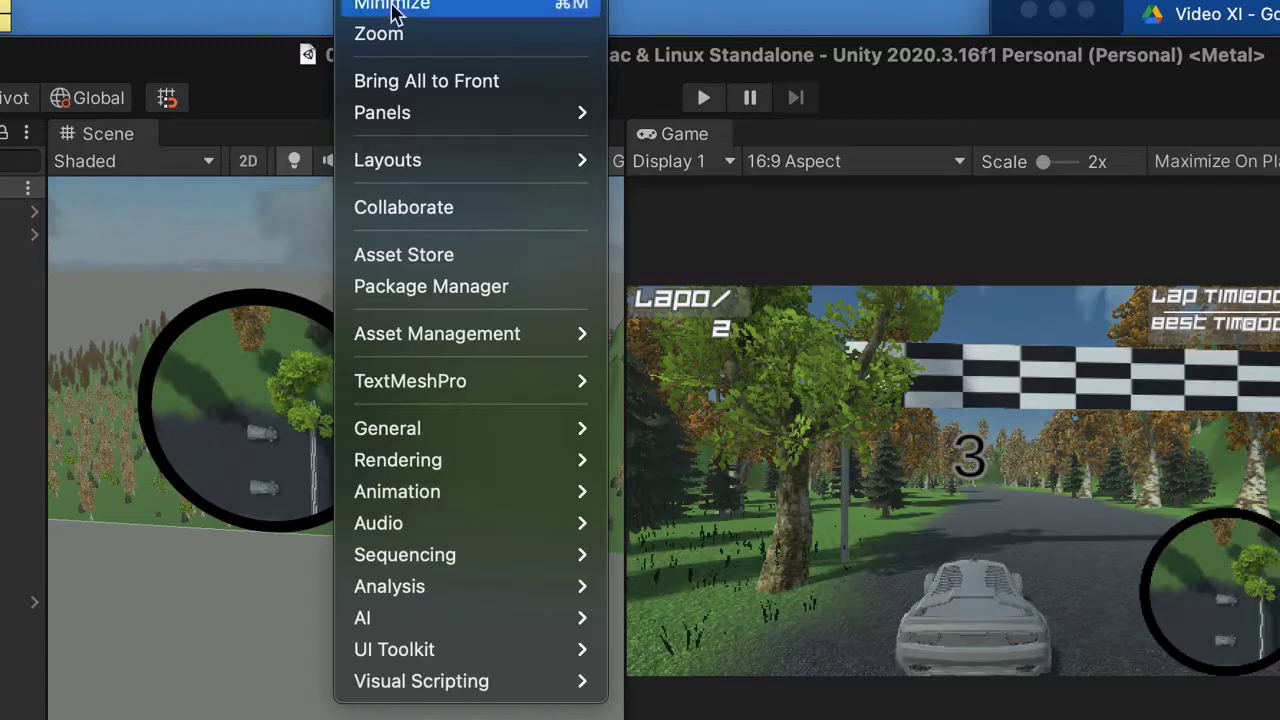
{"action": "mouse_move", "coordinate": [432, 459]}
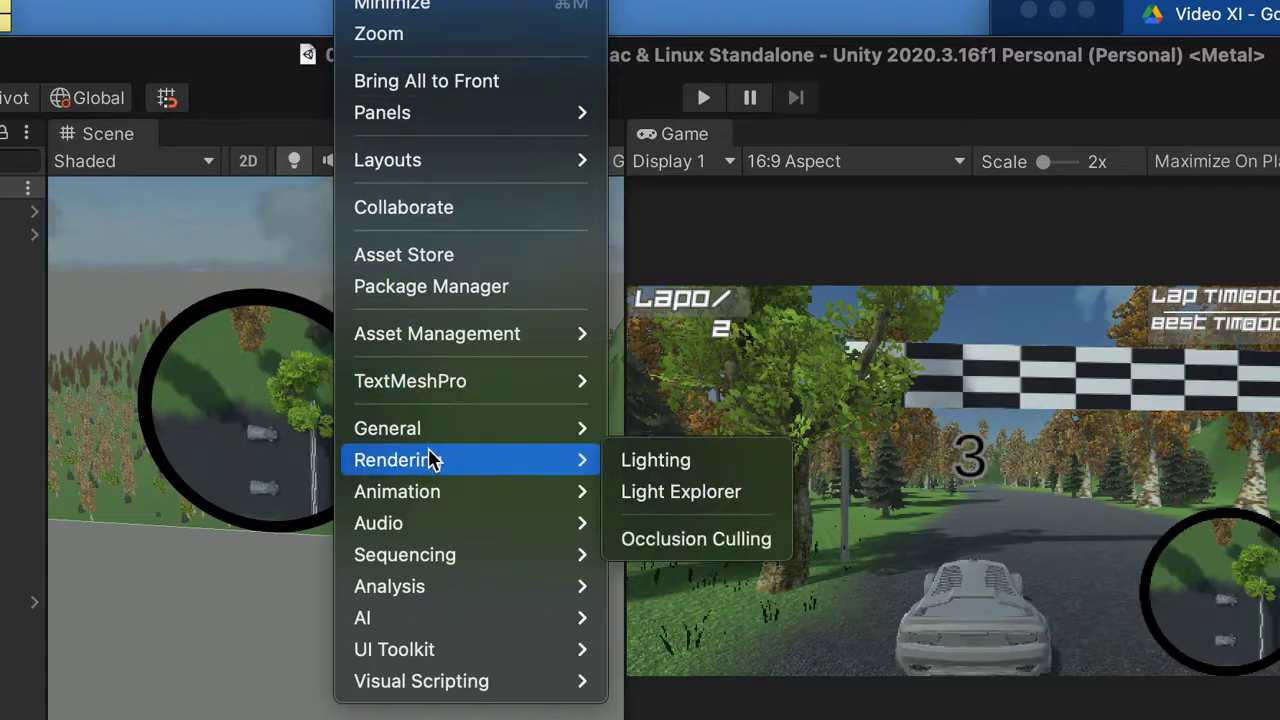
{"action": "left_click", "coordinate": [682, 461]}
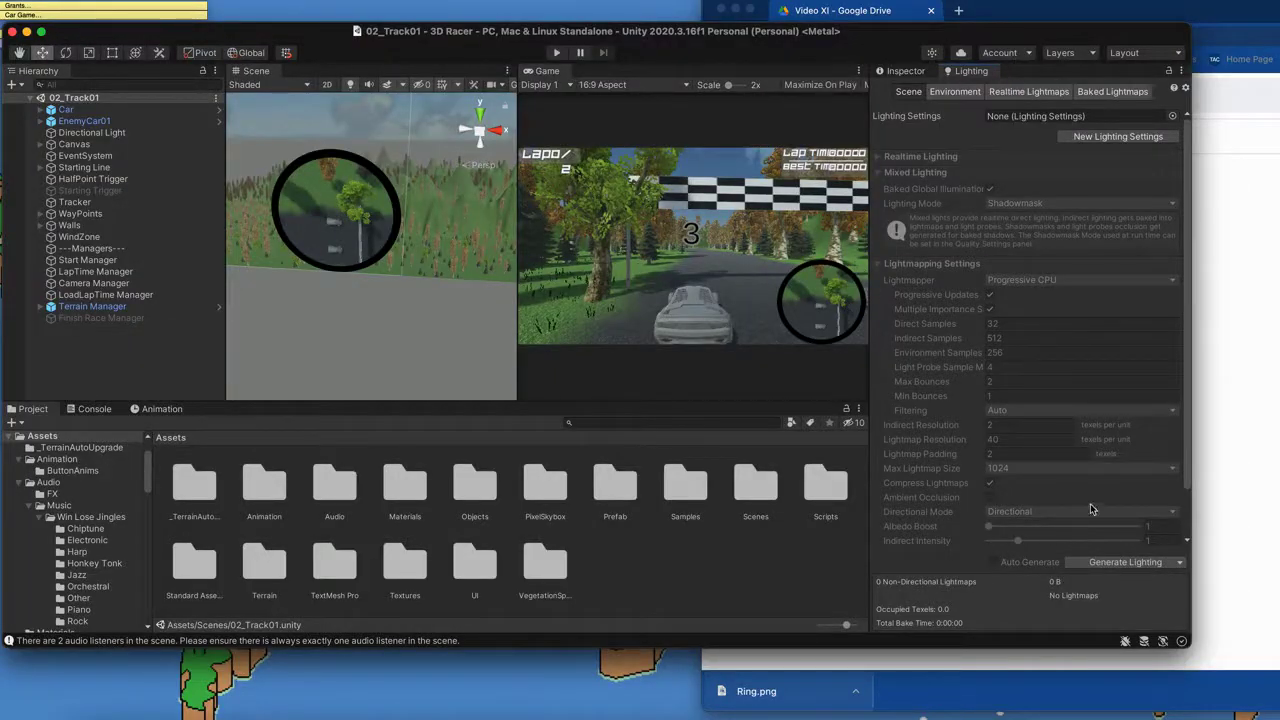
{"action": "left_click", "coordinate": [1110, 562]}
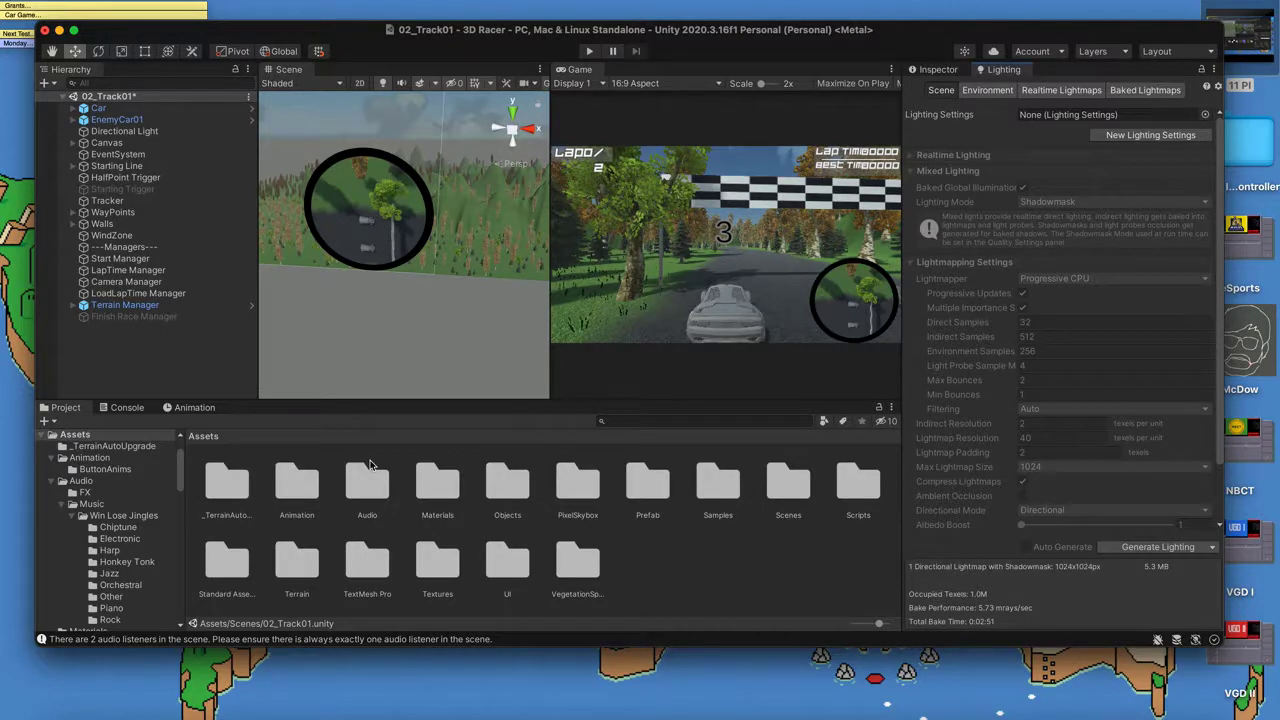
- Go into Scenes, then into the 02_Track01 folder with its baked lighting assets
{"action": "double_click", "coordinate": [789, 484]}
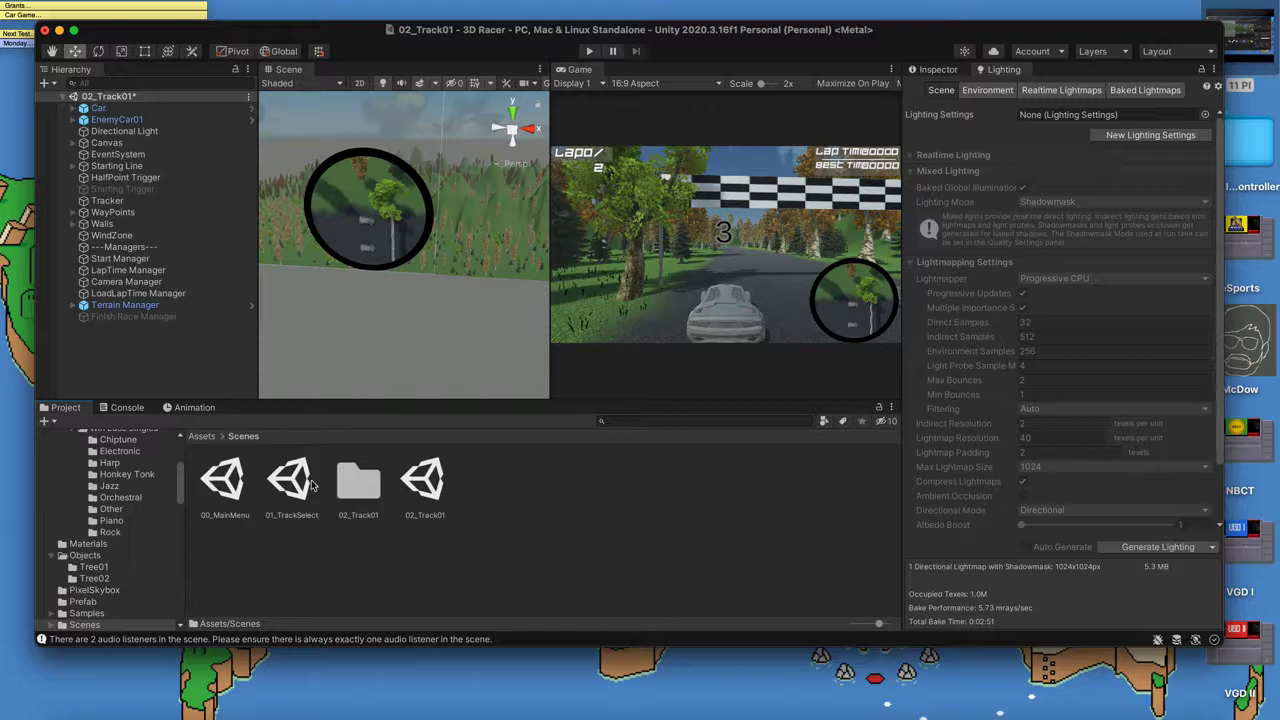
{"action": "left_click", "coordinate": [365, 492]}
{"action": "double_click", "coordinate": [365, 492]}
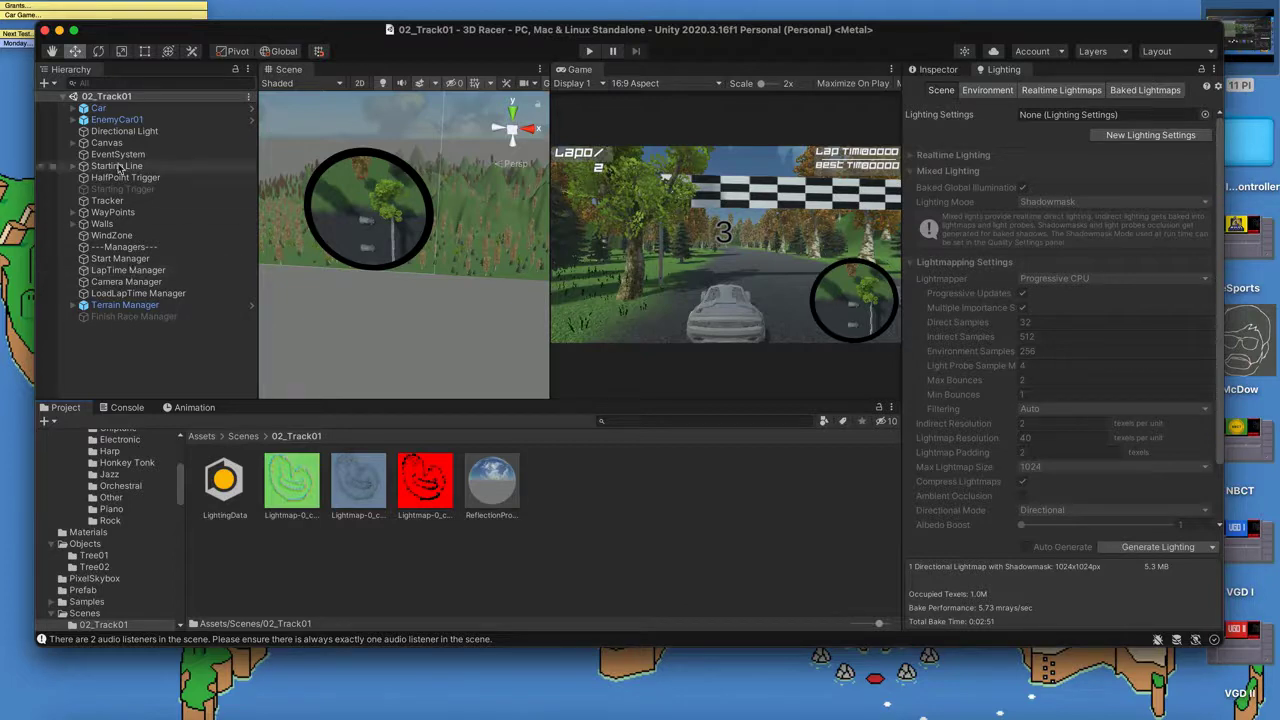
- Shift the Lap Time and Best Time labels and their digit texts to the left
{"action": "left_click", "coordinate": [73, 143]}
{"action": "left_click", "coordinate": [84, 154]}
{"action": "double_click", "coordinate": [130, 166]}
{"action": "left_click_drag", "start_coordinate": [300, 246], "coordinate": [271, 246]}
{"action": "left_click", "coordinate": [425, 233]}
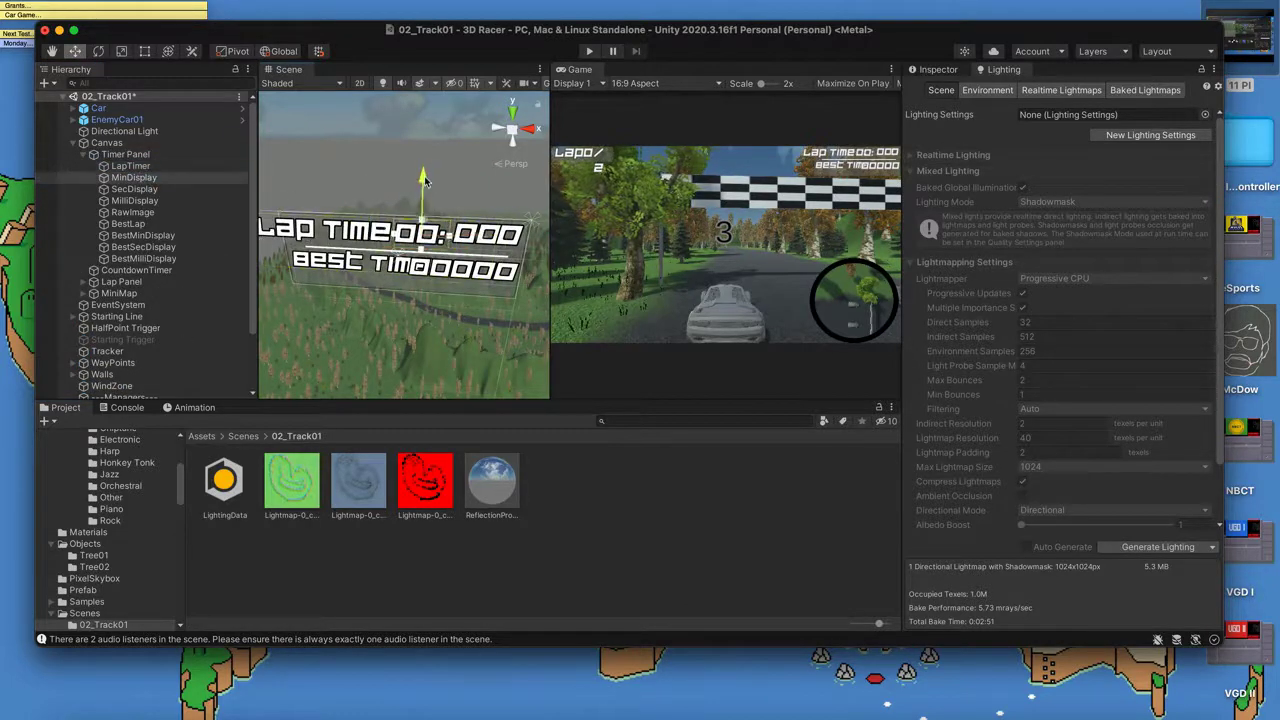
{"action": "left_click", "coordinate": [470, 233]}
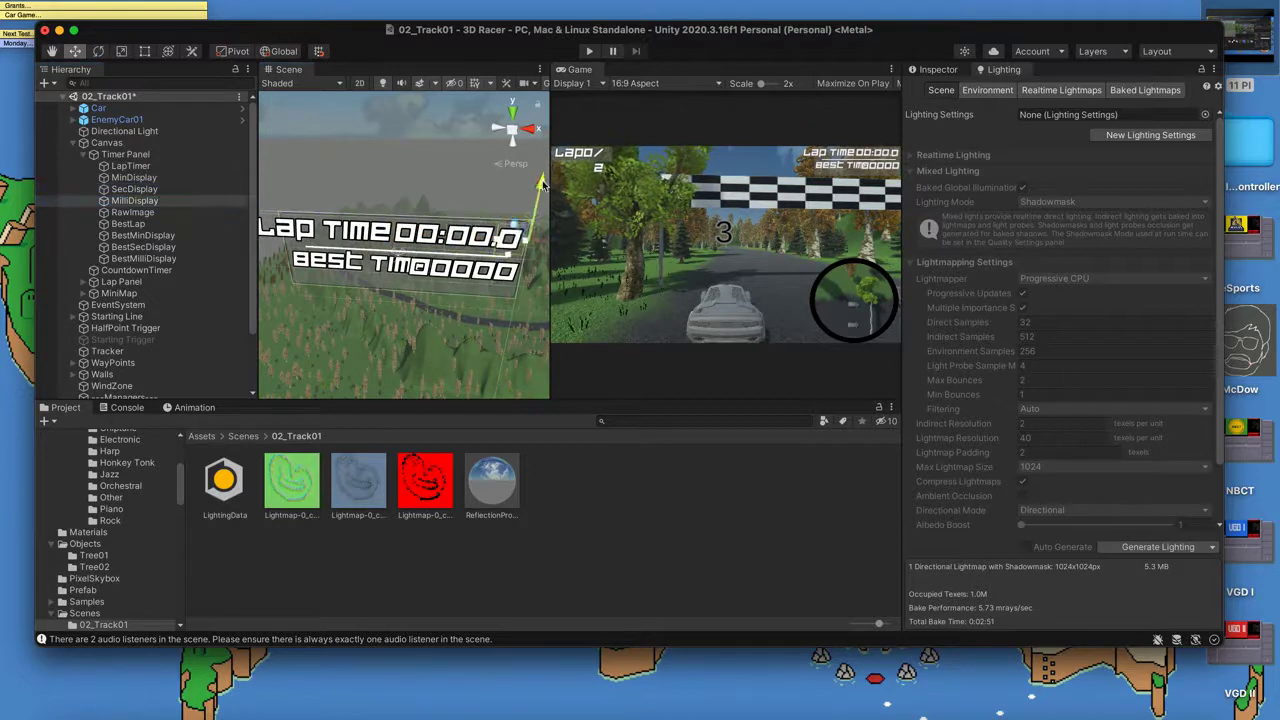
{"action": "scroll", "coordinate": [483, 200], "scroll_direction": "down", "scroll_amount": 2}
{"action": "left_click", "coordinate": [478, 281]}
{"action": "left_click_drag", "start_coordinate": [476, 268], "coordinate": [391, 272]}
{"action": "left_click", "coordinate": [420, 262]}
{"action": "left_click", "coordinate": [476, 266]}
{"action": "left_click", "coordinate": [401, 273]}
{"action": "left_click", "coordinate": [480, 262]}
- Move the timer texts out under Canvas, then regroup them inside Timer Panel
{"action": "left_click", "coordinate": [130, 166], "text": "shift"}
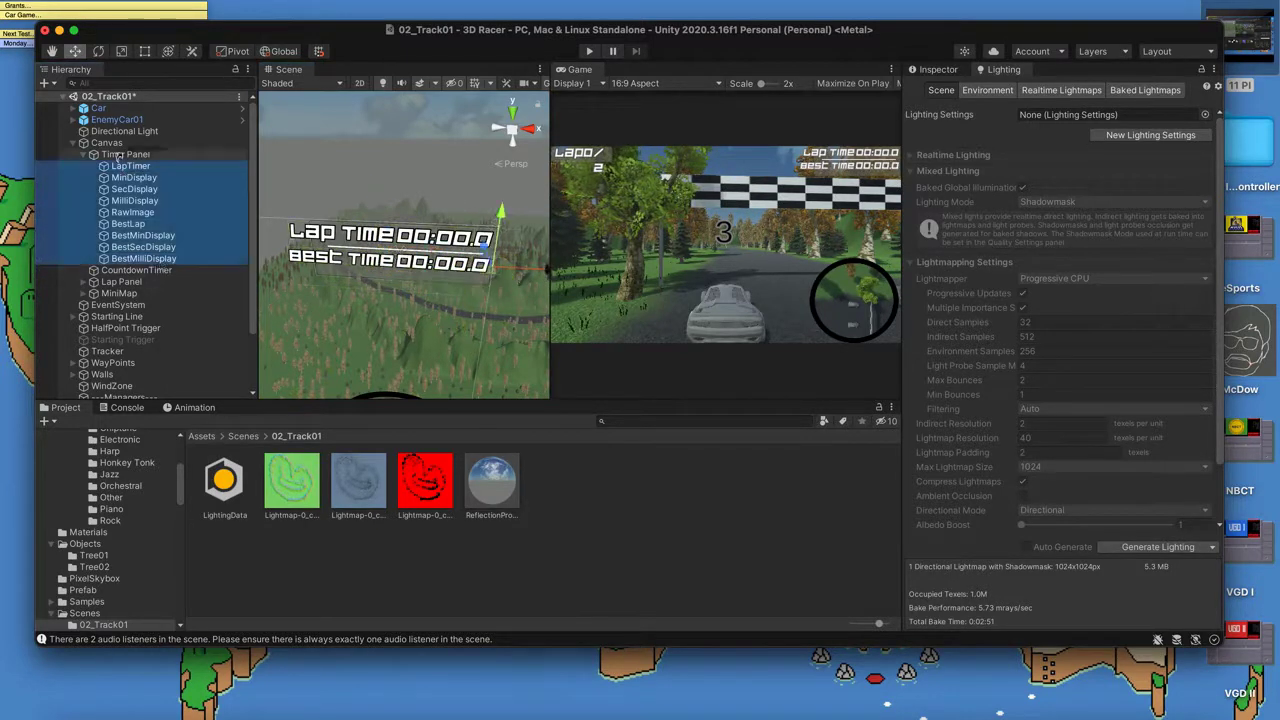
{"action": "left_click_drag", "start_coordinate": [130, 166], "coordinate": [120, 150]}
{"action": "left_click", "coordinate": [122, 259]}
{"action": "left_click", "coordinate": [120, 154]}
{"action": "left_click", "coordinate": [133, 247], "text": "shift"}
{"action": "left_click_drag", "start_coordinate": [133, 247], "coordinate": [125, 259]}
- Widen the LapTimer text box to the right with the Rect tool
{"action": "left_click", "coordinate": [93, 177]}
{"action": "left_click", "coordinate": [130, 189]}
{"action": "double_click", "coordinate": [150, 212]}
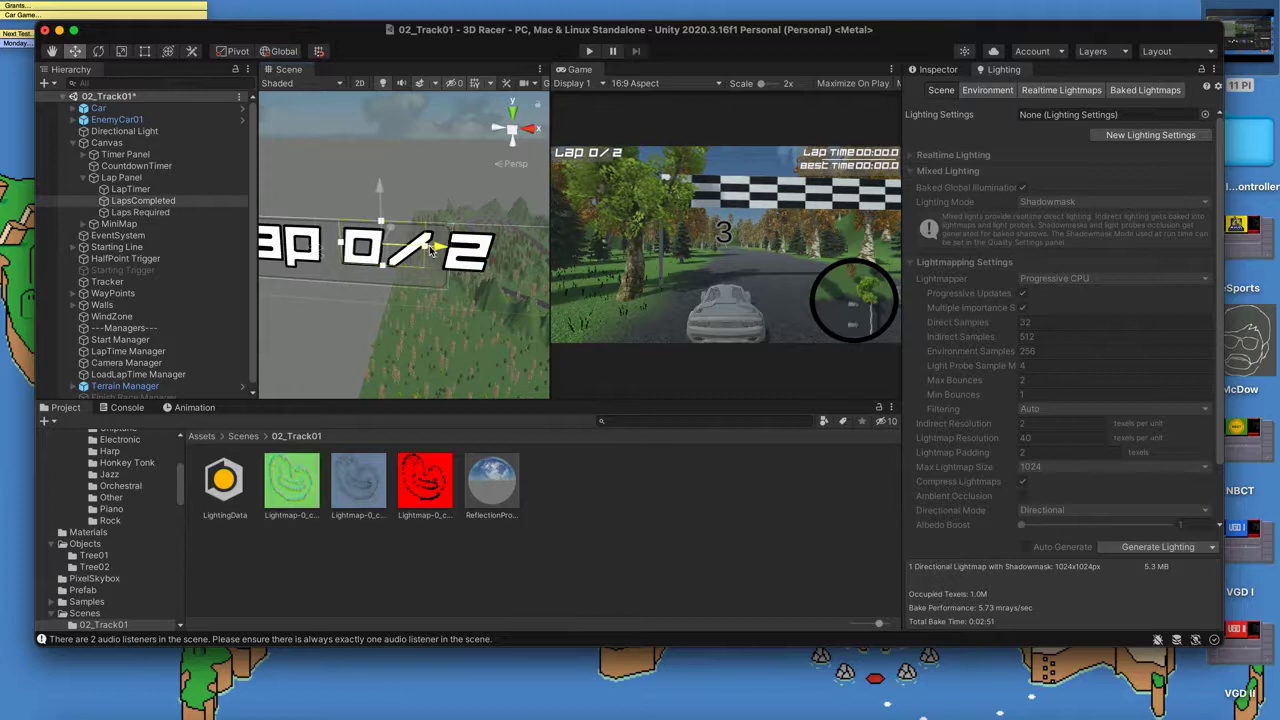
{"action": "left_click", "coordinate": [140, 189]}
{"action": "key", "text": "super+z"}
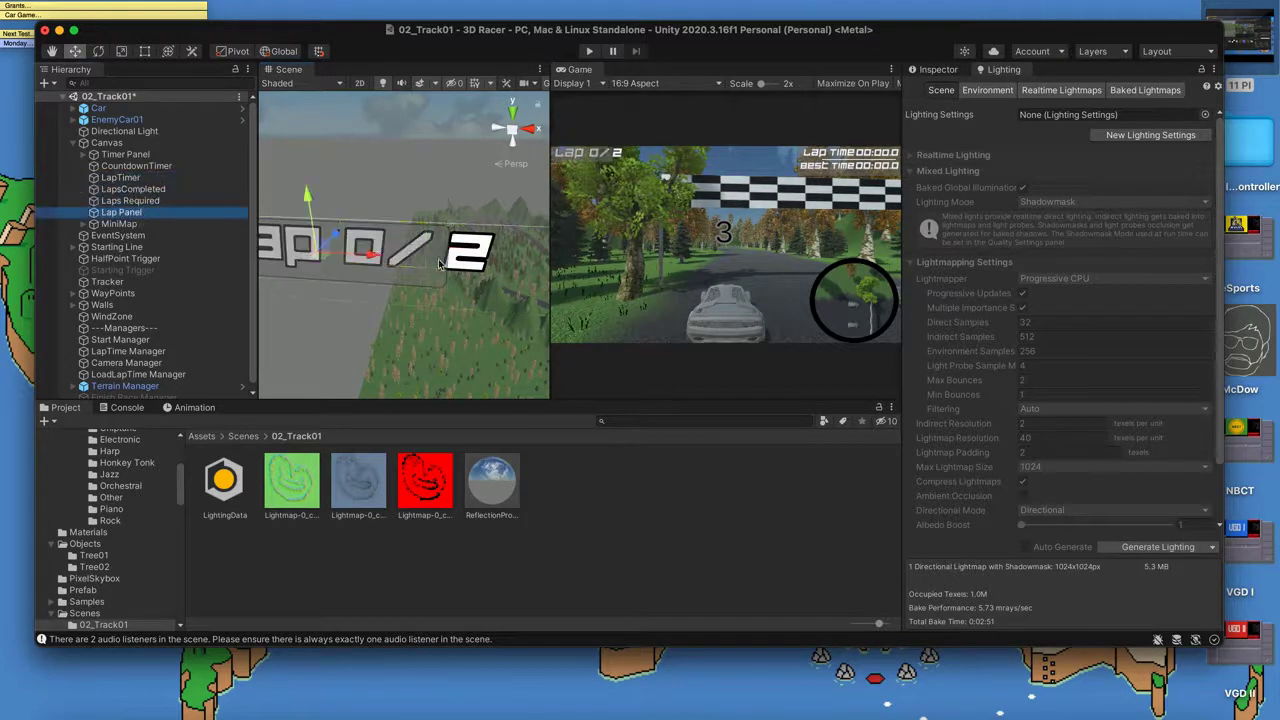
{"action": "left_click", "coordinate": [144, 51]}
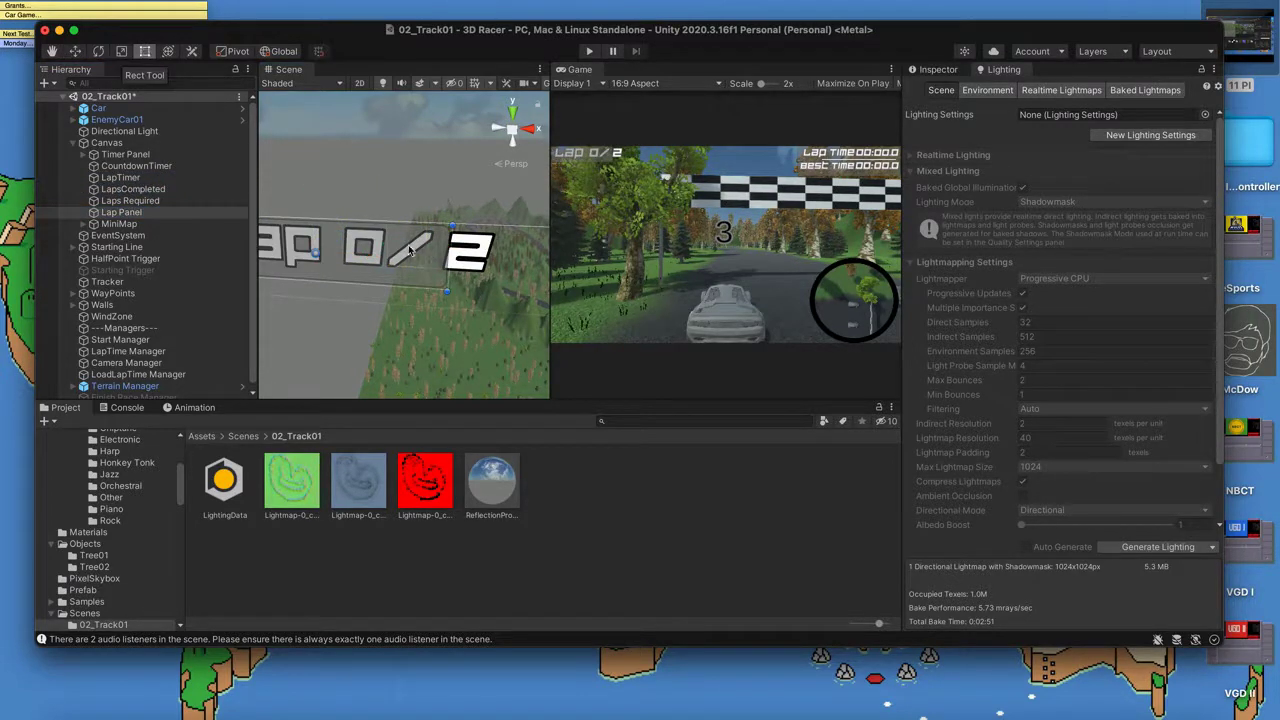
{"action": "left_click_drag", "start_coordinate": [426, 268], "coordinate": [426, 272]}
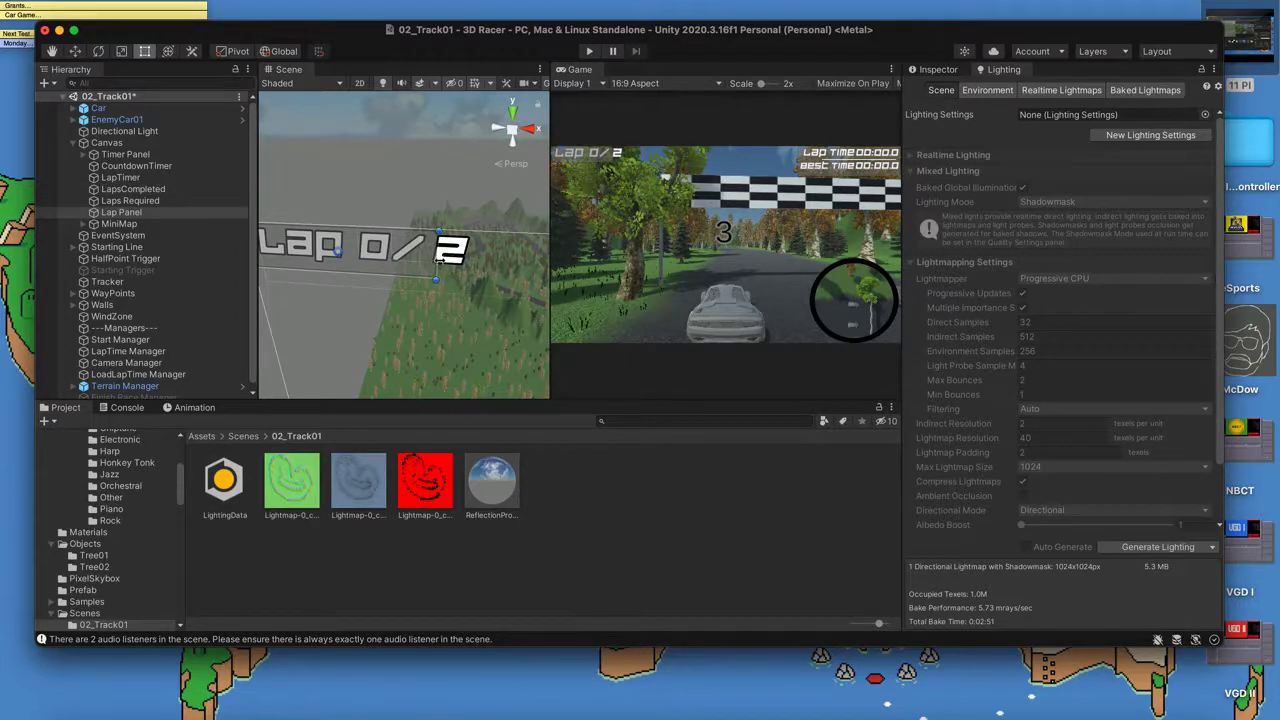
{"action": "left_click_drag", "start_coordinate": [437, 267], "coordinate": [476, 259]}
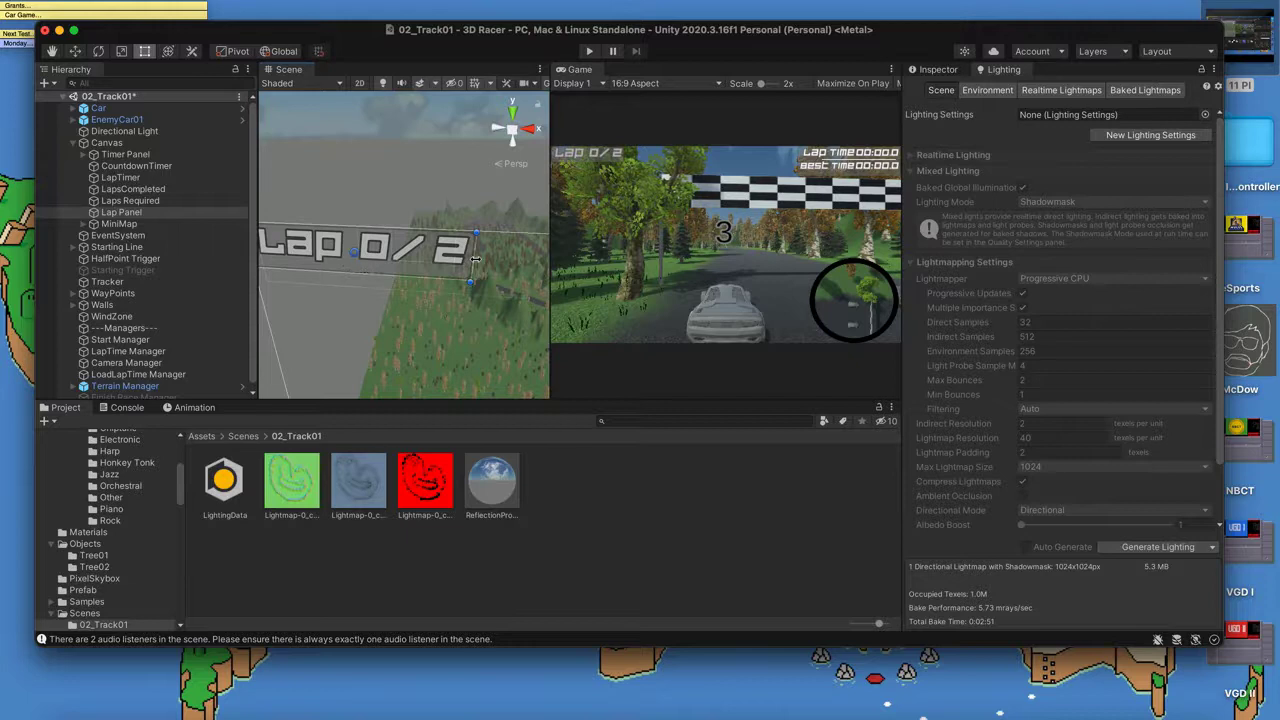
- Parent LapTimer, LapsCompleted and Laps Required under Lap Panel, then collapse it
{"action": "left_click", "coordinate": [140, 212]}
{"action": "left_click", "coordinate": [138, 178]}
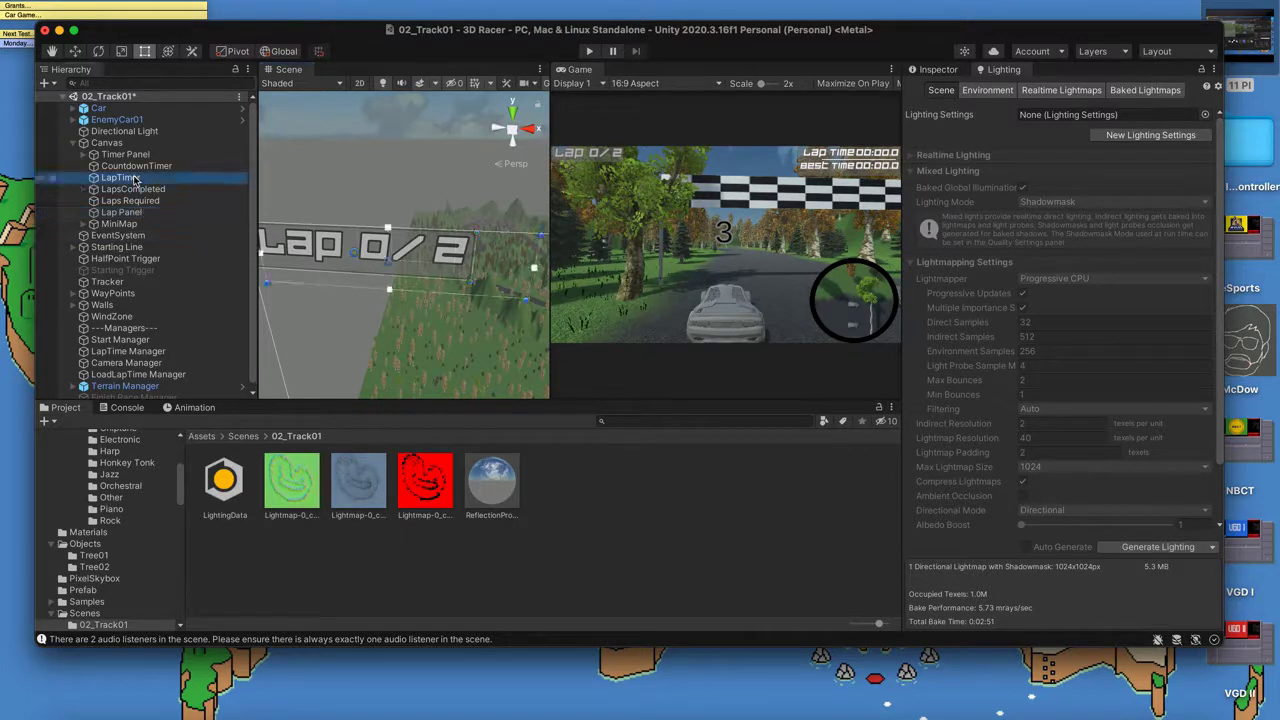
{"action": "left_click", "coordinate": [138, 201], "text": "shift"}
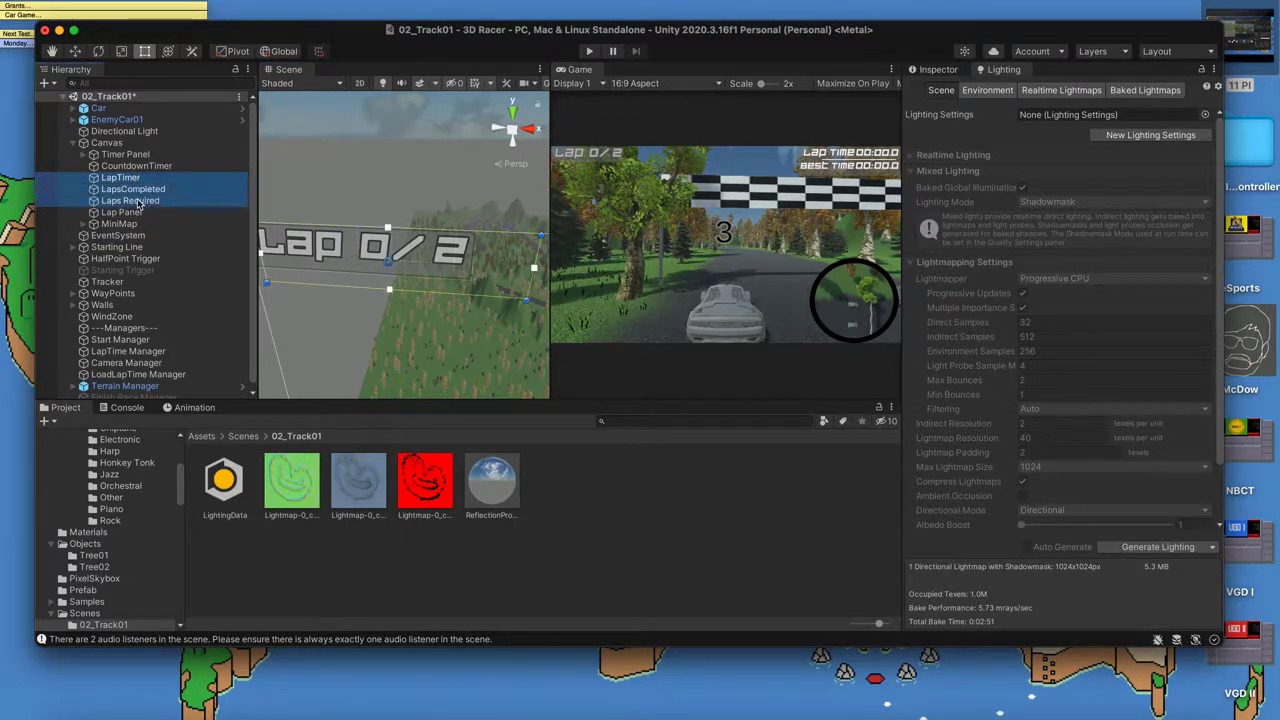
{"action": "left_click_drag", "start_coordinate": [118, 196], "coordinate": [124, 213]}
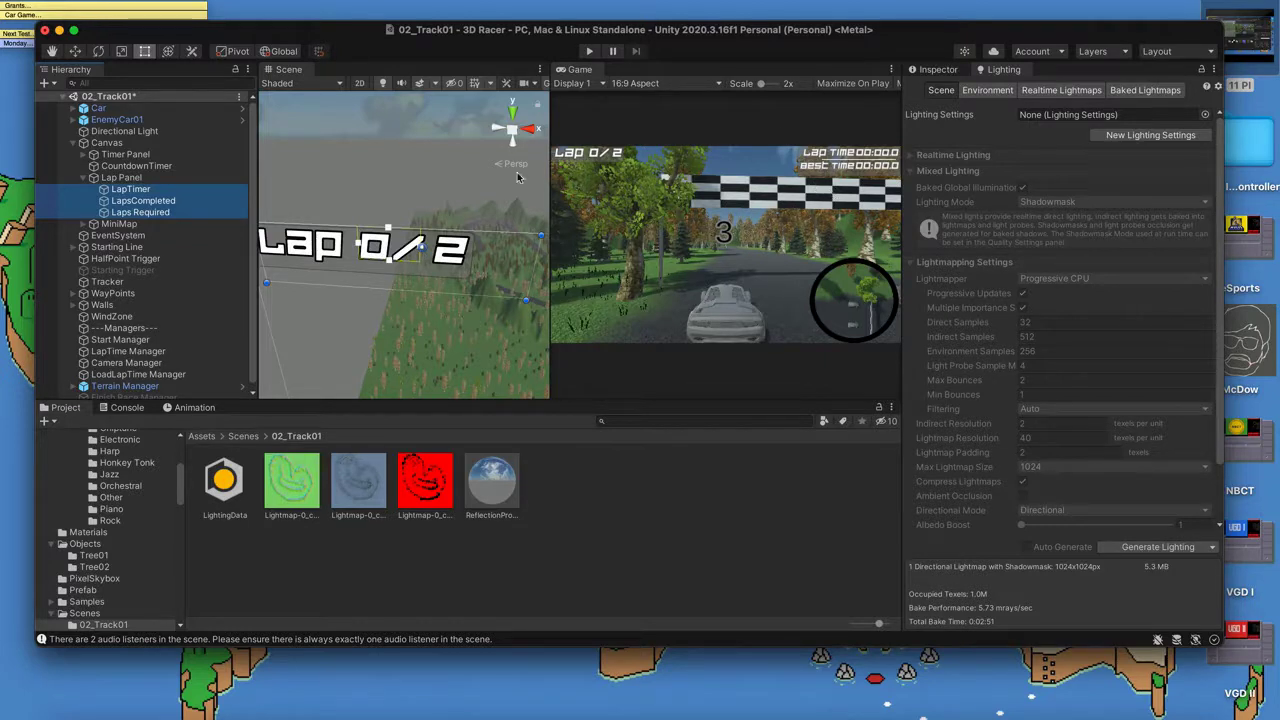
{"action": "left_click", "coordinate": [84, 179]}
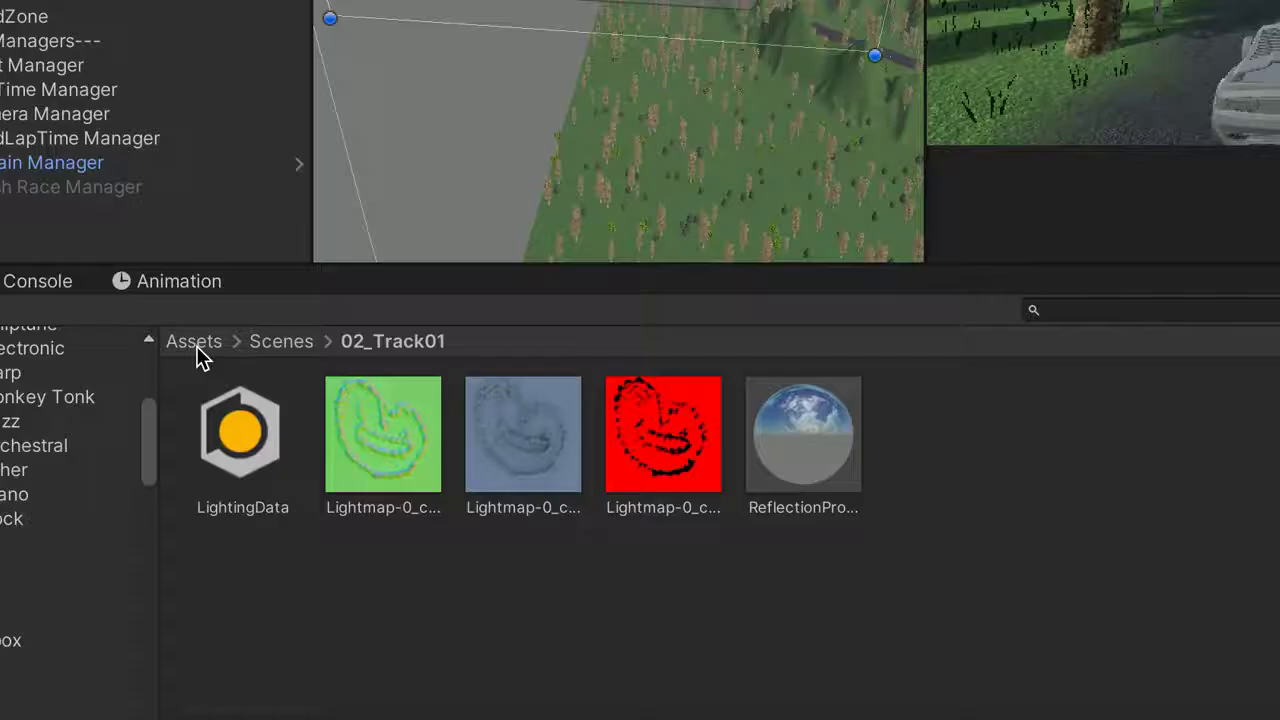
- Duplicate the 02_Track01 scene asset in the Scenes folder with Cmd+D
{"action": "left_click", "coordinate": [267, 343]}
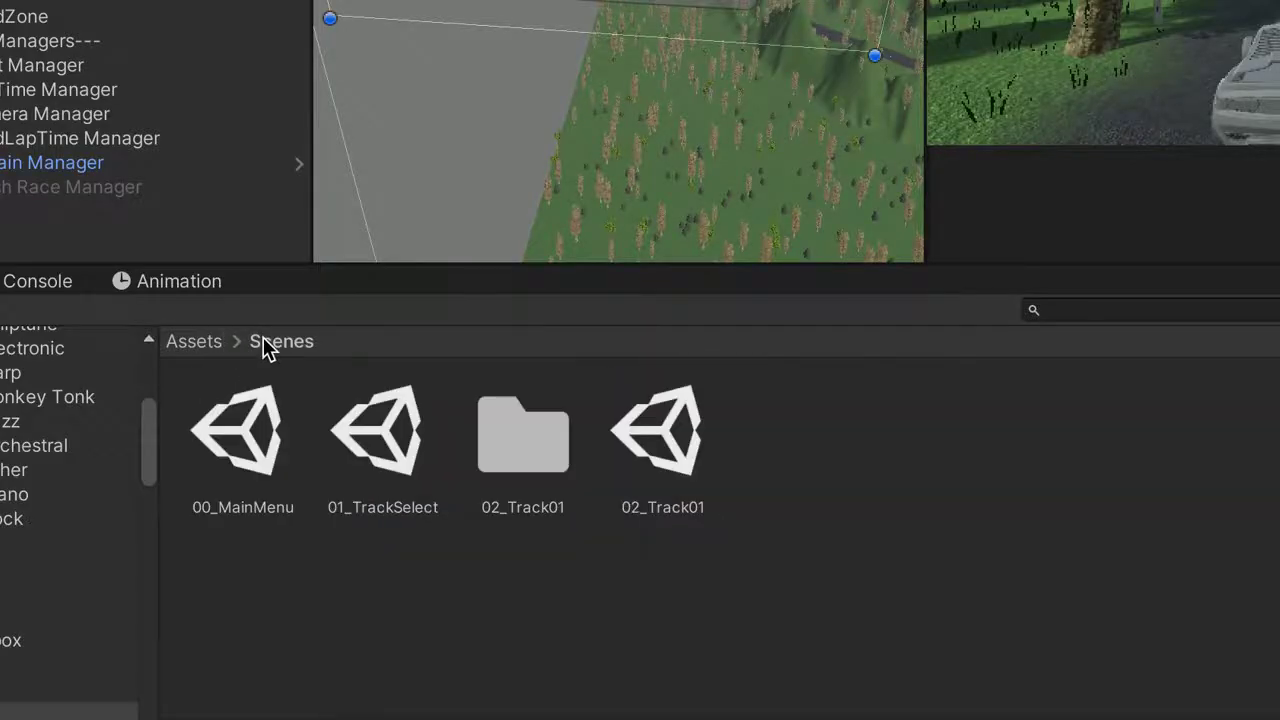
{"action": "left_click", "coordinate": [698, 465]}
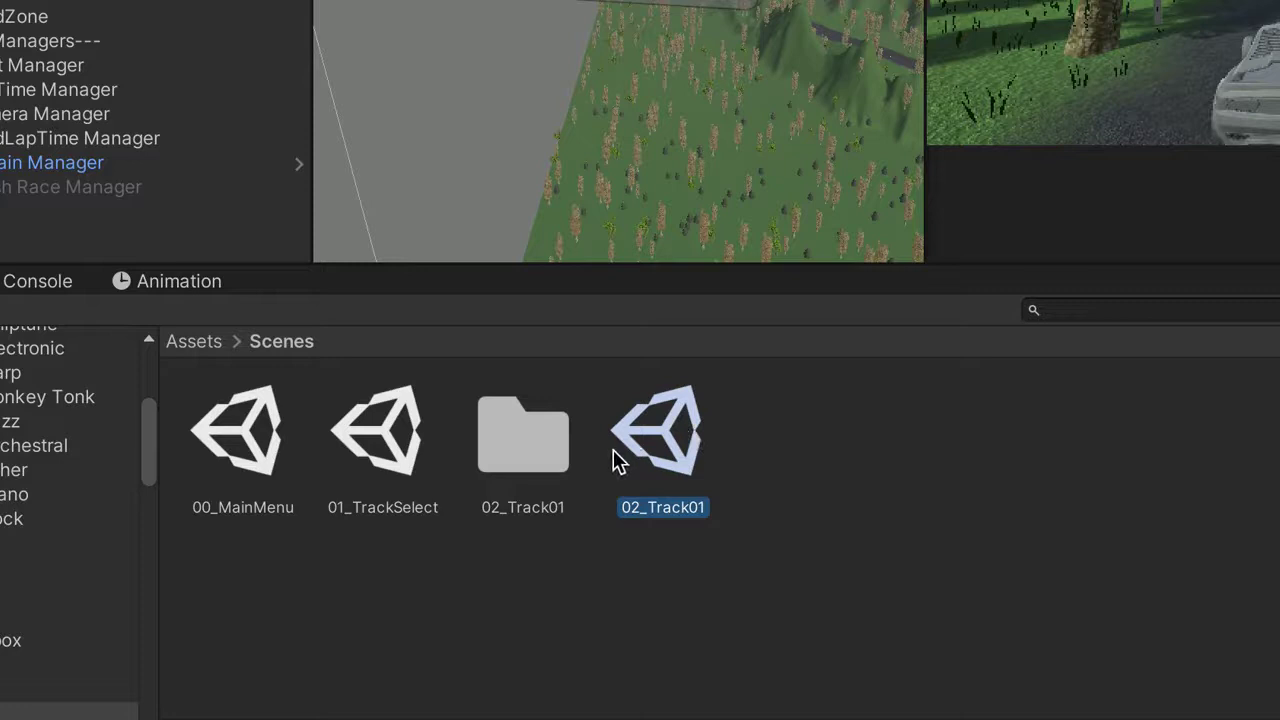
{"action": "right_click", "coordinate": [662, 433]}
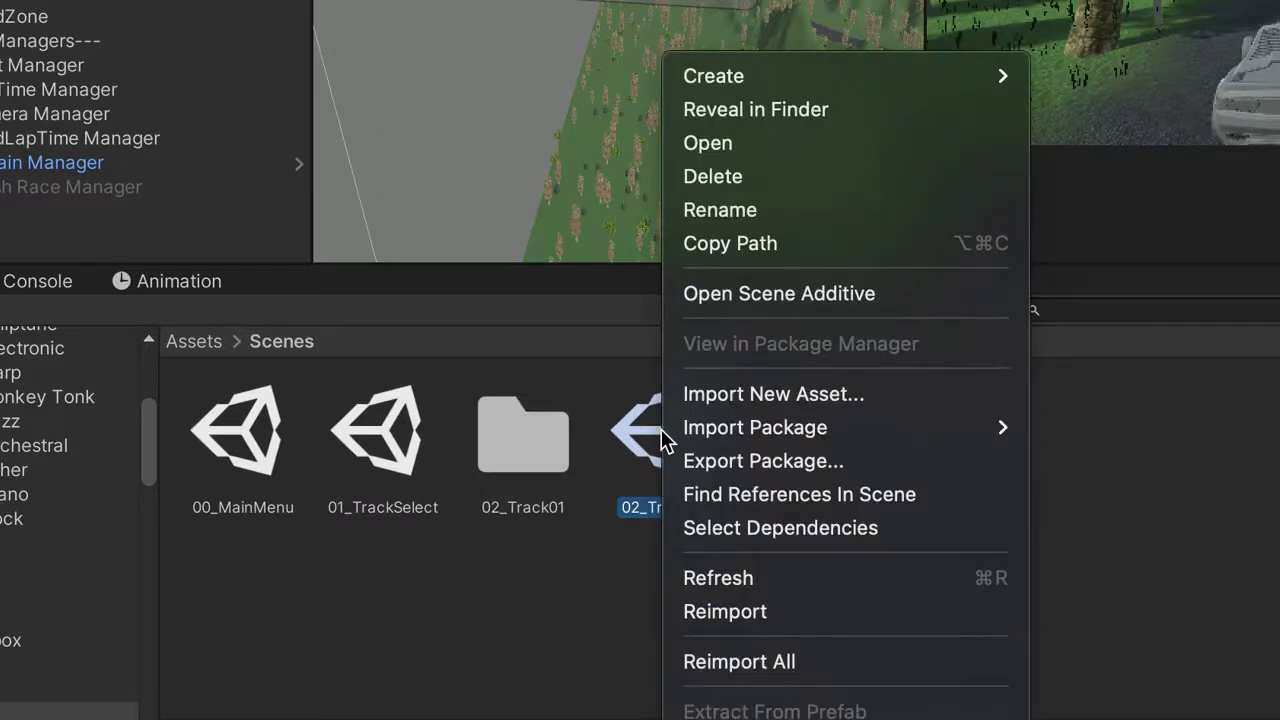
{"action": "left_click", "coordinate": [1266, 549]}
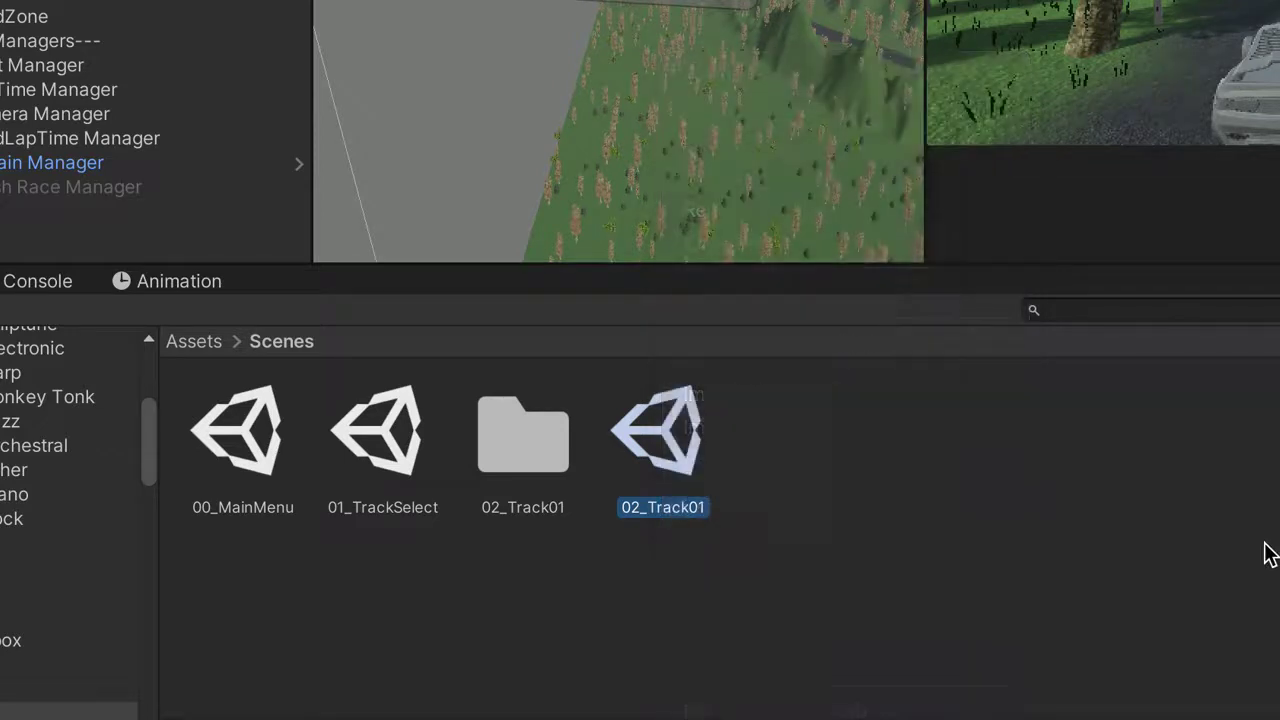
{"action": "key", "text": "super+d"}
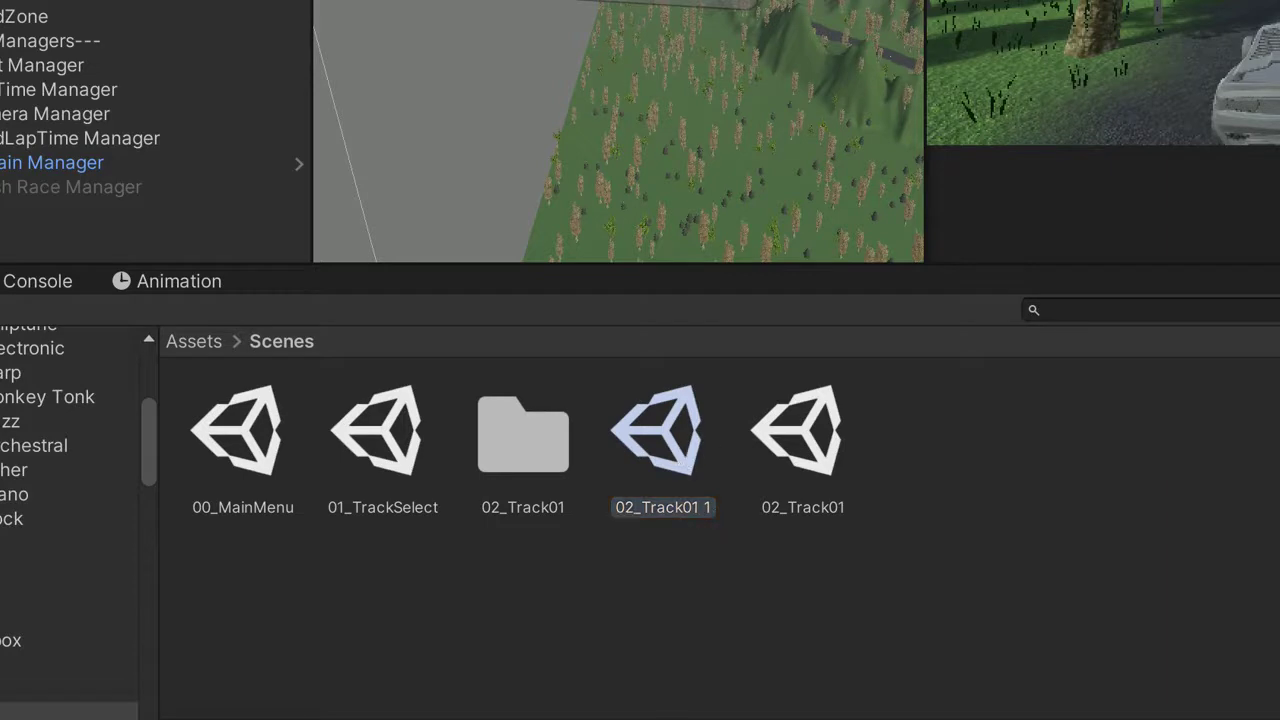
- Rename the copied scene to 03_Track02 and open it
{"action": "right_click", "coordinate": [674, 432]}
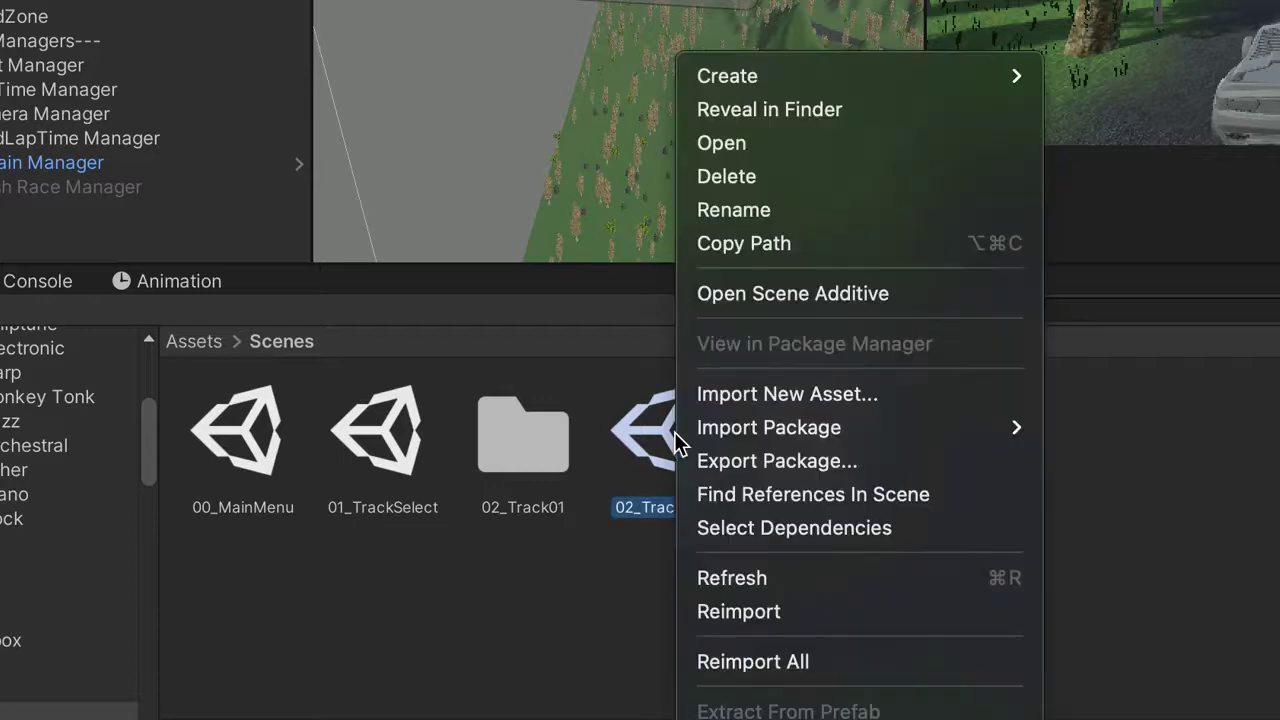
{"action": "left_click", "coordinate": [777, 214]}
{"action": "key", "text": "End"}
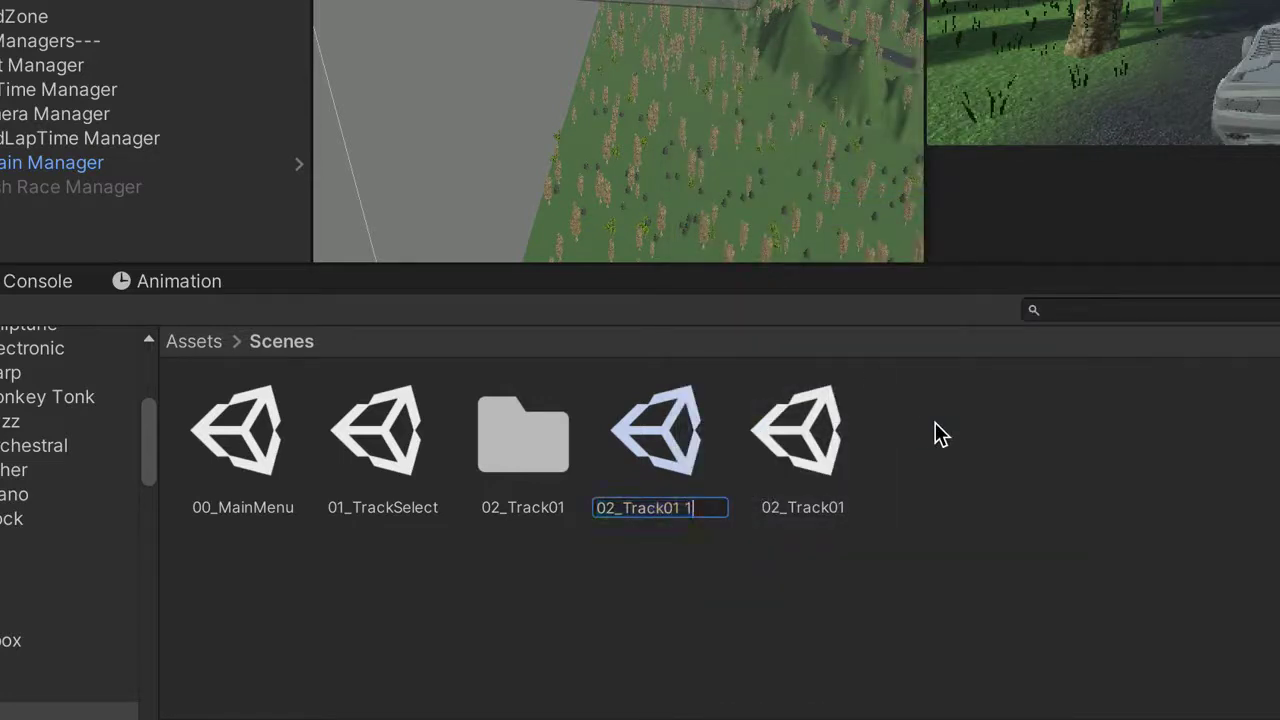
{"action": "left_click", "coordinate": [619, 512]}
{"action": "key", "text": "BackSpace"}
{"action": "type", "text": "3"}
{"action": "type", "text": "2"}
{"action": "key", "text": "Return"}
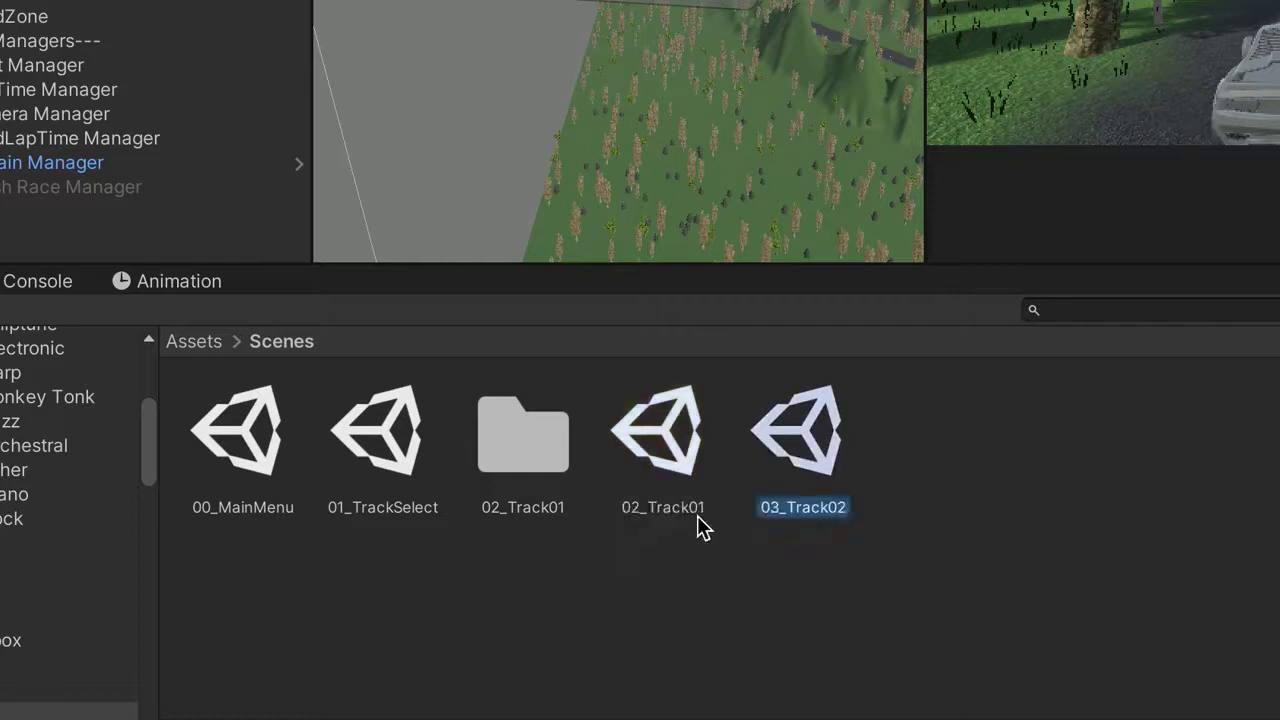
{"action": "left_click", "coordinate": [874, 600]}
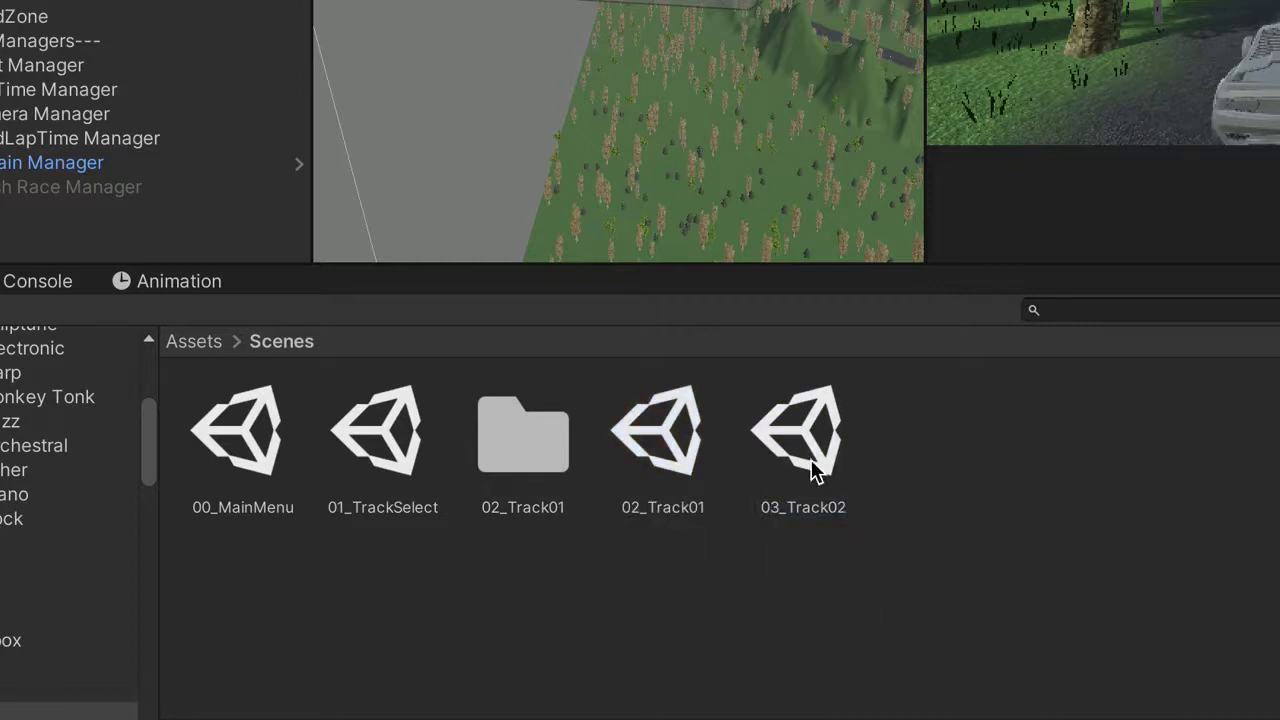
{"action": "double_click", "coordinate": [805, 440]}
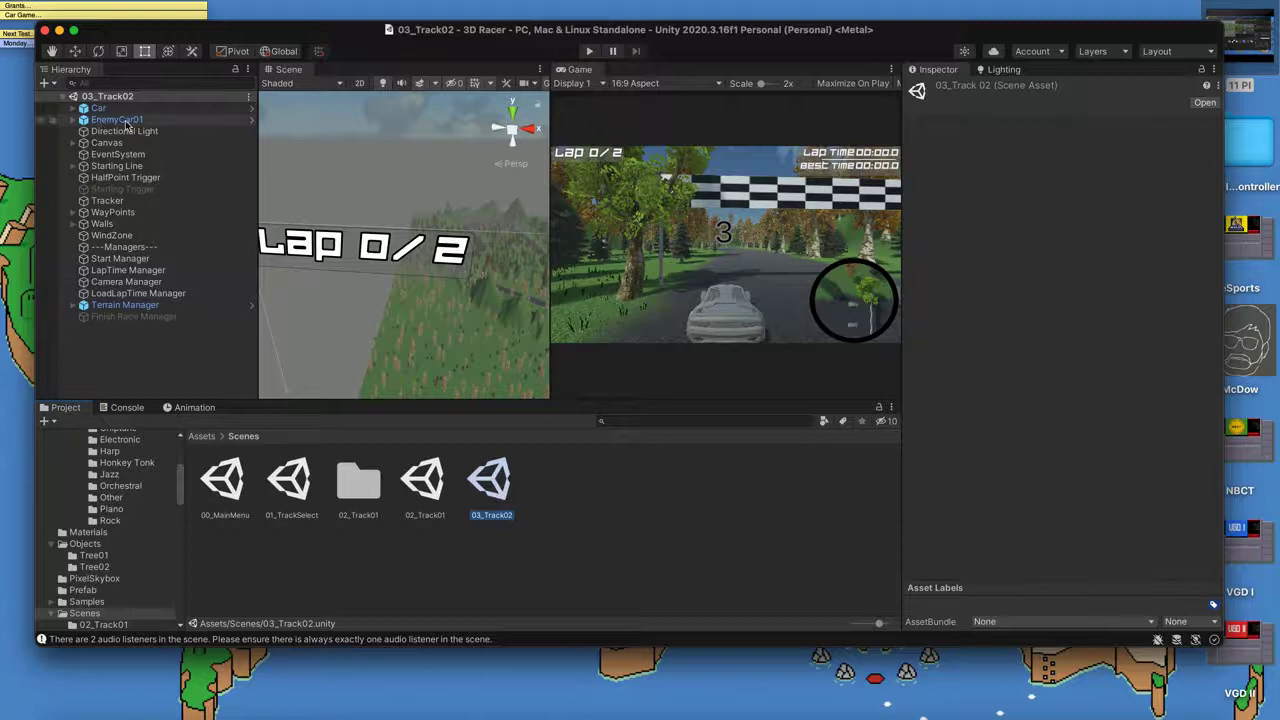
- Expand Terrain Manager and frame its Terrain child in the scene view
{"action": "scroll", "coordinate": [404, 294], "scroll_direction": "down", "scroll_amount": 3}
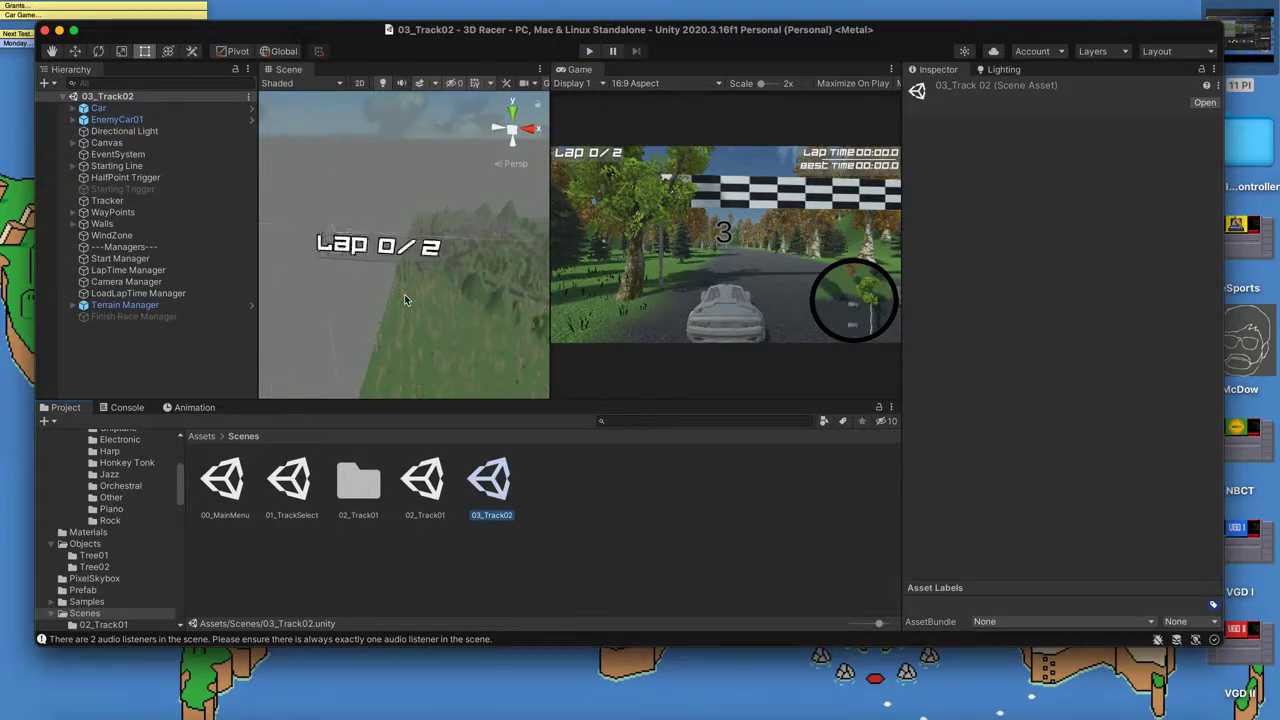
{"action": "scroll", "coordinate": [405, 299], "scroll_direction": "down", "scroll_amount": 1}
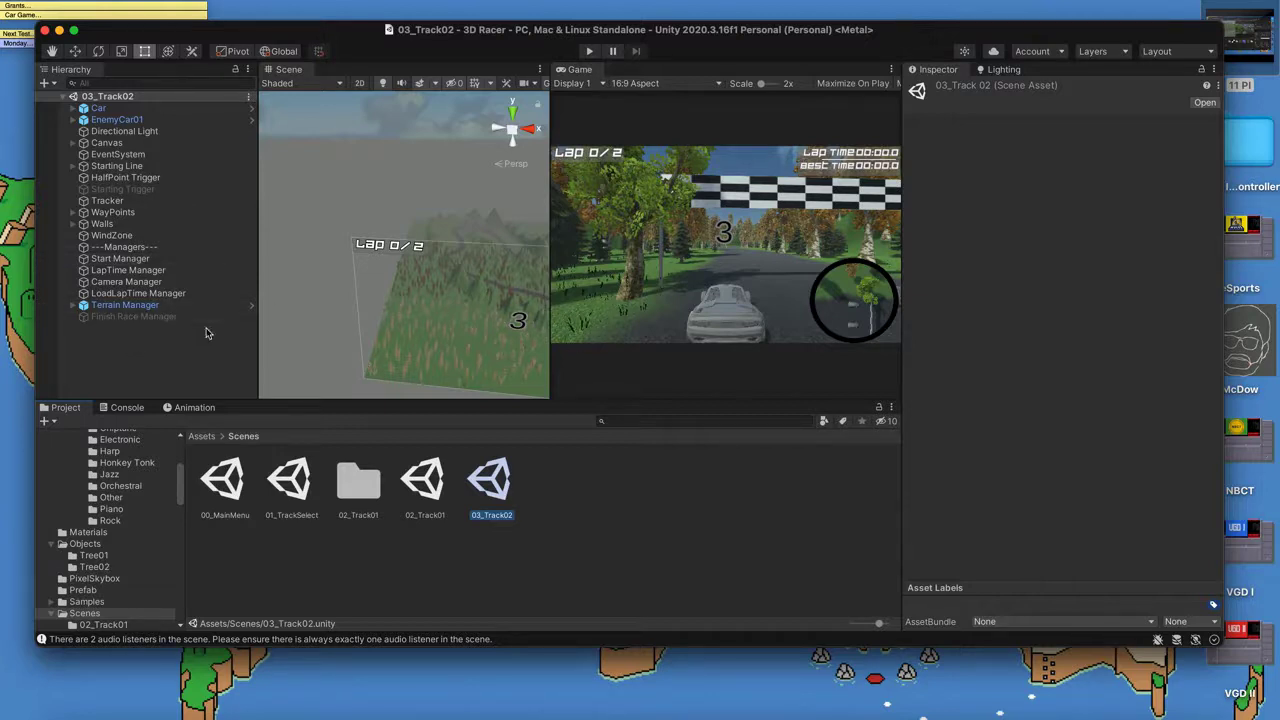
{"action": "left_click", "coordinate": [120, 305]}
{"action": "left_click", "coordinate": [73, 305]}
{"action": "left_click", "coordinate": [137, 319]}
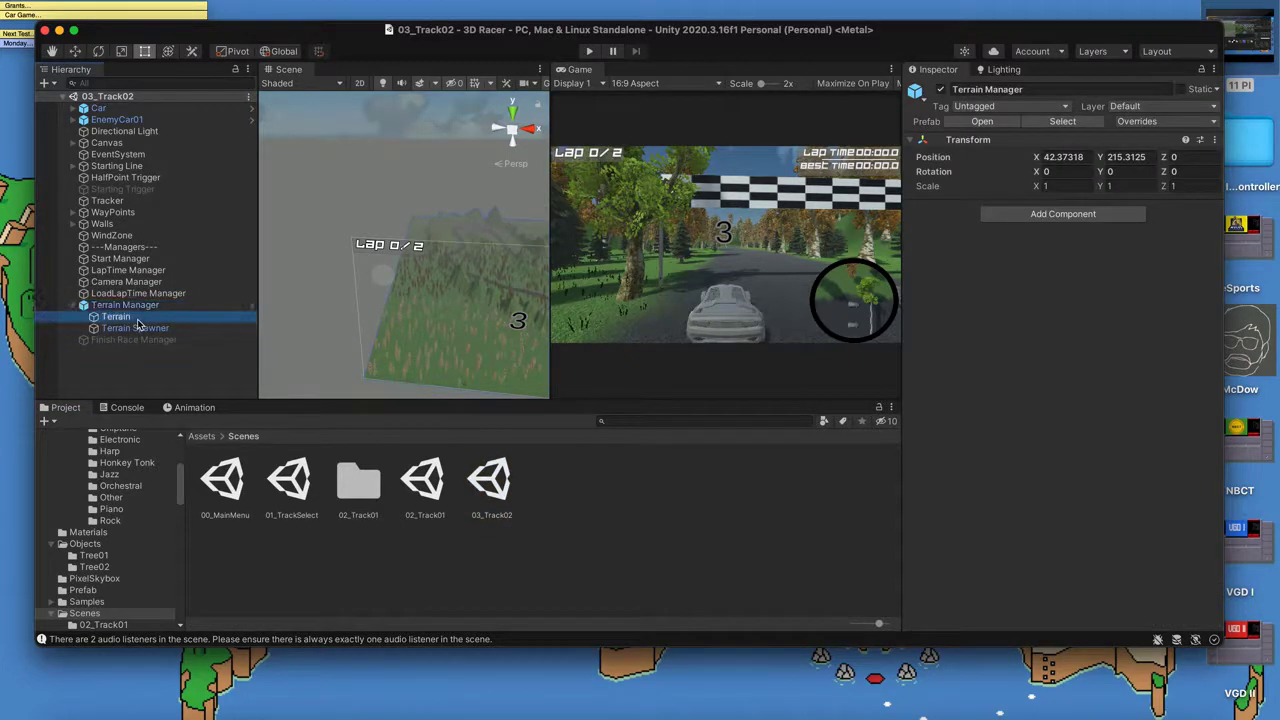
{"action": "double_click", "coordinate": [139, 319]}
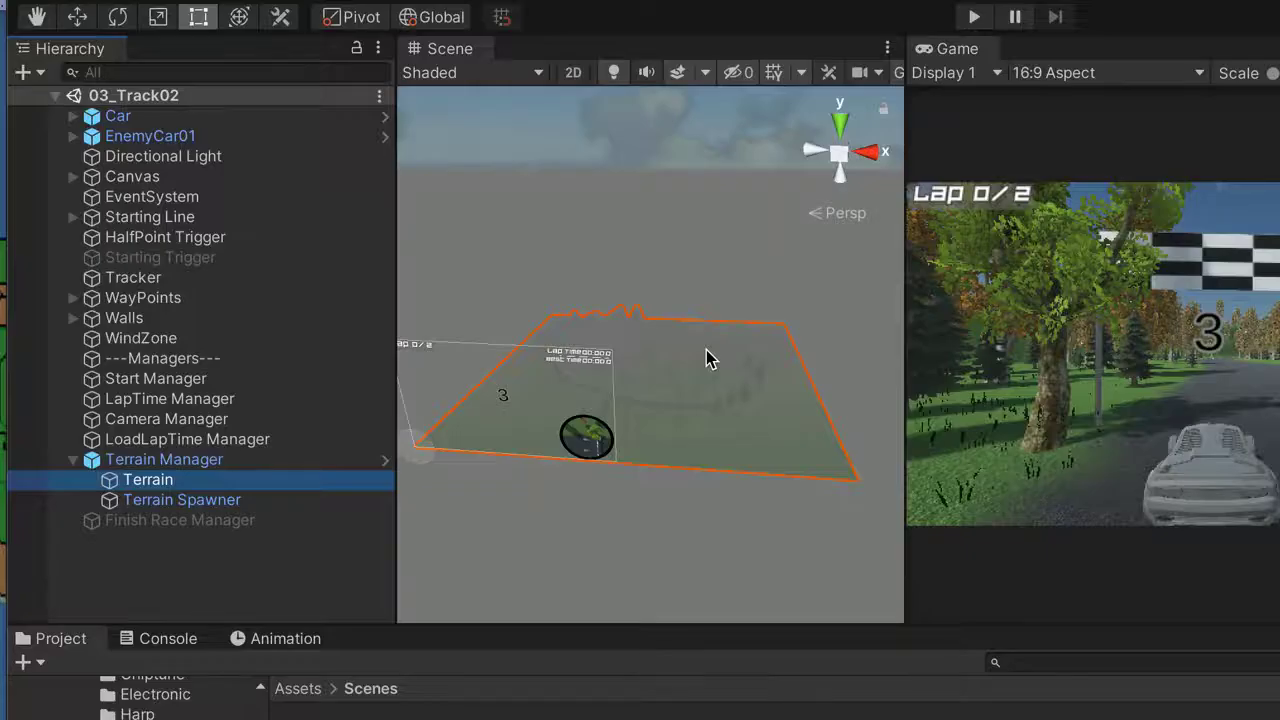
- Delete Terrain Manager together with its terrain children
{"action": "left_click", "coordinate": [133, 463]}
{"action": "left_click", "coordinate": [143, 480]}
{"action": "left_click", "coordinate": [140, 463]}
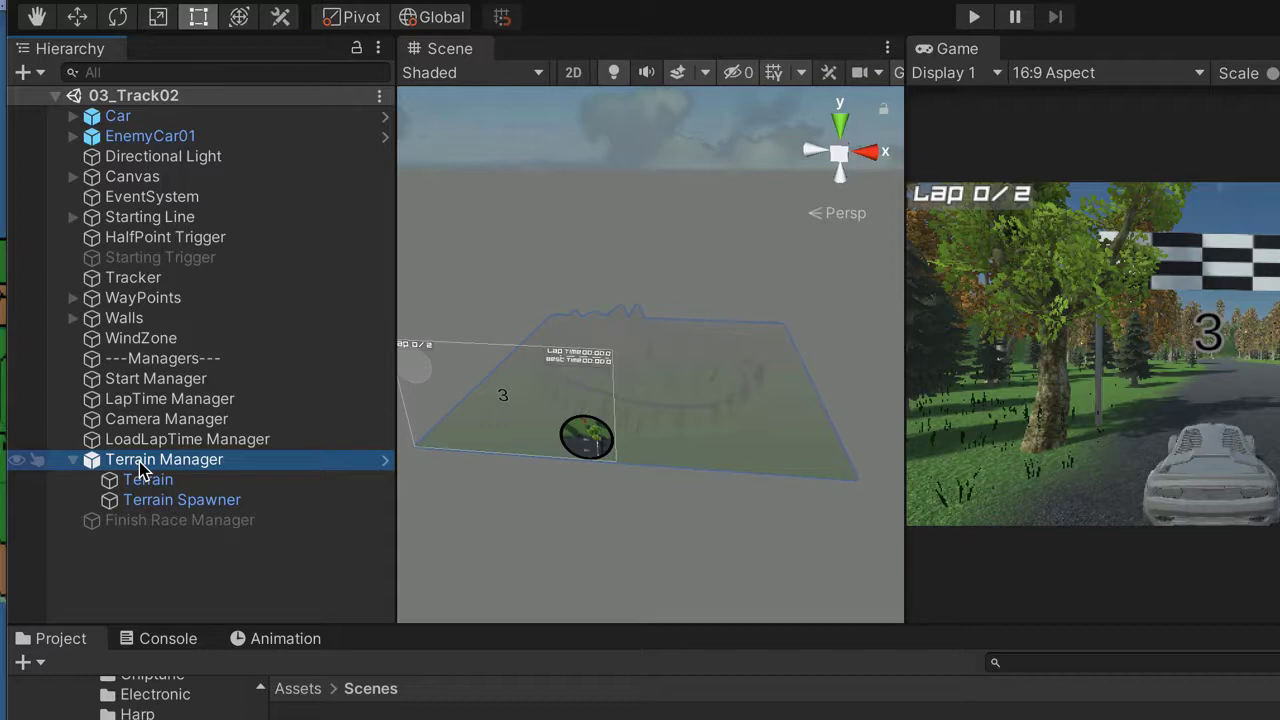
{"action": "right_click", "coordinate": [141, 470]}
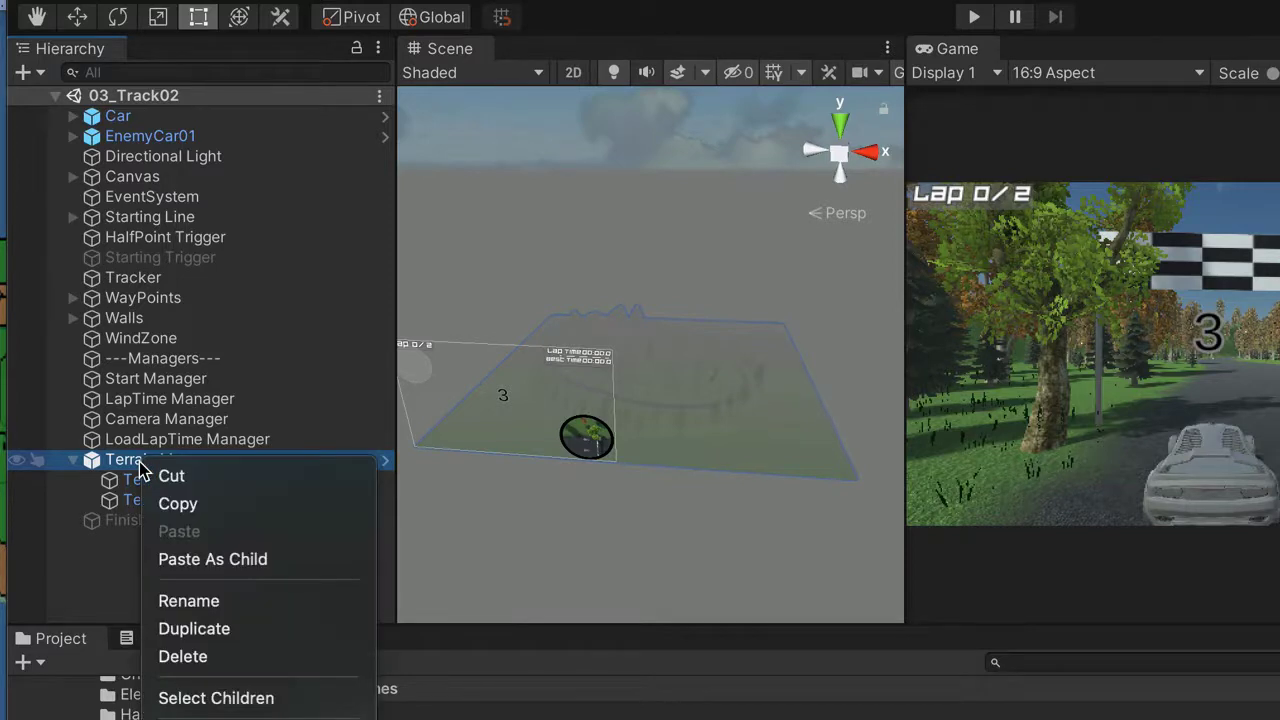
{"action": "left_click", "coordinate": [190, 657]}
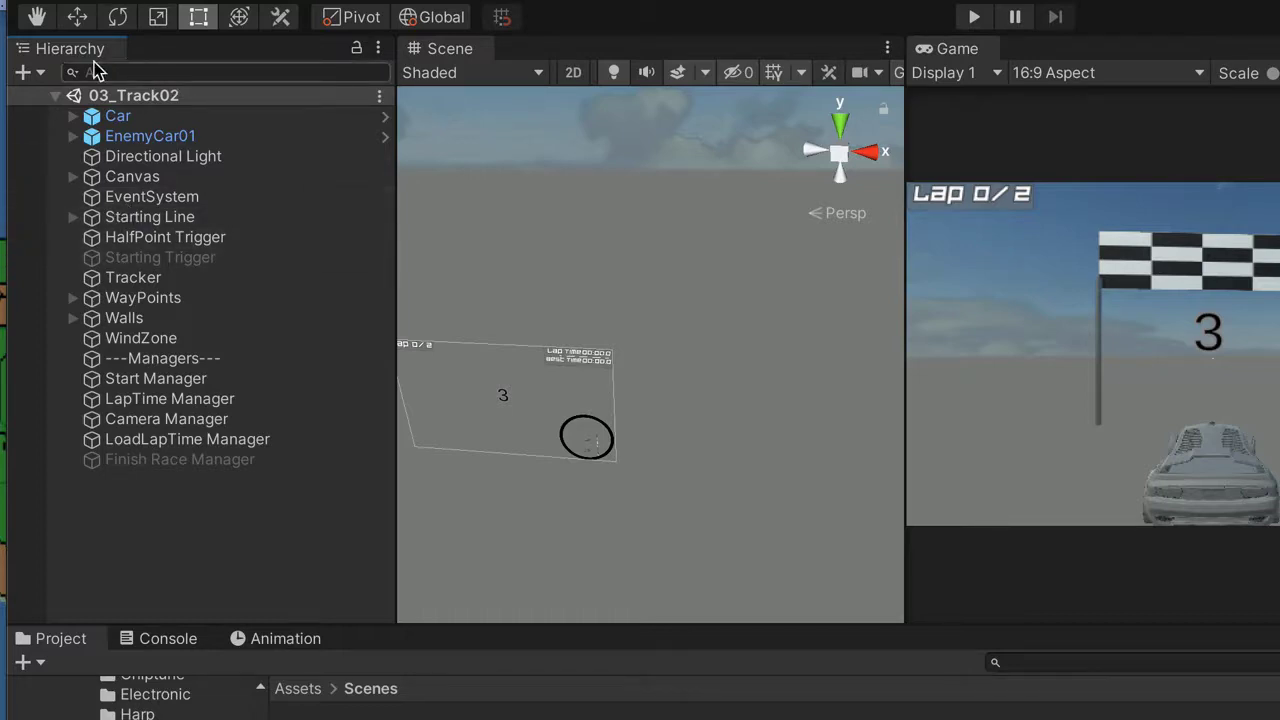
{"action": "left_click", "coordinate": [22, 73]}
- Create a new Terrain and an empty object named TerrainManager above it
{"action": "mouse_move", "coordinate": [91, 179]}
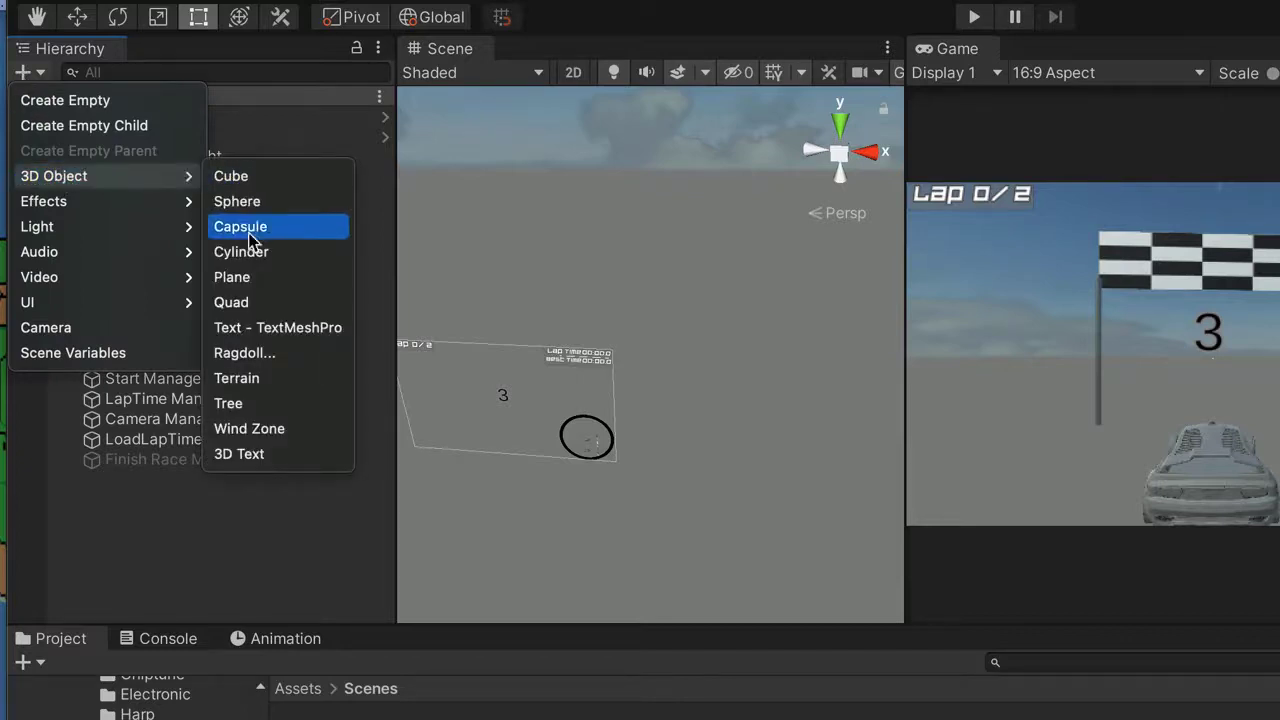
{"action": "left_click", "coordinate": [266, 385]}
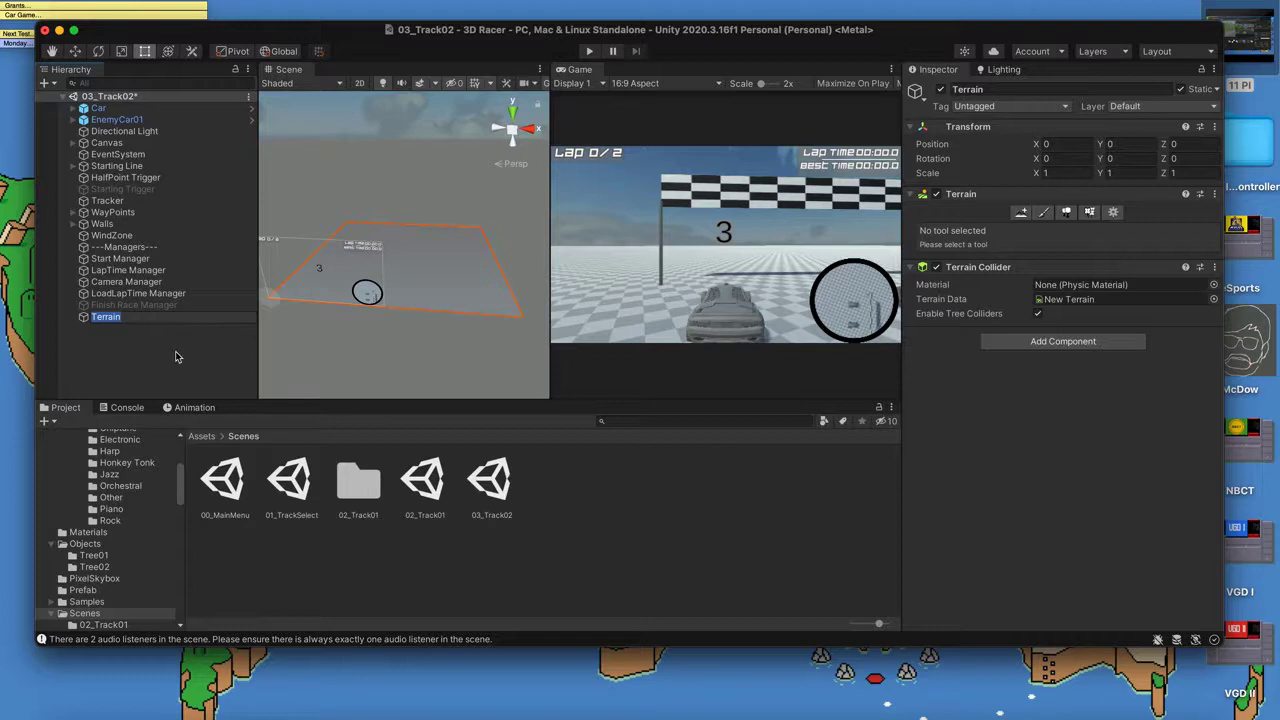
{"action": "key", "text": "Return"}
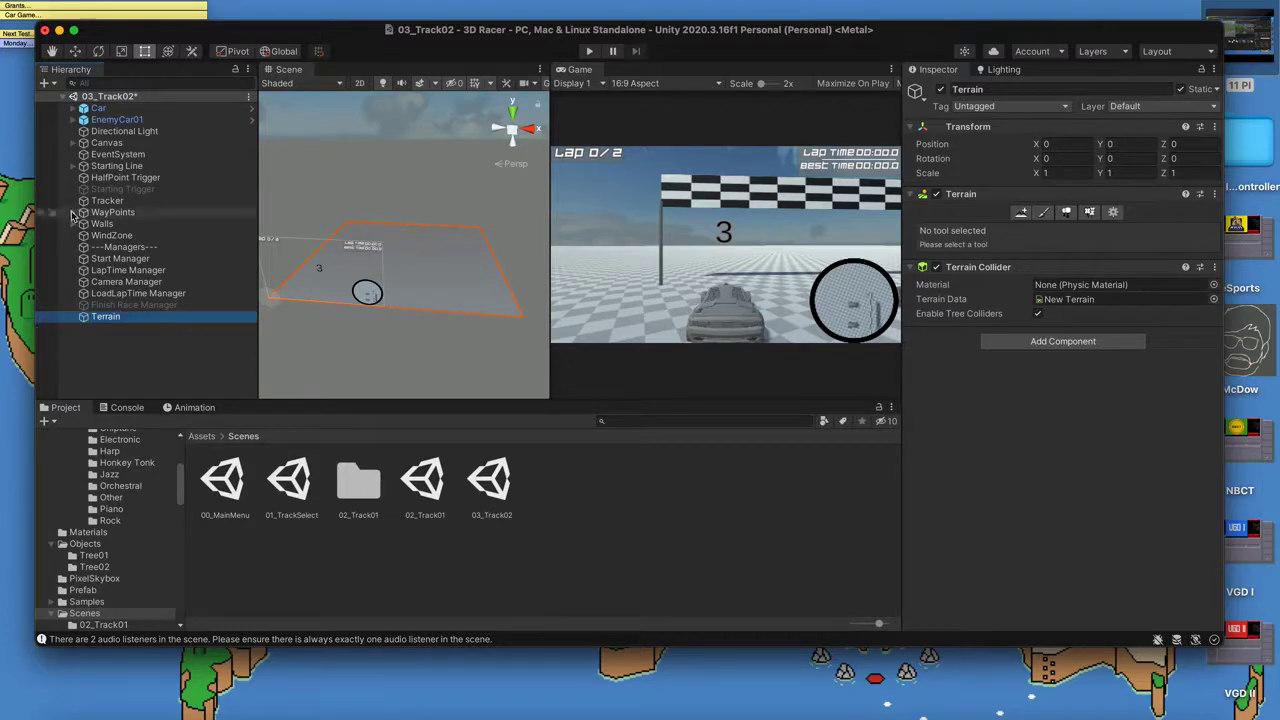
{"action": "left_click", "coordinate": [45, 83]}
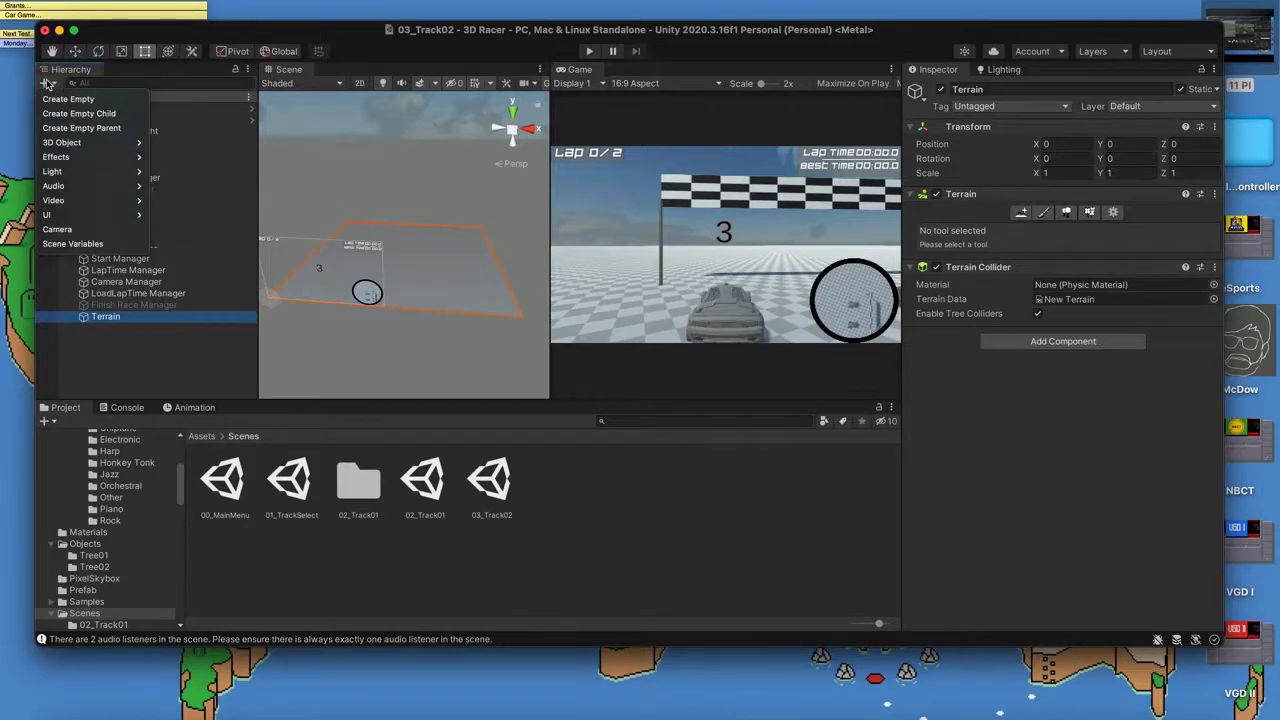
{"action": "left_click", "coordinate": [68, 99]}
{"action": "type", "text": "T"}
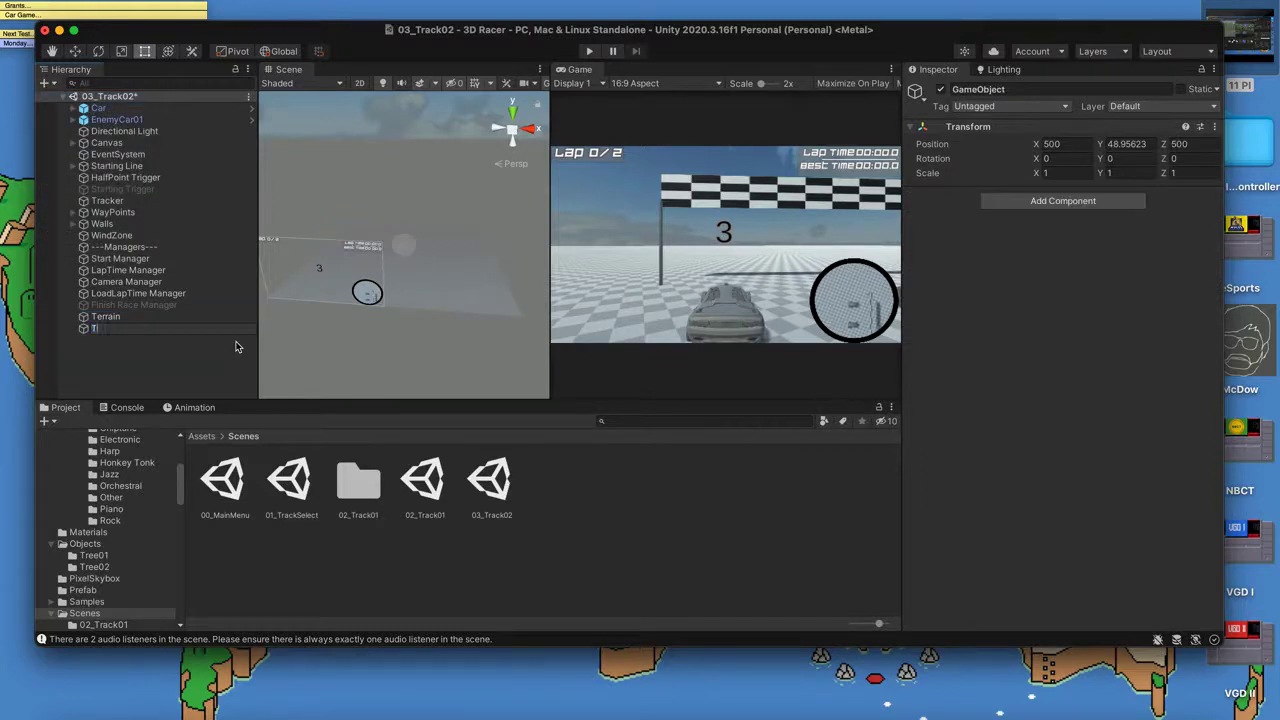
{"action": "type", "text": "errainManager"}
{"action": "key", "text": "Return"}
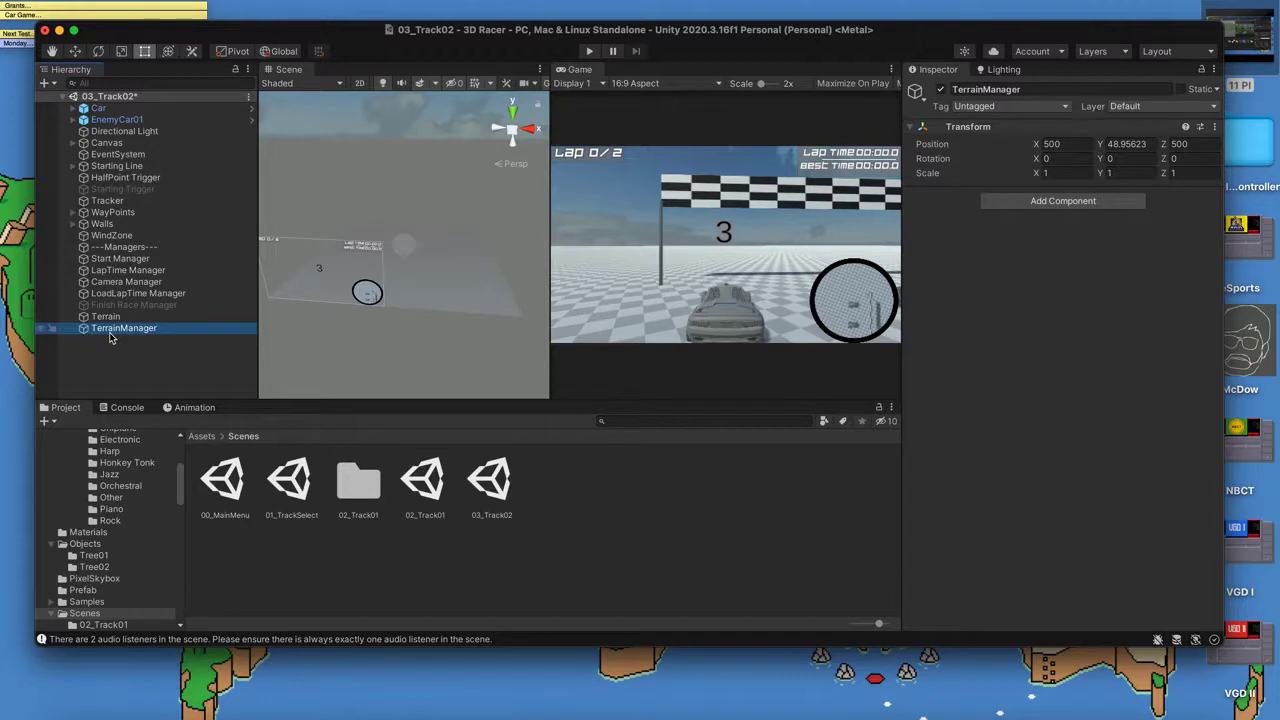
{"action": "mouse_move", "coordinate": [109, 331]}
{"action": "left_mouse_down"}
{"action": "mouse_move", "coordinate": [103, 311]}
{"action": "mouse_move", "coordinate": [106, 331]}
{"action": "mouse_move", "coordinate": [112, 318]}
{"action": "left_mouse_up"}
{"action": "left_click", "coordinate": [107, 330]}
- Set TerrainManager's position to 0, 0, 0 and nest Terrain inside it
{"action": "double_click", "coordinate": [124, 316]}
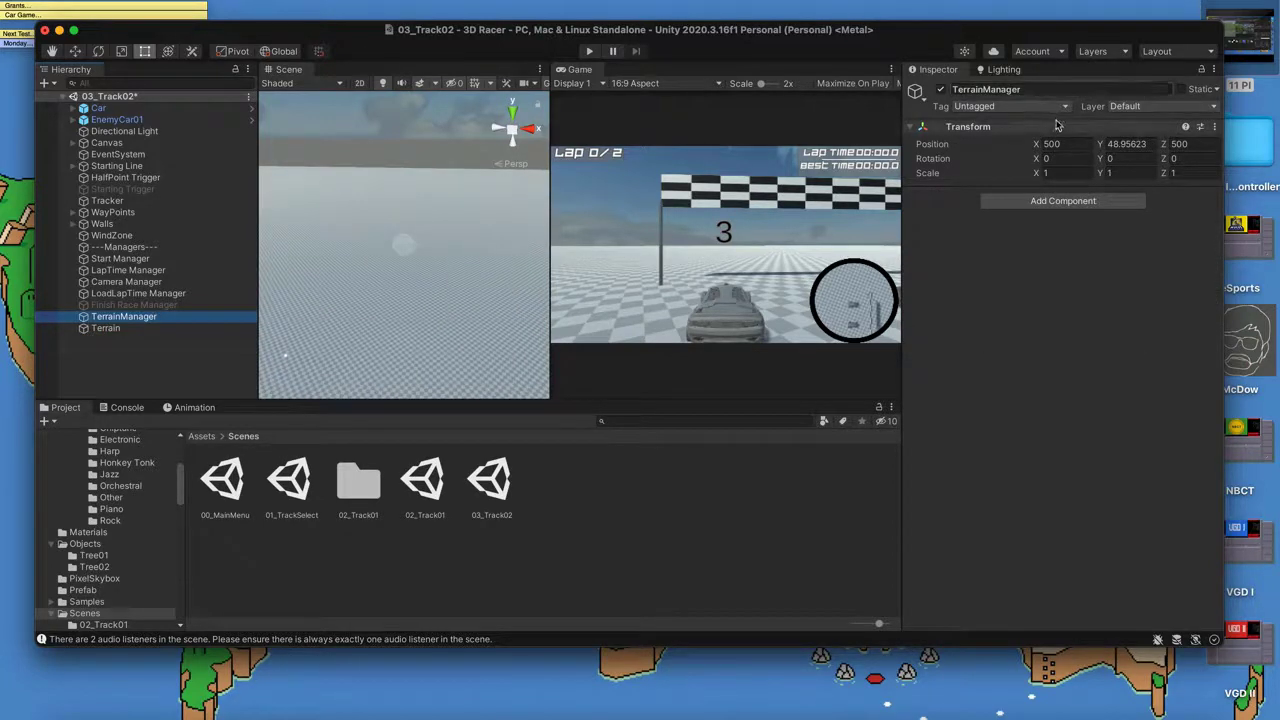
{"action": "left_click", "coordinate": [1066, 144]}
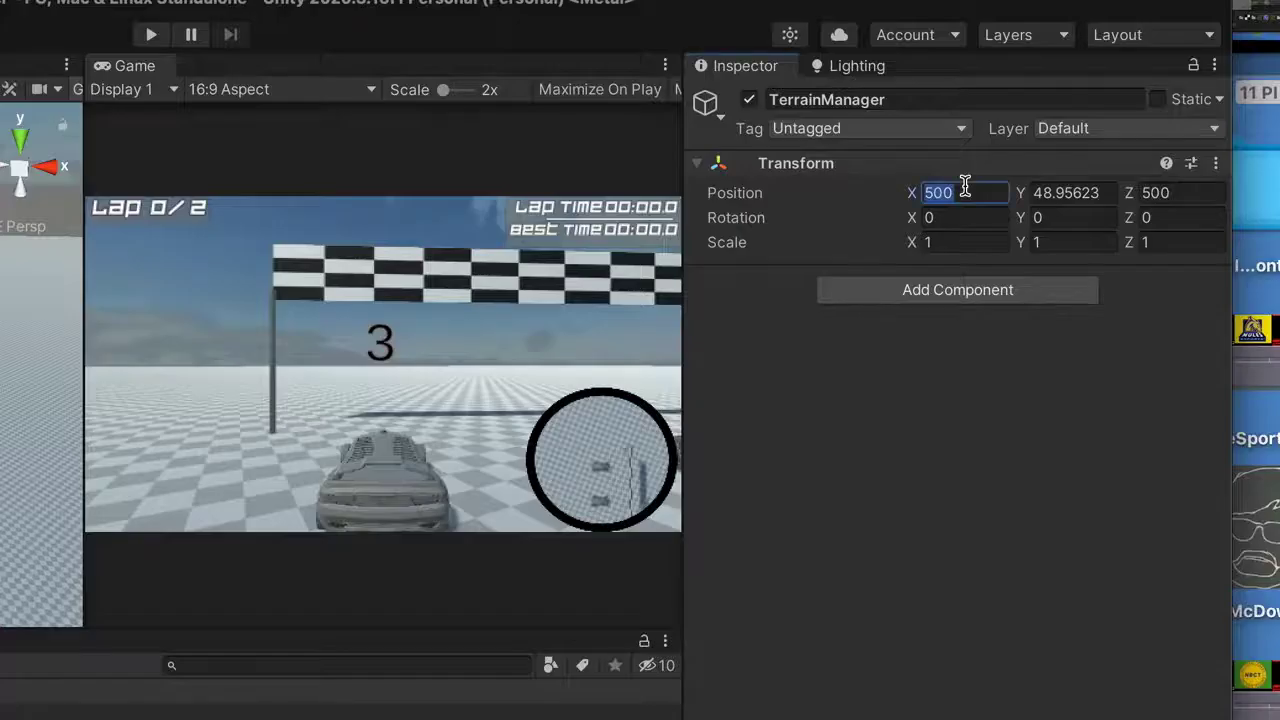
{"action": "type", "text": "0"}
{"action": "key", "text": "Tab"}
{"action": "type", "text": "0"}
{"action": "key", "text": "Tab"}
{"action": "type", "text": "0"}
{"action": "key", "text": "Tab"}
{"action": "mouse_move", "coordinate": [106, 328]}
{"action": "left_mouse_down"}
{"action": "mouse_move", "coordinate": [116, 312]}
{"action": "mouse_move", "coordinate": [112, 330]}
{"action": "left_mouse_up"}
{"action": "left_click", "coordinate": [148, 355]}
- Create an empty child named TerrainSpawner under TerrainManager
{"action": "left_click", "coordinate": [116, 318]}
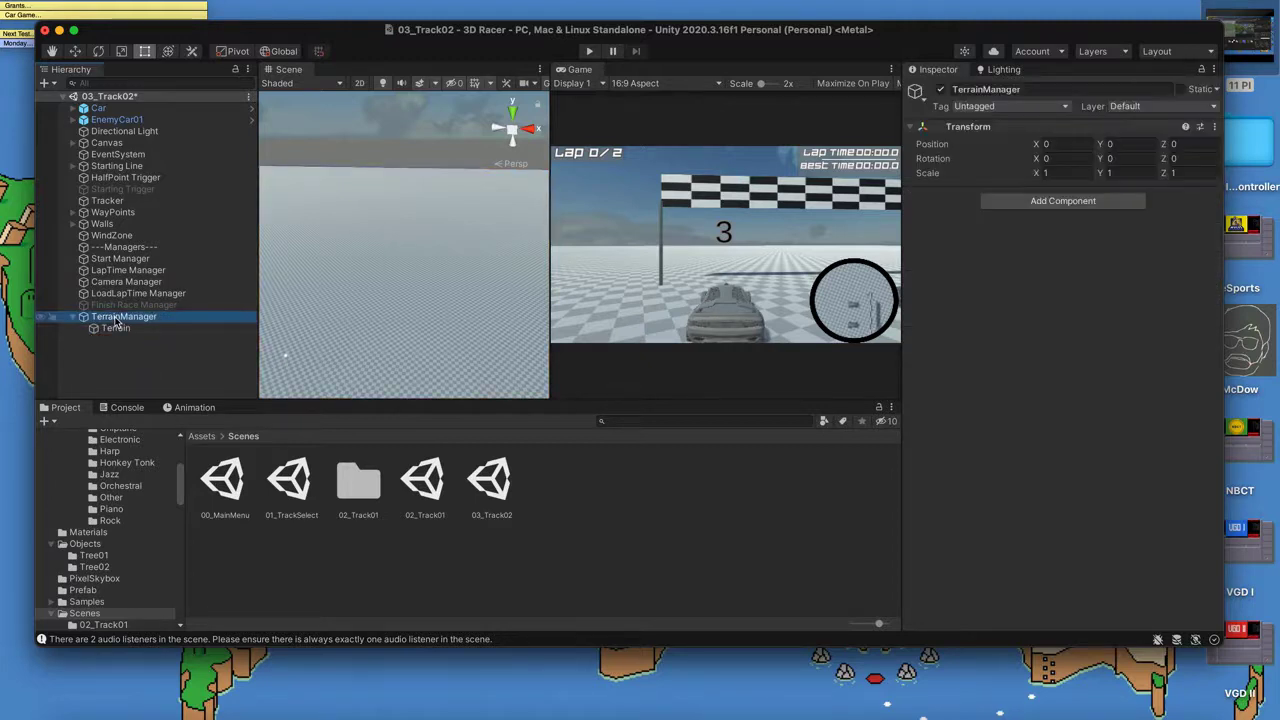
{"action": "right_click", "coordinate": [117, 318]}
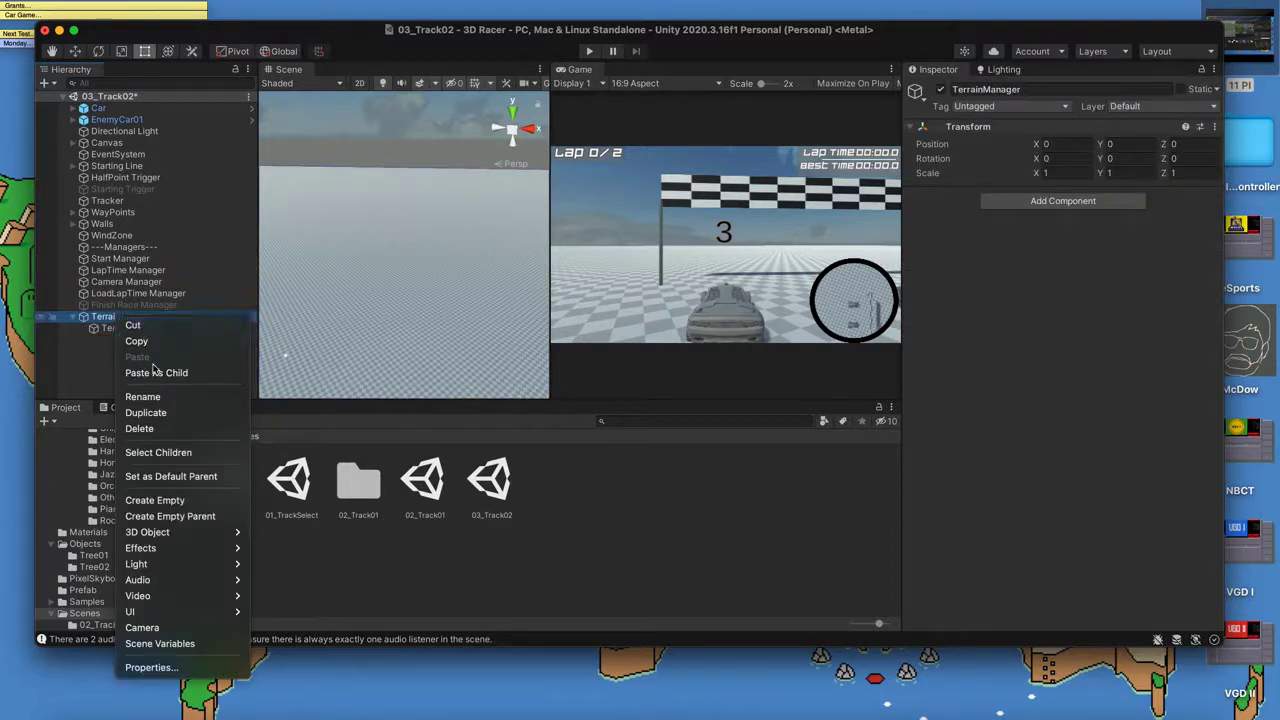
{"action": "left_click", "coordinate": [155, 500]}
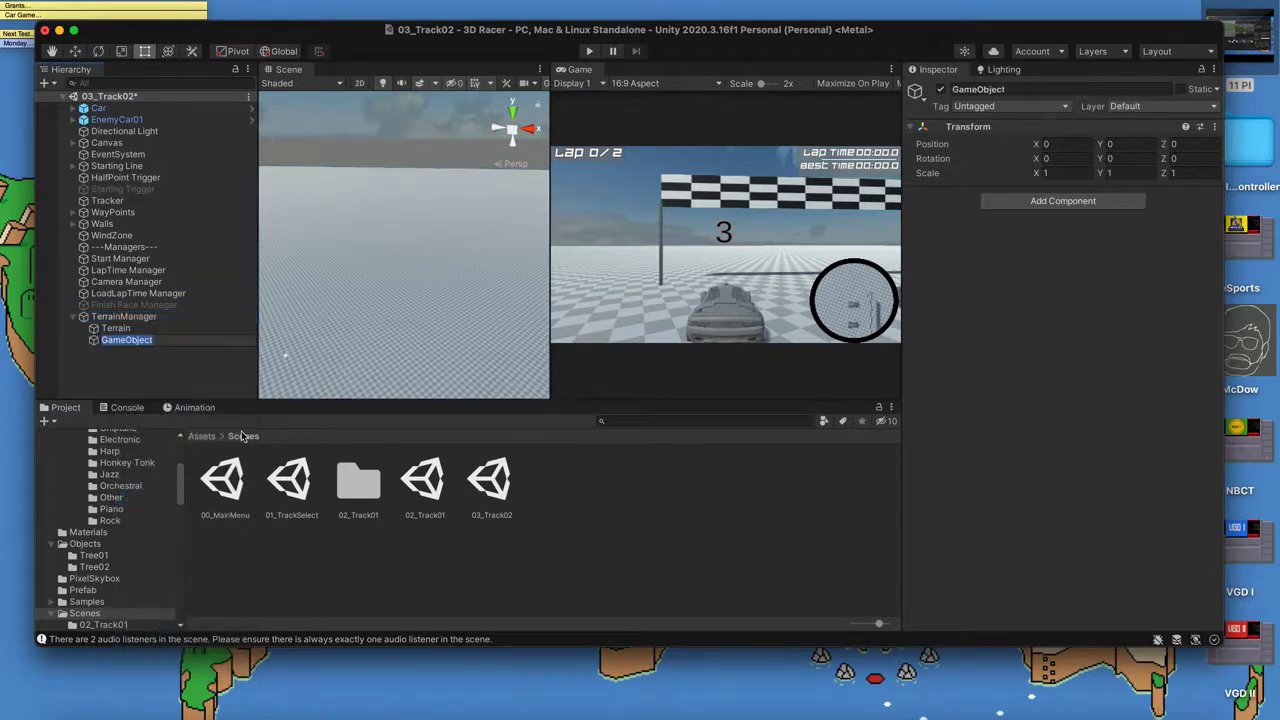
{"action": "type", "text": "TerrainSpawner"}
{"action": "key", "text": "Return"}
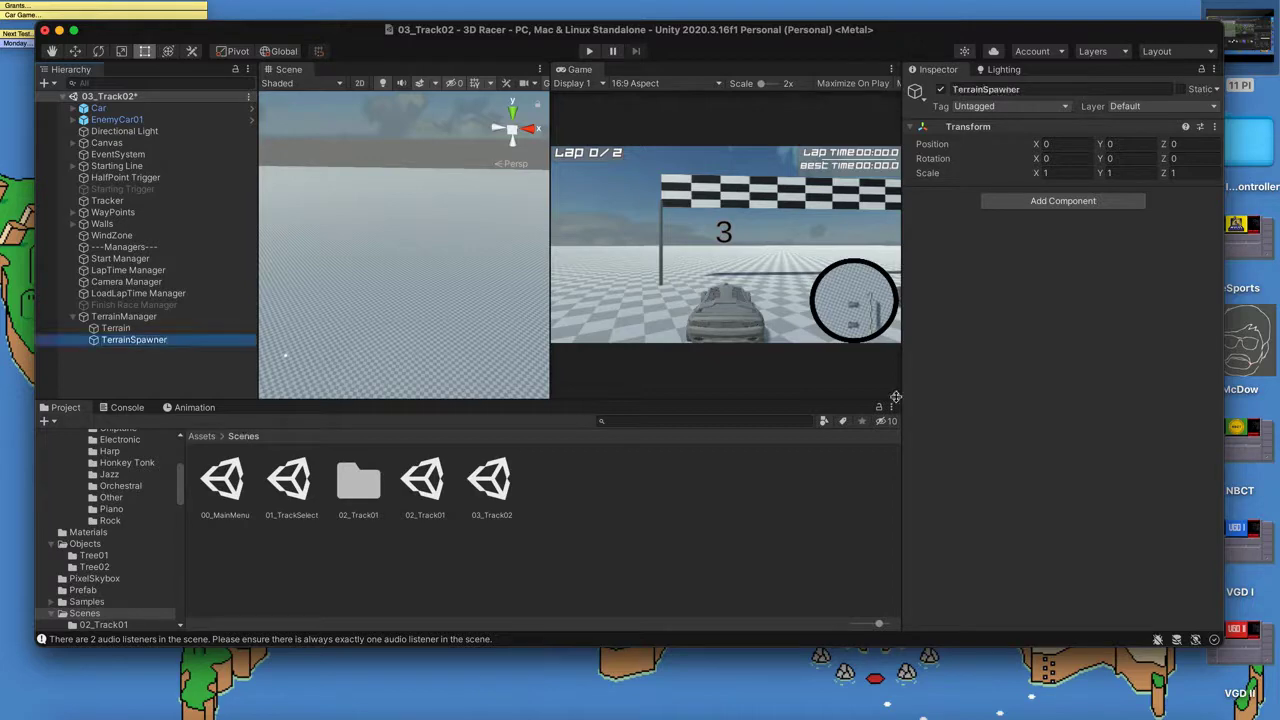
- Add a Vegetation Spawner component and assign Terrain to its terrains list
{"action": "left_click", "coordinate": [1030, 204]}
{"action": "type", "text": "veg"}
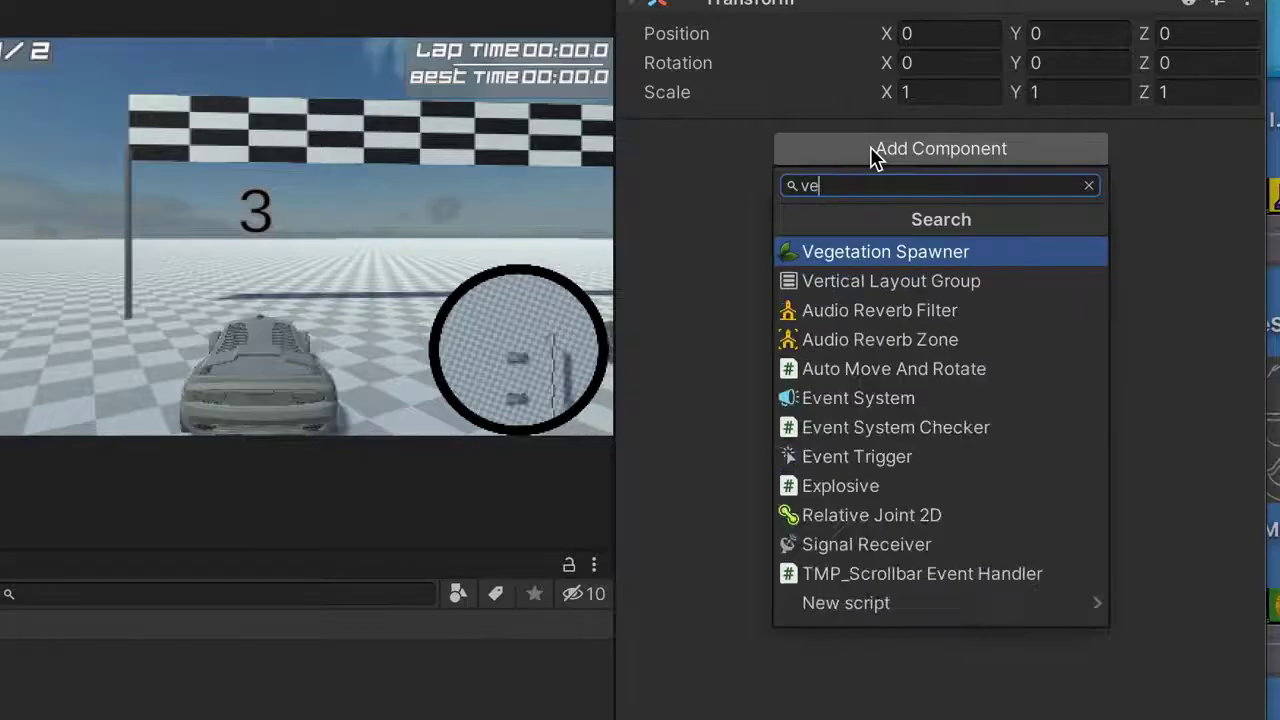
{"action": "key", "text": "Return"}
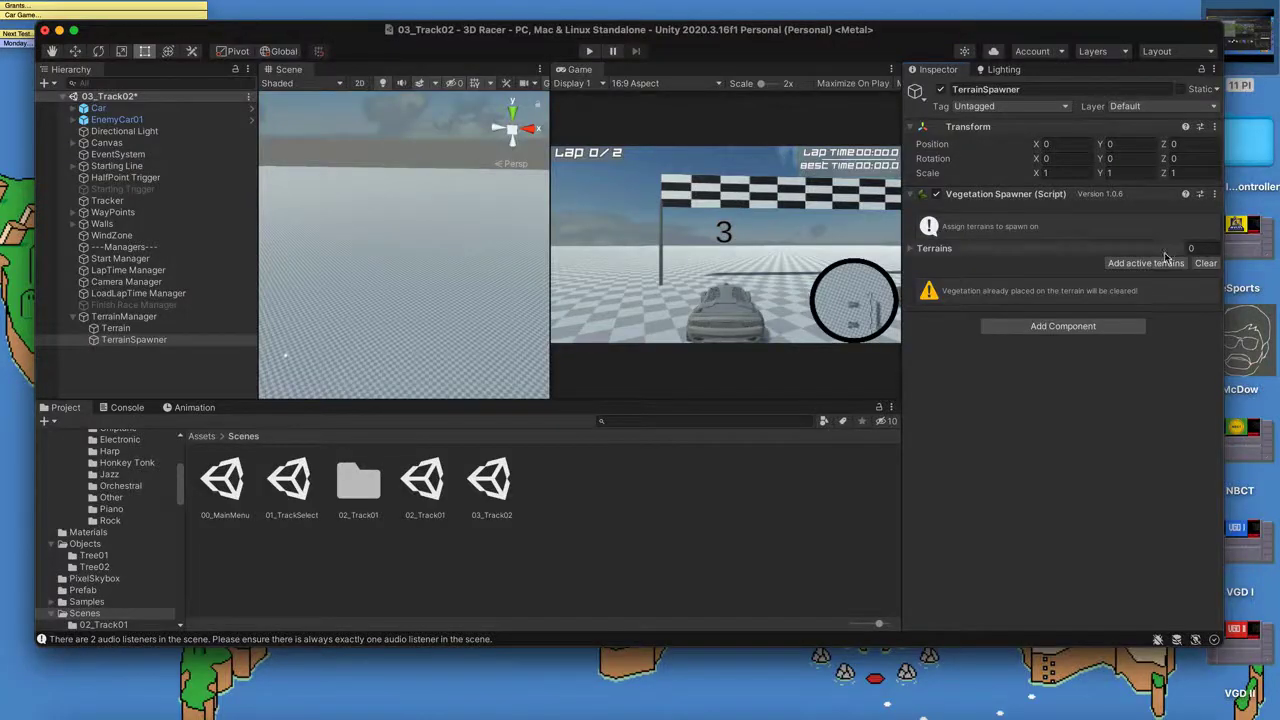
{"action": "left_click_drag", "start_coordinate": [115, 328], "coordinate": [940, 250]}
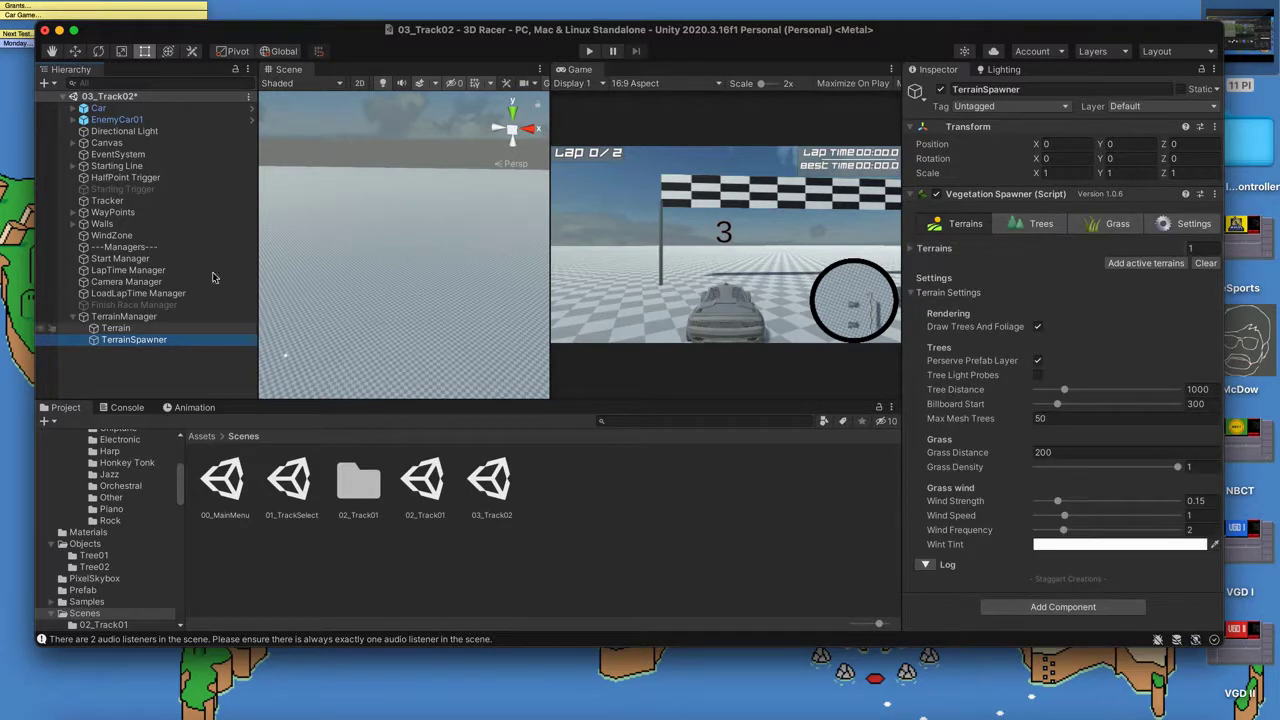
- Frame the Terrain, then inspect the Turn1 Wall, TurnWall 2 and Turn1 Wall (3) pieces
{"action": "left_click", "coordinate": [115, 328]}
{"action": "key", "text": "f"}
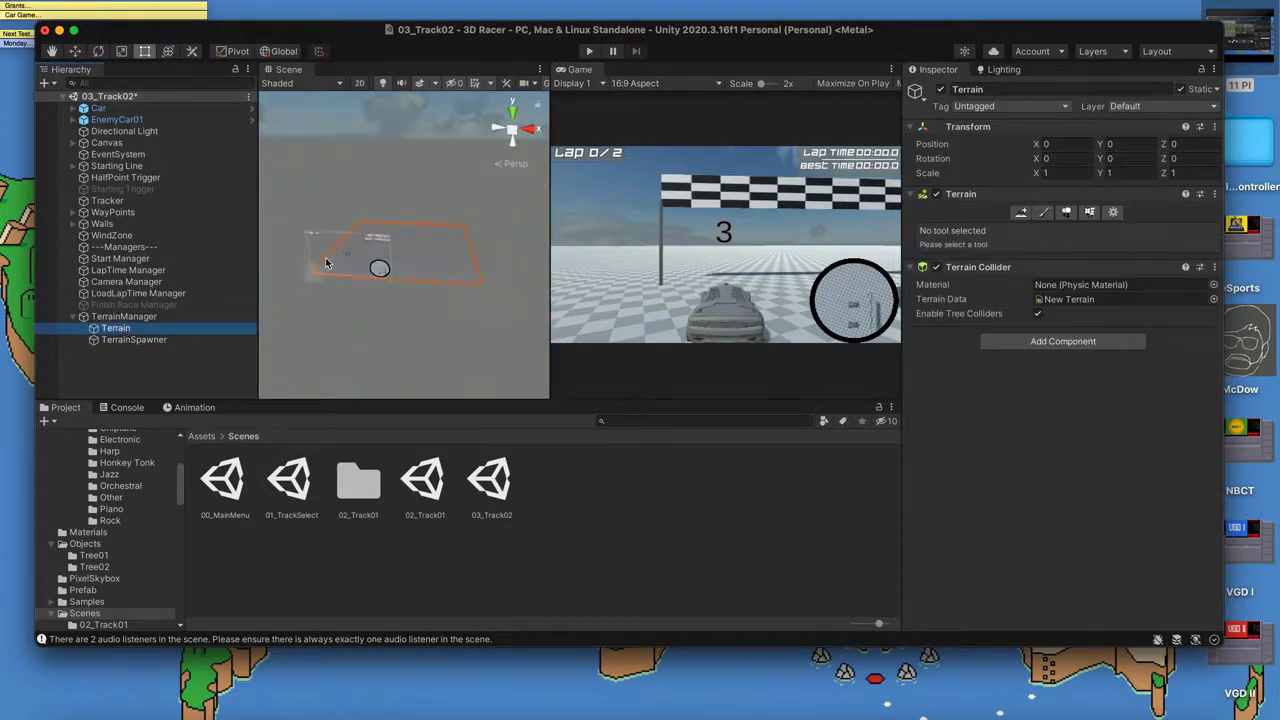
{"action": "scroll", "coordinate": [325, 262], "scroll_direction": "down", "scroll_amount": 3}
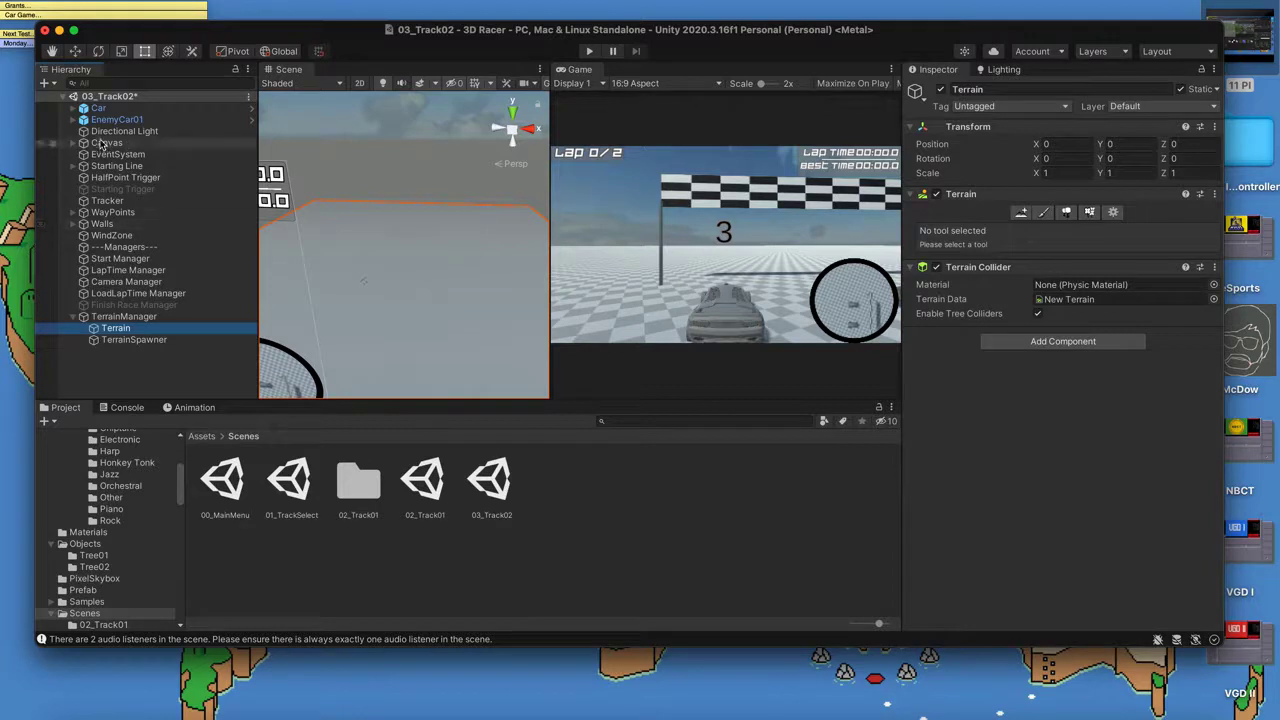
{"action": "left_click", "coordinate": [100, 224]}
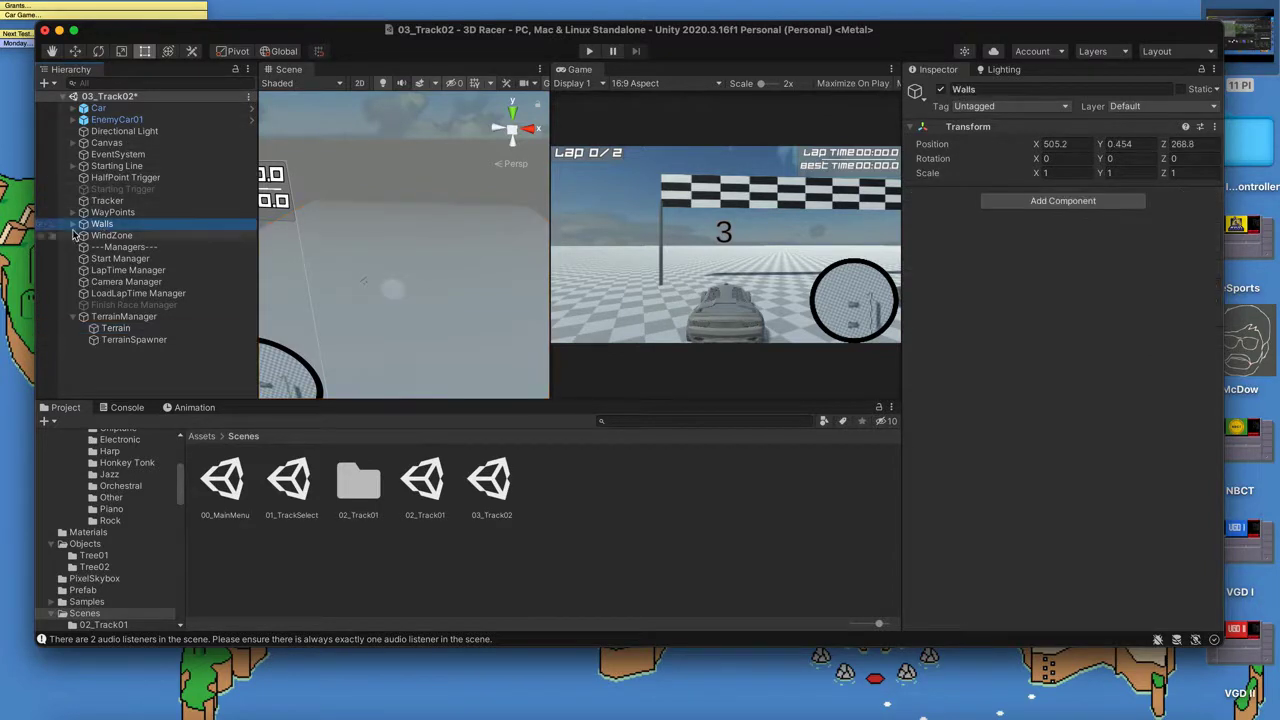
{"action": "left_click", "coordinate": [73, 226]}
{"action": "left_click", "coordinate": [116, 236]}
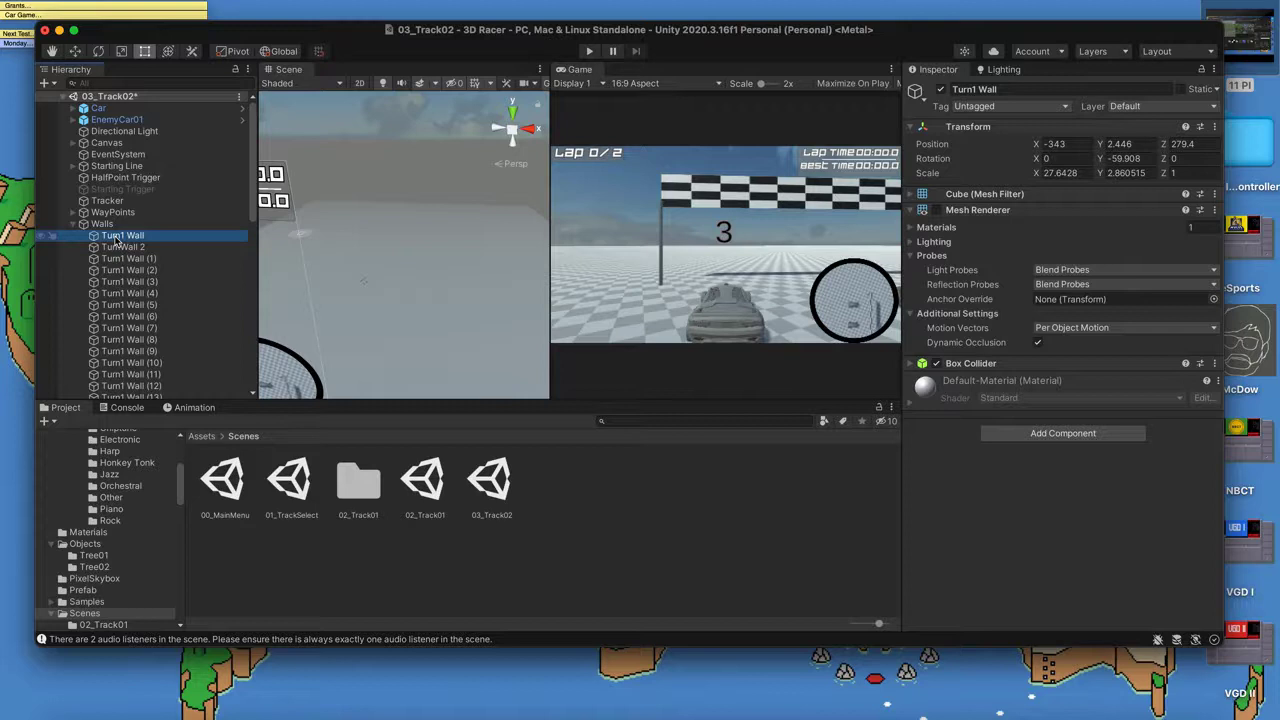
{"action": "double_click", "coordinate": [117, 236]}
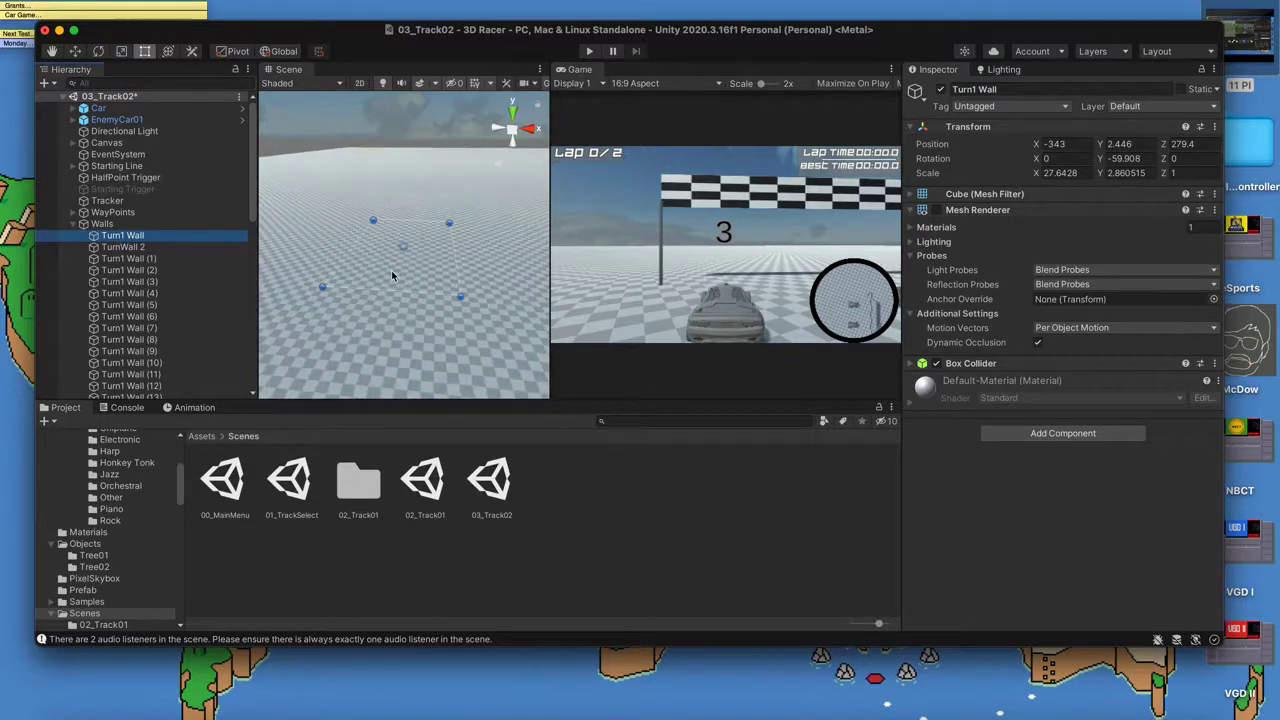
{"action": "double_click", "coordinate": [143, 247]}
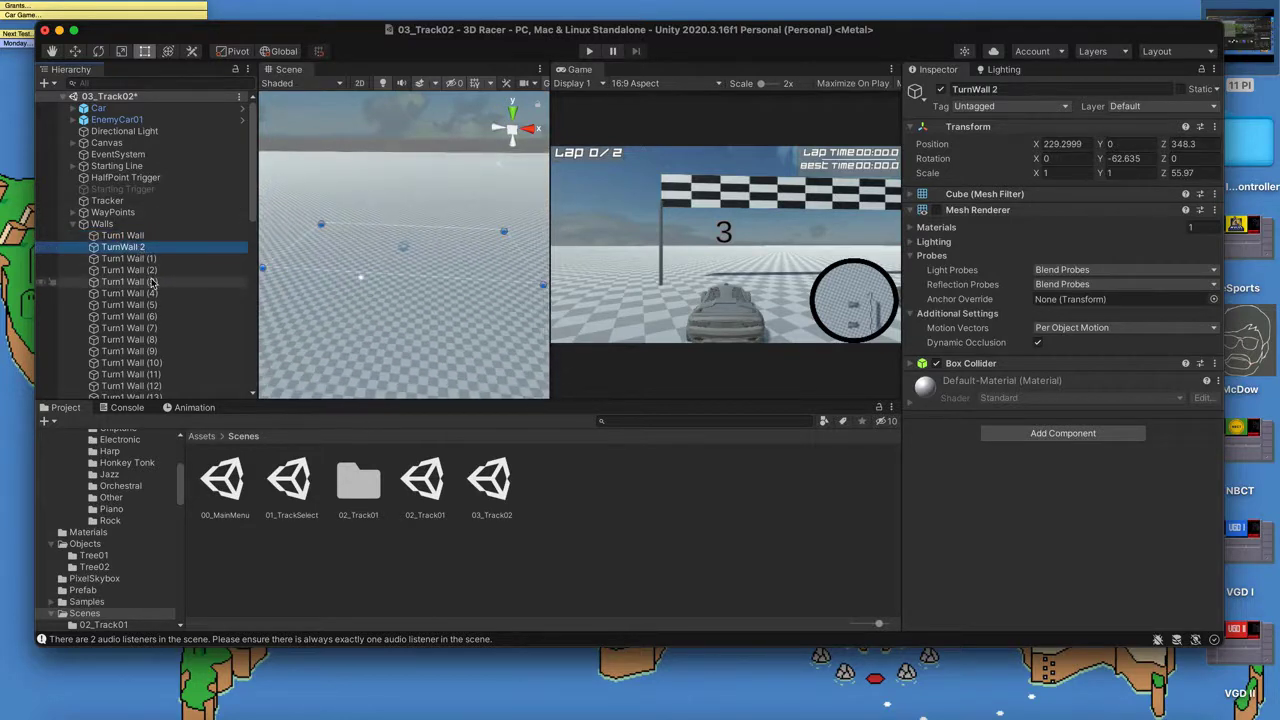
{"action": "double_click", "coordinate": [152, 282]}
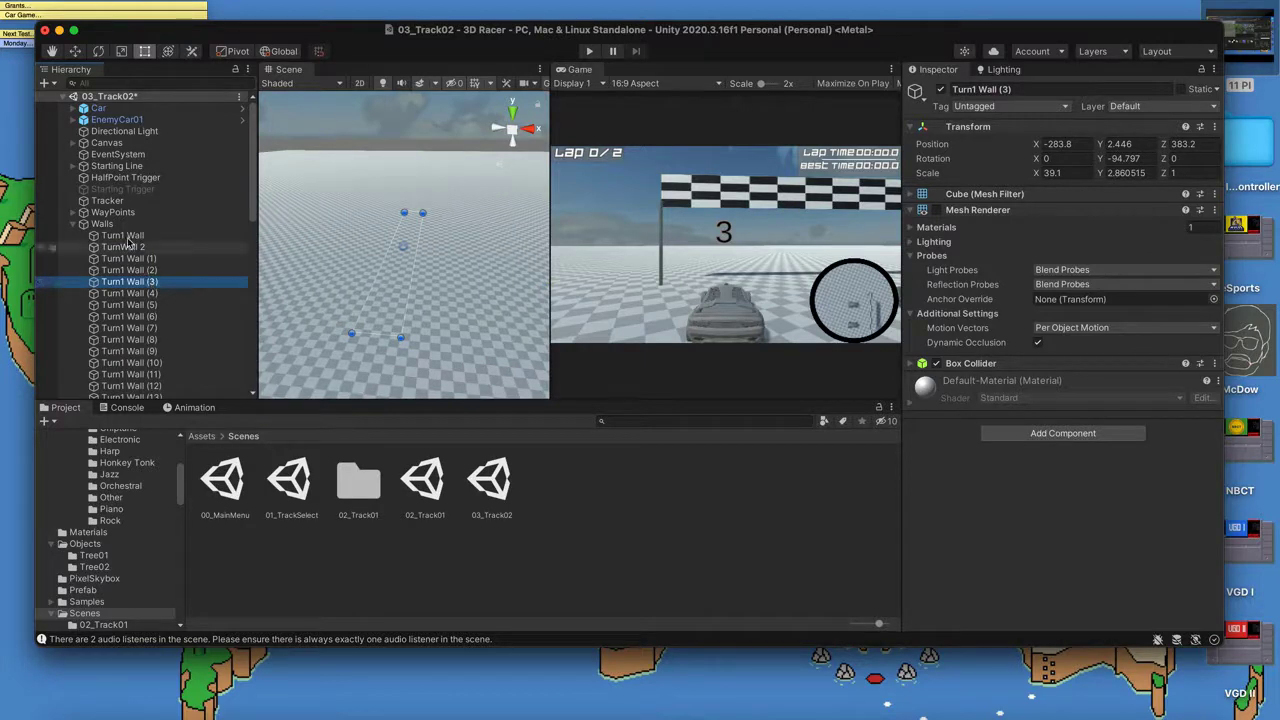
{"action": "scroll", "coordinate": [147, 265], "scroll_direction": "down", "scroll_amount": 10}
{"action": "scroll", "coordinate": [147, 263], "scroll_direction": "down", "scroll_amount": 3}
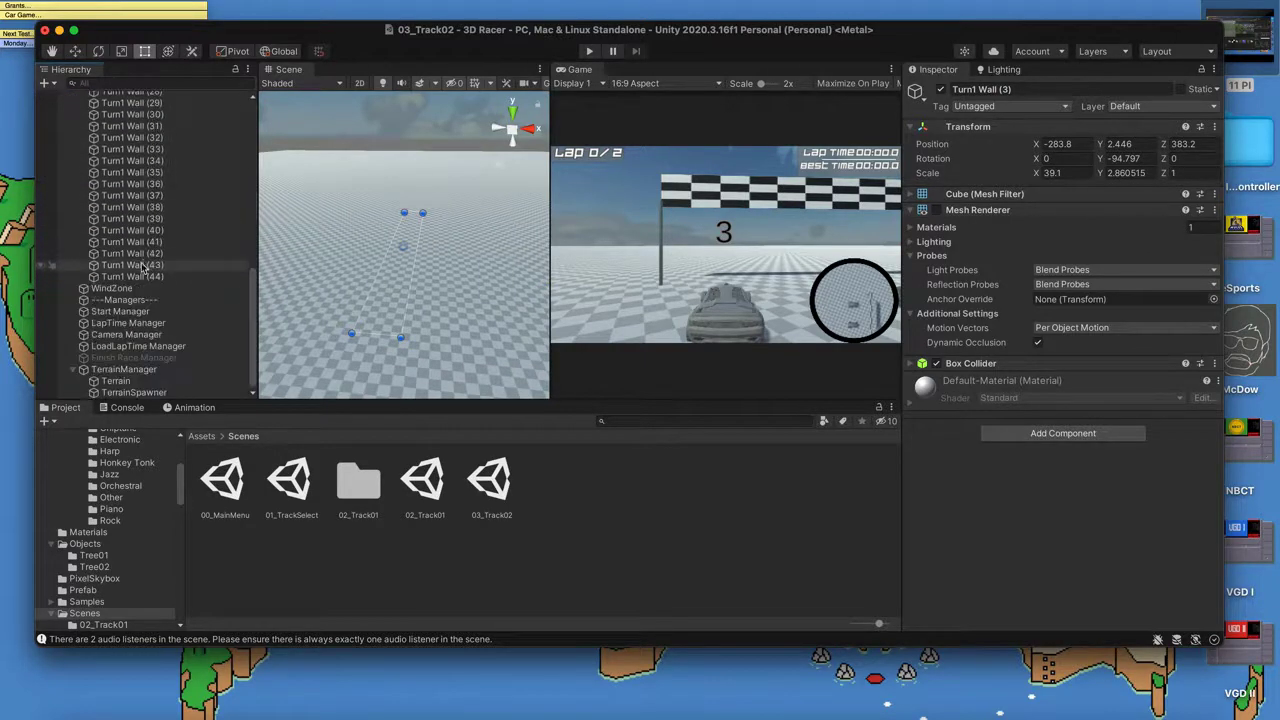
- Inspect TerrainManager, Terrain and the car's SkyCar part from a low side angle
{"action": "left_click", "coordinate": [125, 371]}
{"action": "left_click", "coordinate": [118, 381]}
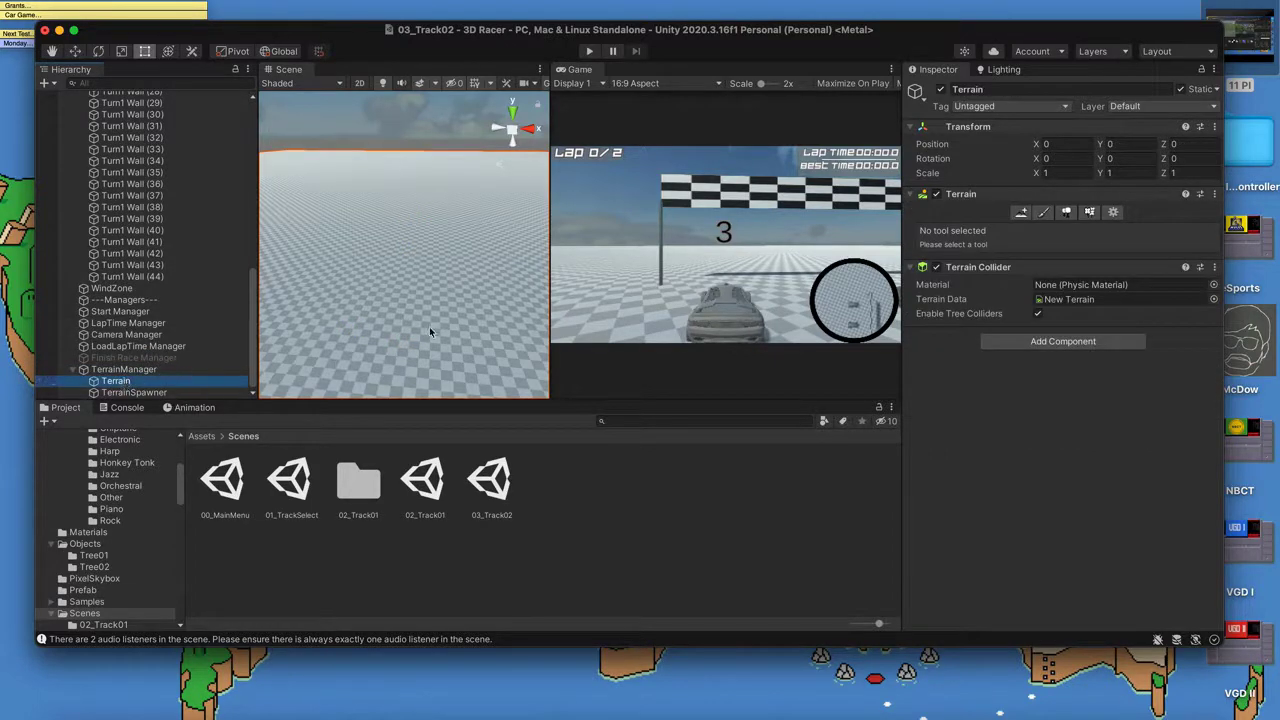
{"action": "scroll", "coordinate": [188, 179], "scroll_direction": "up", "scroll_amount": 15}
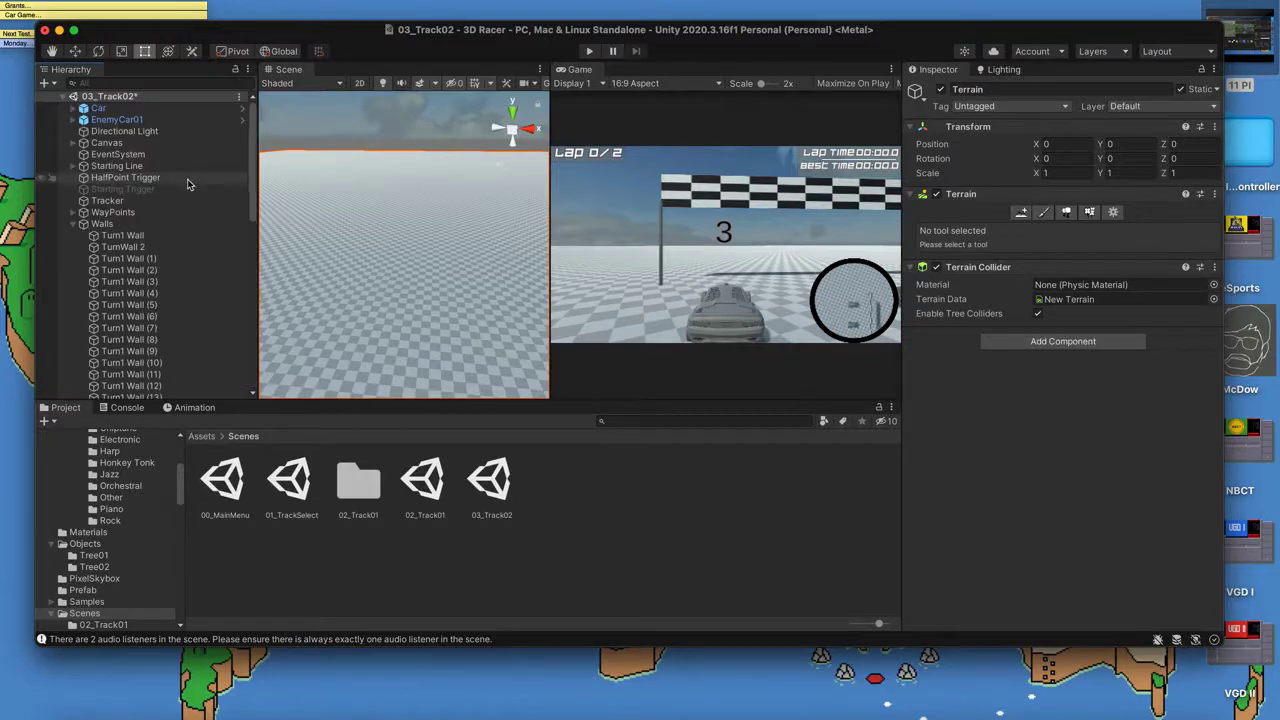
{"action": "left_click", "coordinate": [73, 109]}
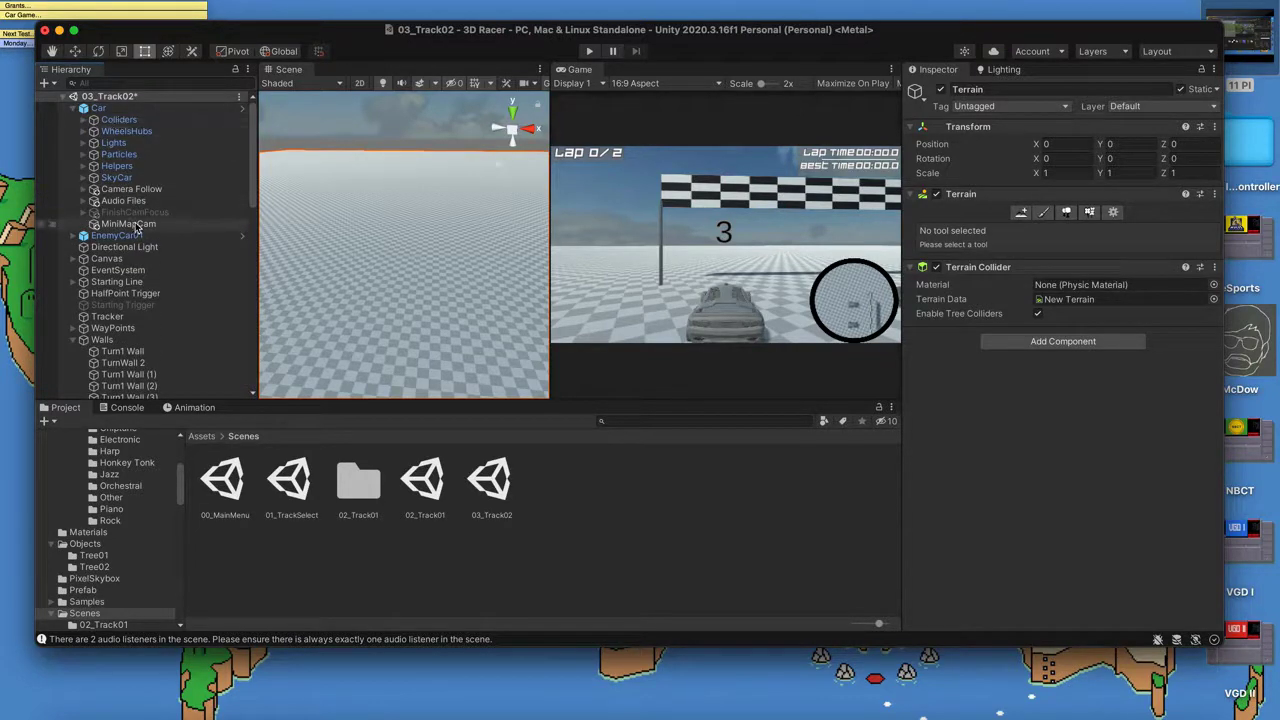
{"action": "left_click", "coordinate": [118, 178]}
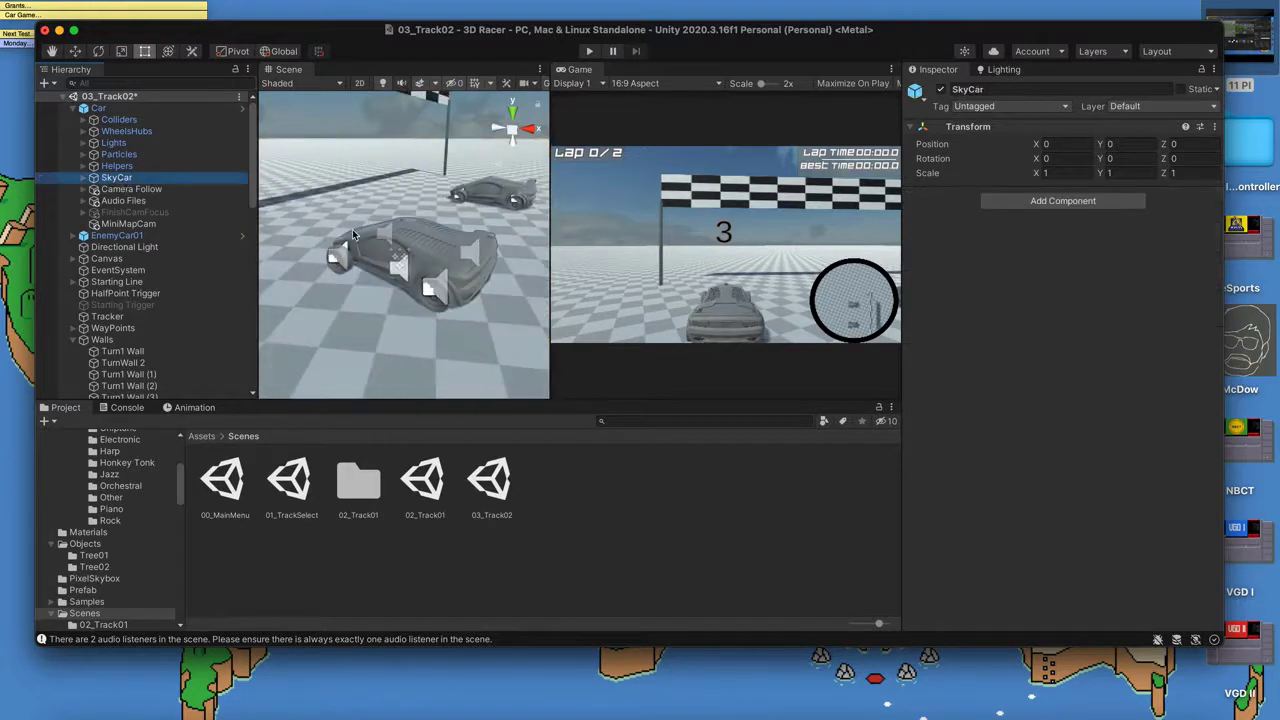
{"action": "left_click_drag", "start_coordinate": [353, 234], "coordinate": [430, 210], "text": "alt"}
- Deactivate the Walls object, then reselect Terrain
{"action": "left_click", "coordinate": [100, 342]}
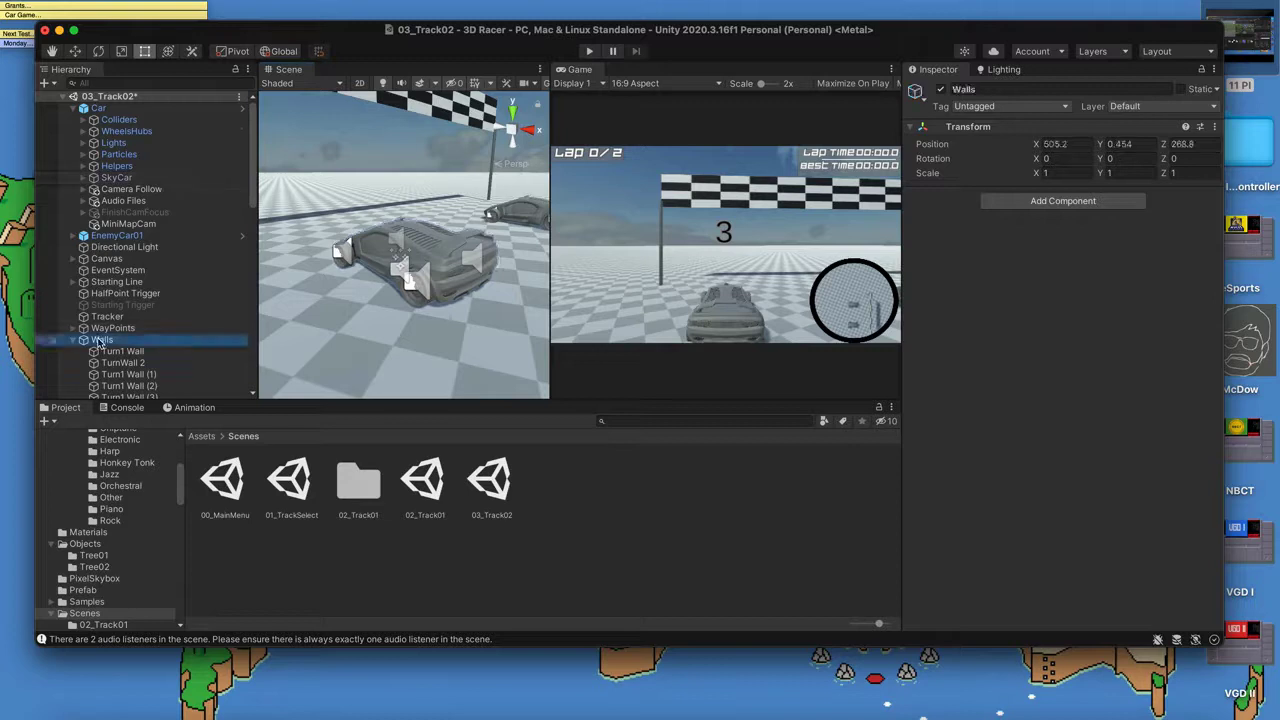
{"action": "left_click", "coordinate": [76, 341]}
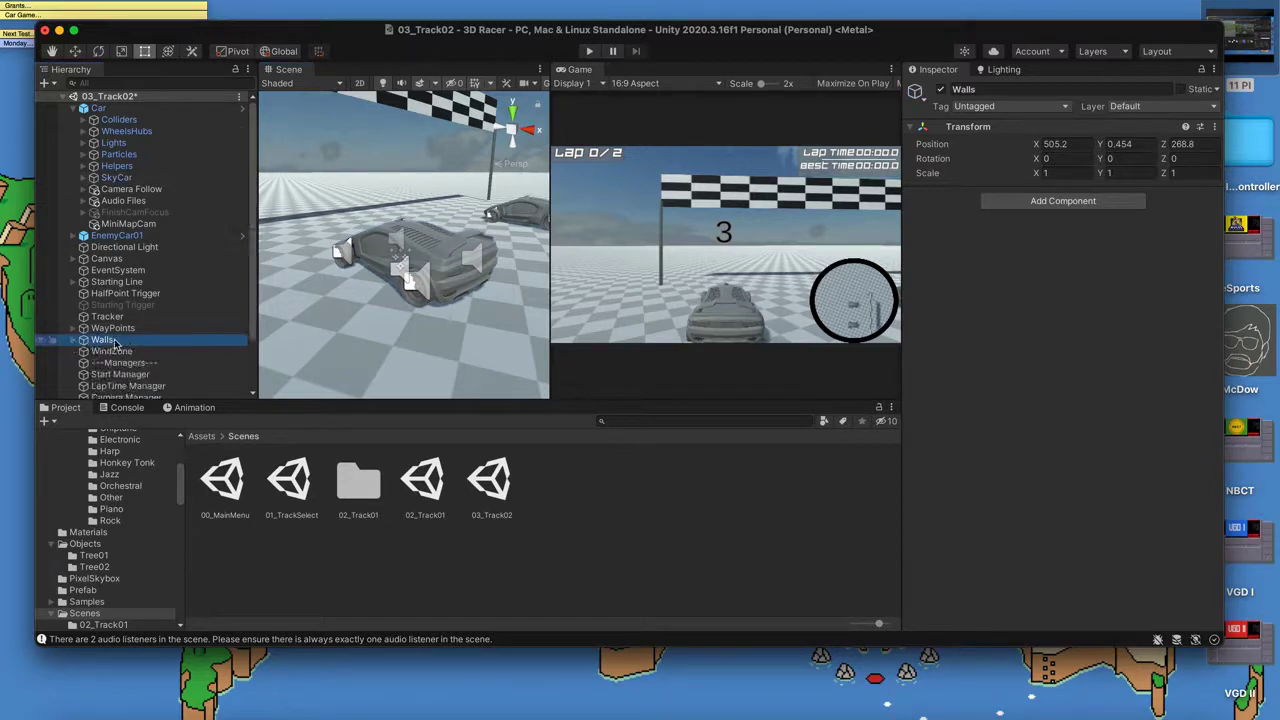
{"action": "left_click", "coordinate": [104, 331]}
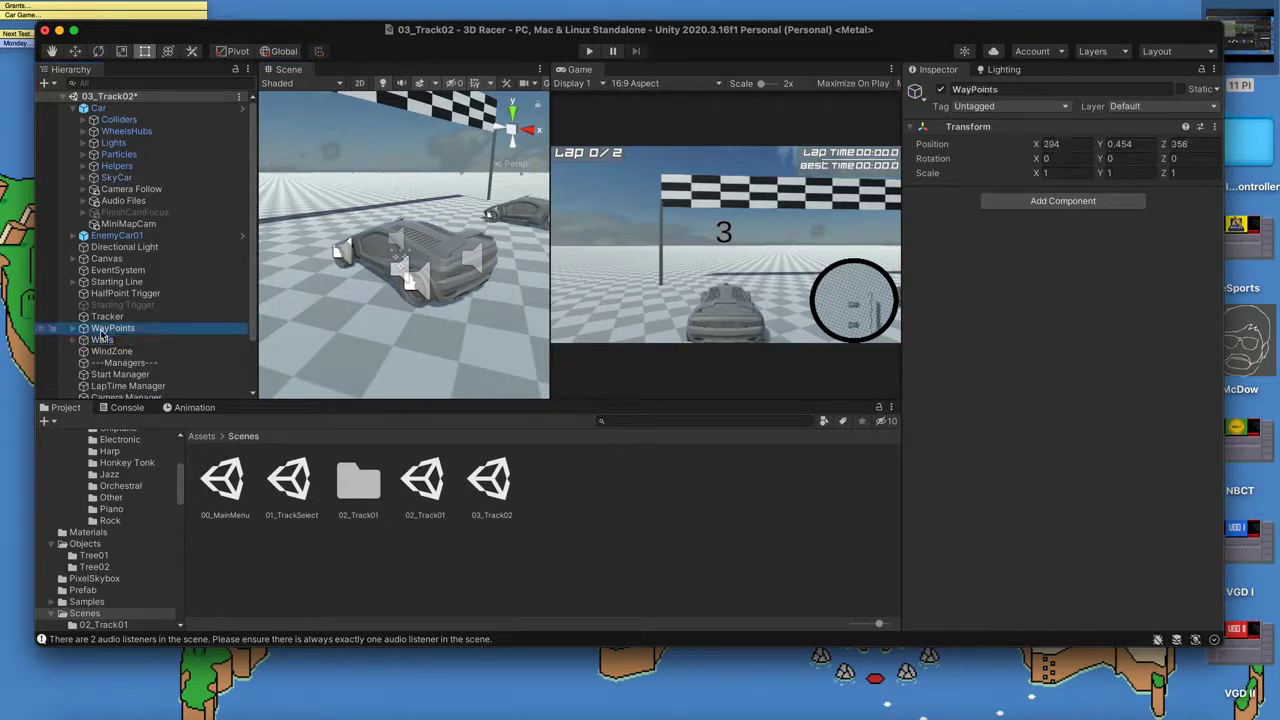
{"action": "left_click", "coordinate": [102, 341]}
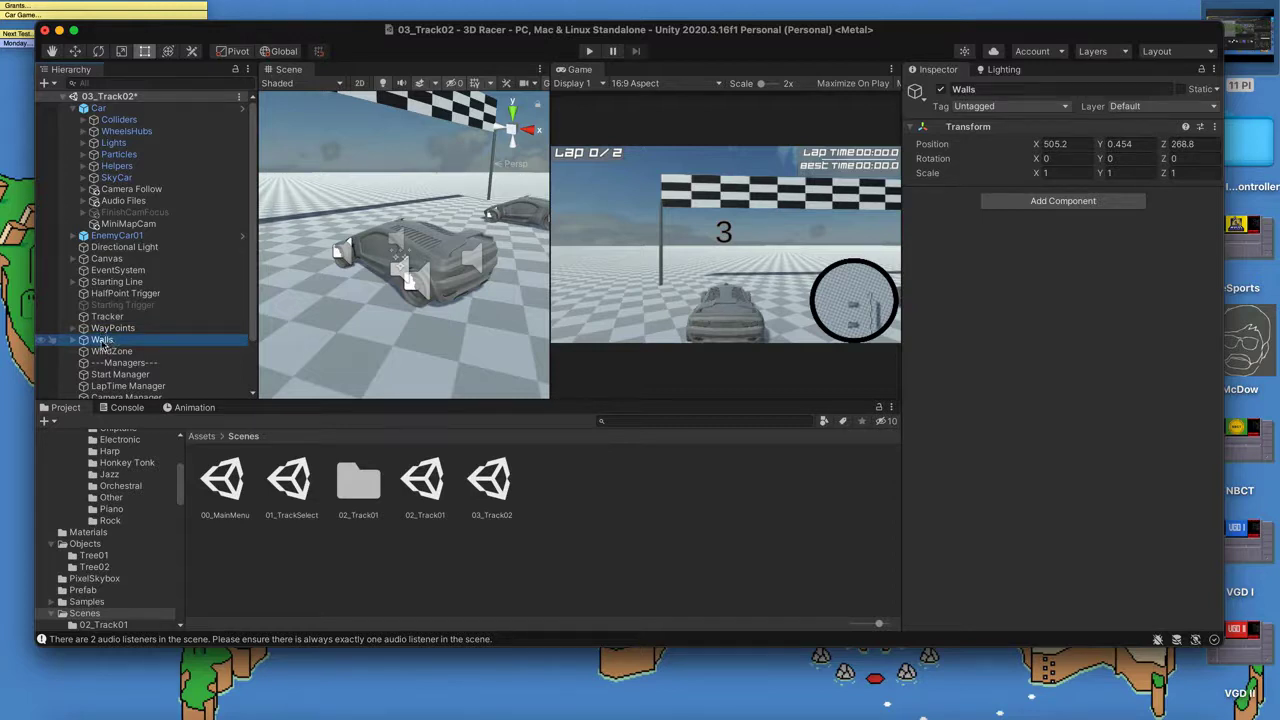
{"action": "left_click", "coordinate": [940, 89]}
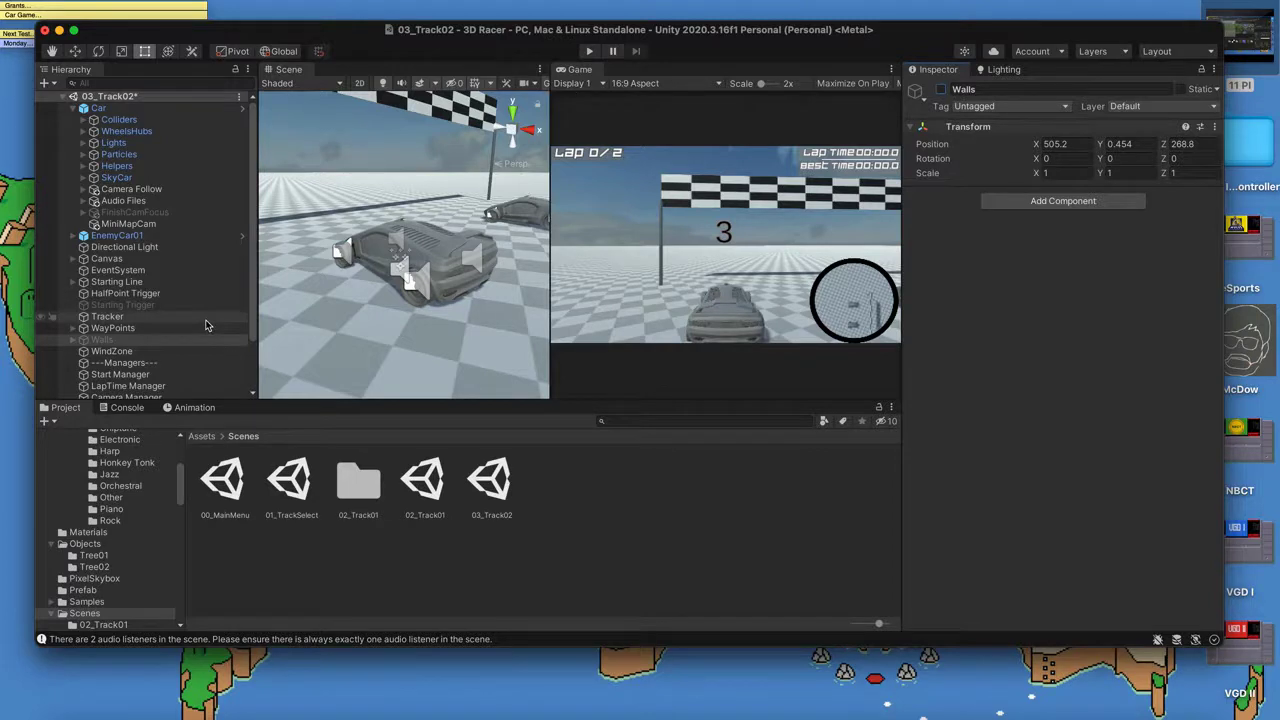
{"action": "scroll", "coordinate": [409, 319], "scroll_direction": "down", "scroll_amount": 10}
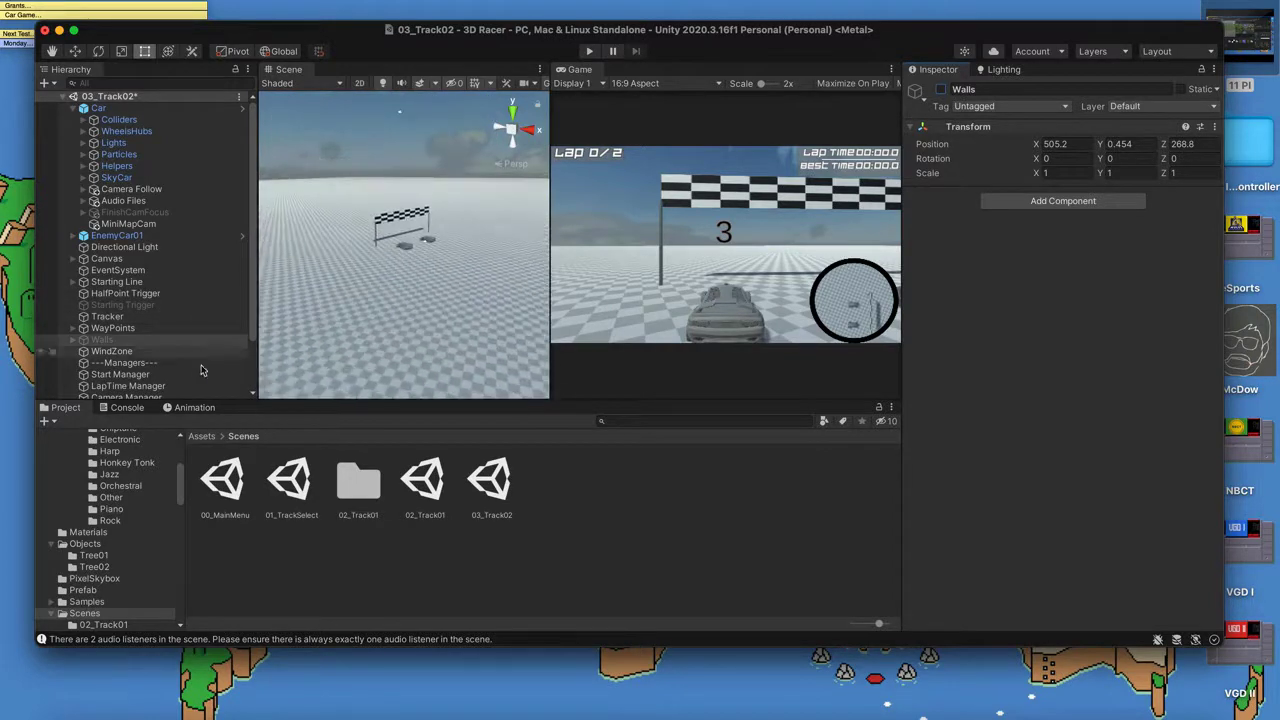
{"action": "scroll", "coordinate": [200, 371], "scroll_direction": "down", "scroll_amount": 3}
{"action": "left_click", "coordinate": [118, 382]}
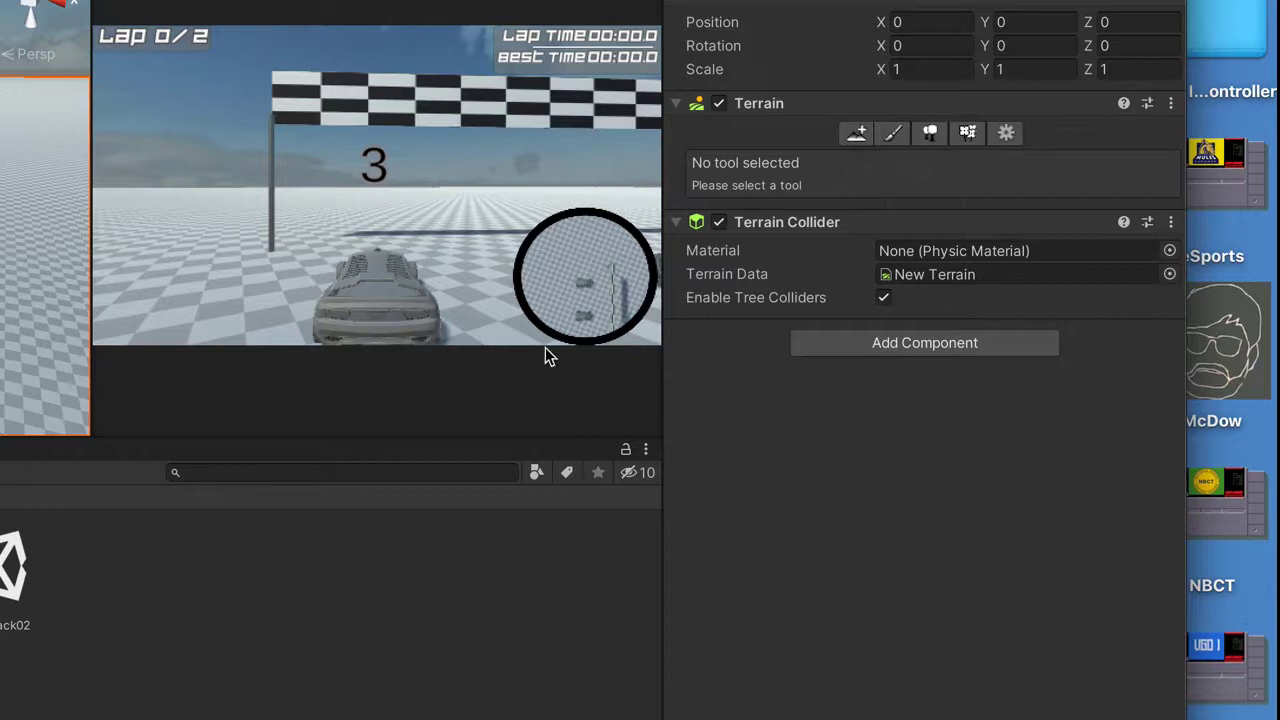
- Add the existing AsphaltLayer to the terrain's paint layers, then return to the Assets folder
{"action": "left_click", "coordinate": [891, 137]}
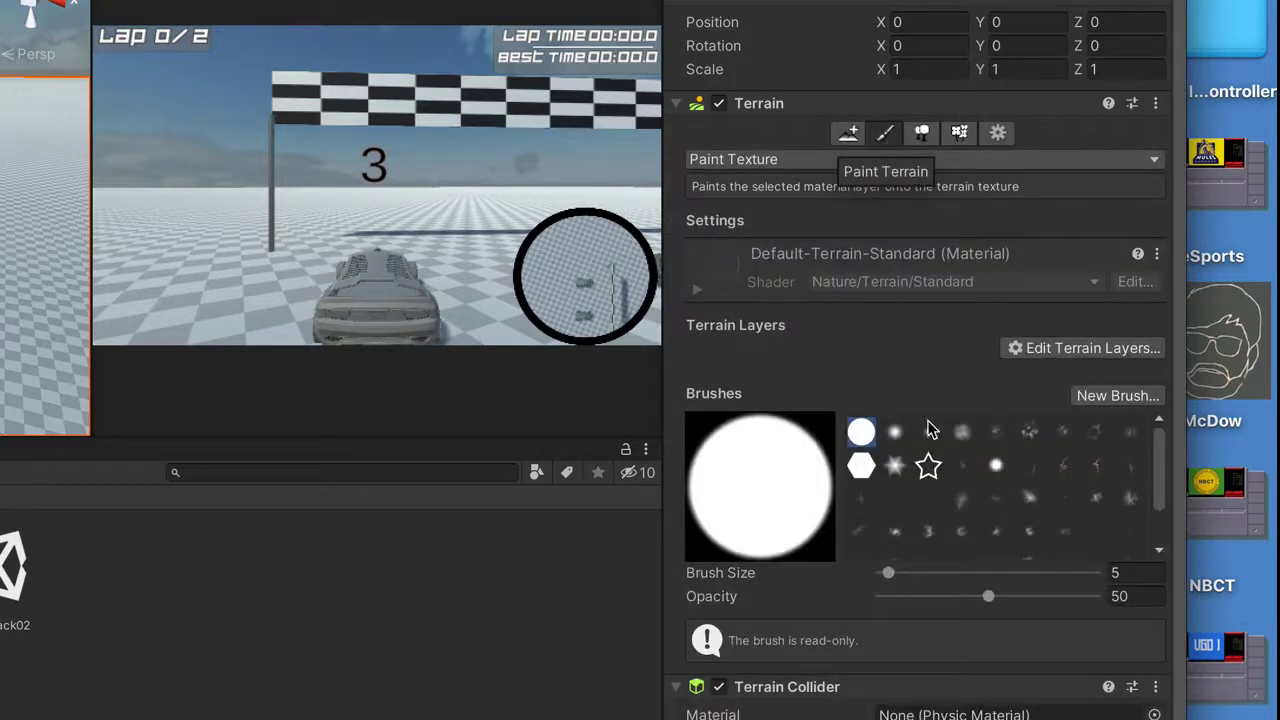
{"action": "scroll", "coordinate": [872, 362], "scroll_direction": "down", "scroll_amount": 1}
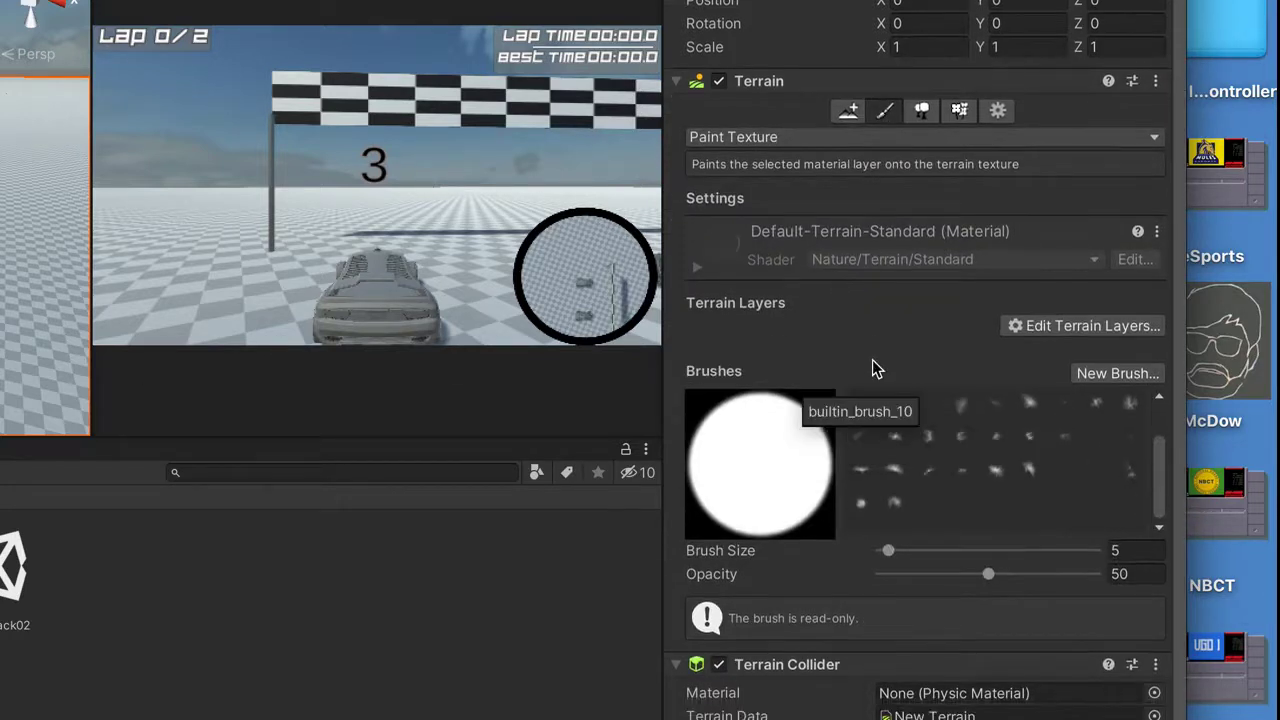
{"action": "scroll", "coordinate": [926, 385], "scroll_direction": "up", "scroll_amount": 1}
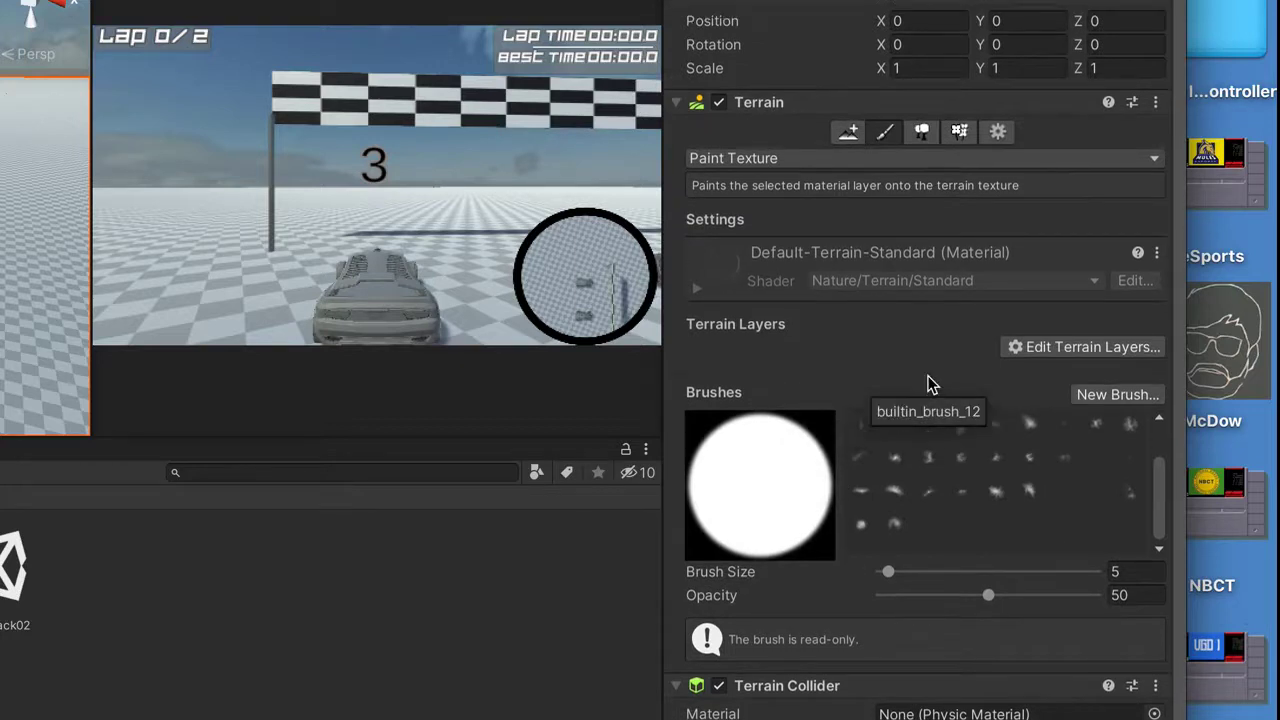
{"action": "left_click", "coordinate": [1072, 350]}
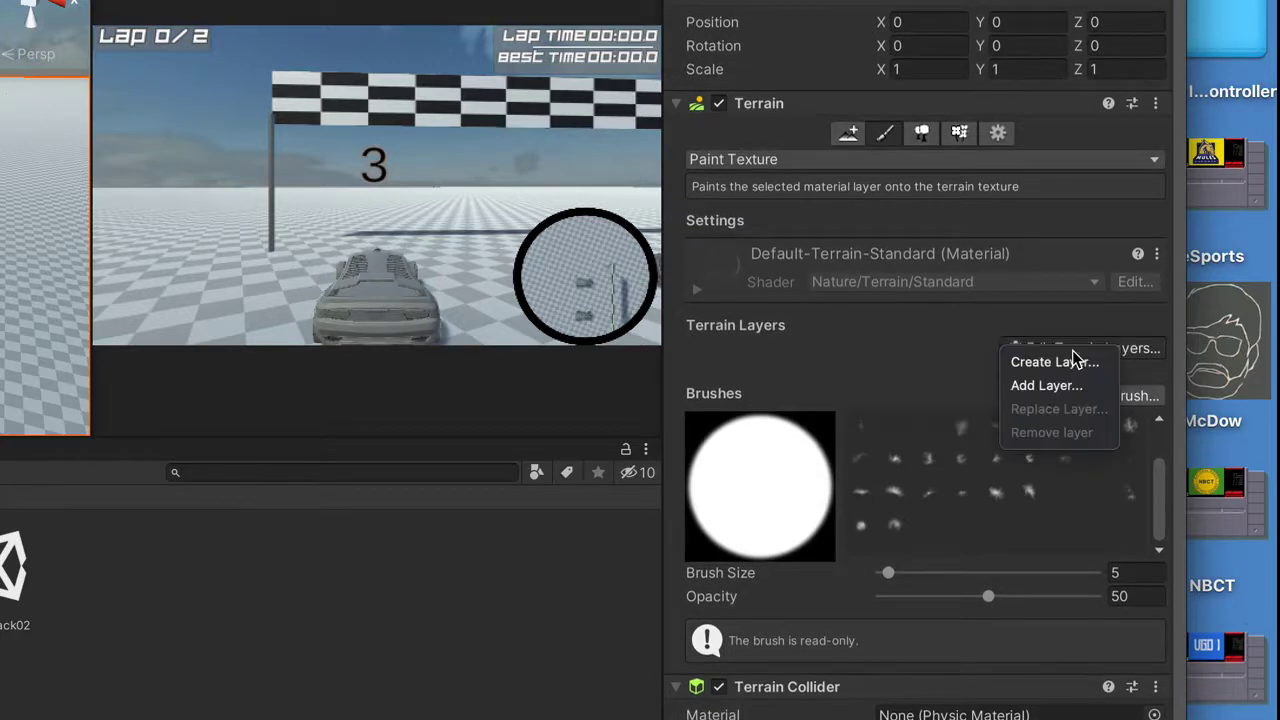
{"action": "left_click", "coordinate": [1055, 389]}
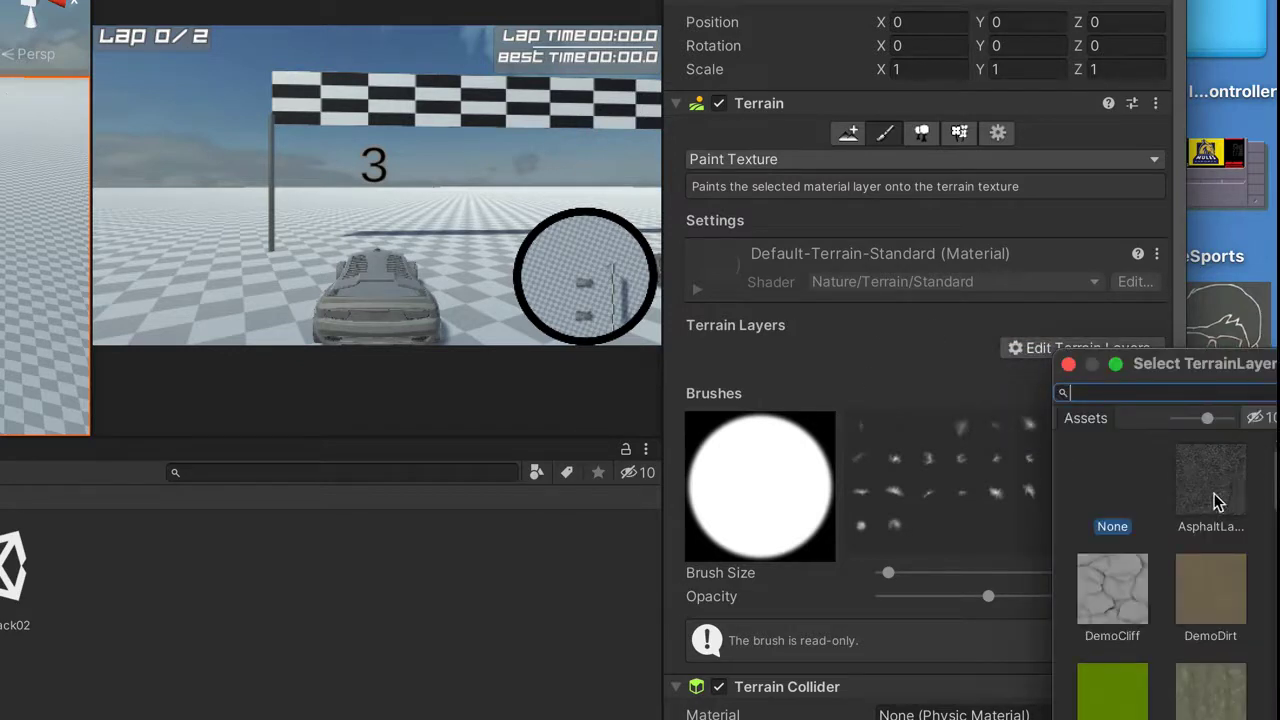
{"action": "left_click", "coordinate": [1212, 500]}
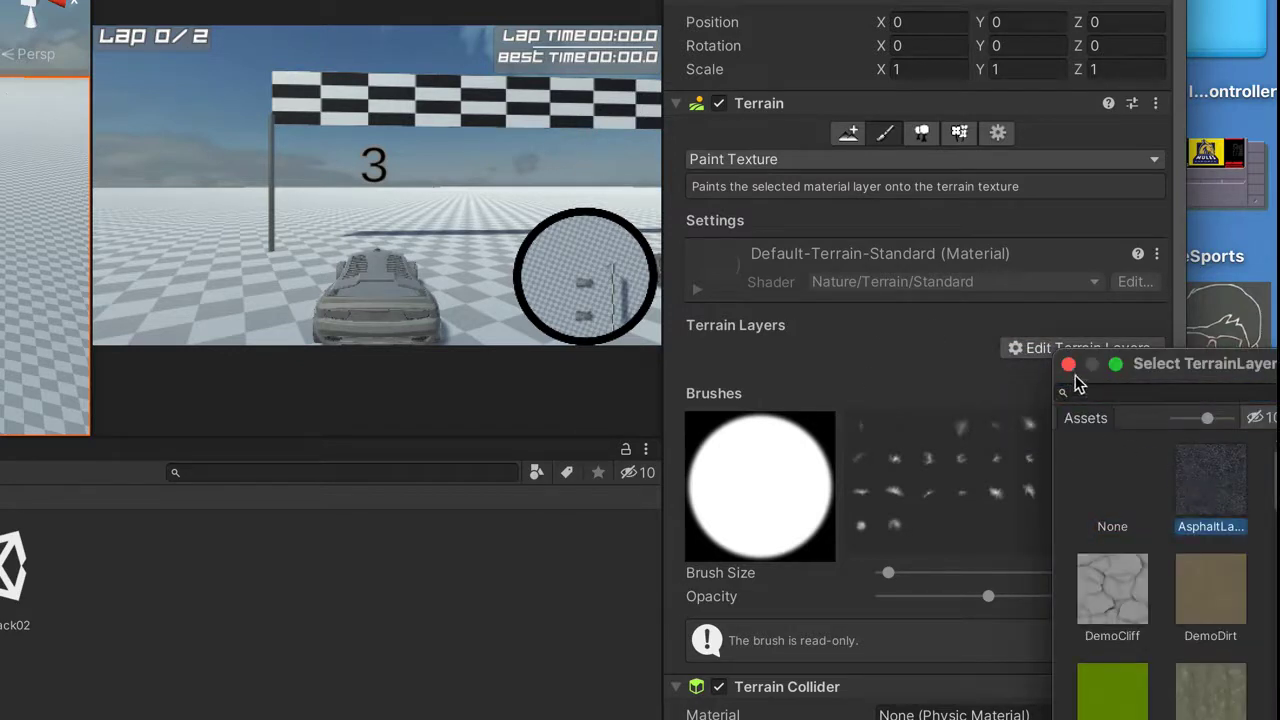
{"action": "double_click", "coordinate": [1234, 494]}
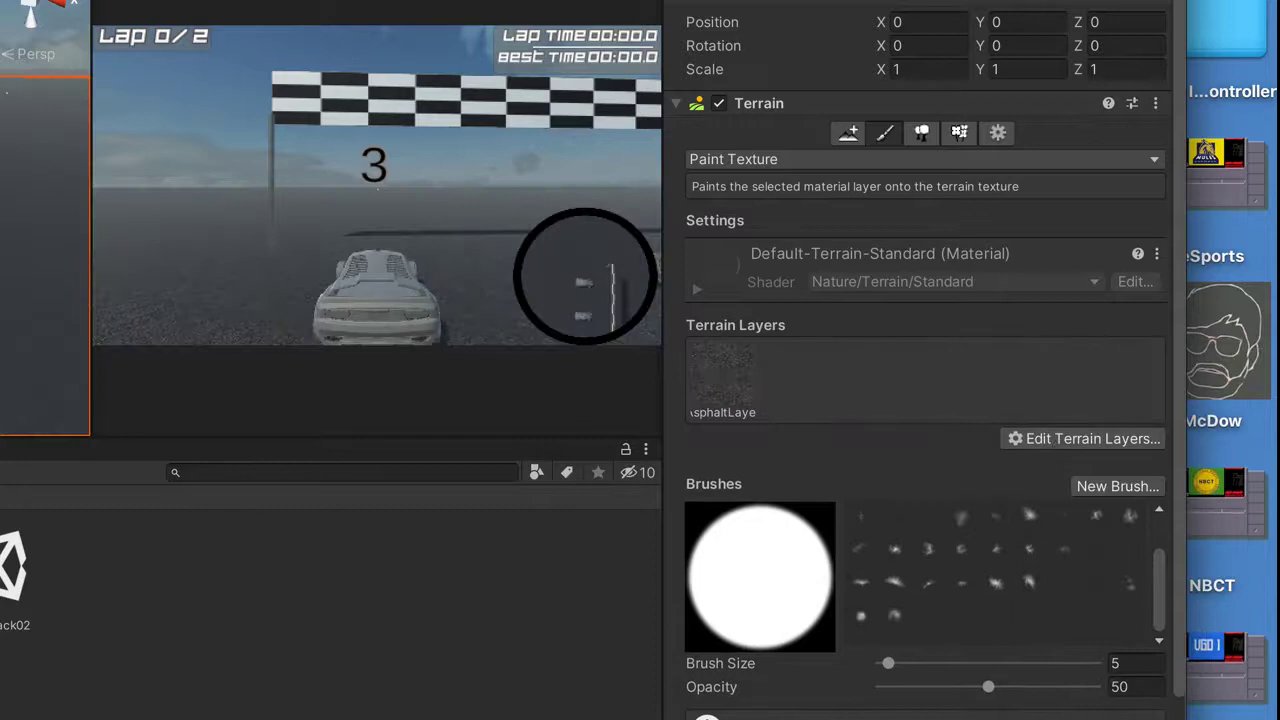
{"action": "scroll", "coordinate": [10, 128], "scroll_direction": "down", "scroll_amount": 5}
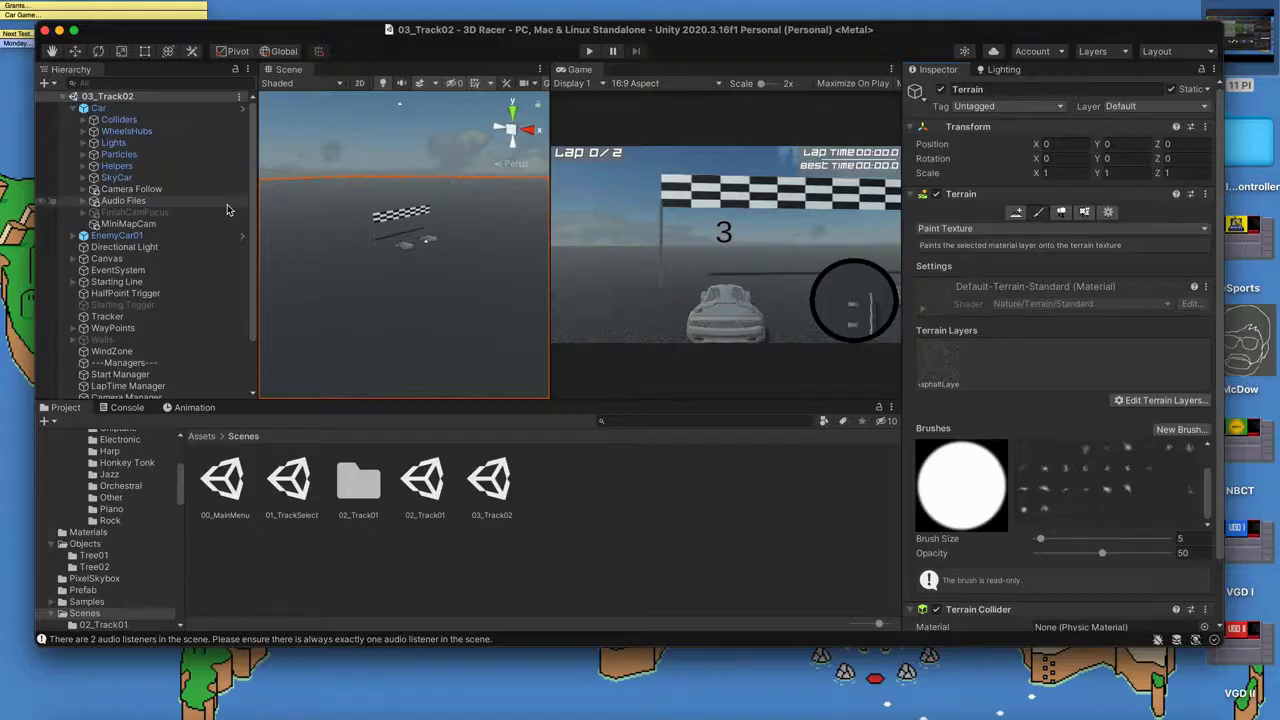
{"action": "left_click", "coordinate": [84, 108]}
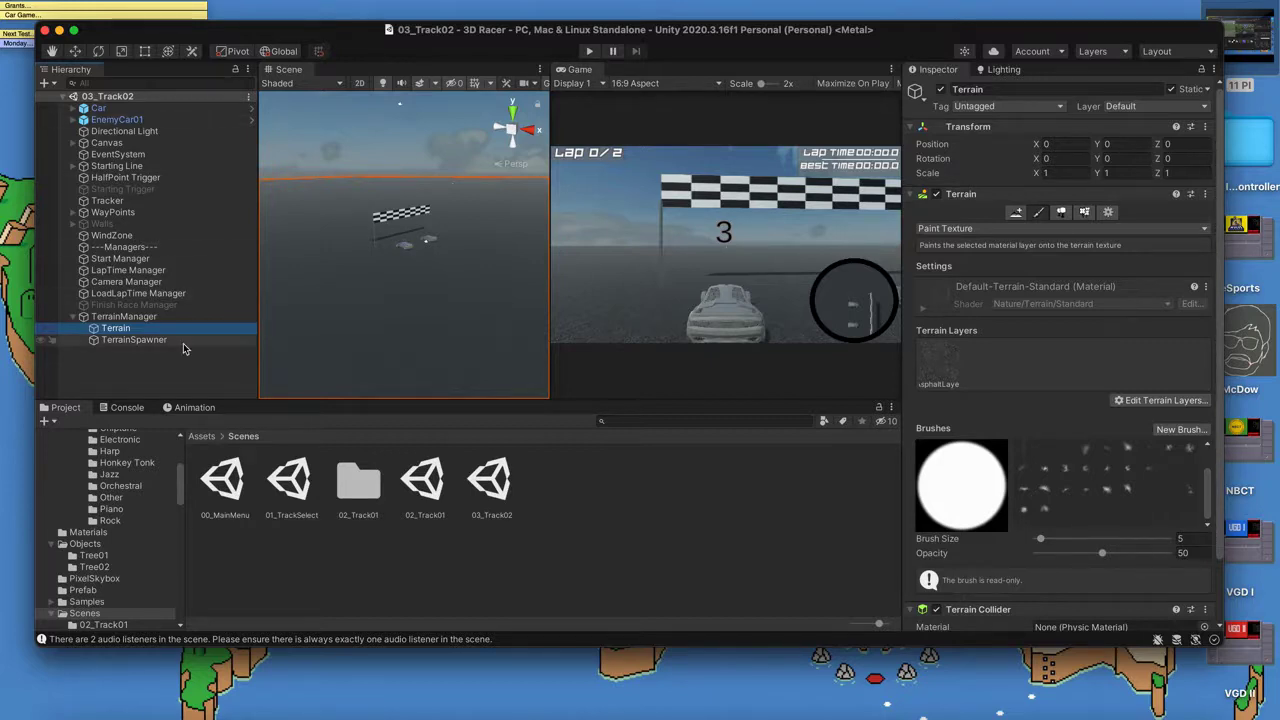
{"action": "left_click", "coordinate": [200, 437]}
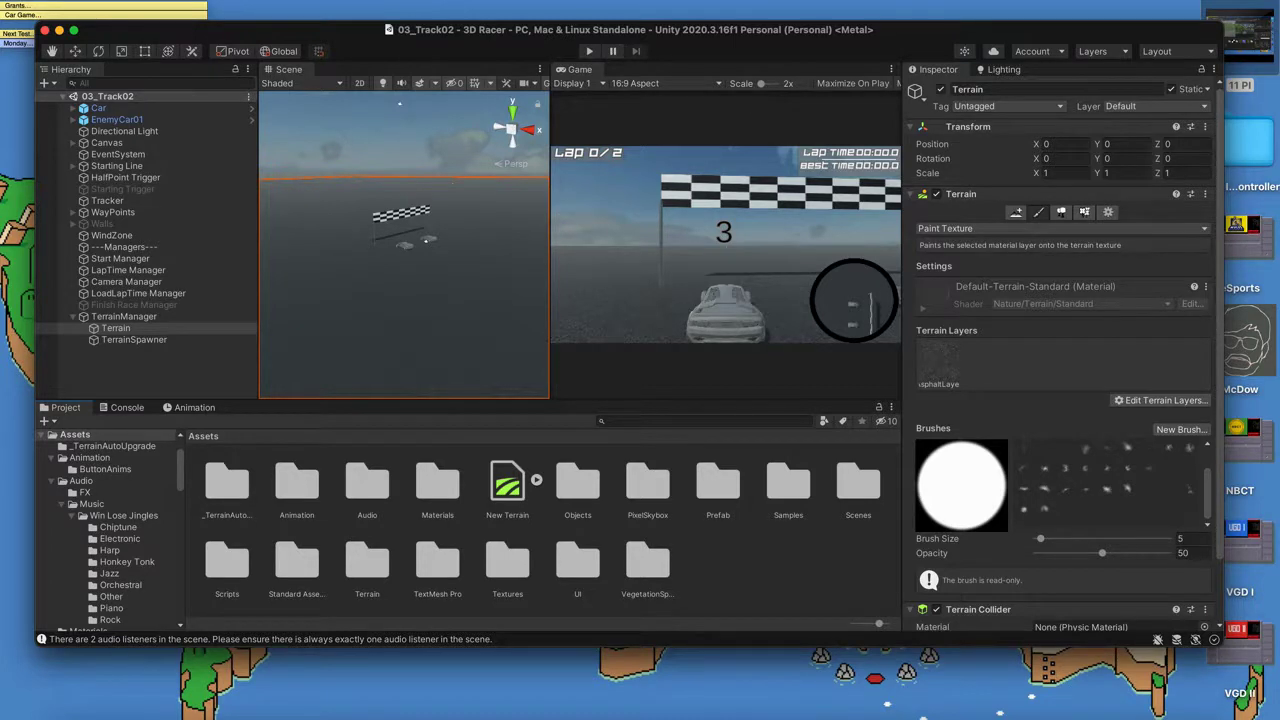
- Set the environment Skybox Material to sky01 in the Lighting settings
{"action": "left_click", "coordinate": [1004, 69]}
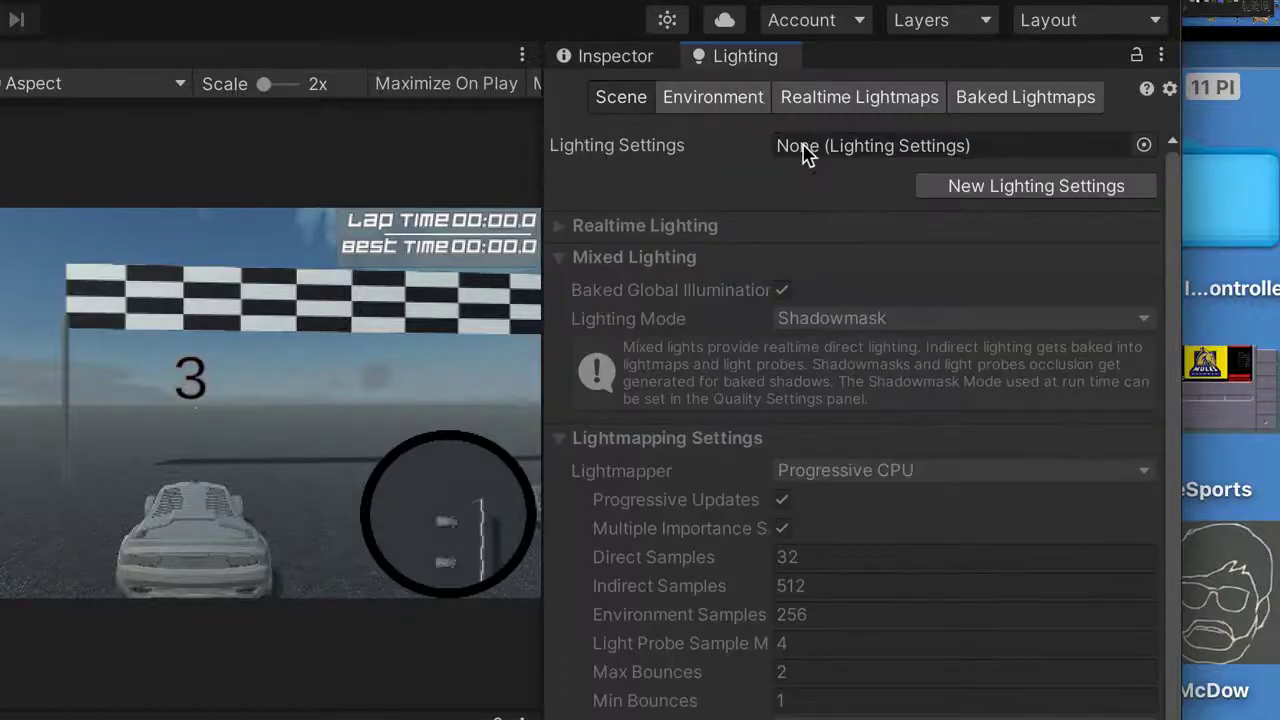
{"action": "left_click", "coordinate": [738, 104]}
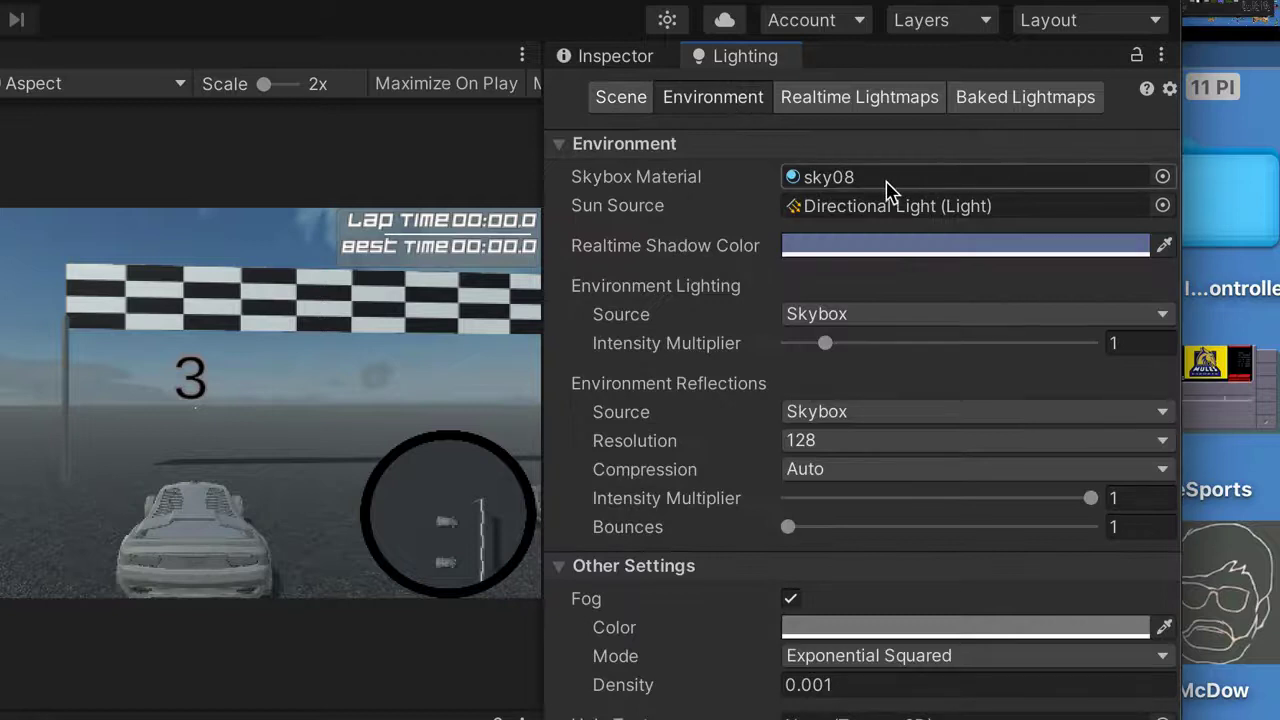
{"action": "left_click", "coordinate": [1162, 177]}
{"action": "scroll", "coordinate": [1155, 462], "scroll_direction": "up", "scroll_amount": 10}
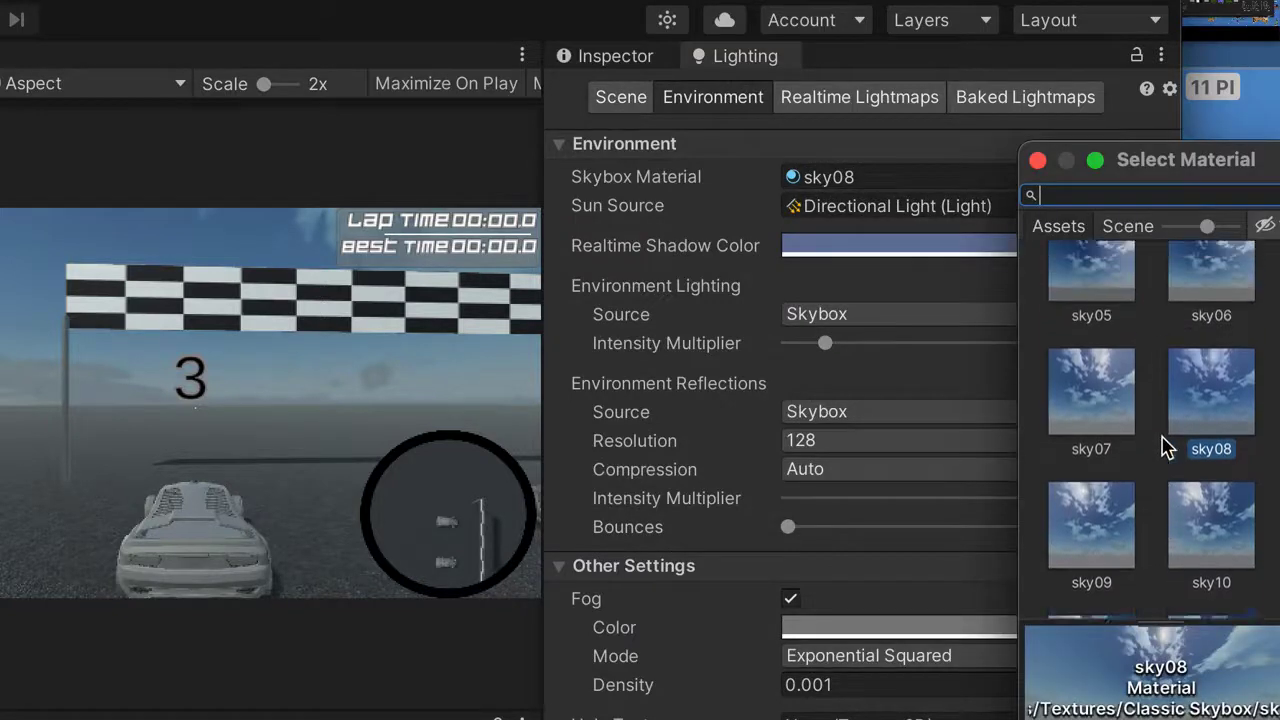
{"action": "scroll", "coordinate": [1165, 447], "scroll_direction": "up", "scroll_amount": 3}
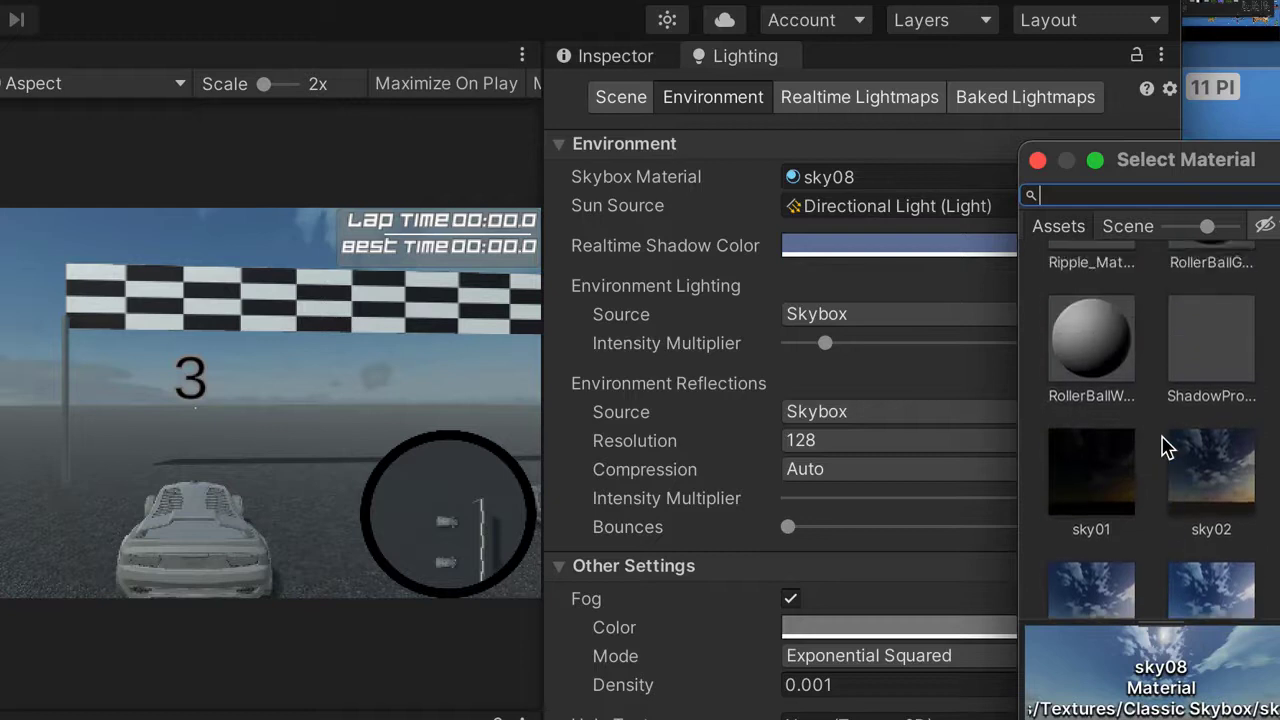
{"action": "scroll", "coordinate": [1114, 434], "scroll_direction": "down", "scroll_amount": 1}
{"action": "left_click", "coordinate": [1116, 432]}
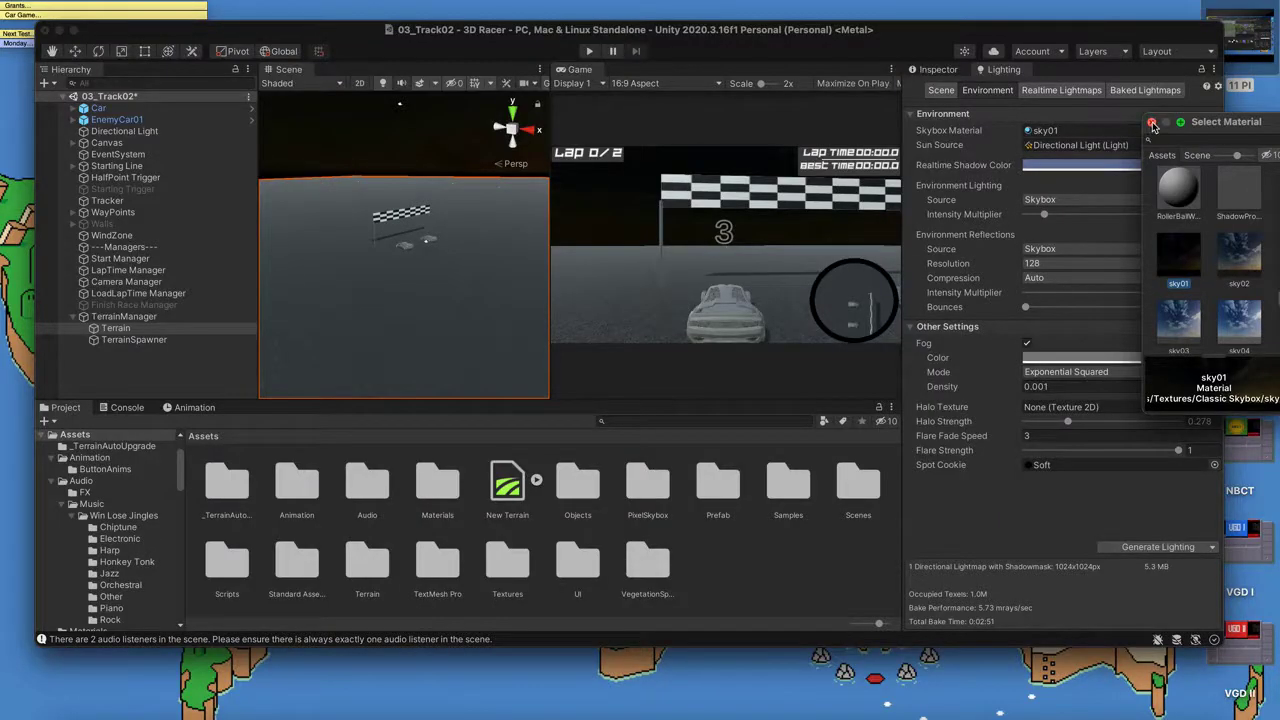
{"action": "left_click", "coordinate": [1150, 124]}
{"action": "scroll", "coordinate": [371, 280], "scroll_direction": "up", "scroll_amount": 5}
{"action": "scroll", "coordinate": [371, 281], "scroll_direction": "down", "scroll_amount": 5}
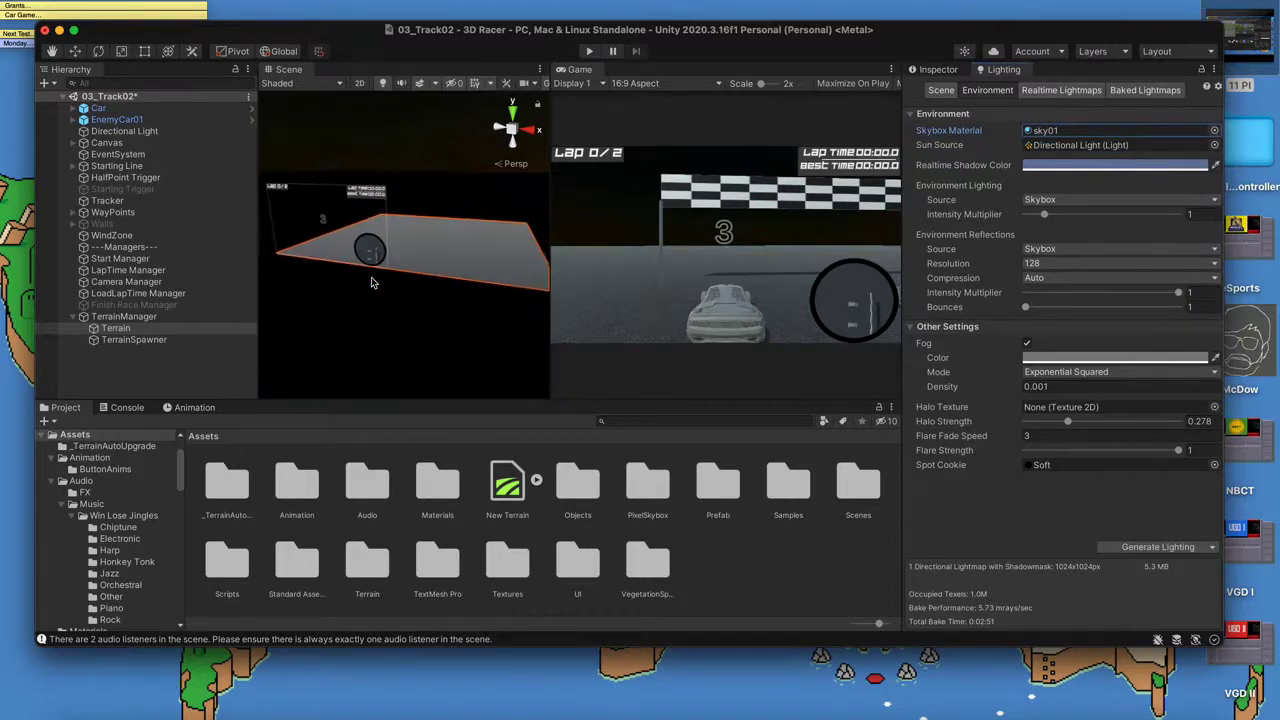
- Select the Directional Light and show its Inspector properties
{"action": "right_click_drag", "start_coordinate": [371, 281], "coordinate": [450, 284]}
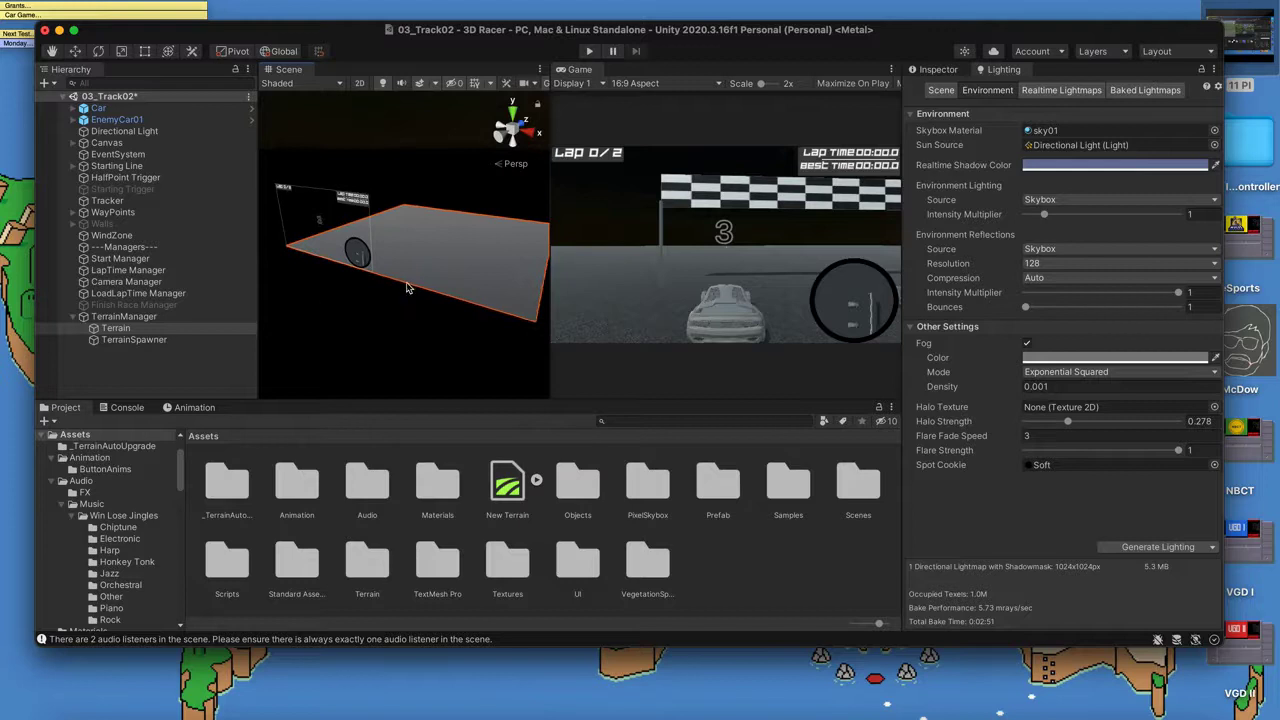
{"action": "left_click", "coordinate": [167, 134]}
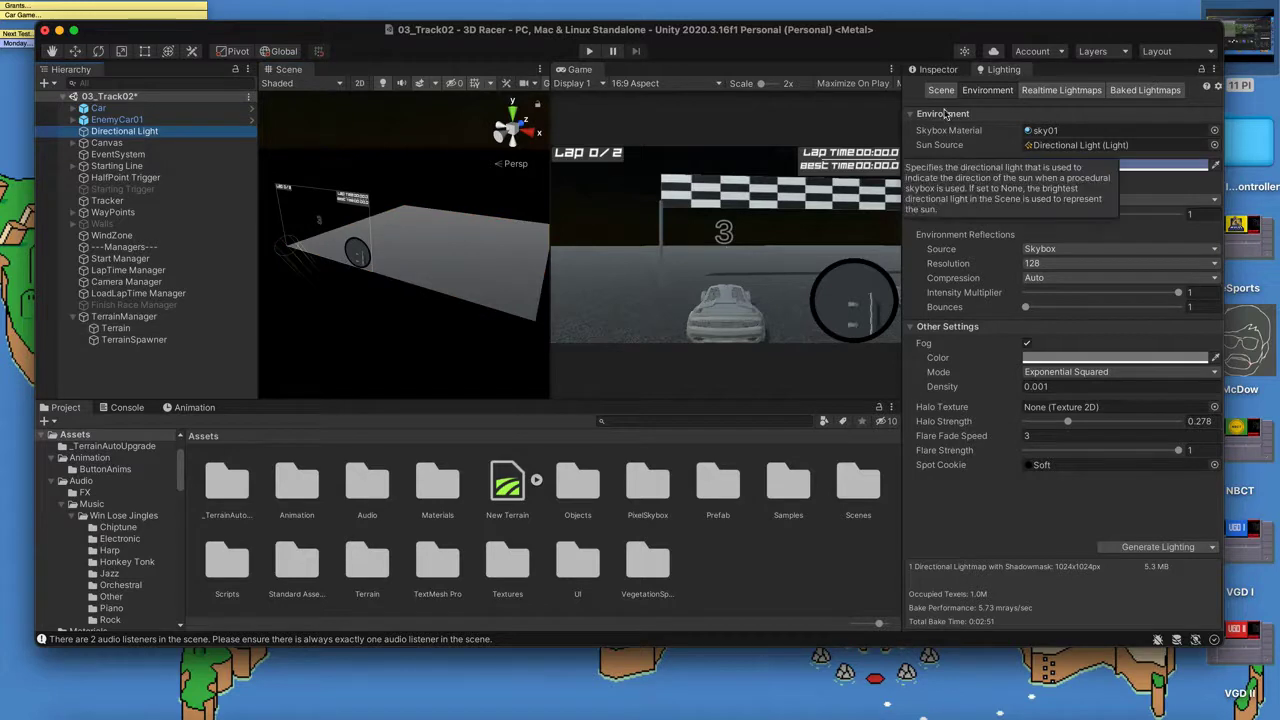
{"action": "key", "text": "super+3"}
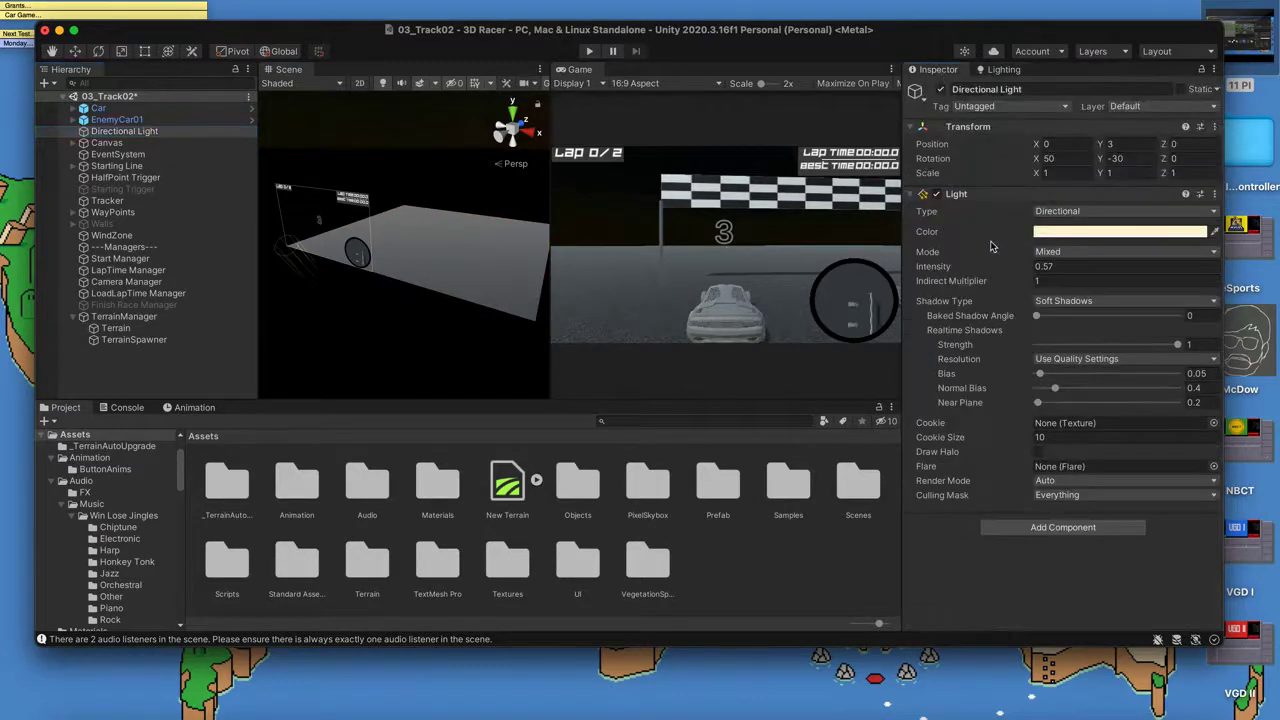
- Turn the Directional Light intensity down to 0 and lower the environment intensity multiplier to 0.36
{"action": "left_click_drag", "start_coordinate": [1016, 270], "coordinate": [1004, 268]}
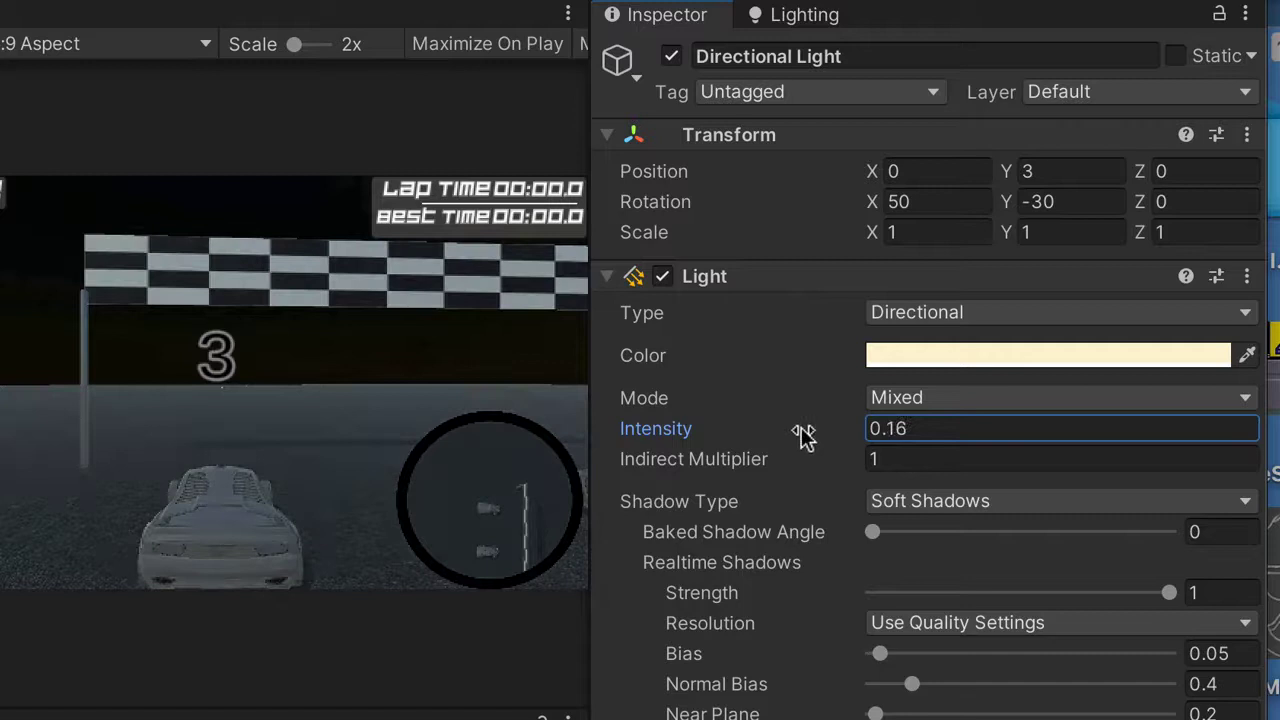
{"action": "left_click_drag", "start_coordinate": [805, 435], "coordinate": [713, 432]}
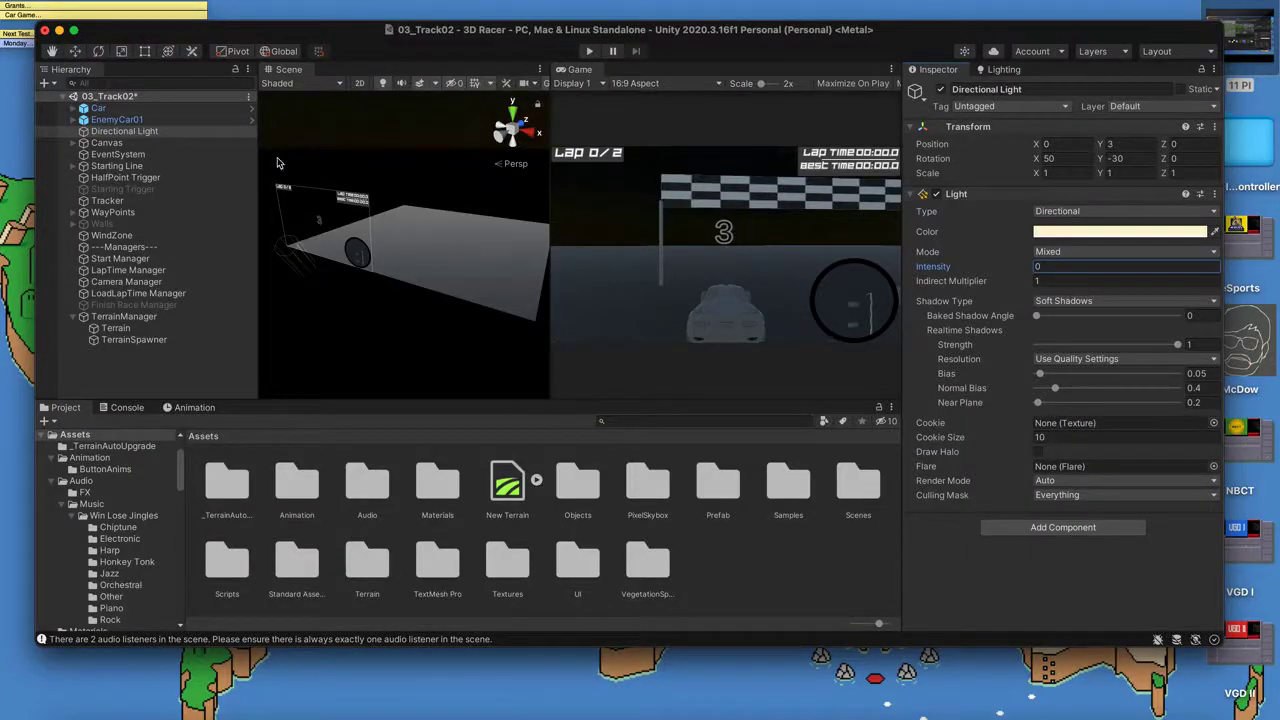
{"action": "left_click", "coordinate": [1003, 71]}
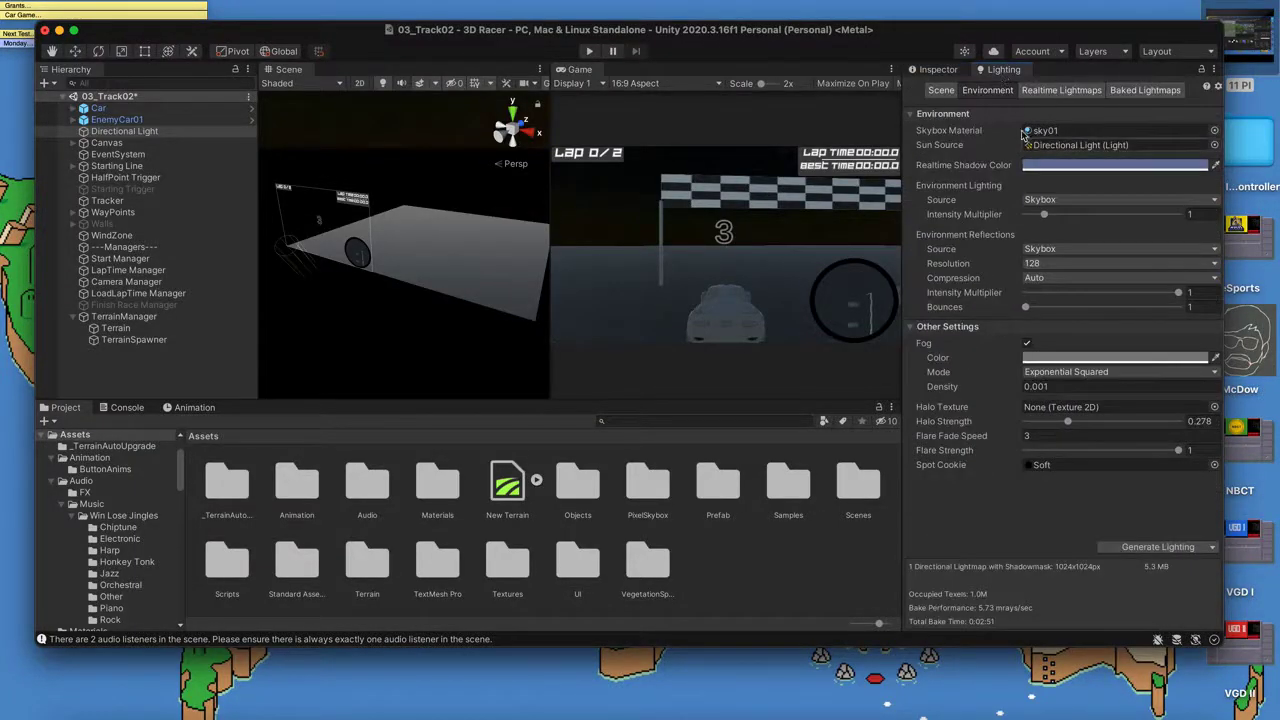
{"action": "left_click_drag", "start_coordinate": [1045, 217], "coordinate": [1034, 218]}
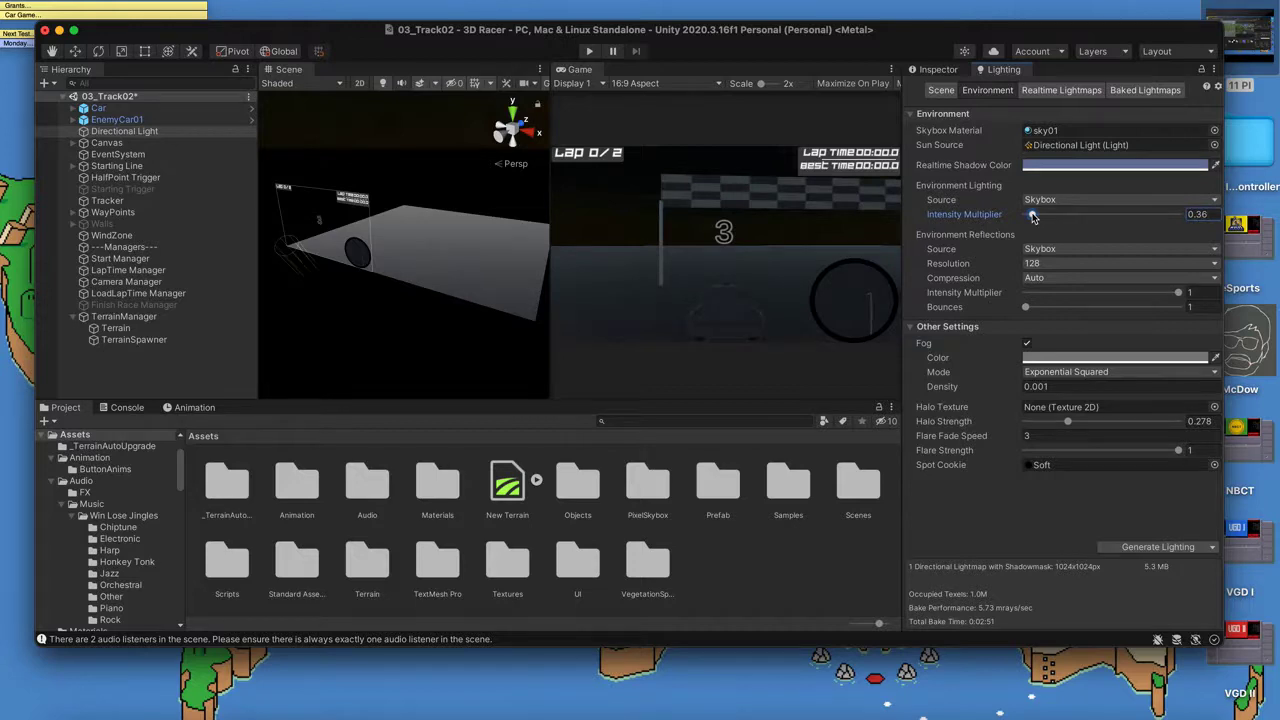
- Raise the Directional Light's intensity back up to 0.42 so the car shows
{"action": "left_click", "coordinate": [130, 134]}
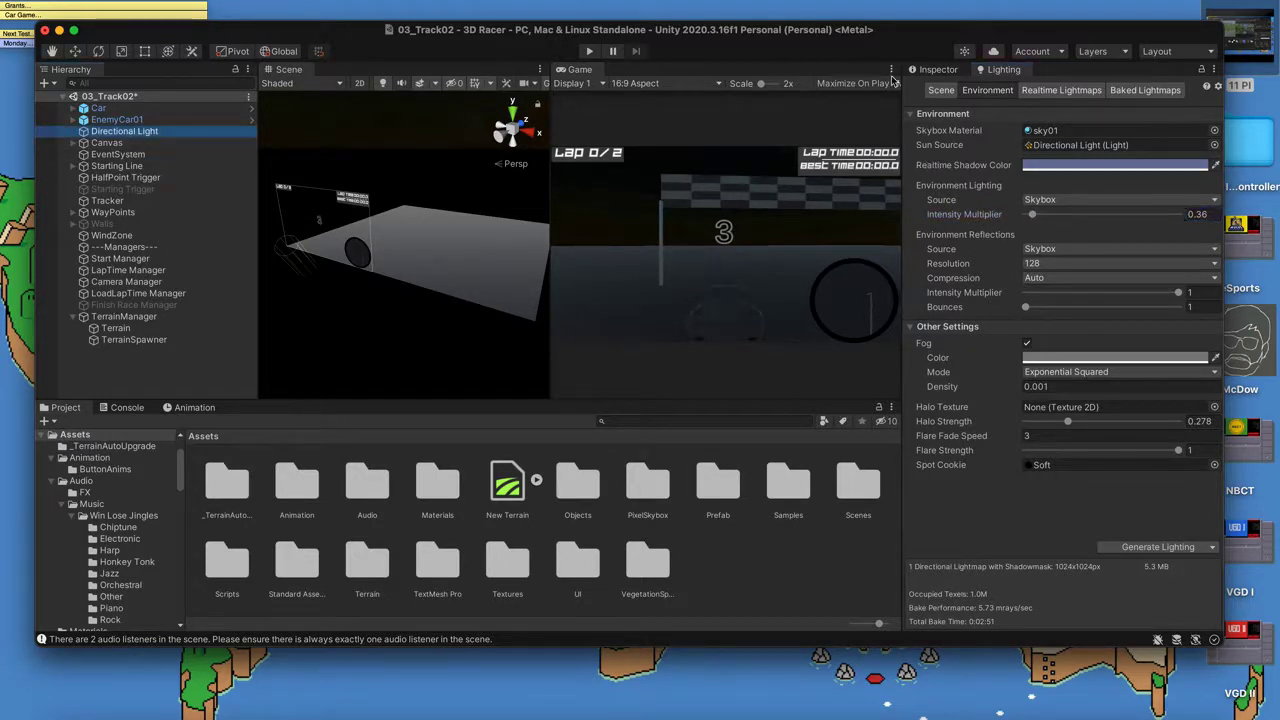
{"action": "left_click", "coordinate": [940, 70]}
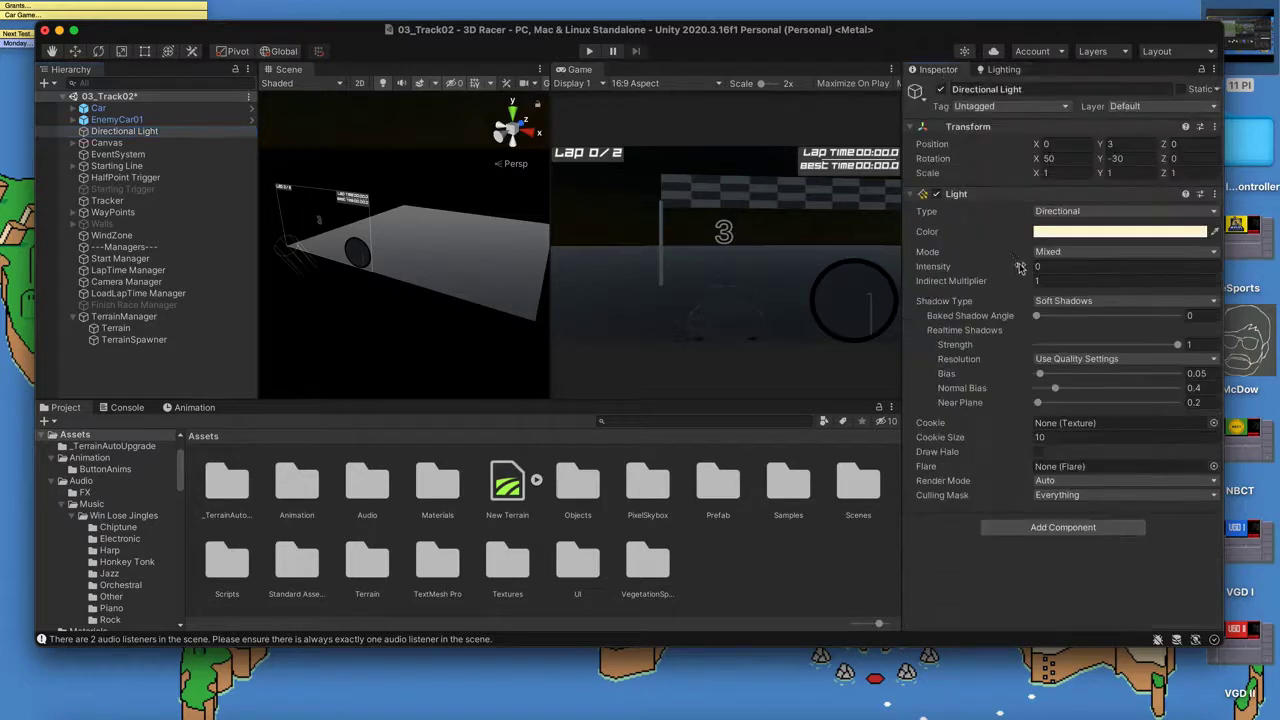
{"action": "left_click_drag", "start_coordinate": [1015, 271], "coordinate": [1031, 271]}
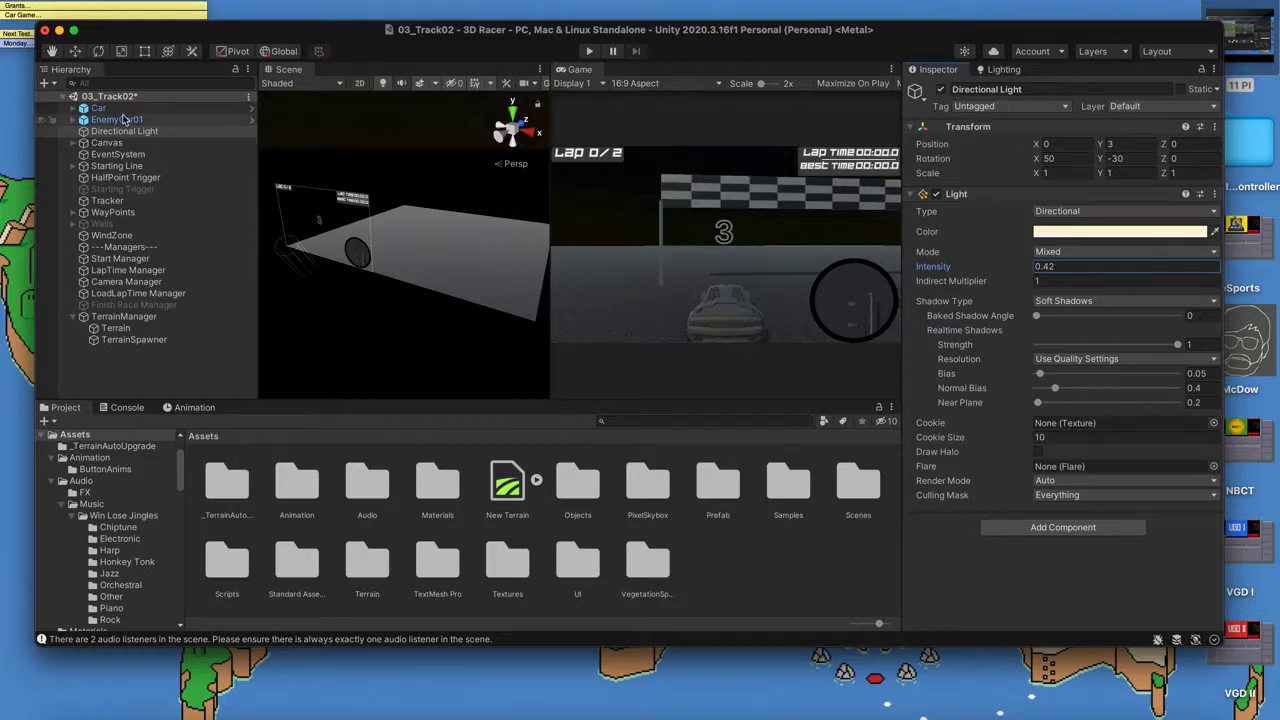
{"action": "scroll", "coordinate": [417, 188], "scroll_direction": "down", "scroll_amount": 5}
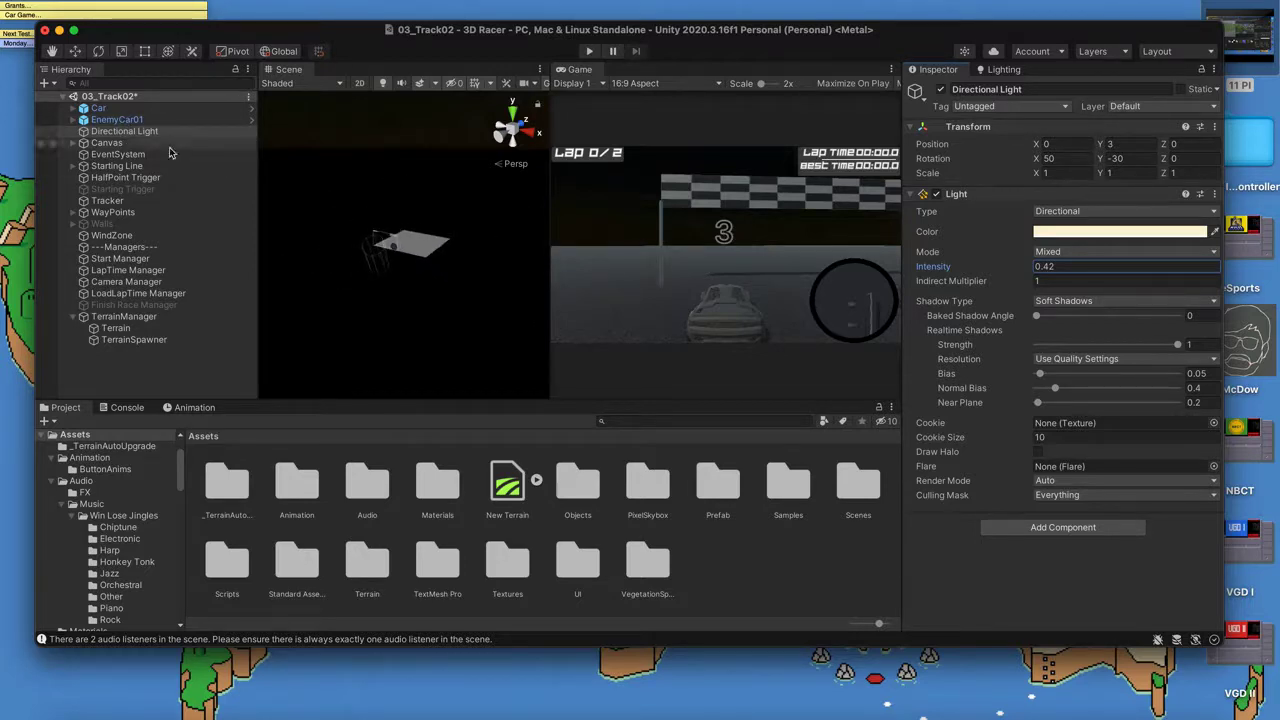
{"action": "left_click", "coordinate": [140, 131]}
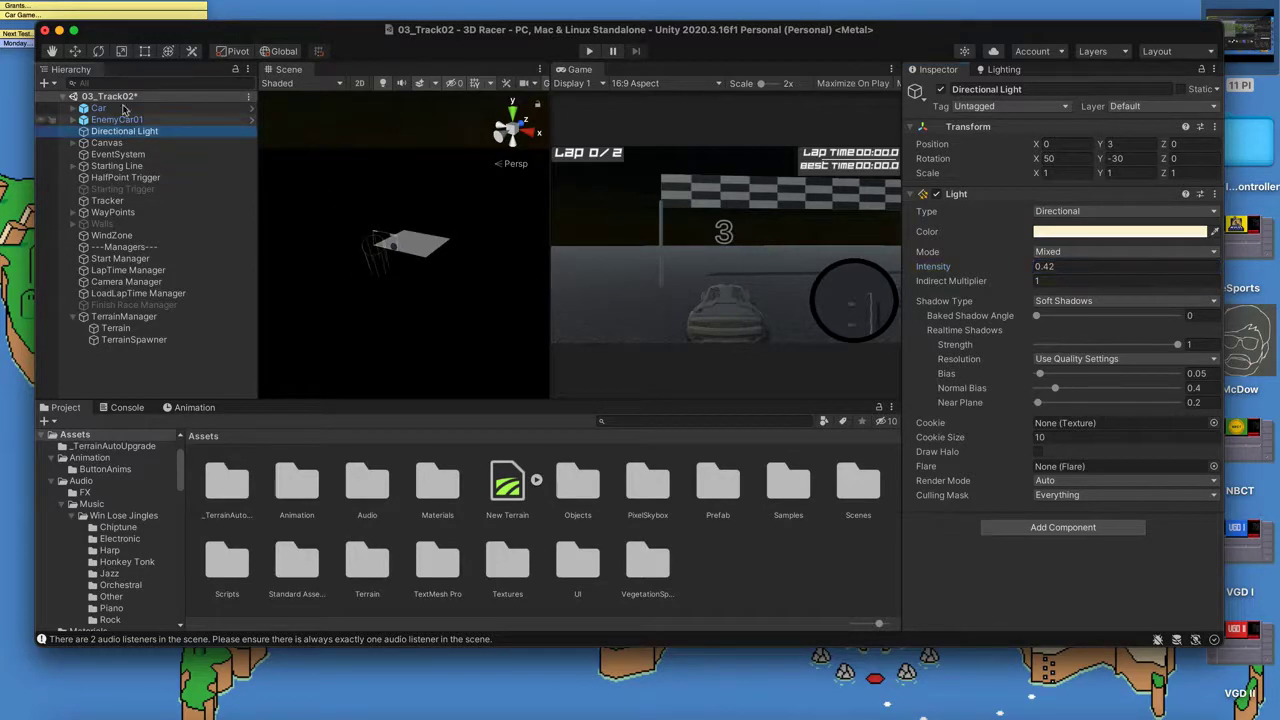
- Rotate the Directional Light to a new angle and lower its indirect multiplier to 0.04
{"action": "left_click", "coordinate": [98, 51]}
{"action": "left_click_drag", "start_coordinate": [402, 204], "coordinate": [156, 82]}
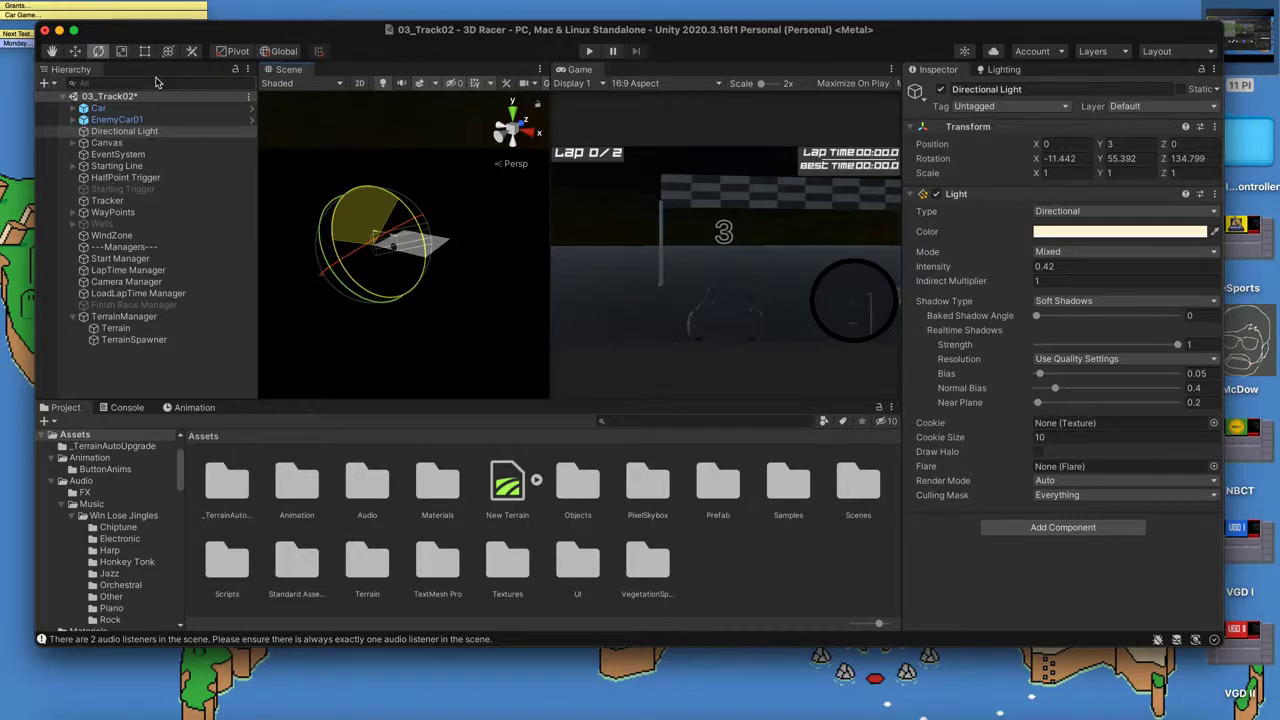
{"action": "left_click_drag", "start_coordinate": [155, 82], "coordinate": [178, 110]}
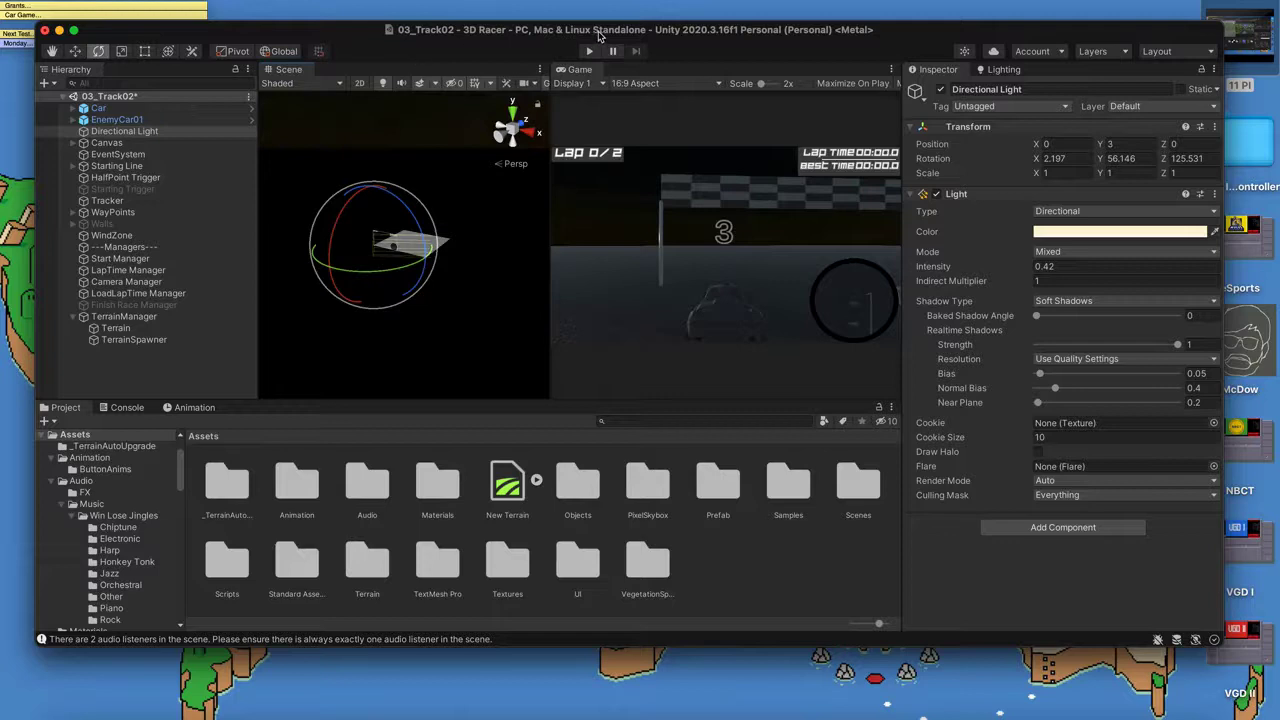
{"action": "left_click_drag", "start_coordinate": [598, 35], "coordinate": [580, 35]}
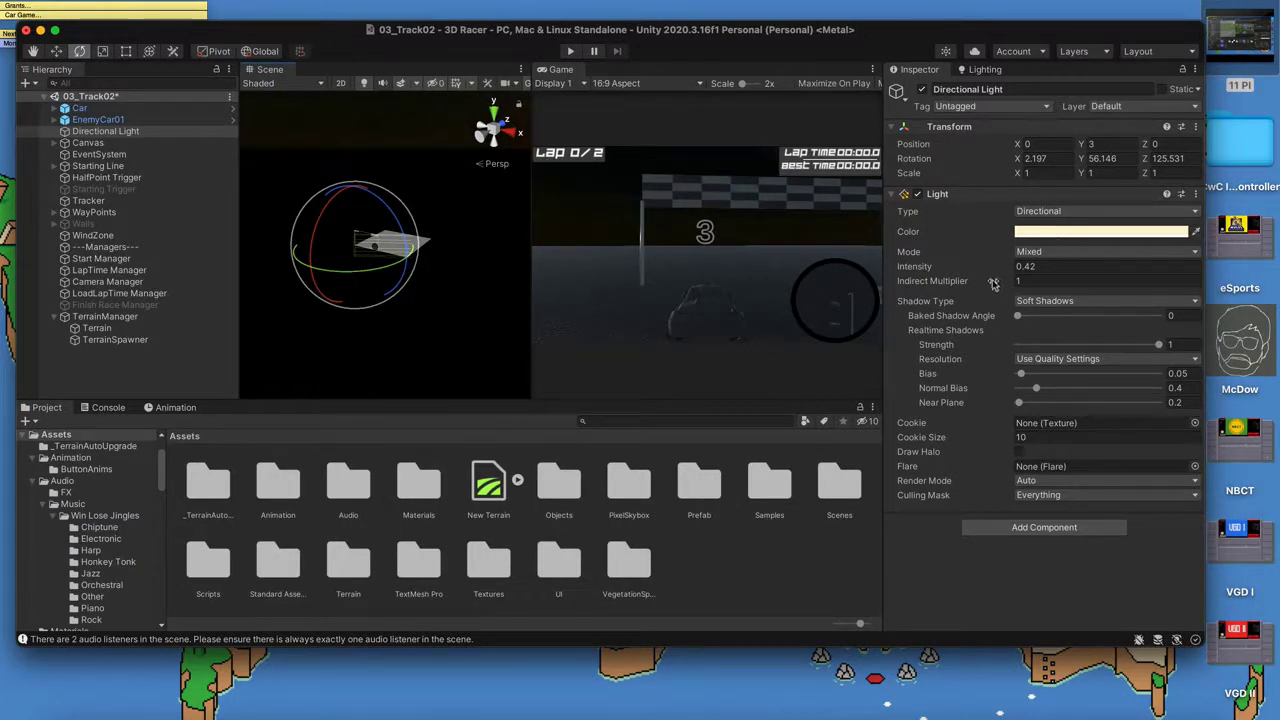
{"action": "mouse_move", "coordinate": [989, 285]}
{"action": "left_mouse_down"}
{"action": "mouse_move", "coordinate": [962, 285]}
{"action": "mouse_move", "coordinate": [1010, 269]}
{"action": "mouse_move", "coordinate": [982, 268]}
{"action": "left_mouse_up"}
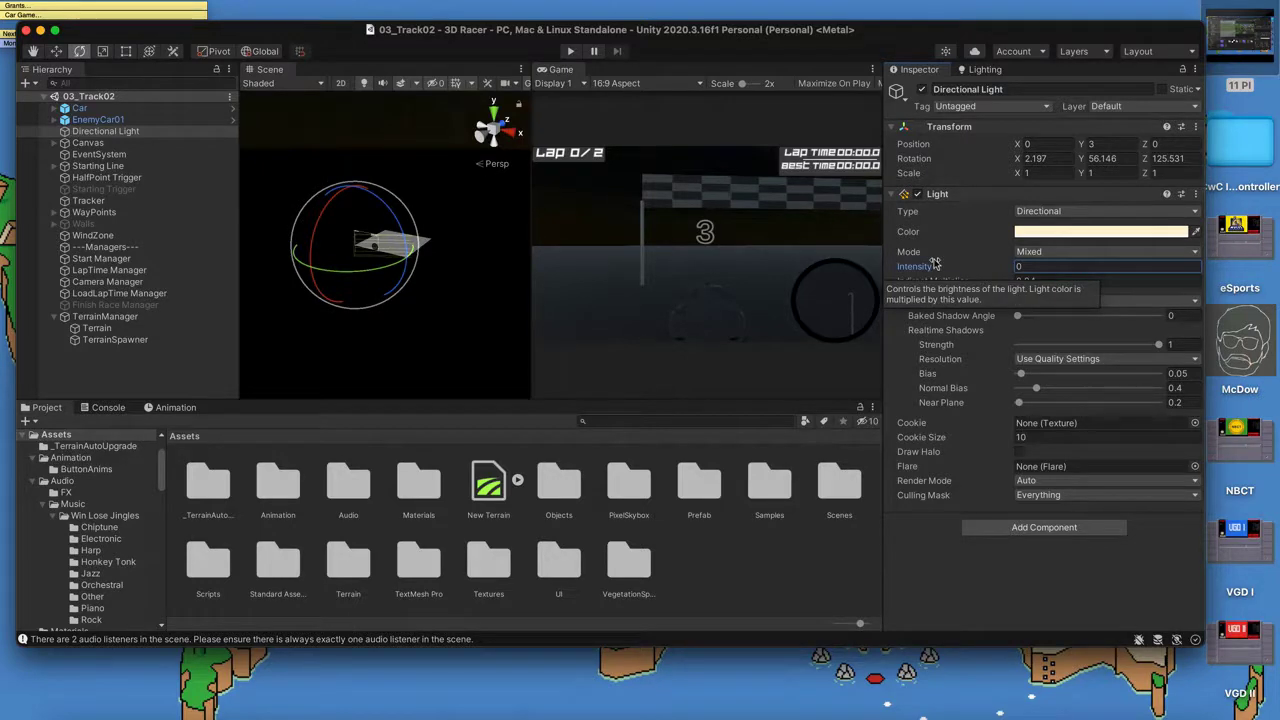
- Lower the reflections intensity multiplier and raise the Directional Light's intensity to 0.66
{"action": "left_click", "coordinate": [984, 70]}
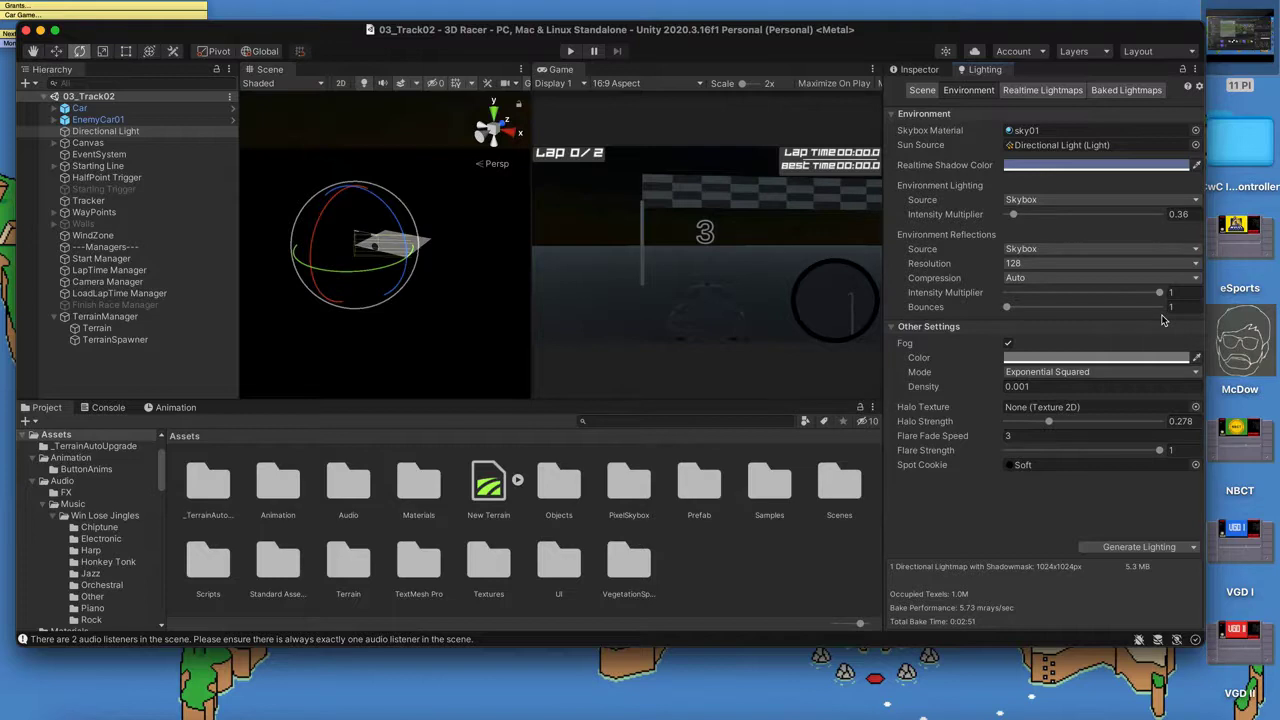
{"action": "left_click_drag", "start_coordinate": [1164, 305], "coordinate": [1081, 302]}
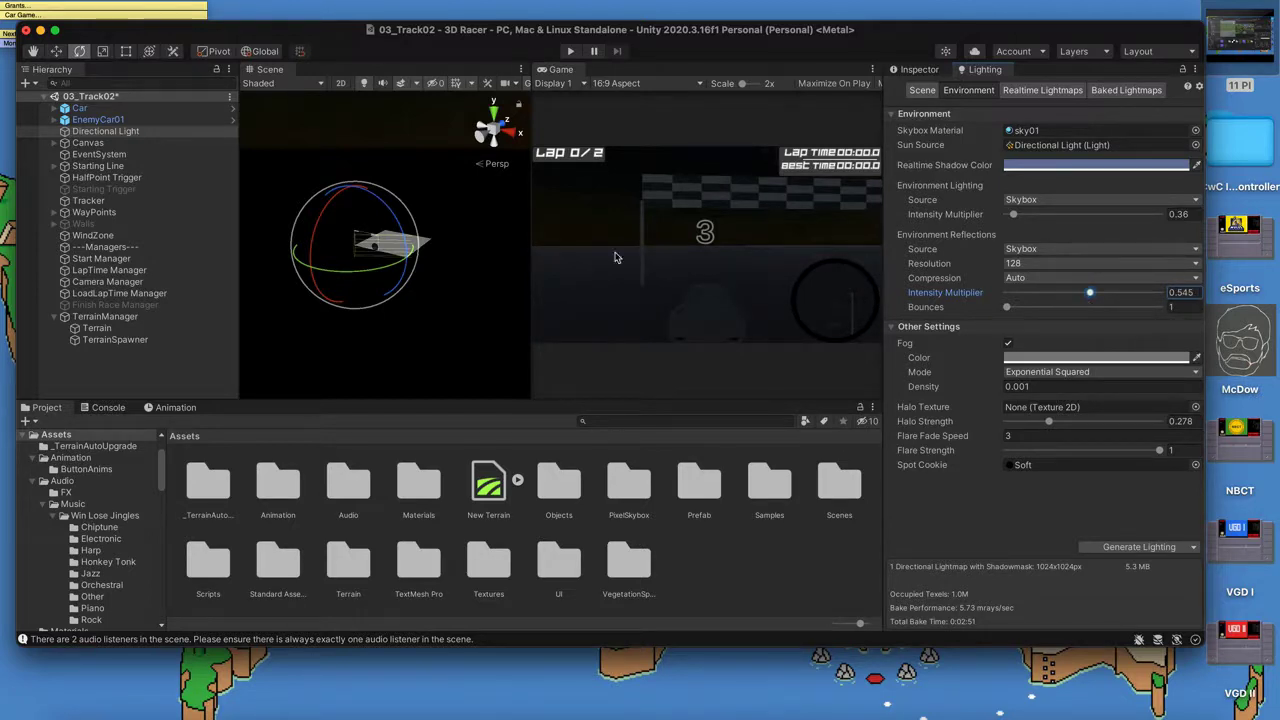
{"action": "left_click", "coordinate": [111, 135]}
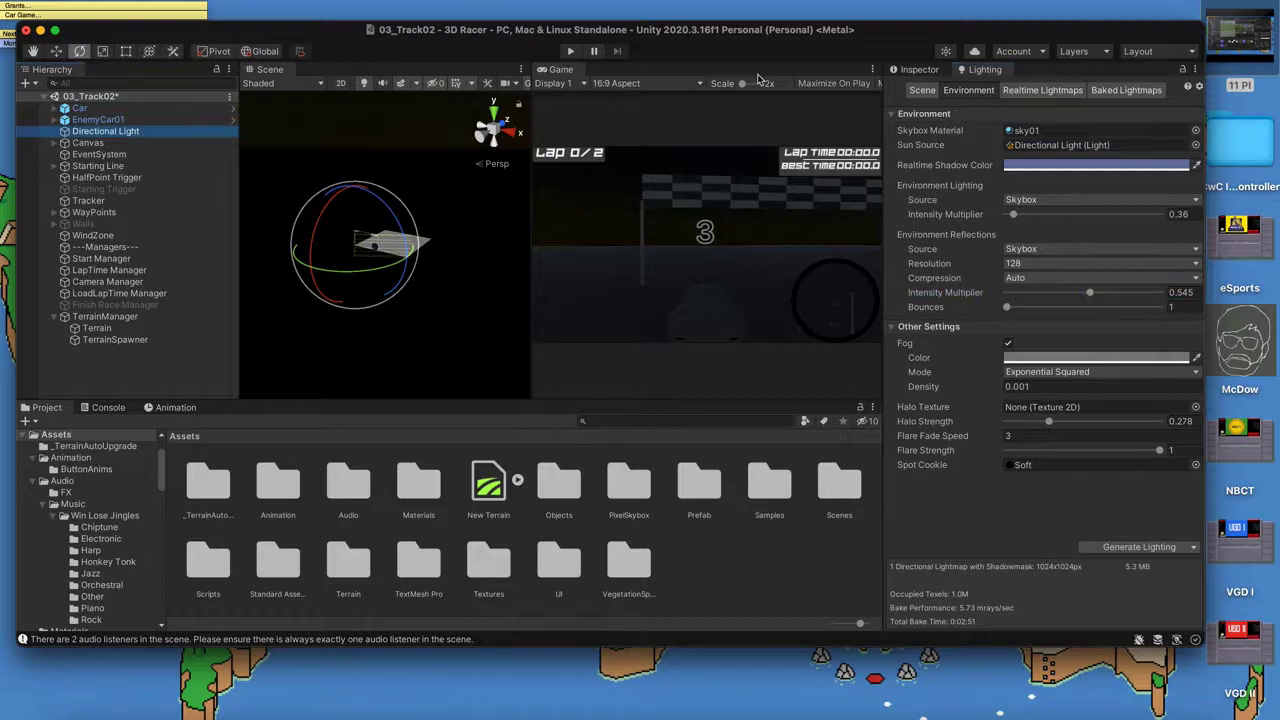
{"action": "left_click", "coordinate": [904, 71]}
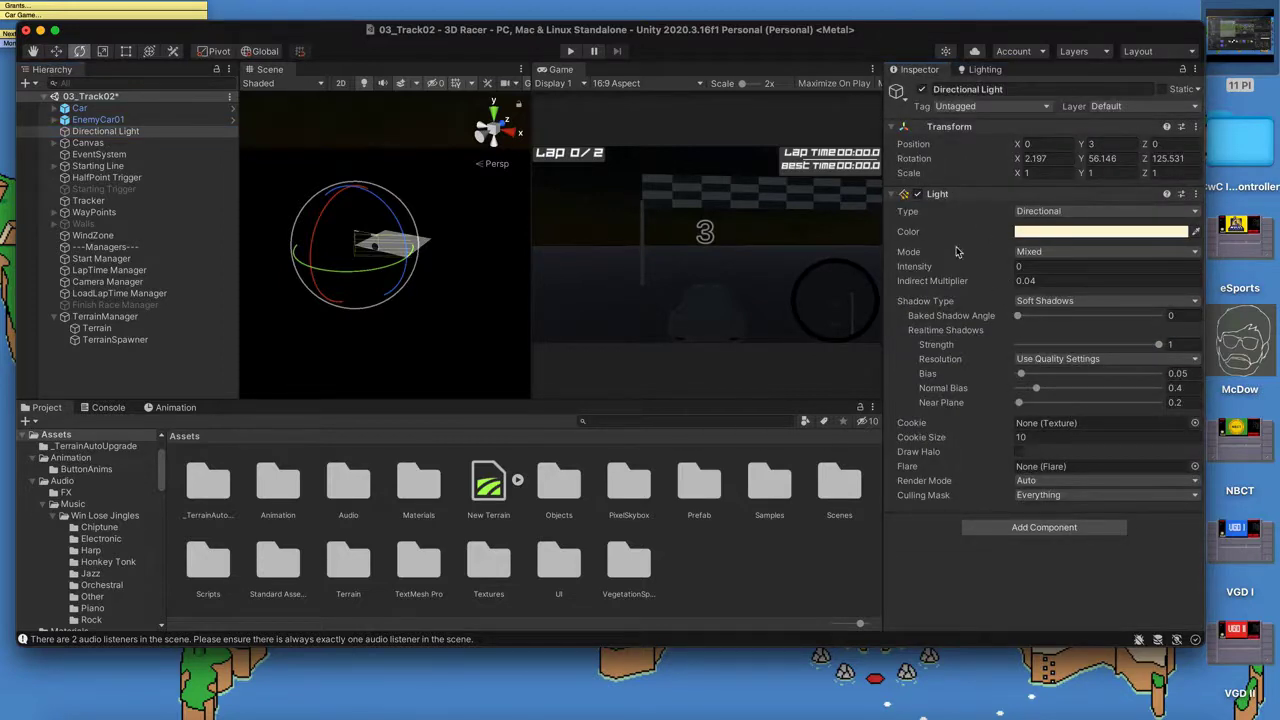
{"action": "left_click_drag", "start_coordinate": [932, 267], "coordinate": [972, 267]}
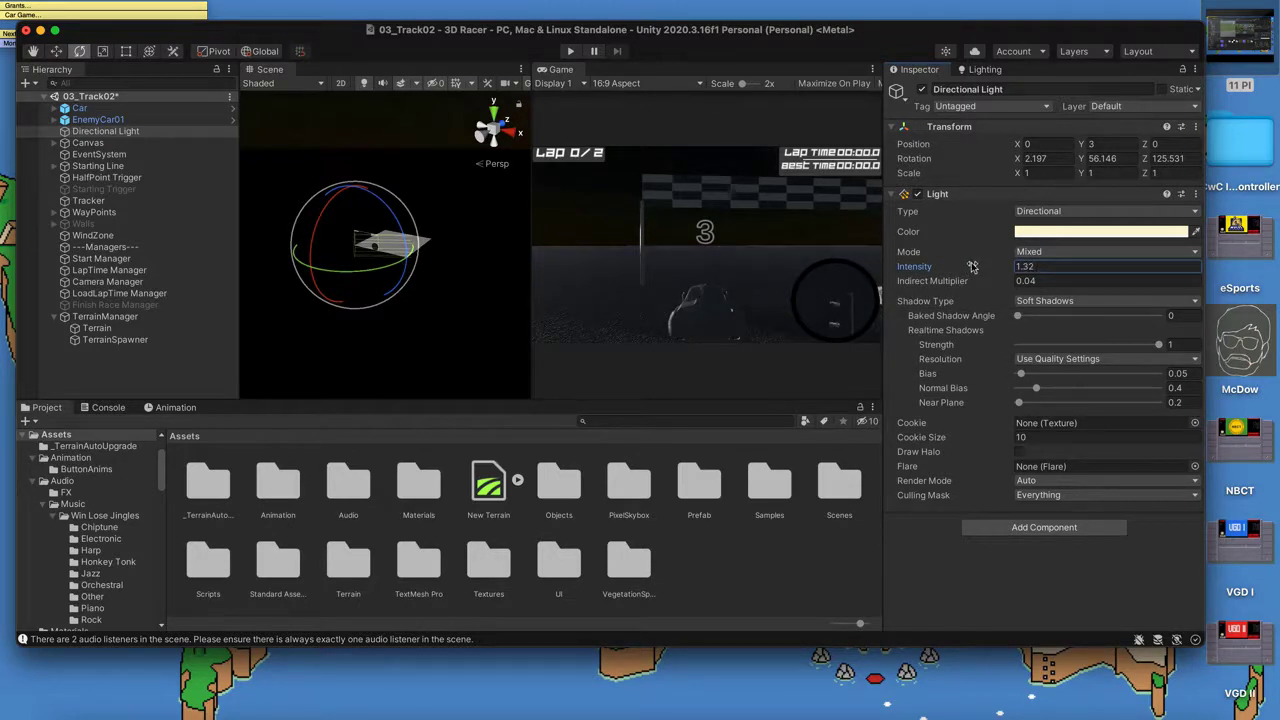
- Tilt the Directional Light to 29.165, -50.395, -31.035, dim it to 0.25, and save the scene
{"action": "left_click_drag", "start_coordinate": [353, 197], "coordinate": [557, 451]}
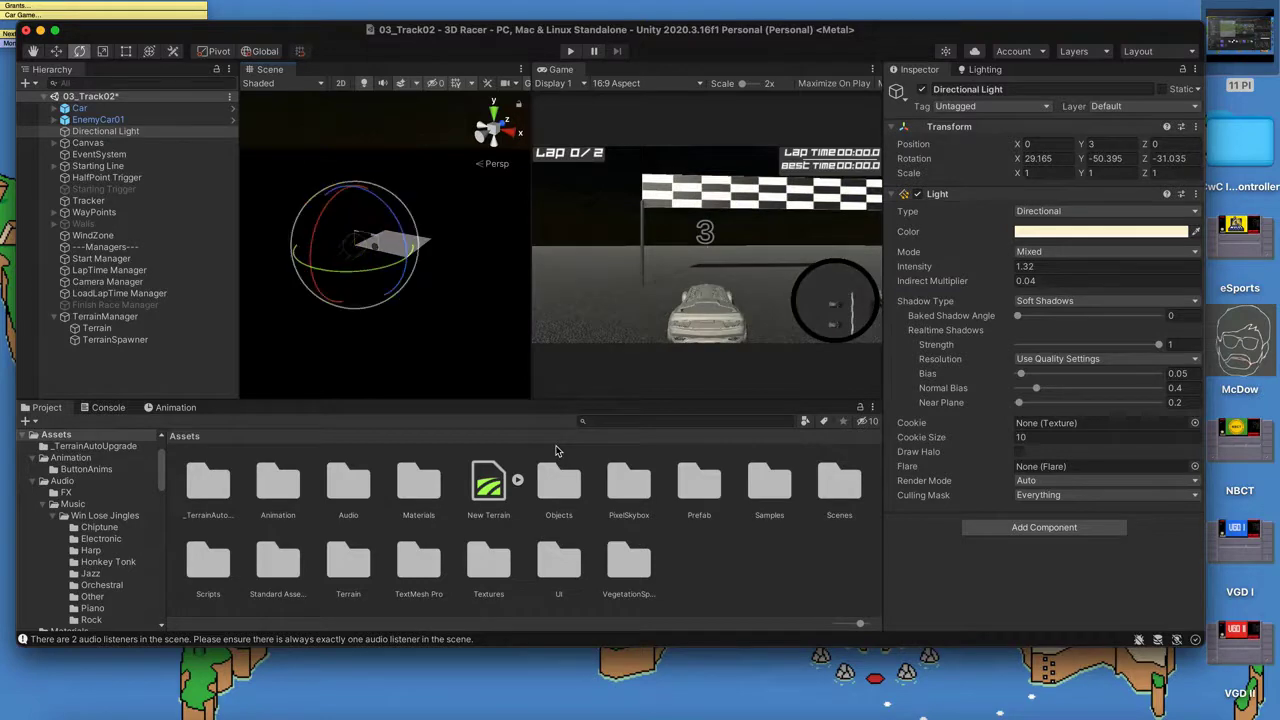
{"action": "left_click_drag", "start_coordinate": [1005, 270], "coordinate": [973, 270]}
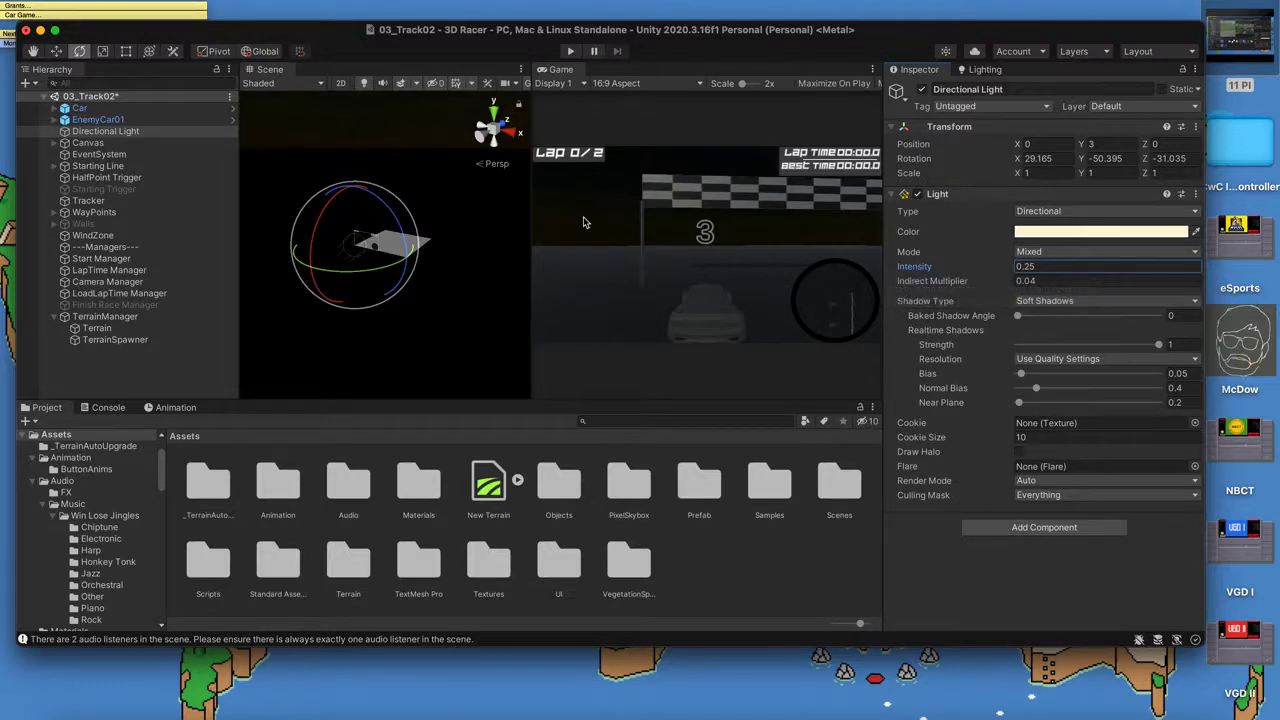
{"action": "key", "text": "super+s"}
- Expand Car and frame its SkyCar body in the Scene view
{"action": "left_click", "coordinate": [54, 108]}
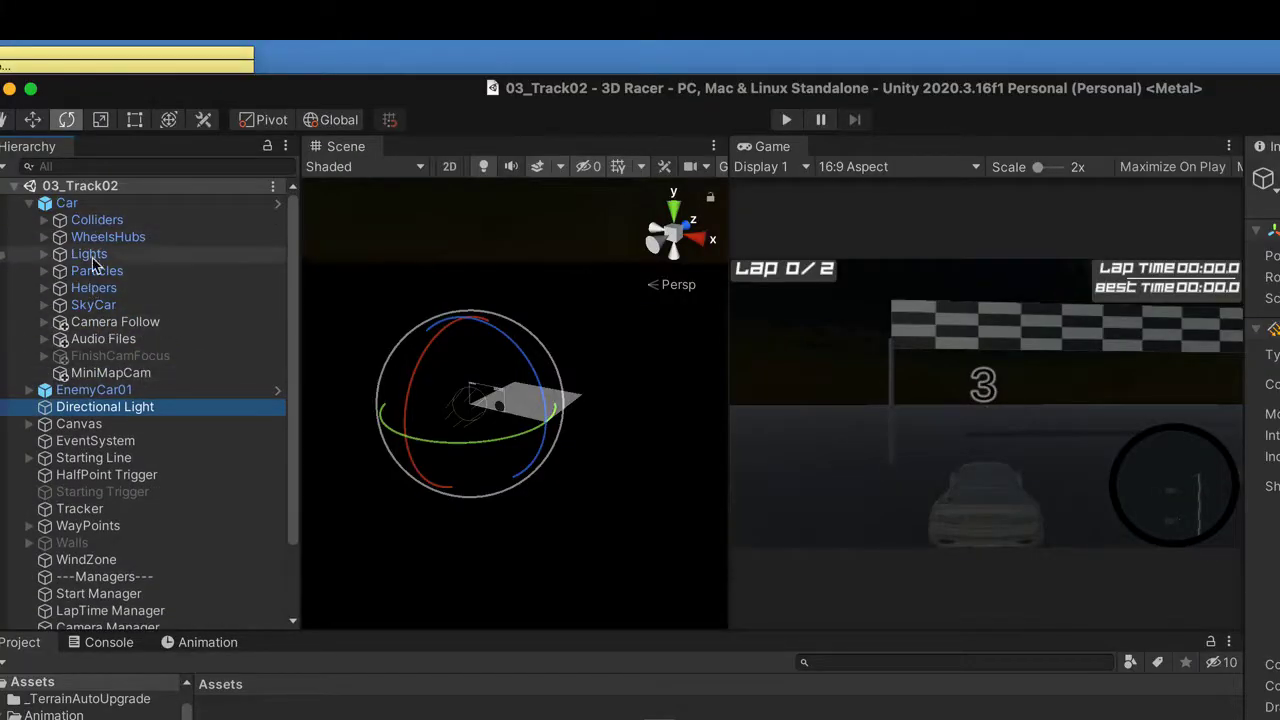
{"action": "left_click", "coordinate": [100, 306]}
{"action": "key", "text": "f"}
{"action": "left_click_drag", "start_coordinate": [415, 400], "coordinate": [570, 418], "text": "alt"}
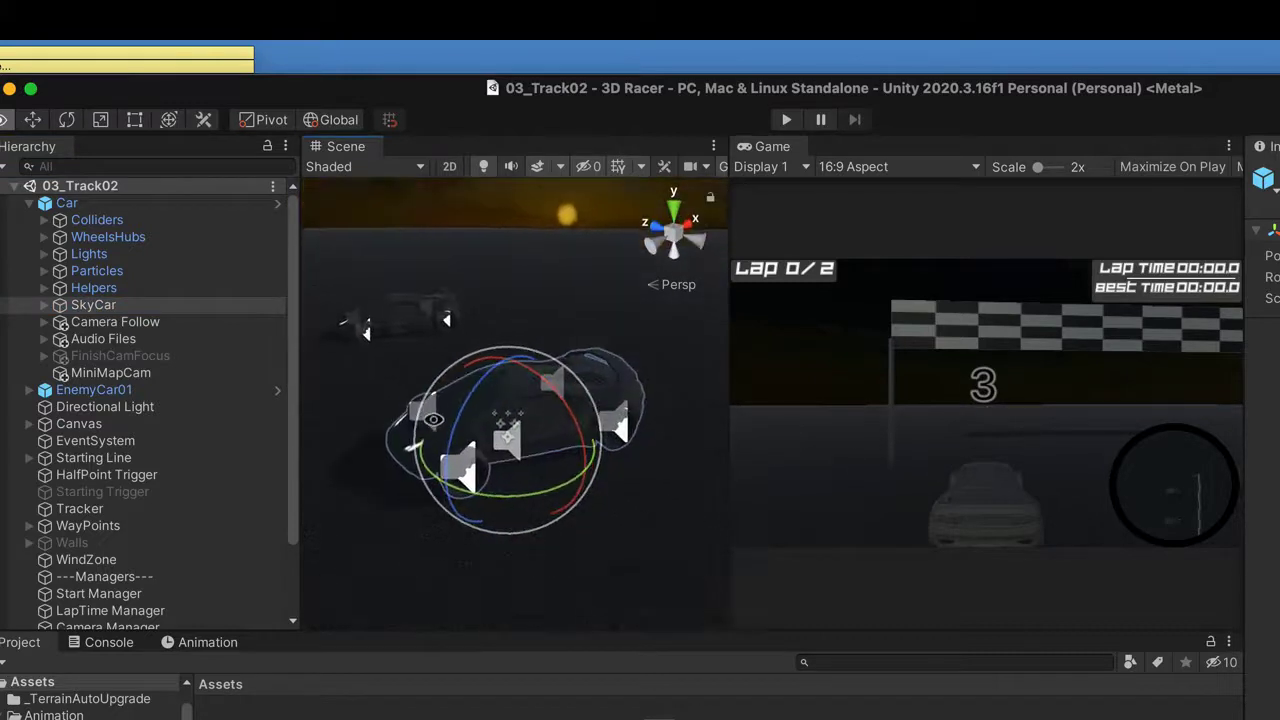
- Dock the Game view beside the Scene view and reselect SkyCar
{"action": "left_click_drag", "start_coordinate": [770, 146], "coordinate": [430, 146]}
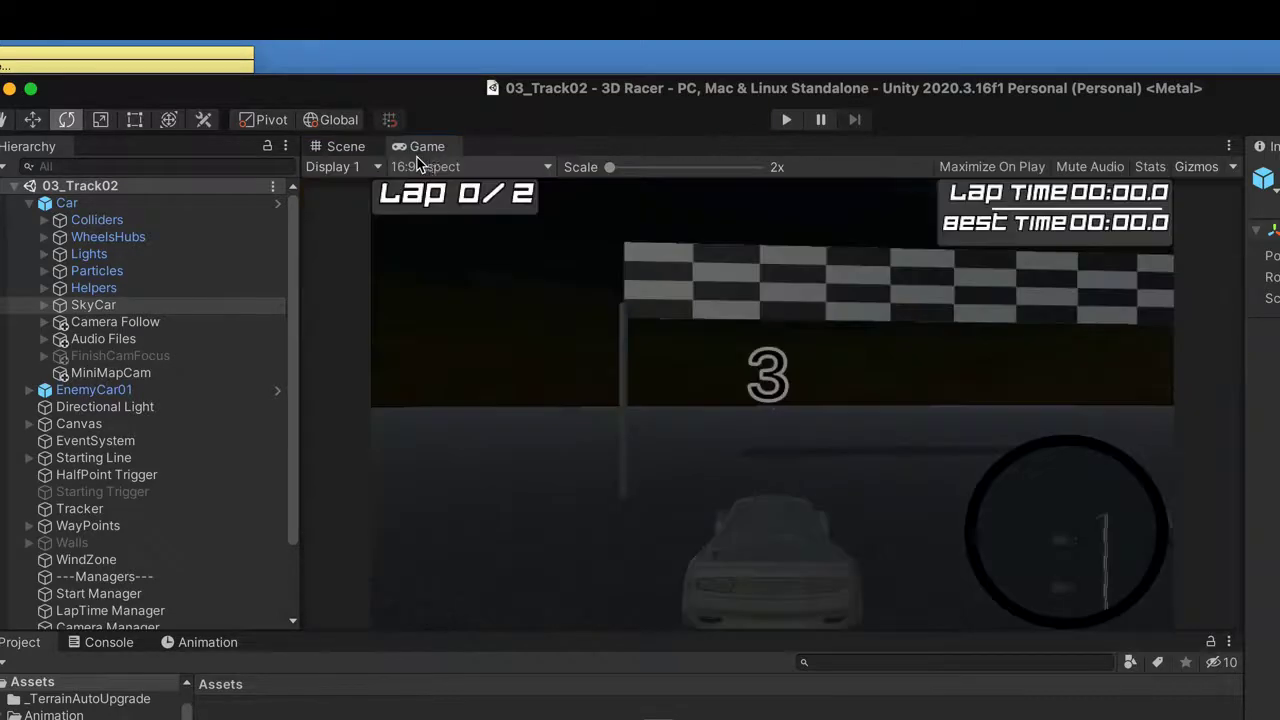
{"action": "left_click", "coordinate": [346, 147]}
{"action": "left_click_drag", "start_coordinate": [840, 393], "coordinate": [455, 257], "text": "alt"}
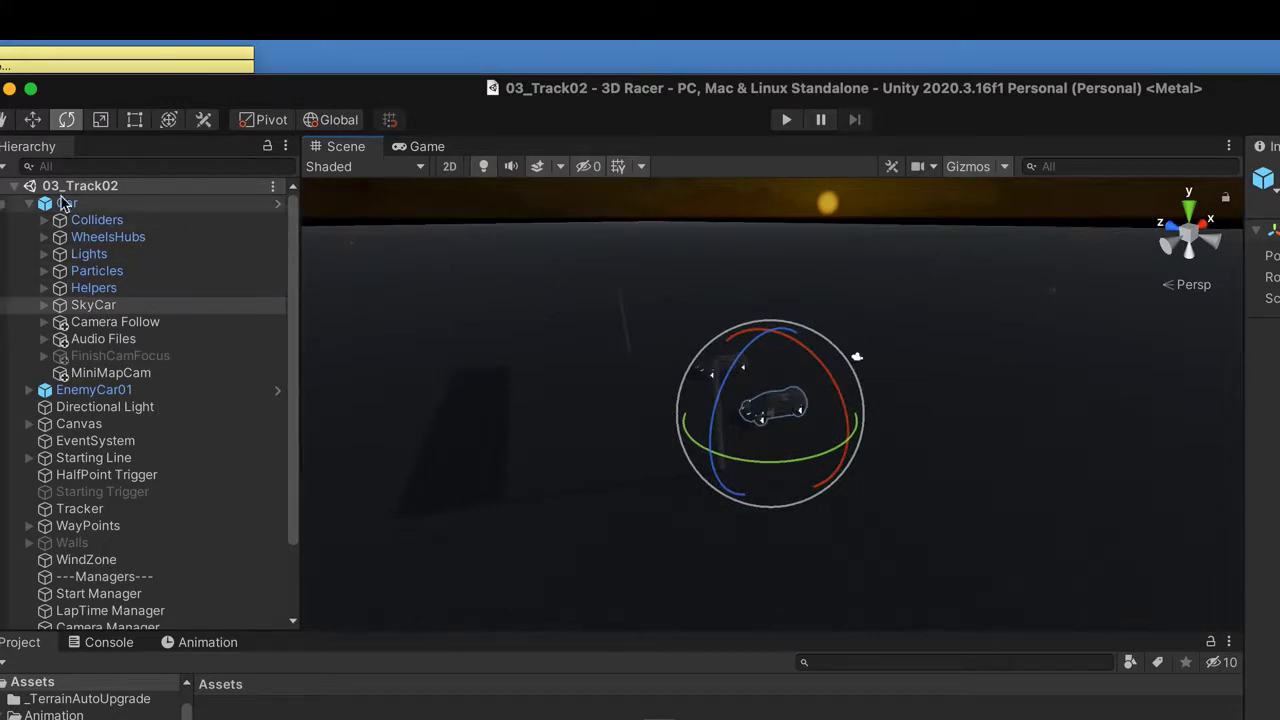
{"action": "left_click", "coordinate": [96, 310]}
- Add a spot light under SkyCar and name it Headlight01
{"action": "right_click", "coordinate": [96, 312]}
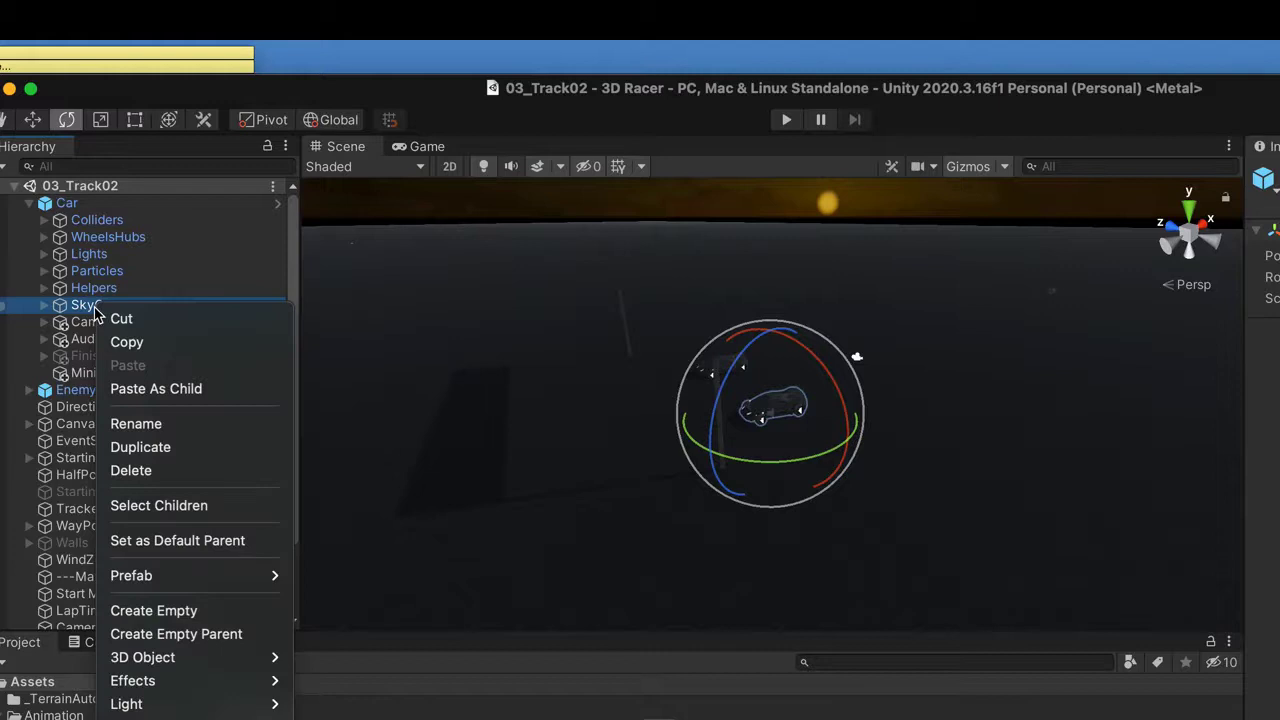
{"action": "mouse_move", "coordinate": [217, 706]}
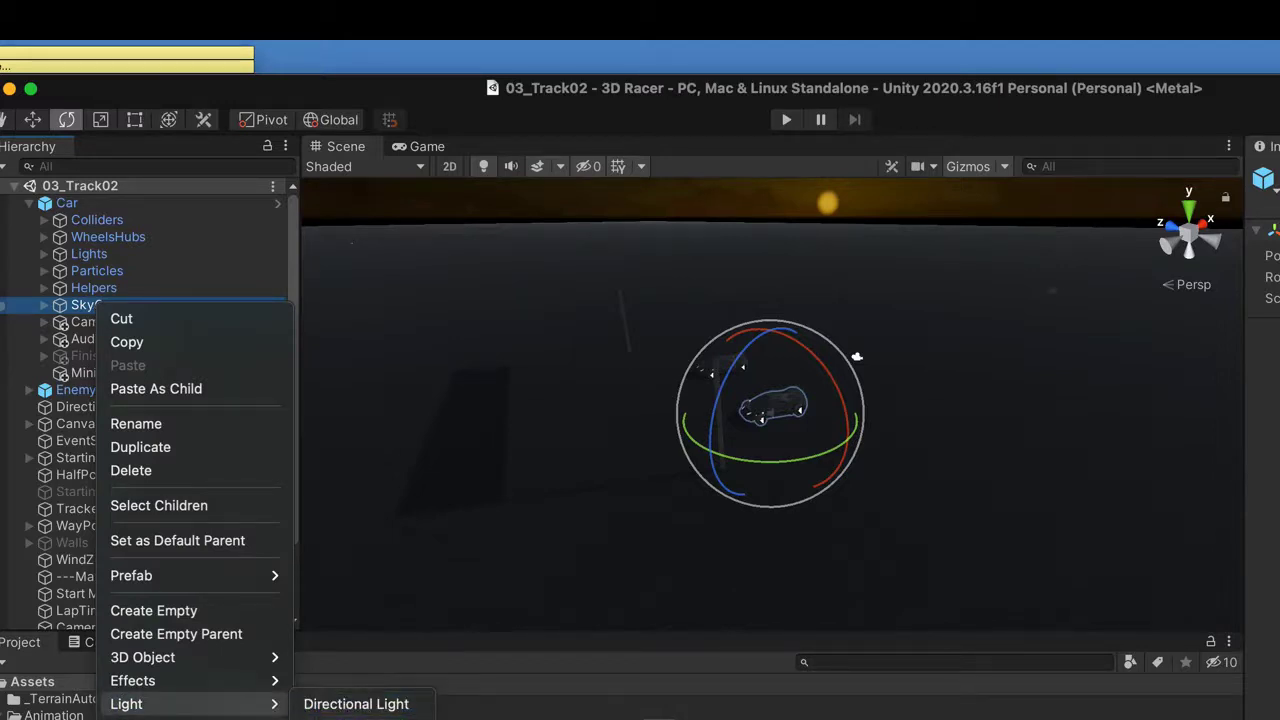
{"action": "left_click", "coordinate": [356, 718]}
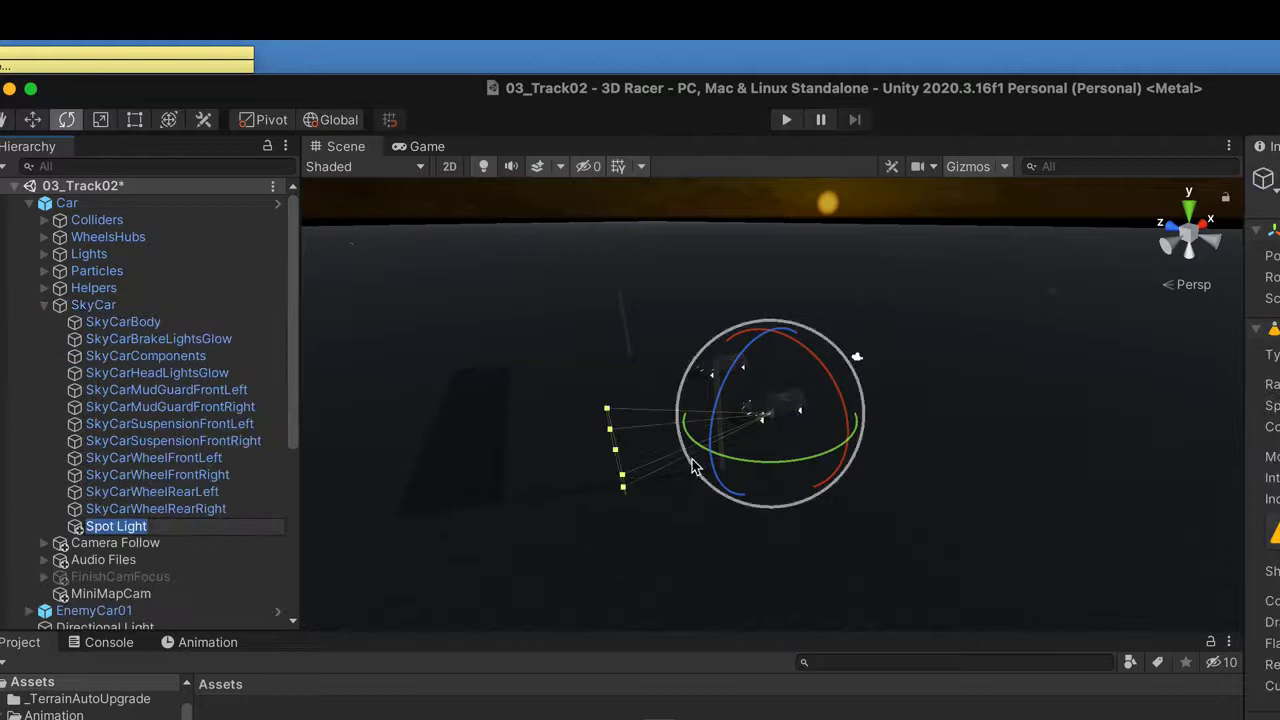
{"action": "type", "text": "Headlight"}
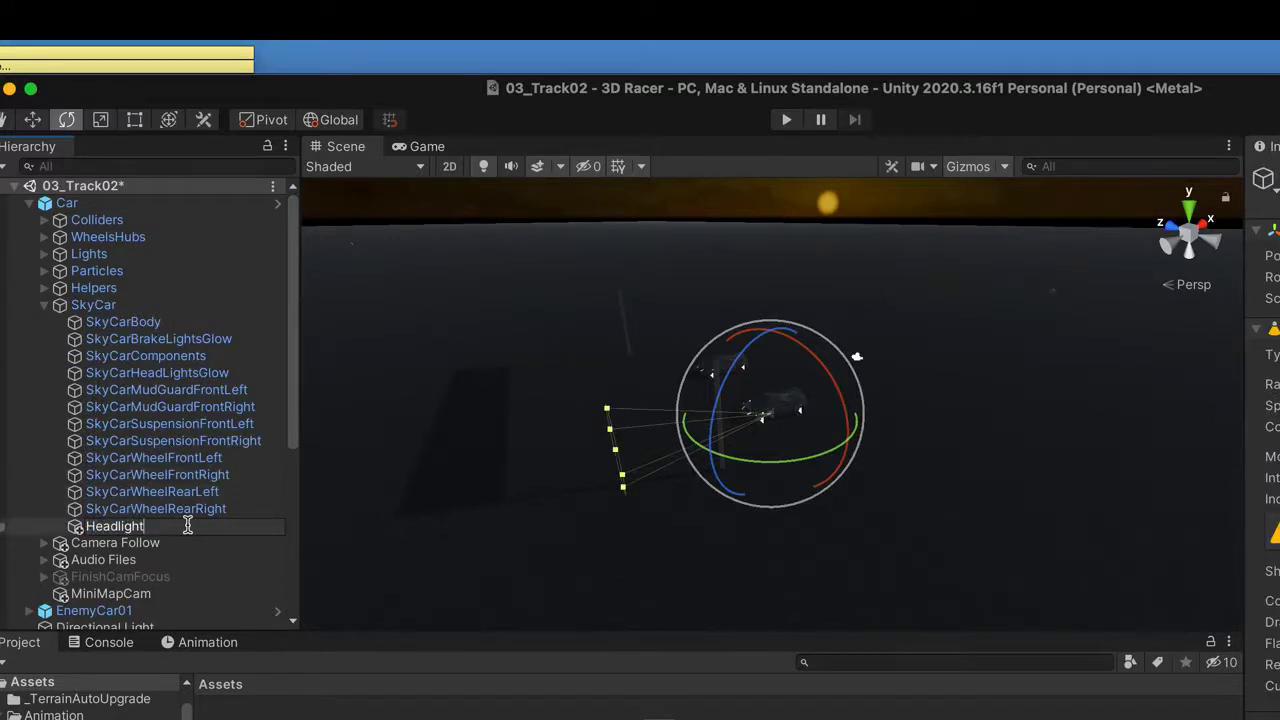
{"action": "type", "text": "01"}
{"action": "key", "text": "Return"}
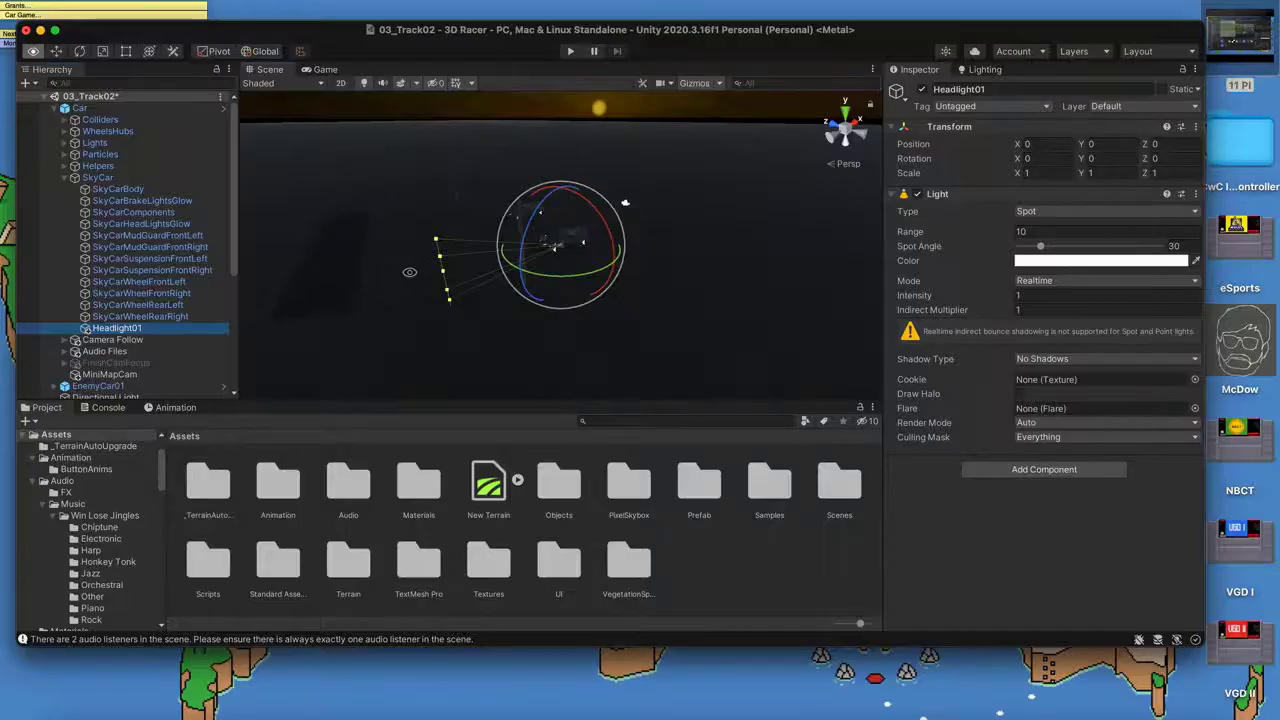
- Move Headlight01 to the car's front at about -0.34, 0.81, 2.07
{"action": "left_click_drag", "start_coordinate": [409, 272], "coordinate": [584, 271], "text": "alt"}
{"action": "left_click", "coordinate": [56, 51]}
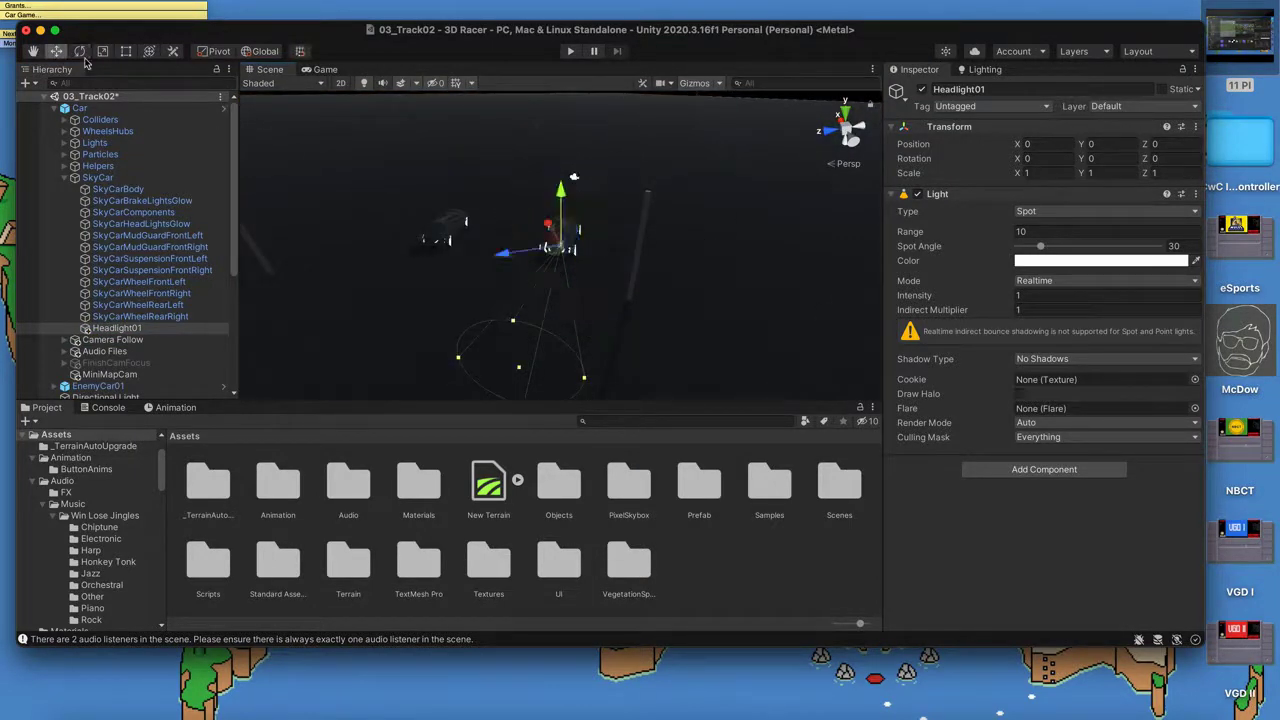
{"action": "scroll", "coordinate": [566, 240], "scroll_direction": "up", "scroll_amount": 3}
{"action": "left_click_drag", "start_coordinate": [603, 246], "coordinate": [560, 240], "text": "alt"}
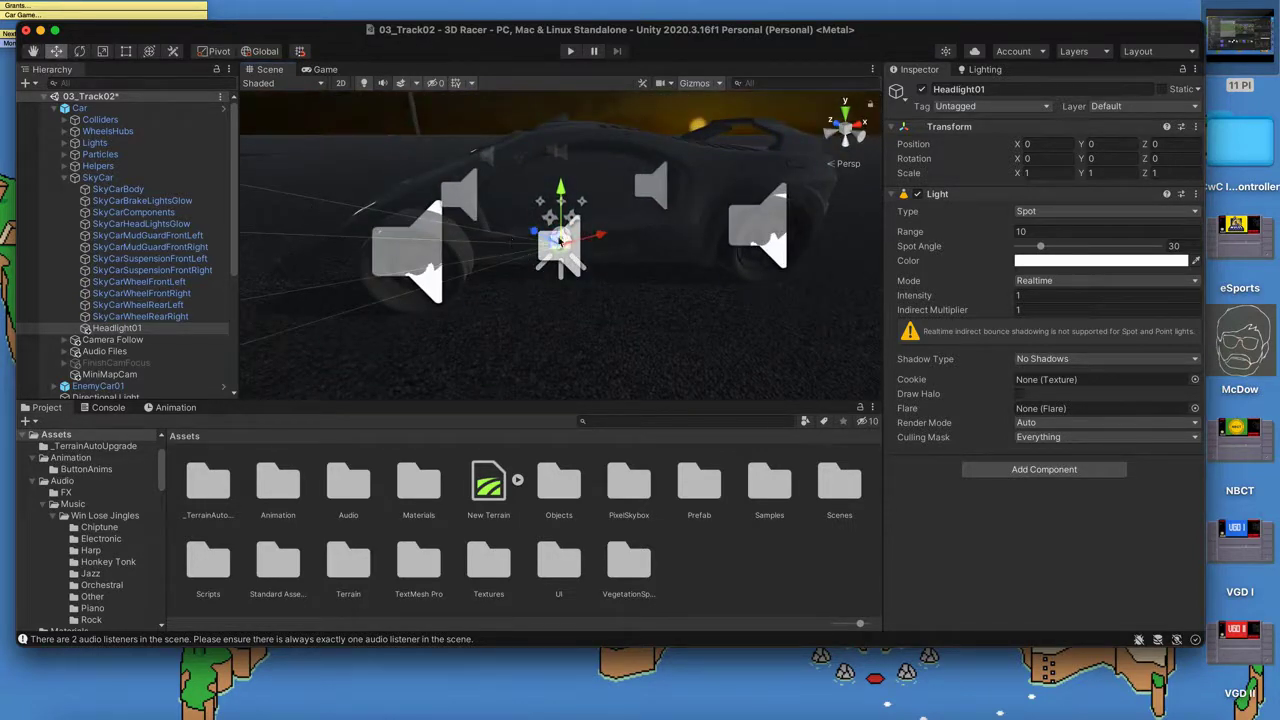
{"action": "scroll", "coordinate": [611, 329], "scroll_direction": "up", "scroll_amount": 5}
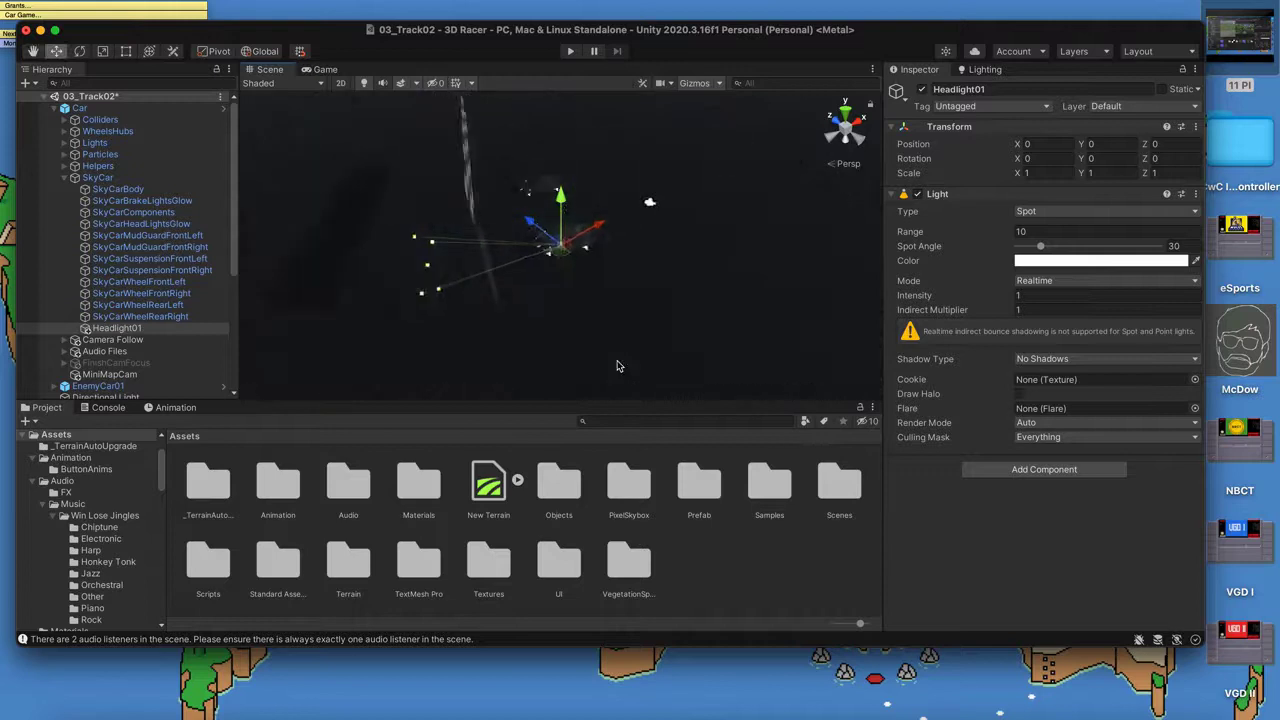
{"action": "scroll", "coordinate": [617, 366], "scroll_direction": "up", "scroll_amount": 2}
{"action": "left_click_drag", "start_coordinate": [600, 228], "coordinate": [492, 269]}
{"action": "scroll", "coordinate": [637, 184], "scroll_direction": "up", "scroll_amount": 3}
{"action": "scroll", "coordinate": [637, 184], "scroll_direction": "down", "scroll_amount": 3}
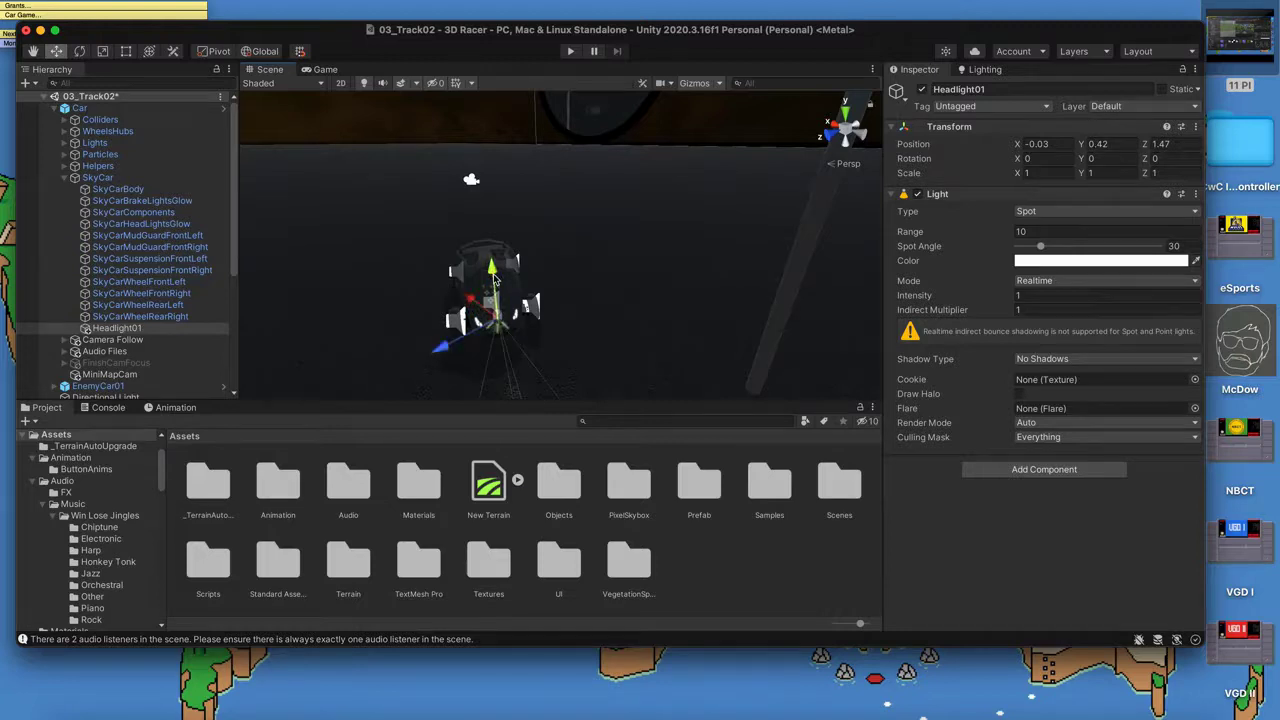
{"action": "left_click", "coordinate": [451, 343]}
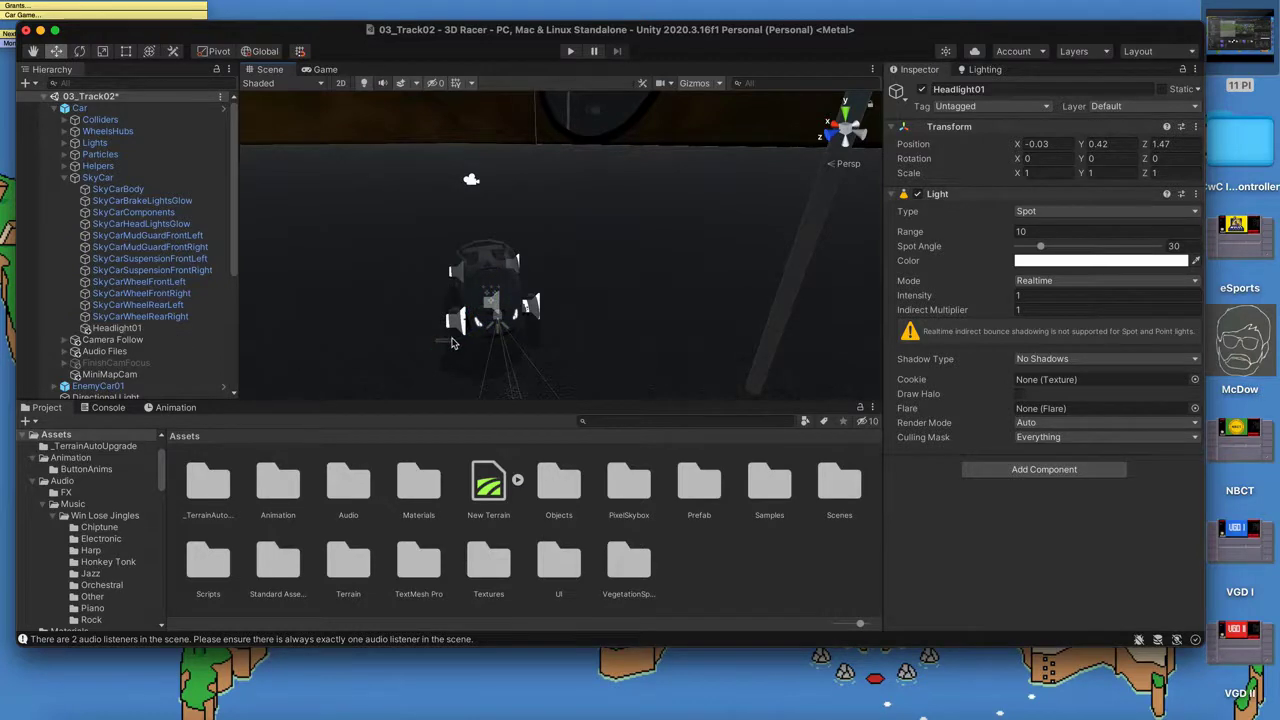
{"action": "left_click", "coordinate": [502, 321]}
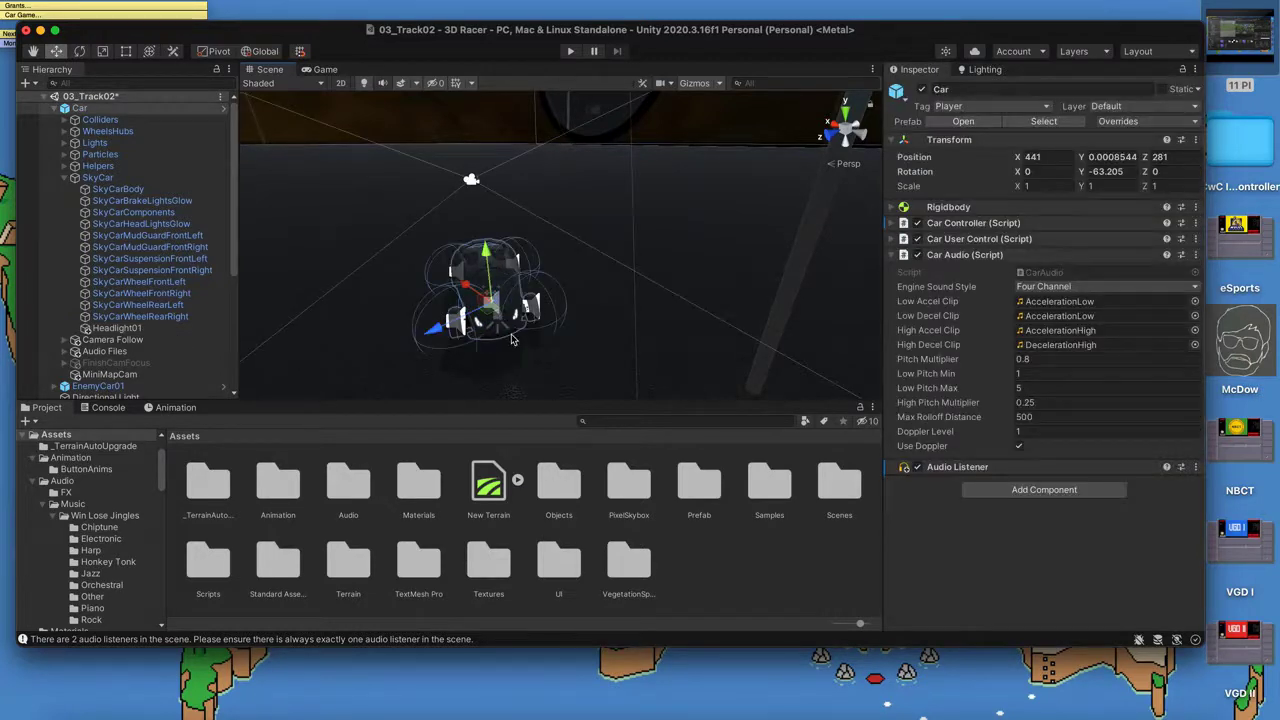
{"action": "left_click", "coordinate": [113, 329]}
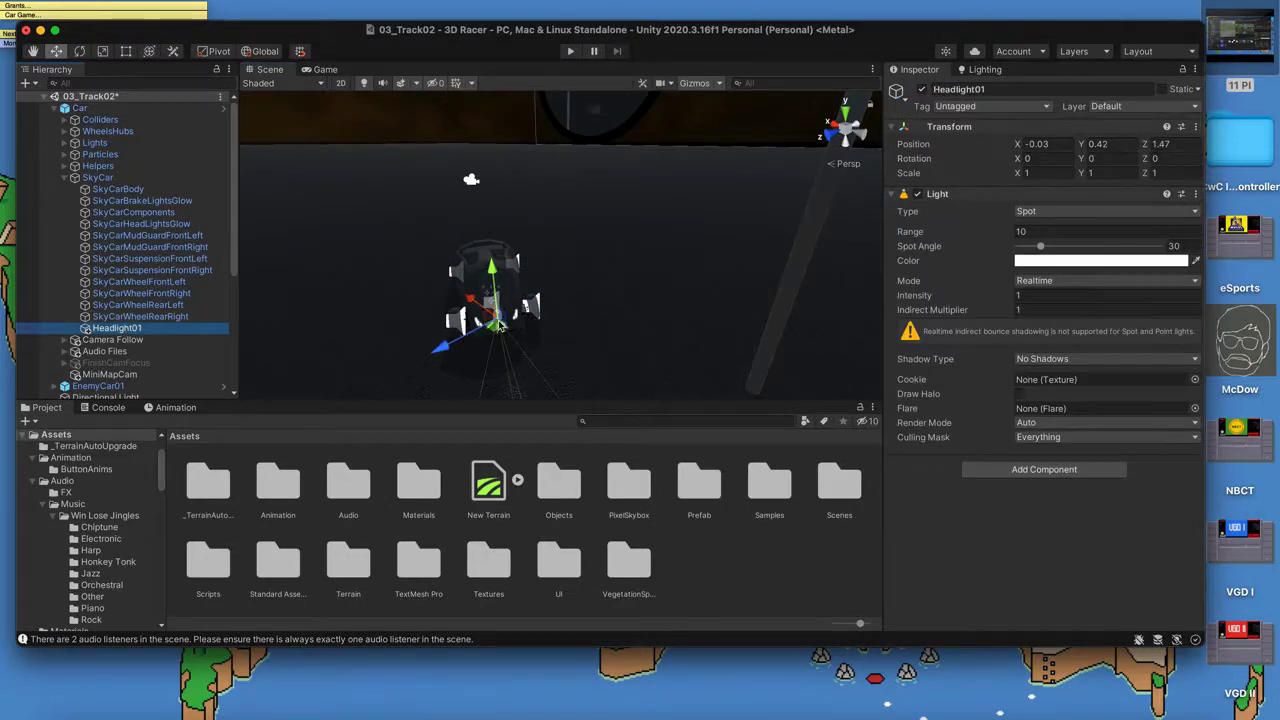
{"action": "left_click_drag", "start_coordinate": [503, 324], "coordinate": [836, 311]}
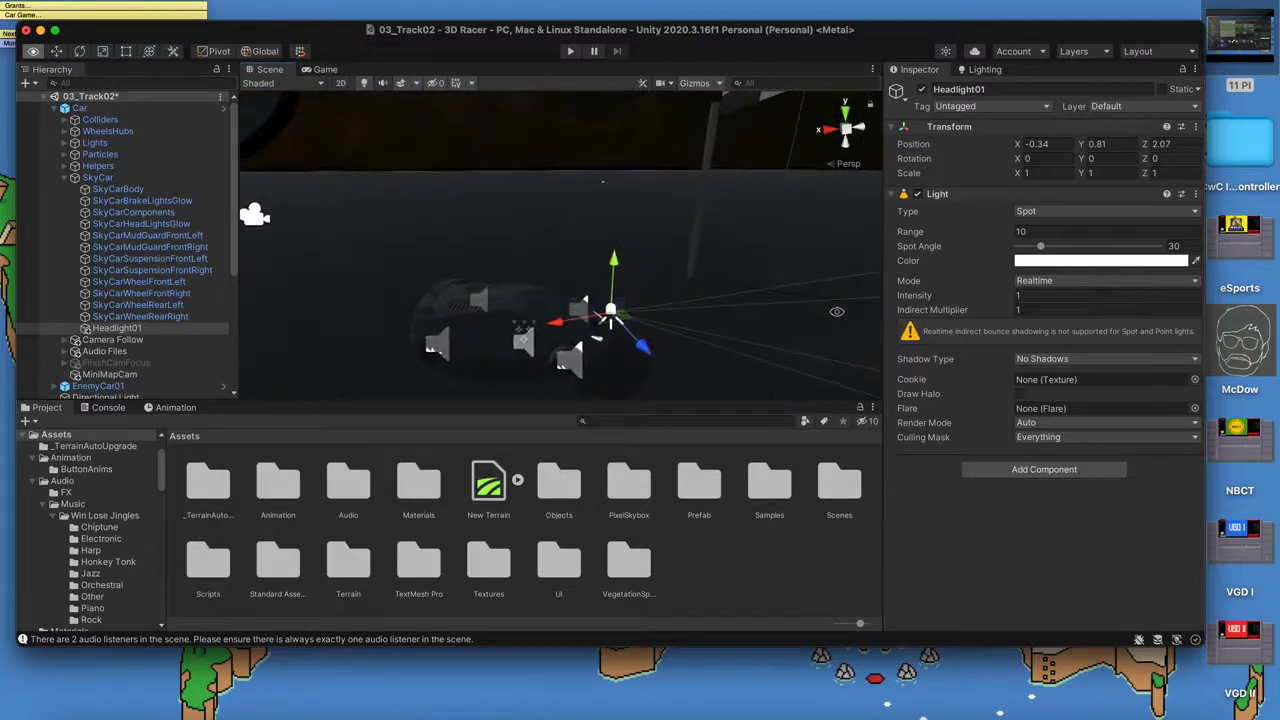
- Nudge Headlight01 into place at the front and raise its intensity to about 12
{"action": "left_click_drag", "start_coordinate": [613, 258], "coordinate": [613, 262]}
{"action": "left_click_drag", "start_coordinate": [607, 318], "coordinate": [604, 316]}
{"action": "left_click", "coordinate": [122, 331]}
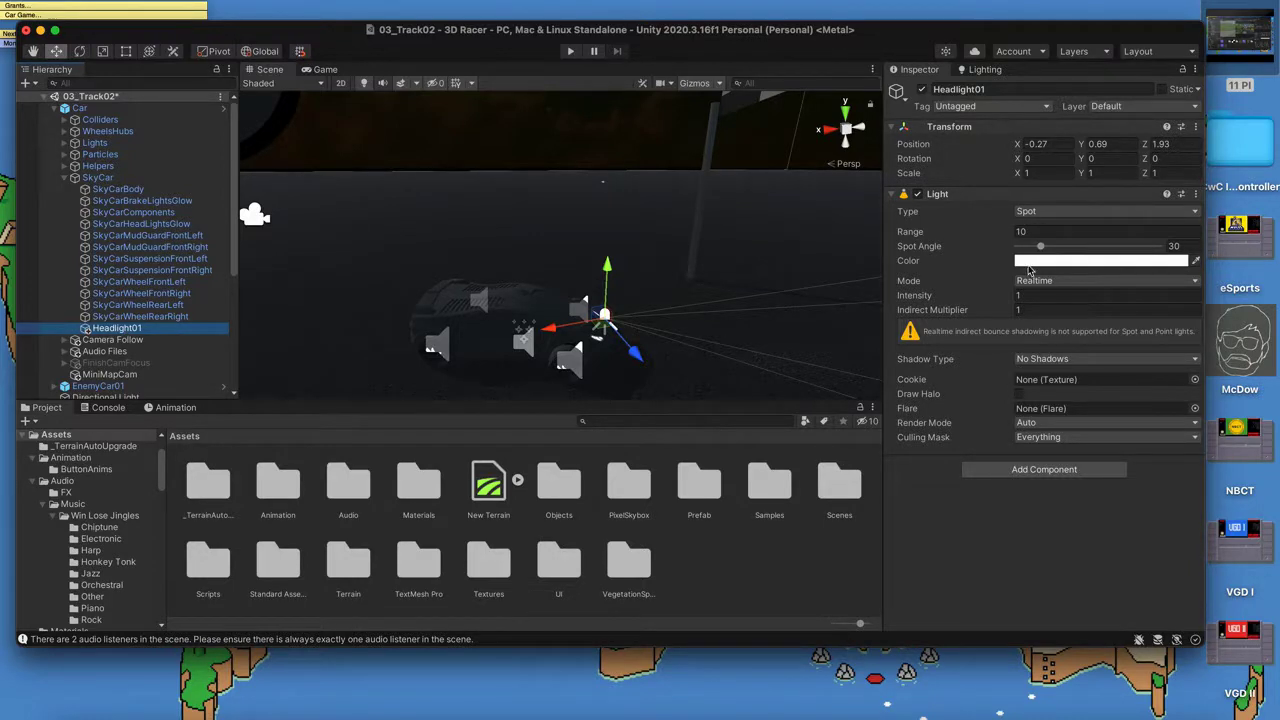
{"action": "left_click_drag", "start_coordinate": [993, 298], "coordinate": [1040, 298]}
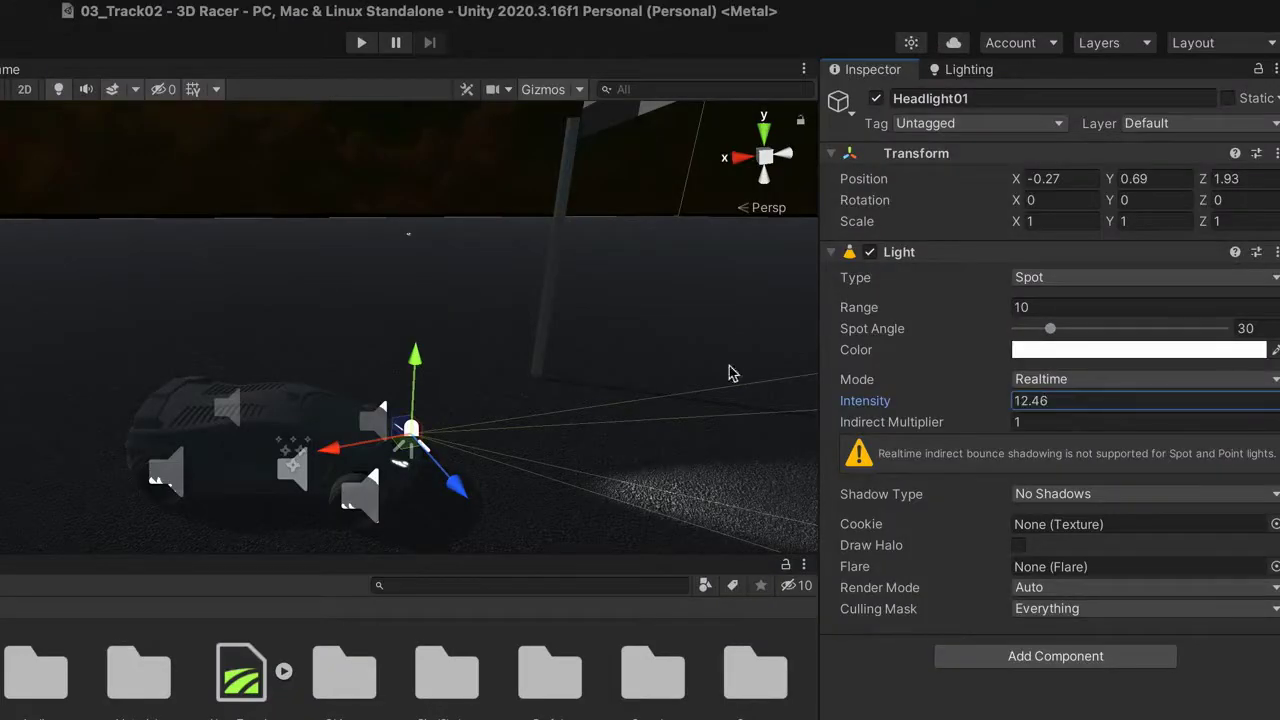
- Rotate Headlight01 to aim its beam, tilting it to about 8.132, 0.294, 4.139
{"action": "left_click_drag", "start_coordinate": [577, 346], "coordinate": [643, 557], "text": "alt"}
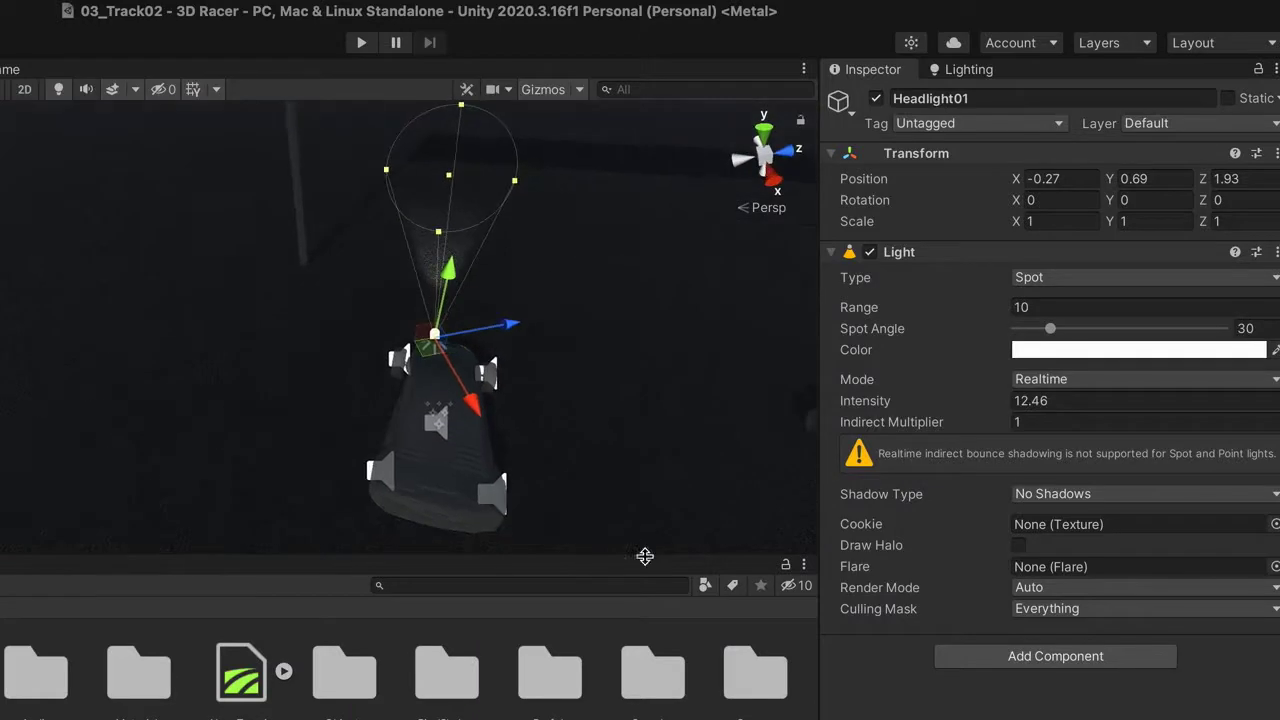
{"action": "right_click_drag", "start_coordinate": [551, 286], "coordinate": [568, 194], "text": "alt"}
{"action": "left_click_drag", "start_coordinate": [568, 194], "coordinate": [434, 197], "text": "alt"}
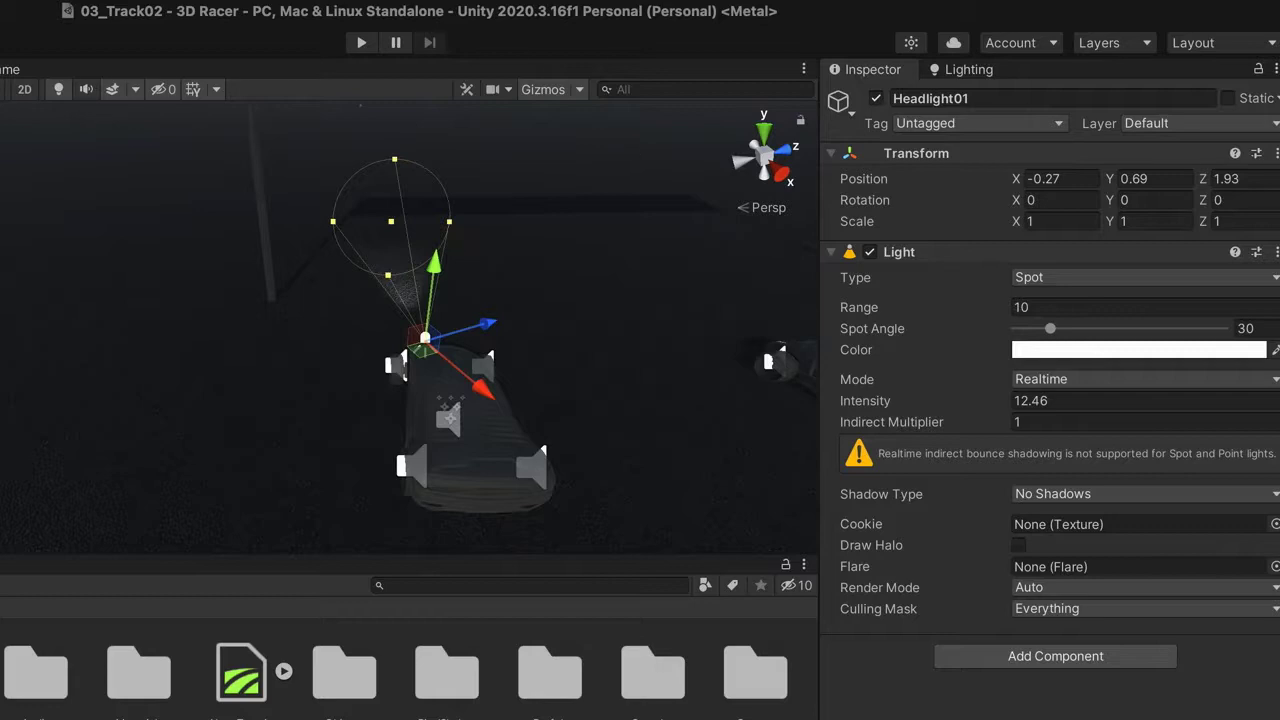
{"action": "key", "text": "e"}
{"action": "left_click_drag", "start_coordinate": [481, 316], "coordinate": [476, 289]}
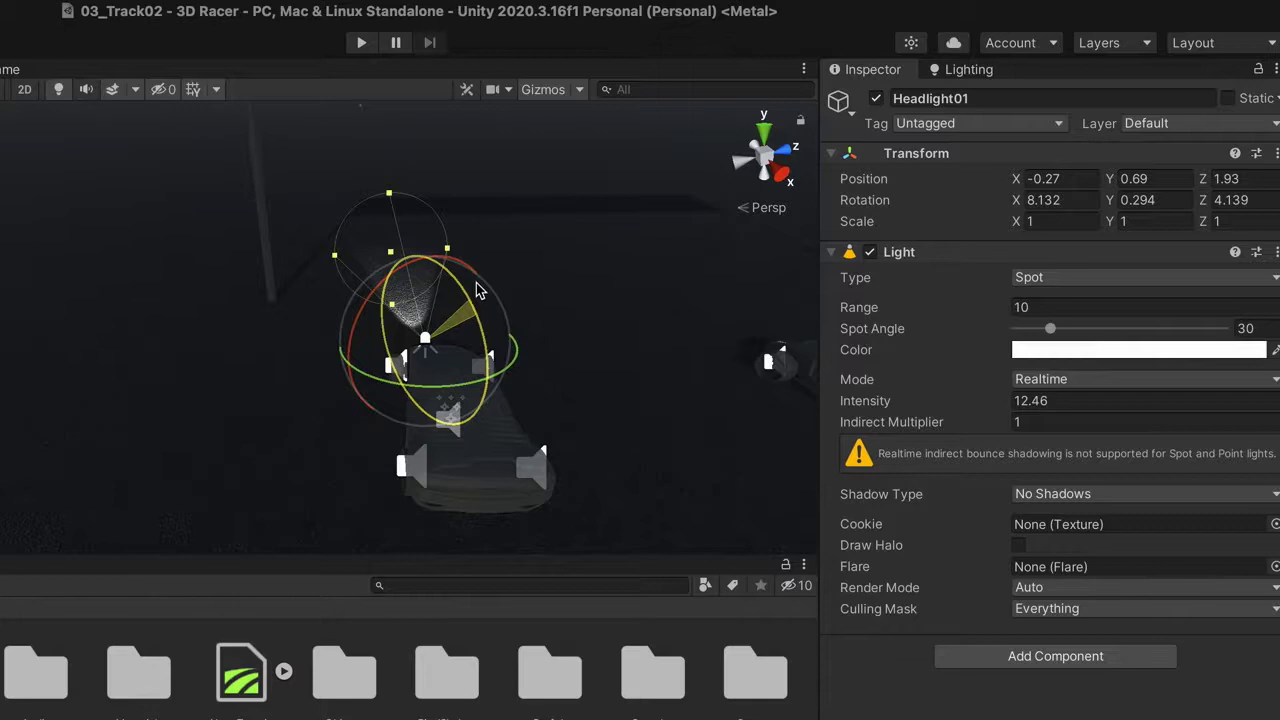
- Raise Headlight01's intensity to about 32 and widen its spot angle to about 50
{"action": "left_click_drag", "start_coordinate": [325, 302], "coordinate": [728, 310], "text": "alt"}
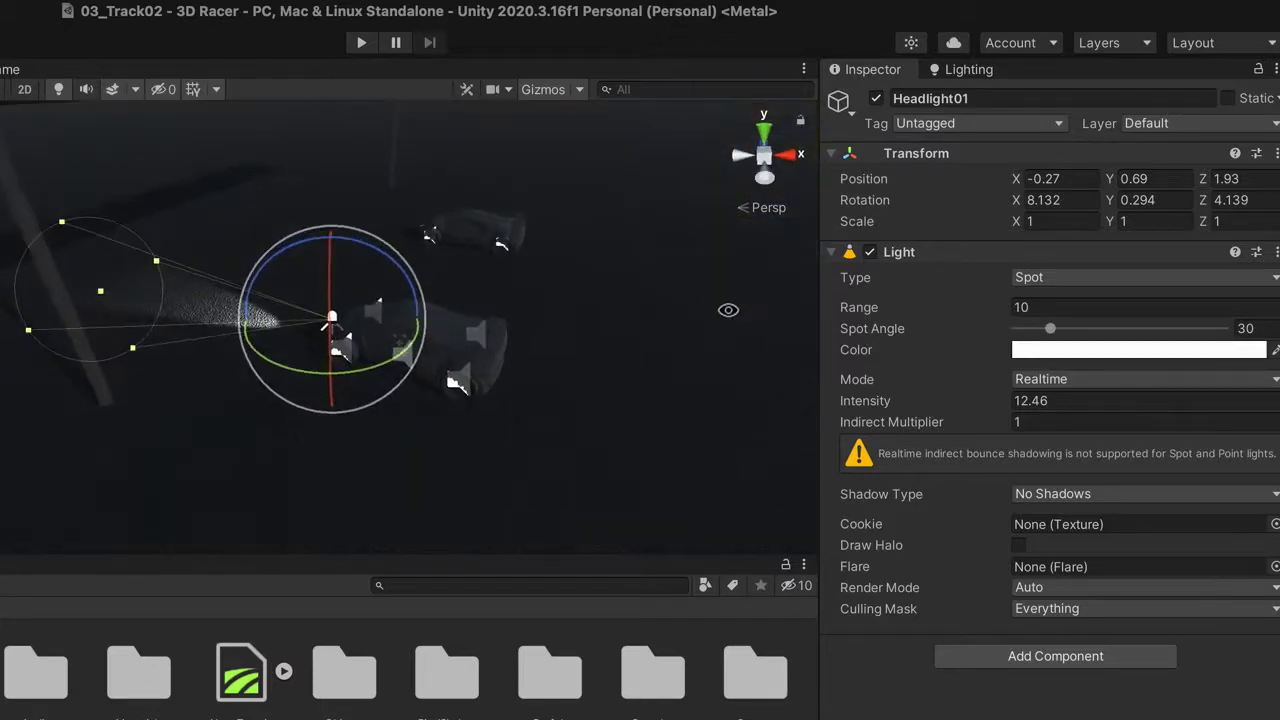
{"action": "left_click_drag", "start_coordinate": [989, 407], "coordinate": [1160, 420]}
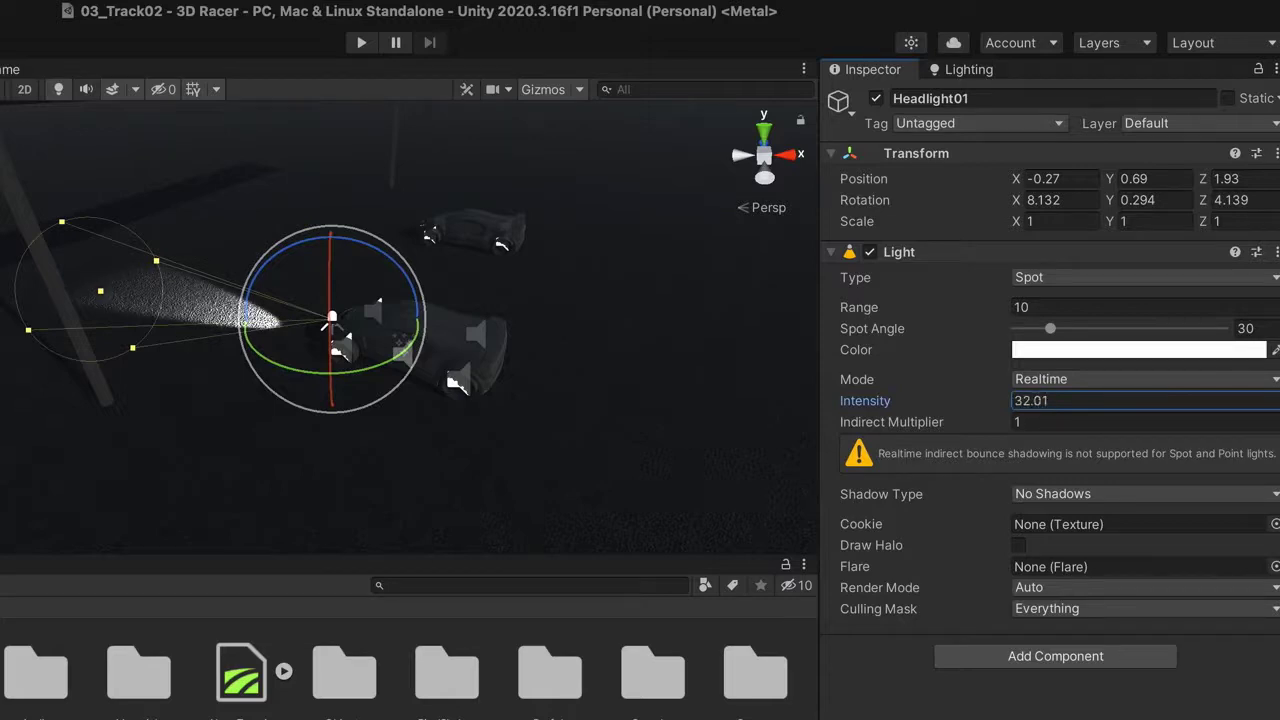
{"action": "left_click_drag", "start_coordinate": [28, 330], "coordinate": [0, 356]}
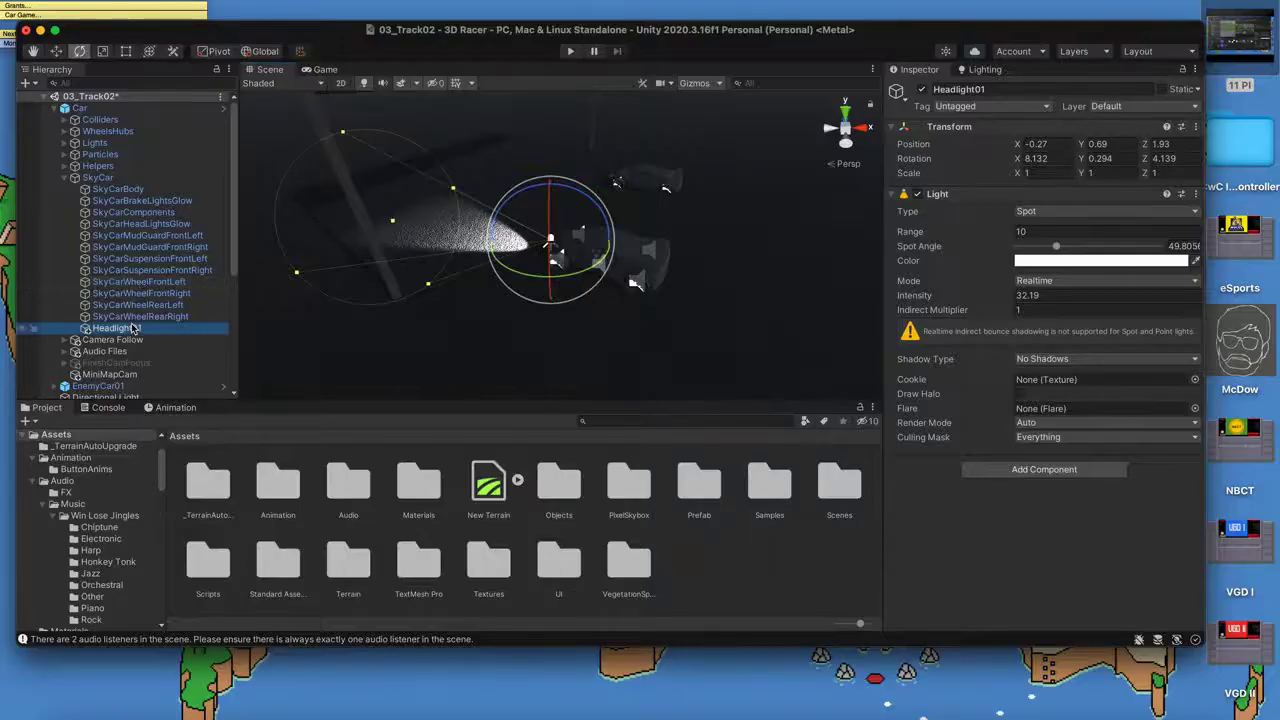
- Duplicate Headlight01 and rename the copy Headlight02
{"action": "key", "text": "super+d"}
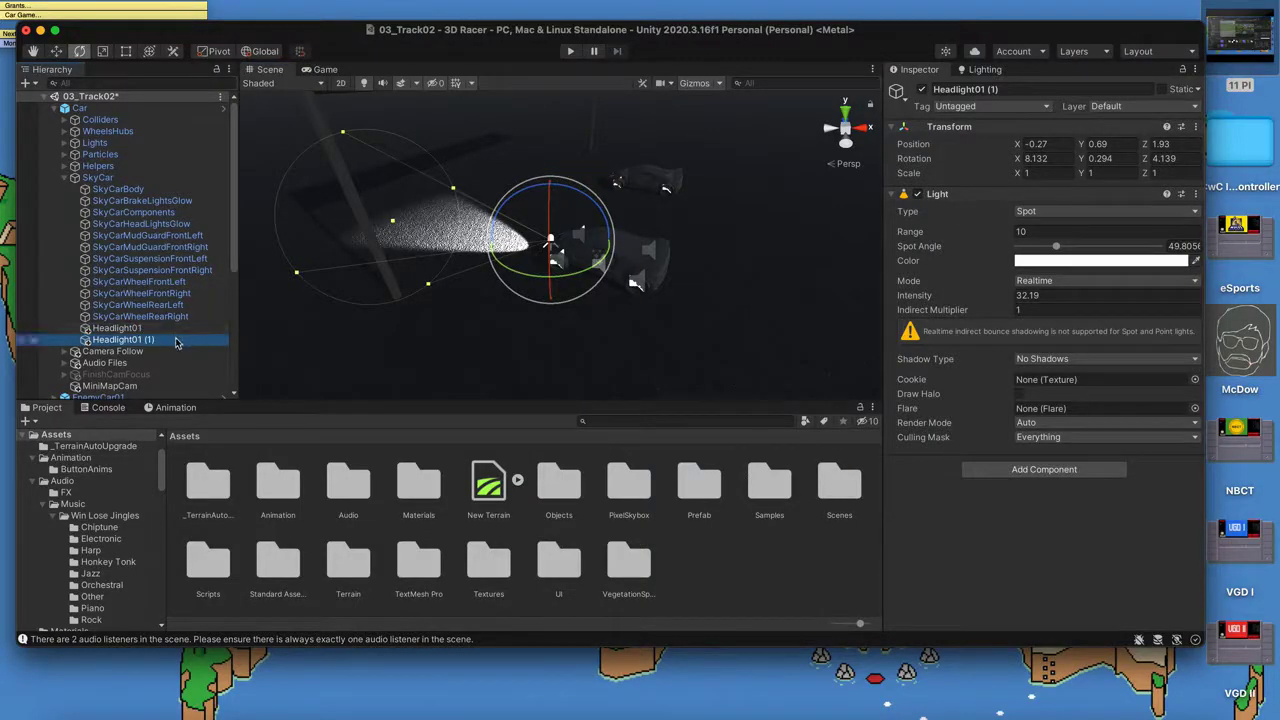
{"action": "left_click", "coordinate": [1025, 88]}
{"action": "left_click", "coordinate": [1025, 88]}
{"action": "key", "text": "BackSpace"}
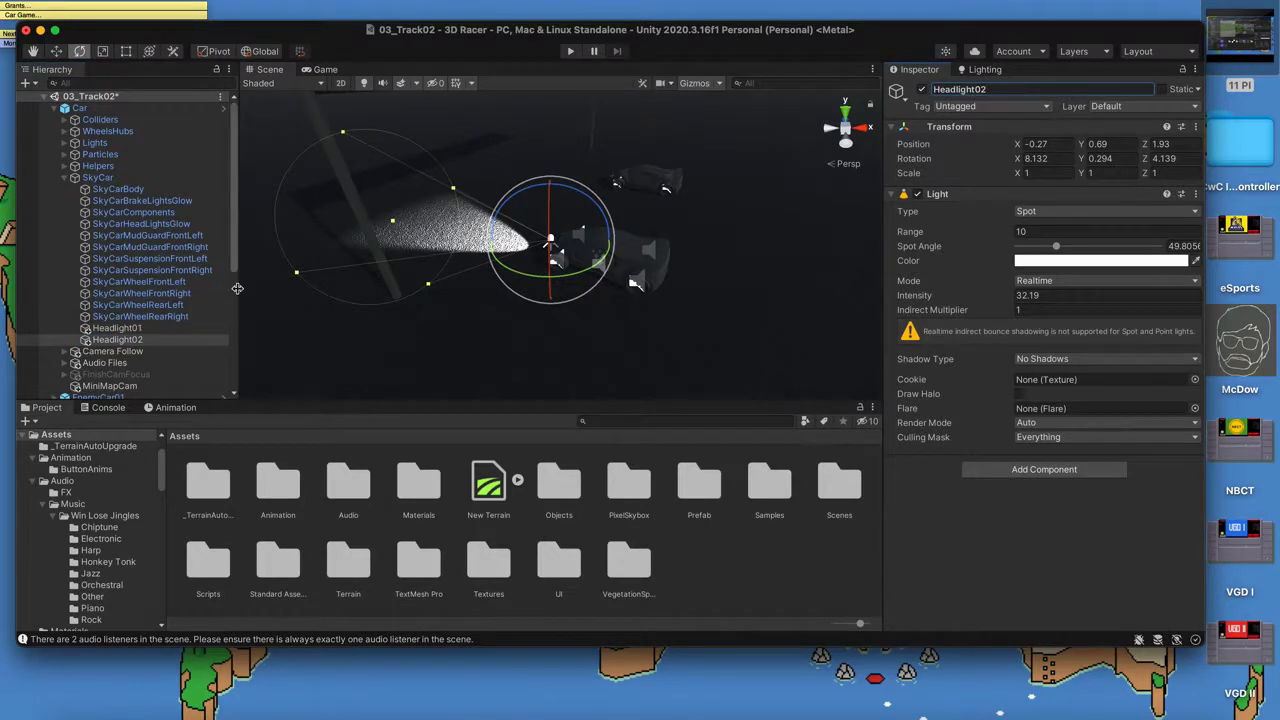
- Move Headlight02 beside Headlight01 at the car's front
{"action": "left_click", "coordinate": [56, 51]}
{"action": "scroll", "coordinate": [552, 200], "scroll_direction": "up", "scroll_amount": 8}
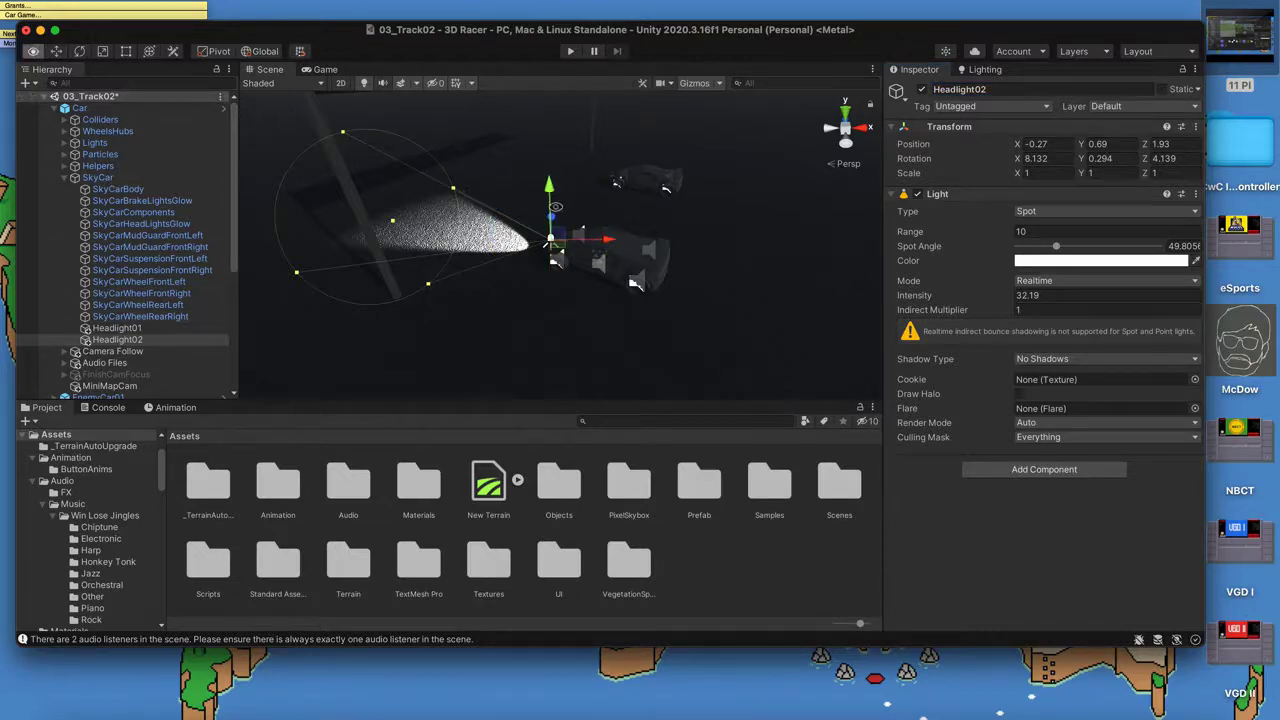
{"action": "scroll", "coordinate": [566, 210], "scroll_direction": "down", "scroll_amount": 10}
{"action": "left_click_drag", "start_coordinate": [565, 212], "coordinate": [600, 220], "text": "alt"}
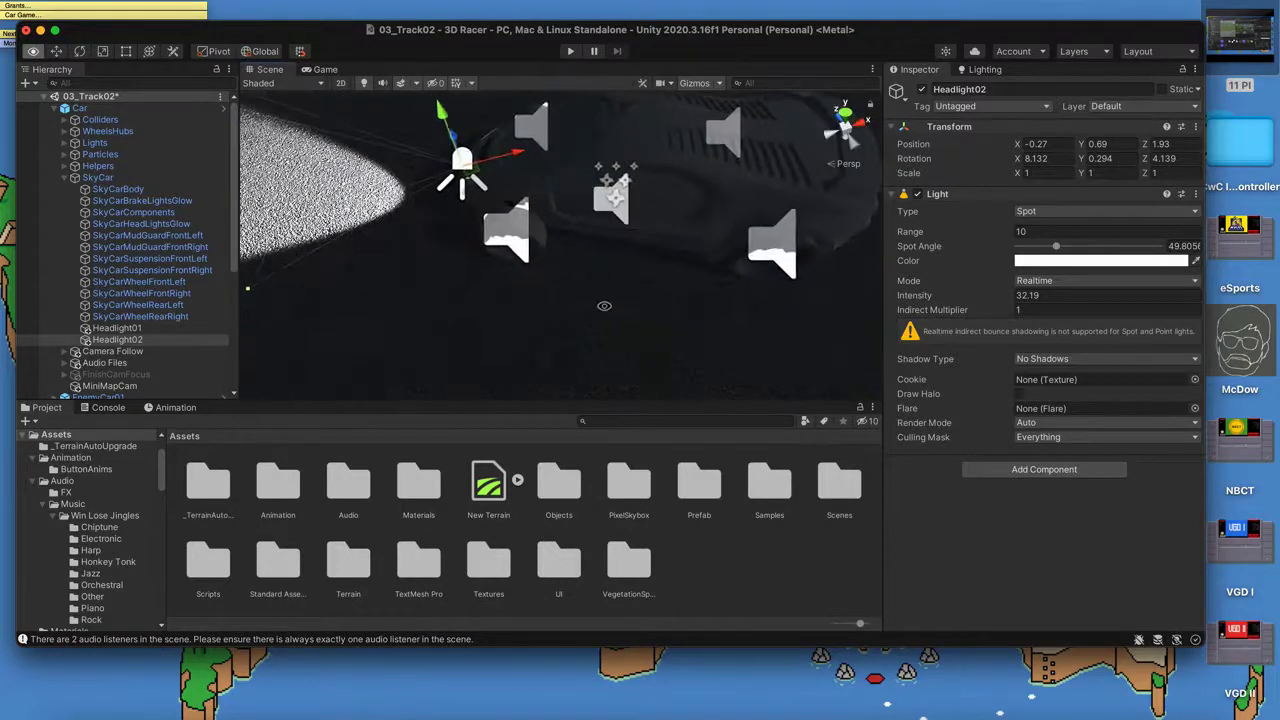
{"action": "left_click_drag", "start_coordinate": [478, 158], "coordinate": [600, 200]}
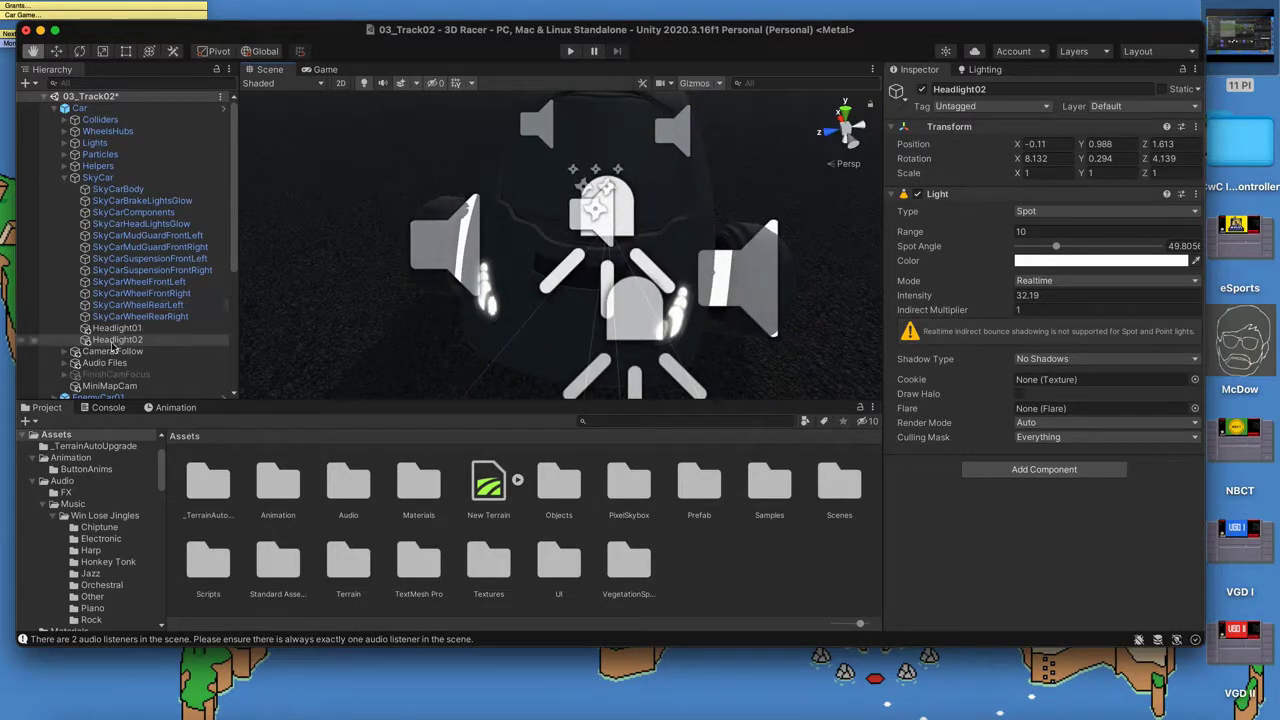
{"action": "left_click", "coordinate": [57, 51]}
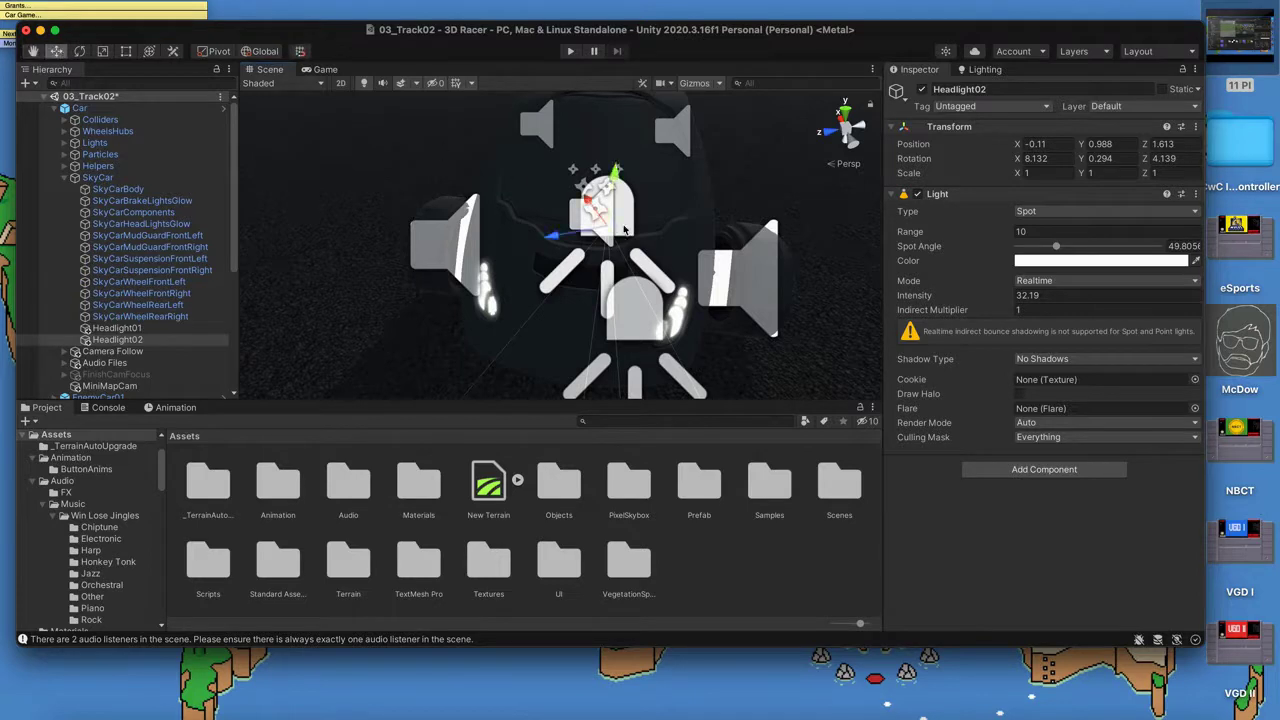
{"action": "left_click", "coordinate": [576, 234]}
{"action": "left_click", "coordinate": [125, 341]}
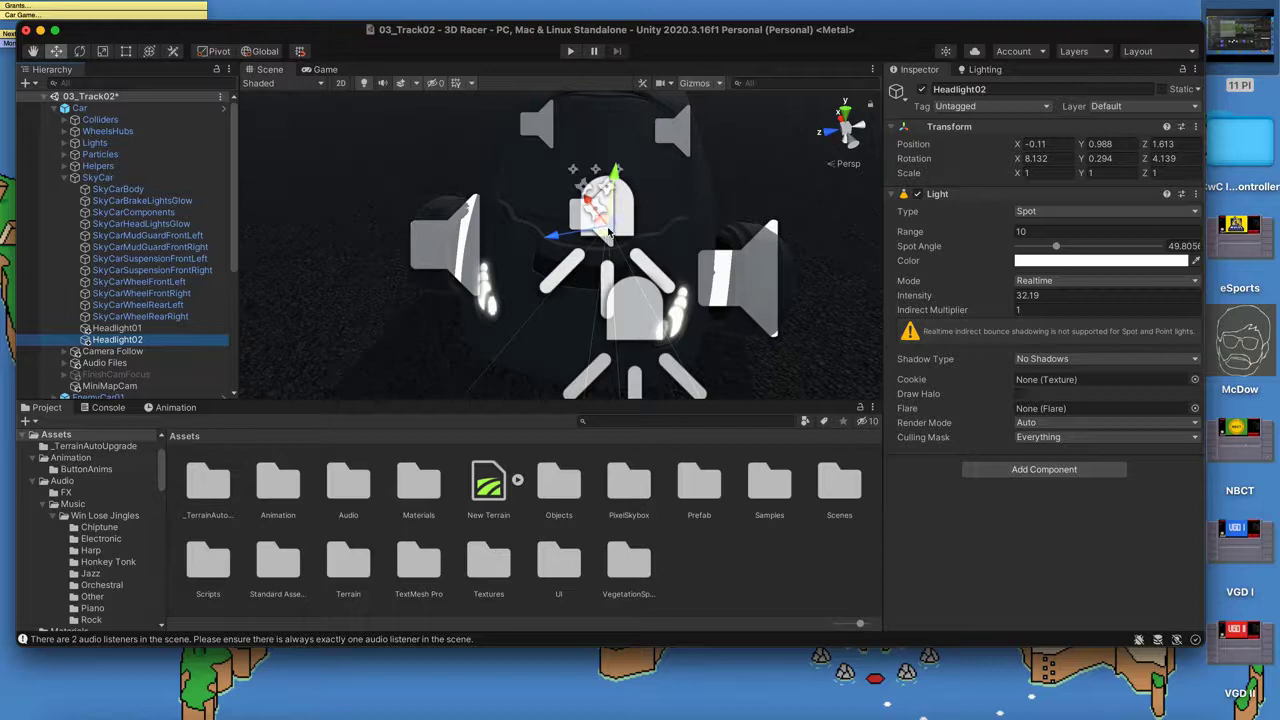
{"action": "left_click_drag", "start_coordinate": [590, 228], "coordinate": [733, 135]}
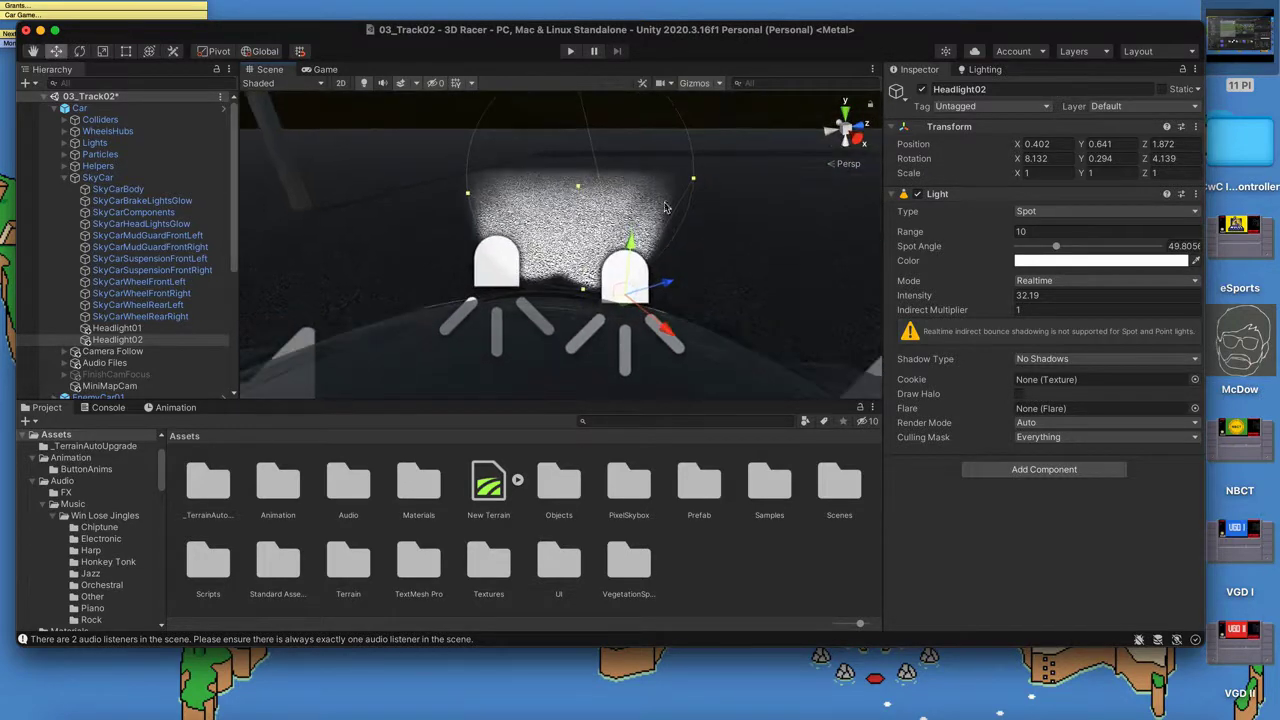
- Widen the spot cones of Headlight02 and Headlight01 to roughly 68–71 degrees
{"action": "left_click_drag", "start_coordinate": [695, 180], "coordinate": [757, 184]}
{"action": "left_click", "coordinate": [117, 328]}
{"action": "left_click_drag", "start_coordinate": [616, 206], "coordinate": [933, 204], "text": "alt"}
{"action": "left_click_drag", "start_coordinate": [290, 228], "coordinate": [230, 226], "text": "alt"}
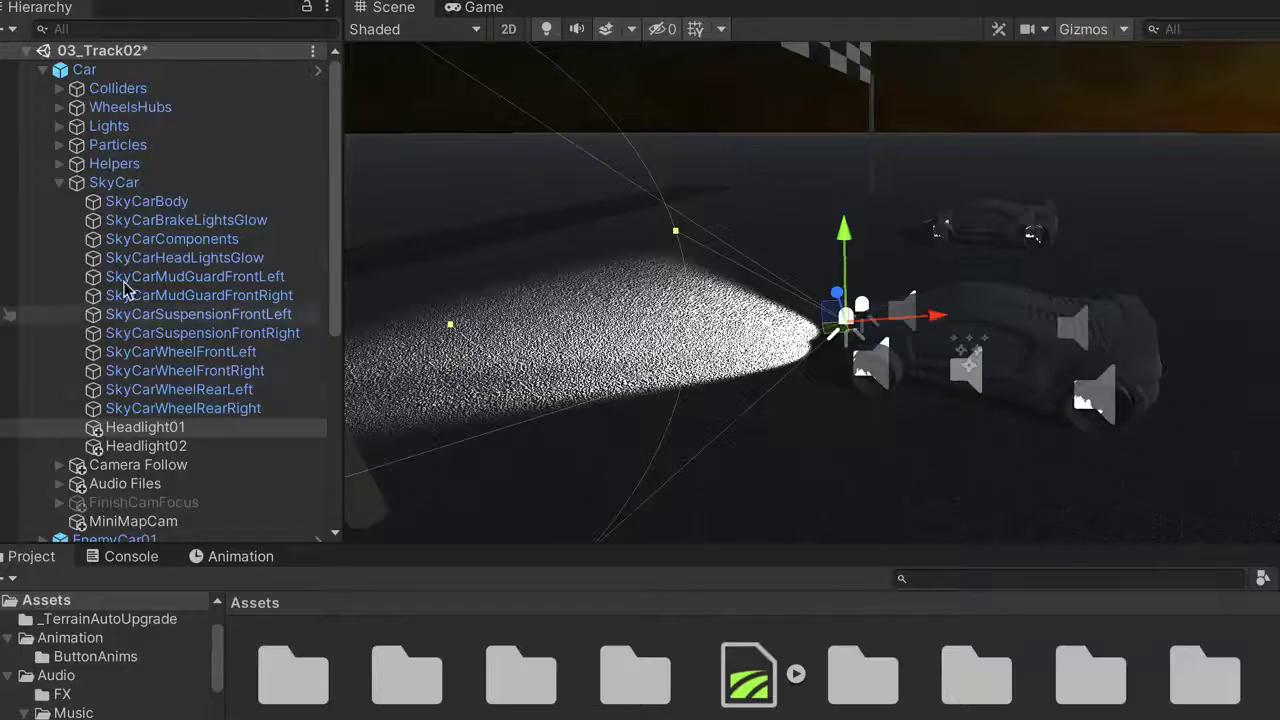
- Create an empty child object named Headlights under SkyCar
{"action": "left_click", "coordinate": [114, 183]}
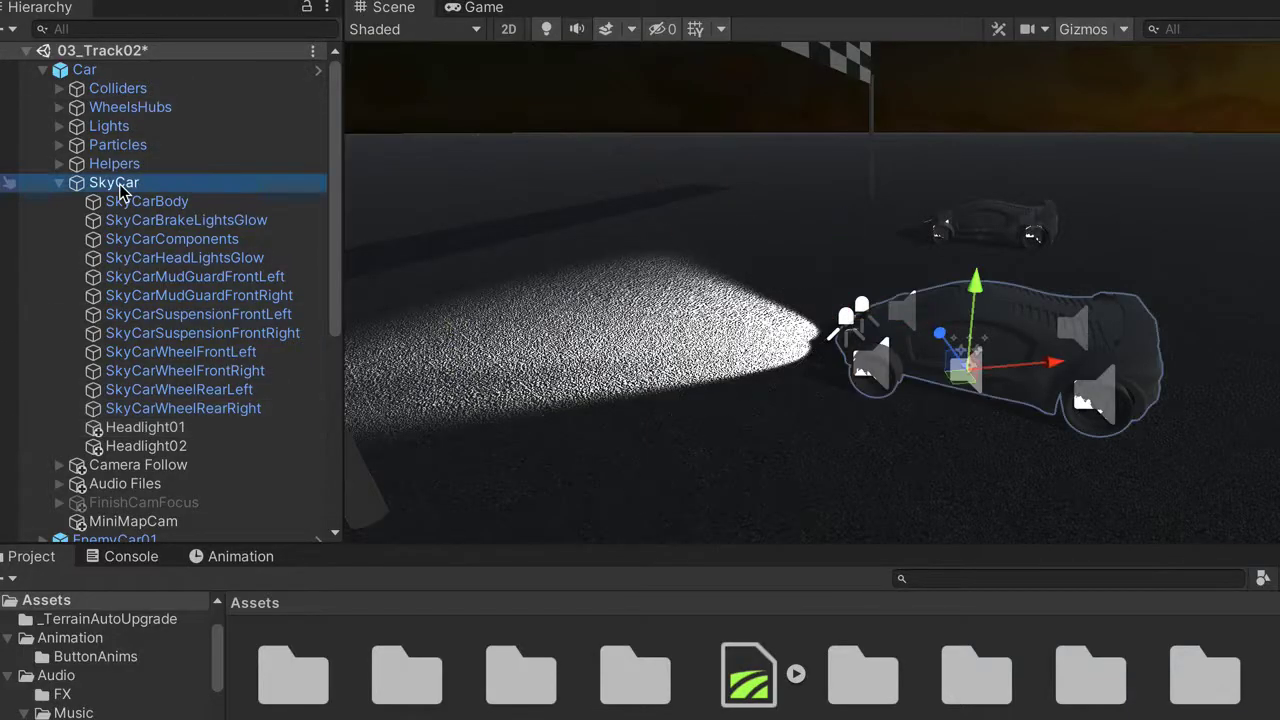
{"action": "right_click", "coordinate": [120, 189]}
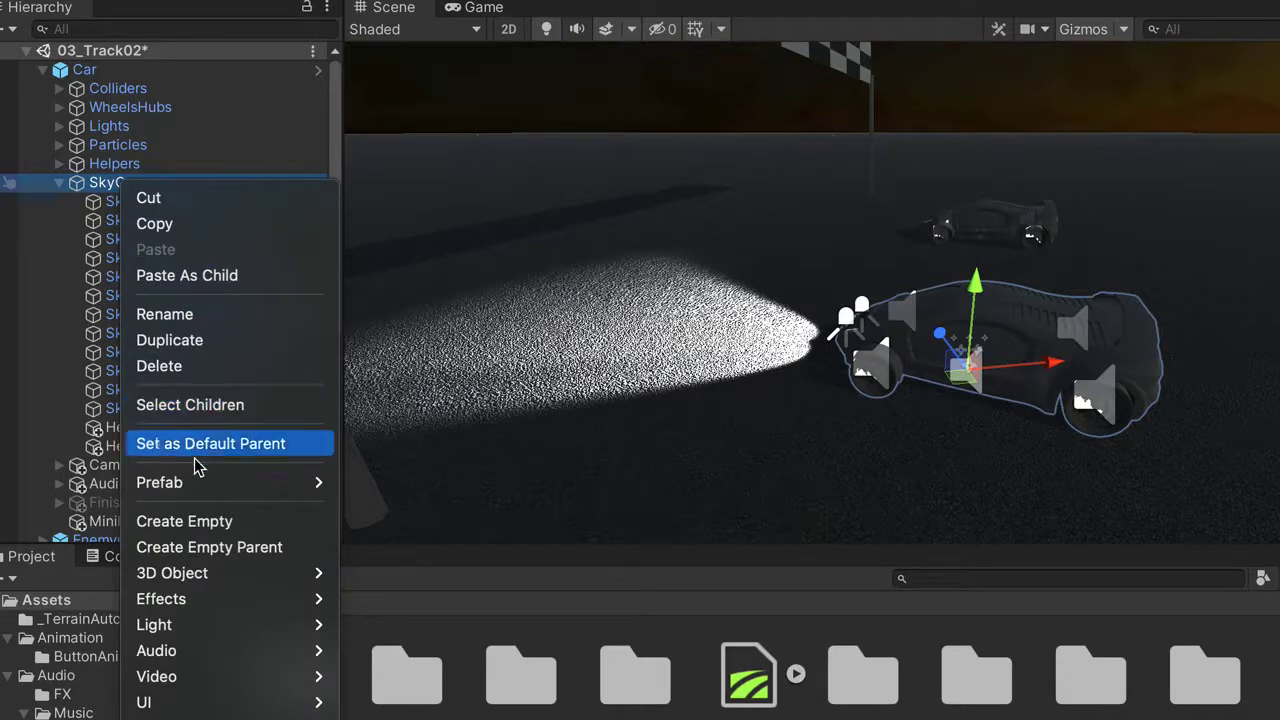
{"action": "left_click", "coordinate": [200, 521]}
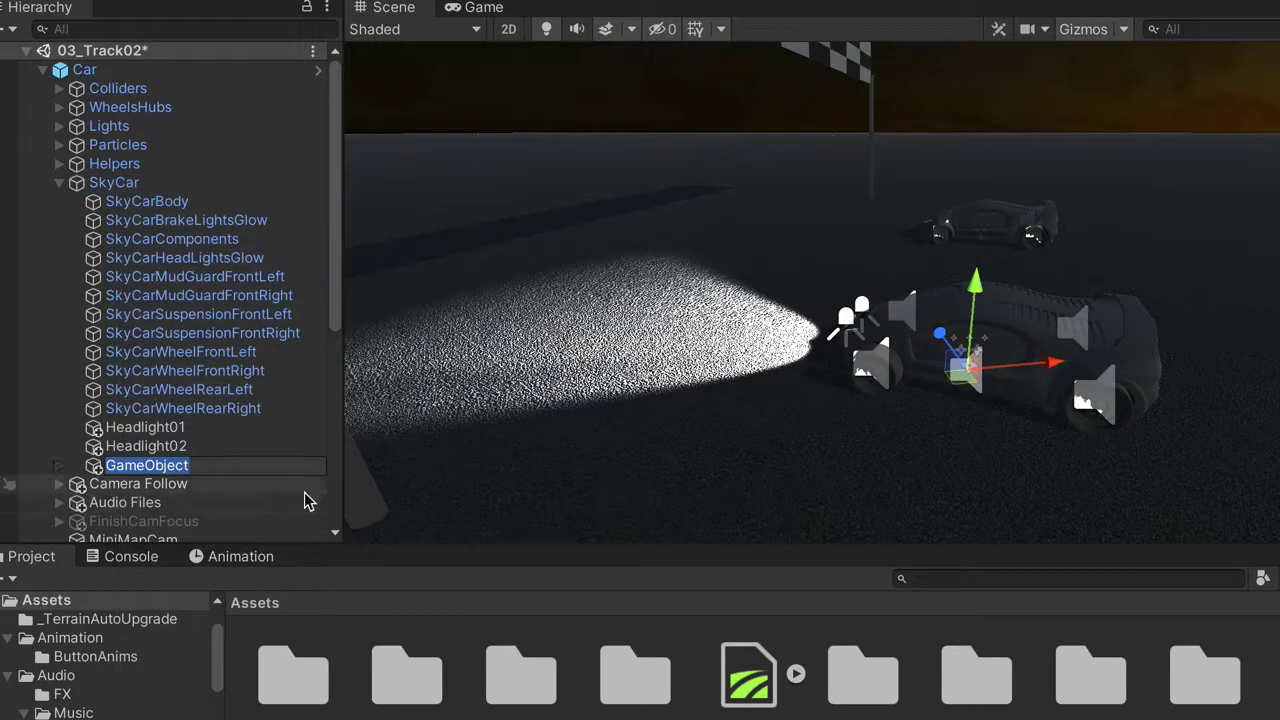
{"action": "type", "text": "Headlights"}
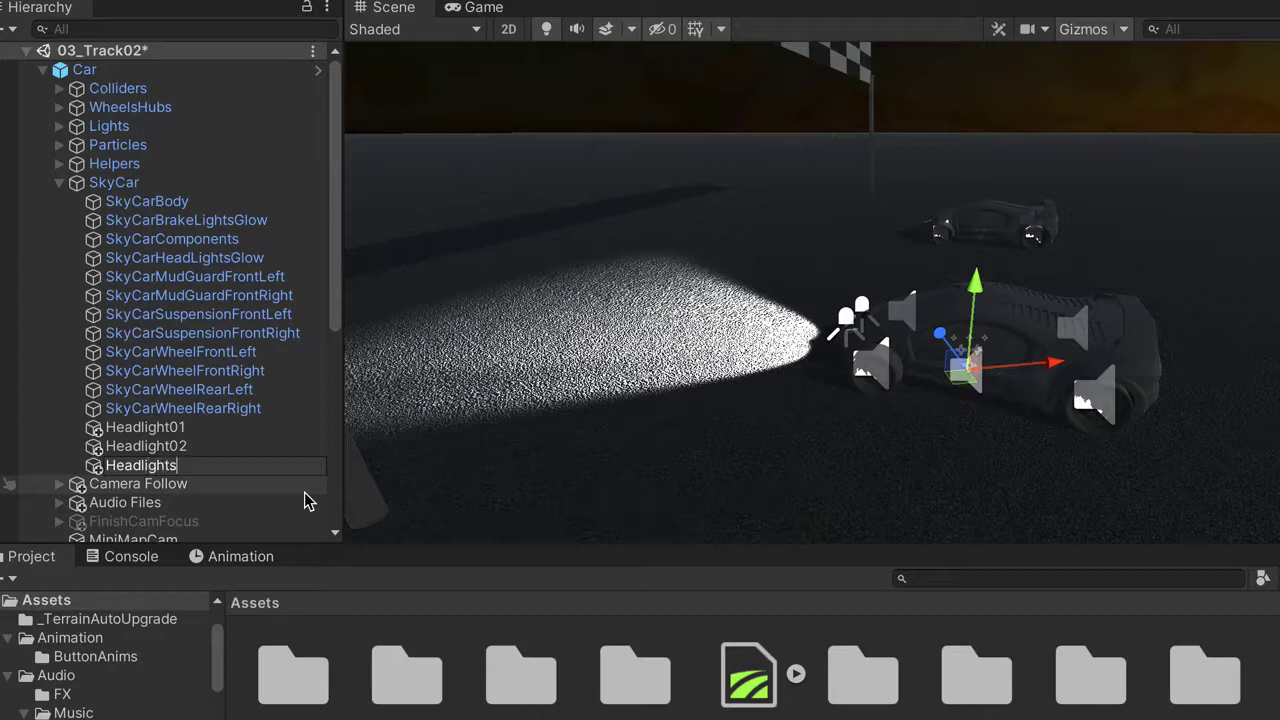
{"action": "key", "text": "Return"}
- Move Headlight01 and Headlight02 into Headlights and duplicate the group as Headlights (1)
{"action": "left_click", "coordinate": [150, 428]}
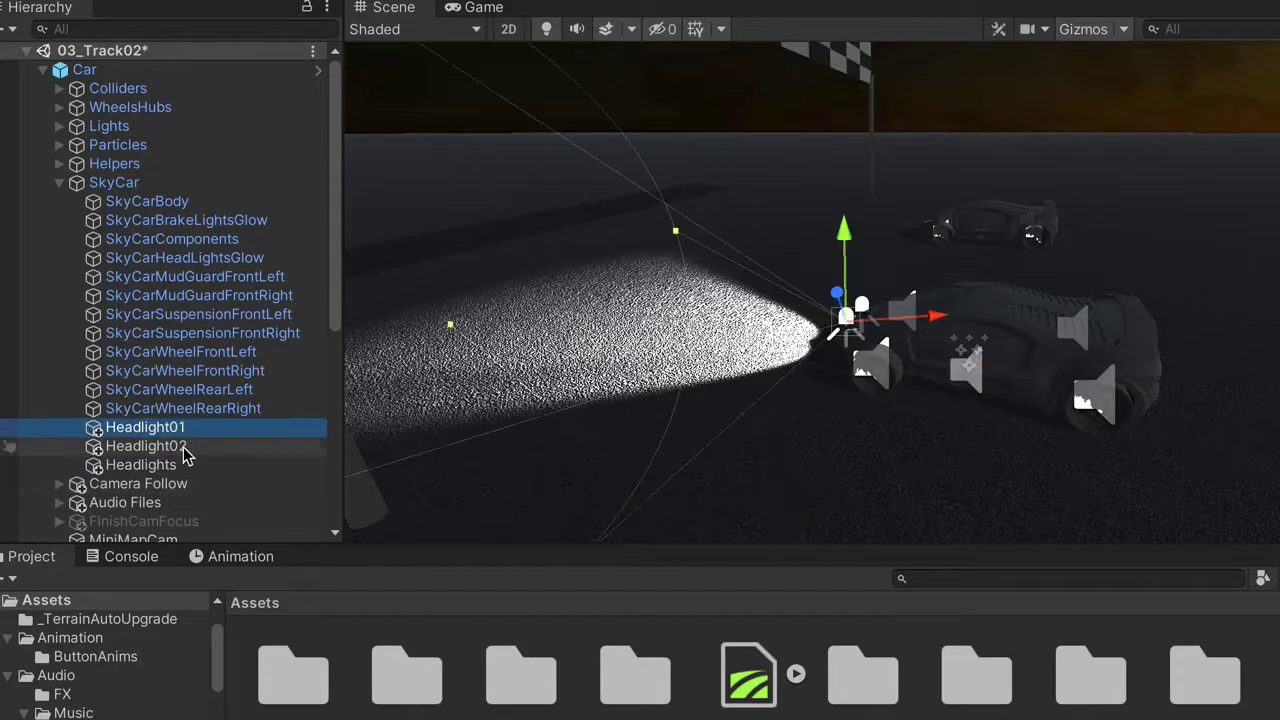
{"action": "left_click", "coordinate": [183, 447], "text": "ctrl"}
{"action": "left_click_drag", "start_coordinate": [155, 446], "coordinate": [145, 466]}
{"action": "left_click", "coordinate": [75, 429]}
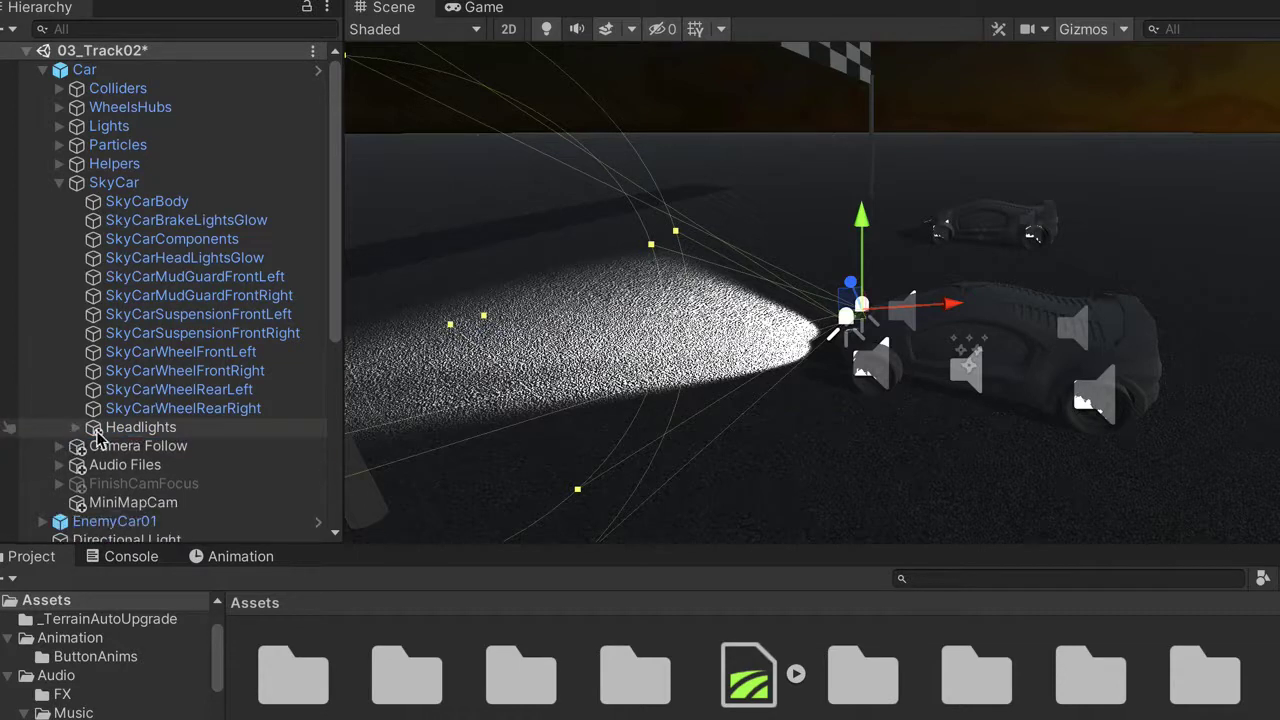
{"action": "left_click", "coordinate": [130, 430]}
{"action": "key", "text": "ctrl+d"}
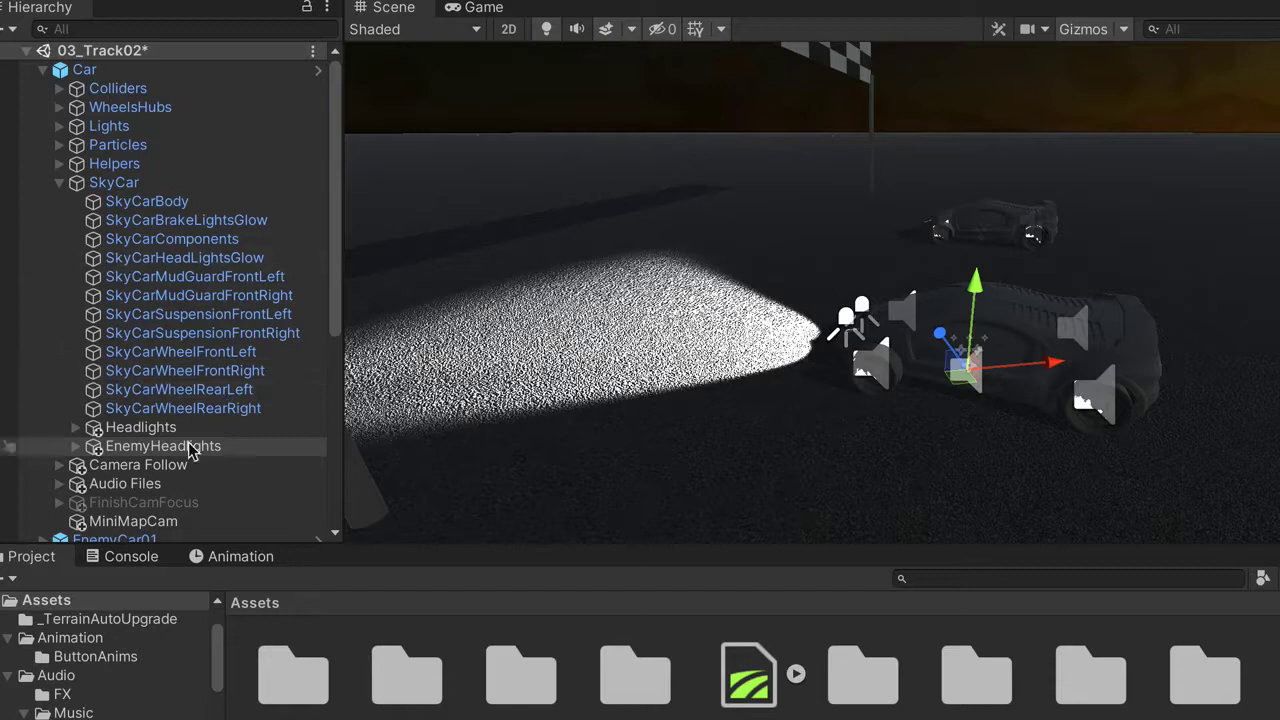
- Put the EnemyHeadlights copy under EnemyCar01 and set its X and Y position to 0
{"action": "scroll", "coordinate": [229, 434], "scroll_direction": "down", "scroll_amount": 2}
{"action": "left_click_drag", "start_coordinate": [190, 450], "coordinate": [110, 436]}
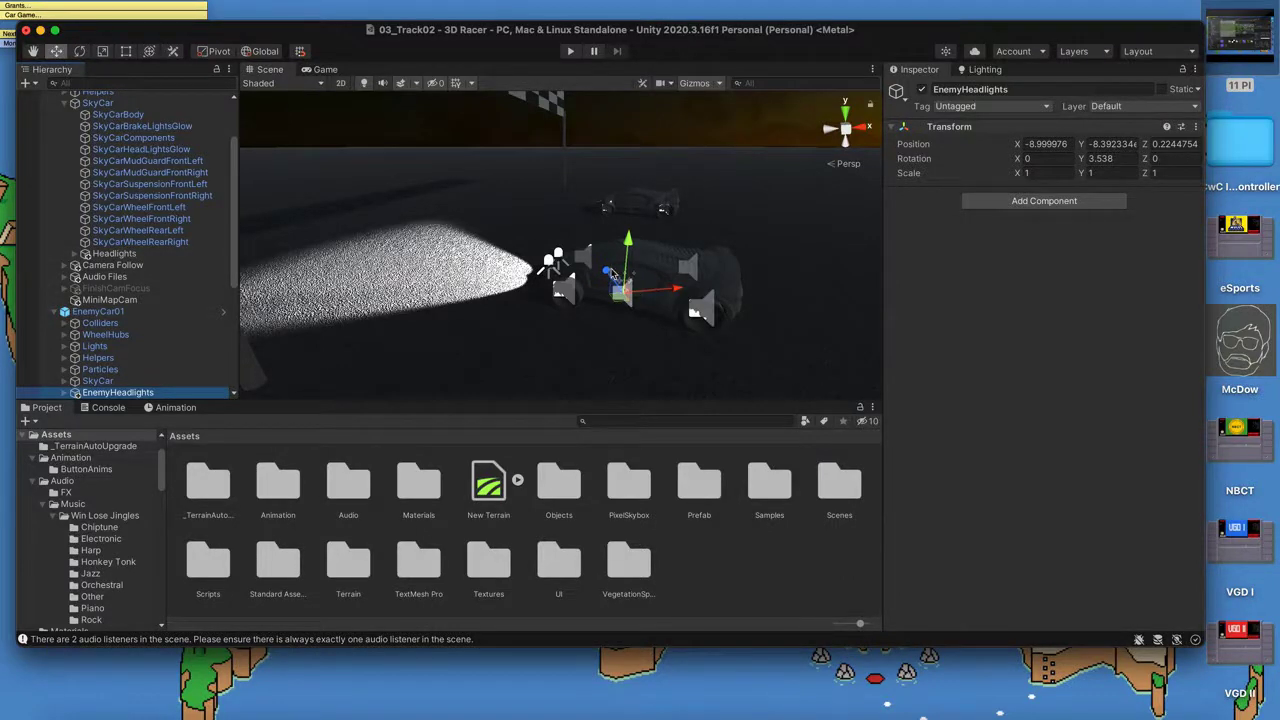
{"action": "left_click_drag", "start_coordinate": [624, 289], "coordinate": [606, 197]}
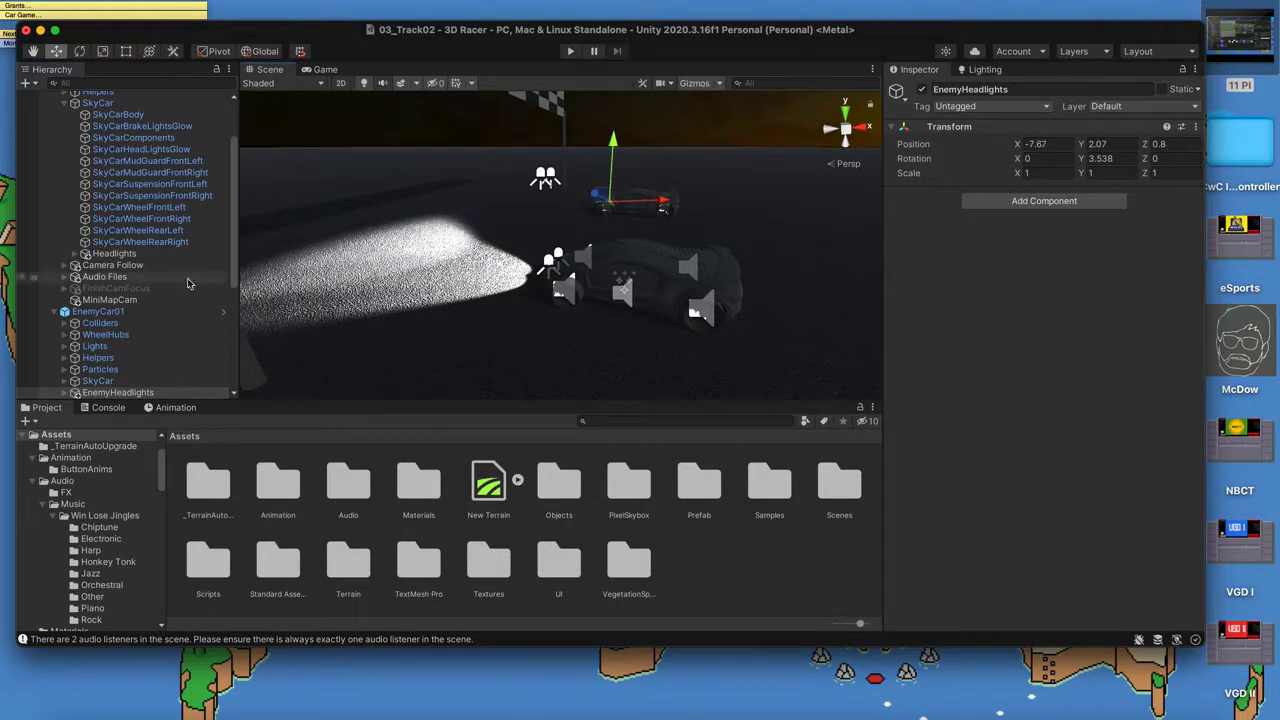
{"action": "left_click", "coordinate": [137, 393]}
{"action": "left_click", "coordinate": [1064, 143]}
{"action": "type", "text": "0"}
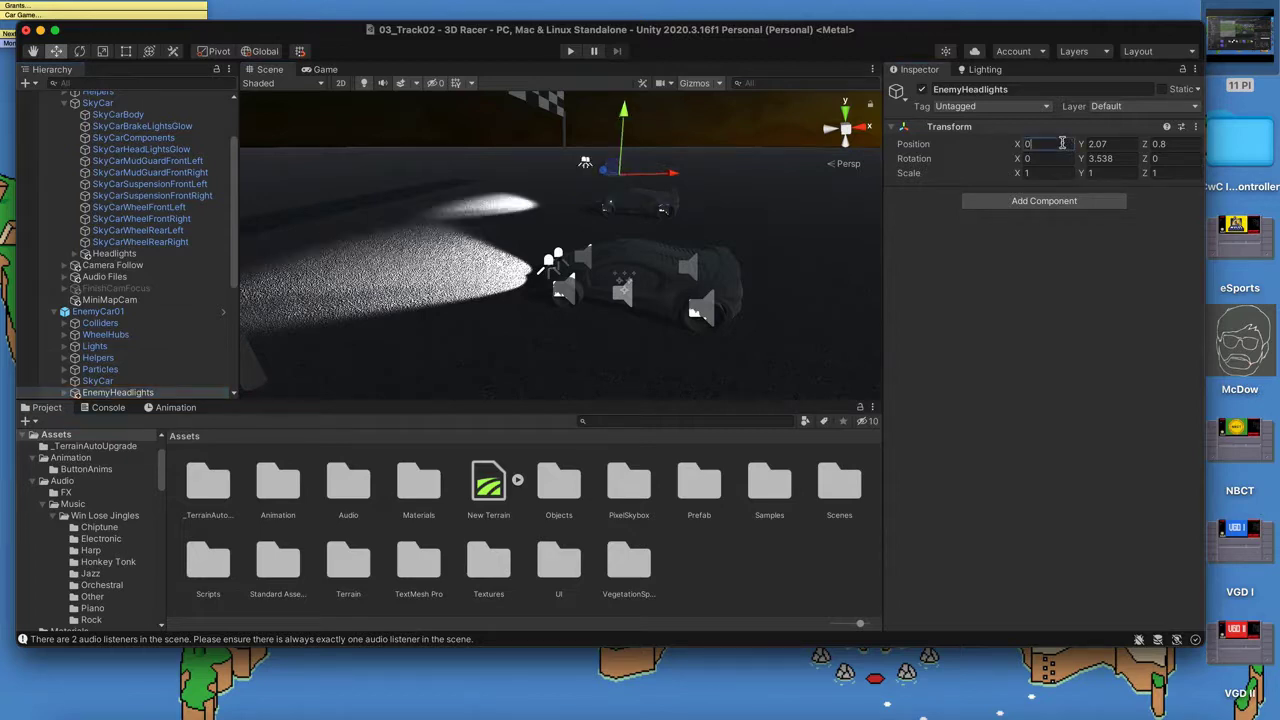
{"action": "key", "text": "Tab"}
{"action": "type", "text": "0"}
{"action": "key", "text": "Tab"}
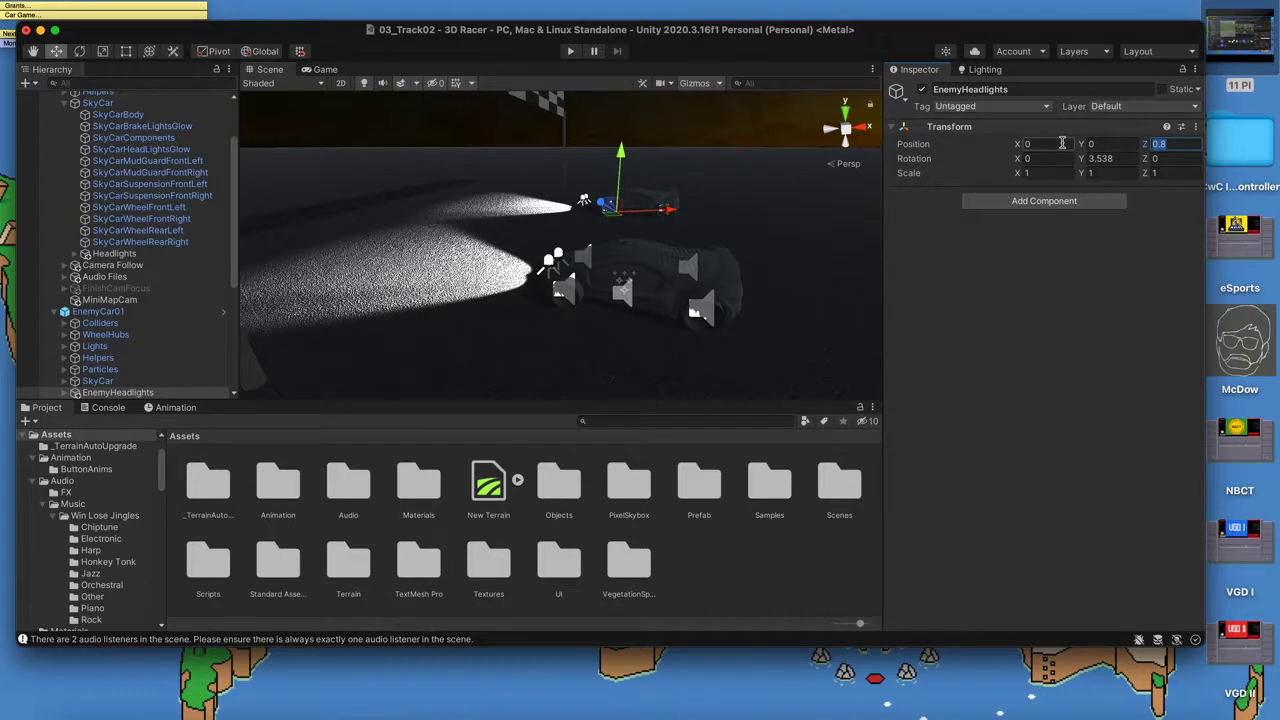
- Adjust EnemyHeadlights' Z position and fine-tune it onto the enemy car's front
{"action": "right_click_drag", "start_coordinate": [600, 240], "coordinate": [668, 243]}
{"action": "right_click_drag", "start_coordinate": [275, 210], "coordinate": [310, 220]}
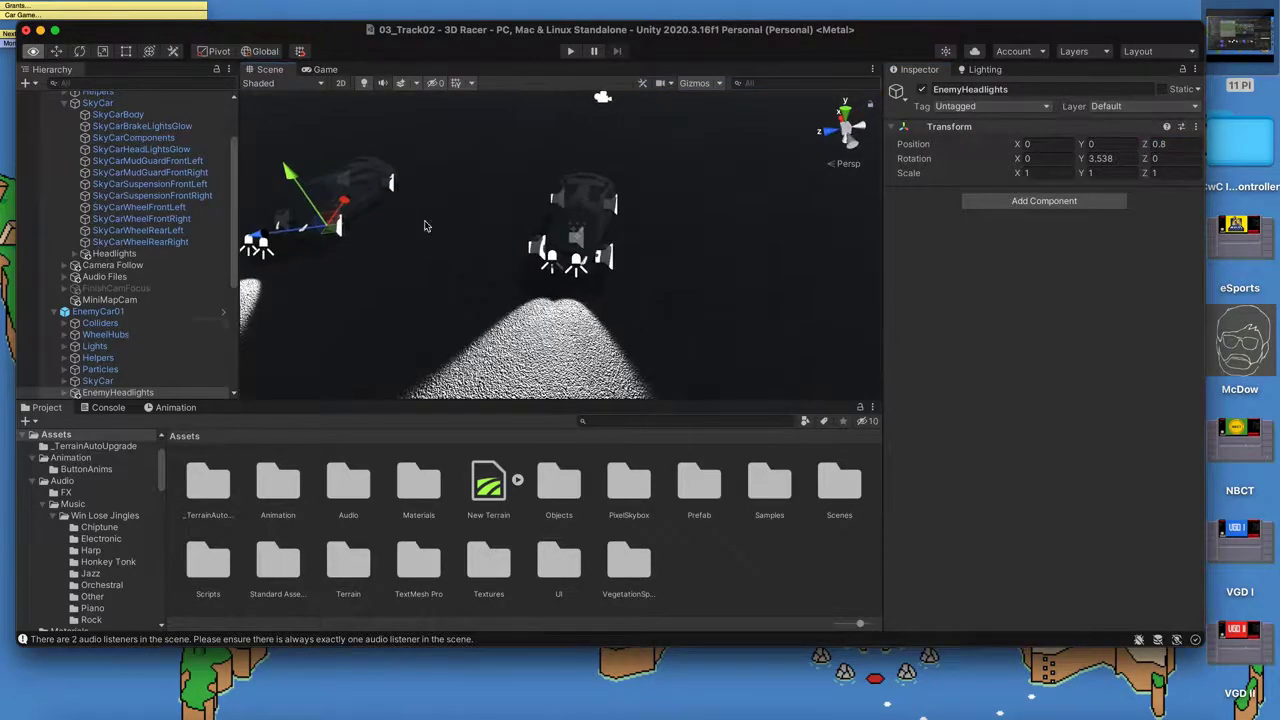
{"action": "left_click", "coordinate": [133, 392]}
{"action": "key", "text": "f"}
{"action": "right_click_drag", "start_coordinate": [577, 256], "coordinate": [628, 270]}
{"action": "scroll", "coordinate": [576, 257], "scroll_direction": "up", "scroll_amount": 5}
{"action": "left_click", "coordinate": [1165, 144]}
{"action": "type", "text": "-1.7"}
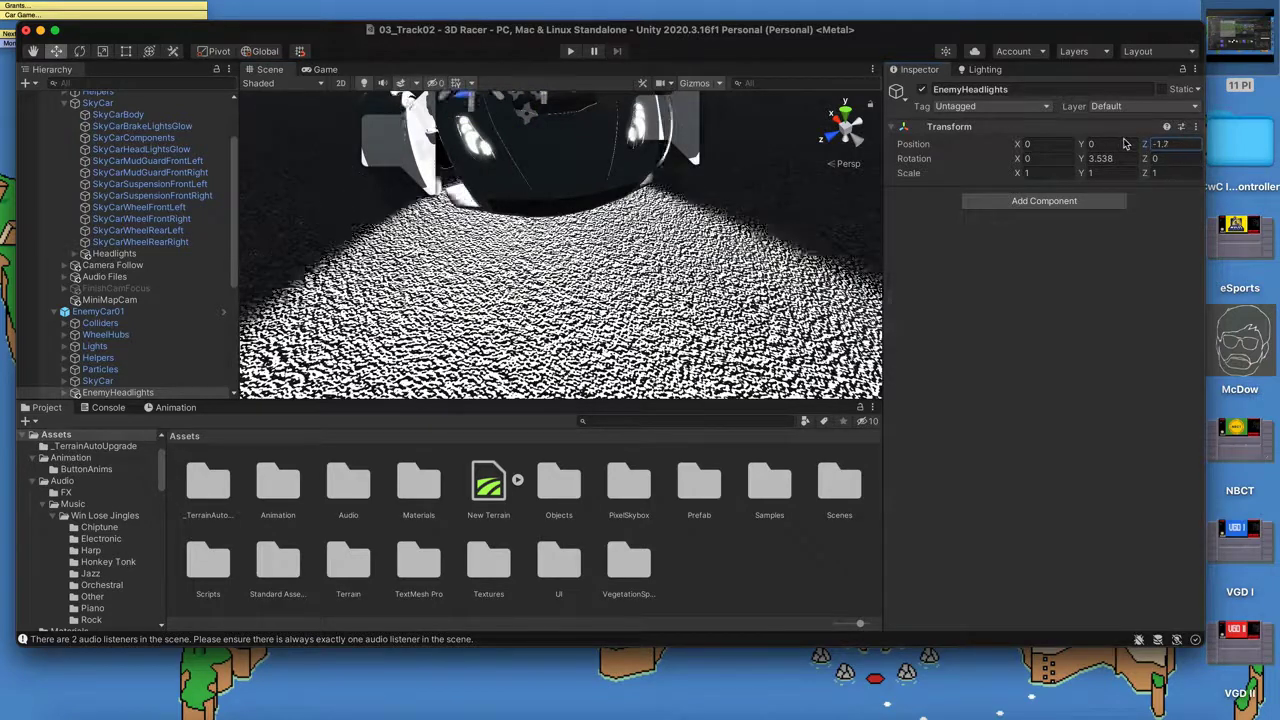
{"action": "key", "text": "BackSpace"}
{"action": "key", "text": "BackSpace"}
{"action": "key", "text": "BackSpace"}
{"action": "key", "text": "BackSpace"}
{"action": "type", "text": "0.2"}
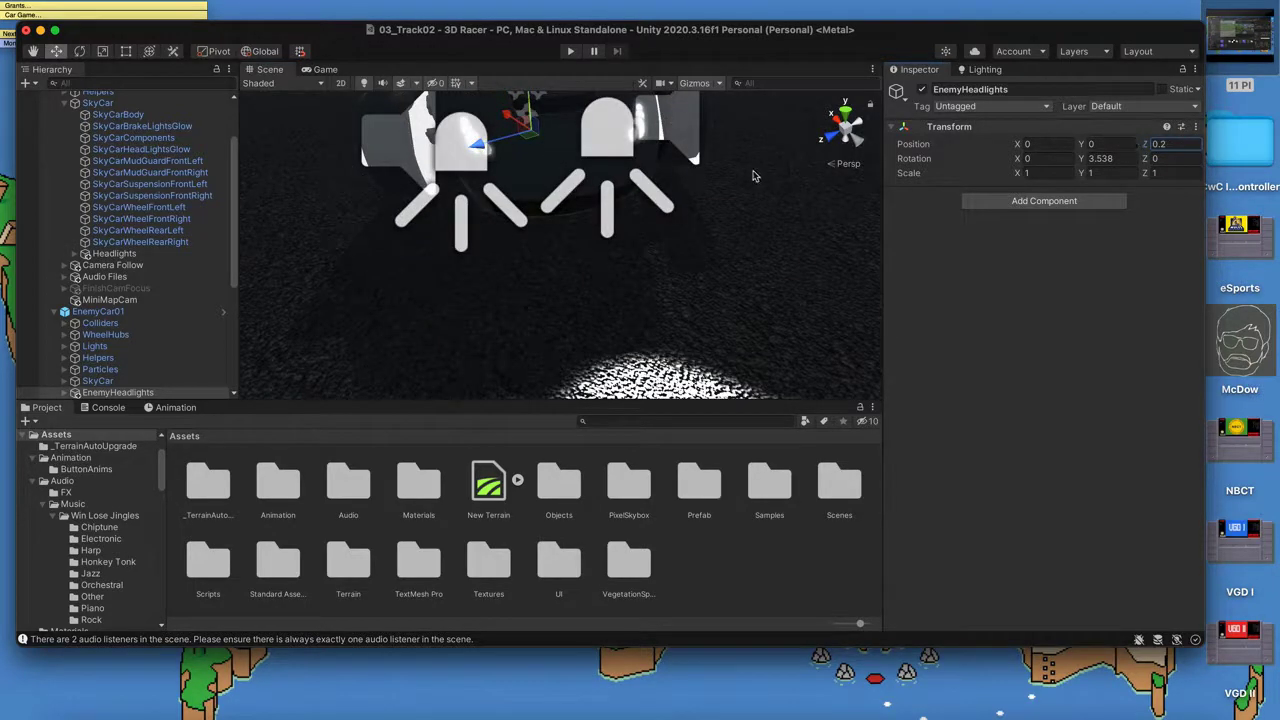
{"action": "left_click_drag", "start_coordinate": [478, 152], "coordinate": [720, 231]}
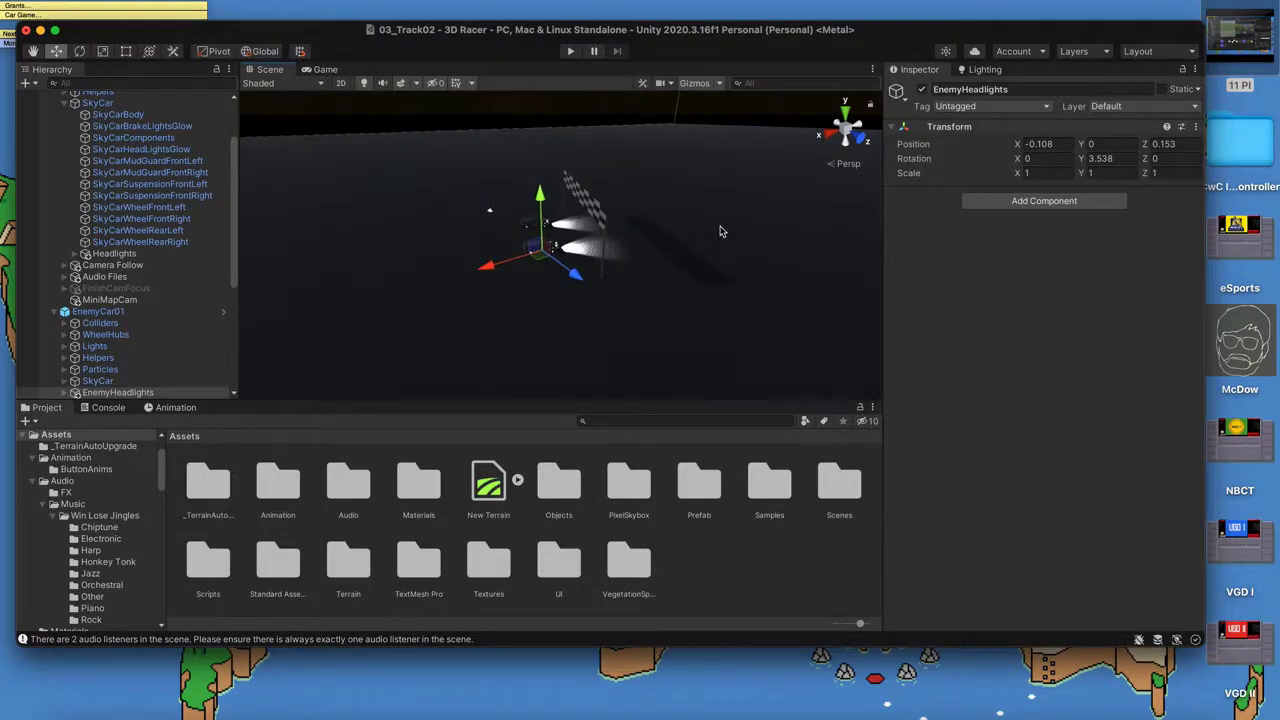
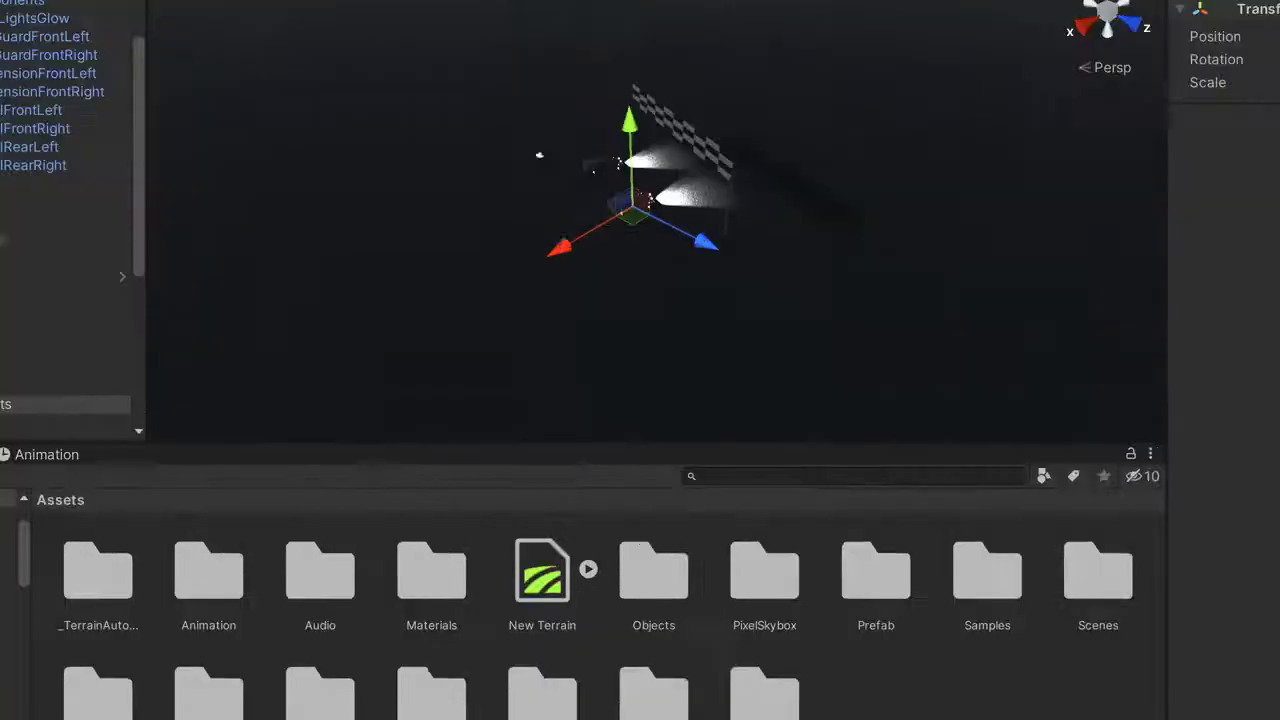
- Search My Assets in the Package Manager for 'y rac' and import POLYGON - Street Racer
{"action": "left_click", "coordinate": [385, 0]}
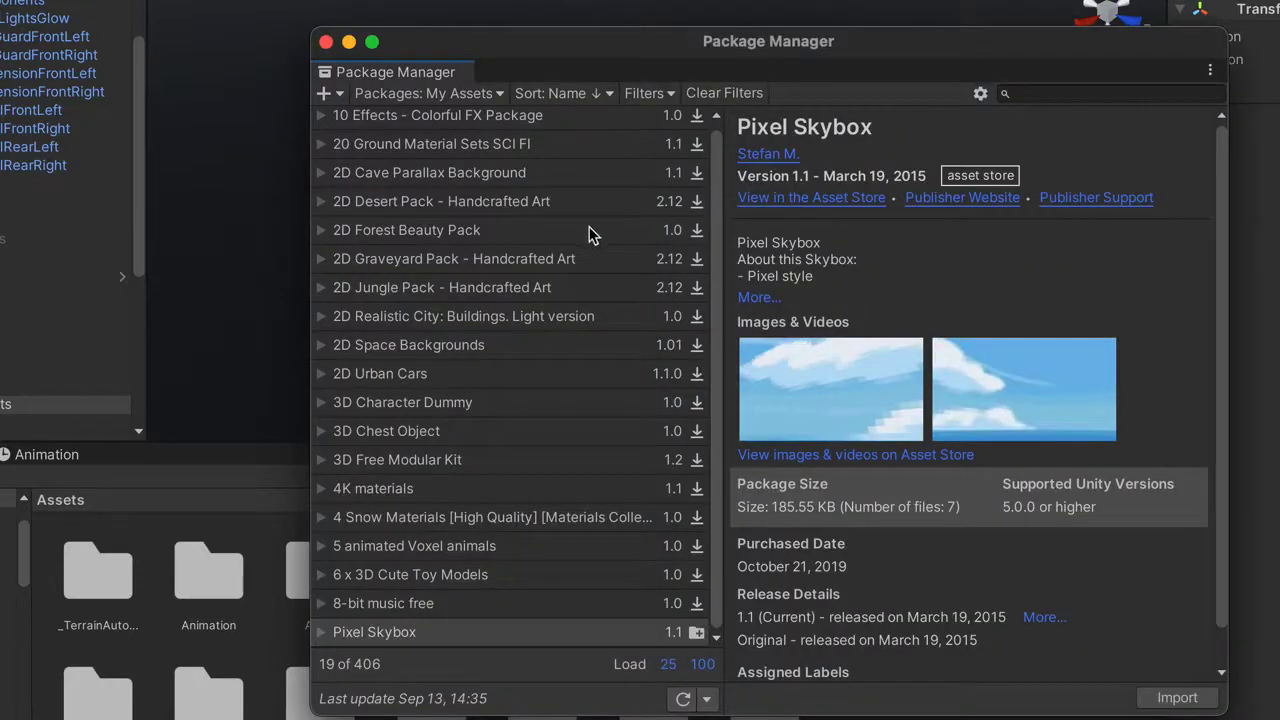
{"action": "left_click", "coordinate": [463, 93]}
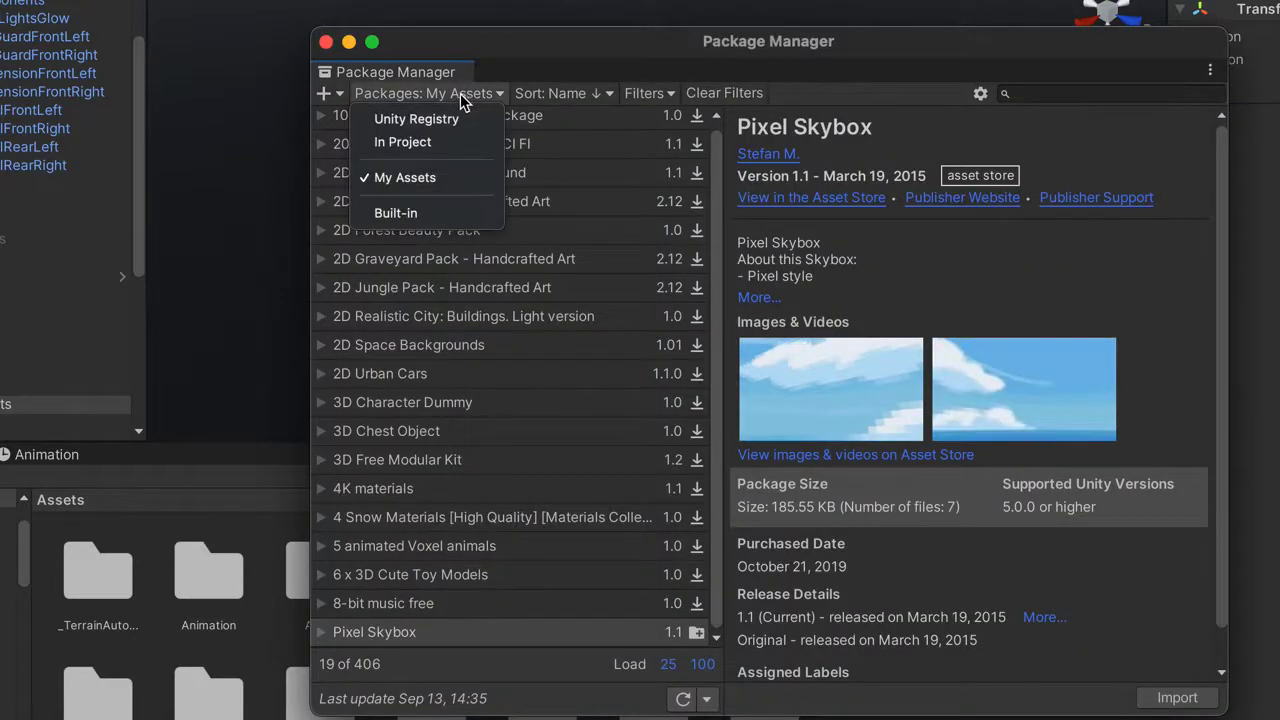
{"action": "left_click", "coordinate": [445, 178]}
{"action": "left_click", "coordinate": [1074, 94]}
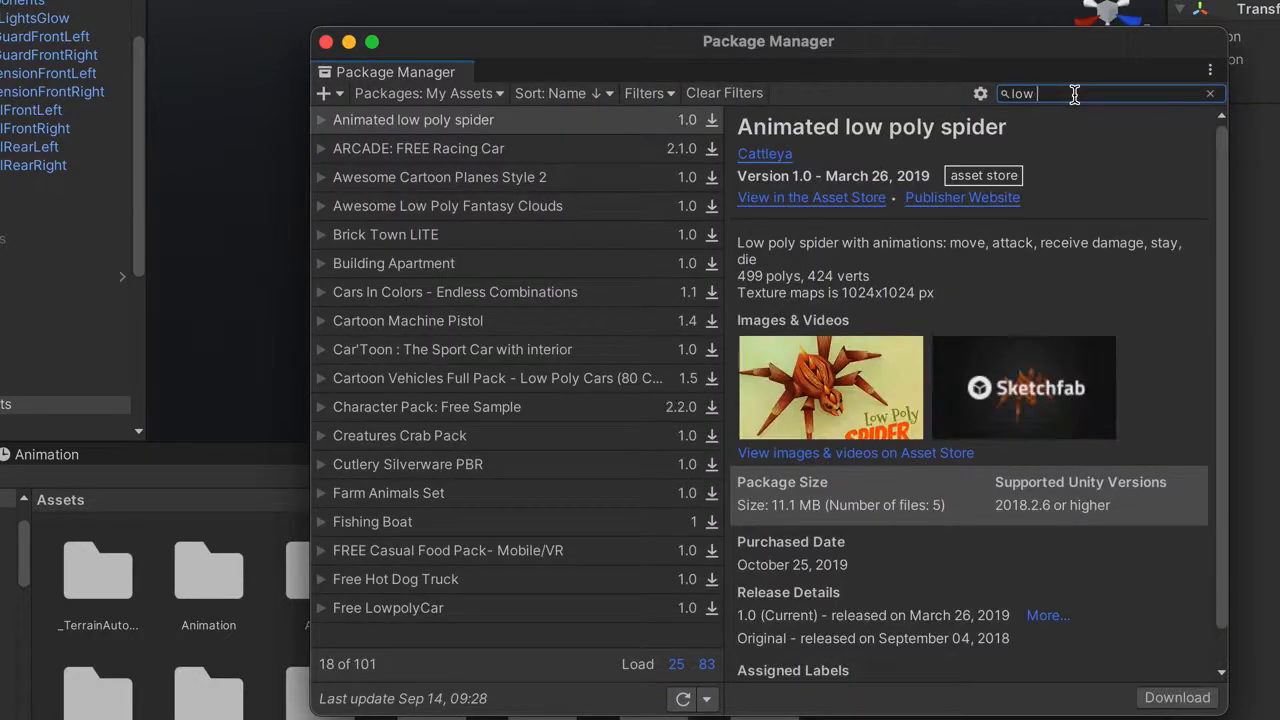
{"action": "type", "text": "u"}
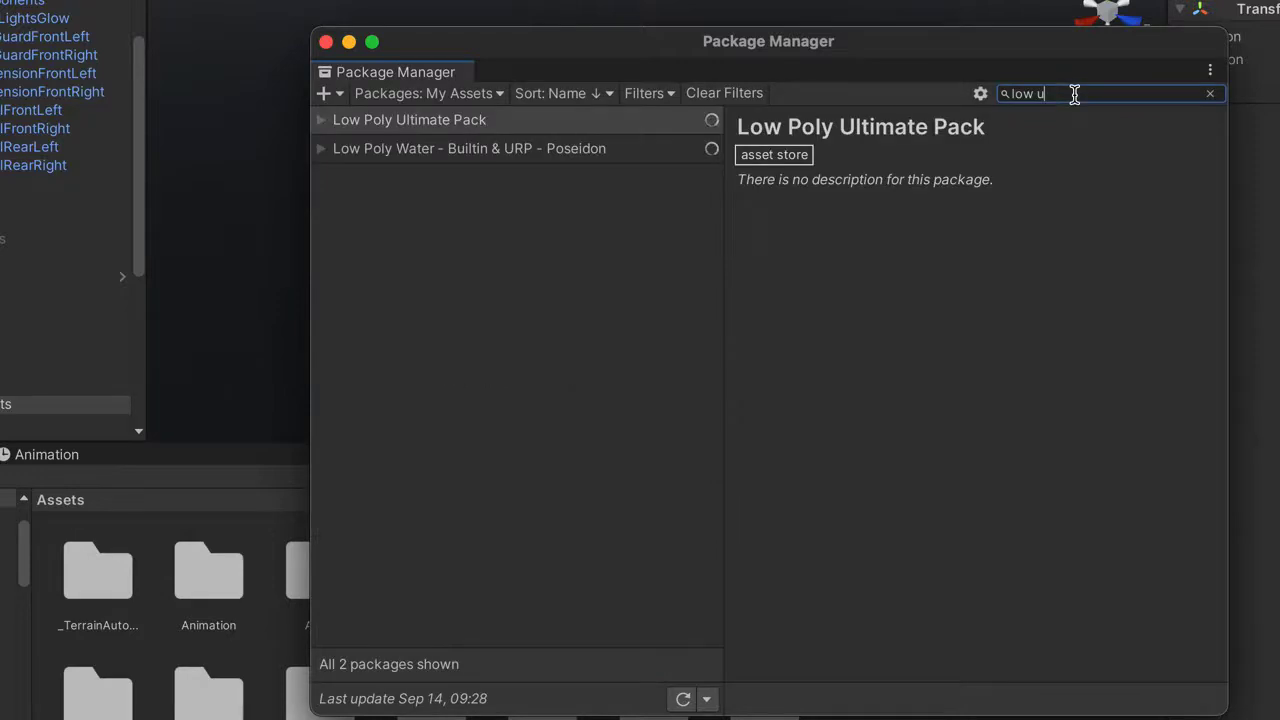
{"action": "key", "text": "BackSpace"}
{"action": "type", "text": "y rac"}
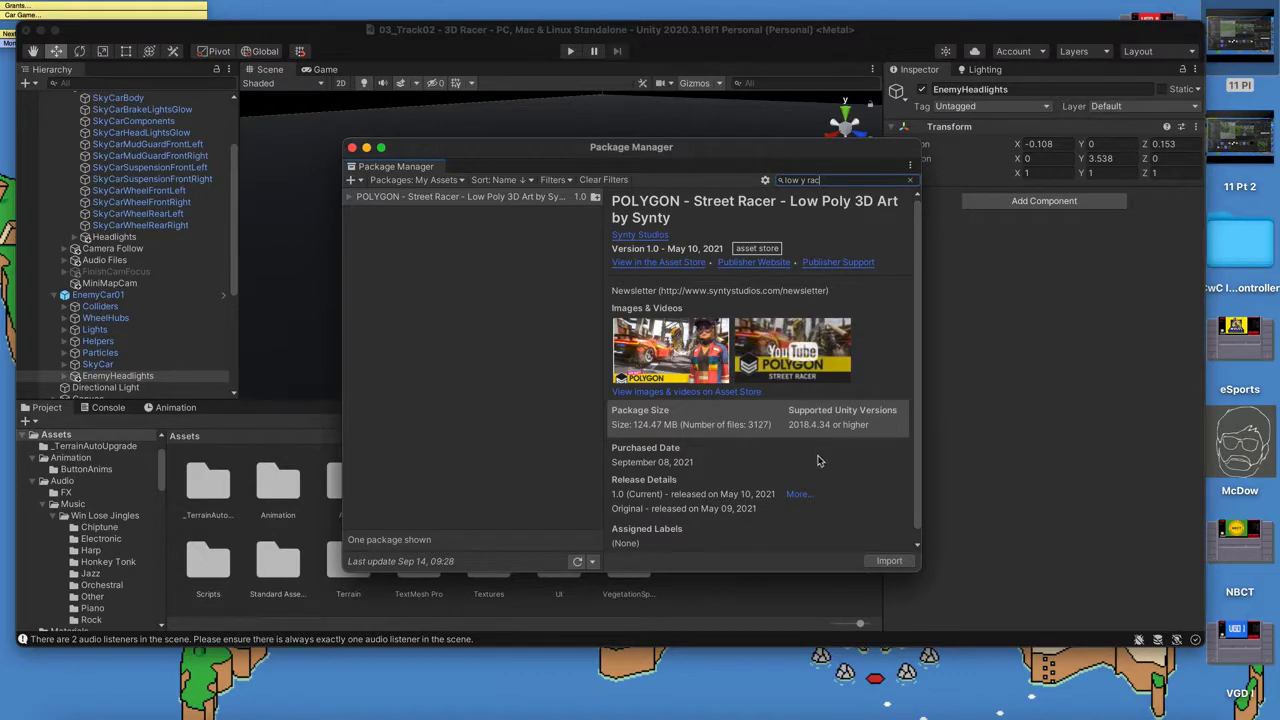
{"action": "left_click", "coordinate": [888, 562]}
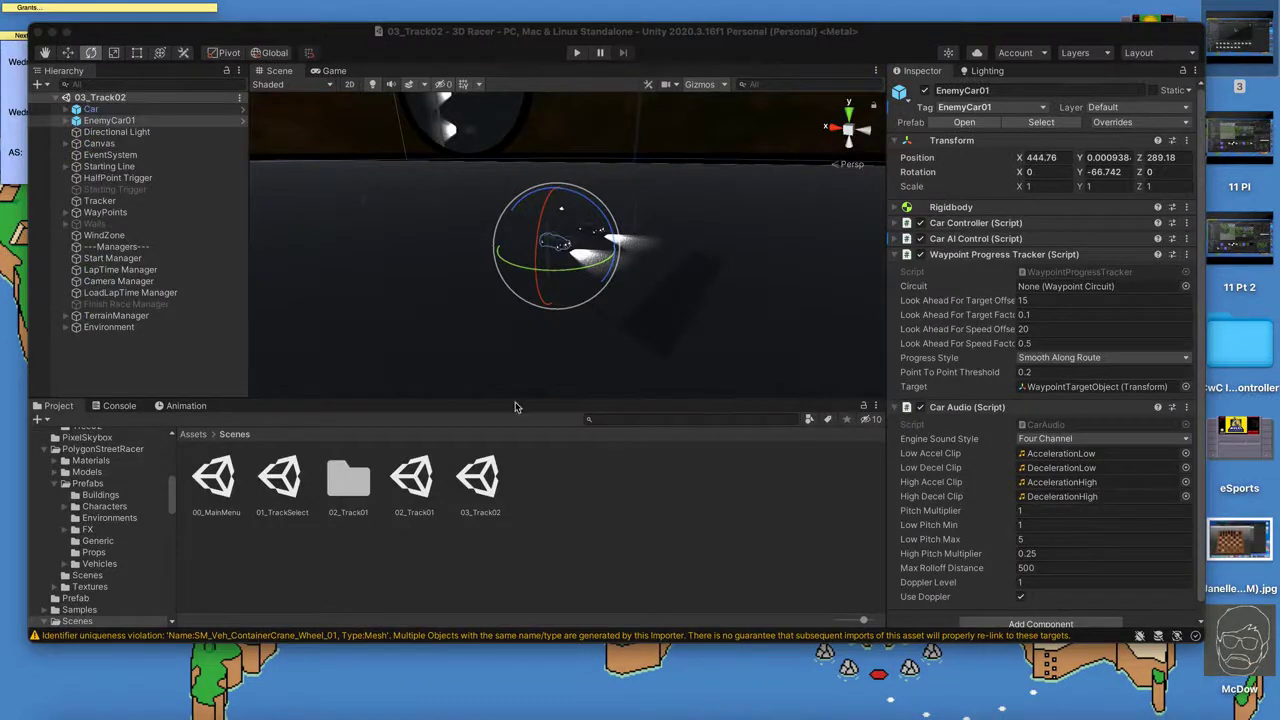
- Browse PolygonStreetRacer > Prefabs > Vehicles > Presets, then go back to Prefabs and open Props
{"action": "left_click", "coordinate": [194, 435]}
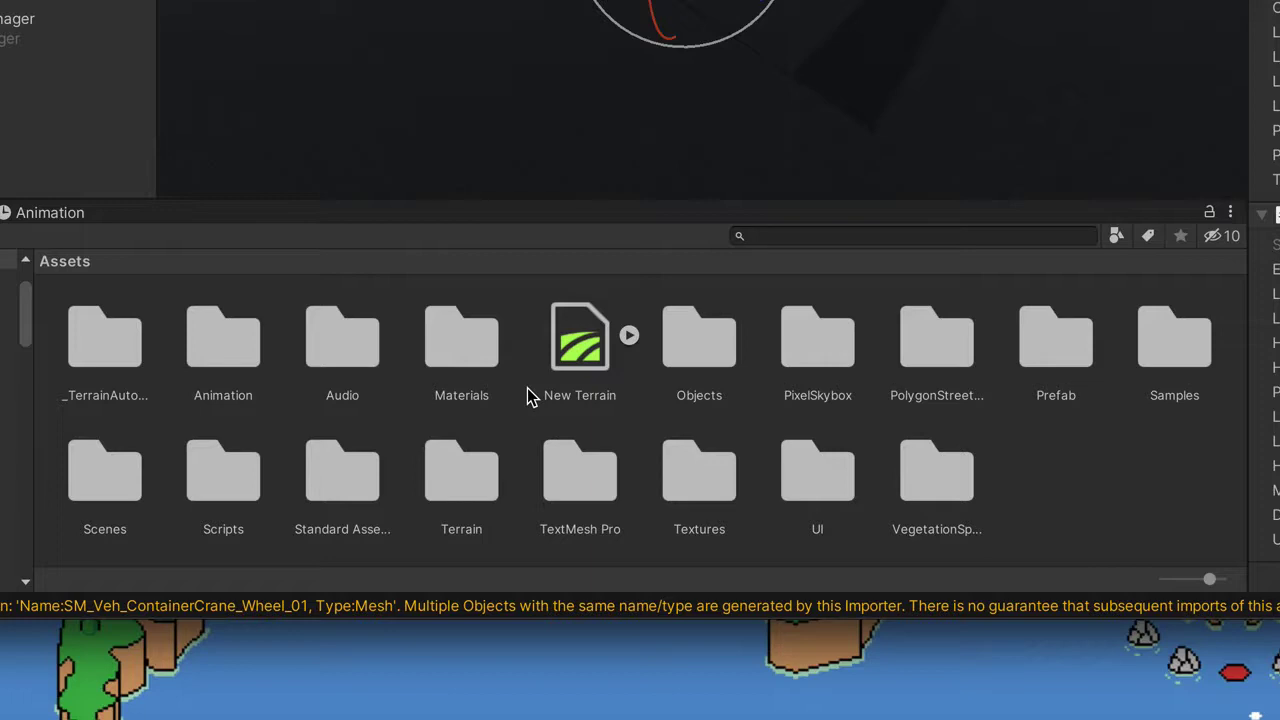
{"action": "double_click", "coordinate": [937, 352]}
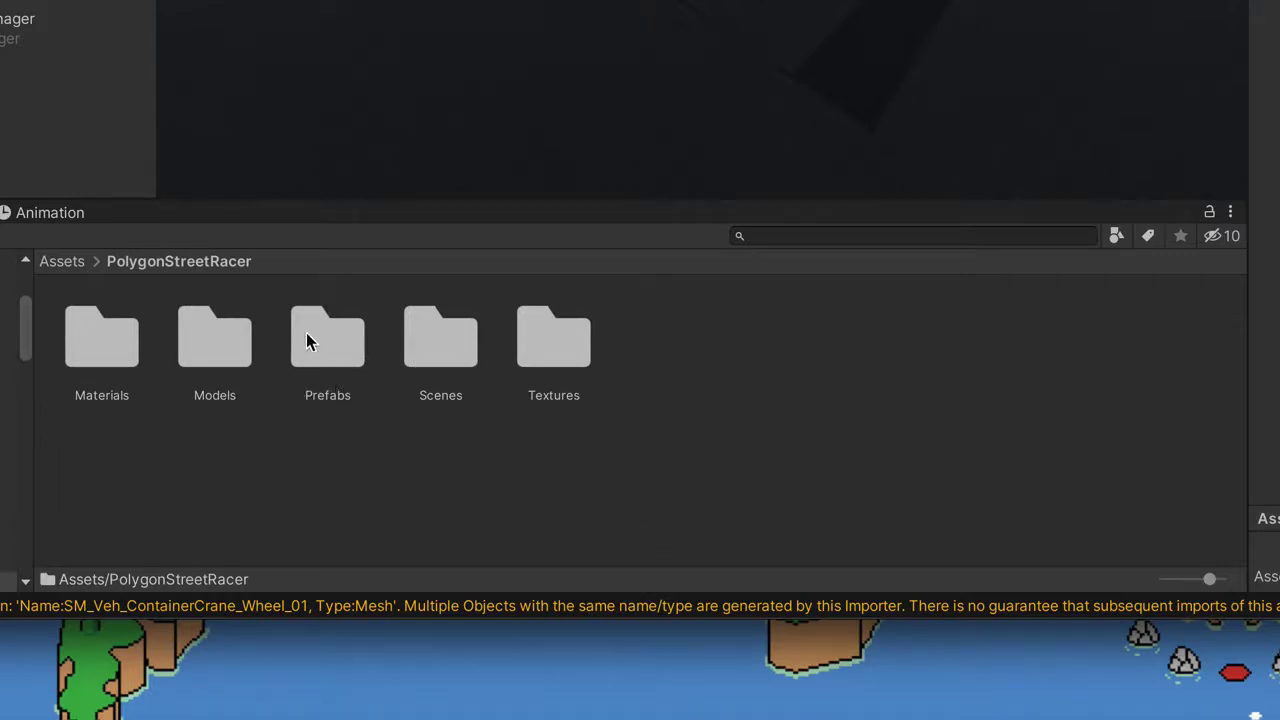
{"action": "double_click", "coordinate": [358, 362]}
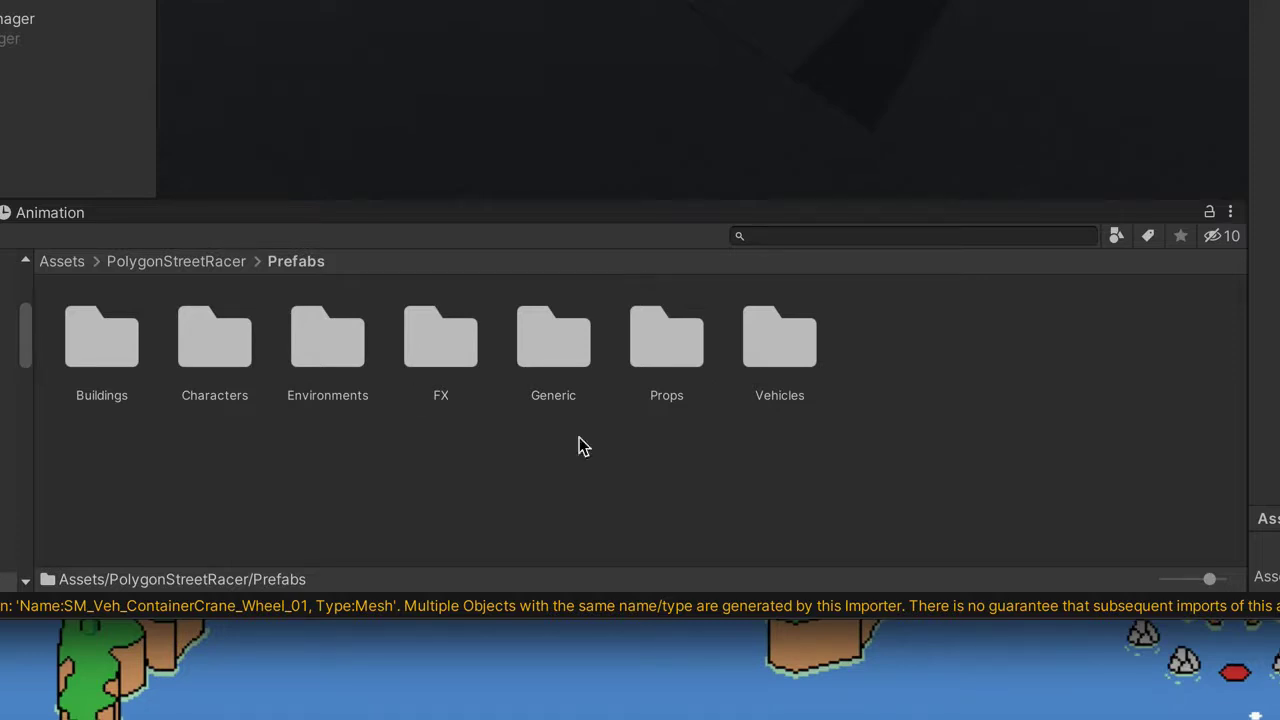
{"action": "double_click", "coordinate": [796, 333]}
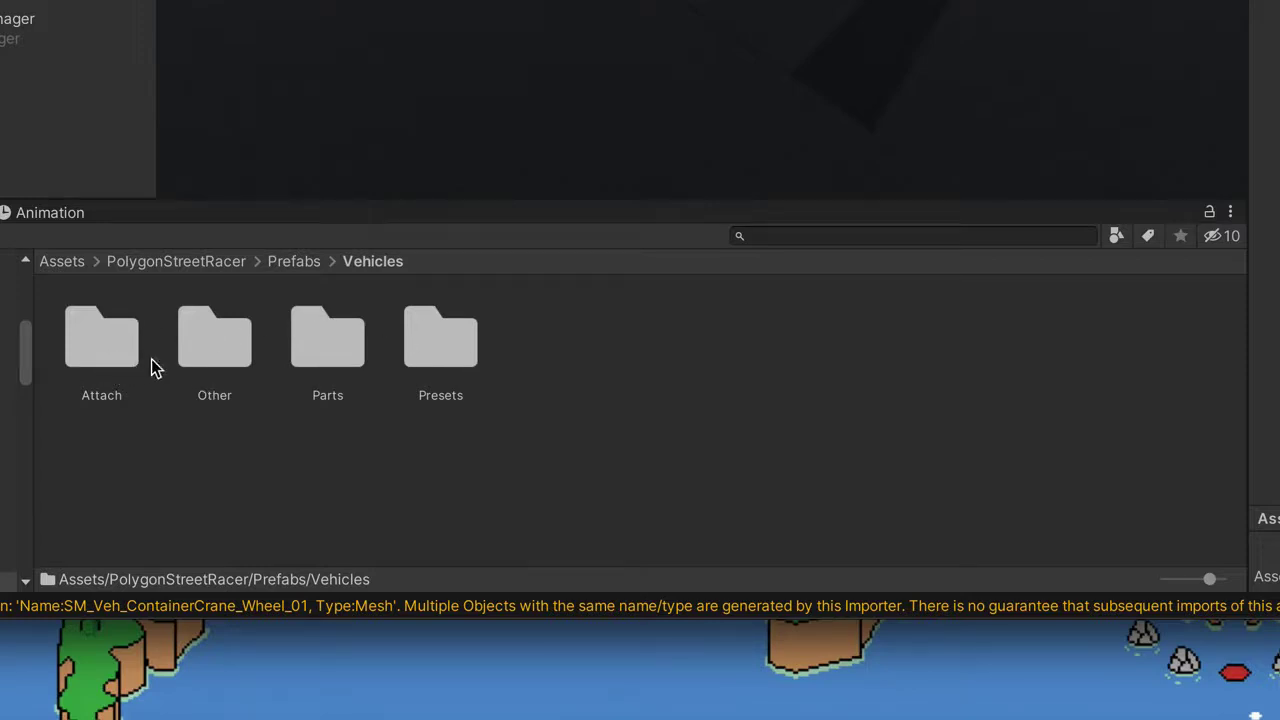
{"action": "double_click", "coordinate": [414, 360]}
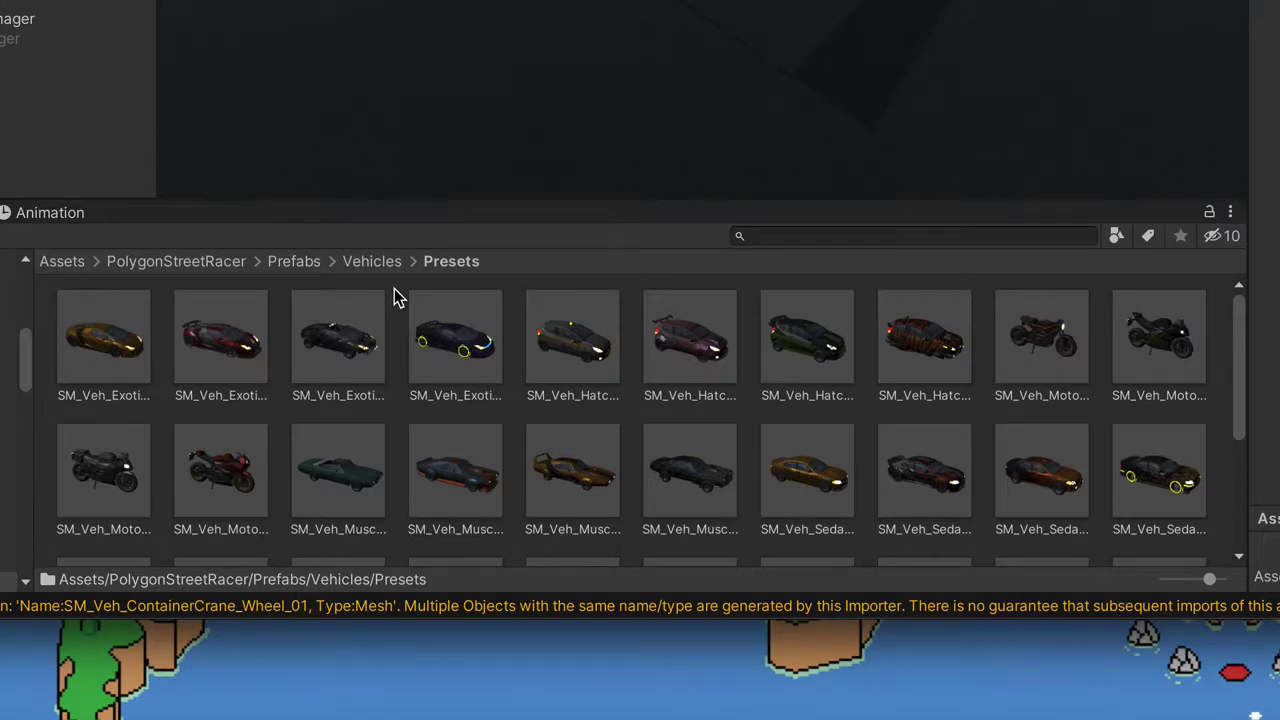
{"action": "left_click", "coordinate": [300, 264]}
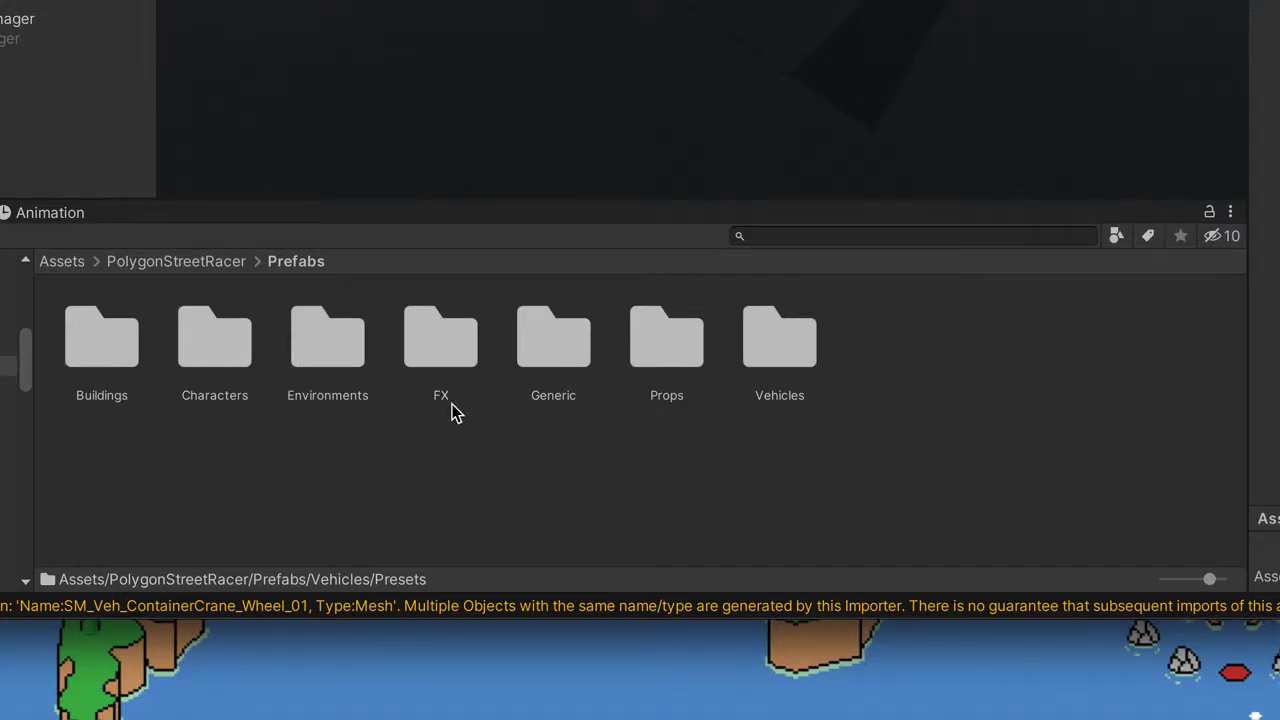
{"action": "double_click", "coordinate": [667, 345]}
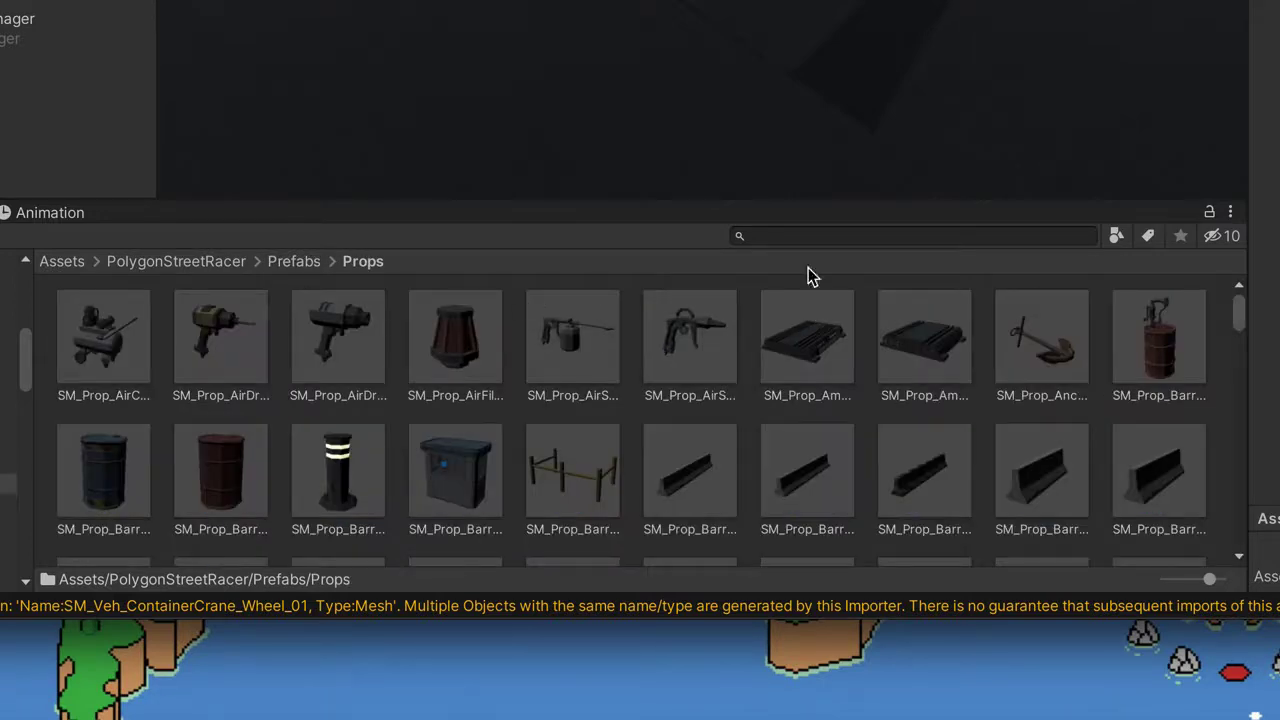
- Search the project for 'pole' and place SM_Prop_Pole_Large_01 in the scene, undoing an extra sign pole
{"action": "right_click_drag", "start_coordinate": [533, 30], "coordinate": [797, 35]}
{"action": "scroll", "coordinate": [871, 391], "scroll_direction": "down", "scroll_amount": 2}
{"action": "scroll", "coordinate": [871, 391], "scroll_direction": "up", "scroll_amount": 2}
{"action": "left_click", "coordinate": [782, 232]}
{"action": "type", "text": "pole"}
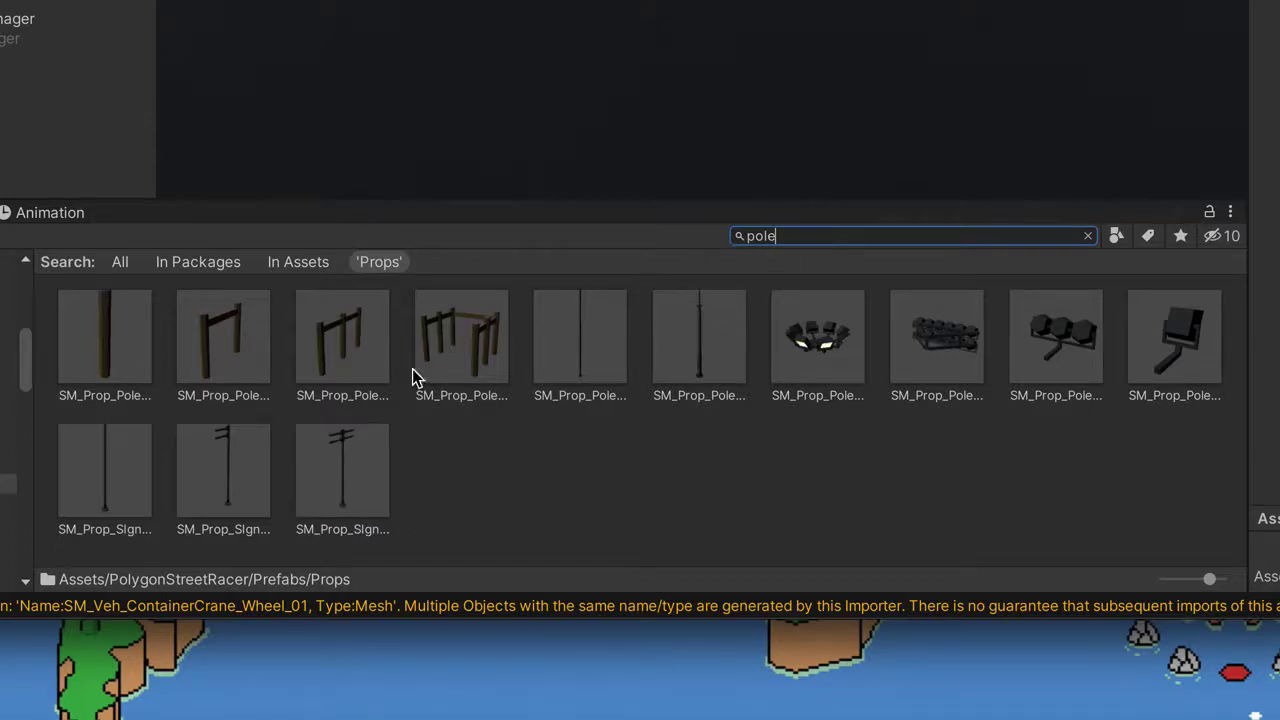
{"action": "left_click_drag", "start_coordinate": [583, 337], "coordinate": [551, 43]}
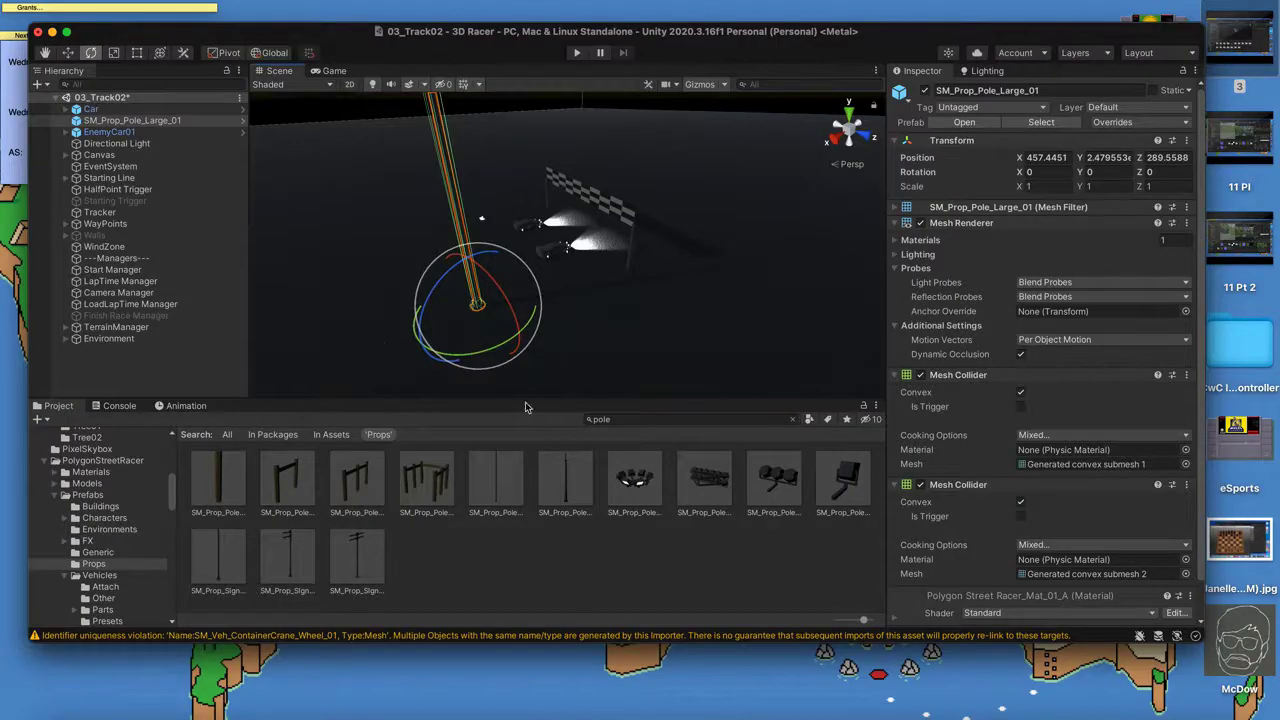
{"action": "left_click_drag", "start_coordinate": [398, 304], "coordinate": [464, 305], "text": "alt"}
{"action": "left_click_drag", "start_coordinate": [218, 563], "coordinate": [566, 340]}
{"action": "key", "text": "super+z"}
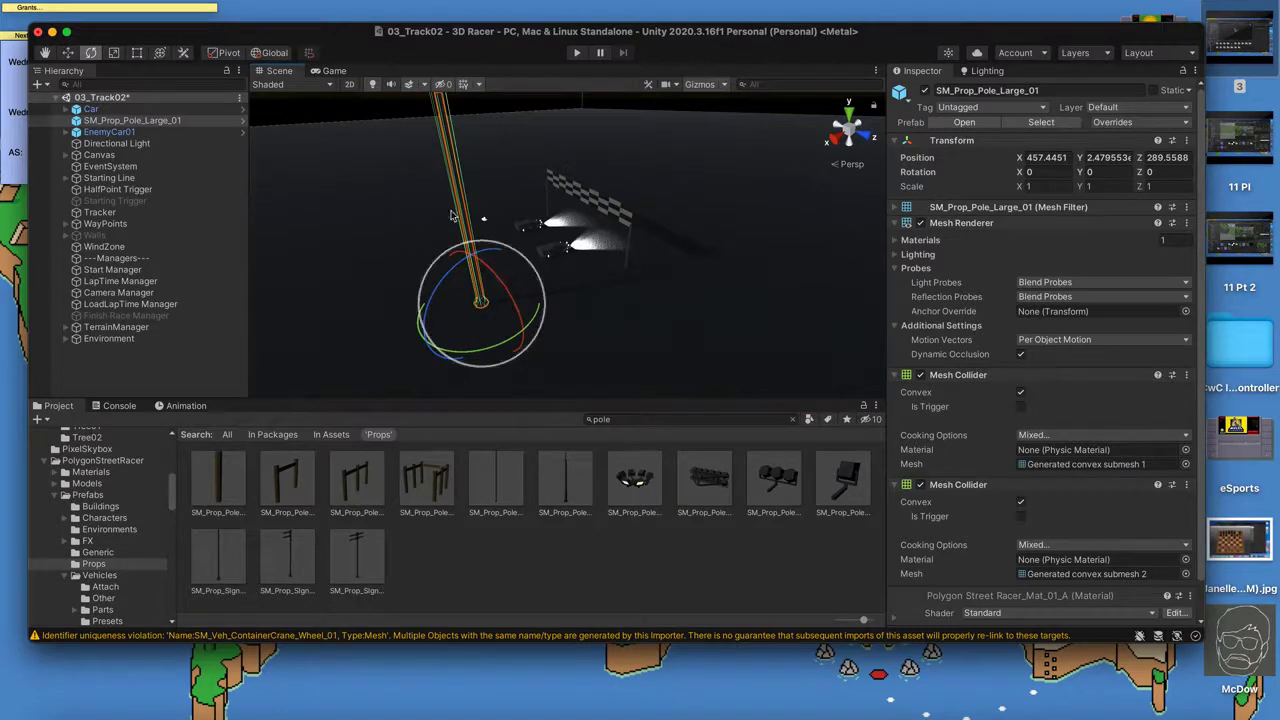
- Set the large pole's Y position to 0
{"action": "left_click", "coordinate": [1045, 158]}
{"action": "key", "text": "Tab"}
{"action": "left_click_drag", "start_coordinate": [598, 292], "coordinate": [603, 244], "text": "alt"}
{"action": "left_click", "coordinate": [1104, 158]}
{"action": "type", "text": "0"}
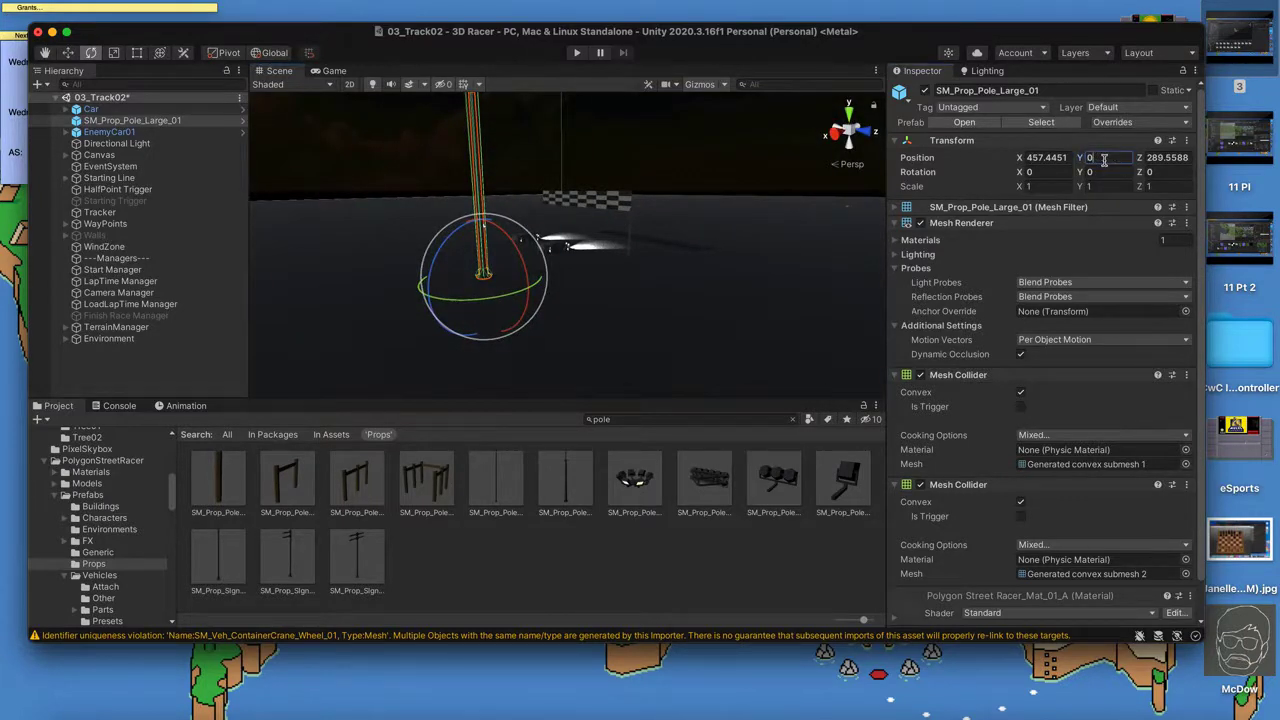
{"action": "left_click", "coordinate": [137, 120]}
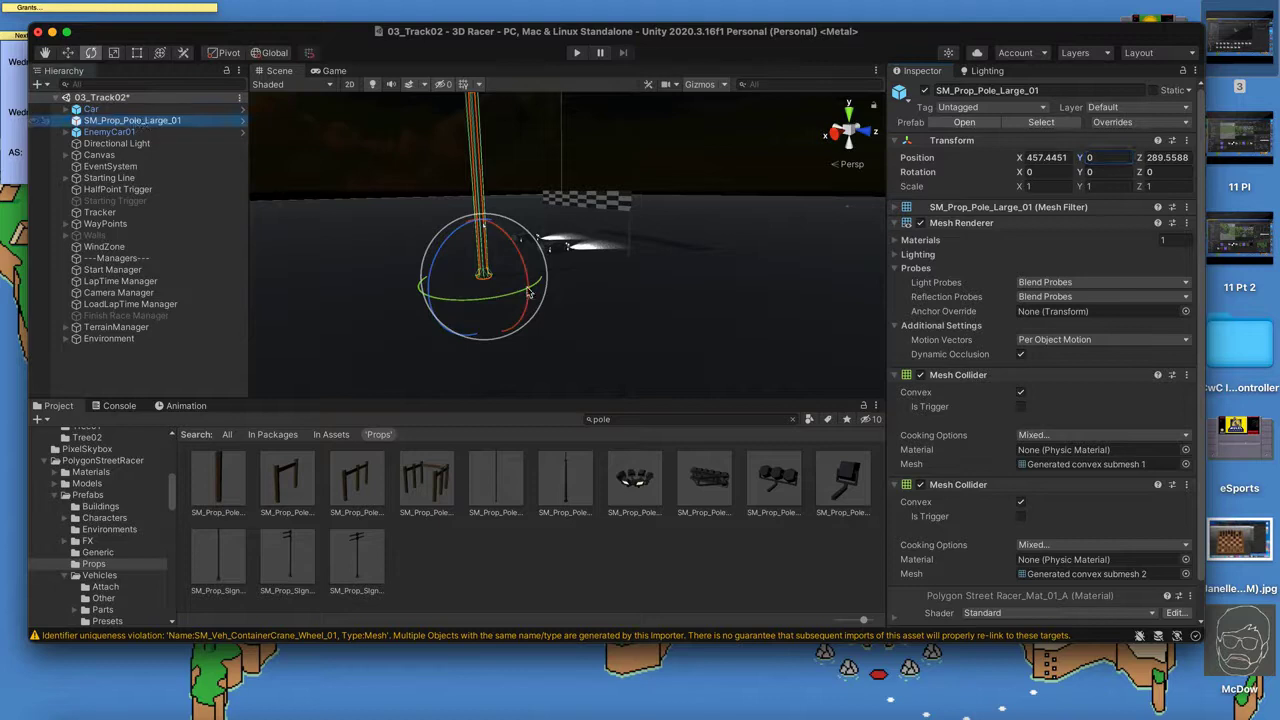
{"action": "left_click", "coordinate": [590, 370]}
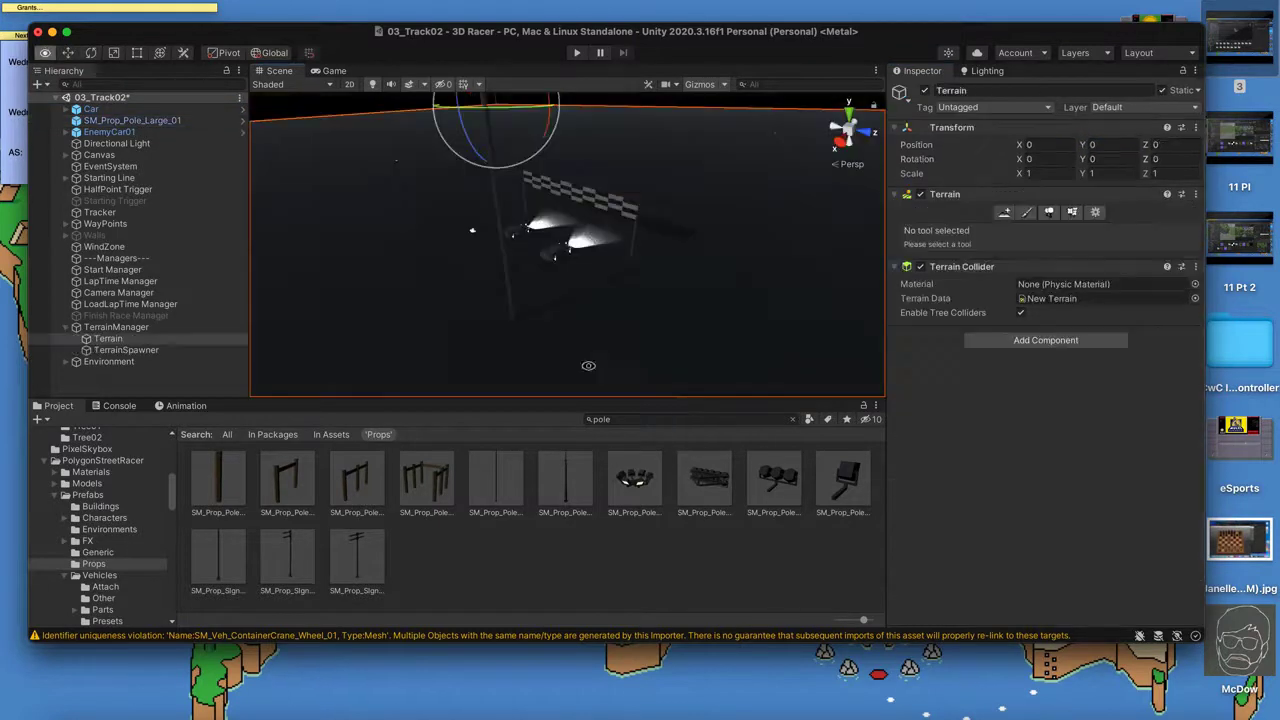
{"action": "left_click", "coordinate": [508, 300]}
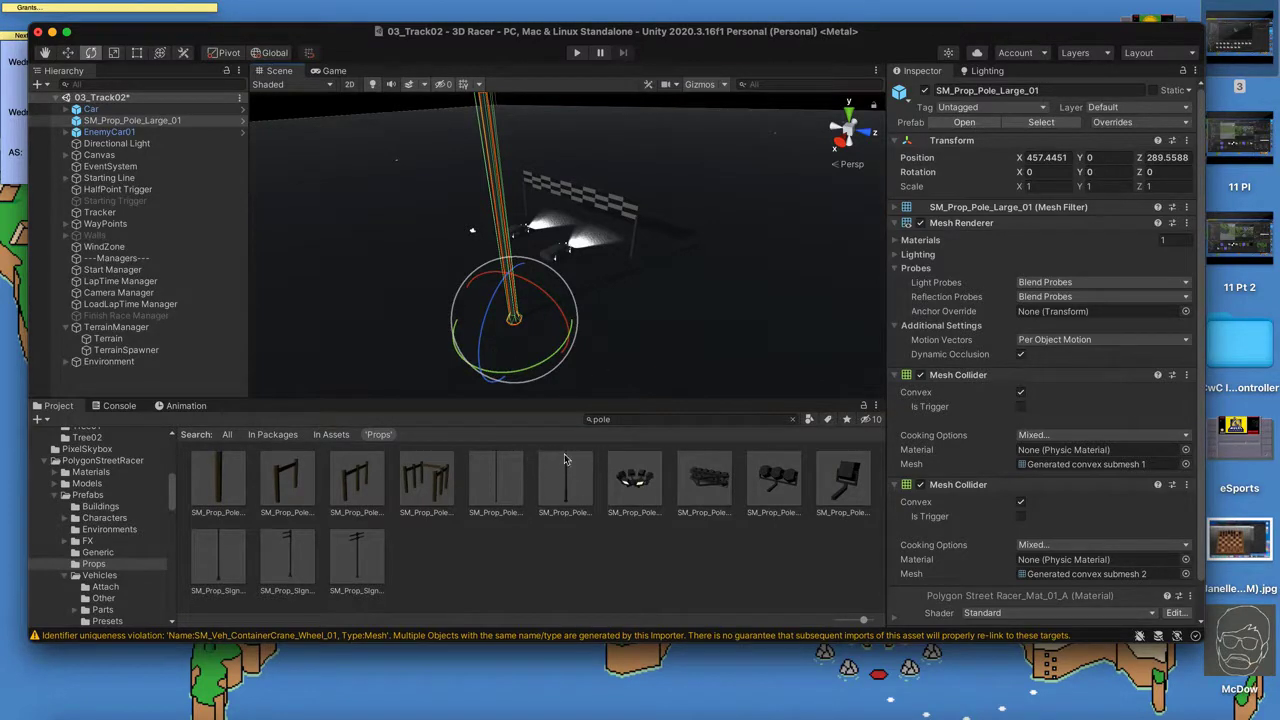
{"action": "left_click_drag", "start_coordinate": [597, 397], "coordinate": [590, 323], "text": "alt"}
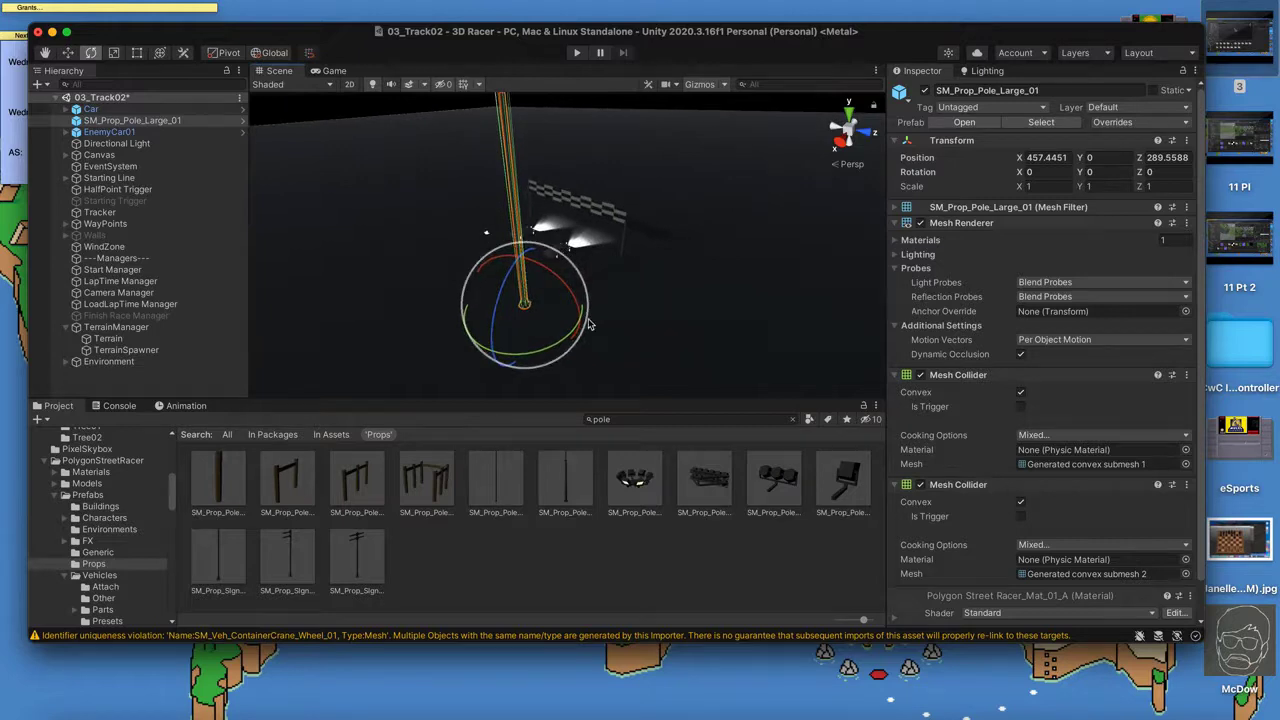
- Place SM_Prop_Pole_Large_Lights_01, parent it to the large pole, and reset its position
{"action": "left_click", "coordinate": [652, 516]}
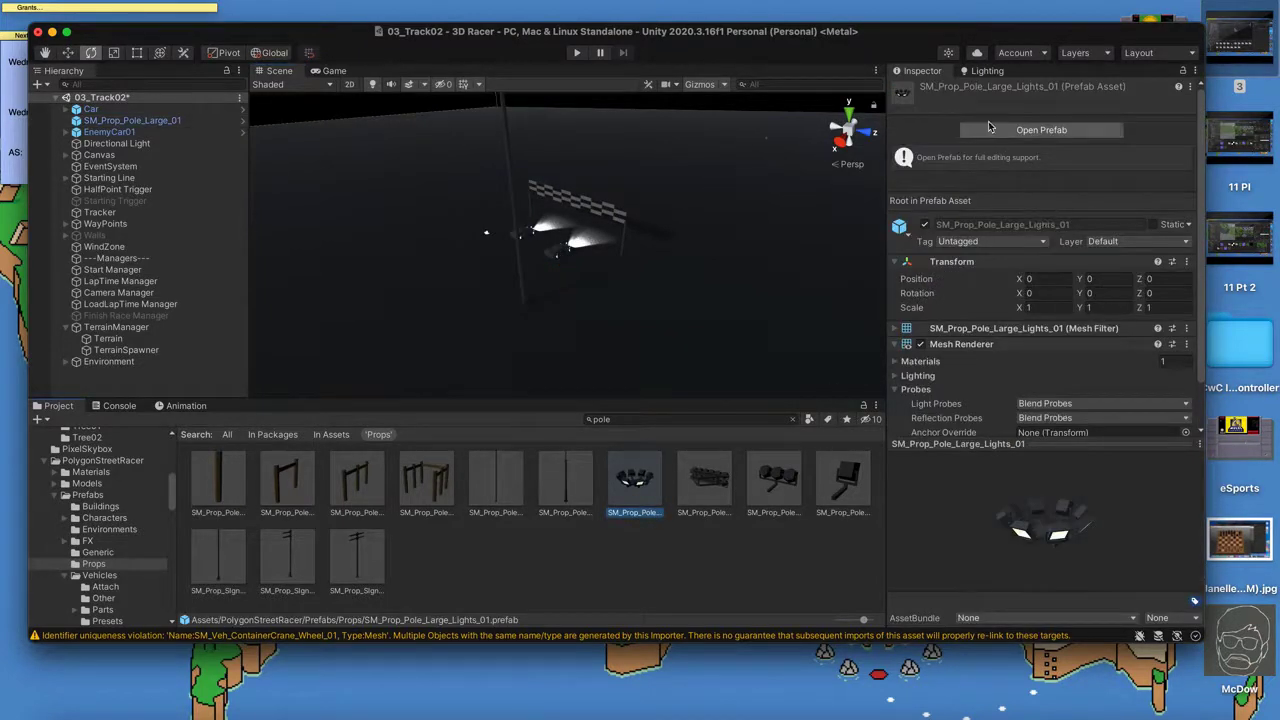
{"action": "left_click_drag", "start_coordinate": [628, 480], "coordinate": [530, 318]}
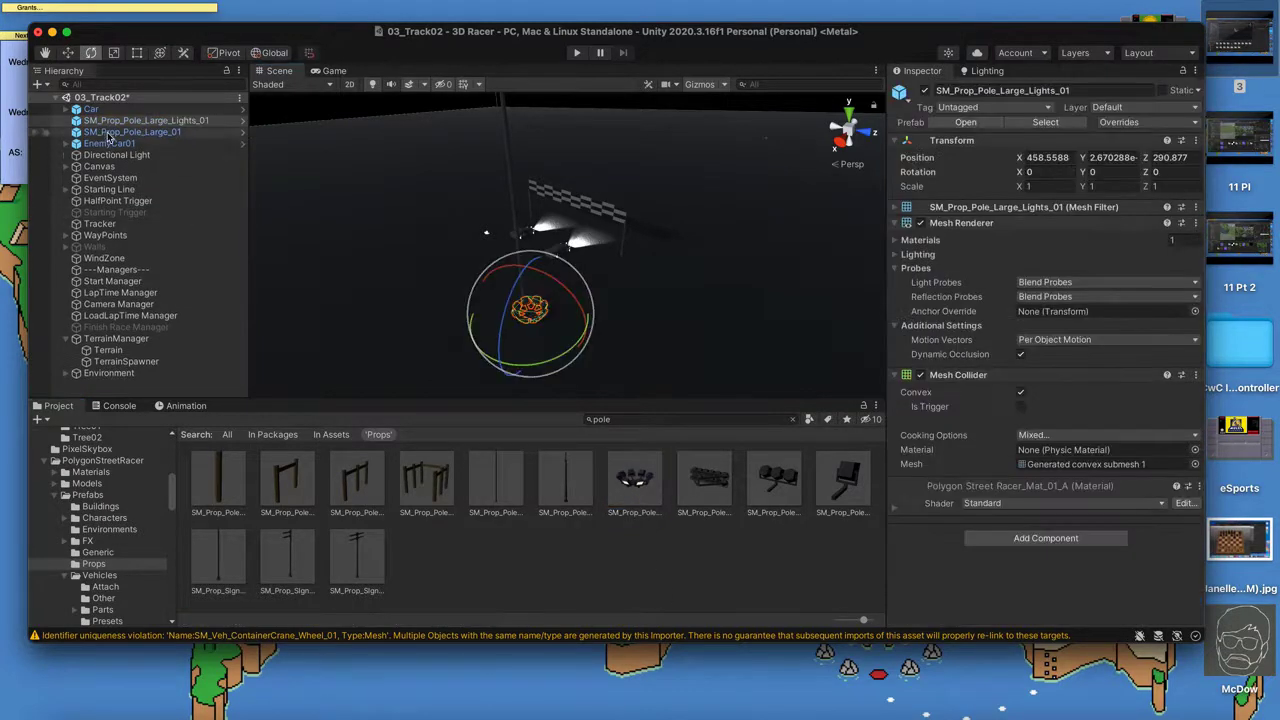
{"action": "left_click_drag", "start_coordinate": [99, 124], "coordinate": [212, 136]}
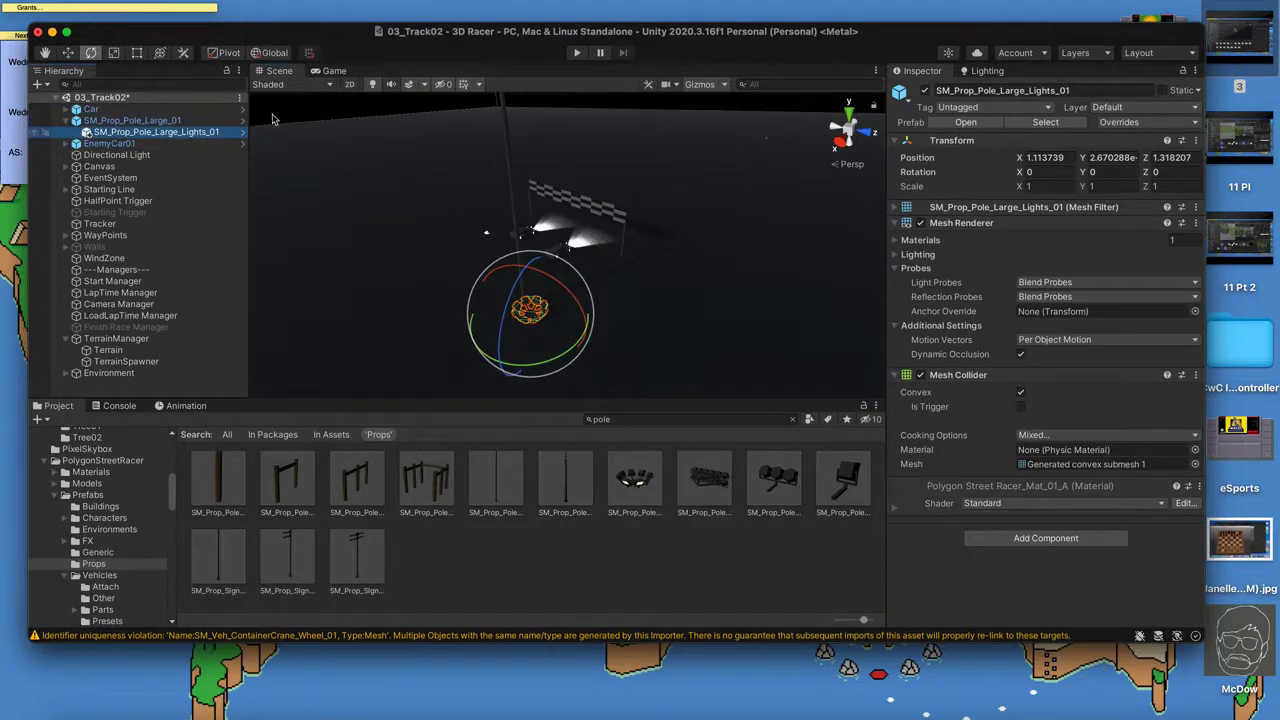
{"action": "left_click", "coordinate": [1195, 141]}
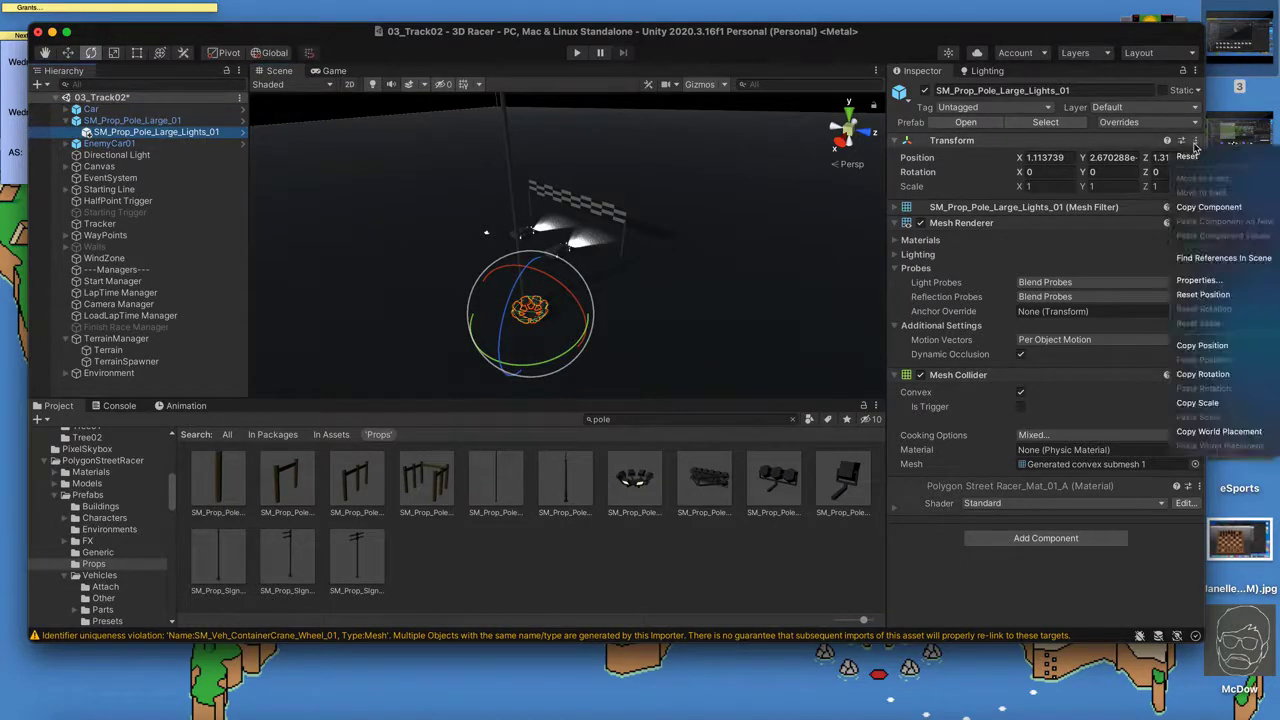
{"action": "left_click", "coordinate": [1188, 157]}
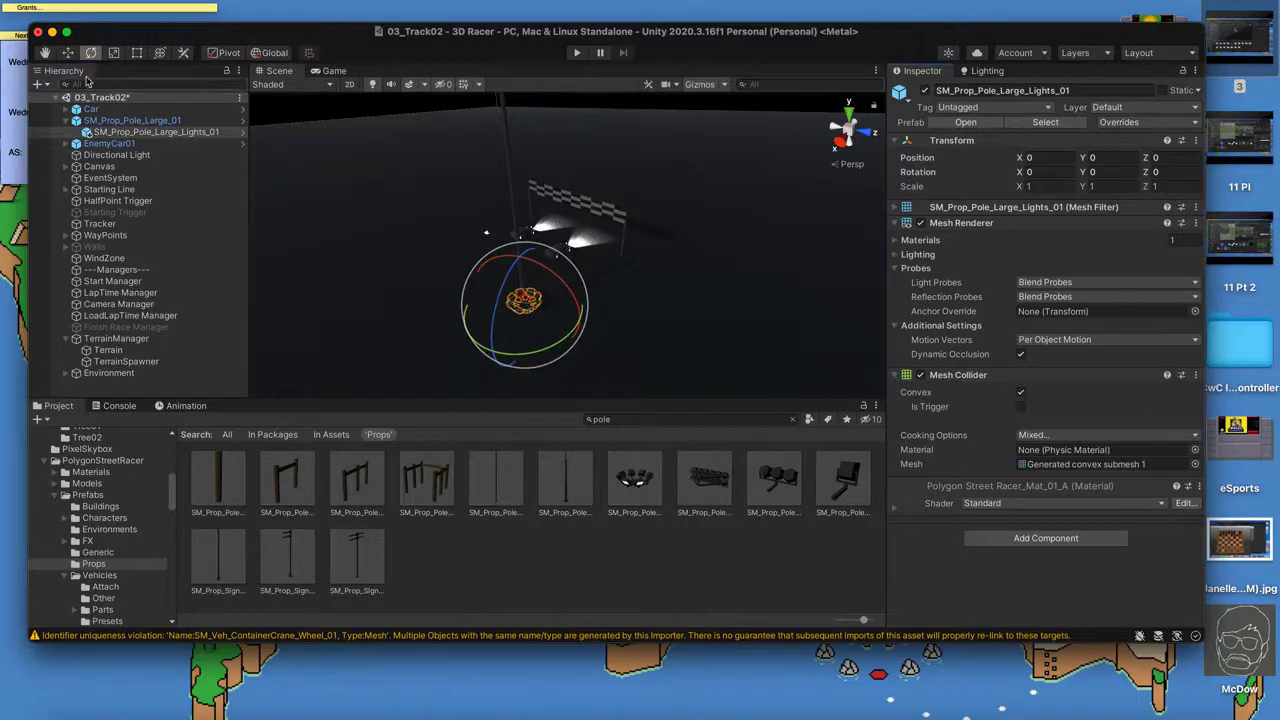
- Raise the light head onto the top of the pole at Y 29.55
{"action": "left_click", "coordinate": [67, 52]}
{"action": "left_click_drag", "start_coordinate": [533, 258], "coordinate": [518, 164]}
{"action": "scroll", "coordinate": [488, 205], "scroll_direction": "down", "scroll_amount": 2}
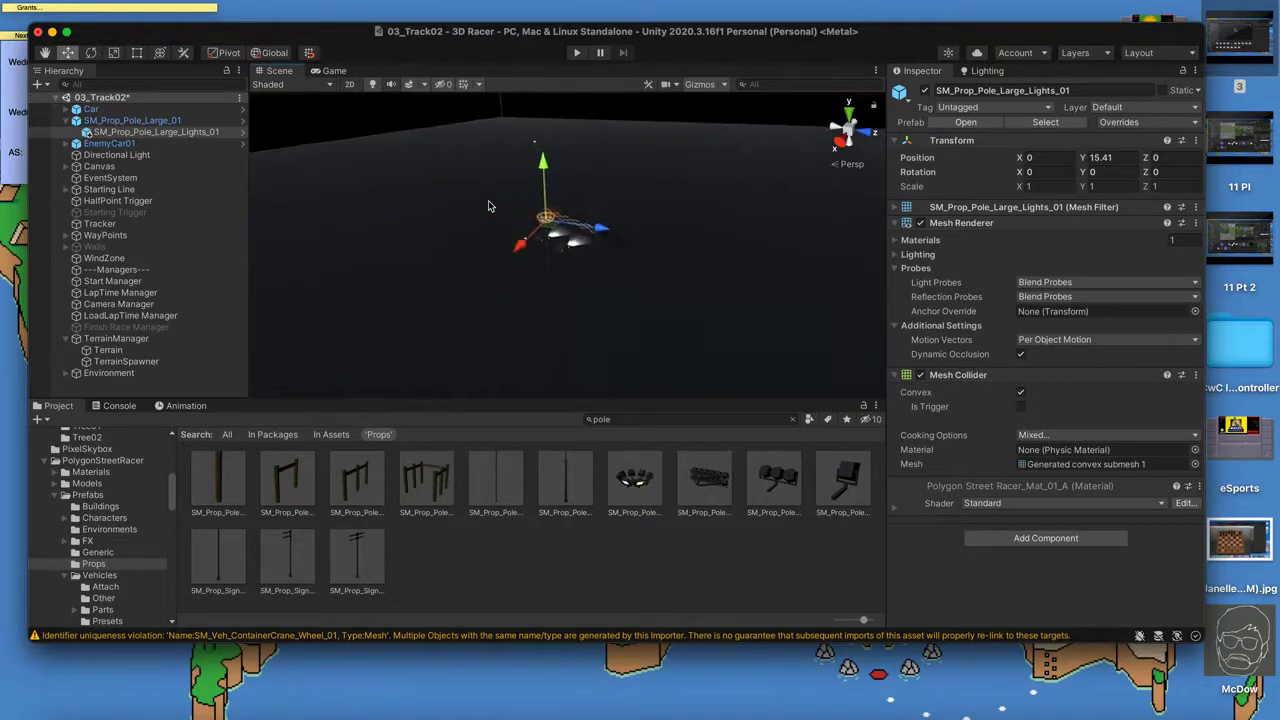
{"action": "left_click_drag", "start_coordinate": [540, 162], "coordinate": [527, 80]}
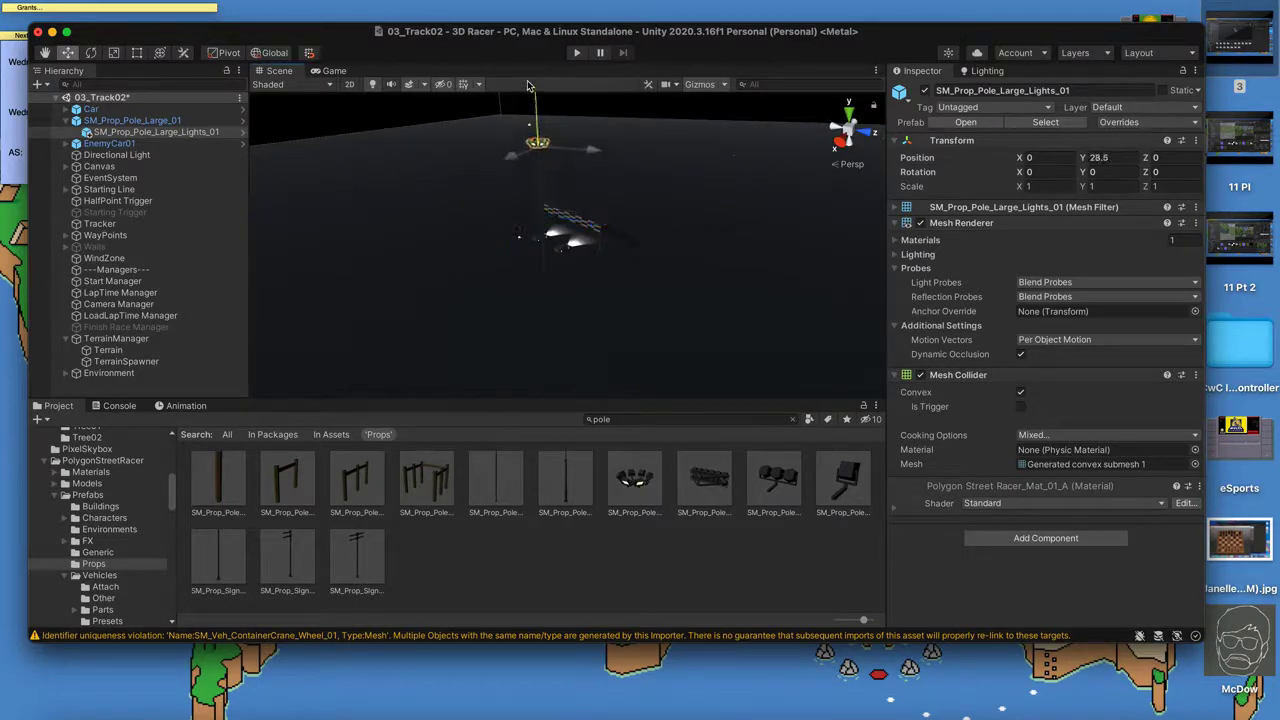
{"action": "double_click", "coordinate": [120, 132]}
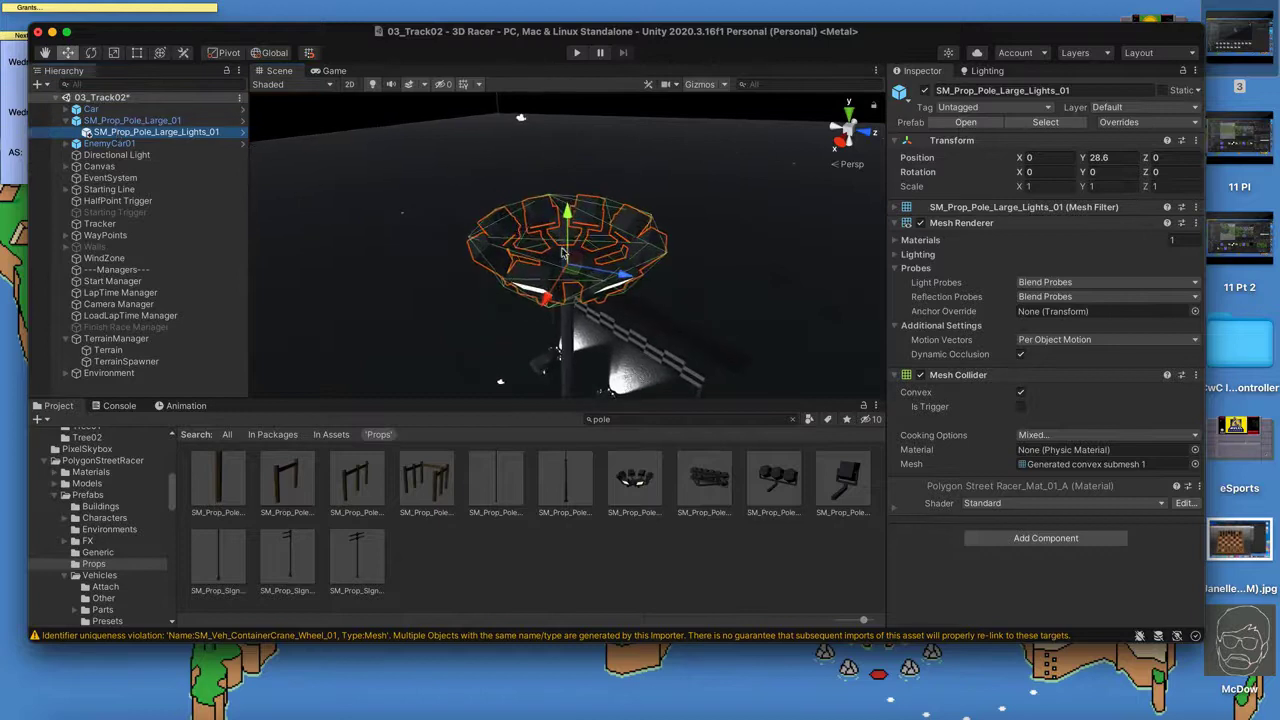
{"action": "left_click_drag", "start_coordinate": [571, 214], "coordinate": [578, 173]}
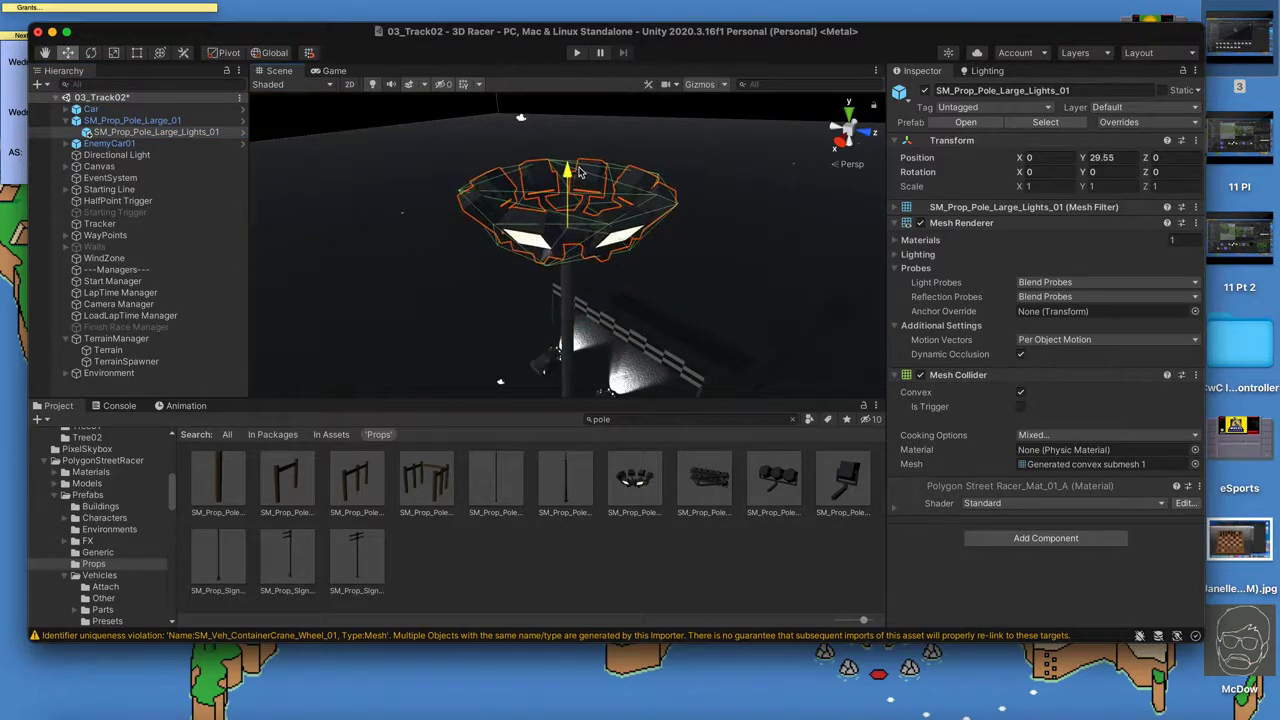
{"action": "left_click", "coordinate": [728, 287]}
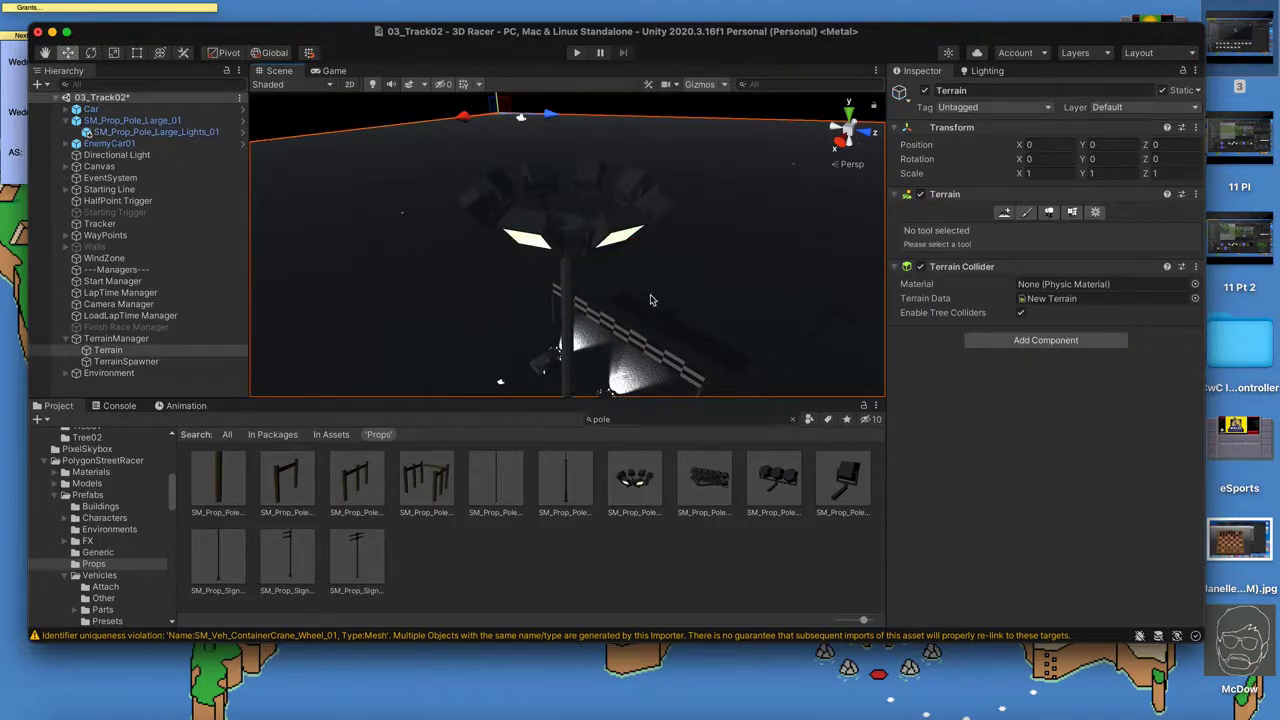
{"action": "left_click", "coordinate": [133, 133]}
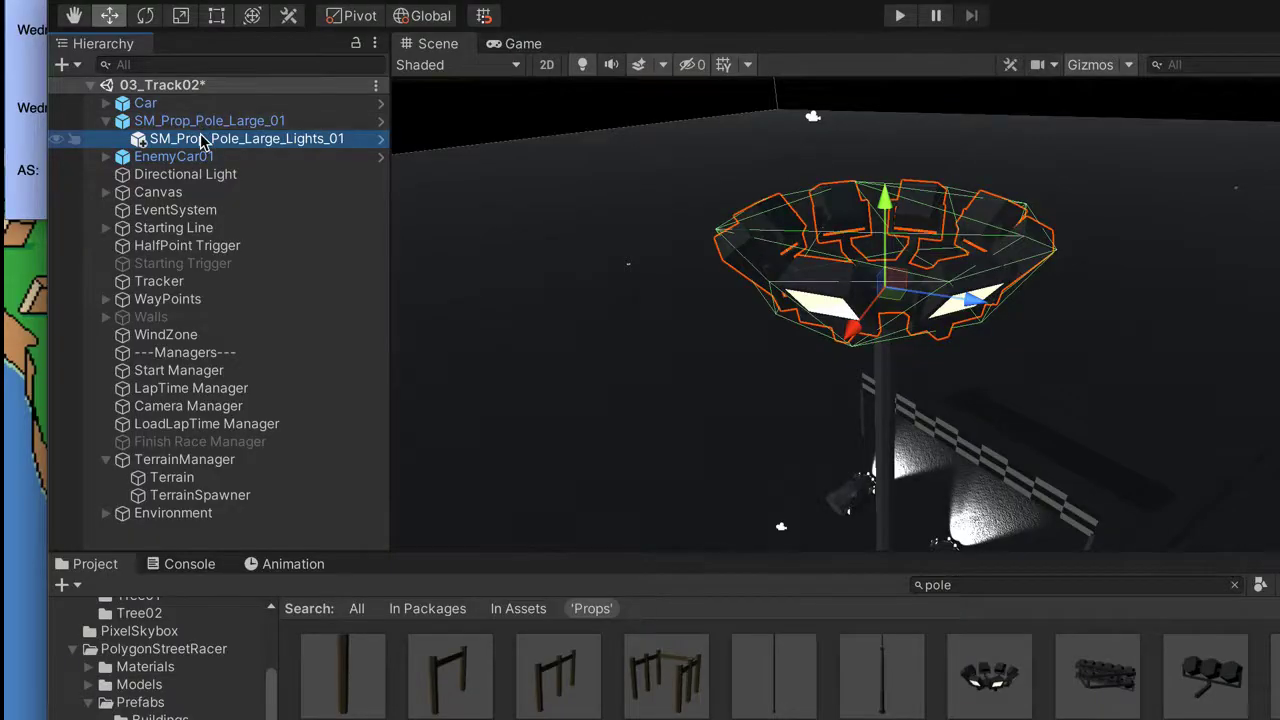
- Add a Spotlight under the light head and tilt it to X rotation 60
{"action": "right_click", "coordinate": [201, 140]}
{"action": "mouse_move", "coordinate": [280, 651]}
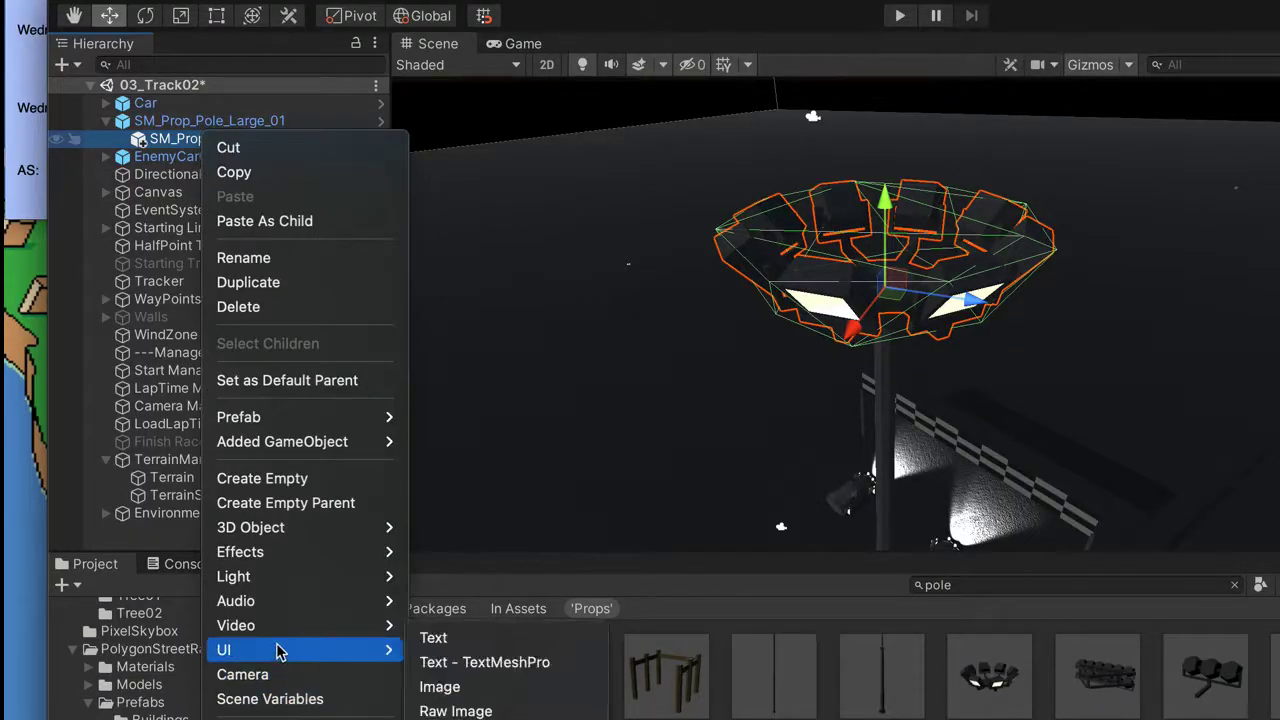
{"action": "mouse_move", "coordinate": [277, 578]}
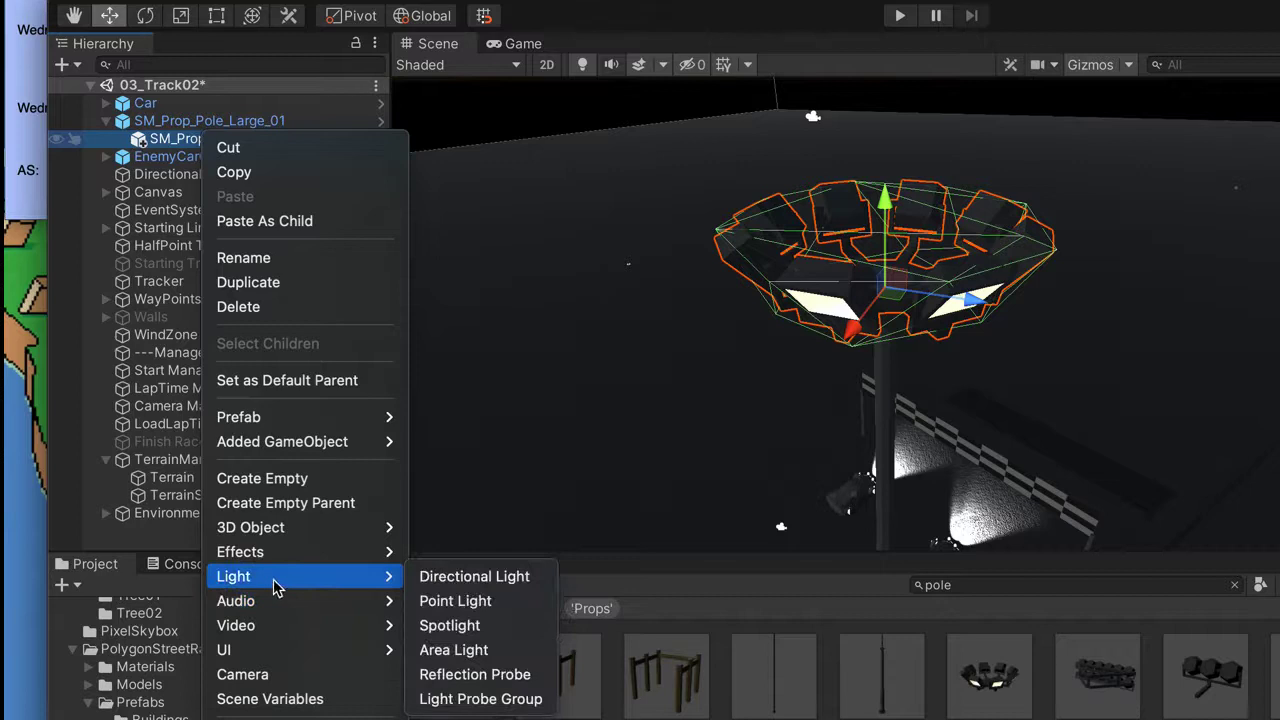
{"action": "left_click", "coordinate": [468, 627]}
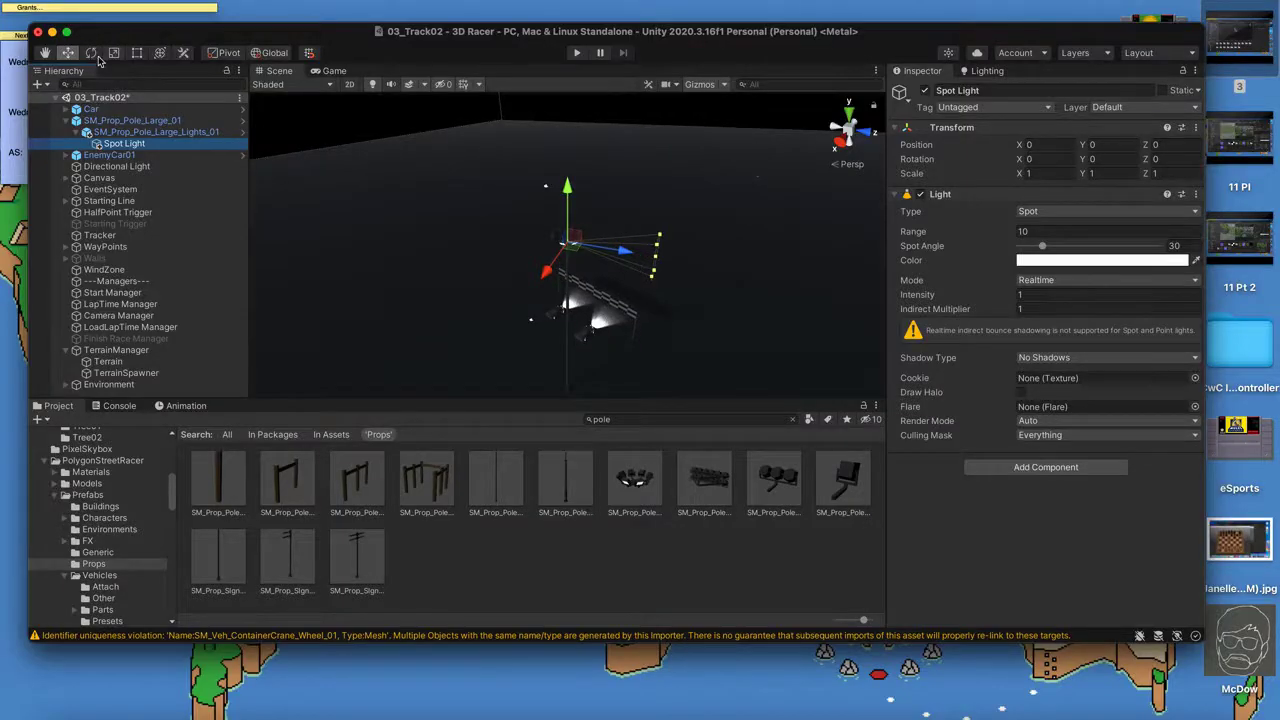
{"action": "left_click", "coordinate": [92, 53]}
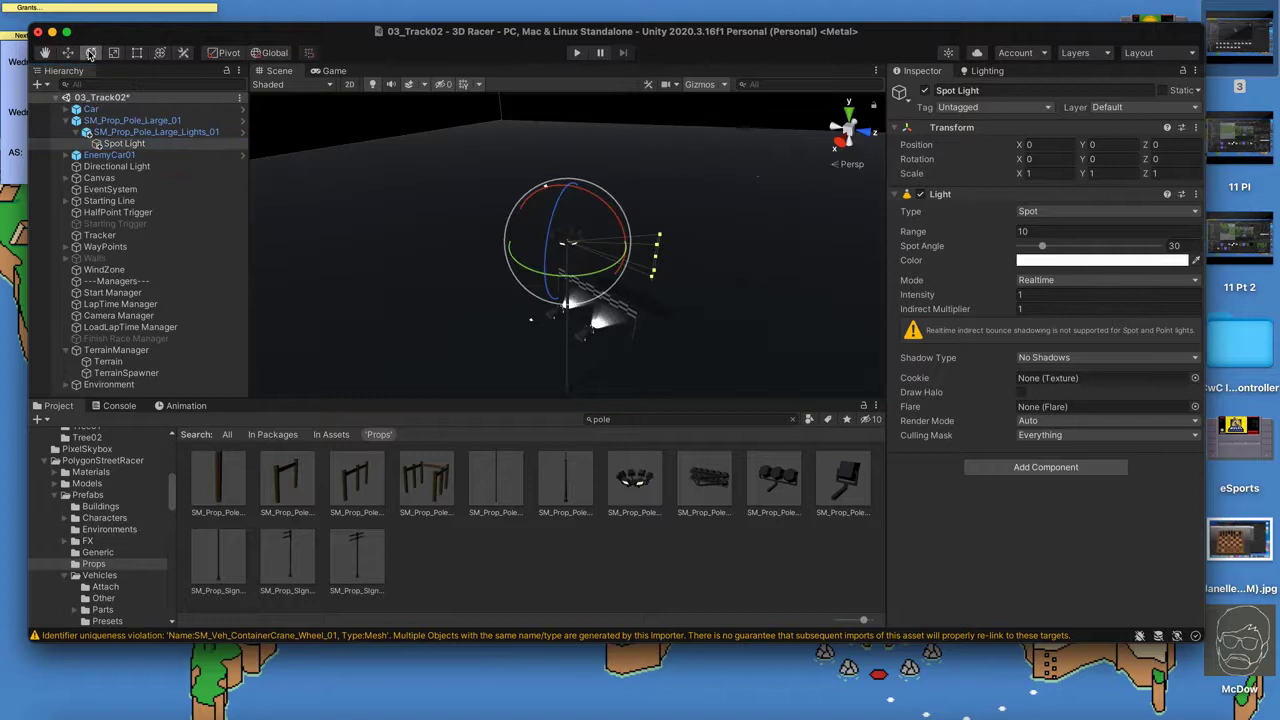
{"action": "left_click_drag", "start_coordinate": [546, 193], "coordinate": [652, 240]}
{"action": "left_click", "coordinate": [1055, 160]}
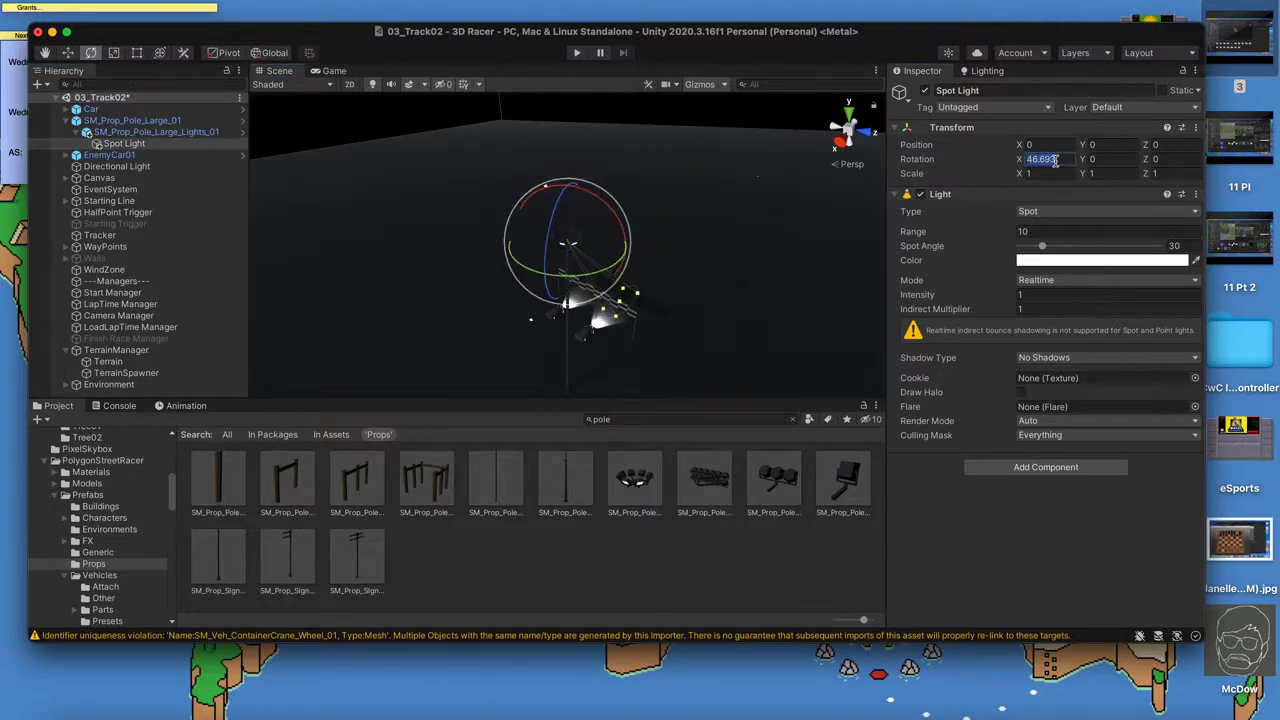
{"action": "type", "text": "6"}
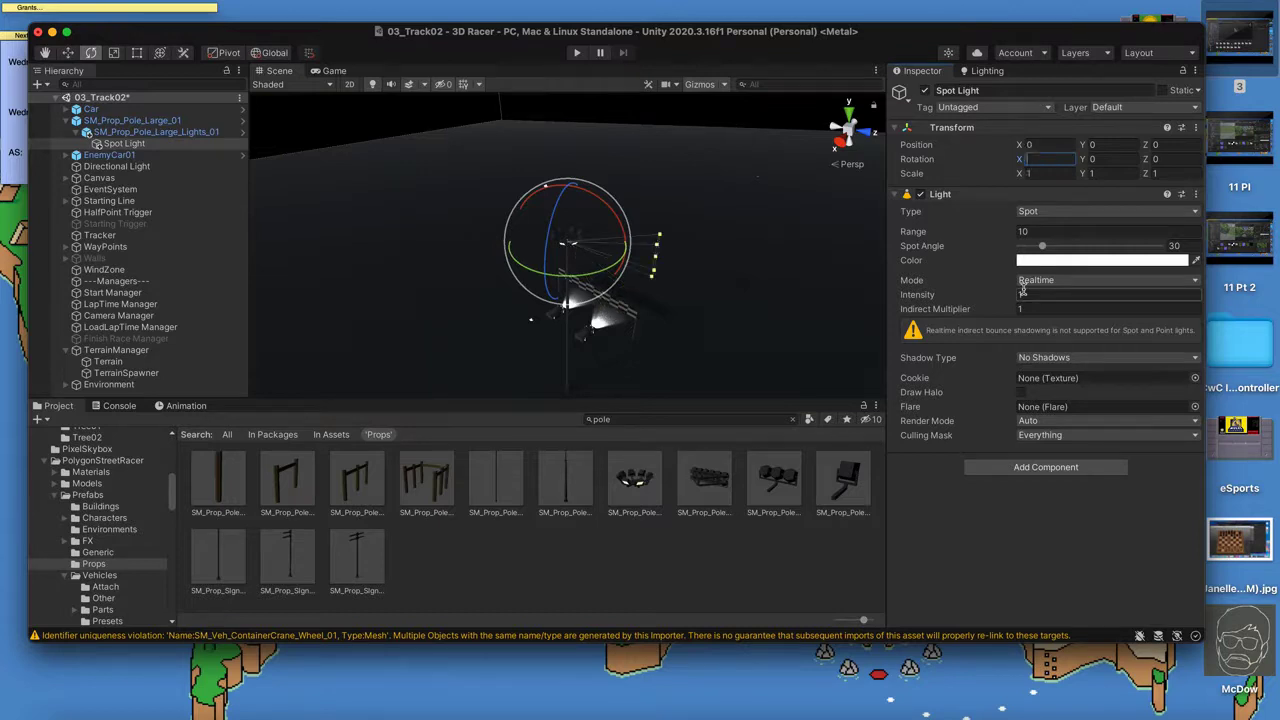
{"action": "type", "text": "0"}
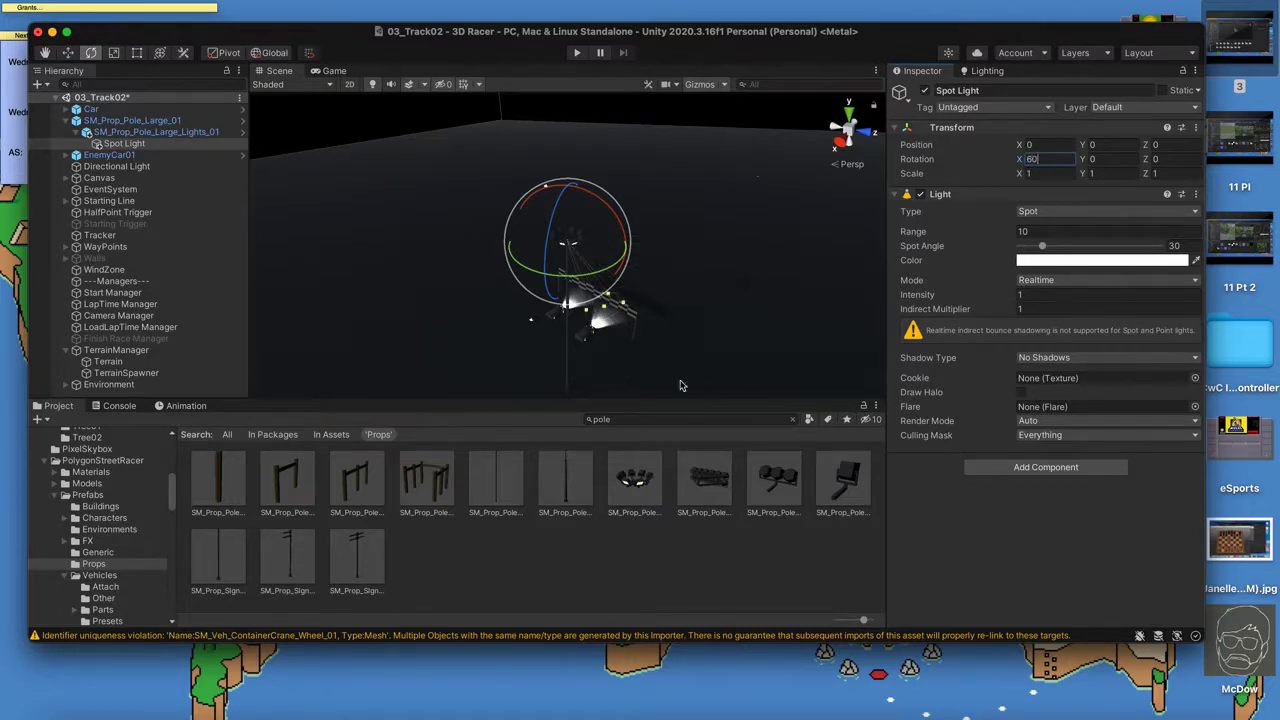
{"action": "left_click", "coordinate": [125, 143]}
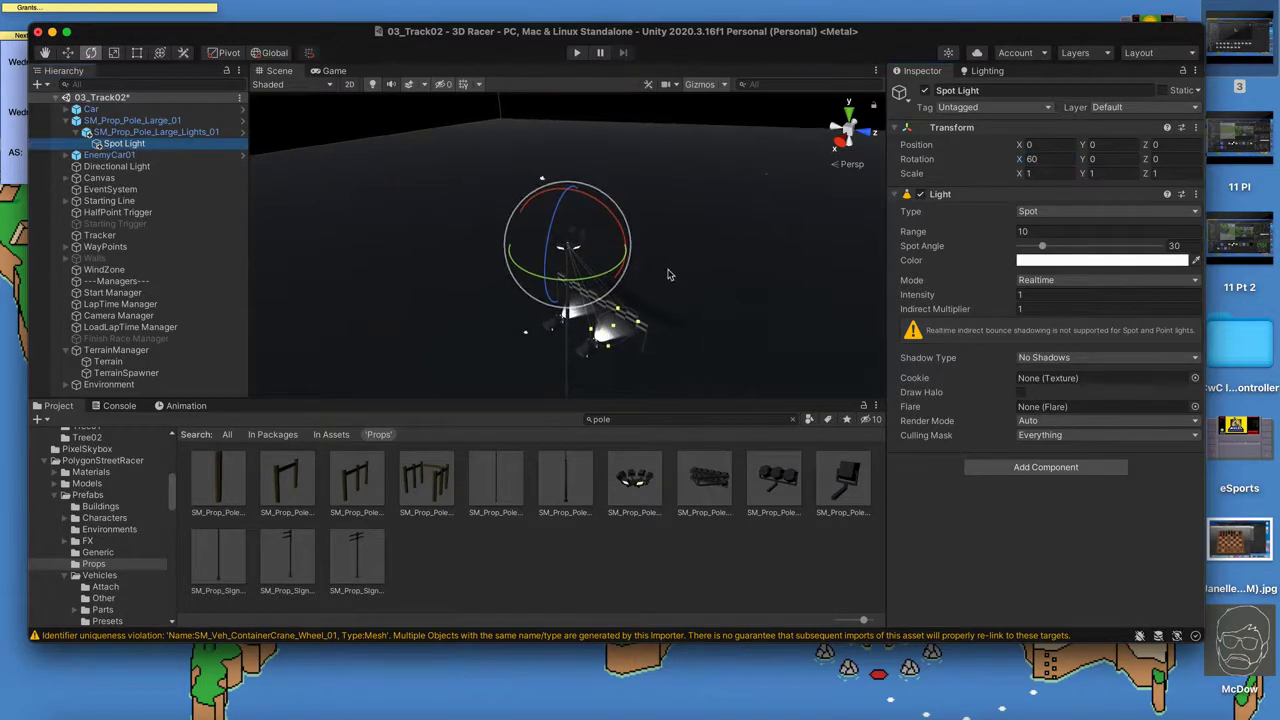
- Adjust the spot light's range to about 51 and intensity to 21.86
{"action": "left_click_drag", "start_coordinate": [488, 216], "coordinate": [455, 230], "text": "alt"}
{"action": "left_click_drag", "start_coordinate": [540, 300], "coordinate": [600, 398], "text": "alt"}
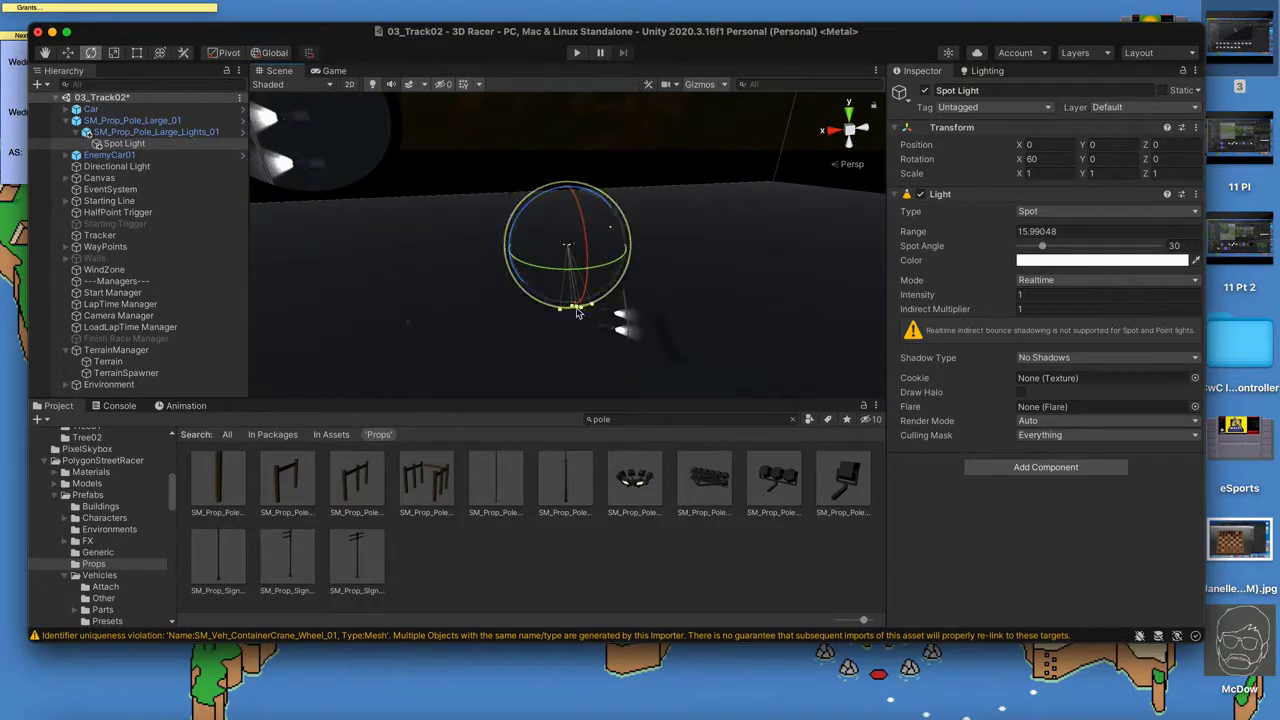
{"action": "scroll", "coordinate": [588, 338], "scroll_direction": "up", "scroll_amount": 2}
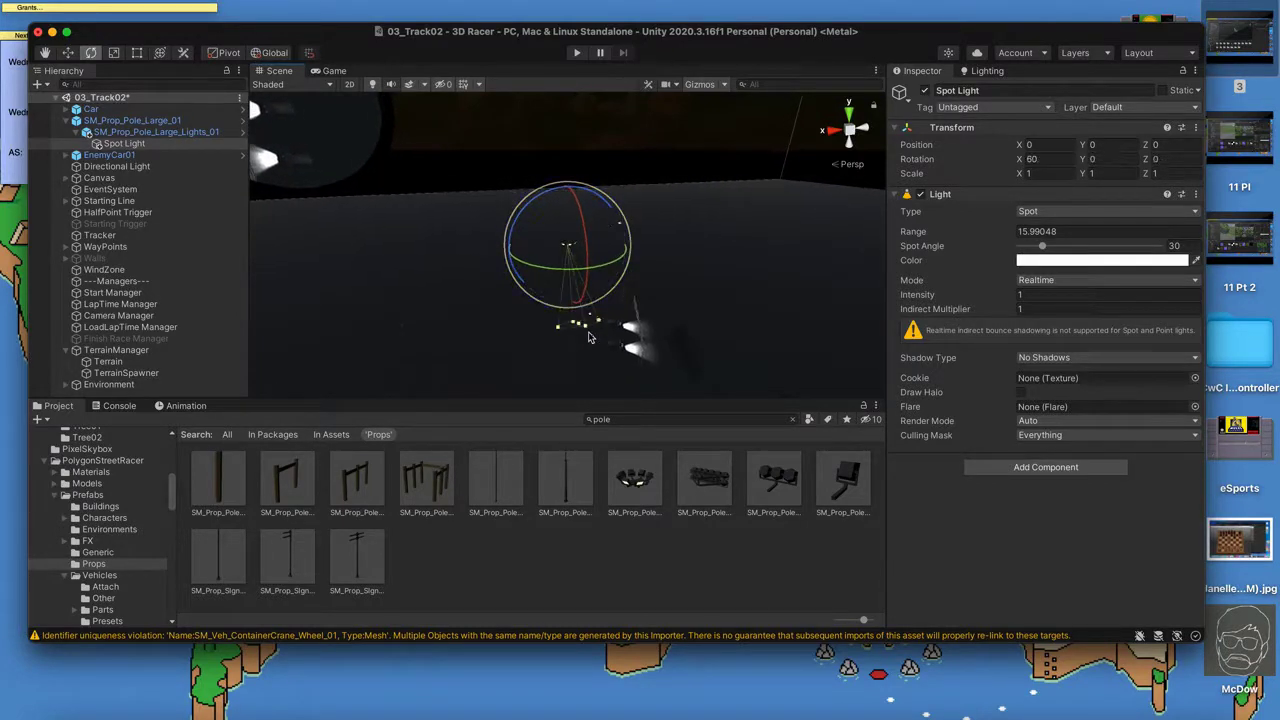
{"action": "left_click_drag", "start_coordinate": [580, 333], "coordinate": [672, 386]}
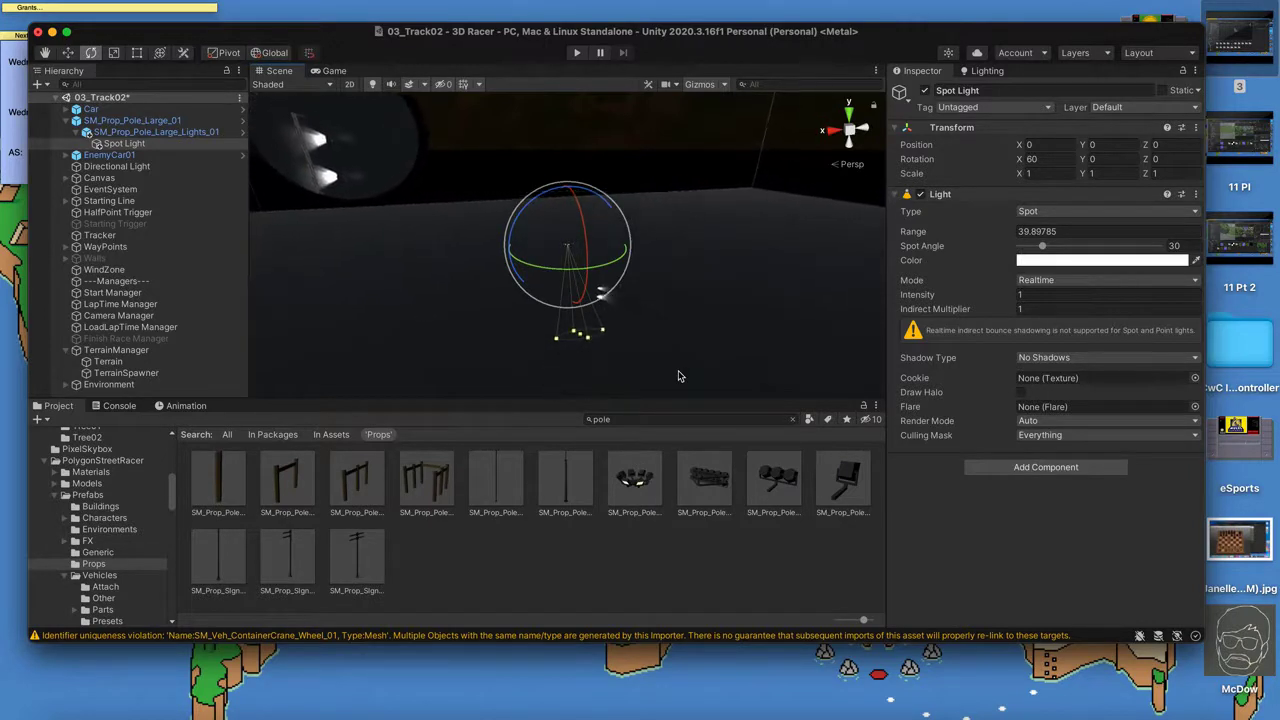
{"action": "left_click_drag", "start_coordinate": [912, 233], "coordinate": [1126, 309]}
{"action": "left_click_drag", "start_coordinate": [764, 297], "coordinate": [658, 344], "text": "alt"}
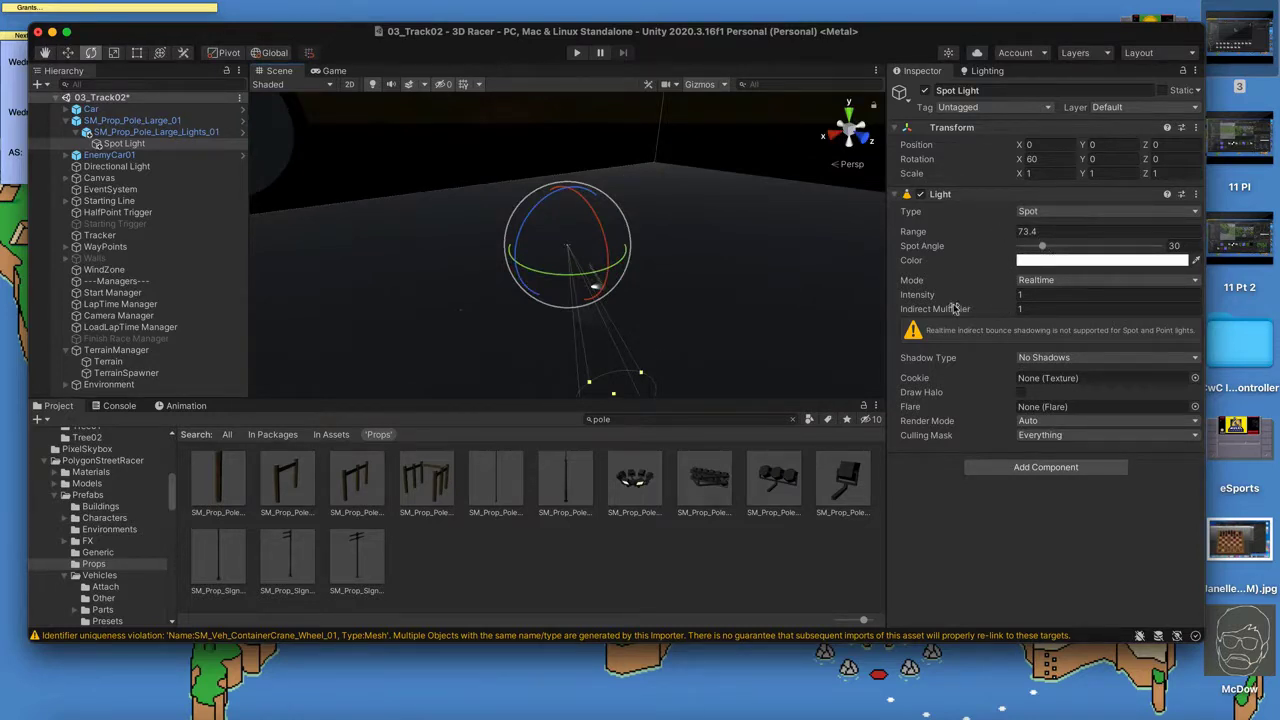
{"action": "left_click_drag", "start_coordinate": [930, 298], "coordinate": [1000, 304]}
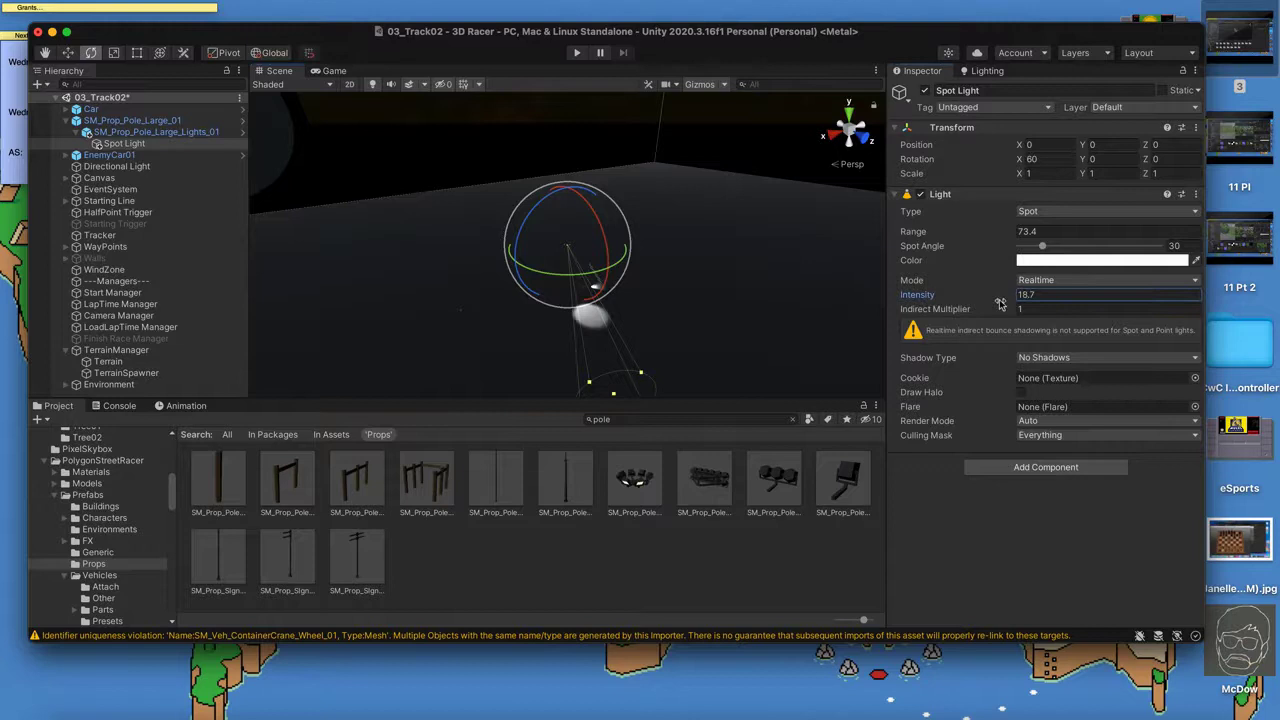
{"action": "left_click_drag", "start_coordinate": [614, 397], "coordinate": [593, 354]}
{"action": "left_click_drag", "start_coordinate": [955, 300], "coordinate": [1038, 307]}
{"action": "left_click_drag", "start_coordinate": [600, 292], "coordinate": [608, 294]}
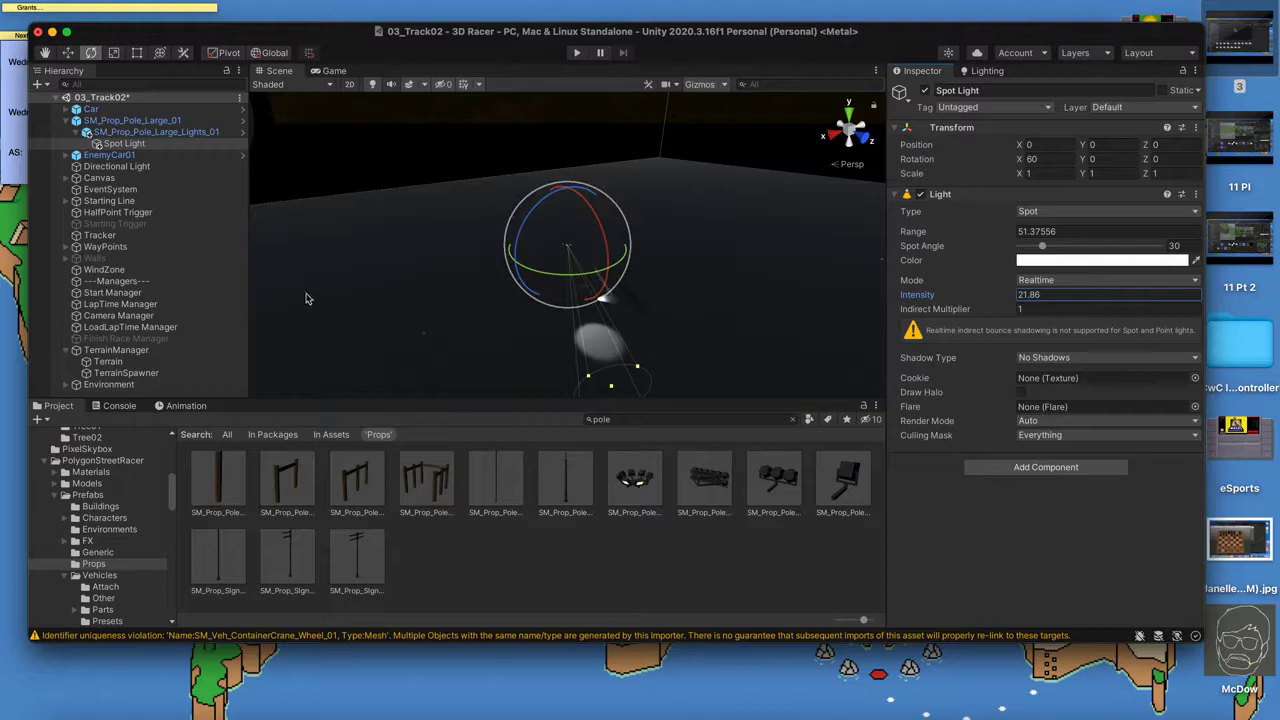
- Duplicate the spot light four times, swinging each copy to a different direction around the pole
{"action": "left_click", "coordinate": [119, 144]}
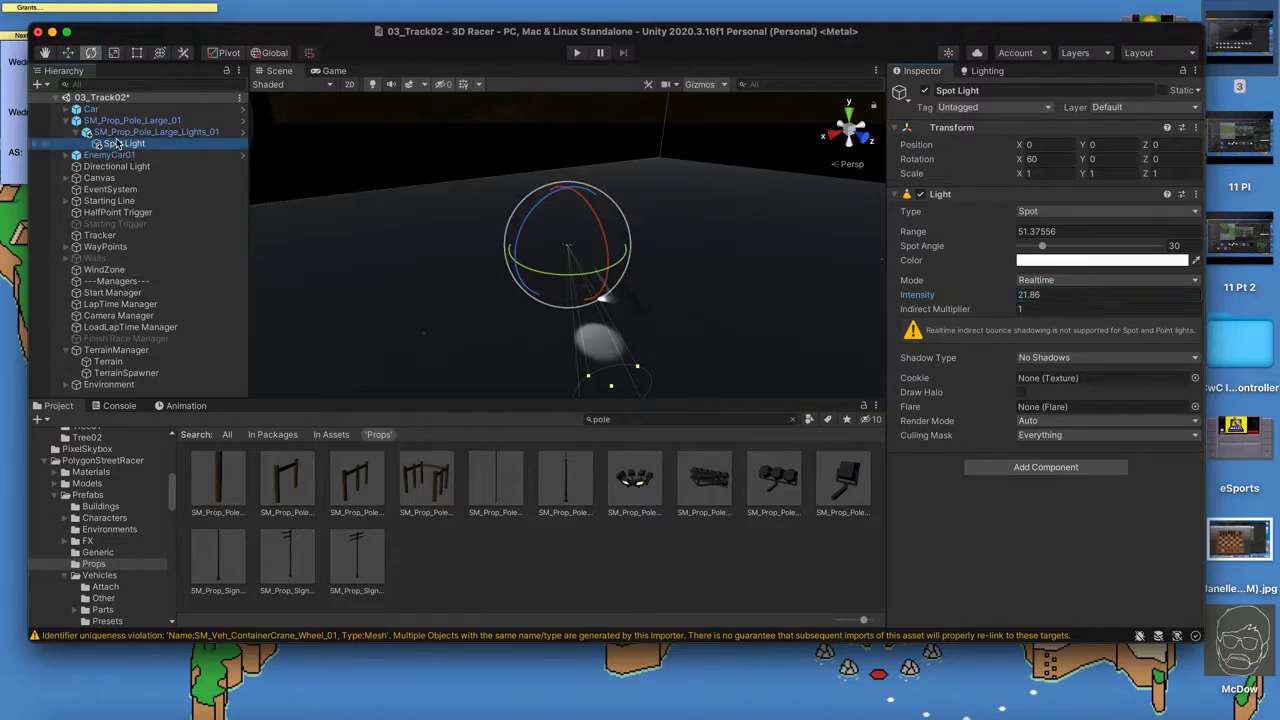
{"action": "key", "text": "super+d"}
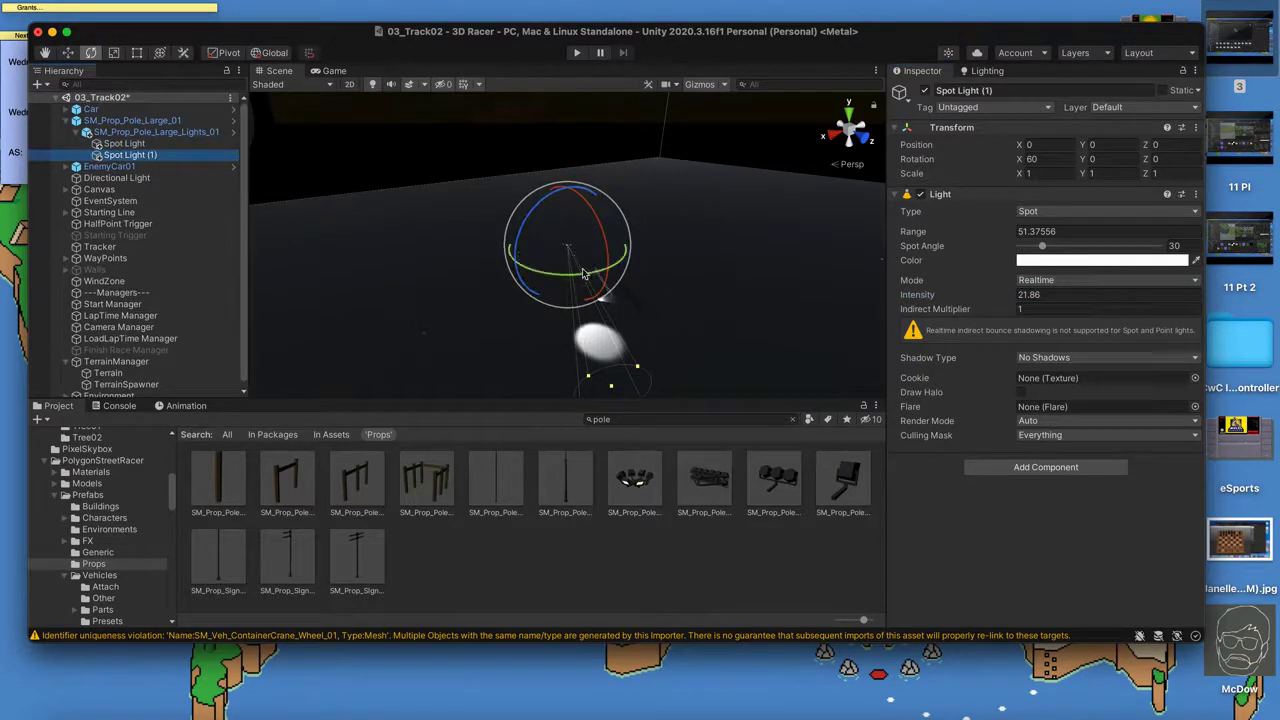
{"action": "left_click_drag", "start_coordinate": [578, 280], "coordinate": [418, 258]}
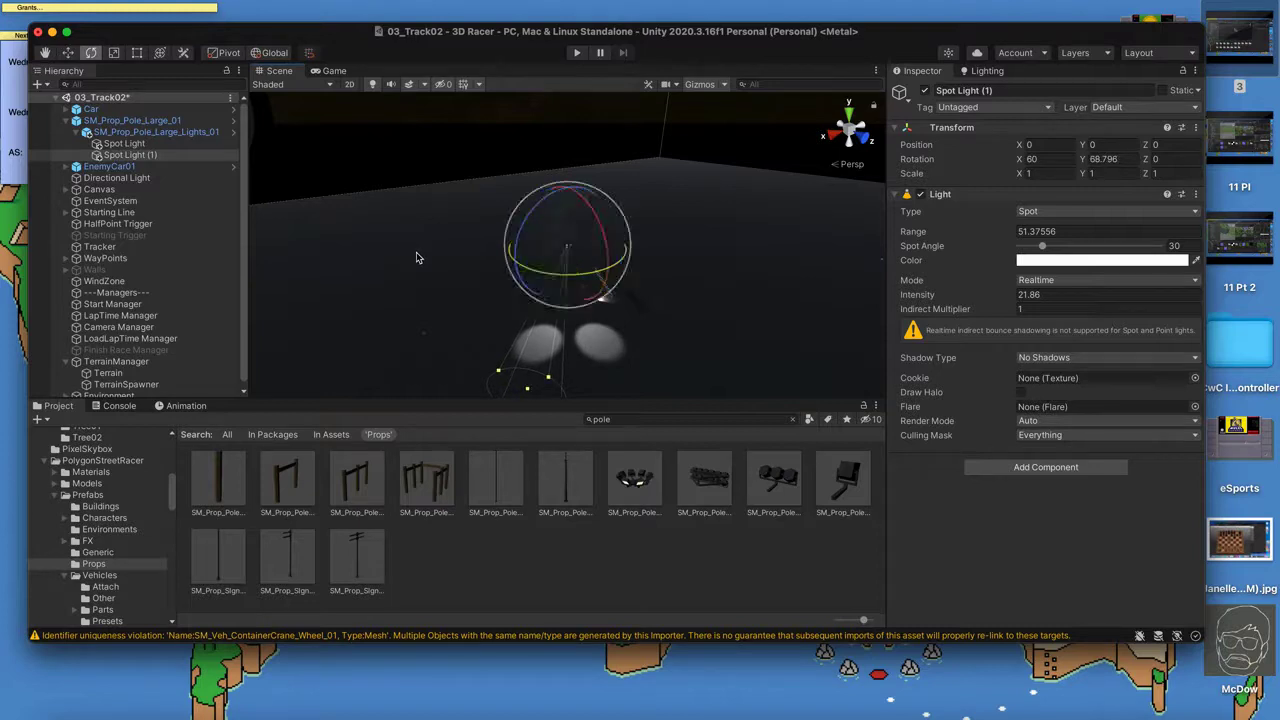
{"action": "key", "text": "super+d"}
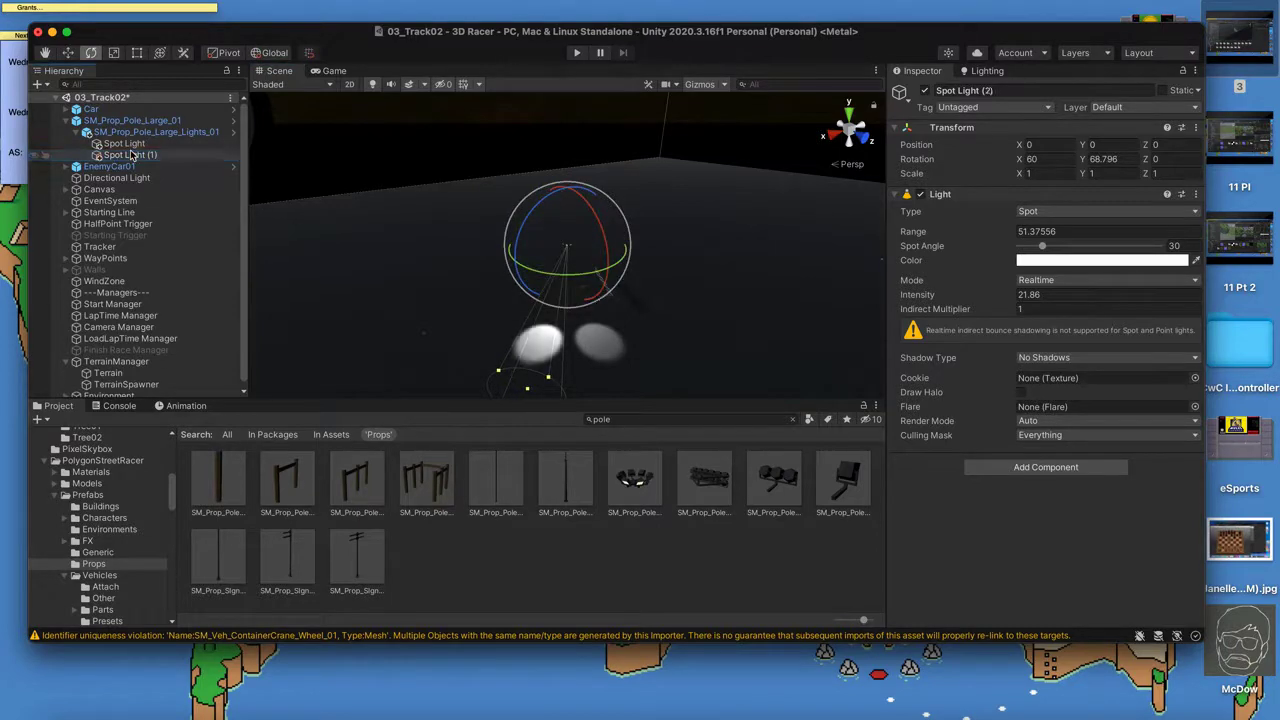
{"action": "left_click_drag", "start_coordinate": [571, 270], "coordinate": [366, 220]}
{"action": "key", "text": "super+d"}
{"action": "left_click_drag", "start_coordinate": [600, 265], "coordinate": [417, 254]}
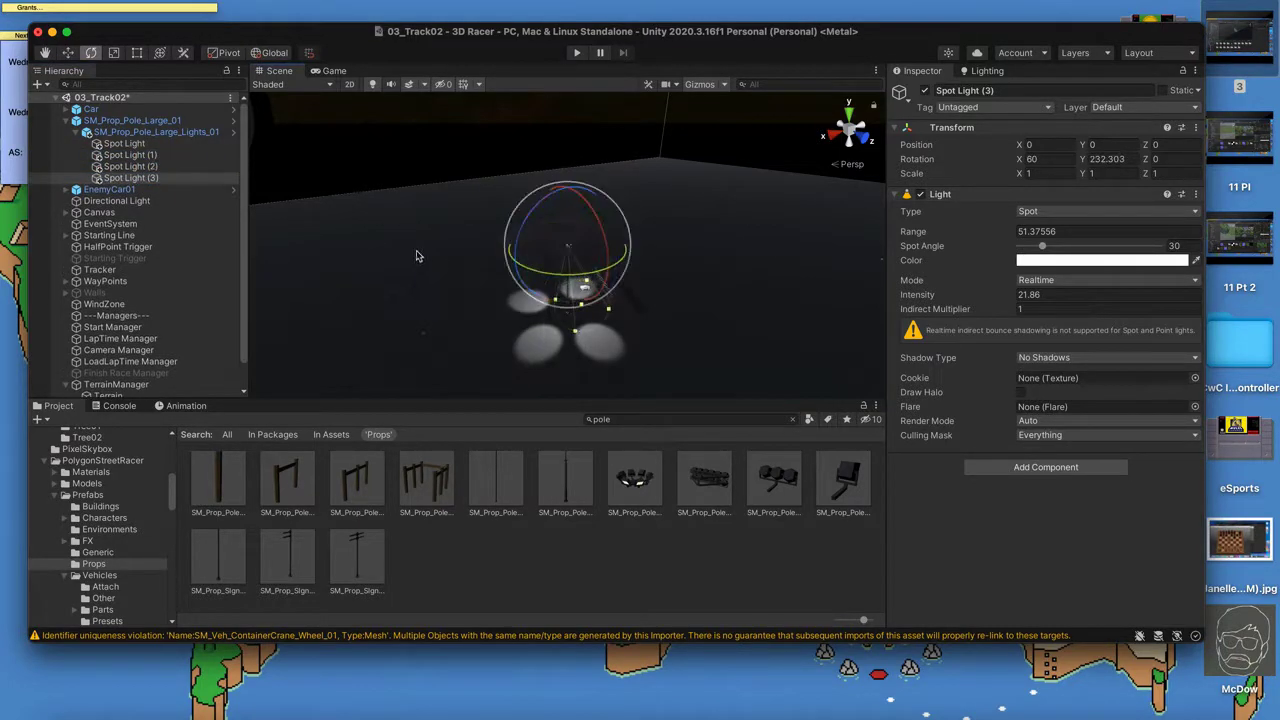
{"action": "key", "text": "super+d"}
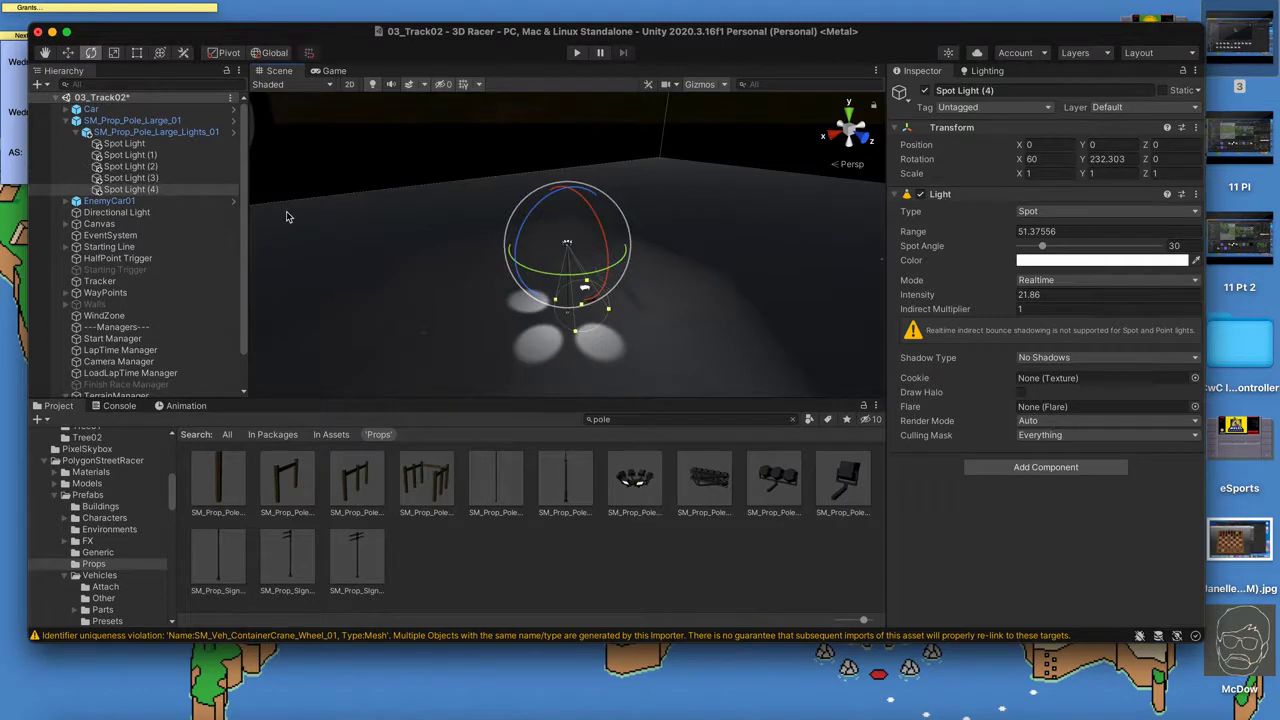
{"action": "left_click_drag", "start_coordinate": [515, 265], "coordinate": [575, 252]}
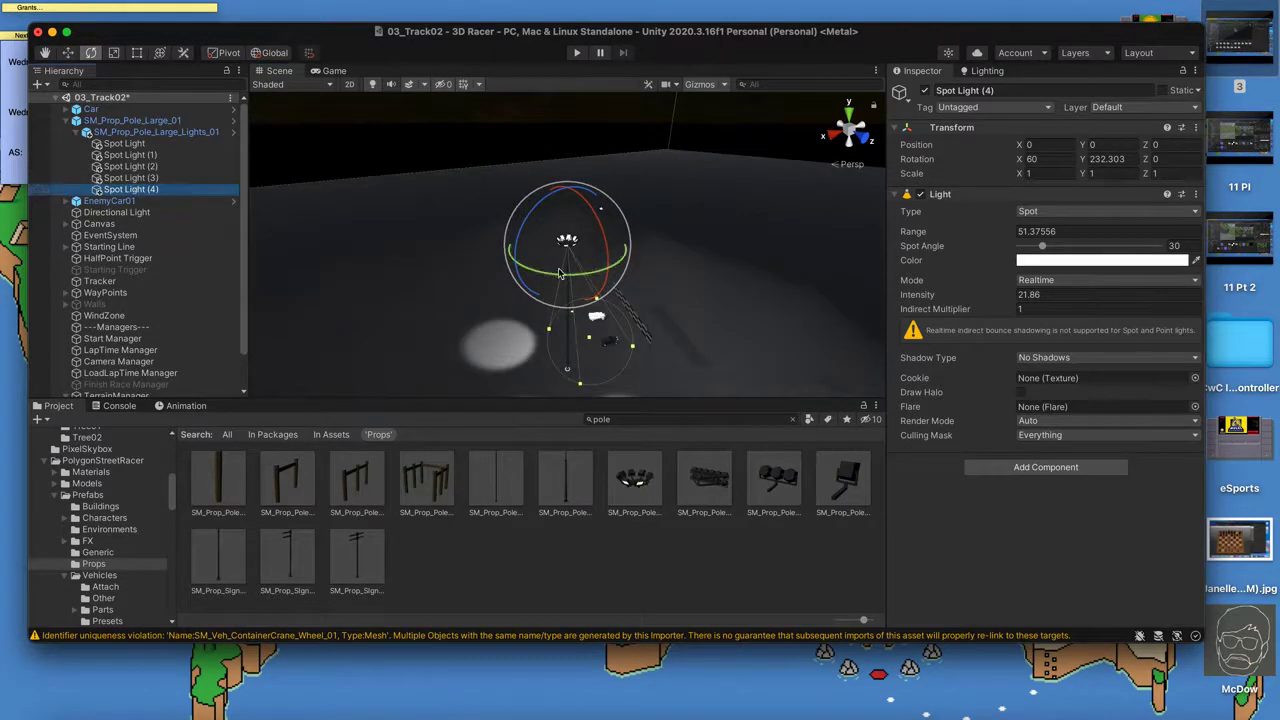
- Delete and restore Spot Light (4), then undo the recent spot light adjustments
{"action": "right_click", "coordinate": [130, 189]}
{"action": "left_click", "coordinate": [210, 286]}
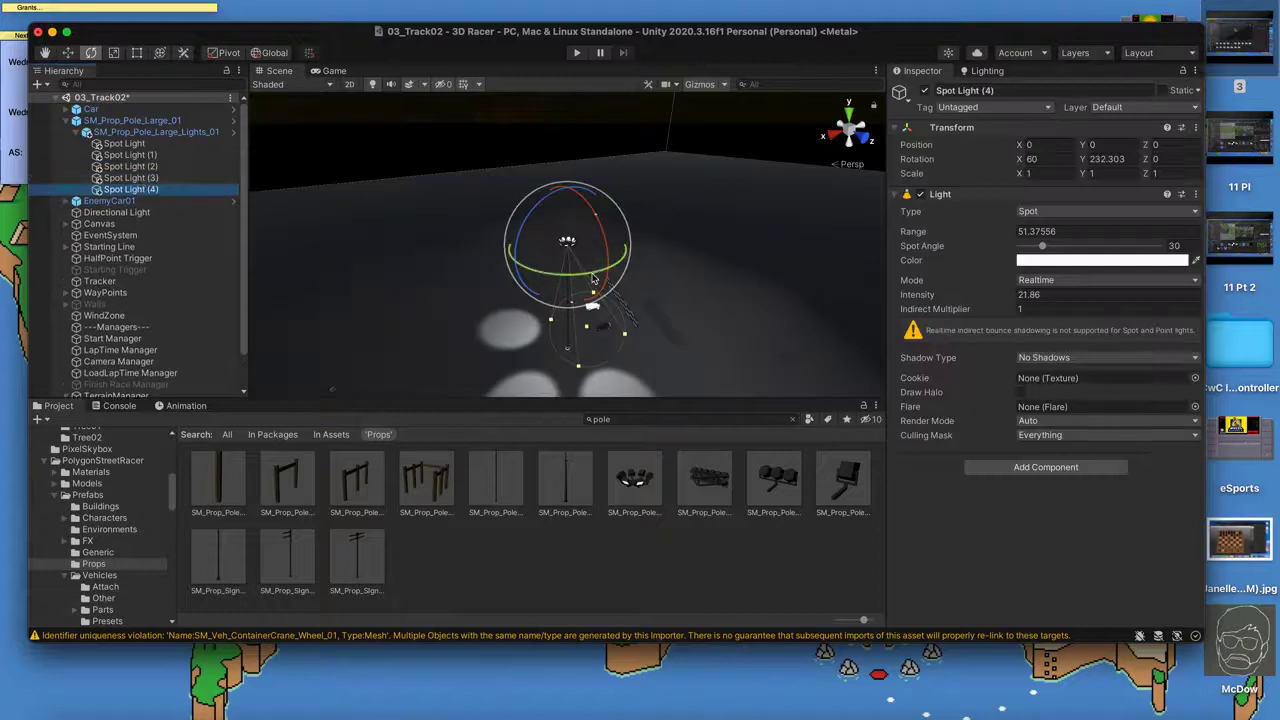
{"action": "key", "text": "super+z"}
{"action": "key", "text": "super+z"}
{"action": "key", "text": "super+z"}
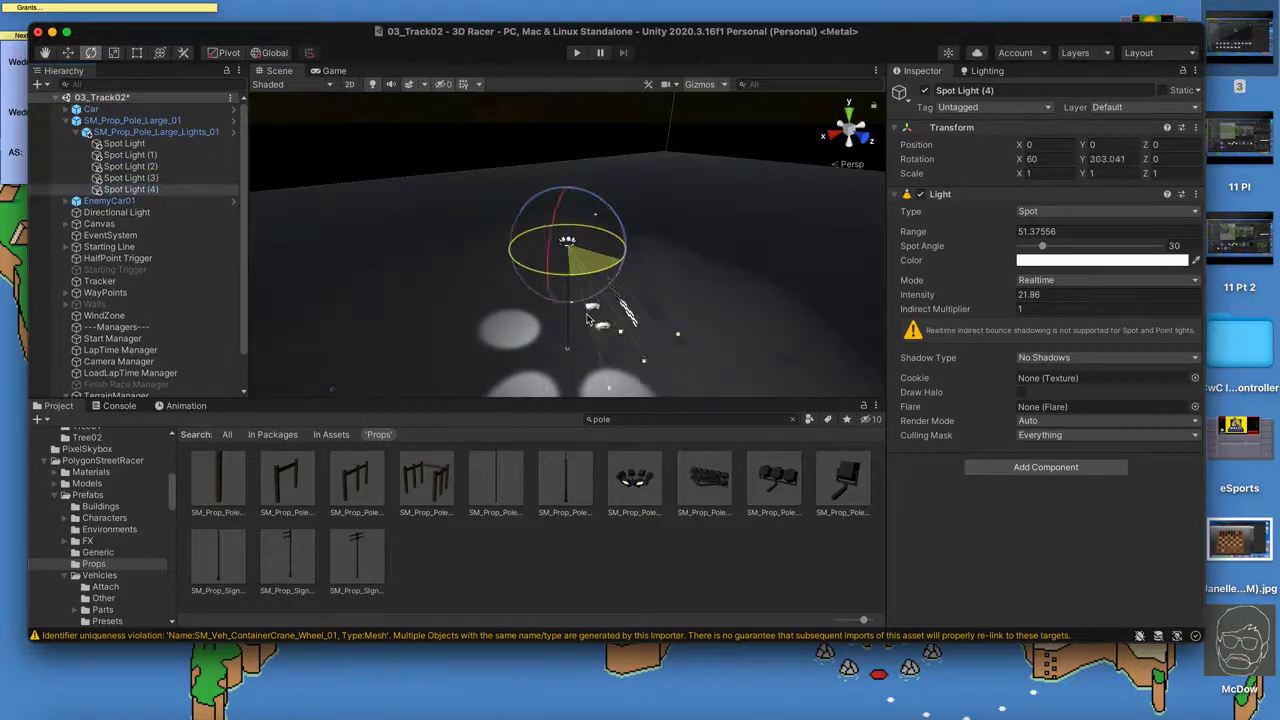
{"action": "left_click", "coordinate": [806, 334]}
{"action": "key", "text": "super+z"}
{"action": "key", "text": "super+z"}
{"action": "key", "text": "super+z"}
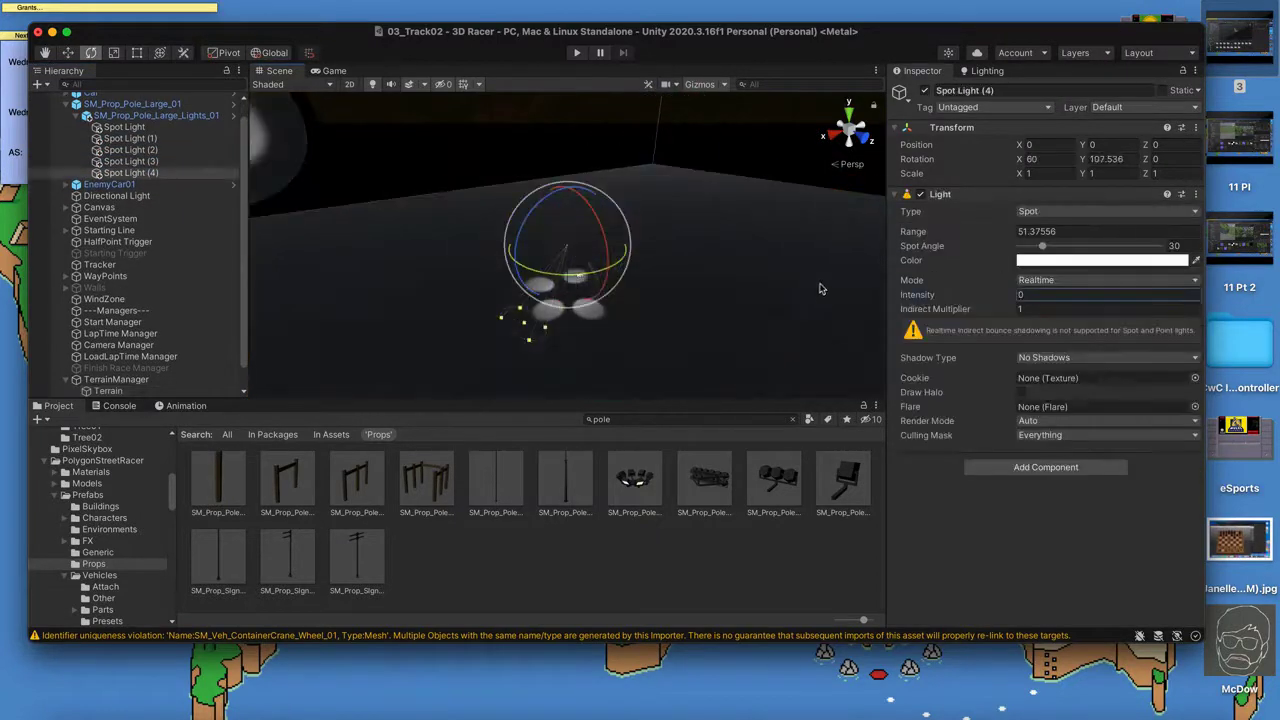
{"action": "key", "text": "super+z"}
{"action": "key", "text": "super+z"}
{"action": "key", "text": "super+z"}
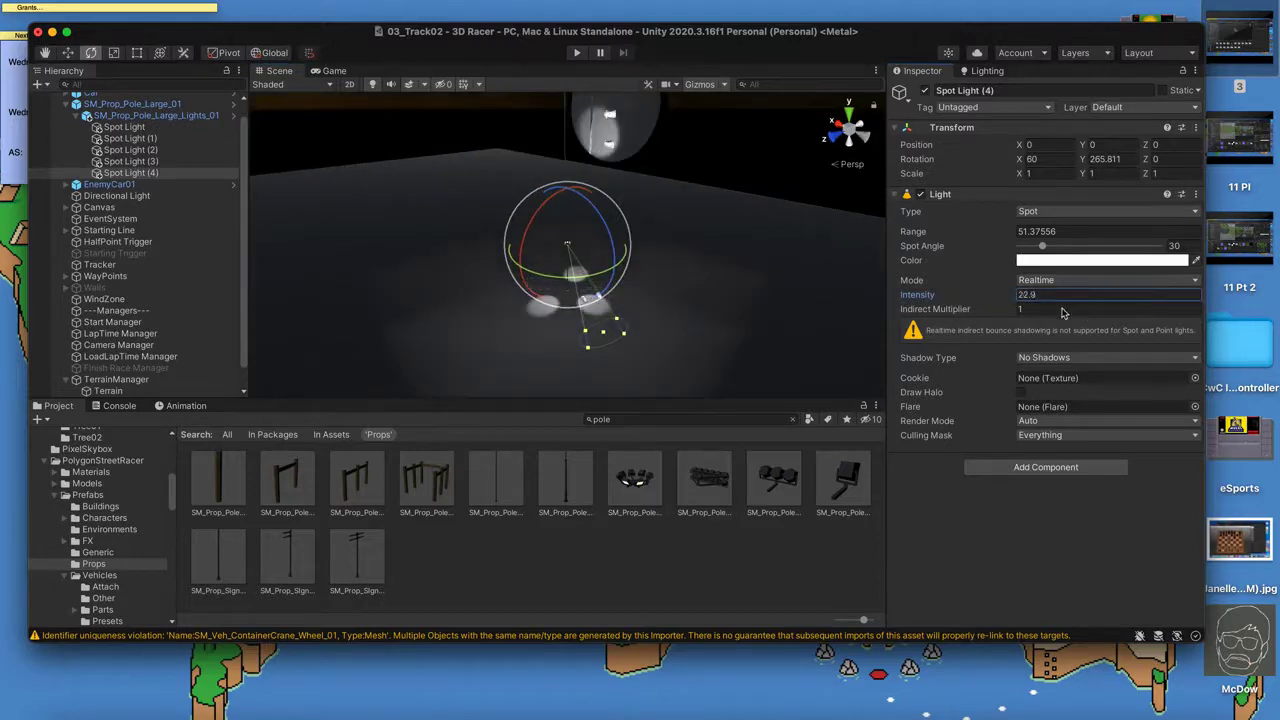
{"action": "key", "text": "super+z"}
{"action": "key", "text": "super+z"}
{"action": "key", "text": "super+z"}
{"action": "key", "text": "super+z"}
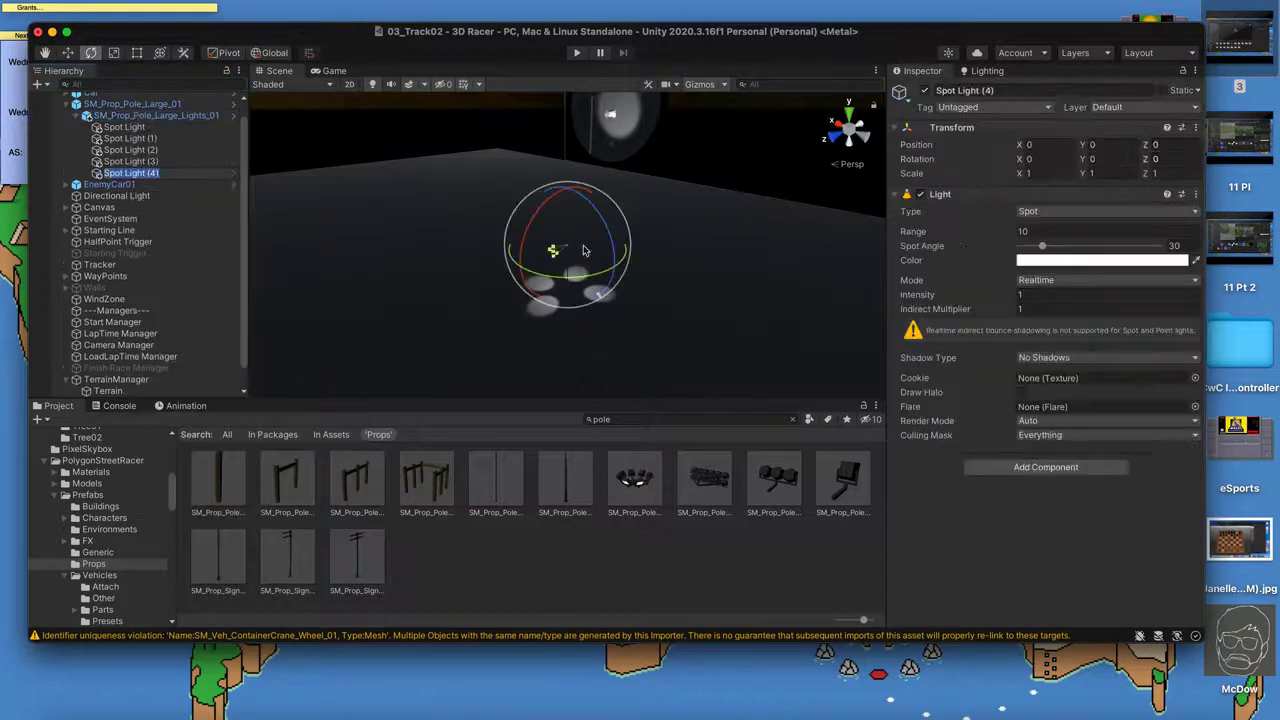
{"action": "key", "text": "super+z"}
{"action": "key", "text": "super+z"}
{"action": "key", "text": "super+z"}
{"action": "key", "text": "super+z"}
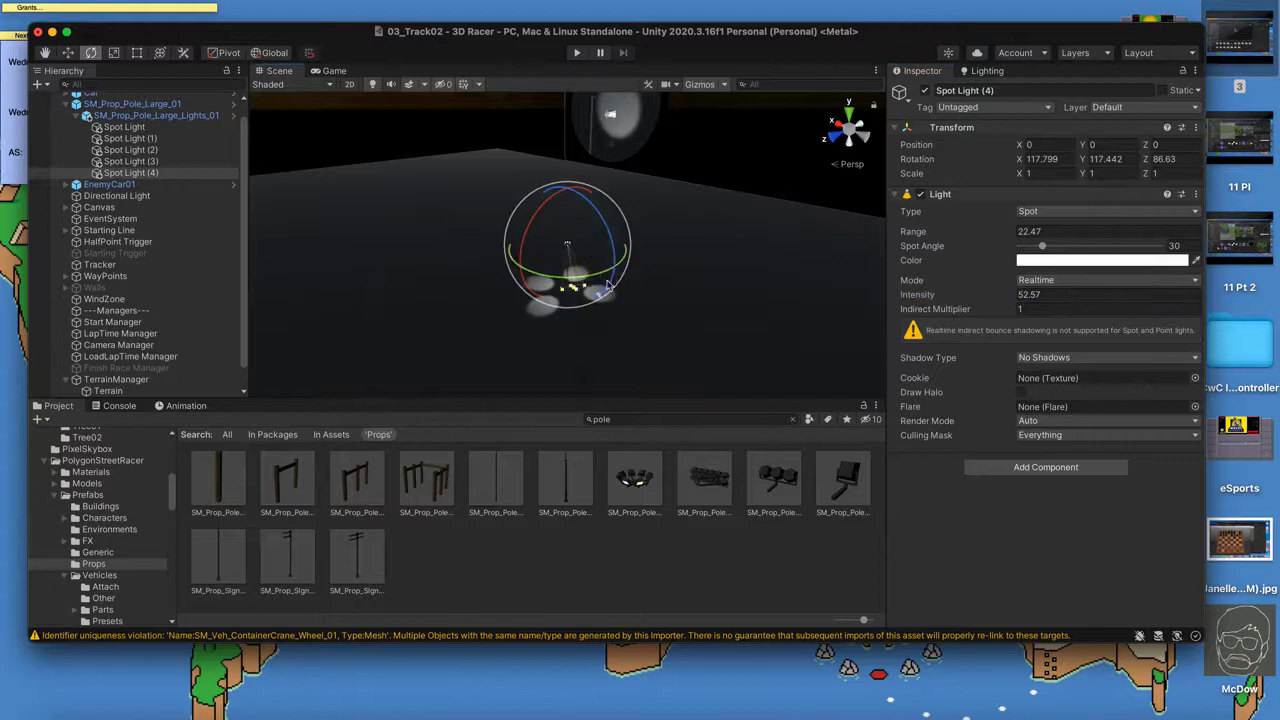
{"action": "key", "text": "super+z"}
{"action": "key", "text": "super+z"}
{"action": "key", "text": "super+z"}
{"action": "key", "text": "super+z"}
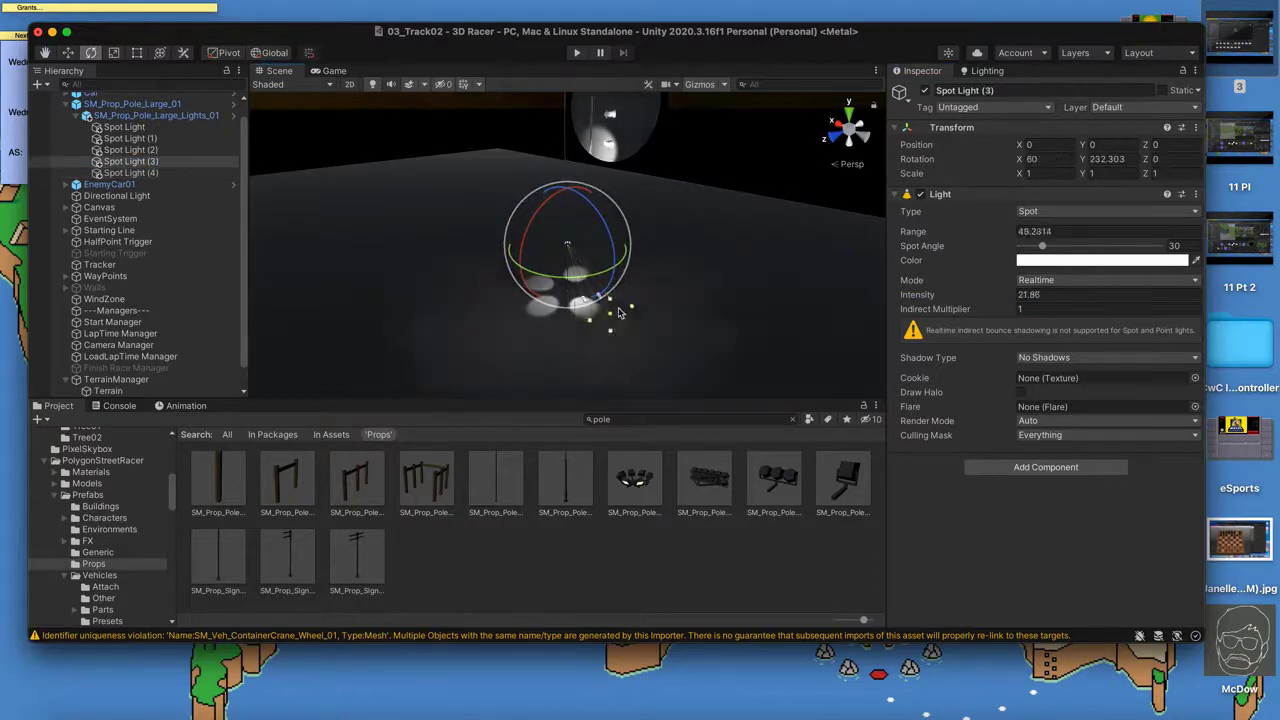
{"action": "key", "text": "super+z"}
{"action": "key", "text": "super+z"}
{"action": "key", "text": "super+z"}
{"action": "key", "text": "super+z"}
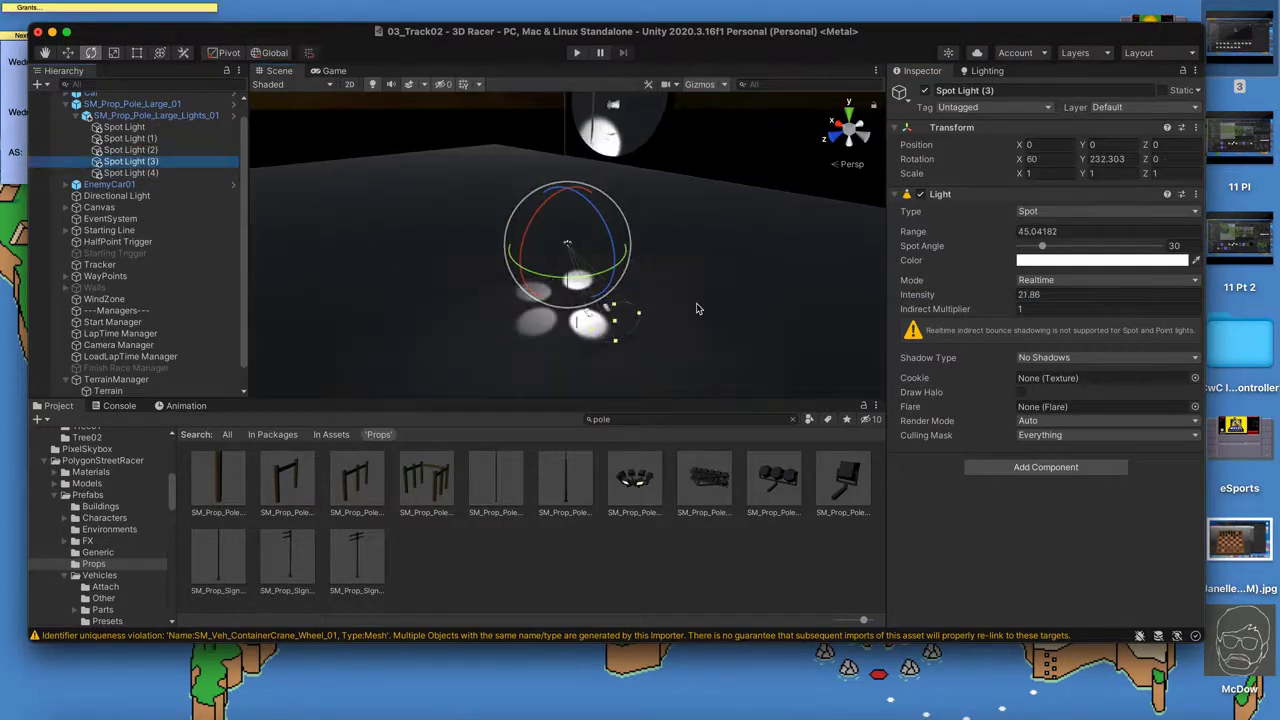
- Rotate Spot Light (3) to re-aim its cone and shorten its range
{"action": "left_click_drag", "start_coordinate": [715, 313], "coordinate": [588, 382], "text": "alt"}
{"action": "left_click_drag", "start_coordinate": [542, 262], "coordinate": [590, 312]}
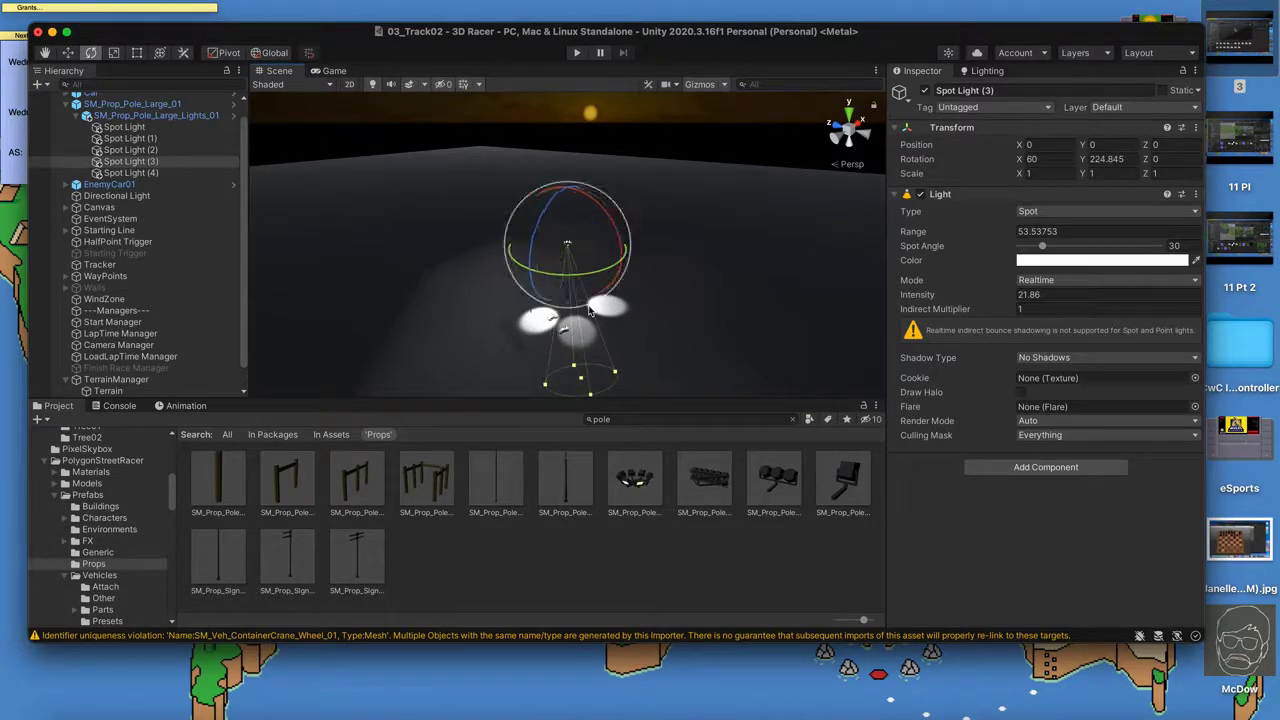
{"action": "mouse_move", "coordinate": [581, 384]}
{"action": "left_mouse_down"}
{"action": "mouse_move", "coordinate": [578, 354]}
{"action": "mouse_move", "coordinate": [620, 545]}
{"action": "mouse_move", "coordinate": [602, 372]}
{"action": "left_mouse_up"}
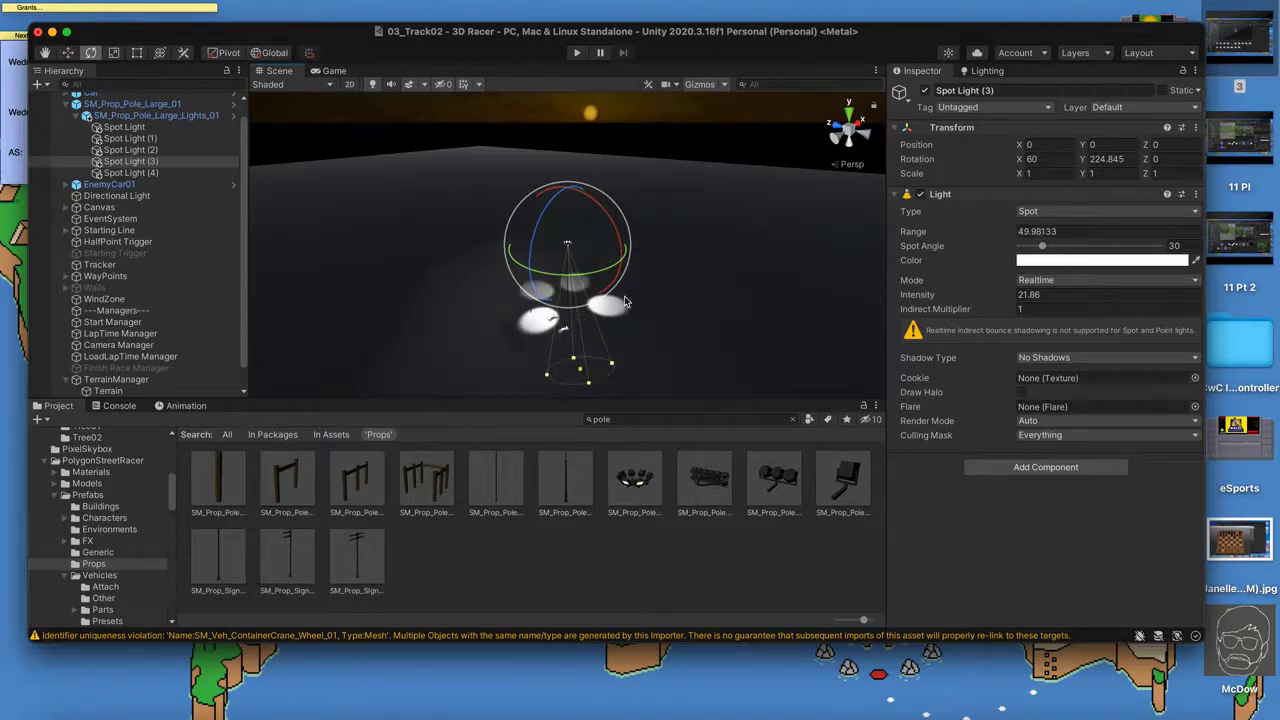
- Lower Spot Light (4)'s intensity to about 23.49
{"action": "left_click", "coordinate": [718, 279]}
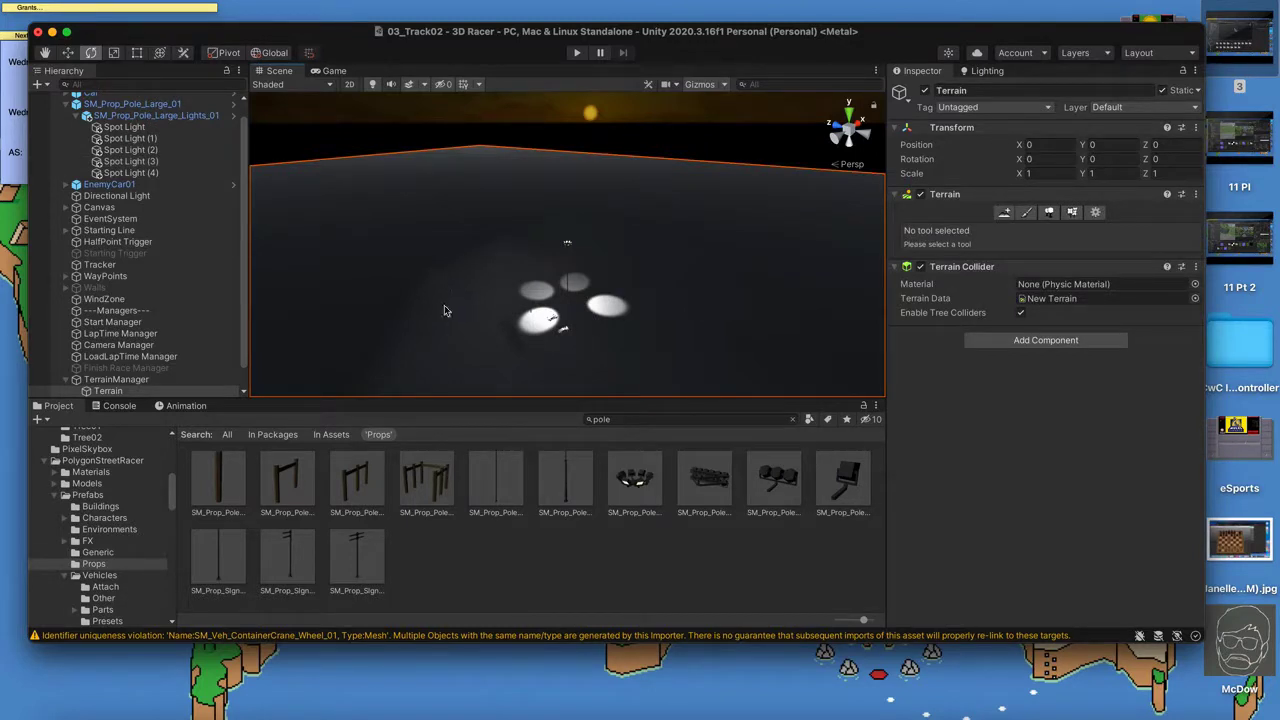
{"action": "left_click", "coordinate": [130, 172]}
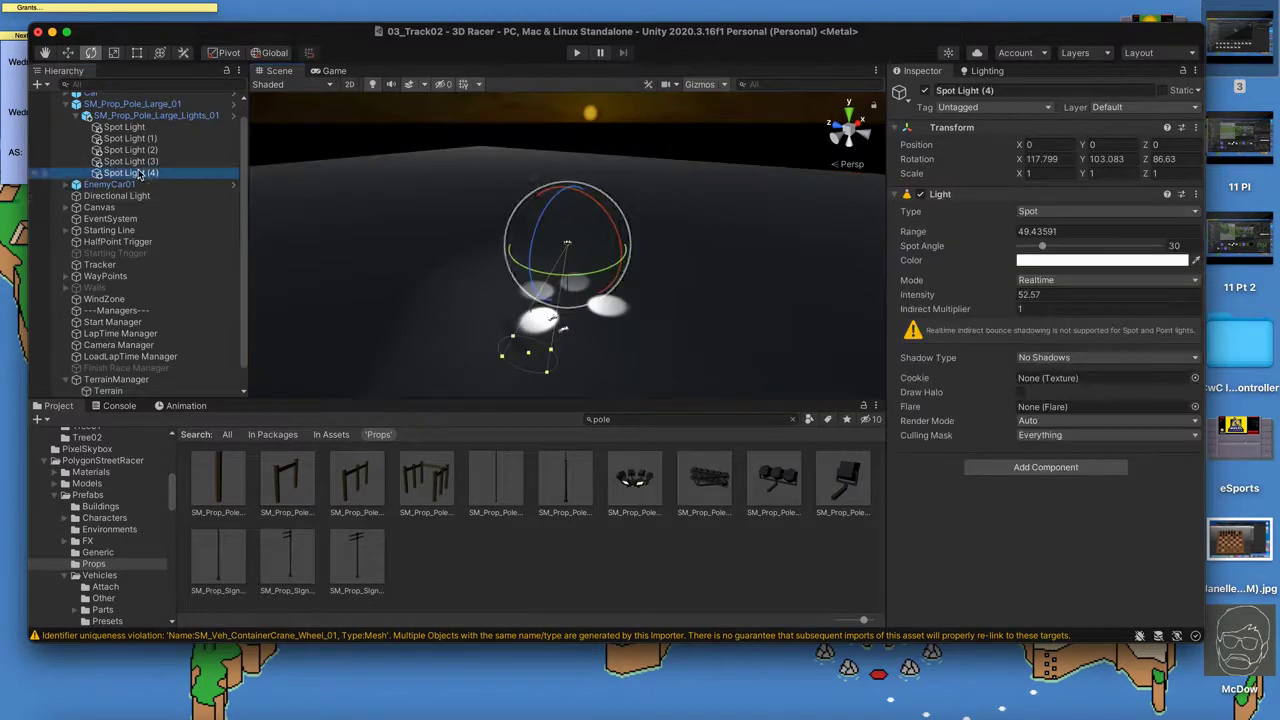
{"action": "left_click_drag", "start_coordinate": [973, 297], "coordinate": [877, 289]}
{"action": "left_click_drag", "start_coordinate": [726, 264], "coordinate": [280, 222]}
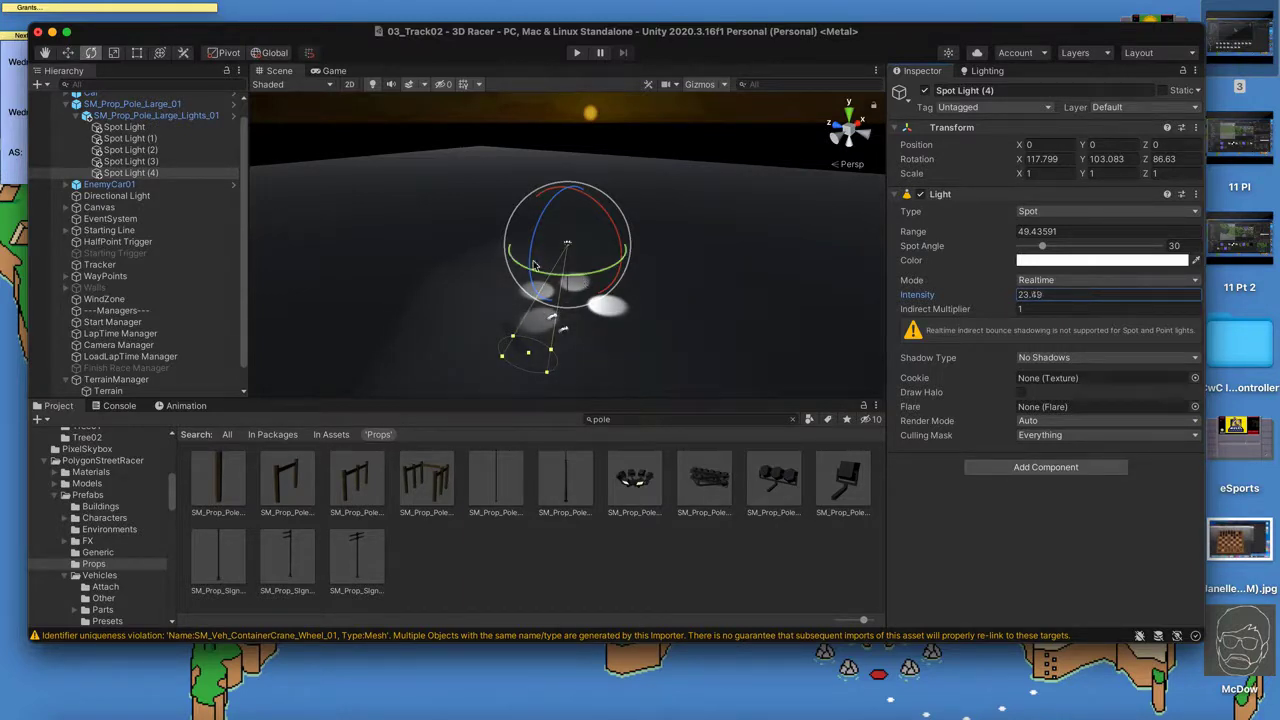
{"action": "scroll", "coordinate": [77, 148], "scroll_direction": "up", "scroll_amount": 1}
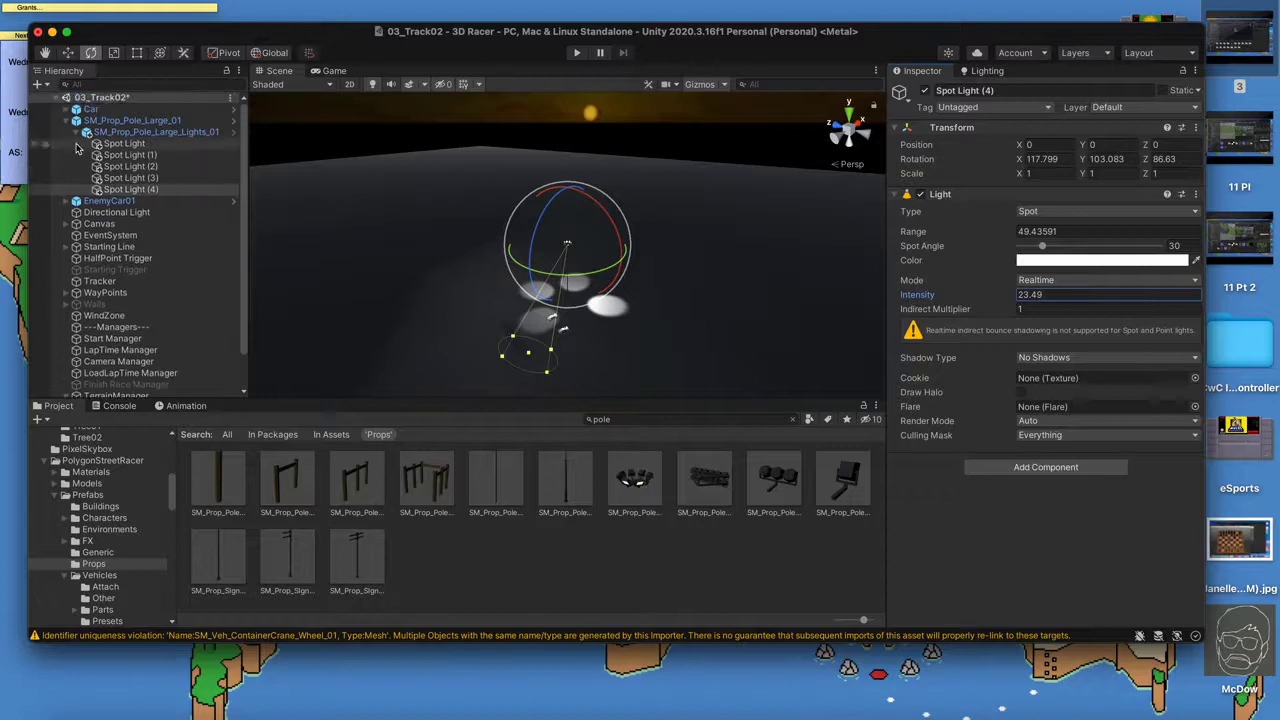
- Rename SM_Prop_Pole_Large_01 to Streetlights and drag it into the Assets/Prefab folder
{"action": "left_click", "coordinate": [65, 120]}
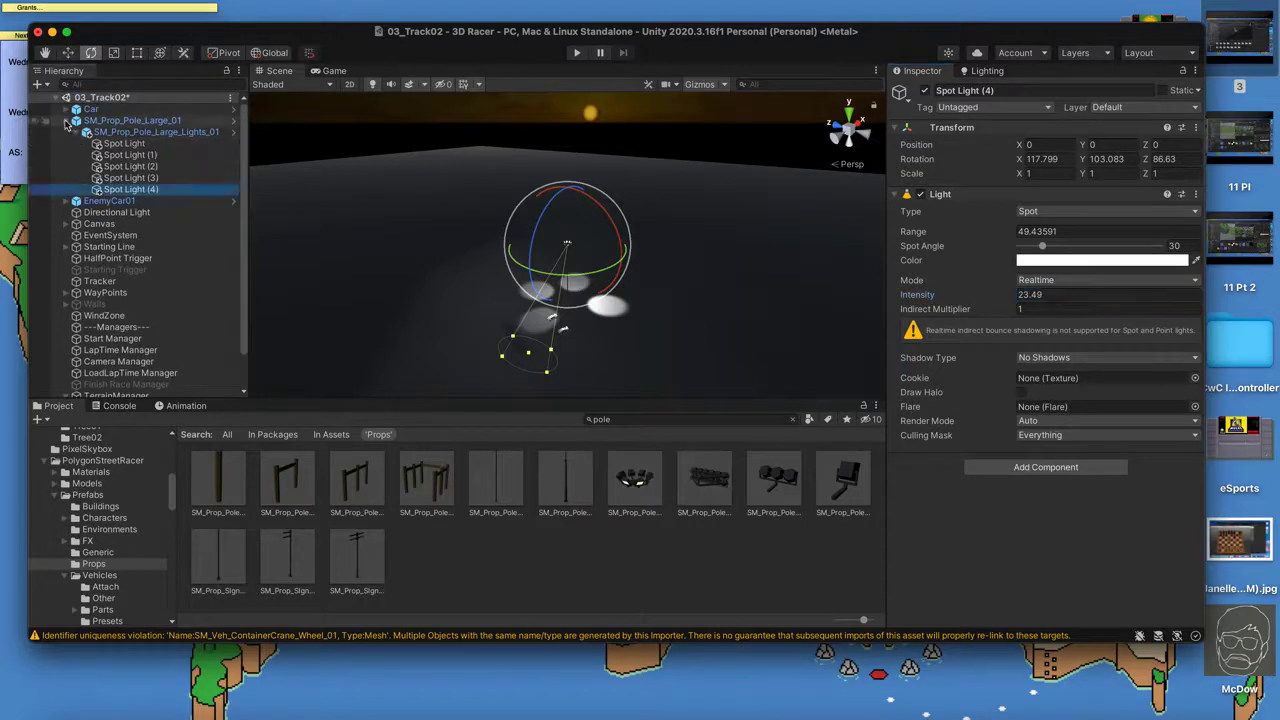
{"action": "left_click", "coordinate": [150, 120]}
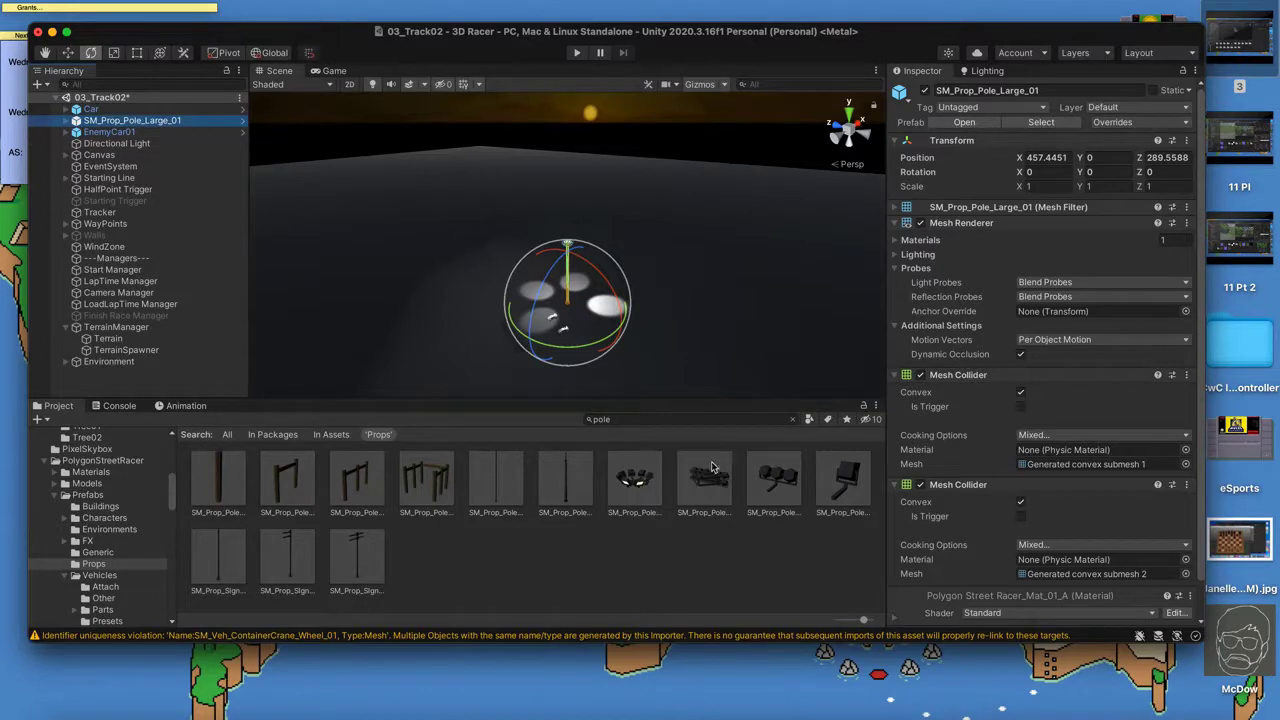
{"action": "left_click", "coordinate": [793, 419]}
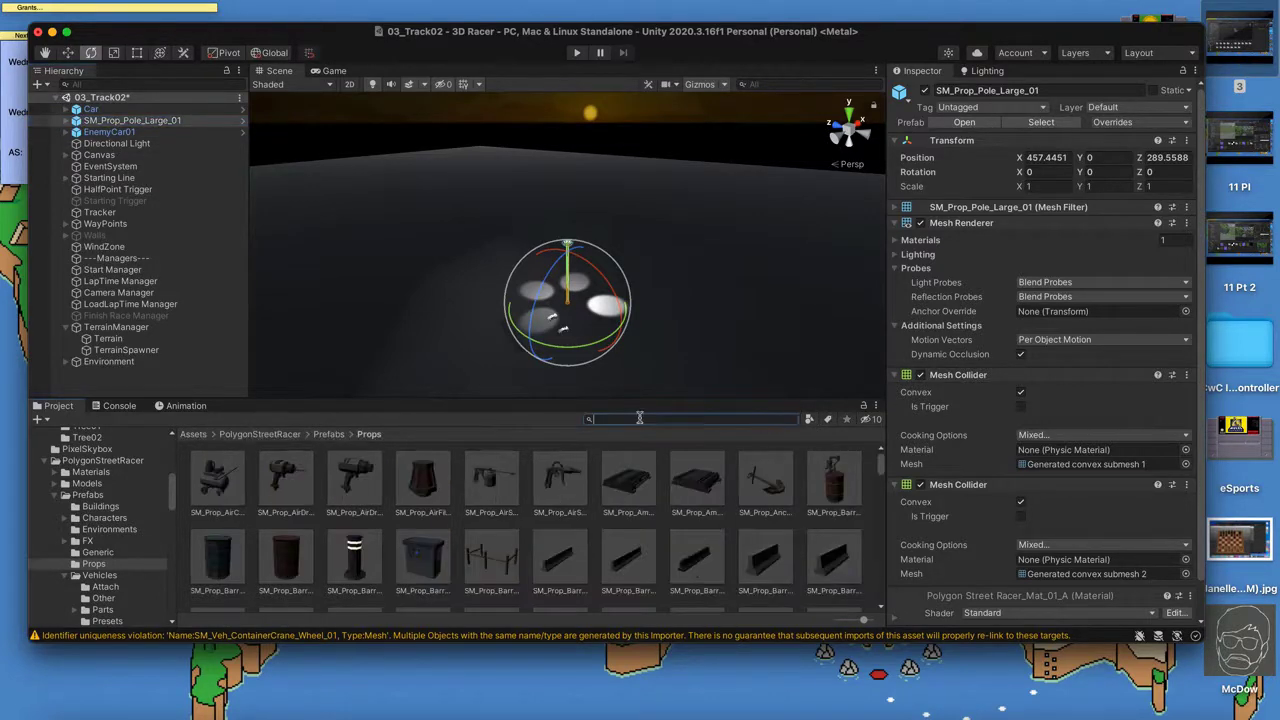
{"action": "left_click", "coordinate": [194, 434]}
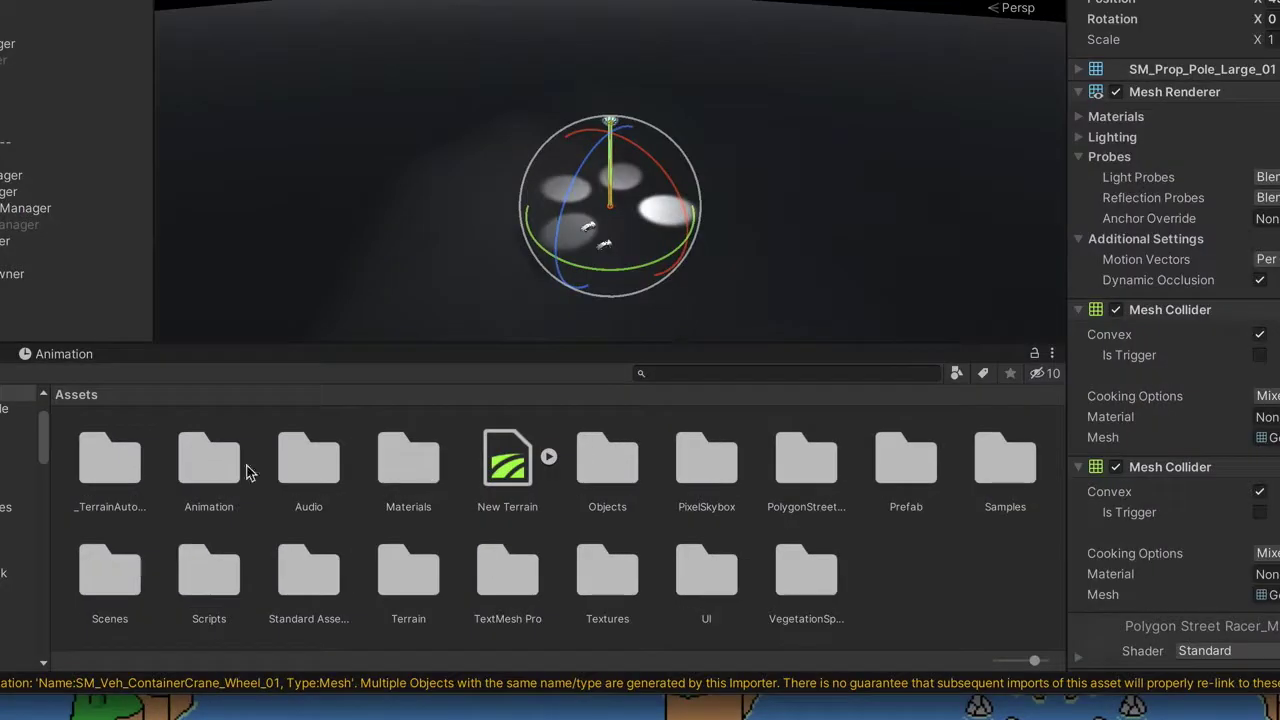
{"action": "double_click", "coordinate": [782, 484]}
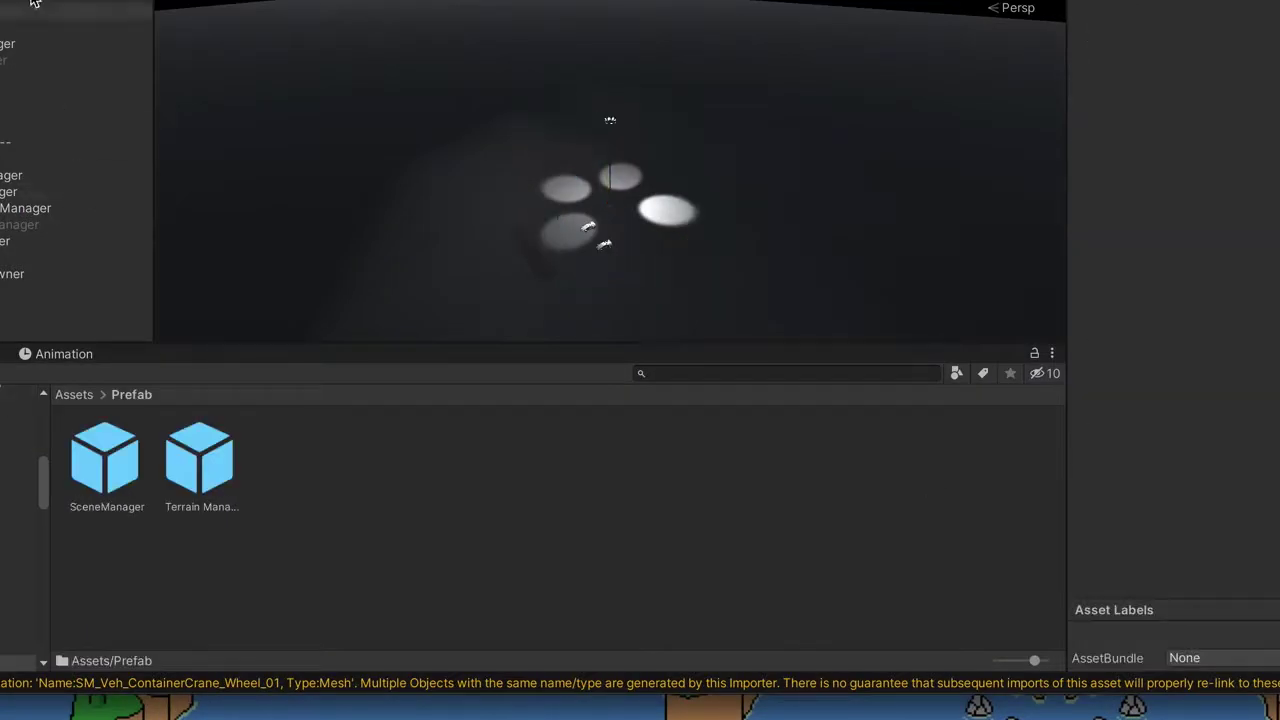
{"action": "left_click", "coordinate": [610, 180]}
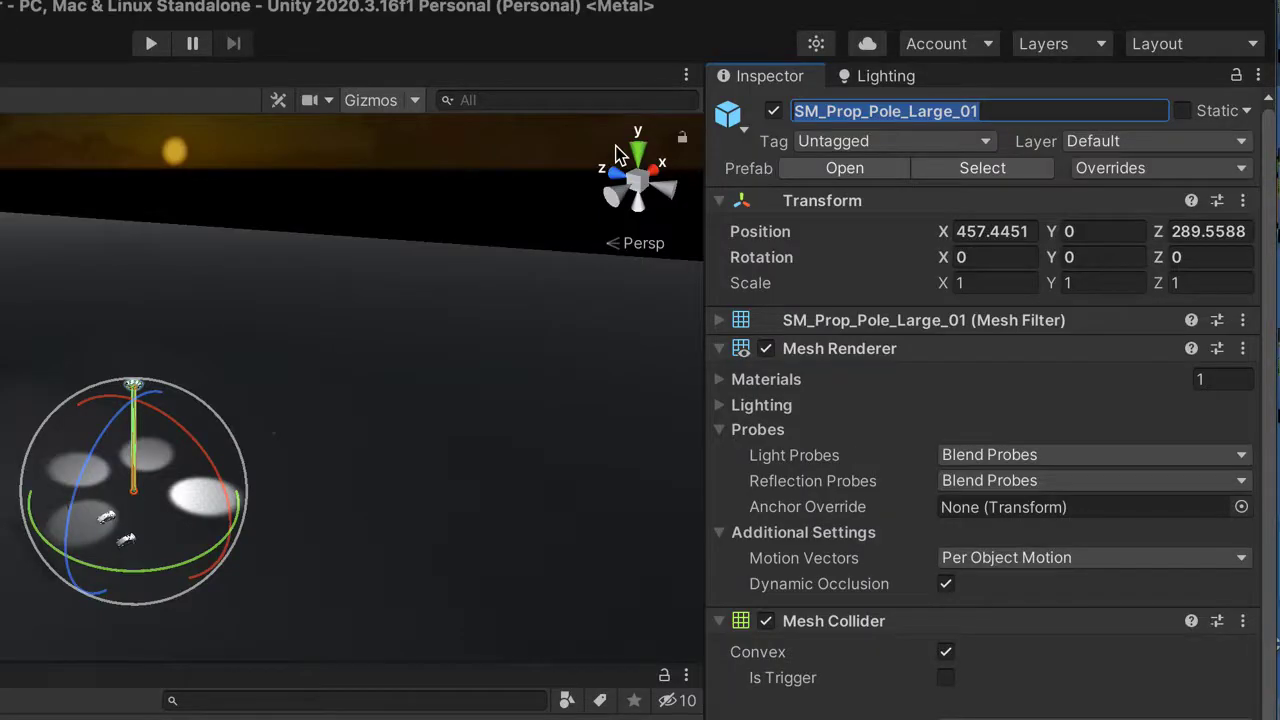
{"action": "type", "text": "Streetlights"}
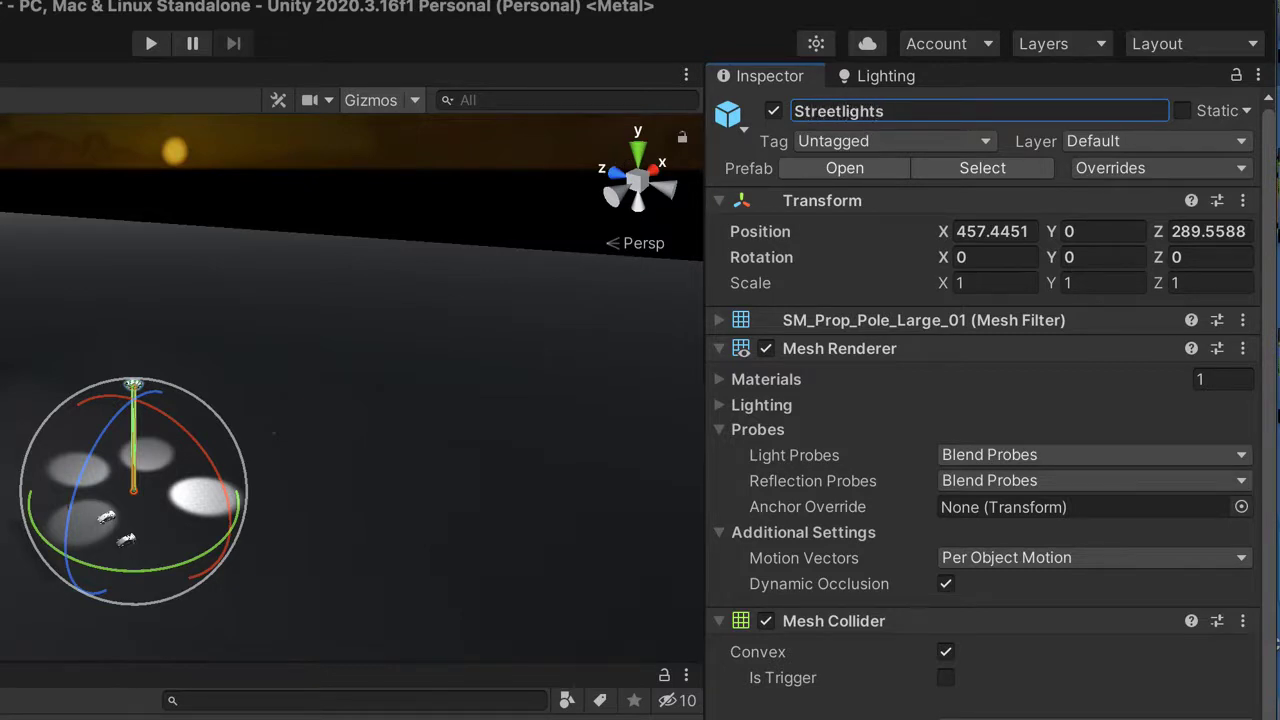
{"action": "key", "text": "Return"}
{"action": "left_click_drag", "start_coordinate": [106, 120], "coordinate": [380, 514]}
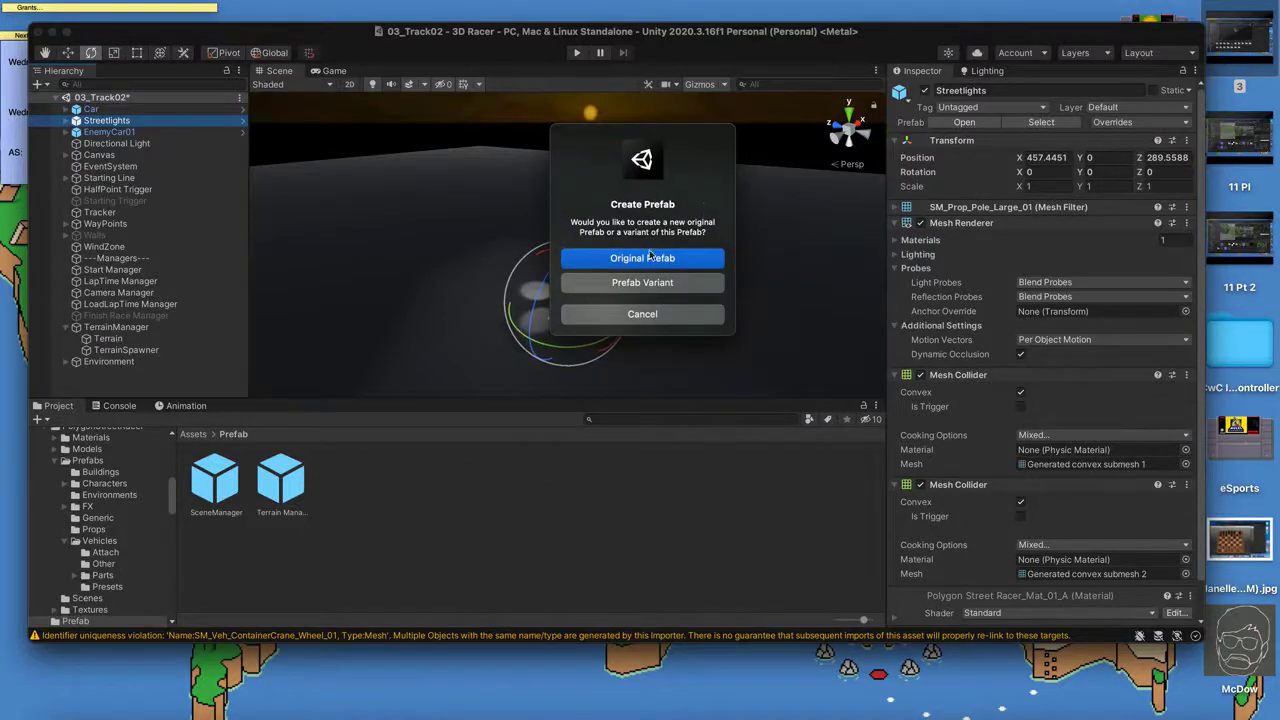
- Save Streetlights as an Original Prefab and undo a test instance dropped in the scene
{"action": "left_click", "coordinate": [648, 258]}
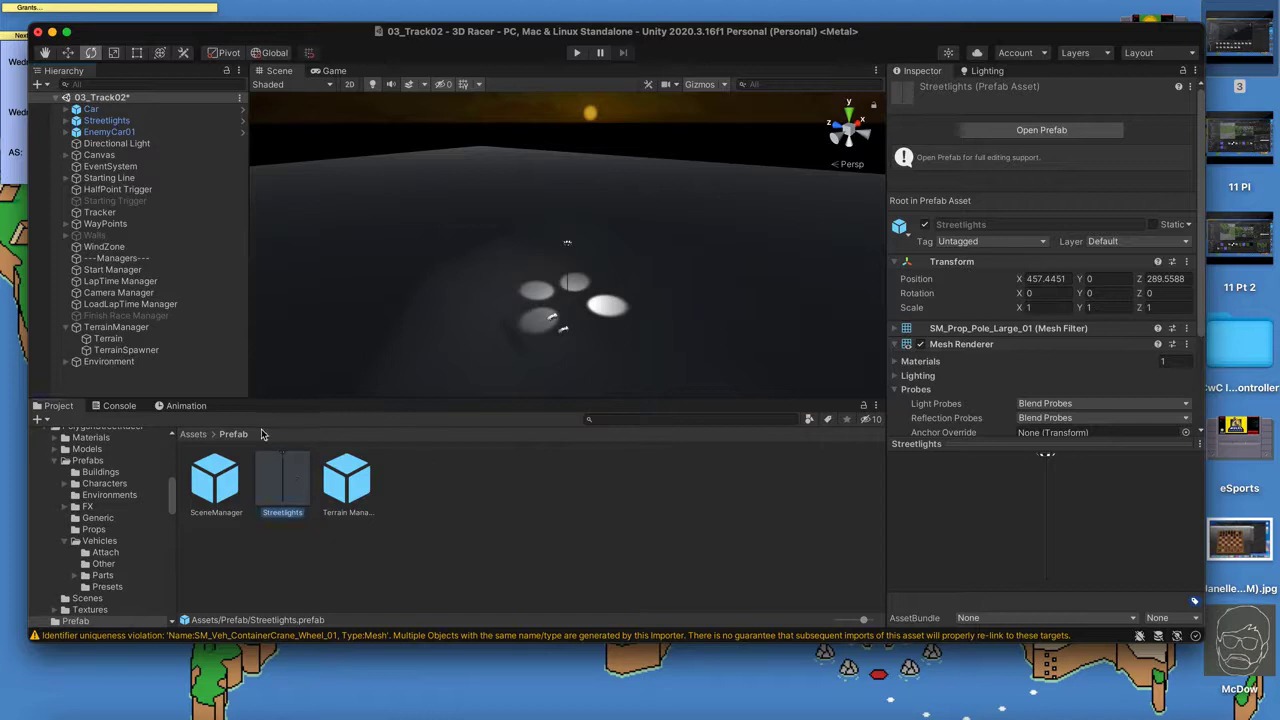
{"action": "left_click_drag", "start_coordinate": [283, 459], "coordinate": [322, 290]}
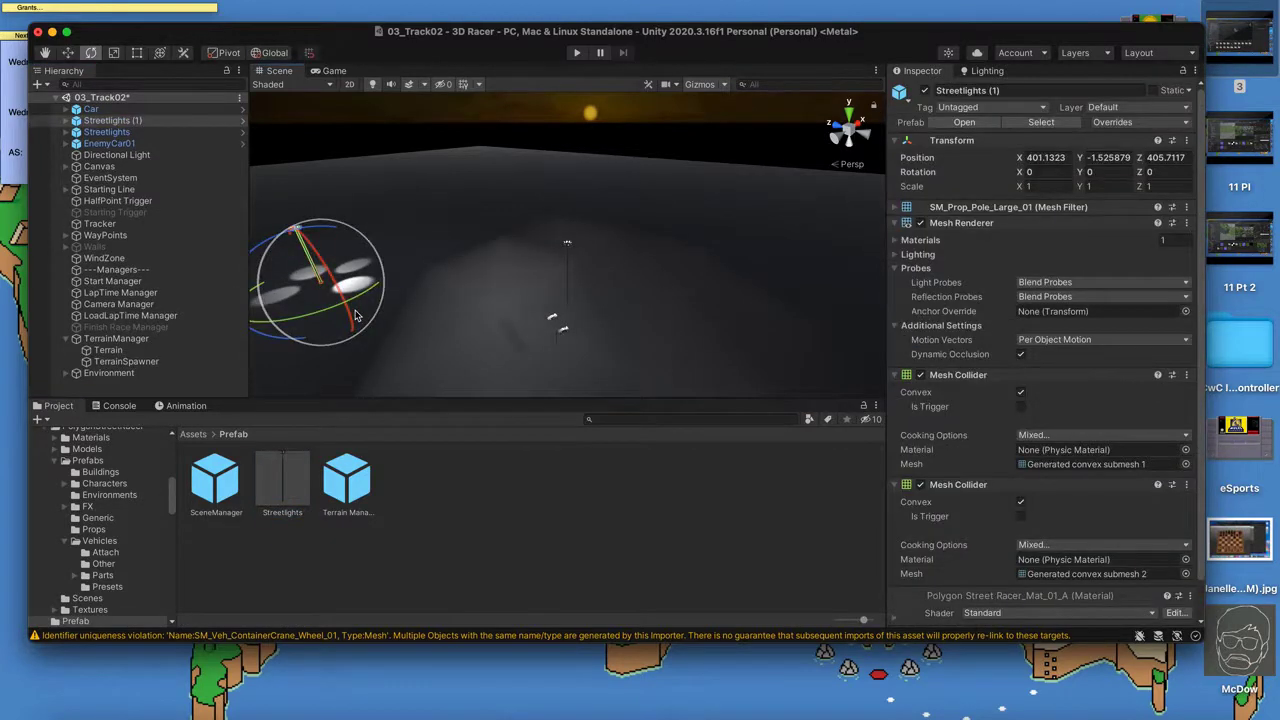
{"action": "key", "text": "super+z"}
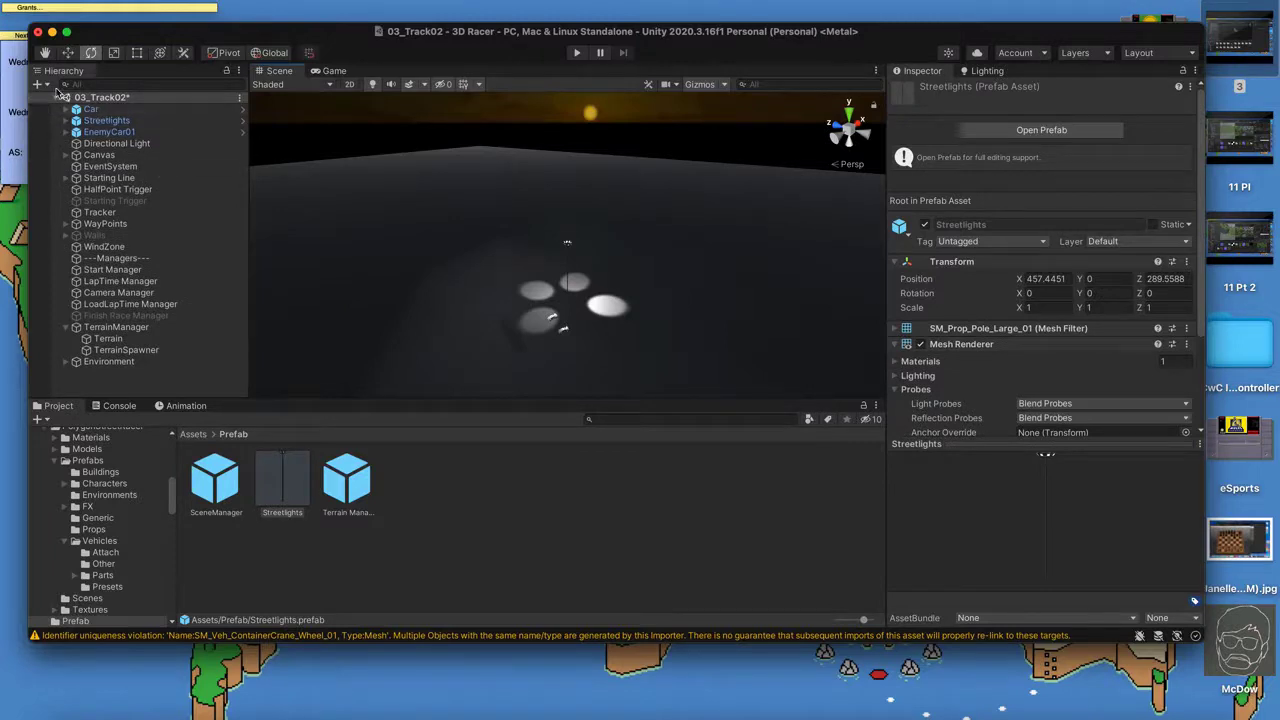
- Create a new empty GameObject at the scene root
{"action": "left_click", "coordinate": [40, 87]}
{"action": "left_click", "coordinate": [60, 96]}
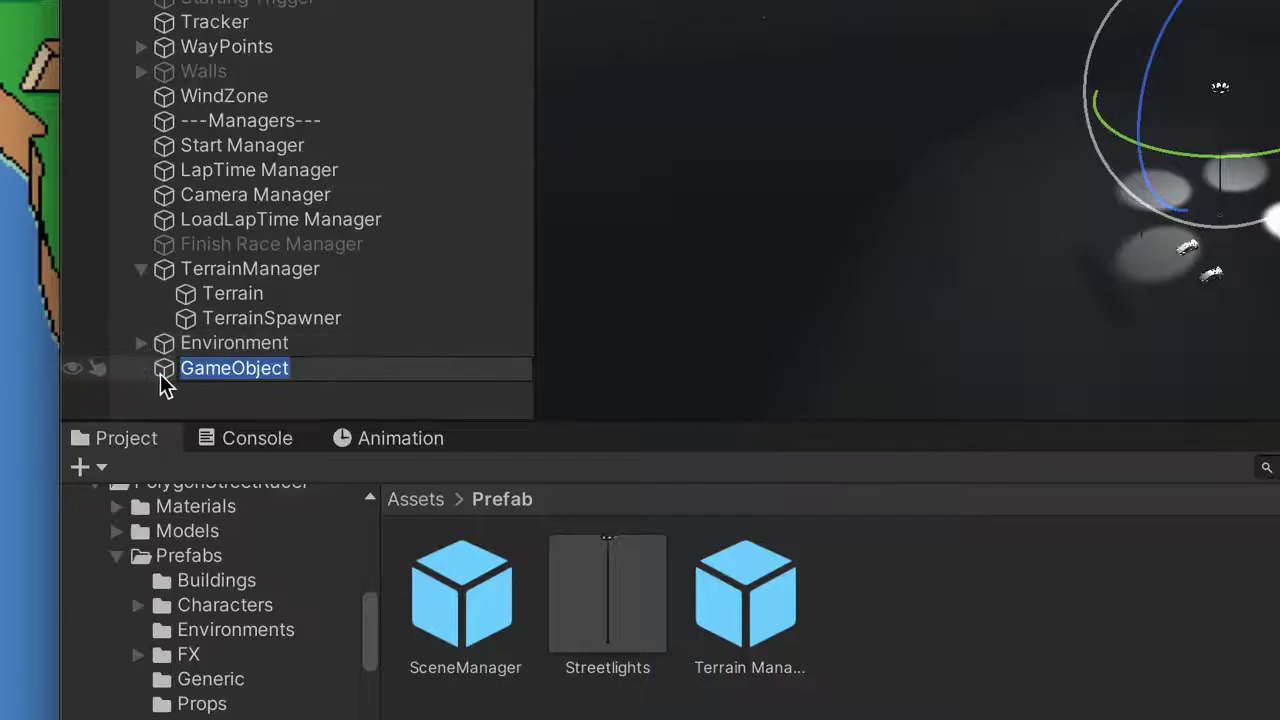
{"action": "left_click", "coordinate": [76, 376]}
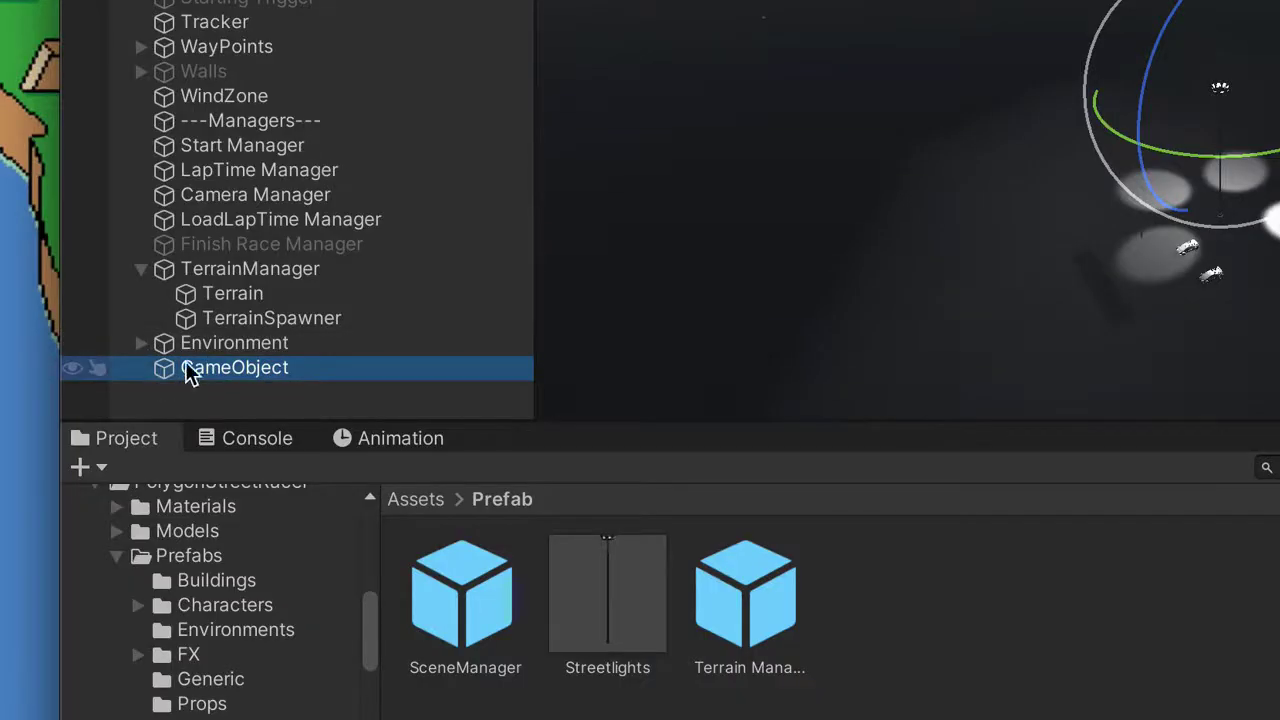
{"action": "left_click", "coordinate": [140, 343]}
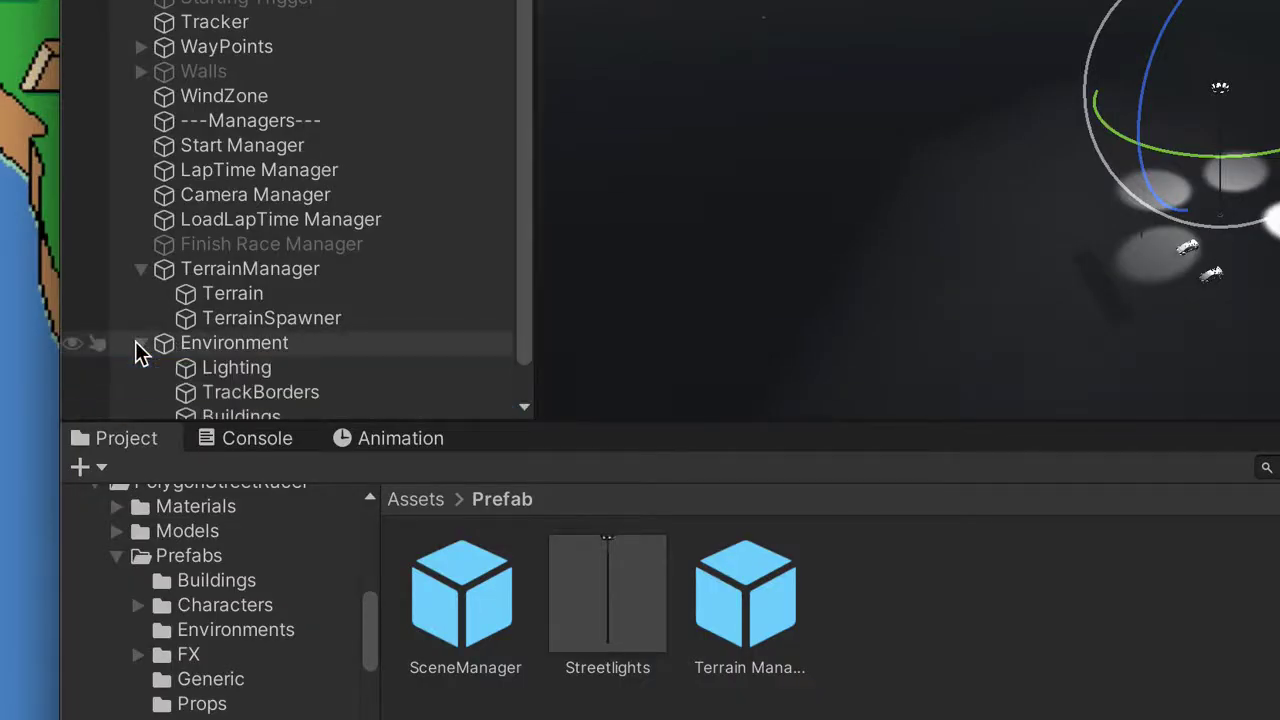
- Delete the empty GameObject from the hierarchy
{"action": "left_click", "coordinate": [140, 343]}
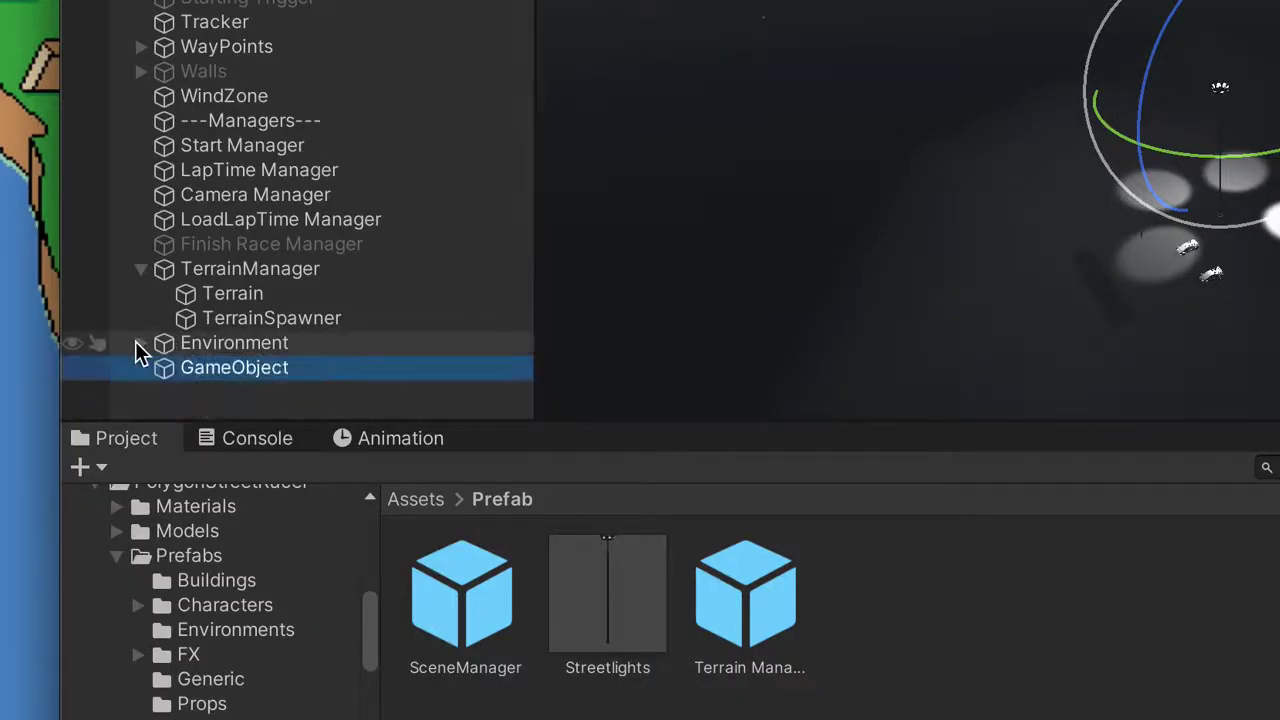
{"action": "left_click", "coordinate": [240, 368]}
{"action": "right_click", "coordinate": [236, 370]}
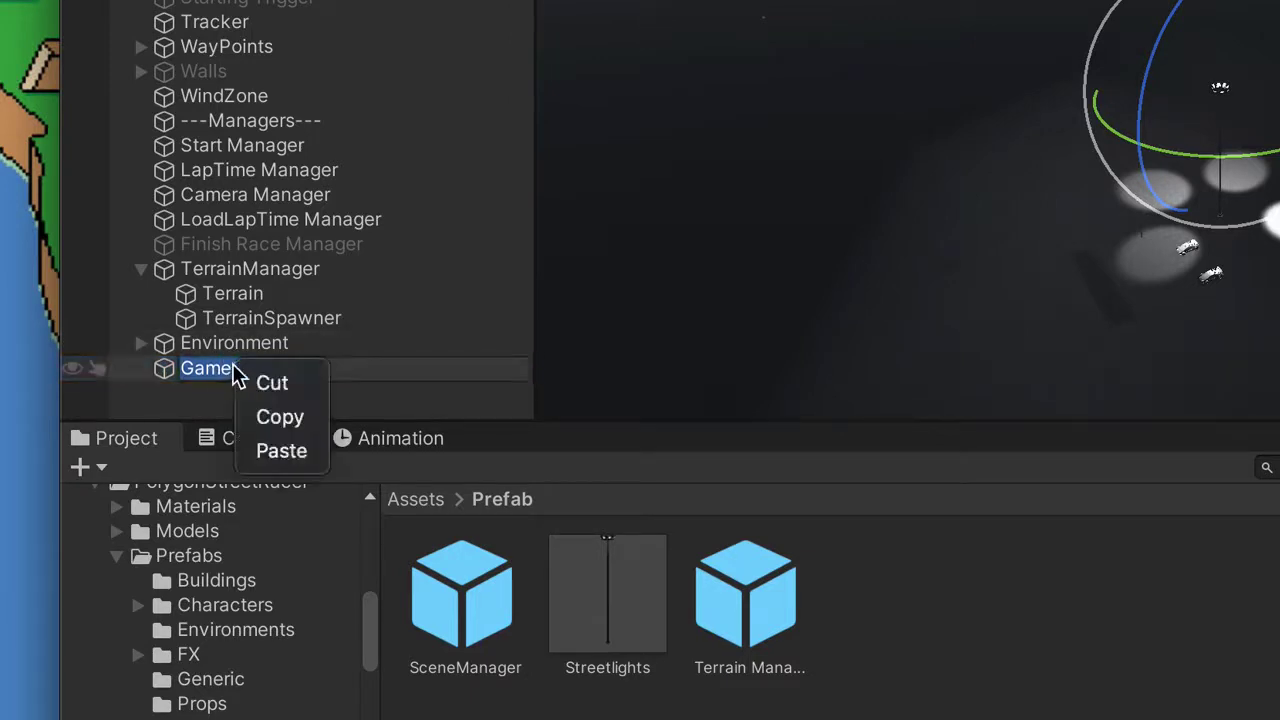
{"action": "key", "text": "Escape"}
{"action": "left_click", "coordinate": [170, 372]}
{"action": "right_click", "coordinate": [168, 376]}
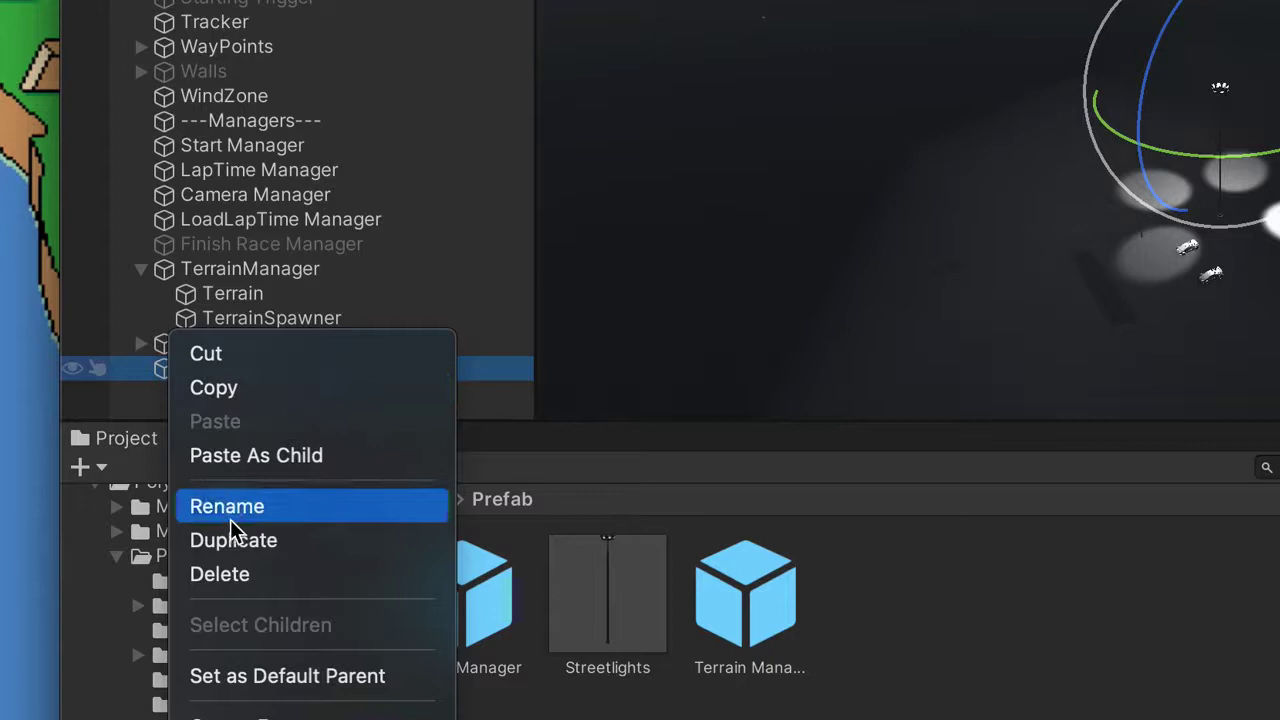
{"action": "left_click", "coordinate": [245, 575]}
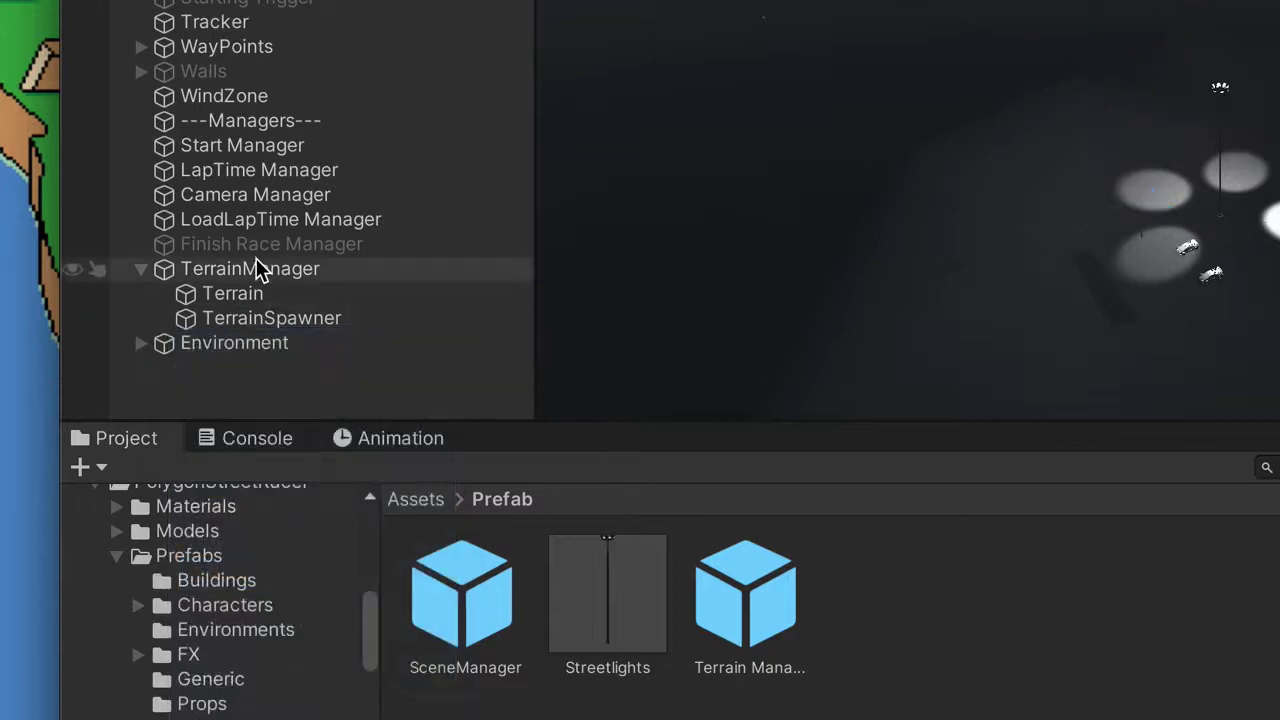
- Move Streetlights into Environment > Lighting and duplicate it
{"action": "left_click", "coordinate": [140, 343]}
{"action": "scroll", "coordinate": [300, 322], "scroll_direction": "down", "scroll_amount": 1}
{"action": "left_click", "coordinate": [270, 362]}
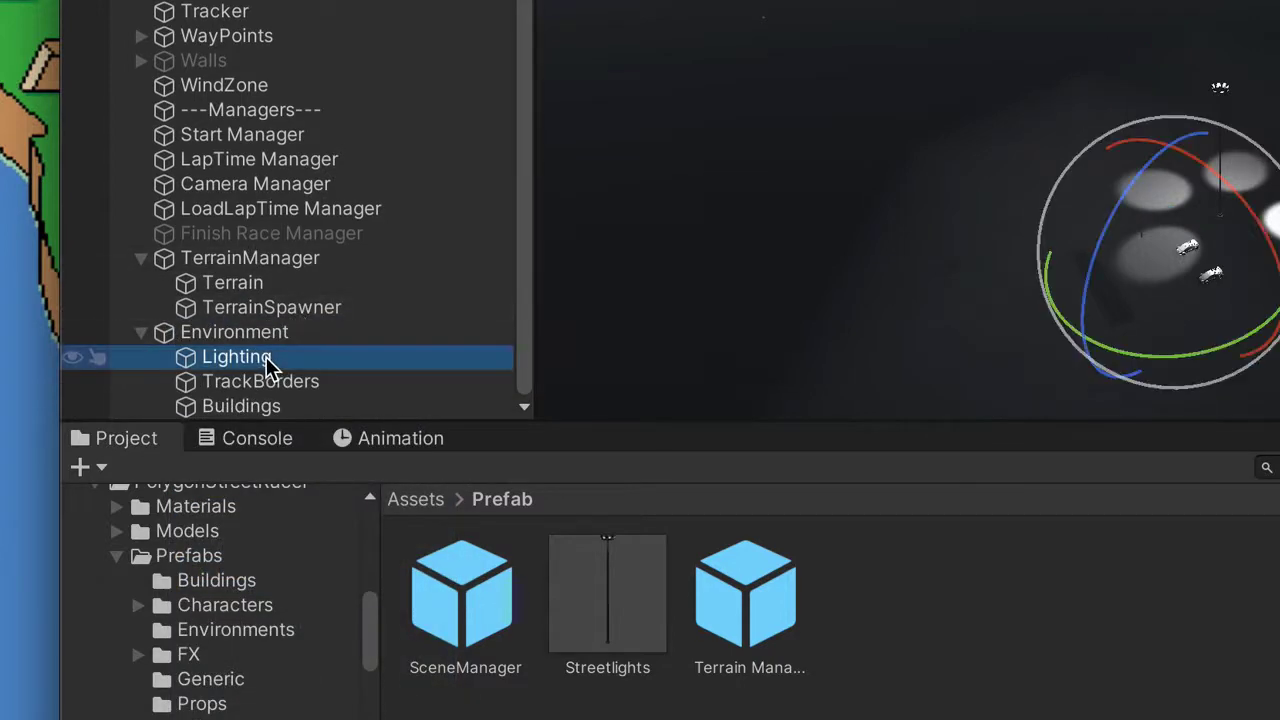
{"action": "left_click", "coordinate": [277, 387]}
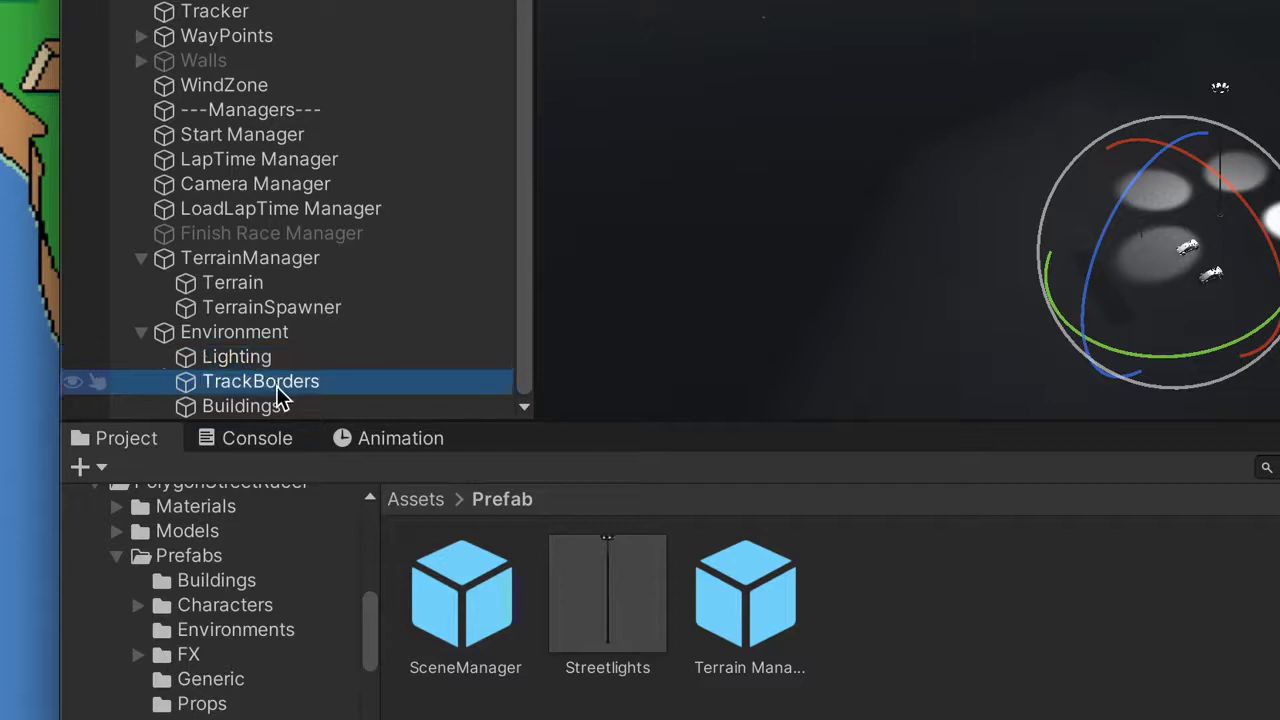
{"action": "left_click", "coordinate": [283, 412]}
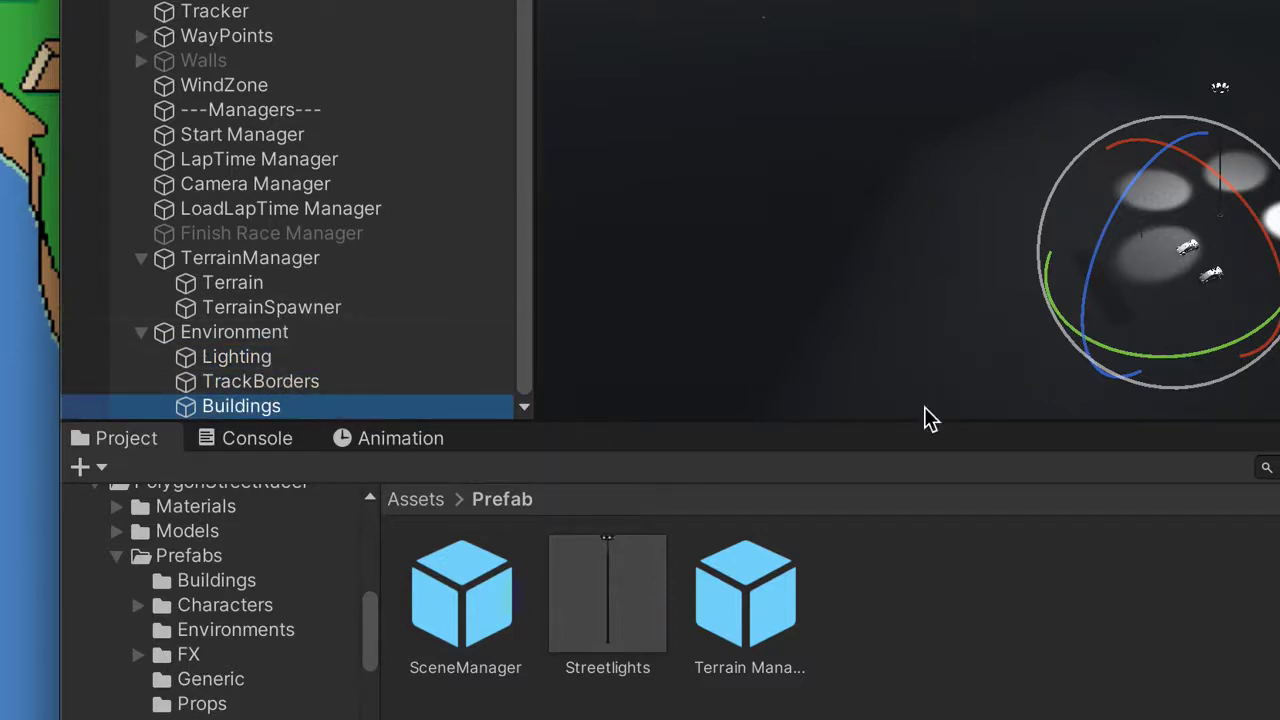
{"action": "left_click_drag", "start_coordinate": [607, 590], "coordinate": [309, 358]}
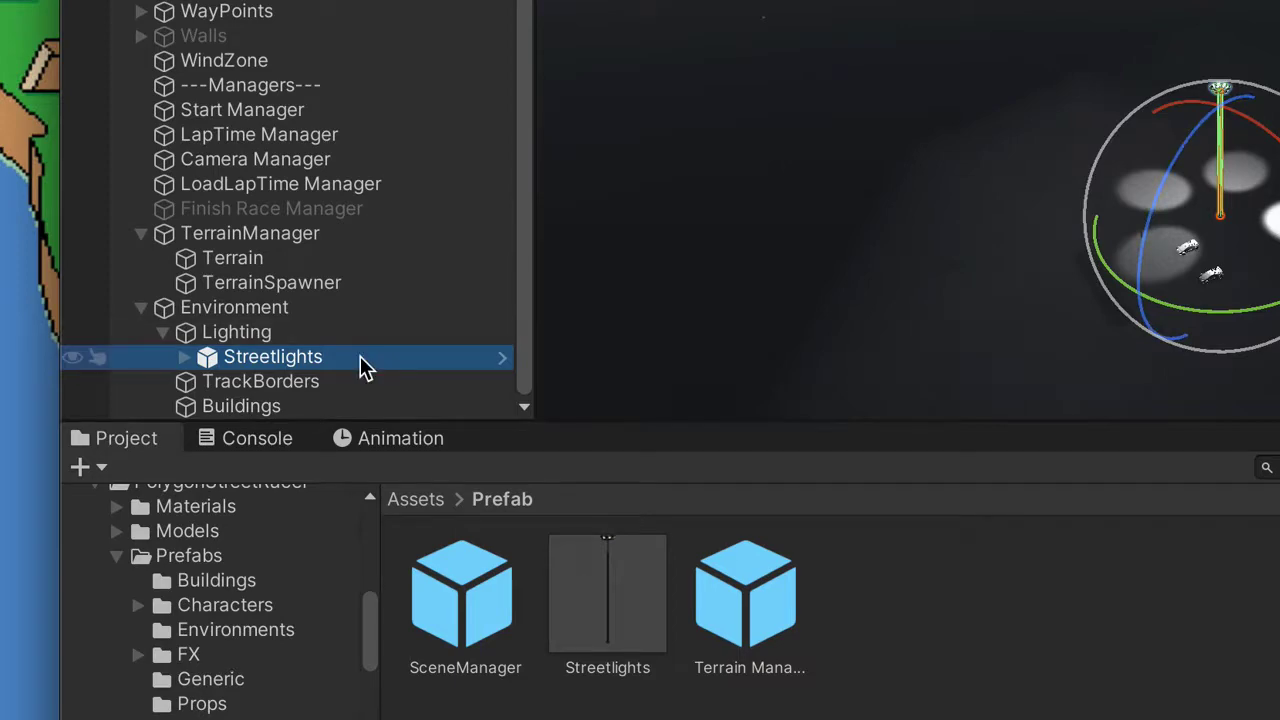
{"action": "key", "text": "ctrl+d"}
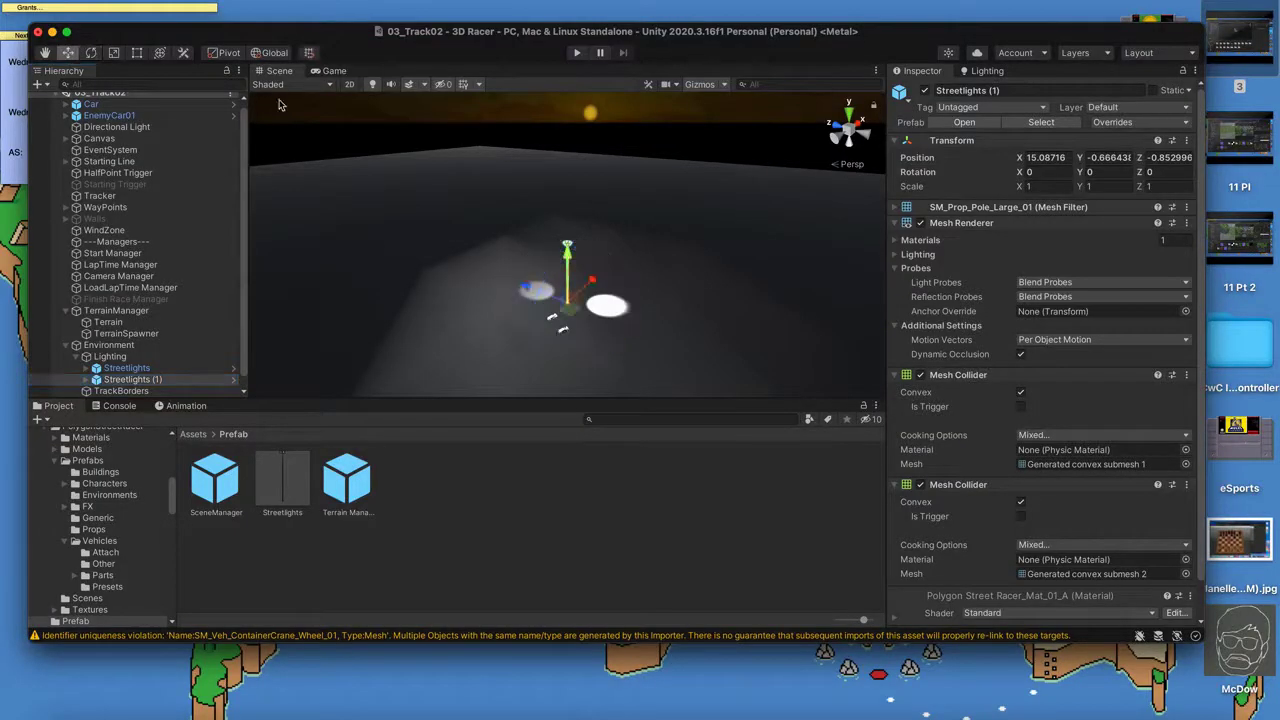
- Move the Streetlights copy to X -43.2, then select the PolygonStreetRacer folder under Assets
{"action": "left_click_drag", "start_coordinate": [599, 287], "coordinate": [476, 311]}
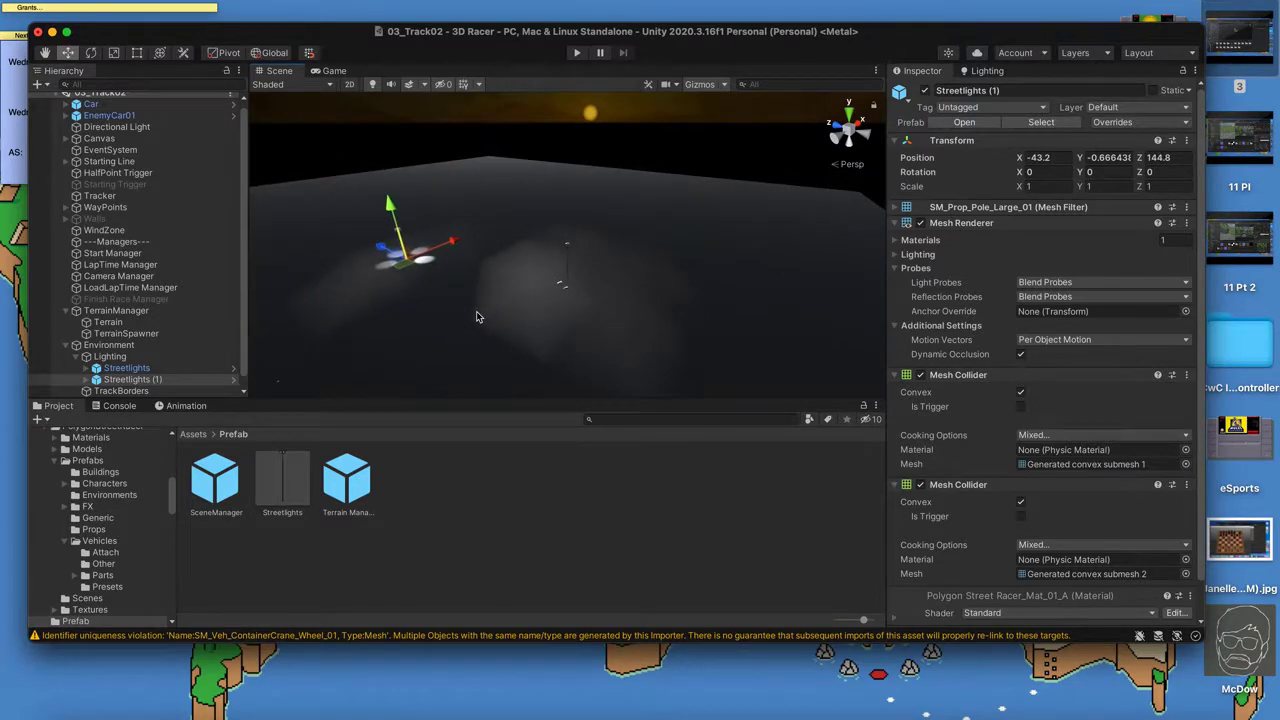
{"action": "left_click", "coordinate": [194, 434]}
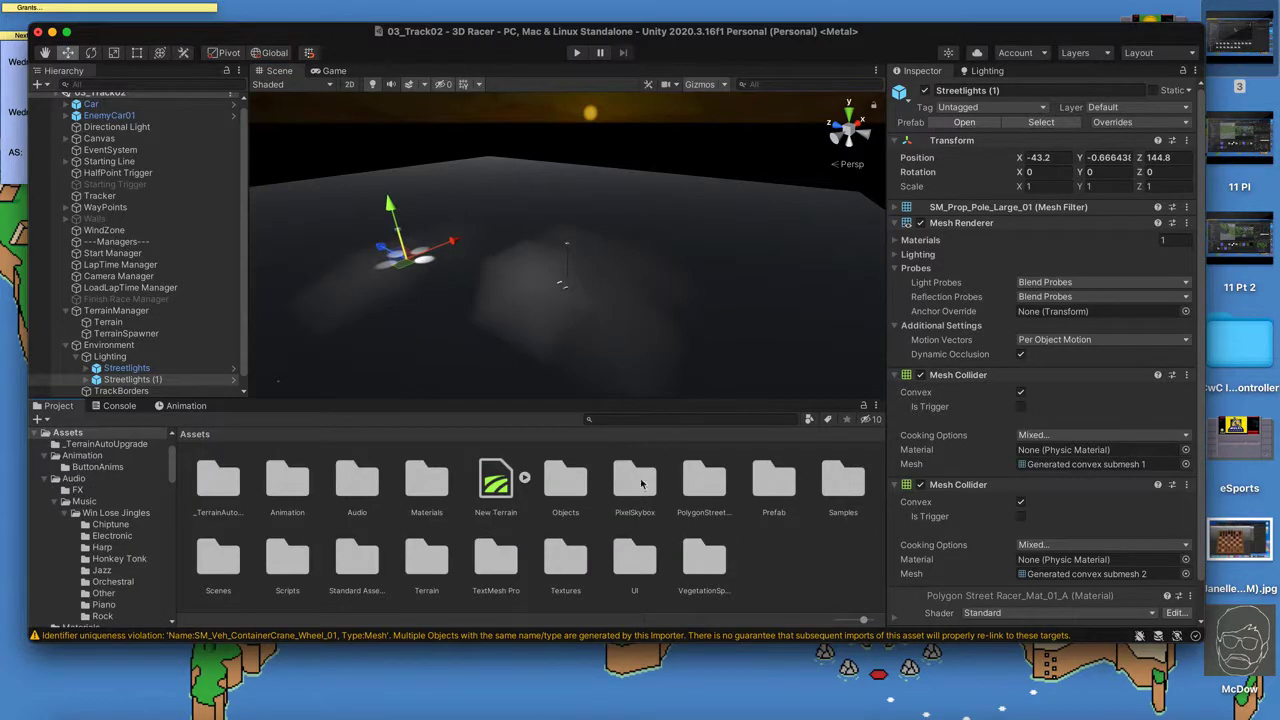
{"action": "left_click", "coordinate": [701, 498]}
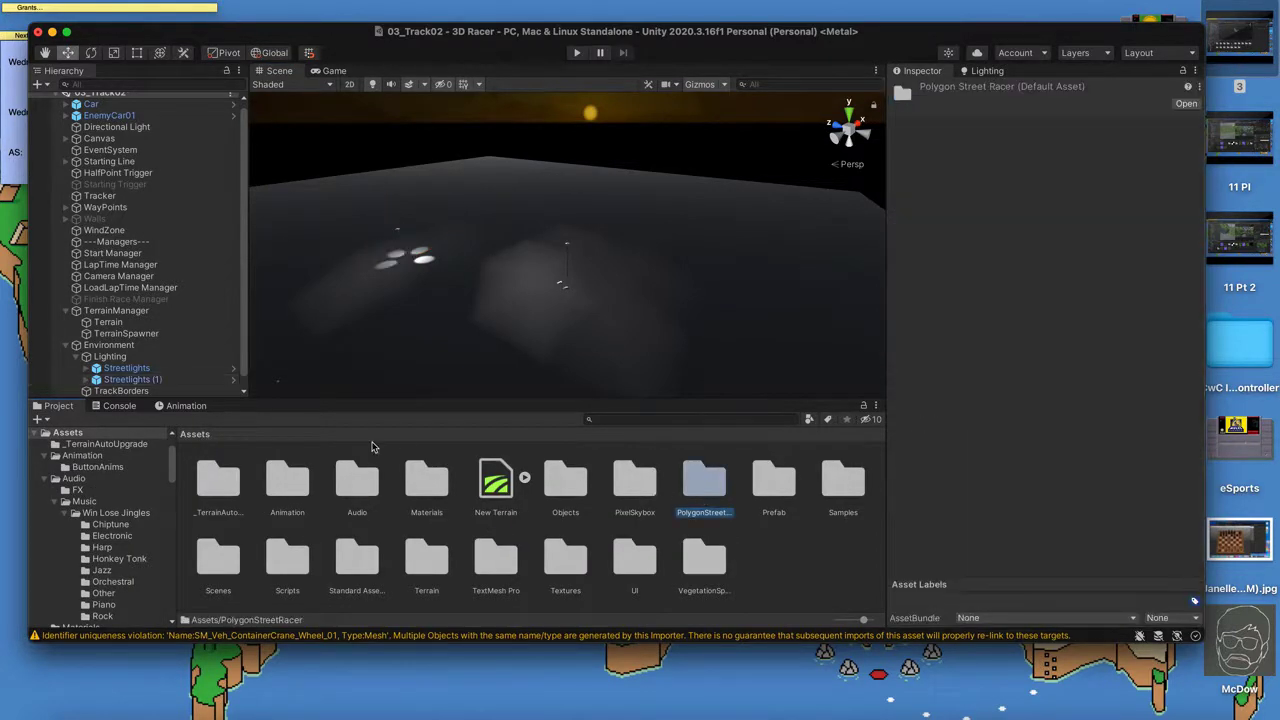
- In PolygonStreetRacer Prefabs/Props, search 'cur', inspect SM_Prop_Barrier_Curb_Bend_03, then clear the search
{"action": "double_click", "coordinate": [705, 481]}
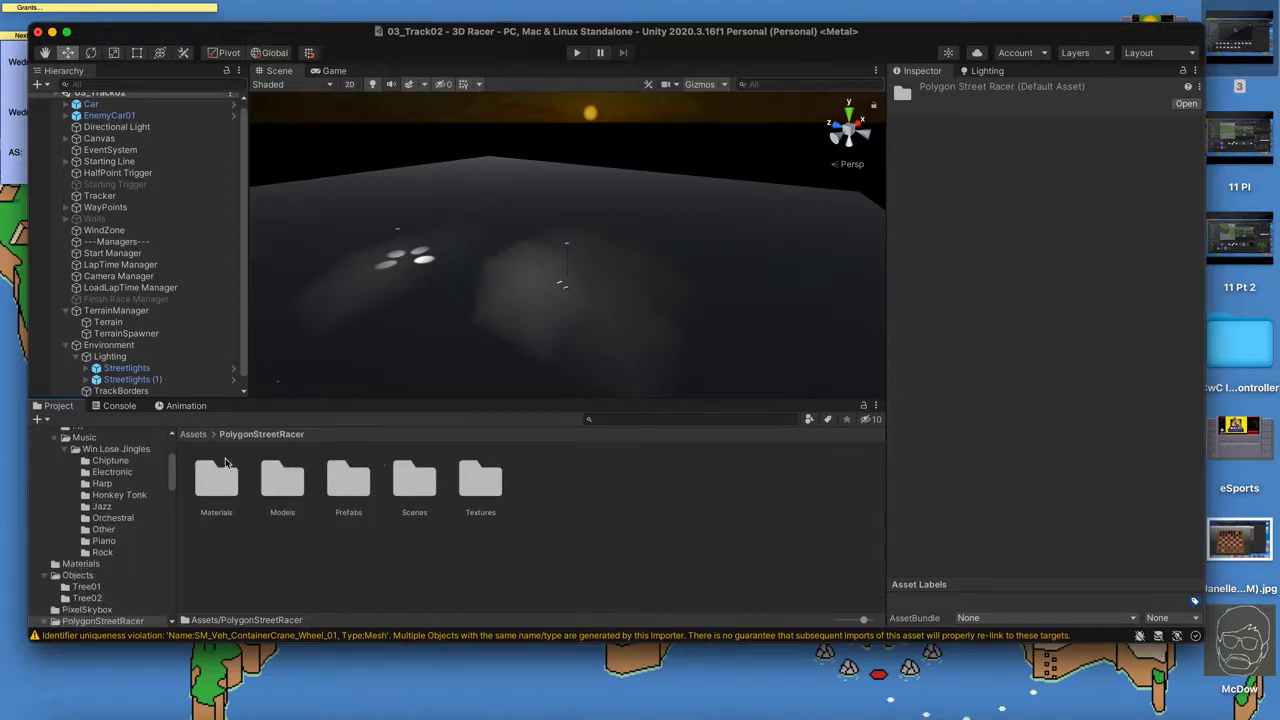
{"action": "double_click", "coordinate": [350, 483]}
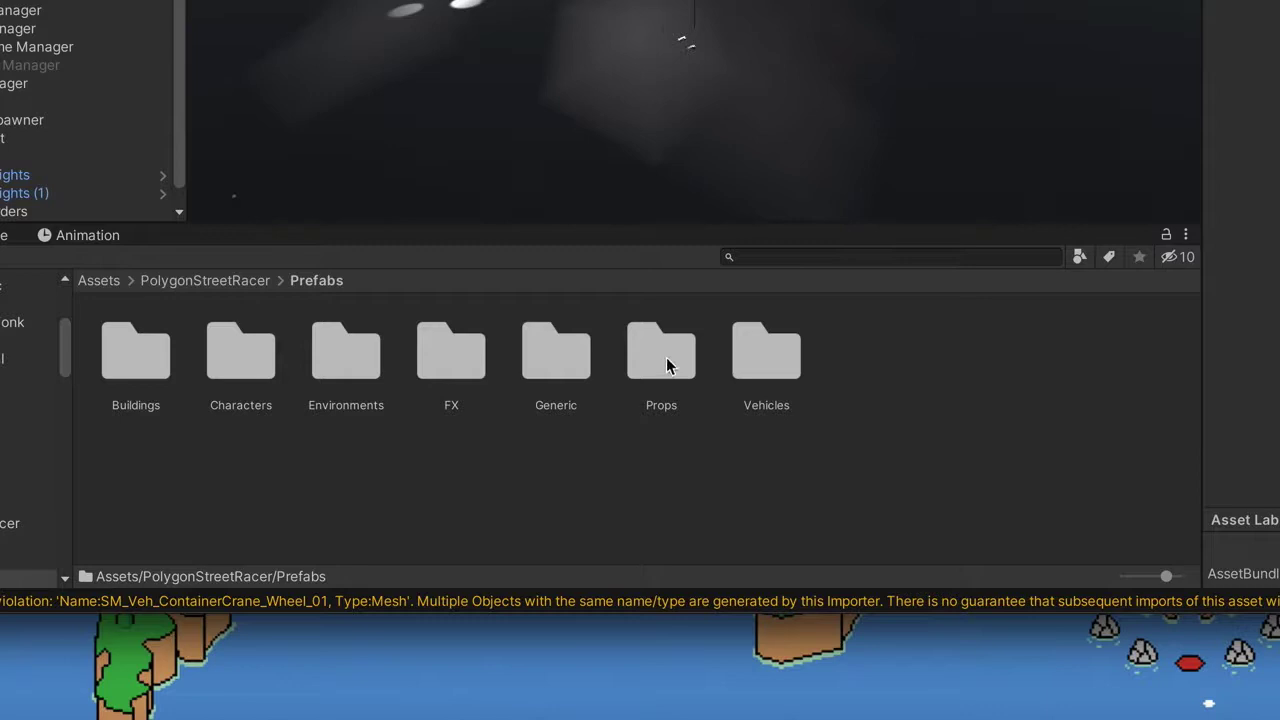
{"action": "double_click", "coordinate": [668, 365]}
{"action": "left_click", "coordinate": [770, 257]}
{"action": "type", "text": "cur"}
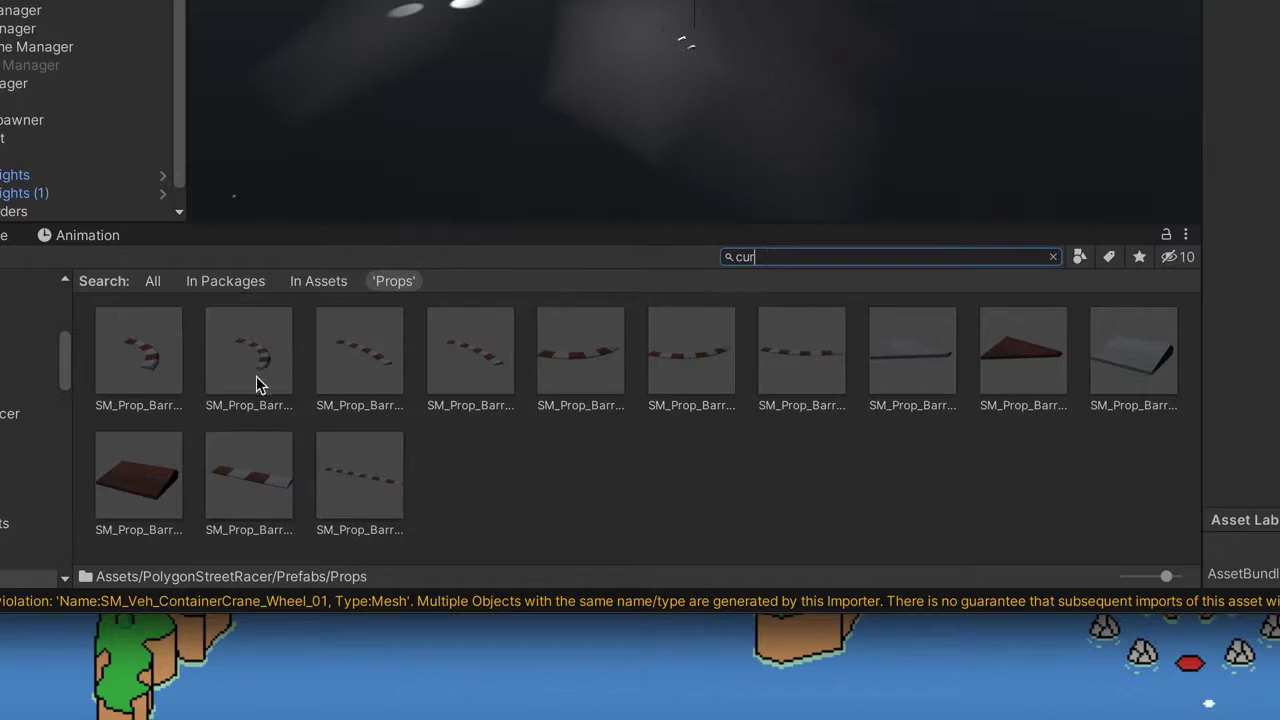
{"action": "left_click", "coordinate": [343, 375]}
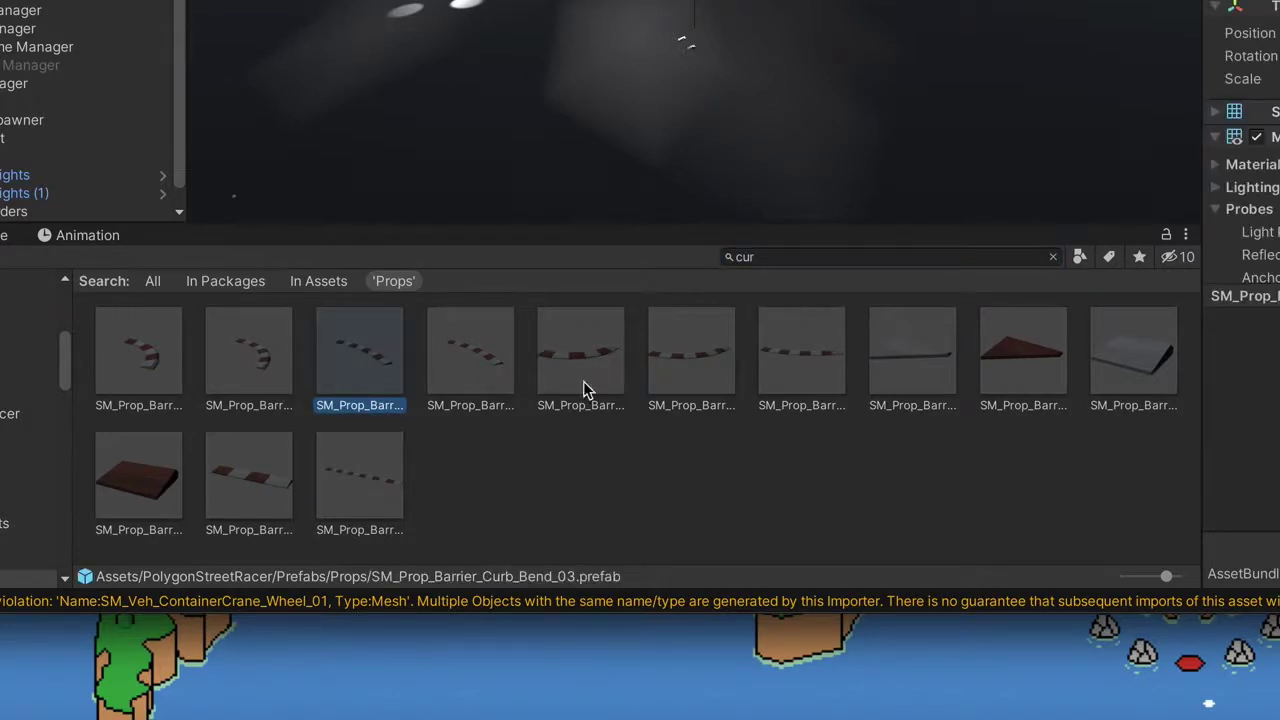
{"action": "left_click", "coordinate": [782, 259]}
{"action": "key", "text": "BackSpace"}
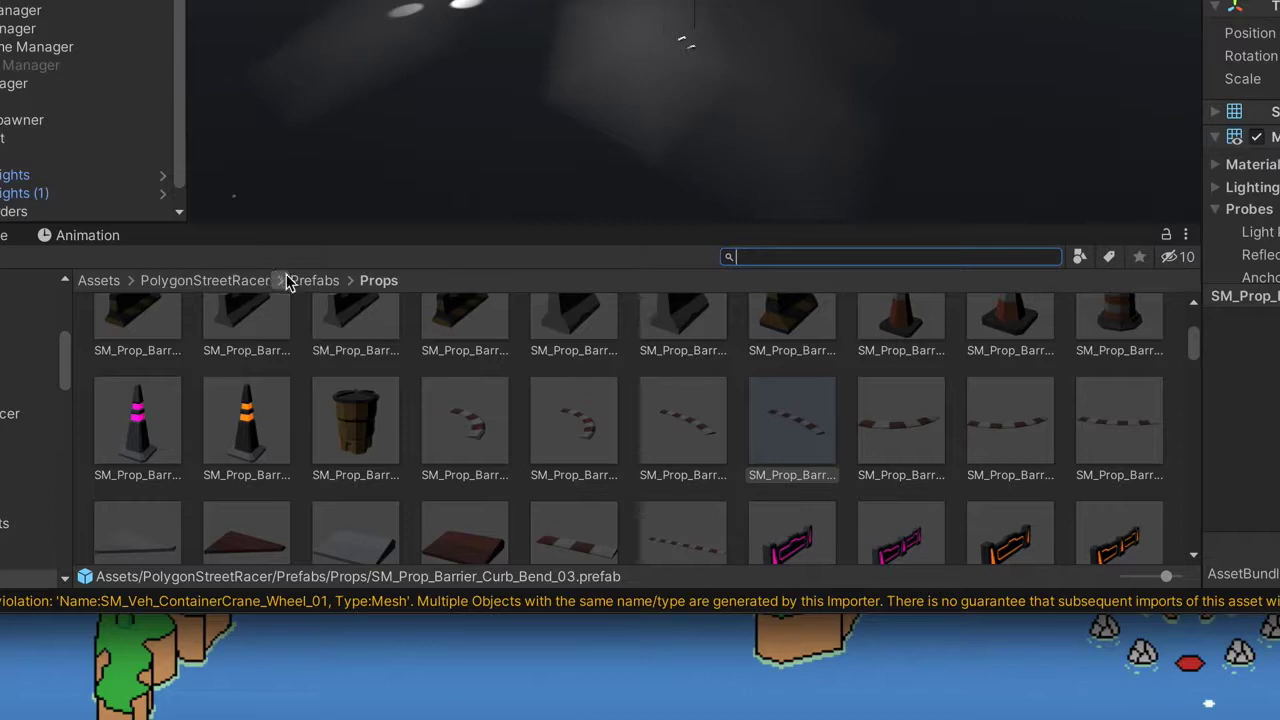
- Open the Prefabs/Environments folder and scroll through its environment prefabs
{"action": "scroll", "coordinate": [343, 349], "scroll_direction": "up", "scroll_amount": 1}
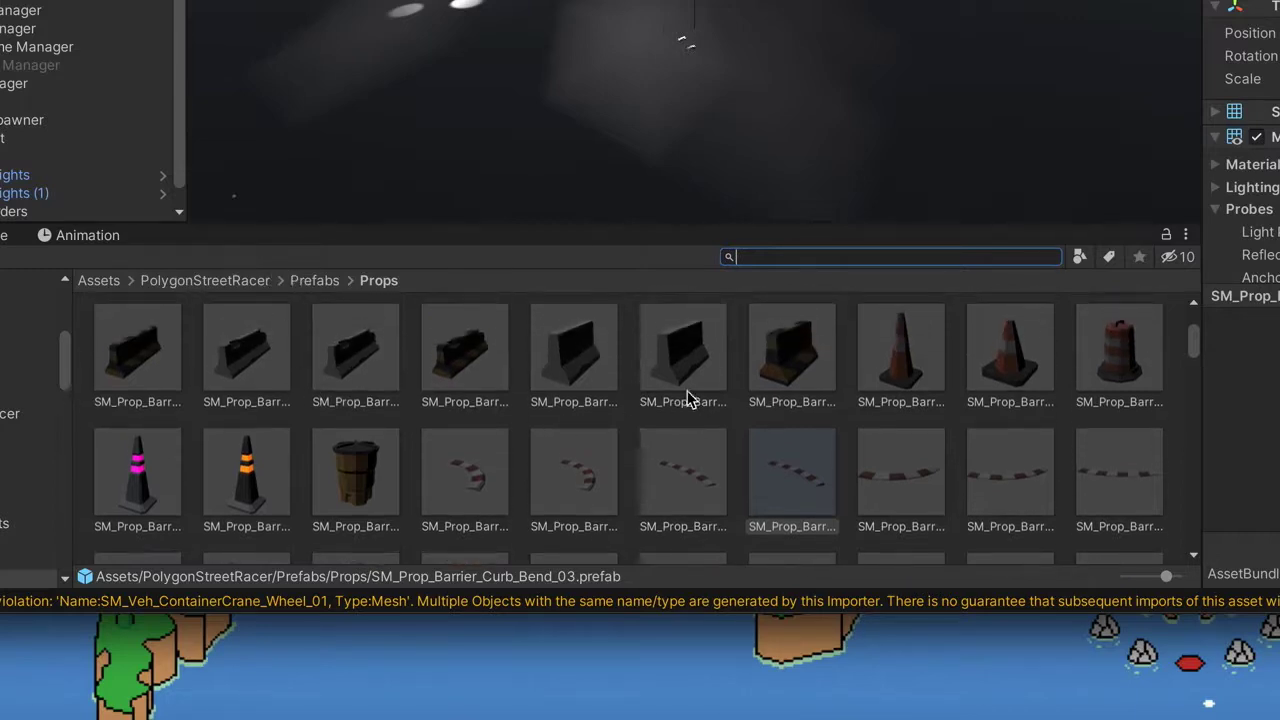
{"action": "left_click", "coordinate": [295, 279]}
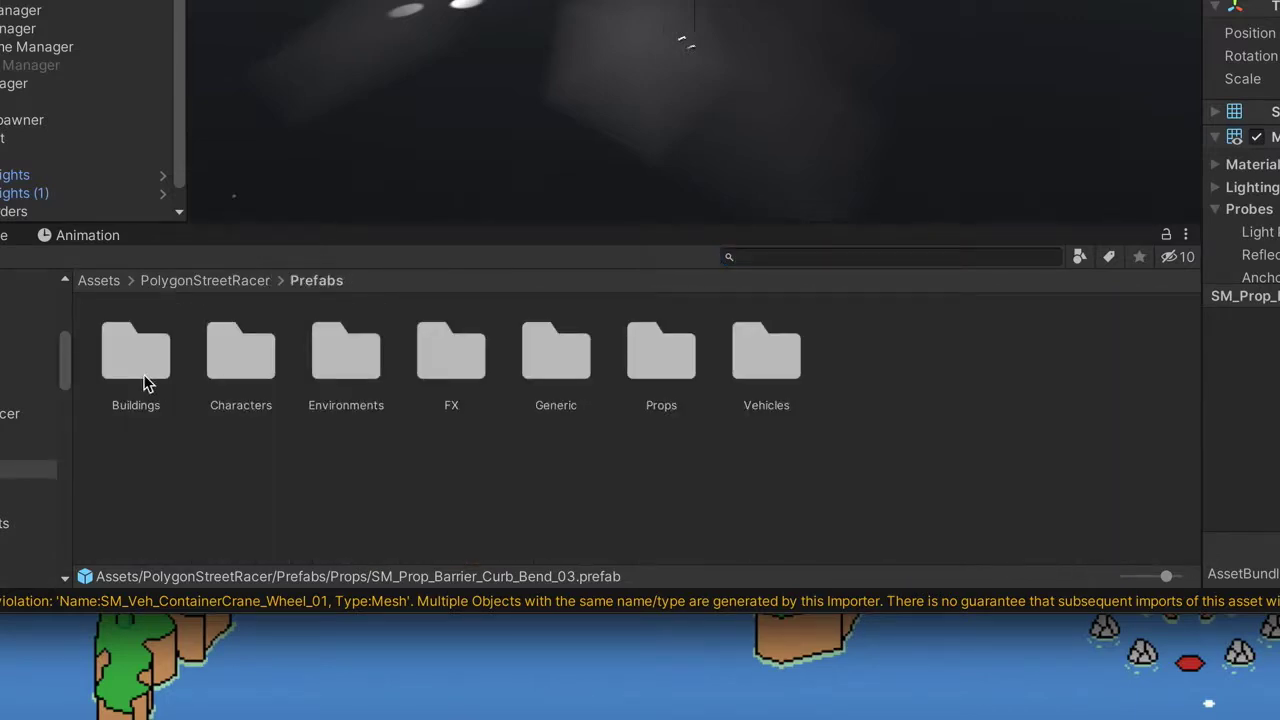
{"action": "double_click", "coordinate": [336, 370]}
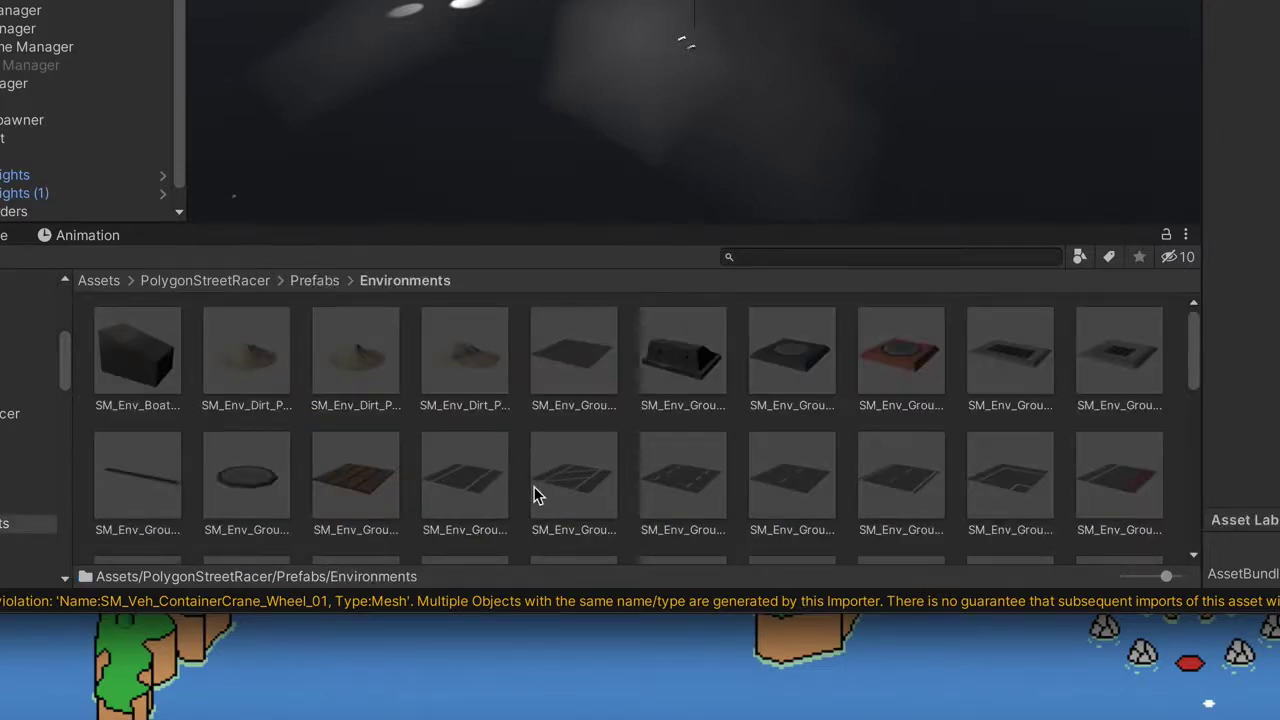
{"action": "scroll", "coordinate": [944, 488], "scroll_direction": "down", "scroll_amount": 1}
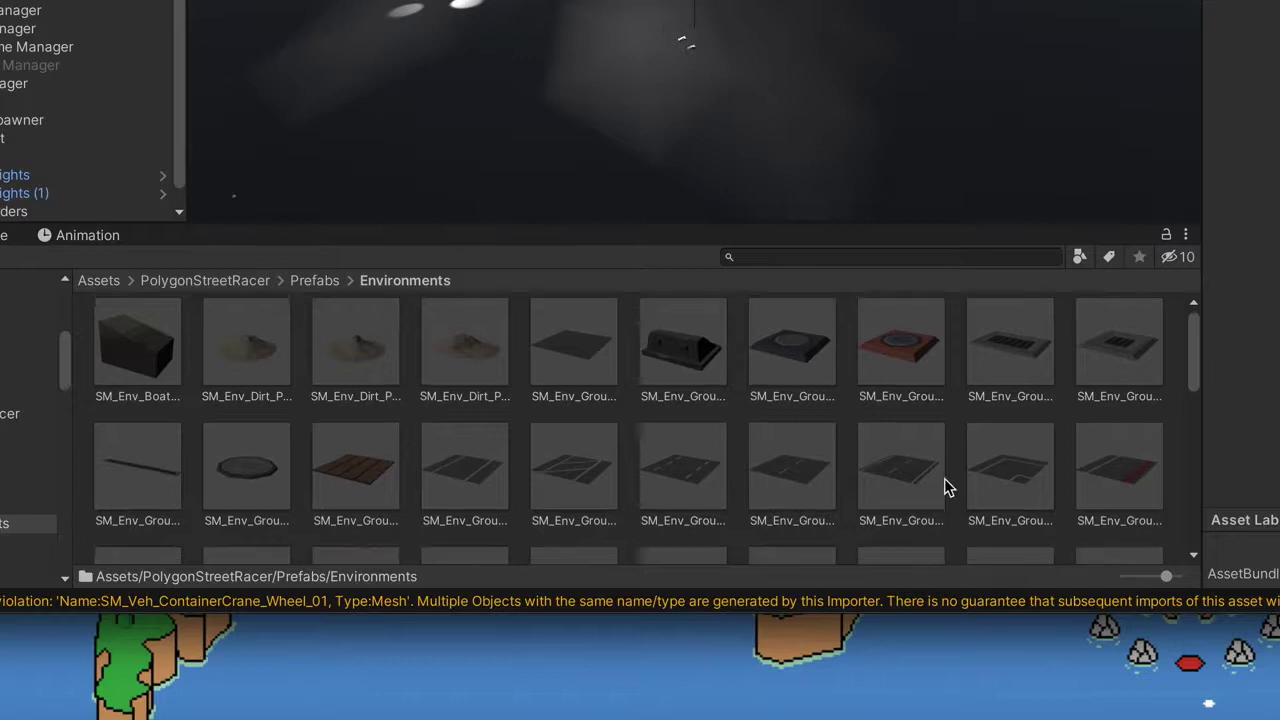
{"action": "scroll", "coordinate": [944, 480], "scroll_direction": "down", "scroll_amount": 5}
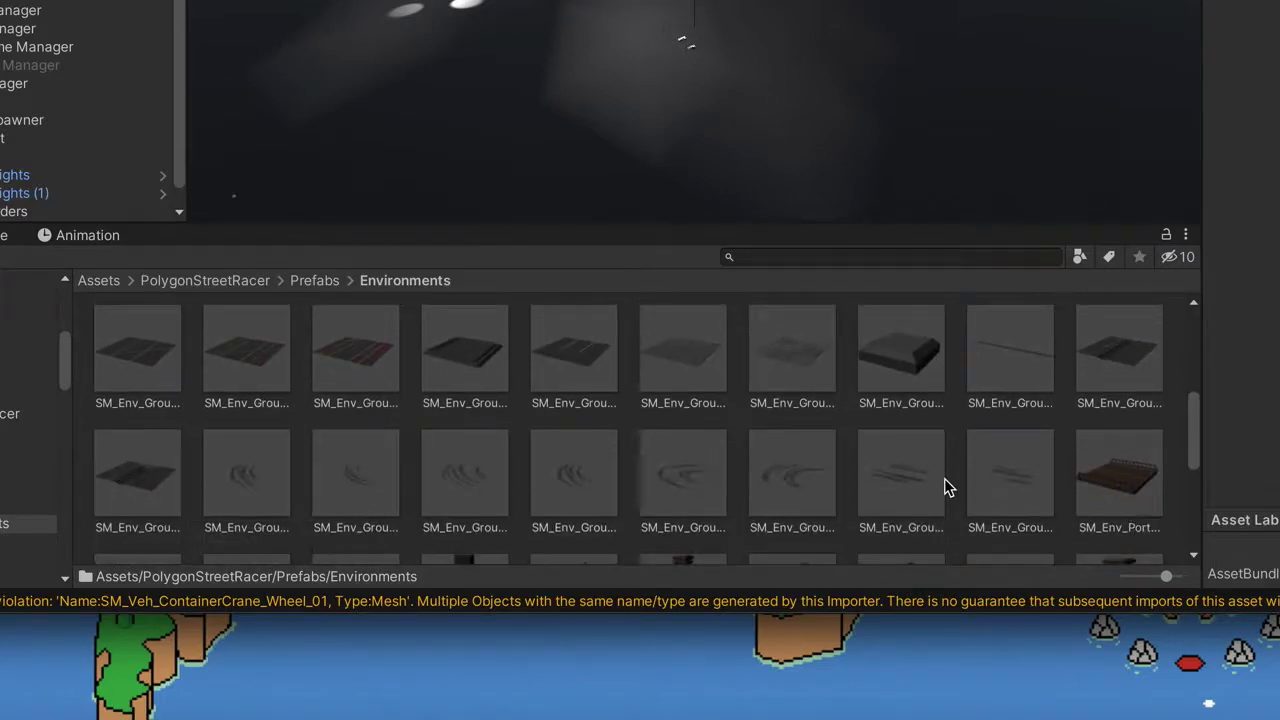
{"action": "scroll", "coordinate": [944, 430], "scroll_direction": "down", "scroll_amount": 8}
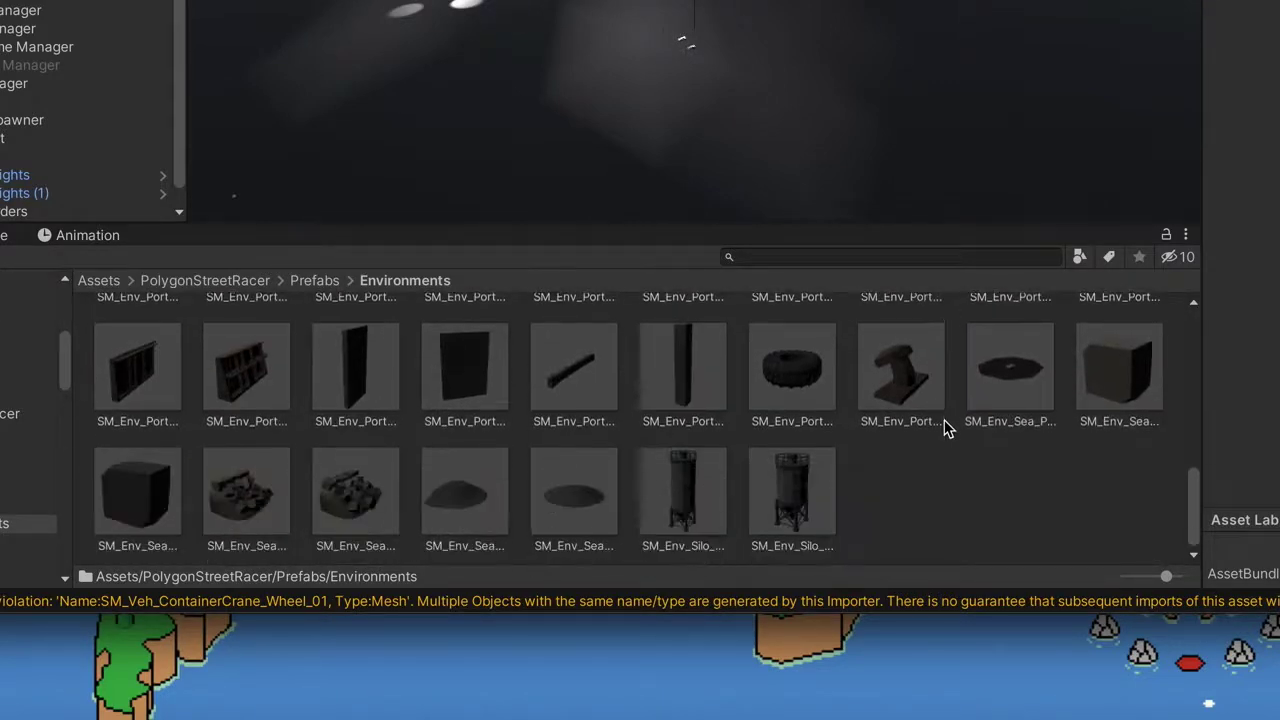
{"action": "scroll", "coordinate": [944, 430], "scroll_direction": "up", "scroll_amount": 8}
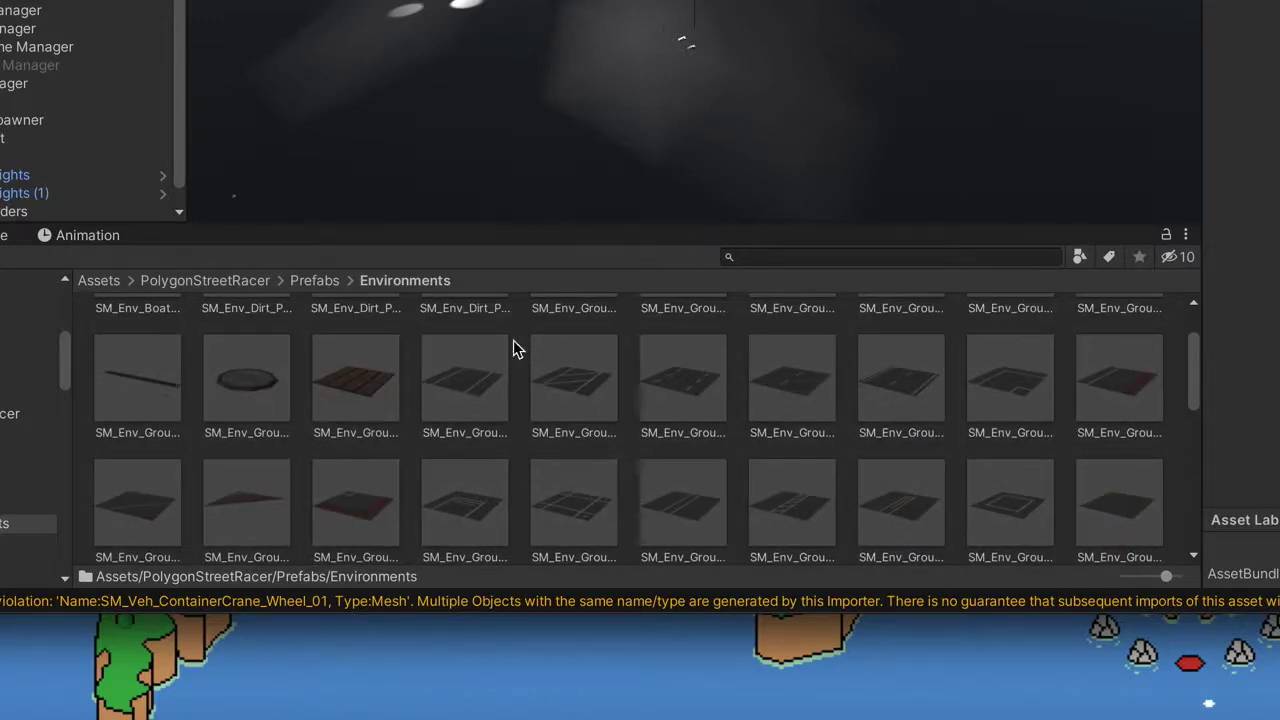
{"action": "scroll", "coordinate": [521, 375], "scroll_direction": "up", "scroll_amount": 1}
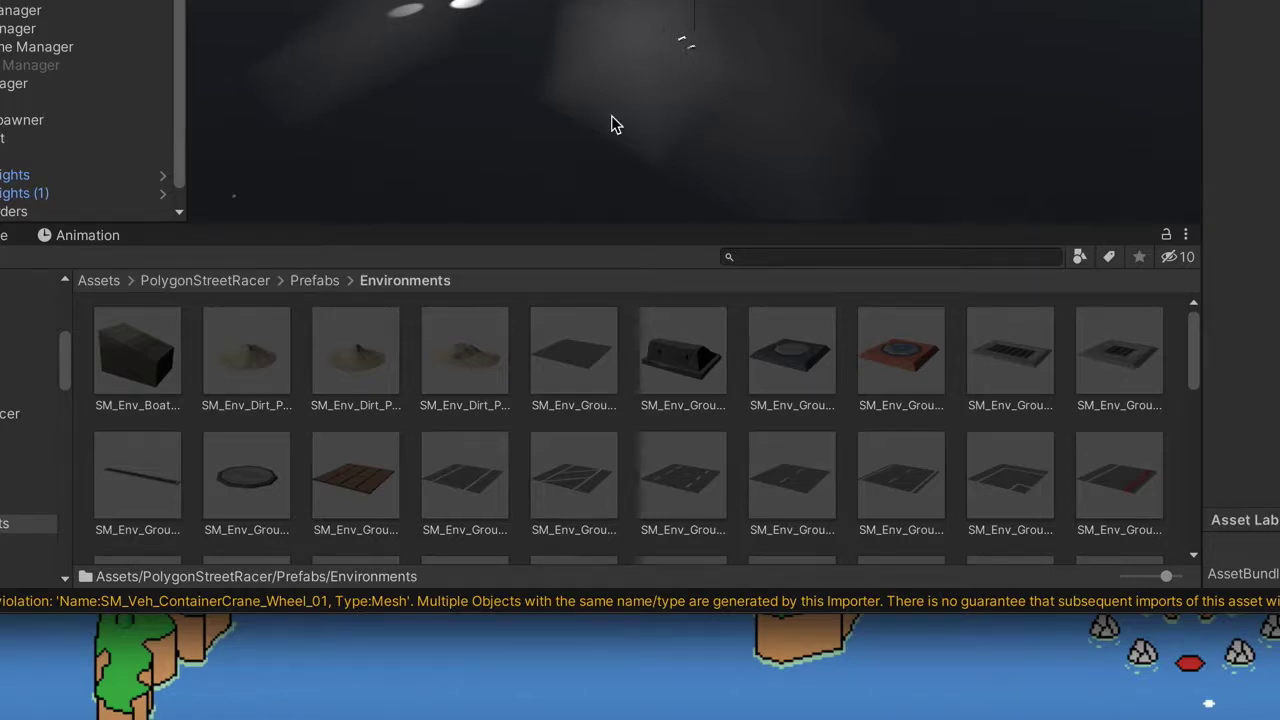
- Place SM_Bld_Warehouse_01 from Prefabs/Buildings into the scene and frame it
{"action": "left_click", "coordinate": [316, 281]}
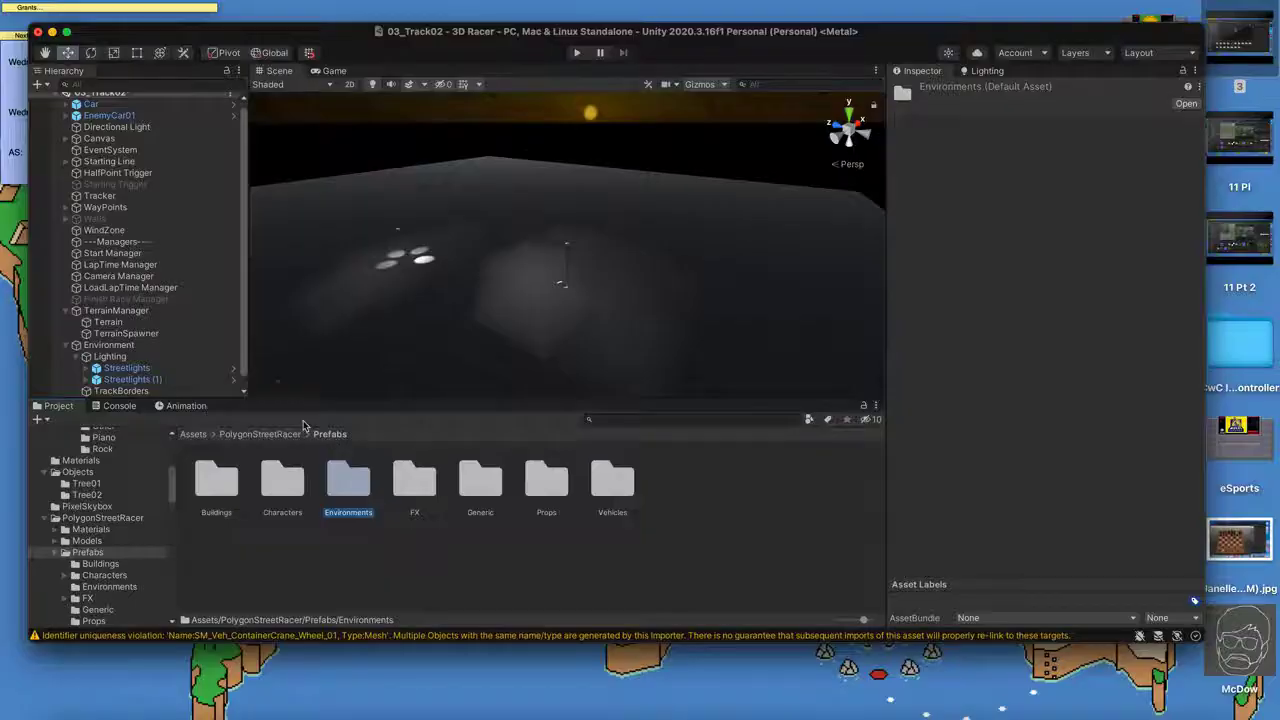
{"action": "double_click", "coordinate": [137, 356]}
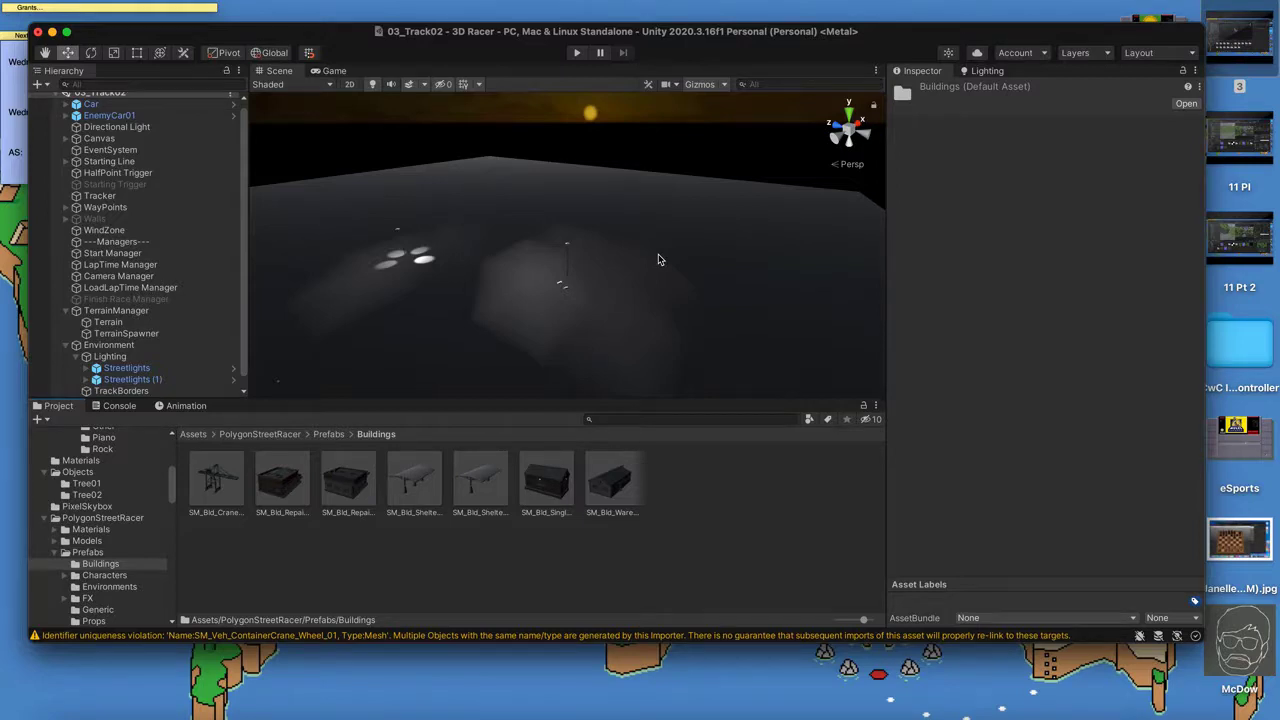
{"action": "left_click_drag", "start_coordinate": [604, 494], "coordinate": [693, 268]}
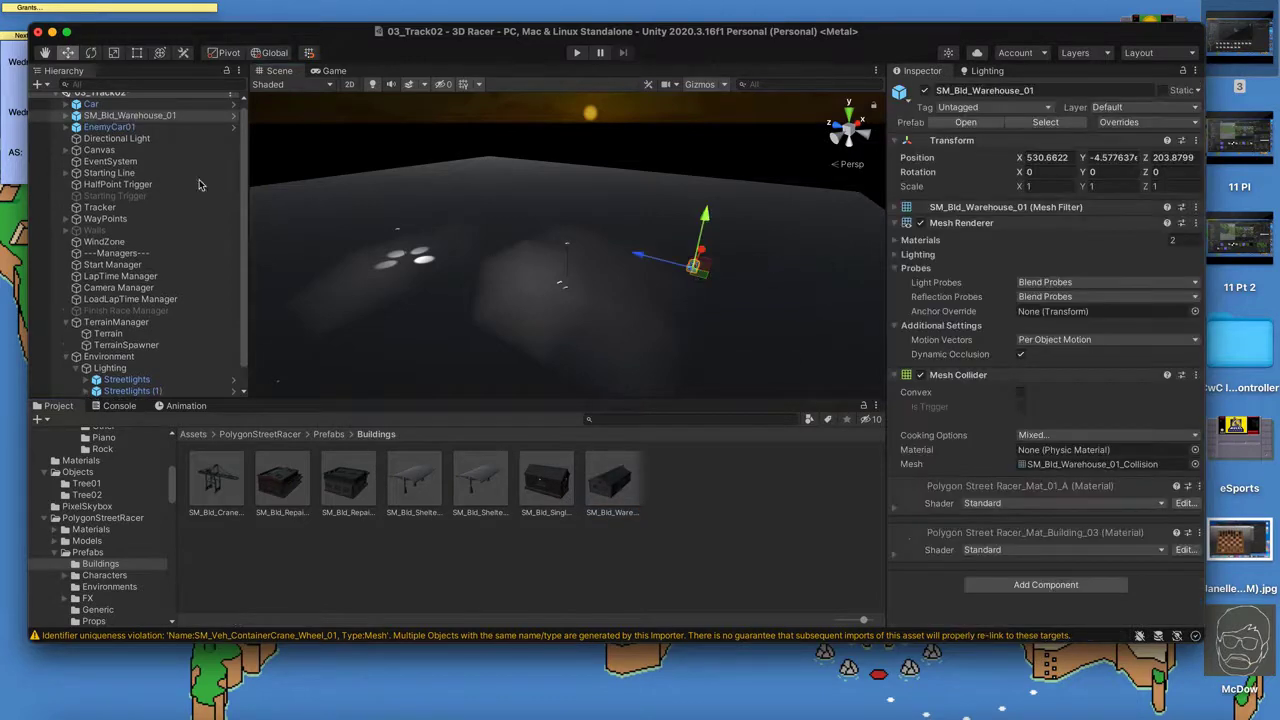
{"action": "double_click", "coordinate": [129, 115]}
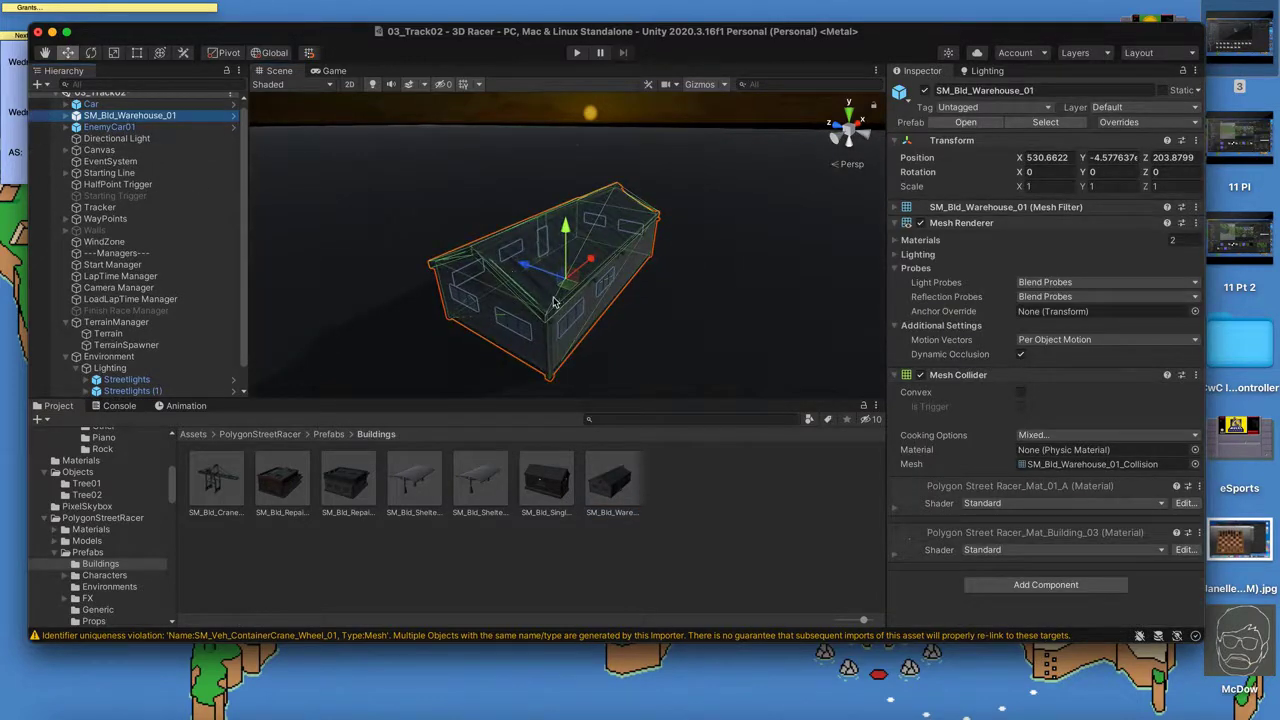
{"action": "left_click_drag", "start_coordinate": [554, 302], "coordinate": [600, 320], "text": "alt"}
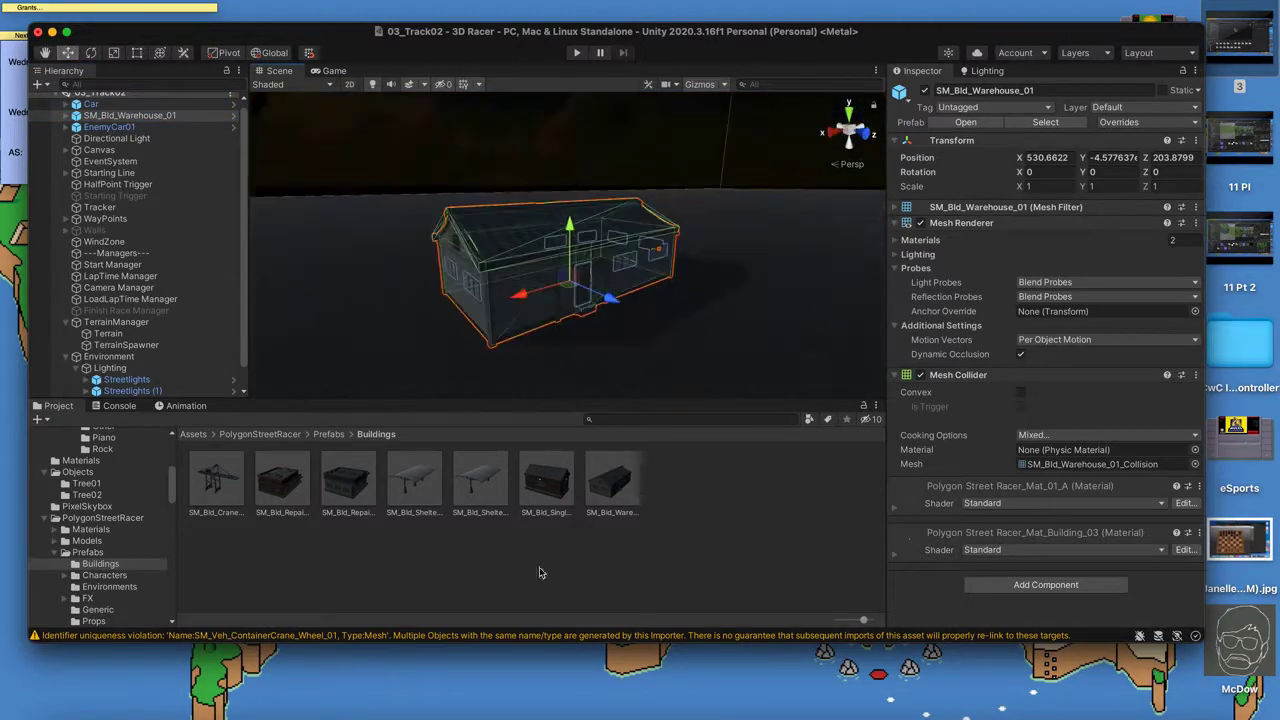
- Place SM_Bld_SingleGarage_01 into the scene and orbit around it
{"action": "left_click_drag", "start_coordinate": [544, 484], "coordinate": [338, 312]}
{"action": "scroll", "coordinate": [395, 310], "scroll_direction": "up", "scroll_amount": 5}
{"action": "left_click_drag", "start_coordinate": [402, 273], "coordinate": [489, 262], "text": "alt"}
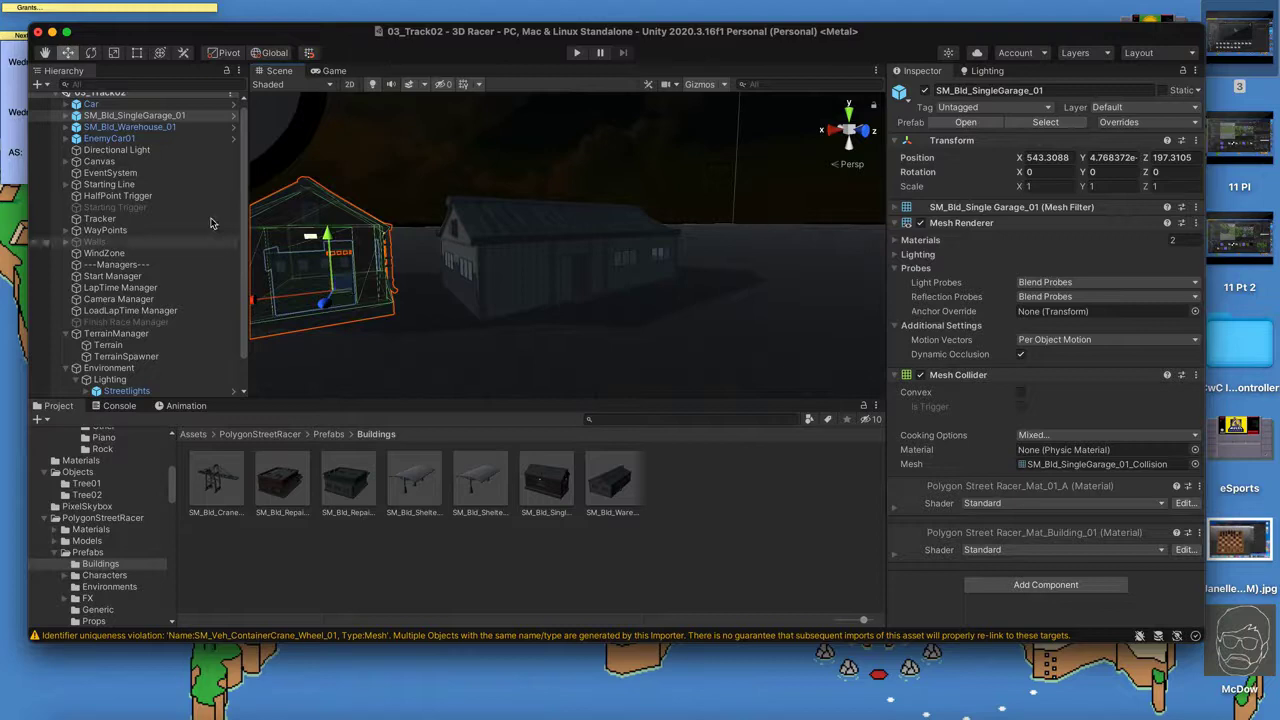
- Expand SM_Bld_SingleGarage_01, inspect SM_Bld_SingleGarage_Door_01, then select WayPoints
{"action": "left_click", "coordinate": [66, 115]}
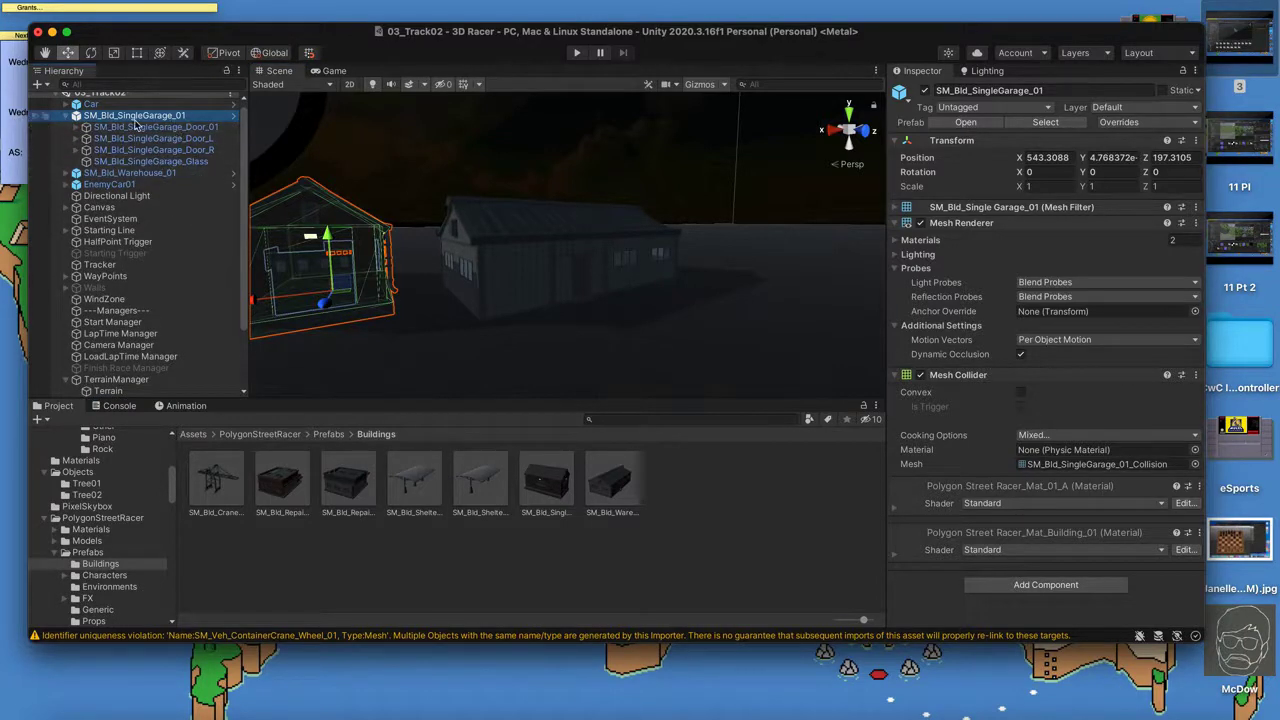
{"action": "left_click", "coordinate": [137, 126]}
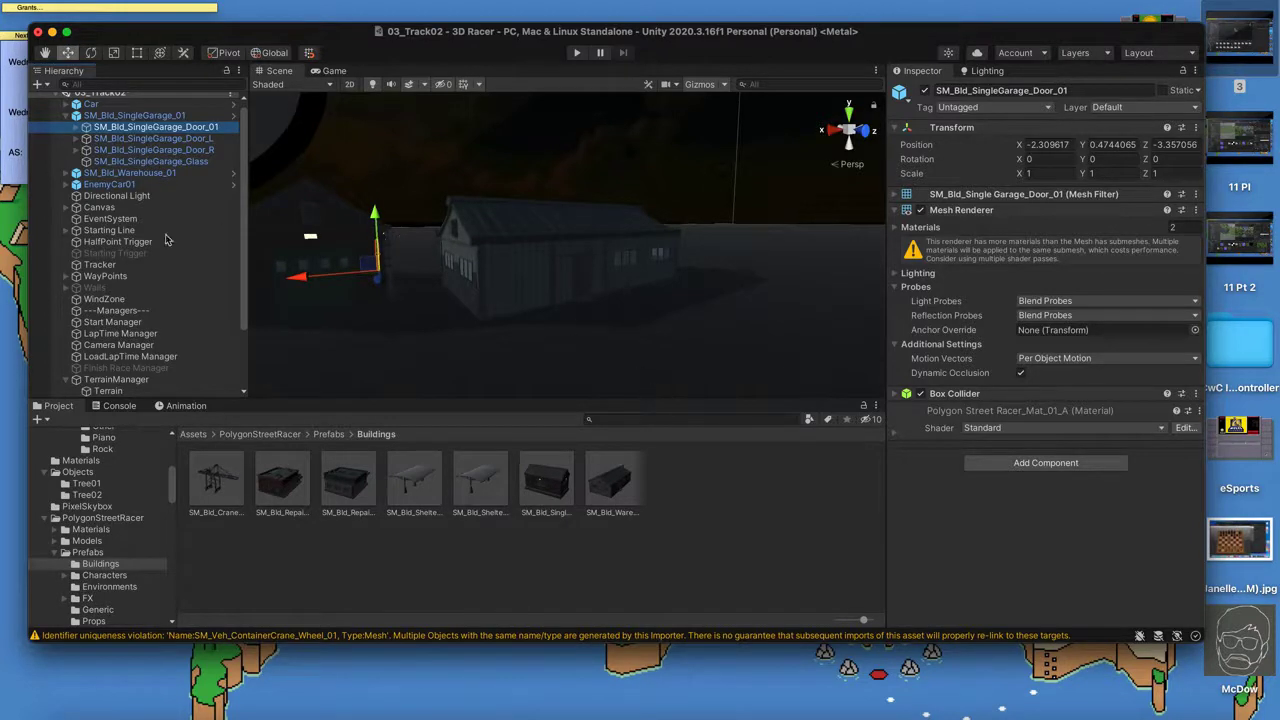
{"action": "left_click", "coordinate": [92, 277]}
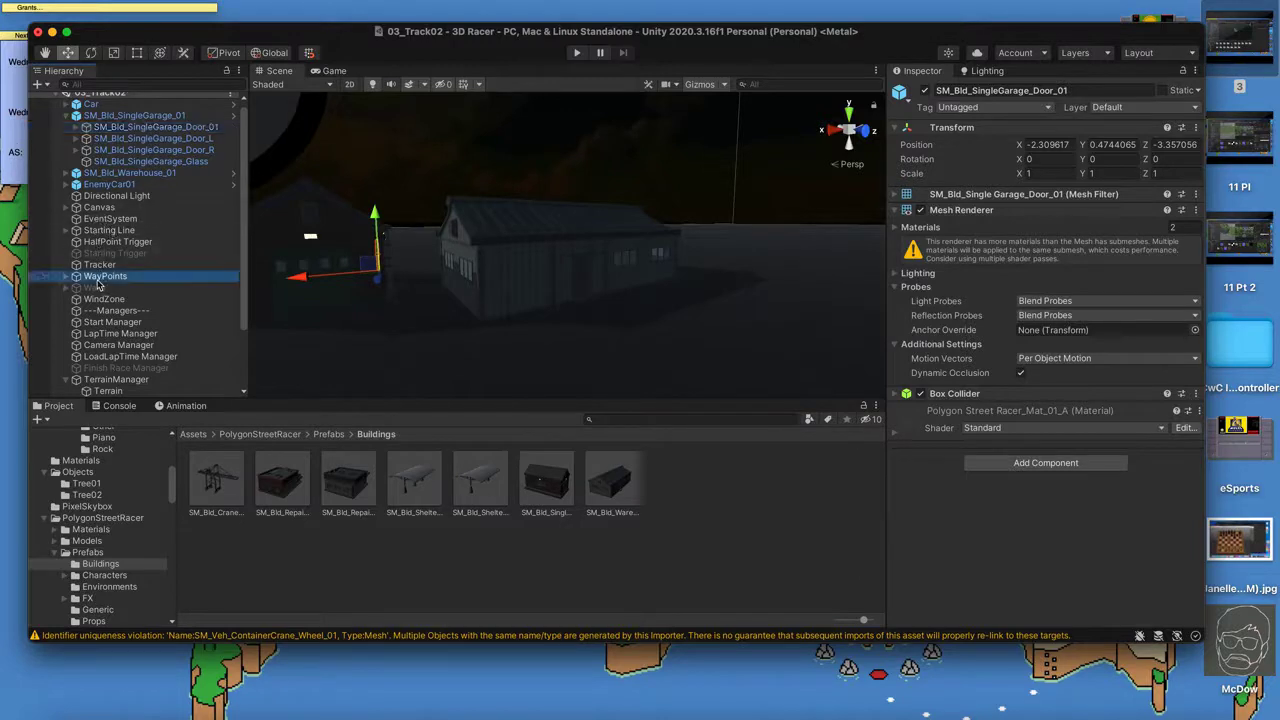
- Frame waypoint WP_01 in the Scene view, view the ground around it, then collapse WayPoints
{"action": "left_click", "coordinate": [66, 276]}
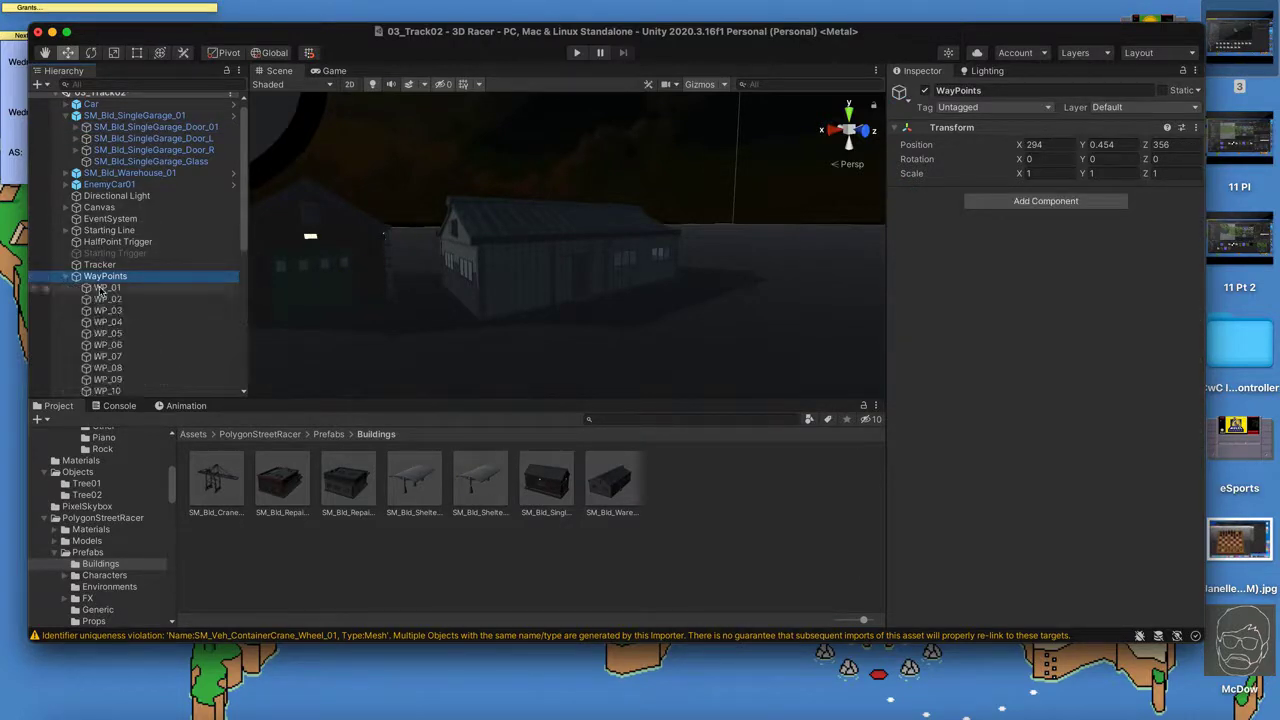
{"action": "double_click", "coordinate": [95, 287]}
{"action": "scroll", "coordinate": [603, 255], "scroll_direction": "up", "scroll_amount": 5}
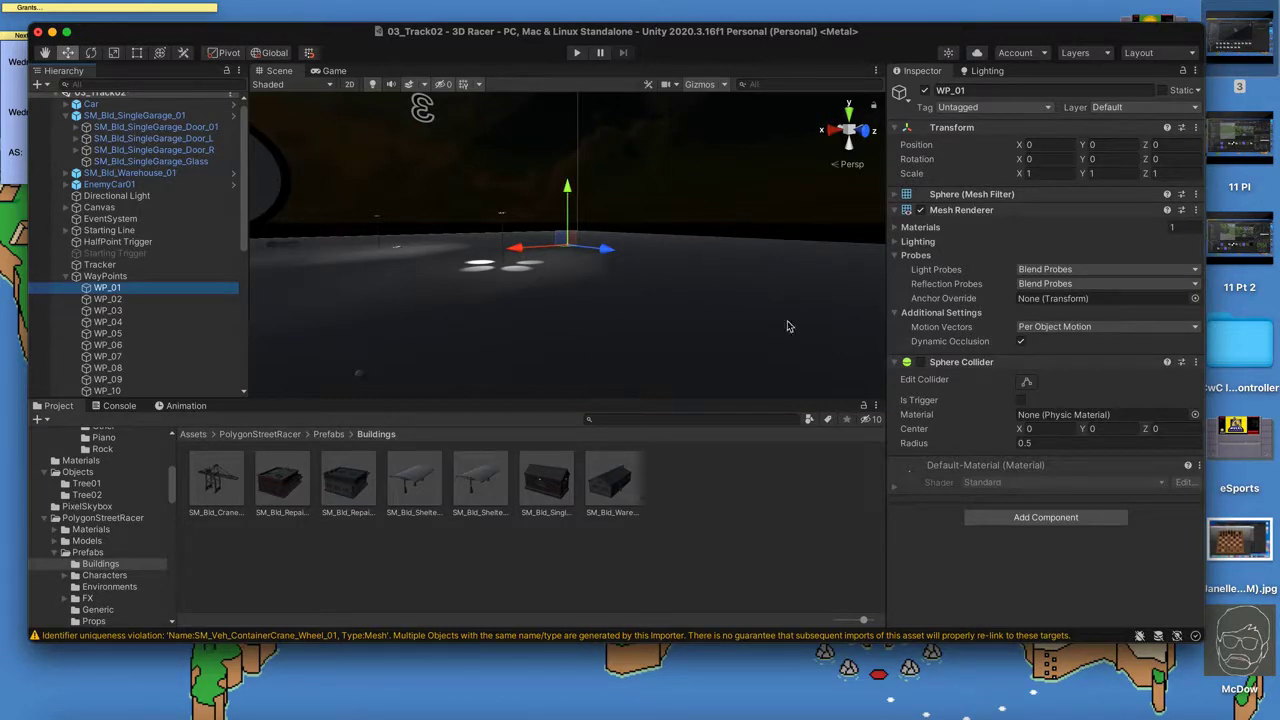
{"action": "left_click_drag", "start_coordinate": [643, 277], "coordinate": [648, 350], "text": "alt"}
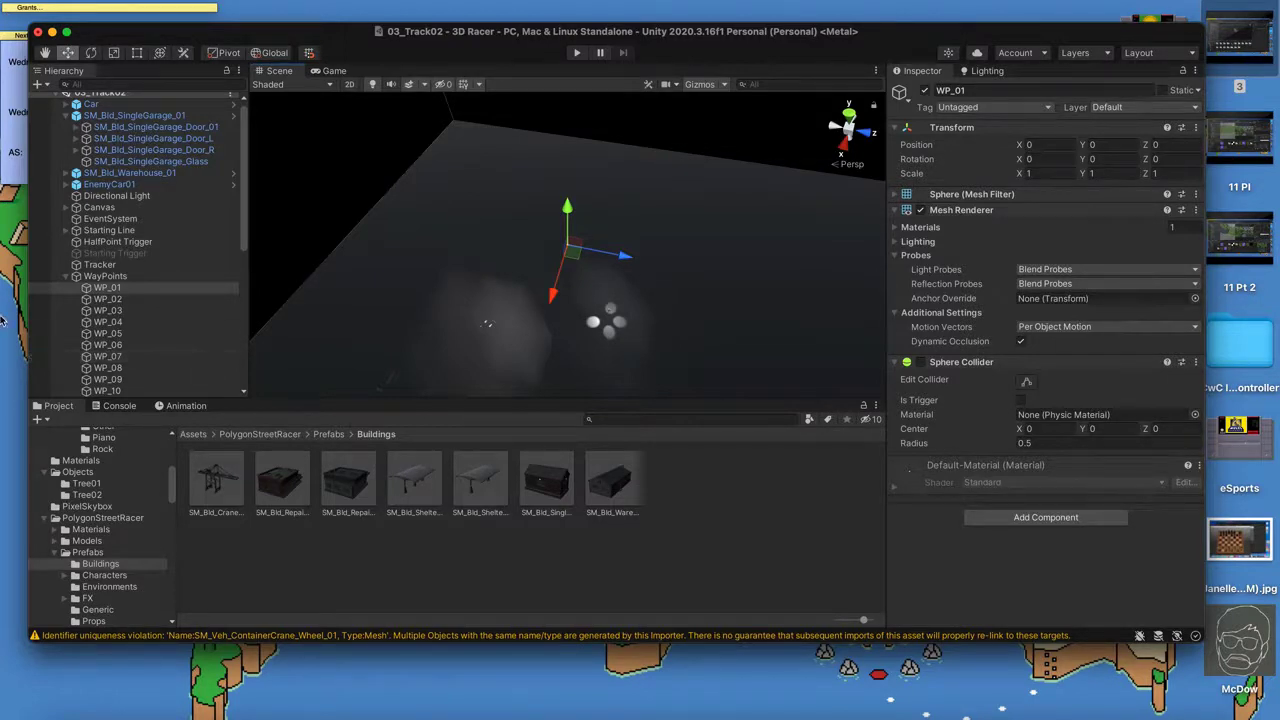
{"action": "left_click", "coordinate": [66, 278]}
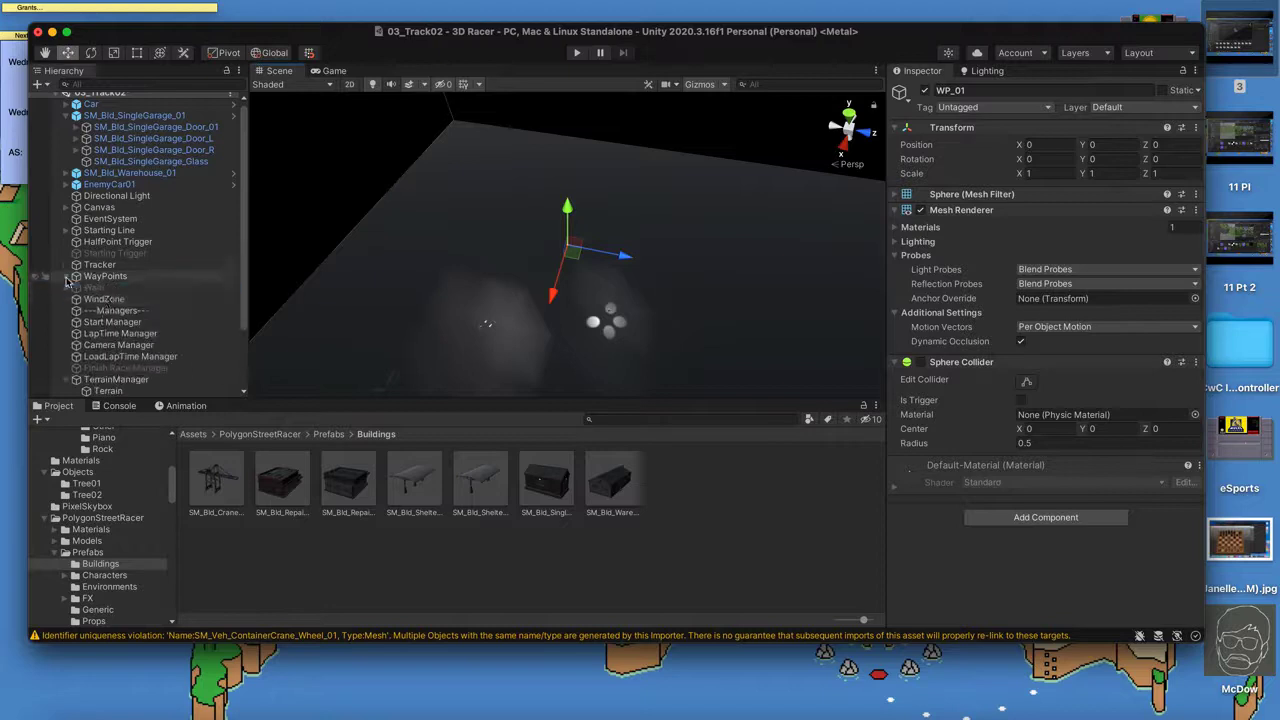